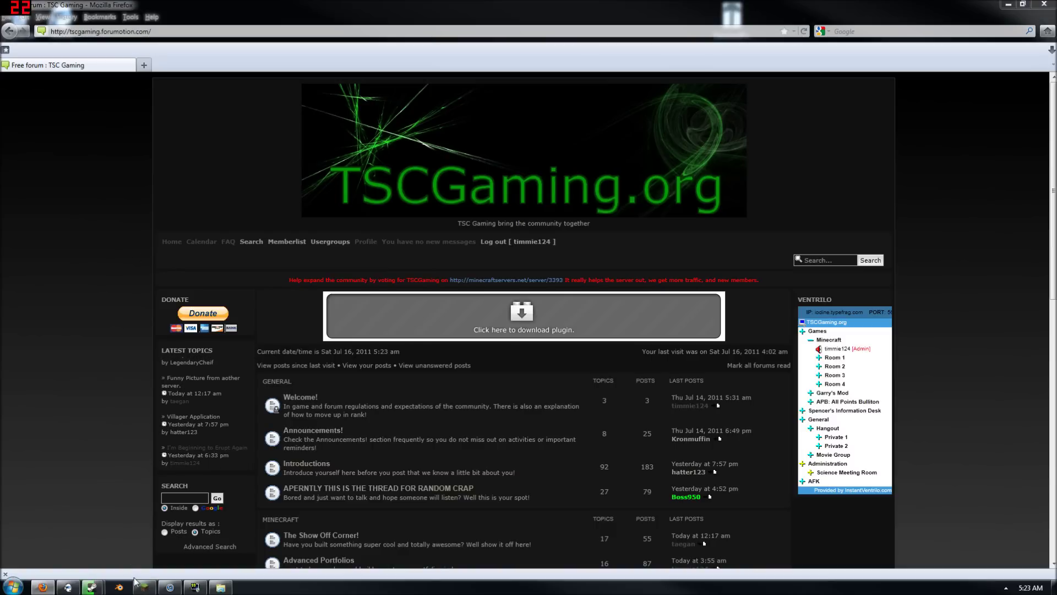
Launch Minecraft, log in and connect to the TSC multiplayer server
{"action": "left_click", "coordinate": [136, 583]}
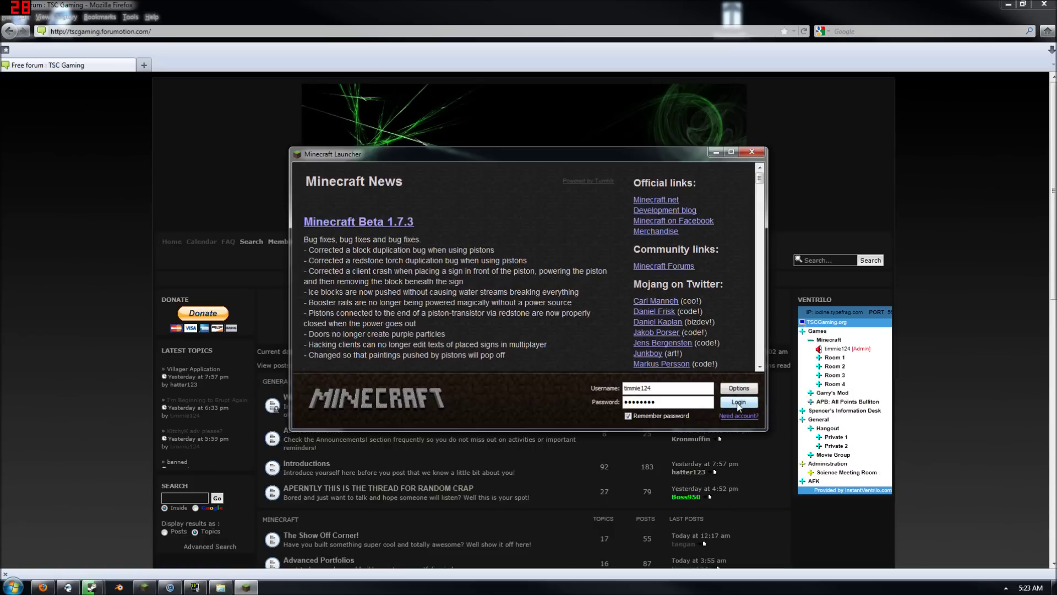
{"action": "left_click", "coordinate": [739, 402]}
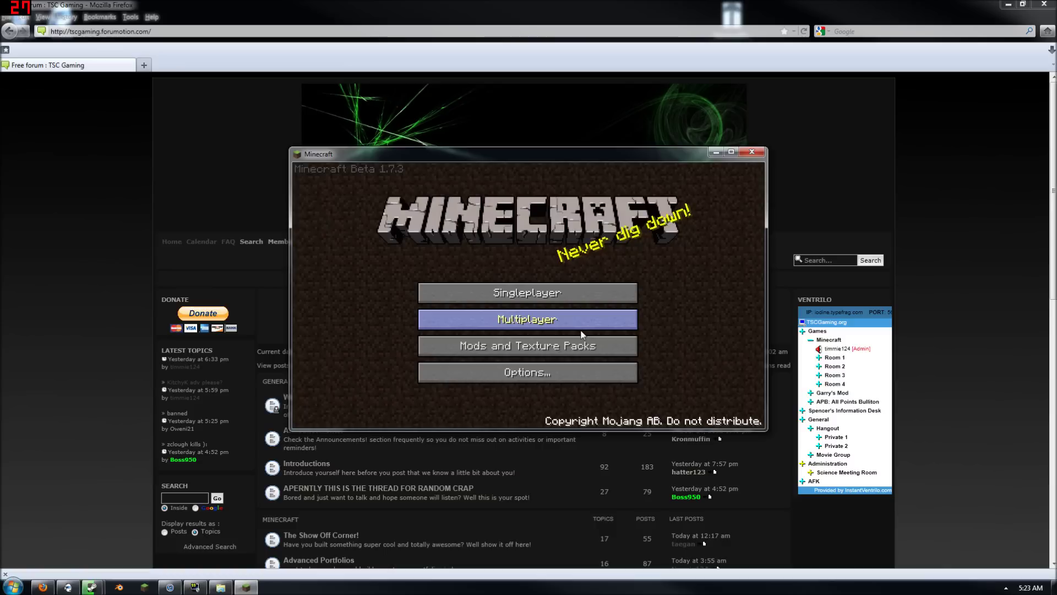
{"action": "left_click", "coordinate": [582, 333]}
{"action": "left_click", "coordinate": [575, 352]}
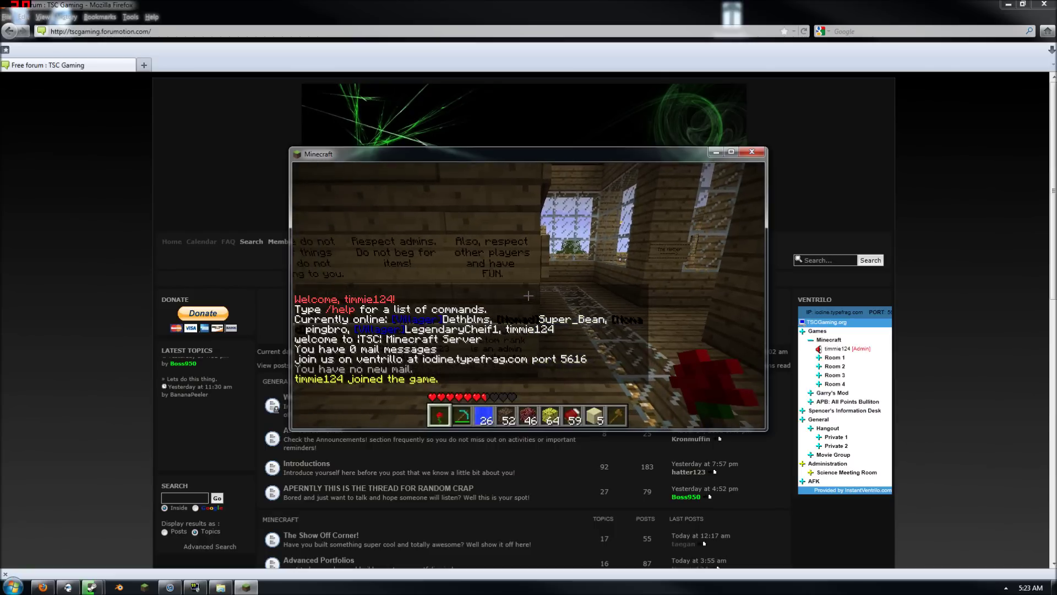
Walk out of the spawn room and fly around the village, landing by a wooden house
{"action": "key", "text": "a"}
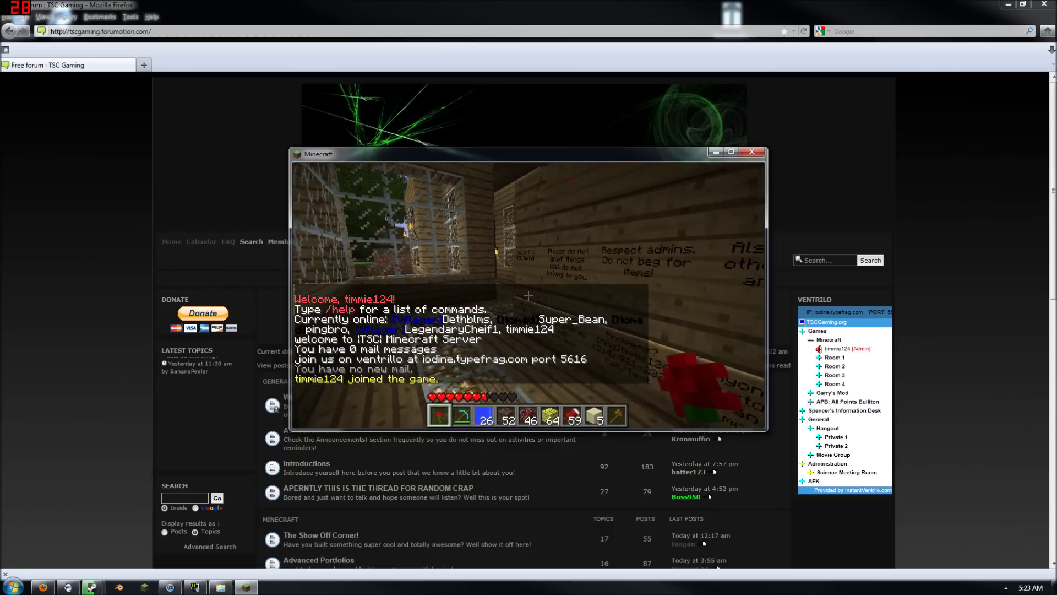
{"action": "key", "text": "w"}
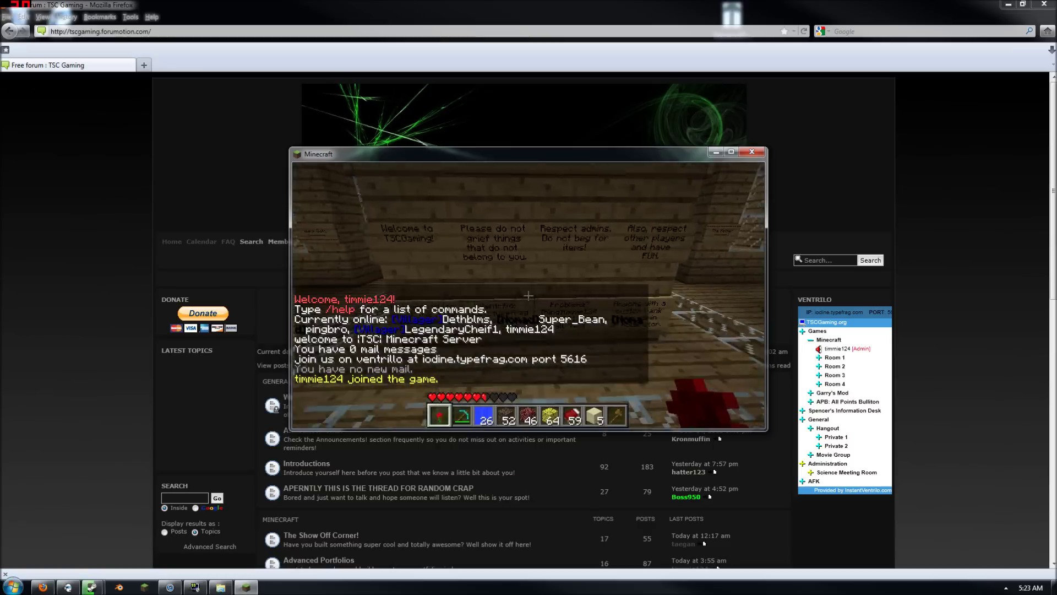
{"action": "key", "text": "w"}
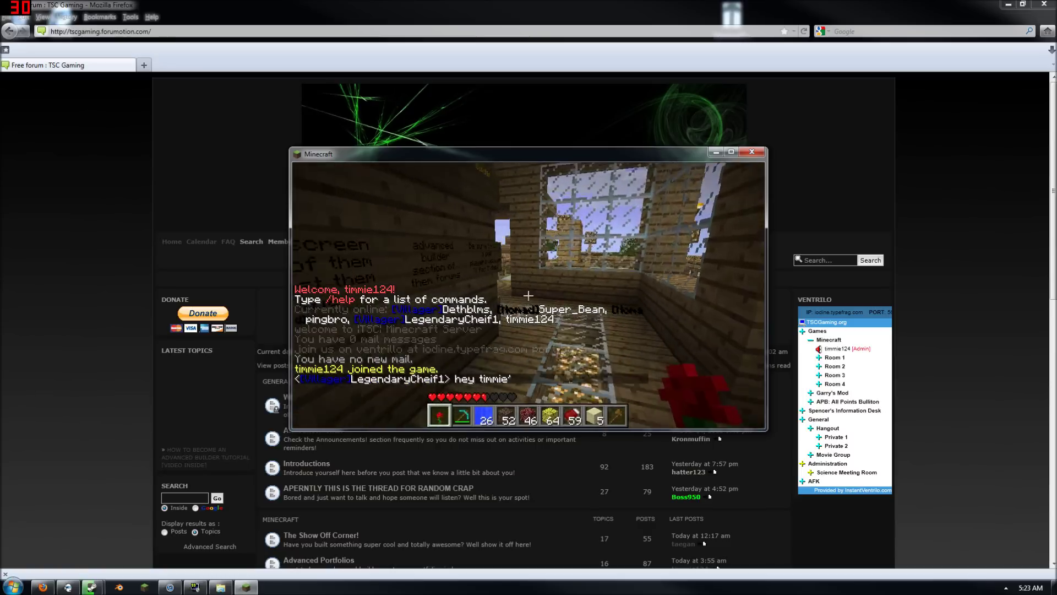
{"action": "key", "text": "w"}
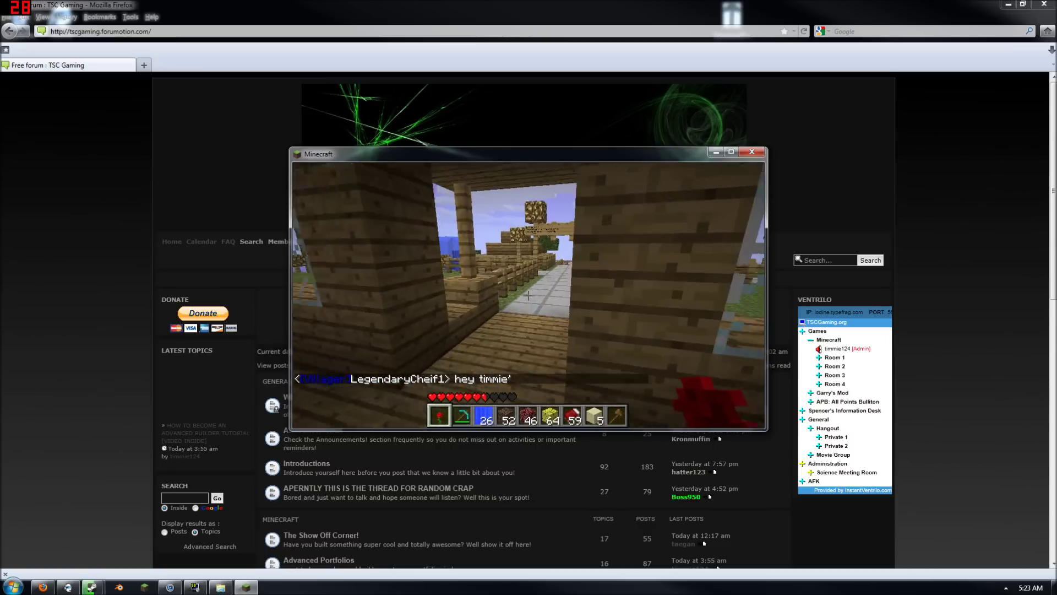
{"action": "key", "text": "w"}
{"action": "key", "text": "f"}
{"action": "key", "text": "e"}
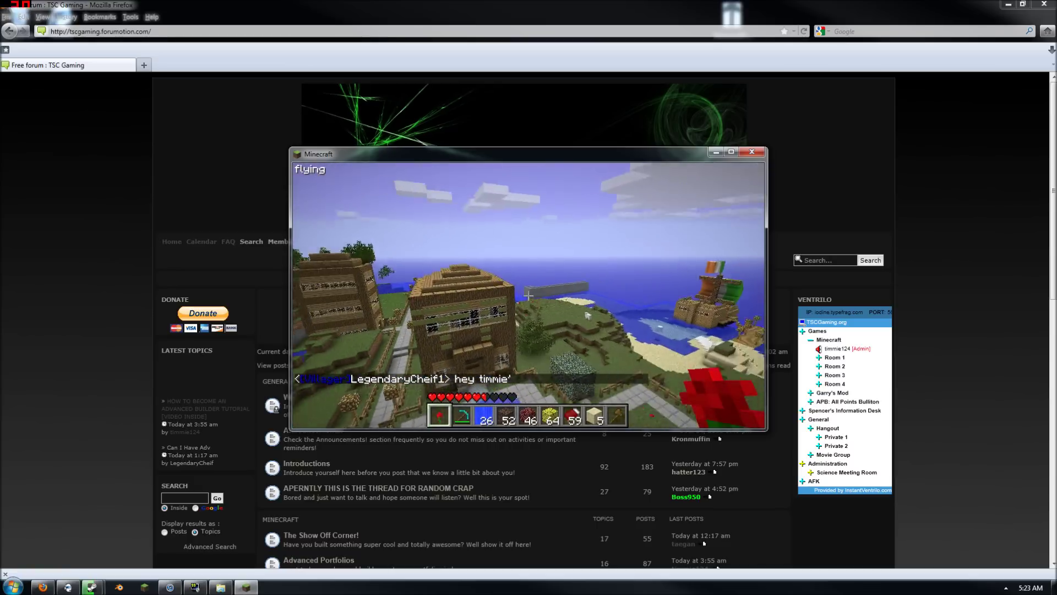
{"action": "key", "text": "w"}
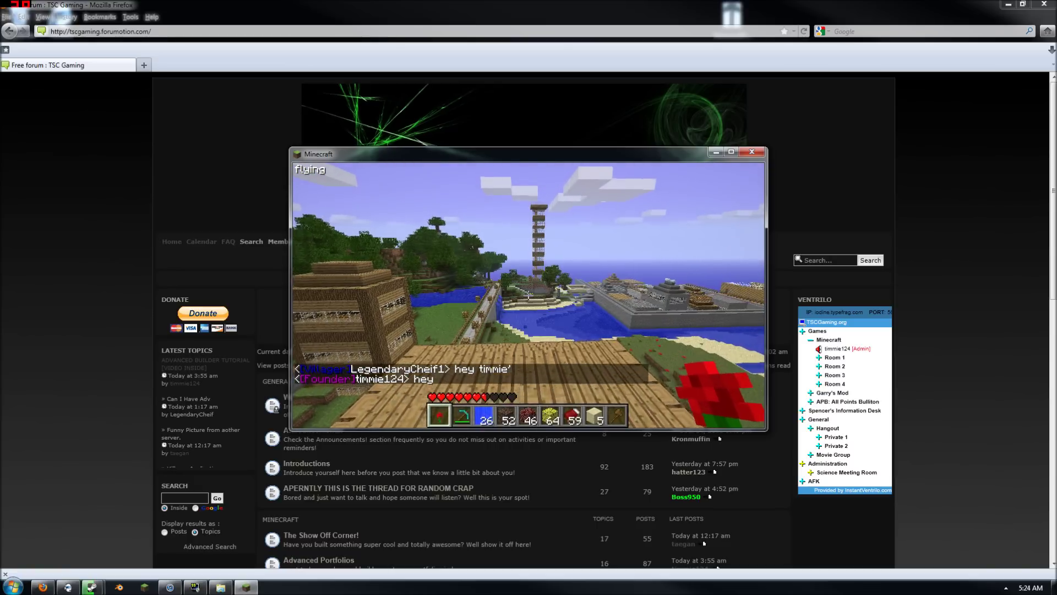
{"action": "key", "text": "w"}
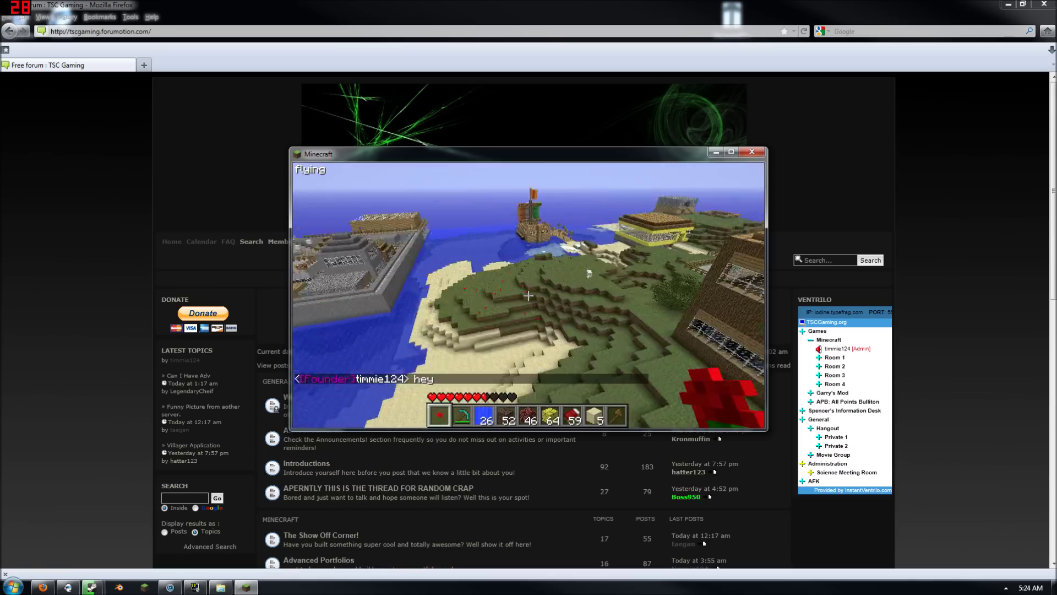
{"action": "key", "text": "w"}
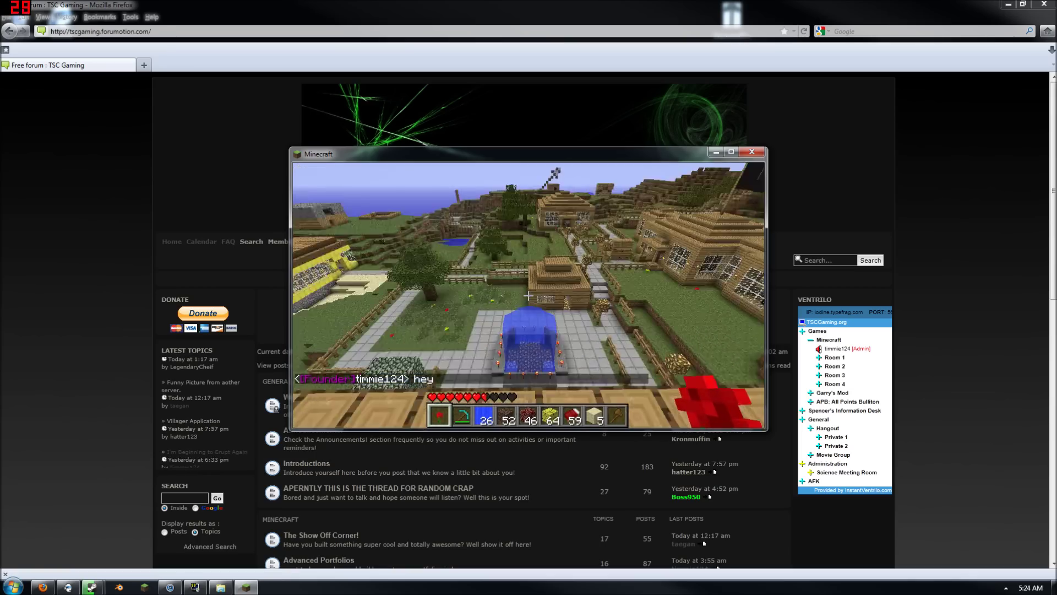
{"action": "key", "text": "w"}
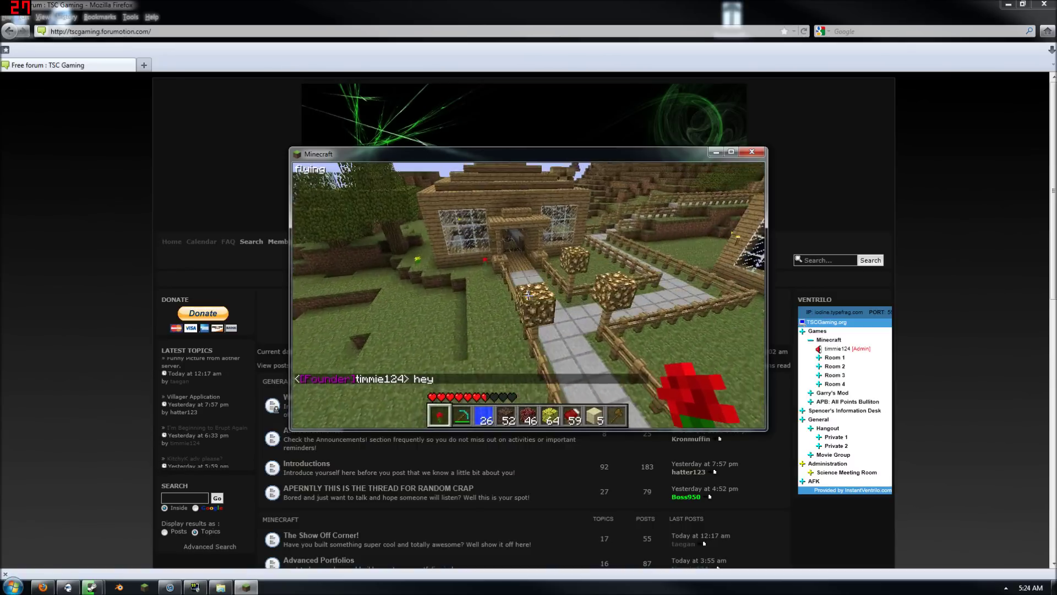
{"action": "key", "text": "w"}
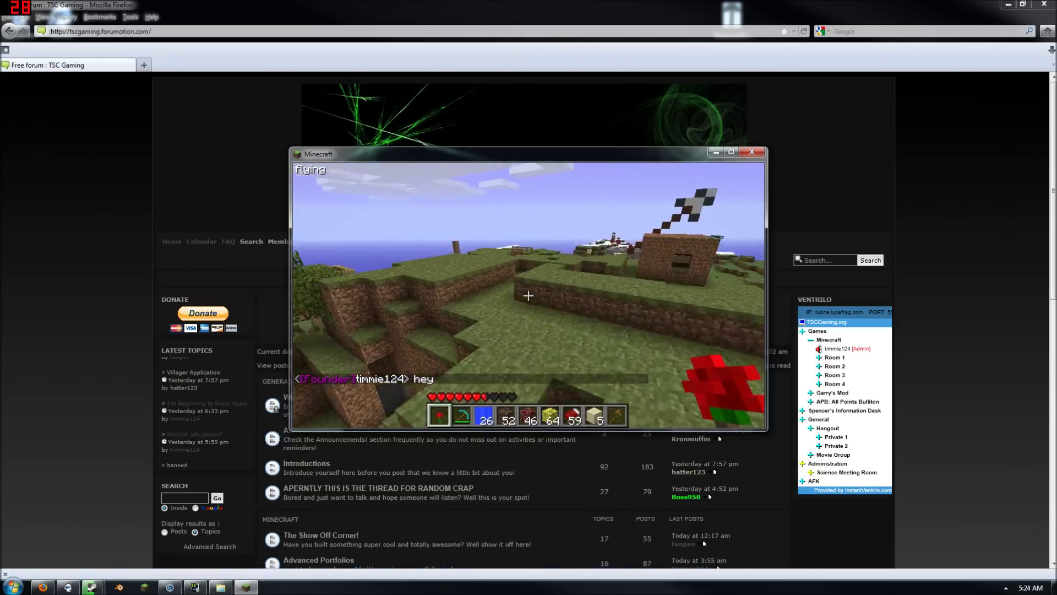
{"action": "key", "text": "w"}
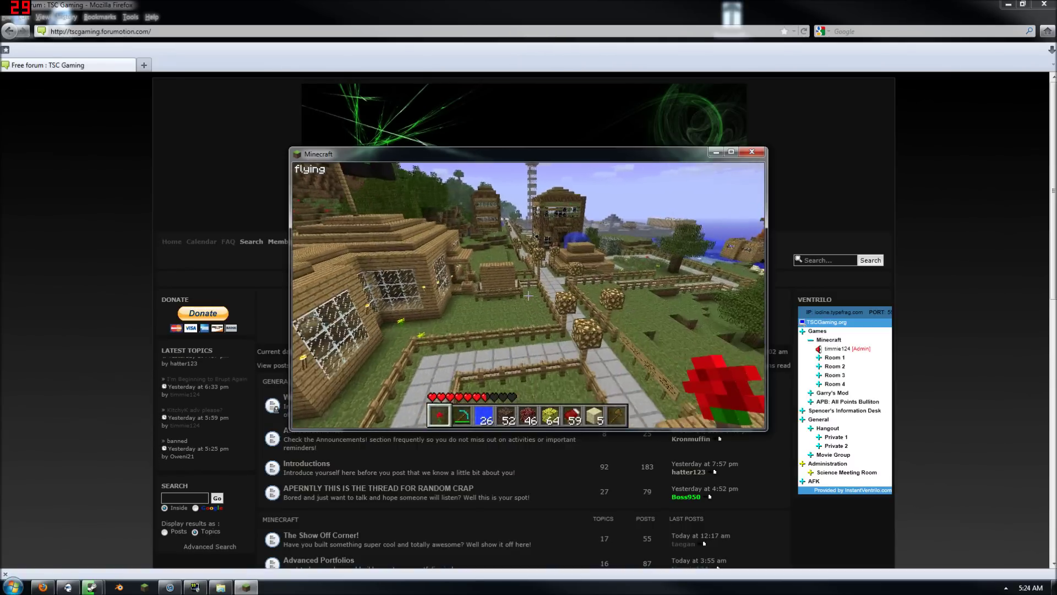
{"action": "key", "text": "w"}
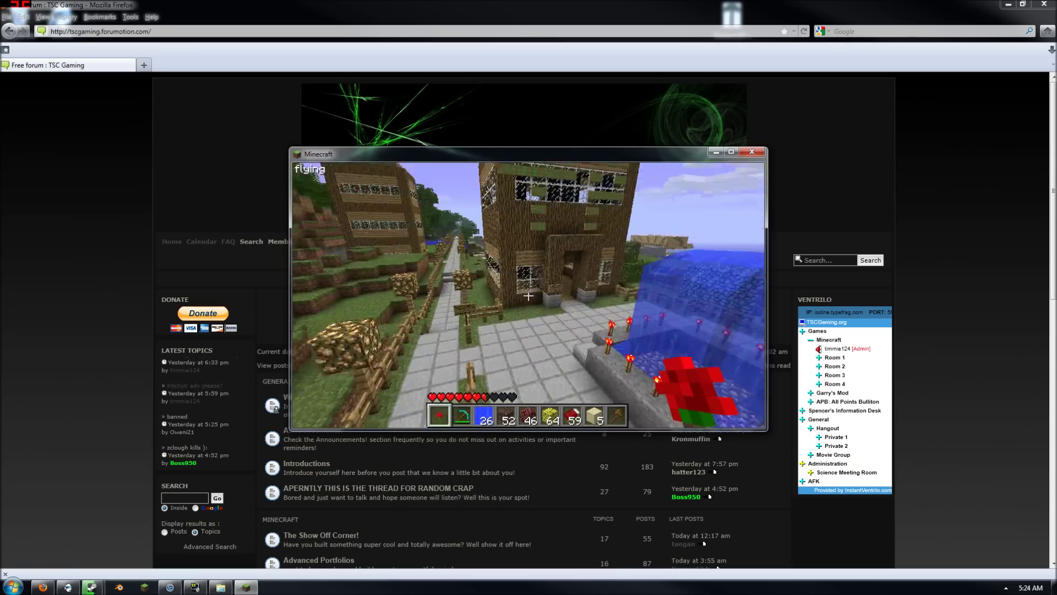
{"action": "key", "text": "w"}
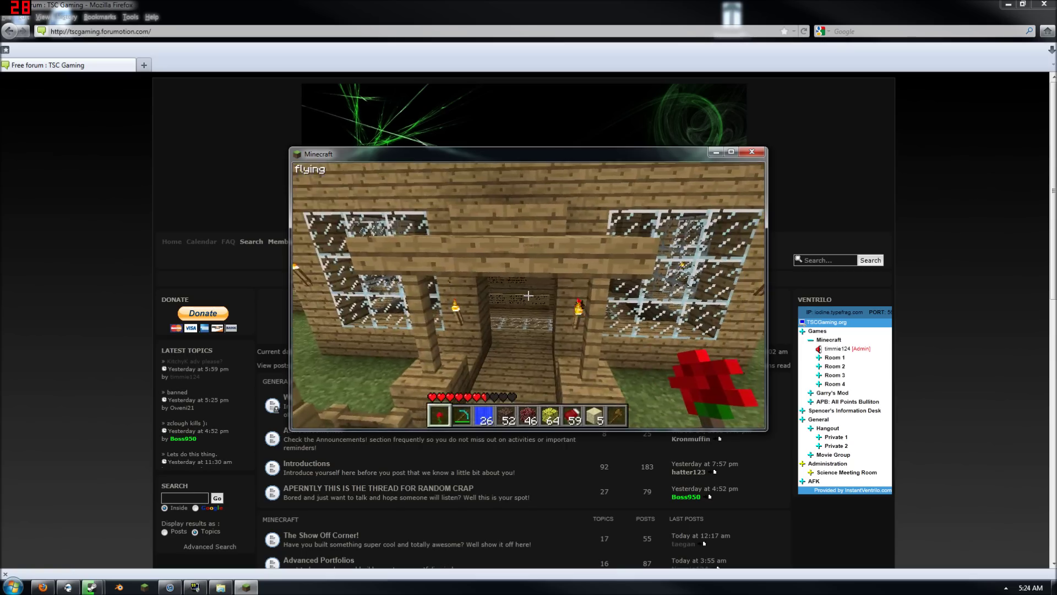
{"action": "key", "text": "w"}
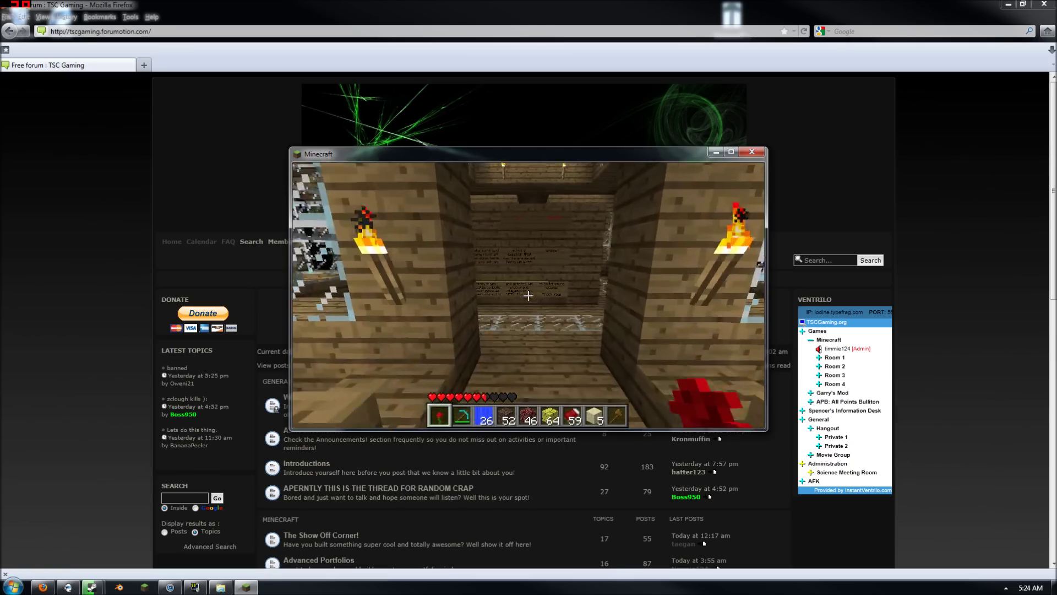
Disconnect from the TSC server and close Minecraft
{"action": "key", "text": "Escape"}
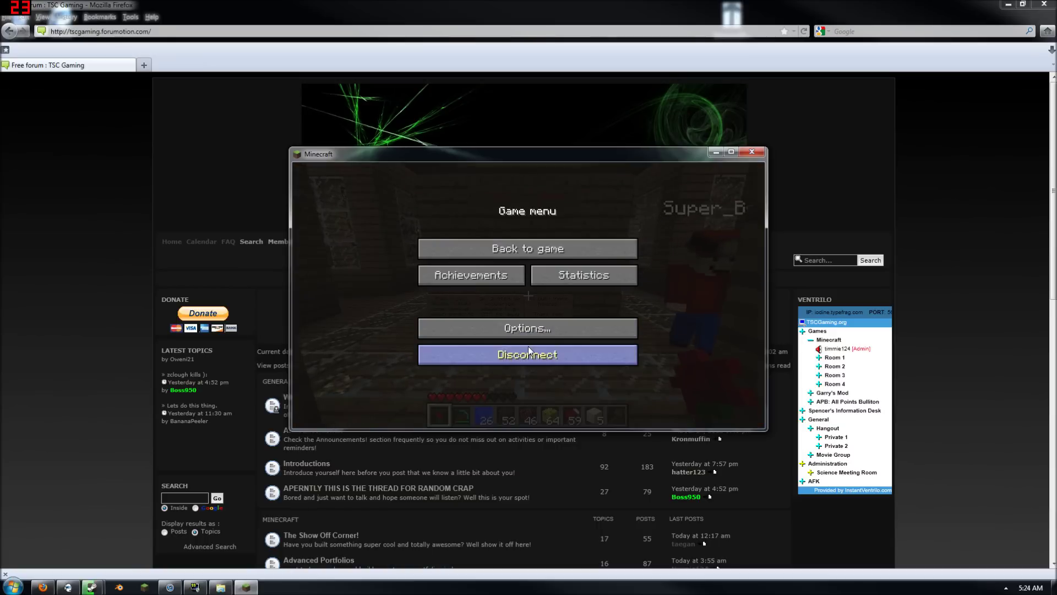
{"action": "left_click", "coordinate": [528, 348]}
{"action": "left_click", "coordinate": [751, 152]}
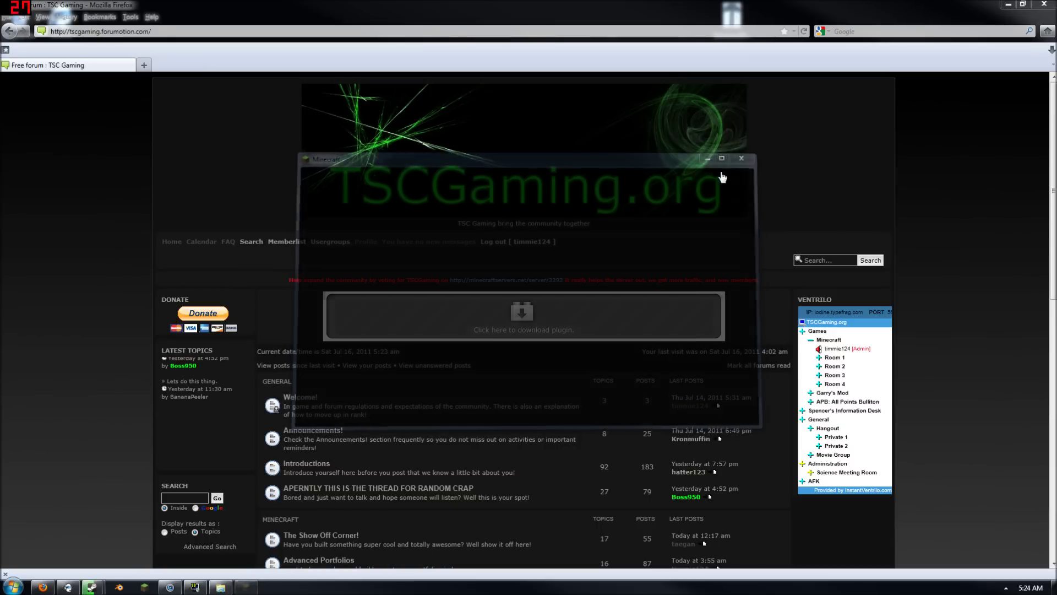
Go to bukkit.org in a new tab and look over the plugin list and server setup instructions
{"action": "left_click", "coordinate": [145, 68]}
{"action": "type", "text": "bukki"}
{"action": "key", "text": "Down"}
{"action": "key", "text": "Return"}
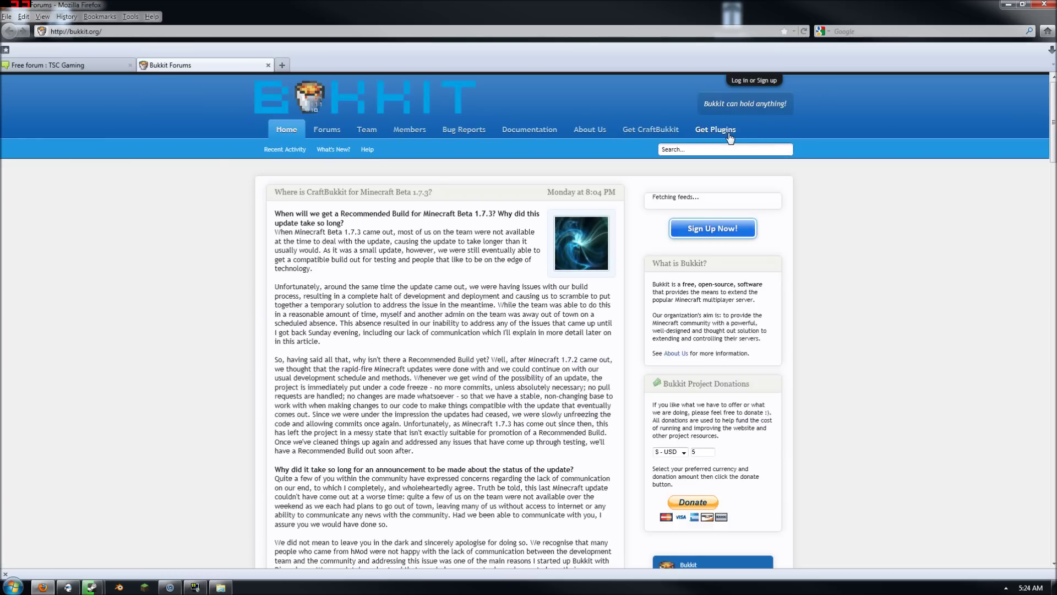
{"action": "left_click", "coordinate": [721, 132]}
{"action": "left_click", "coordinate": [51, 103]}
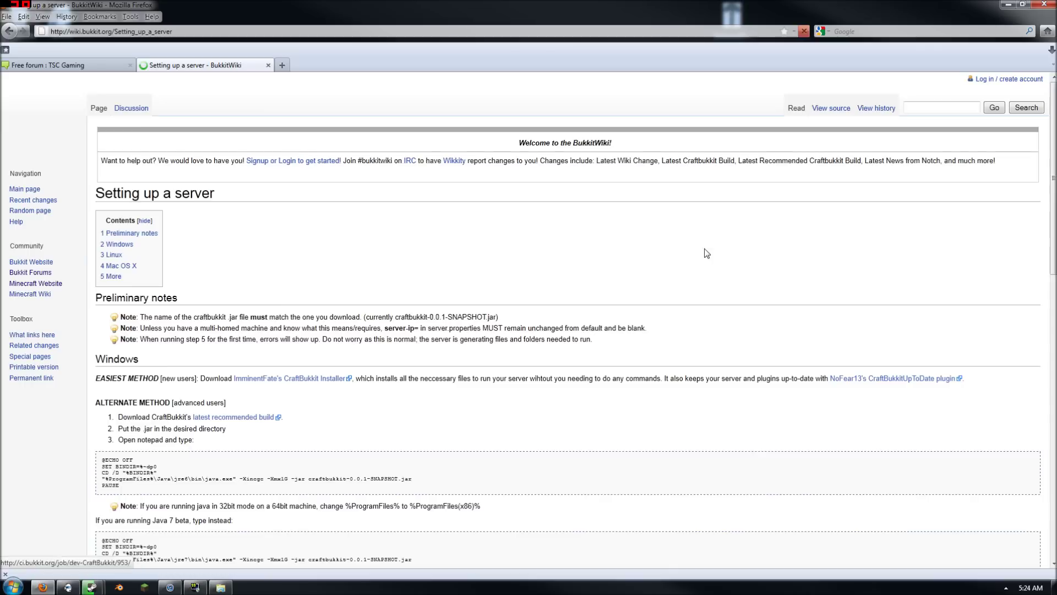
{"action": "scroll", "coordinate": [295, 258], "scroll_direction": "down", "scroll_amount": 20}
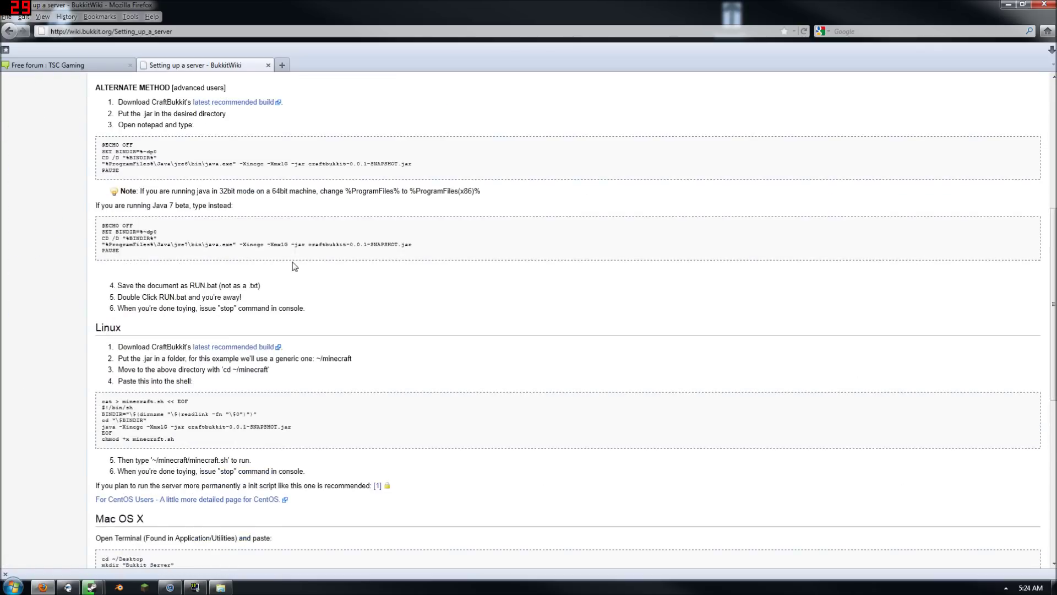
{"action": "scroll", "coordinate": [293, 261], "scroll_direction": "up", "scroll_amount": 20}
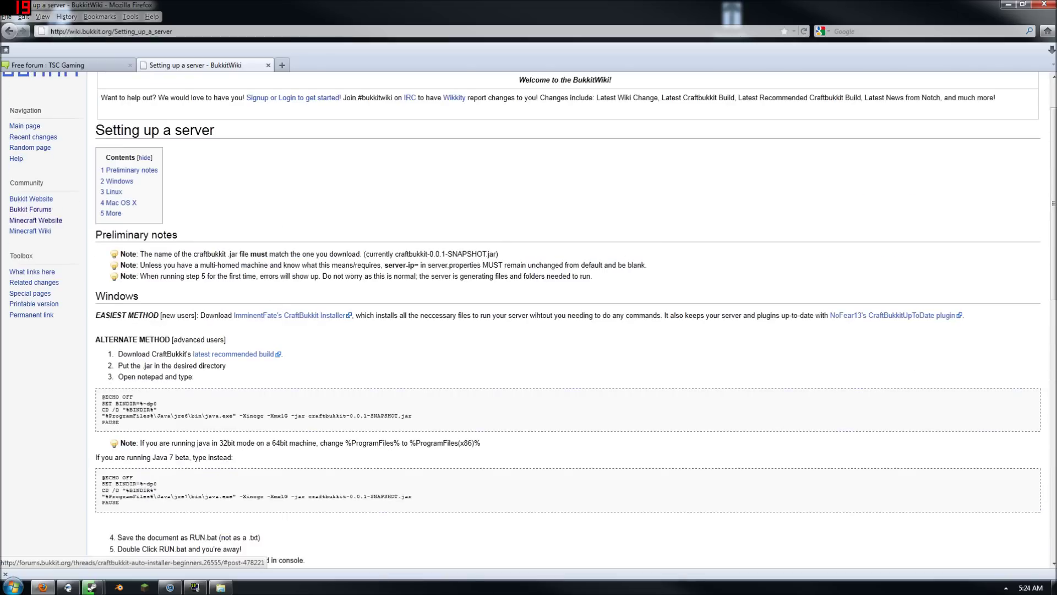
{"action": "key", "text": "alt+Left"}
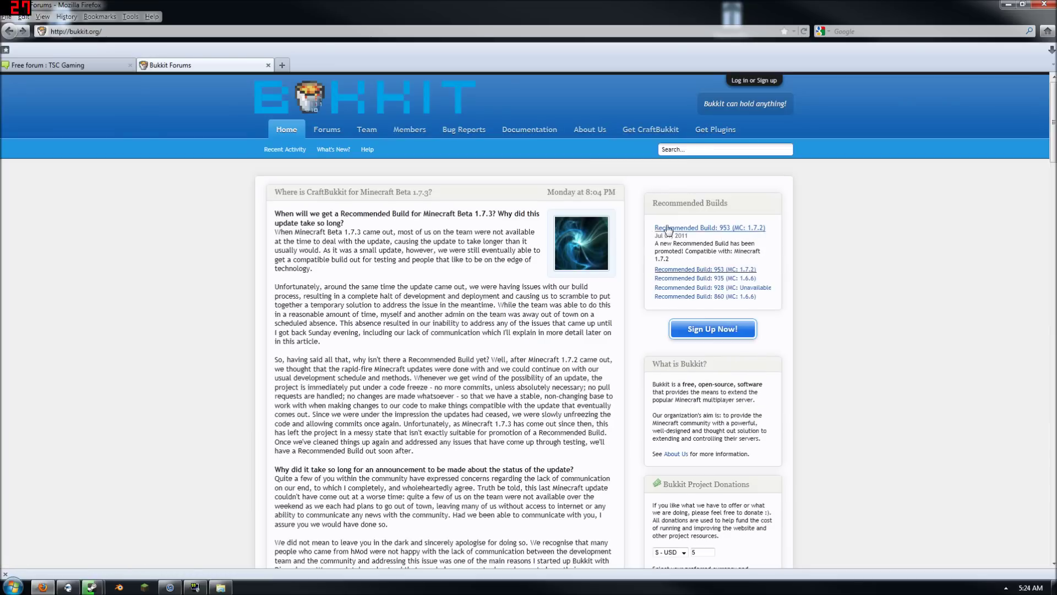
Save craftbukkit-0.0.1-SNAPSHOT.jar from the Recommended Build 953 page
{"action": "left_click", "coordinate": [741, 229]}
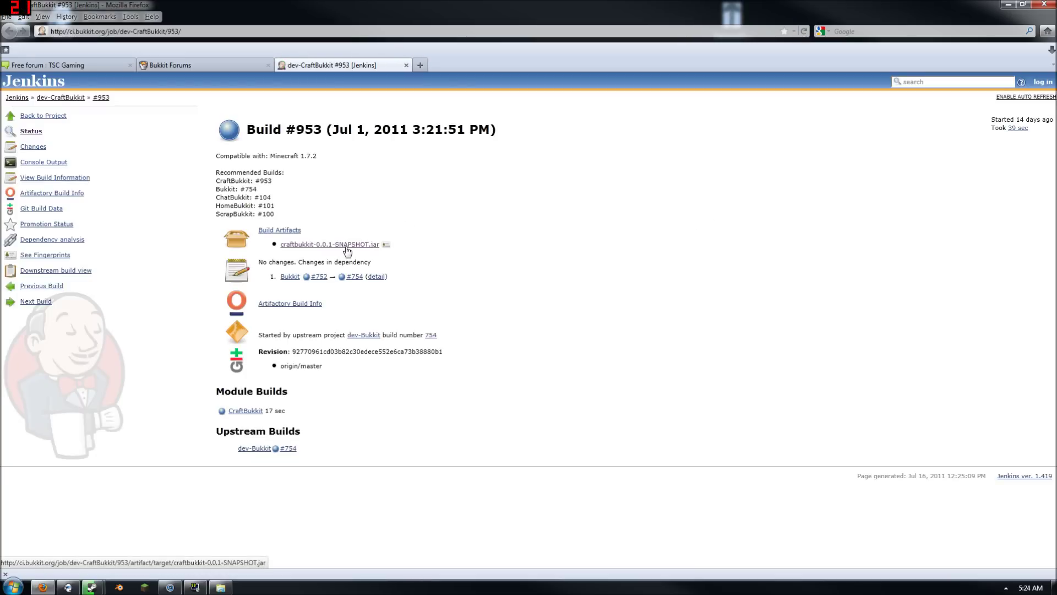
{"action": "left_click", "coordinate": [346, 248]}
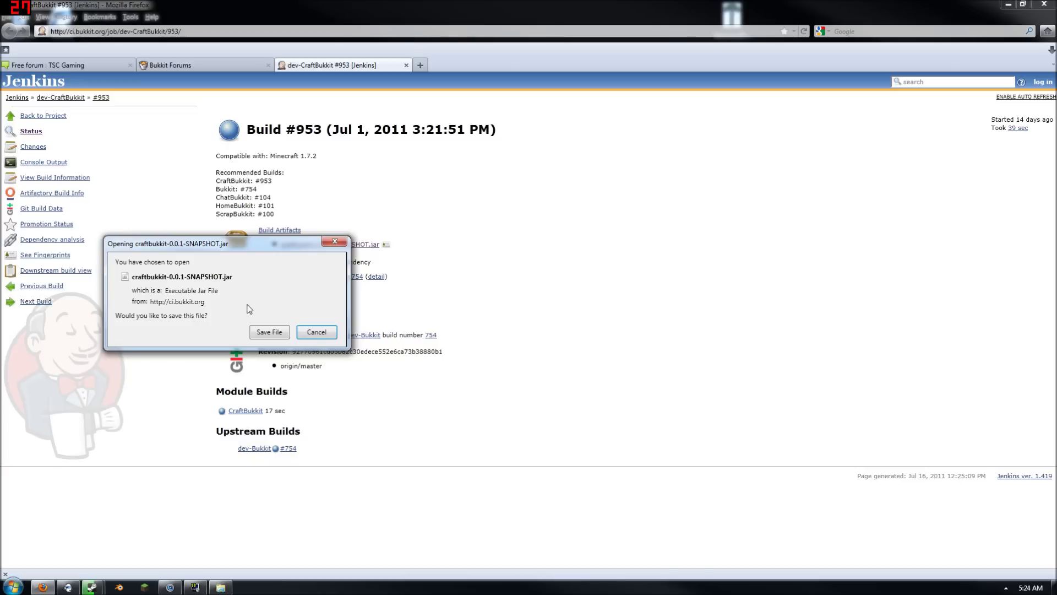
{"action": "left_click", "coordinate": [277, 331]}
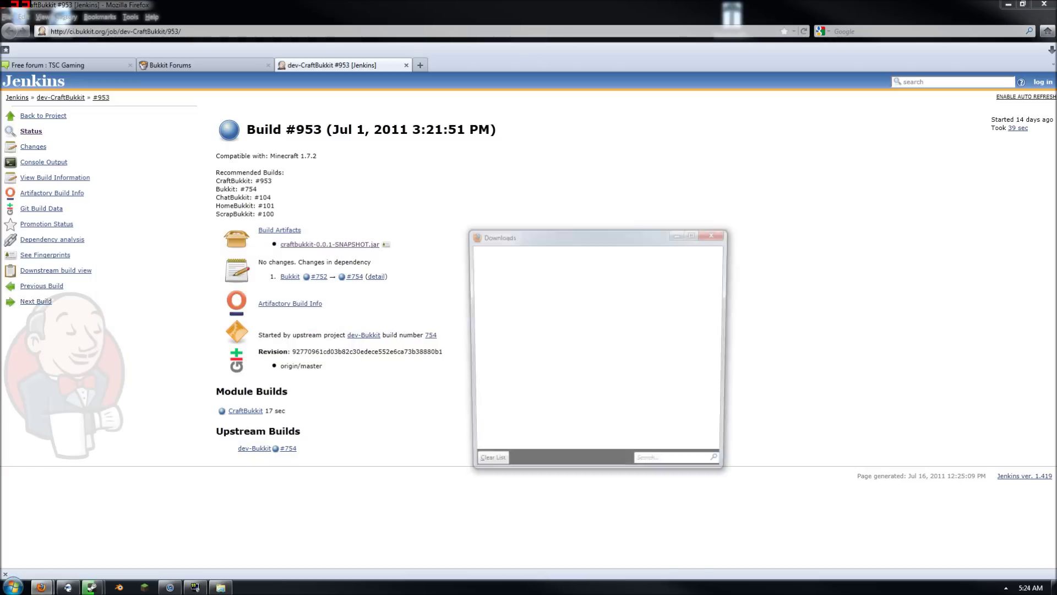
{"action": "left_click", "coordinate": [1008, 4]}
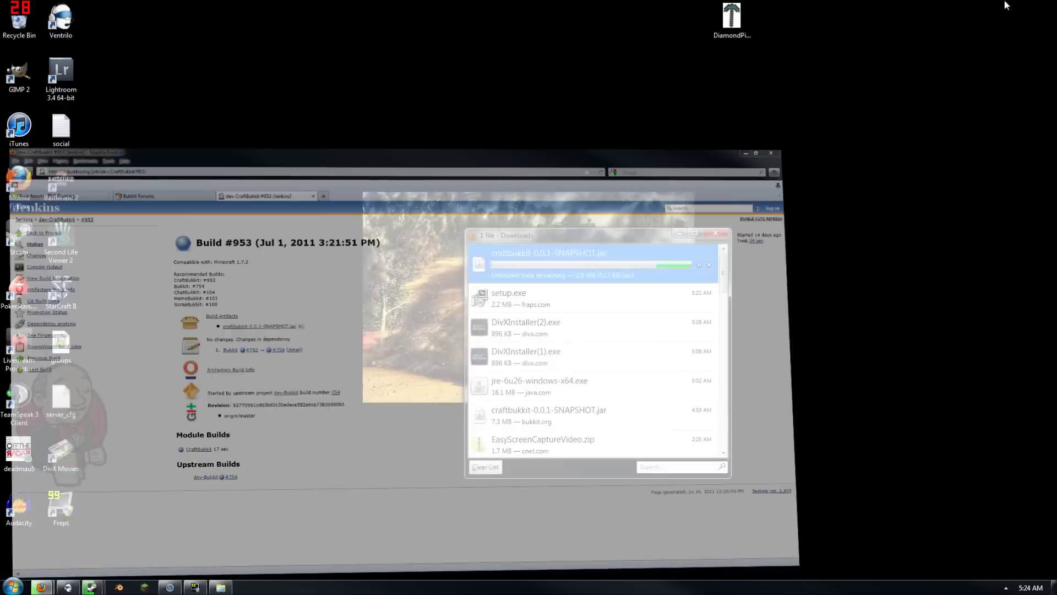
Create a new desktop folder and rename it 'test'
{"action": "right_click", "coordinate": [510, 141]}
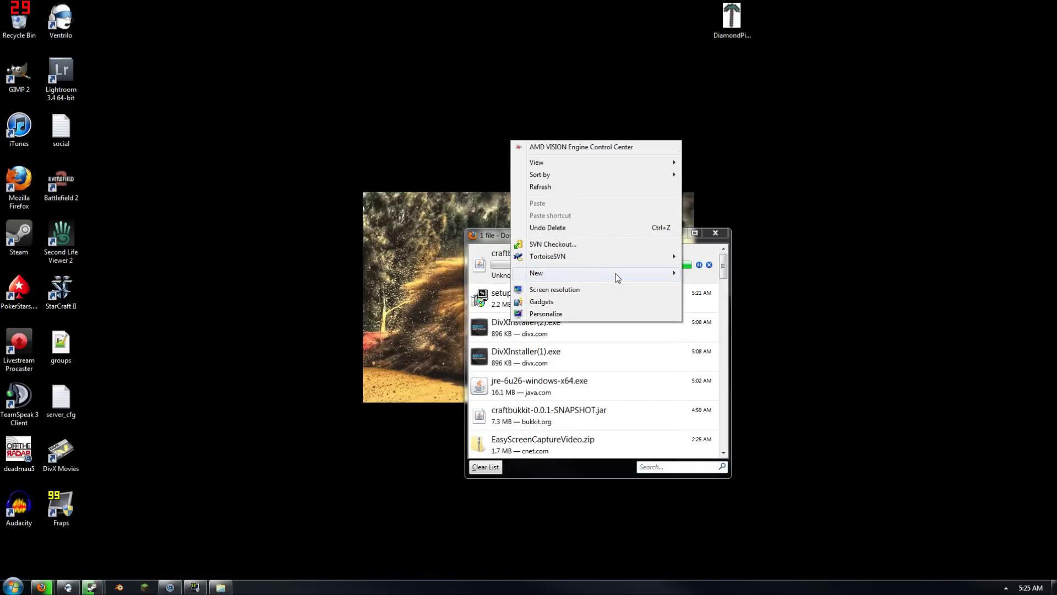
{"action": "mouse_move", "coordinate": [616, 273]}
{"action": "left_click", "coordinate": [723, 274]}
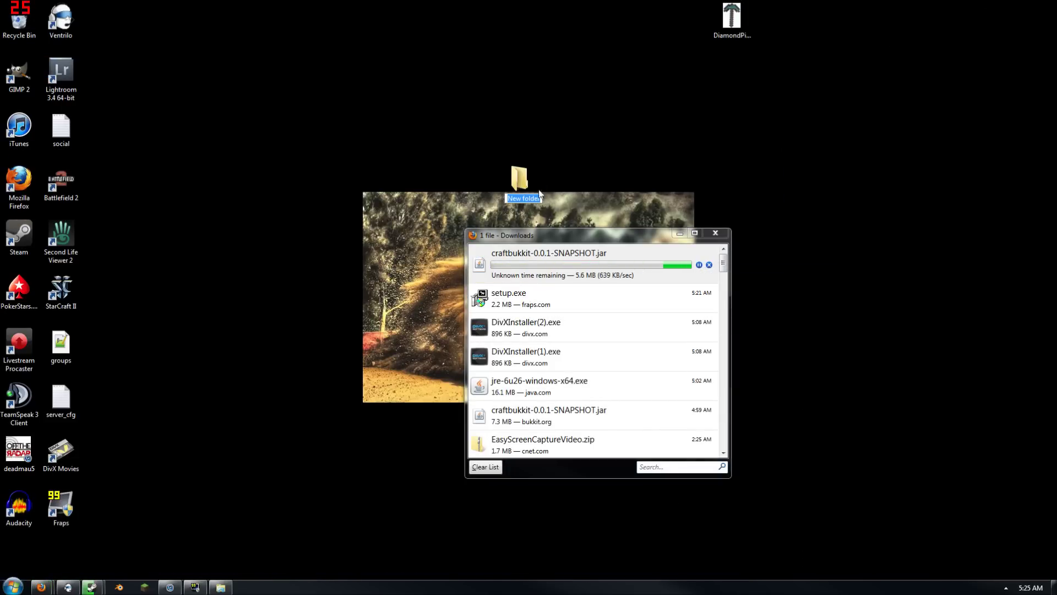
{"action": "left_click_drag", "start_coordinate": [528, 125], "coordinate": [533, 122]}
{"action": "right_click", "coordinate": [533, 126]}
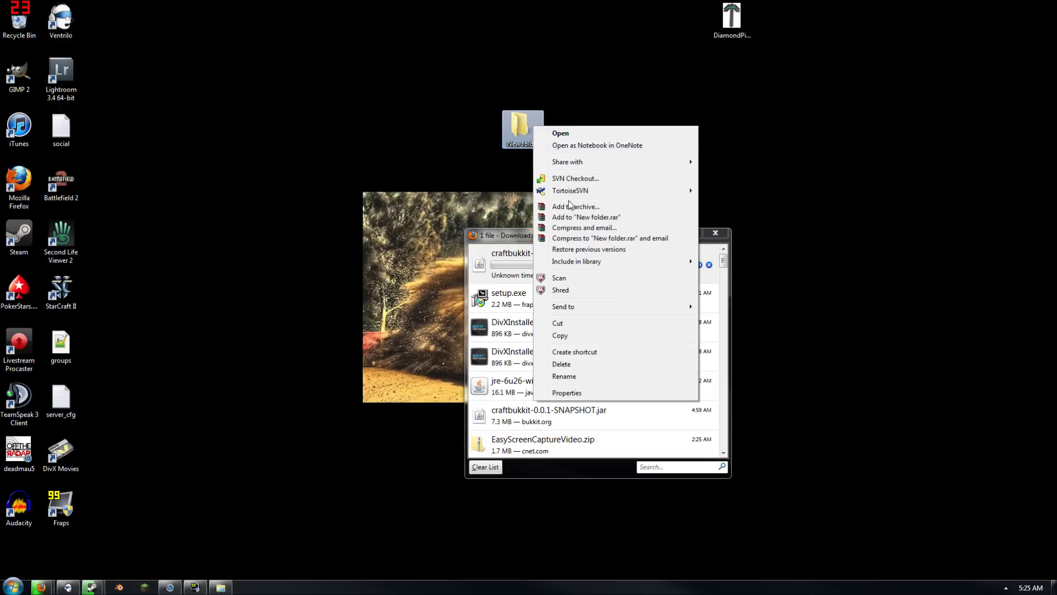
{"action": "left_click", "coordinate": [564, 376]}
{"action": "type", "text": "test"}
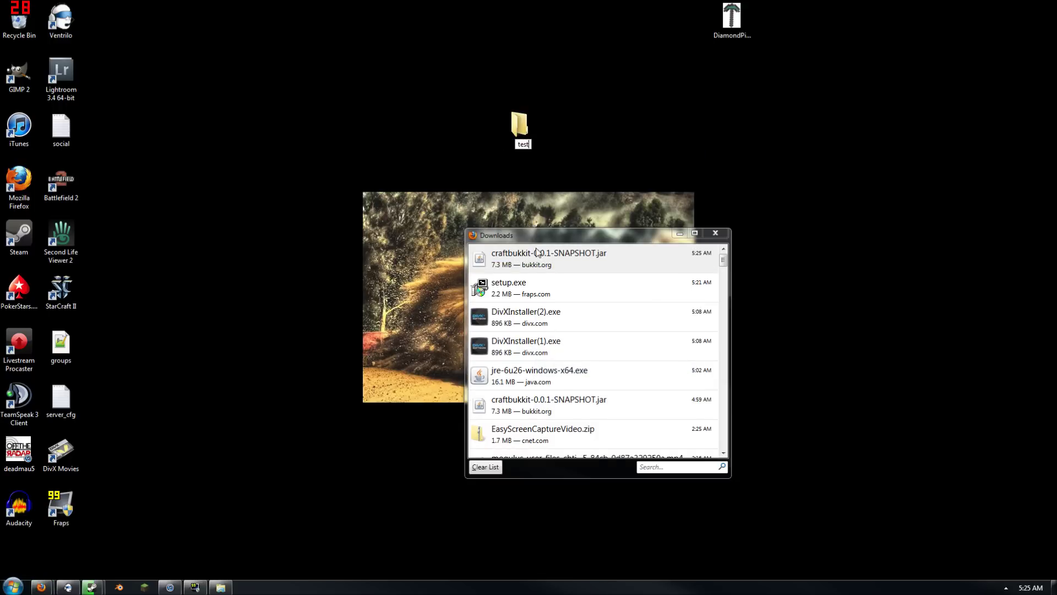
Open the test folder and drag the downloaded craftbukkit jar into it from Downloads
{"action": "double_click", "coordinate": [526, 127]}
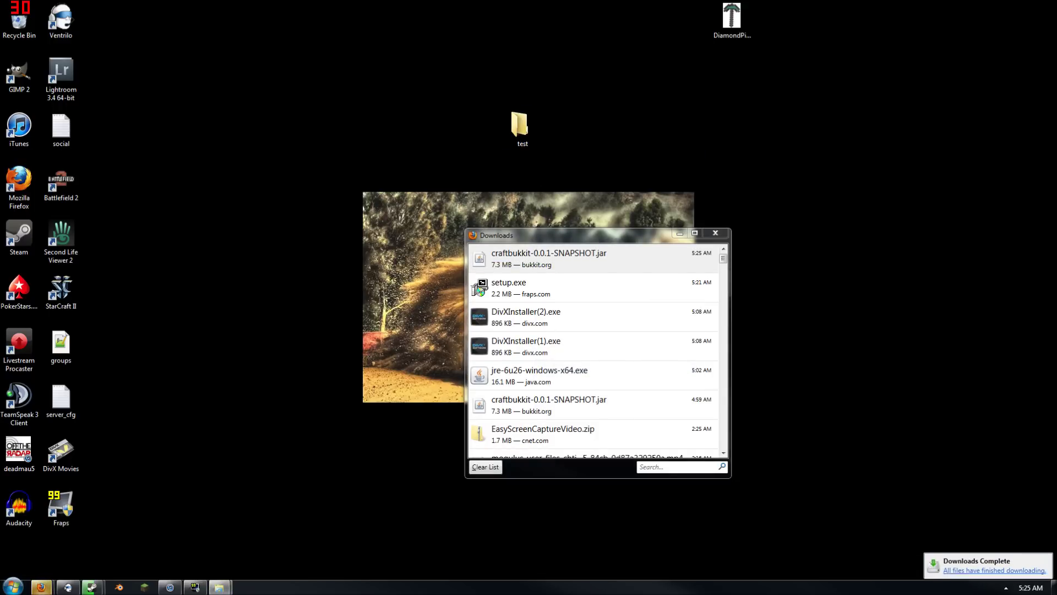
{"action": "left_click_drag", "start_coordinate": [164, 115], "coordinate": [453, 53]}
{"action": "left_click_drag", "start_coordinate": [622, 237], "coordinate": [441, 179]}
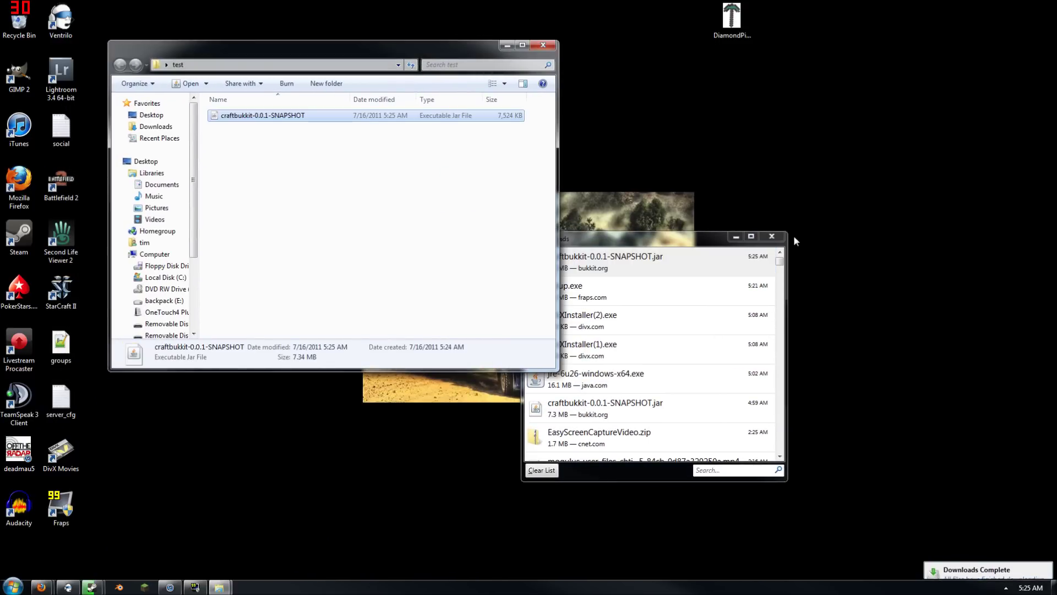
{"action": "left_click", "coordinate": [772, 236]}
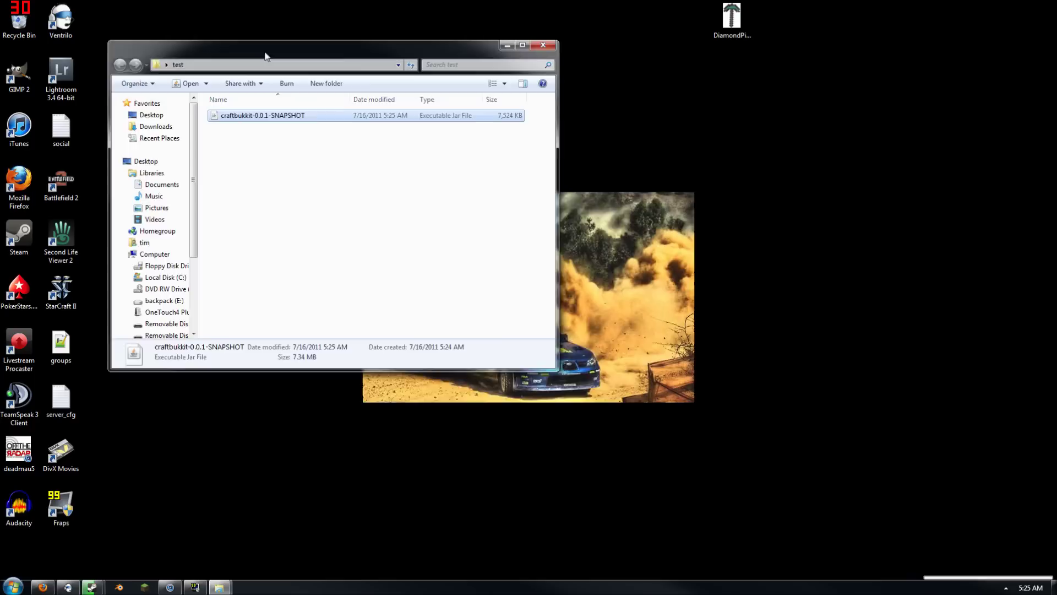
{"action": "left_click_drag", "start_coordinate": [264, 52], "coordinate": [505, 118]}
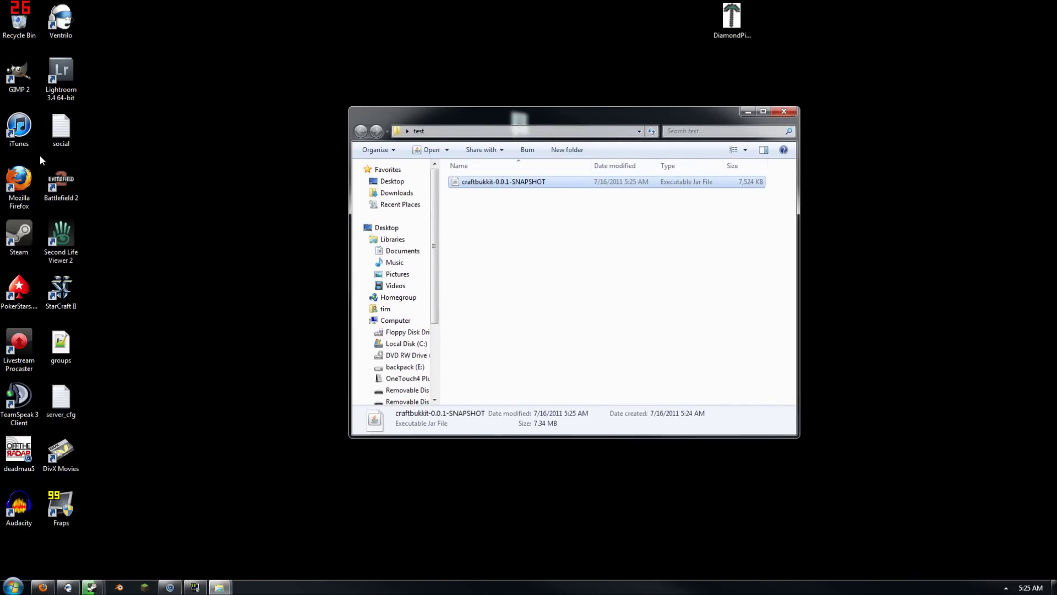
Create a text document named 'run' in the test folder and open it in Notepad
{"action": "right_click", "coordinate": [554, 248]}
{"action": "mouse_move", "coordinate": [675, 434]}
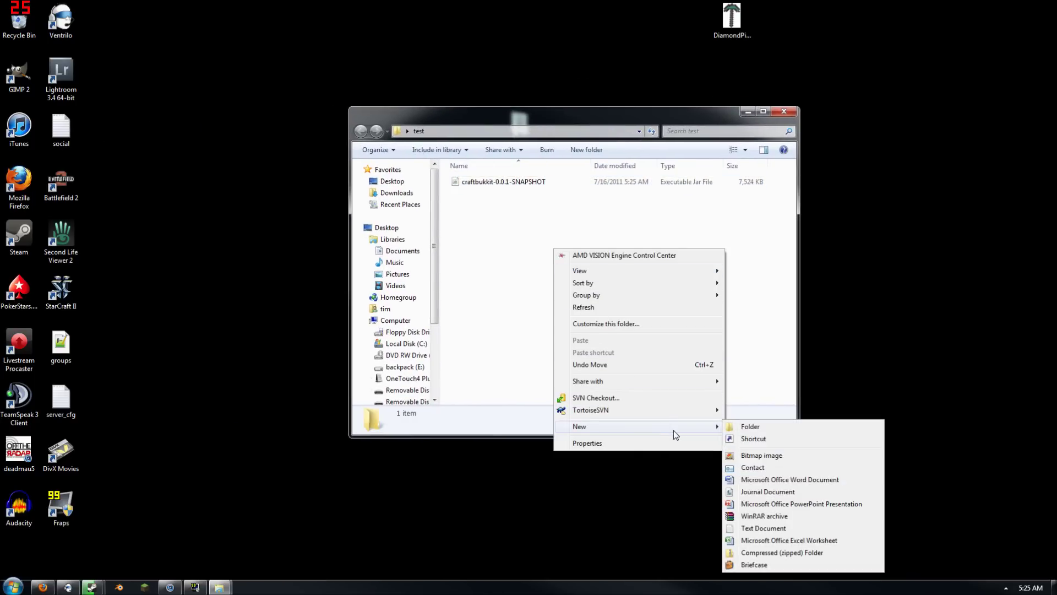
{"action": "left_click", "coordinate": [763, 528]}
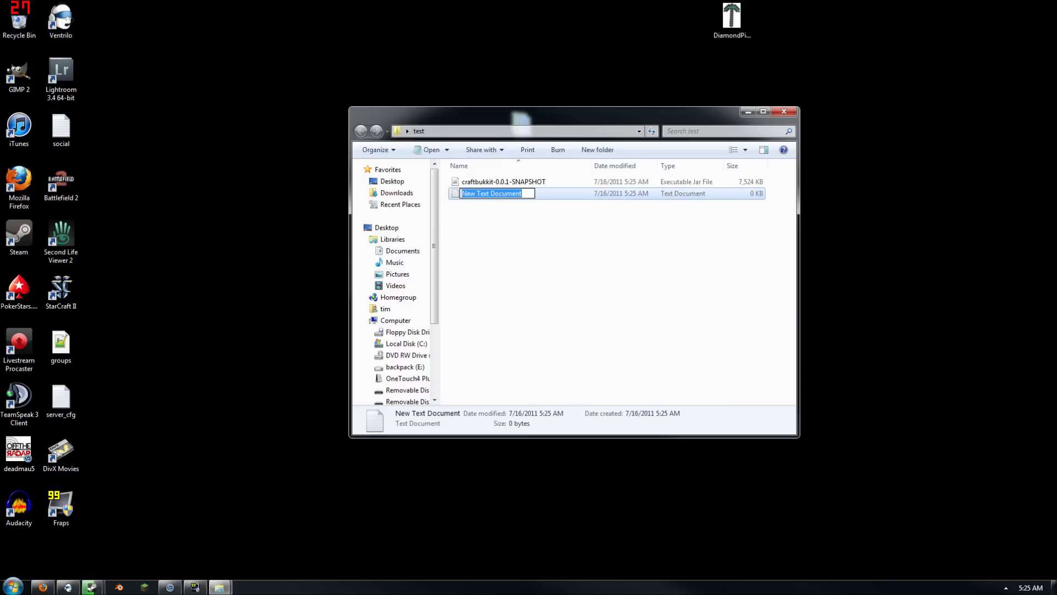
{"action": "type", "text": "run"}
{"action": "key", "text": "Return"}
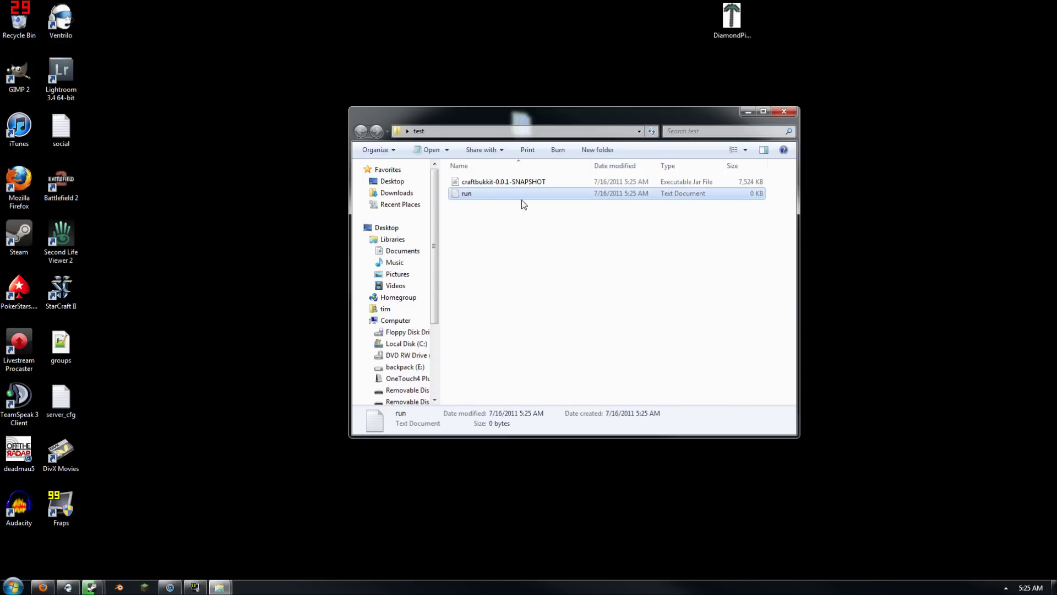
{"action": "right_click", "coordinate": [522, 200]}
{"action": "left_click", "coordinate": [513, 195]}
{"action": "right_click", "coordinate": [513, 197]}
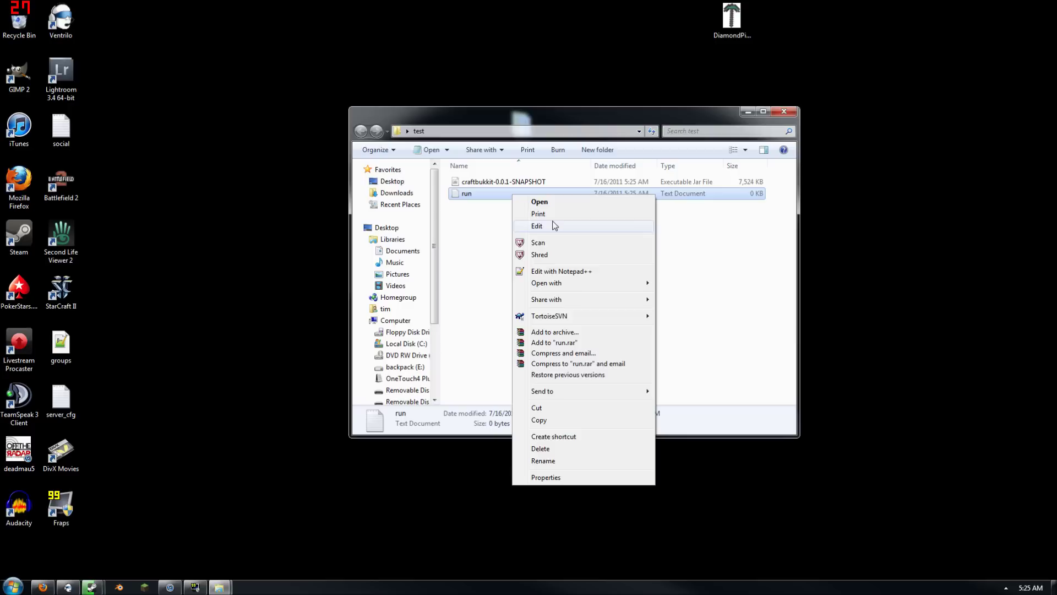
{"action": "left_click", "coordinate": [554, 227]}
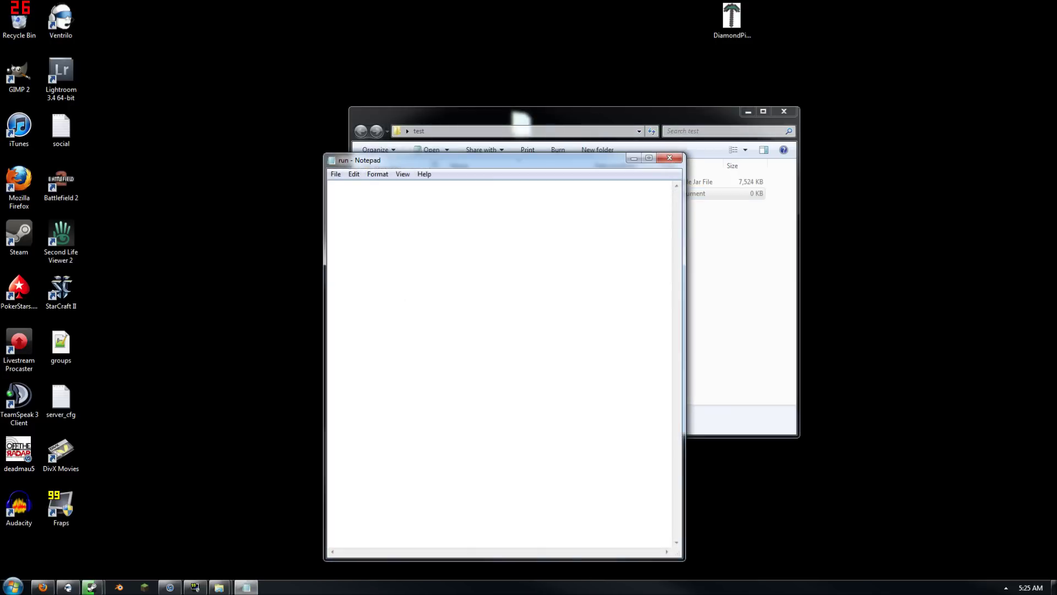
Open the old RUN batch file from the tsc folder for editing
{"action": "double_click", "coordinate": [137, 128]}
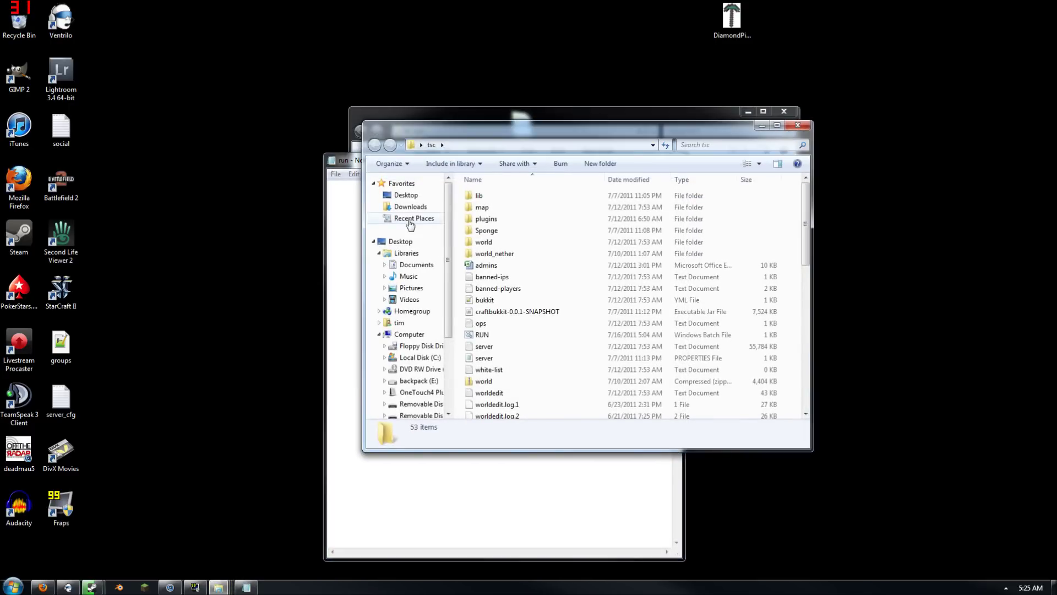
{"action": "right_click", "coordinate": [503, 333]}
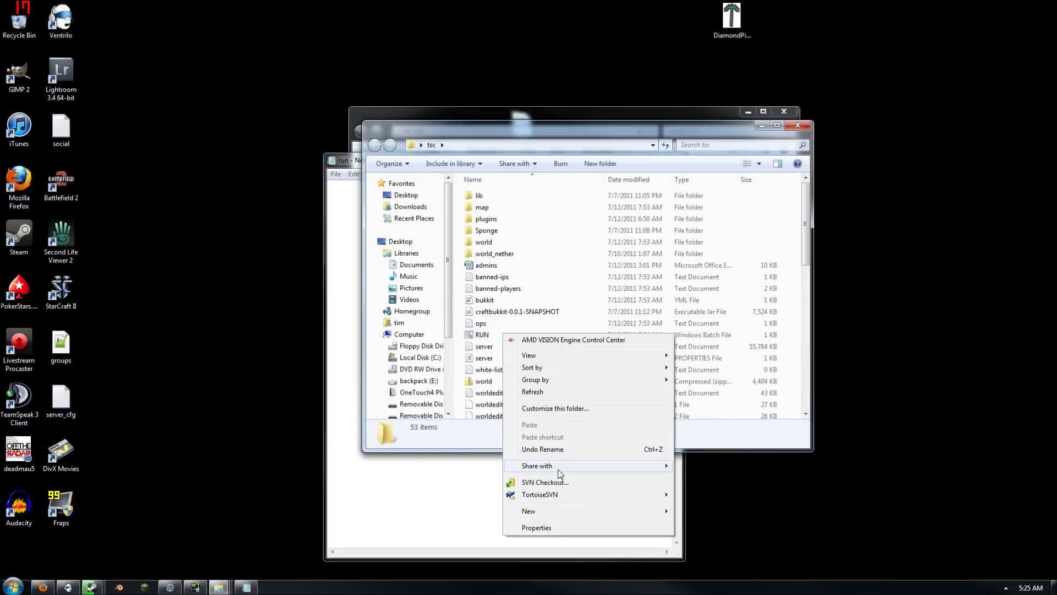
{"action": "mouse_move", "coordinate": [574, 512]}
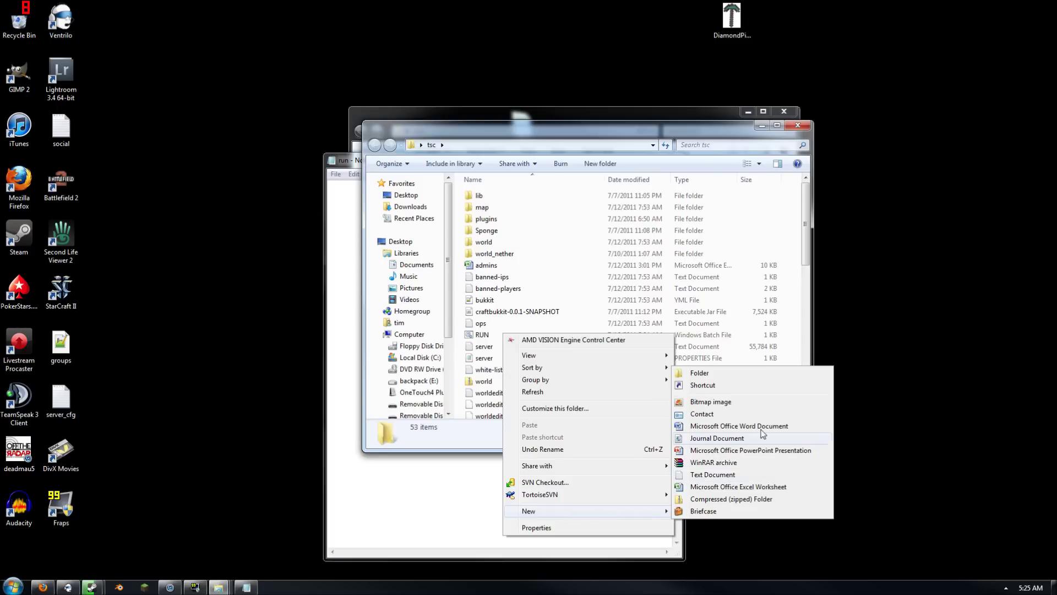
{"action": "right_click", "coordinate": [480, 334]}
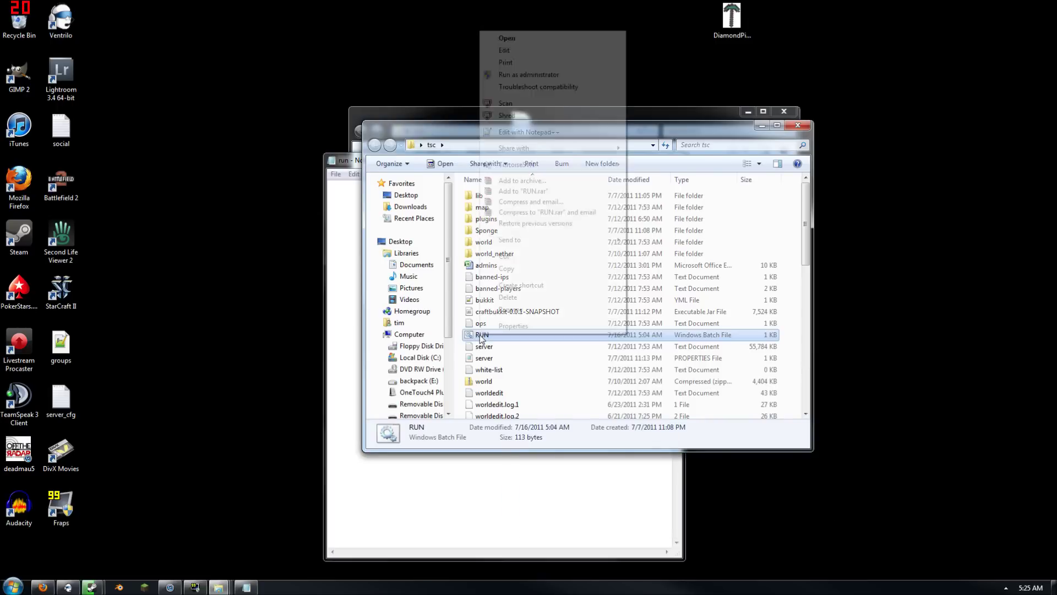
{"action": "left_click", "coordinate": [562, 50]}
{"action": "left_click", "coordinate": [797, 126]}
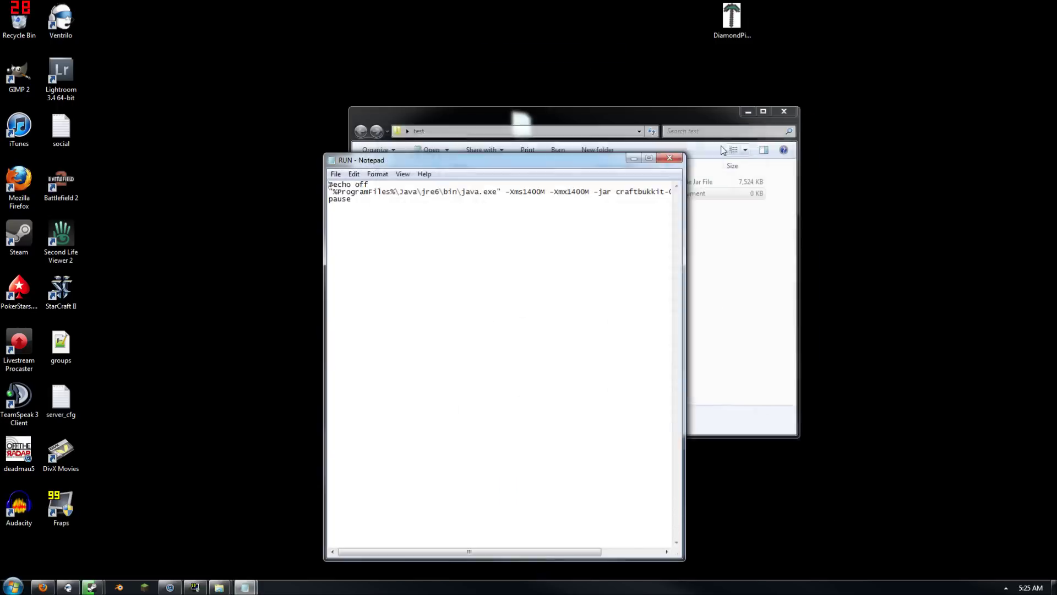
{"action": "left_click_drag", "start_coordinate": [538, 165], "coordinate": [301, 117]}
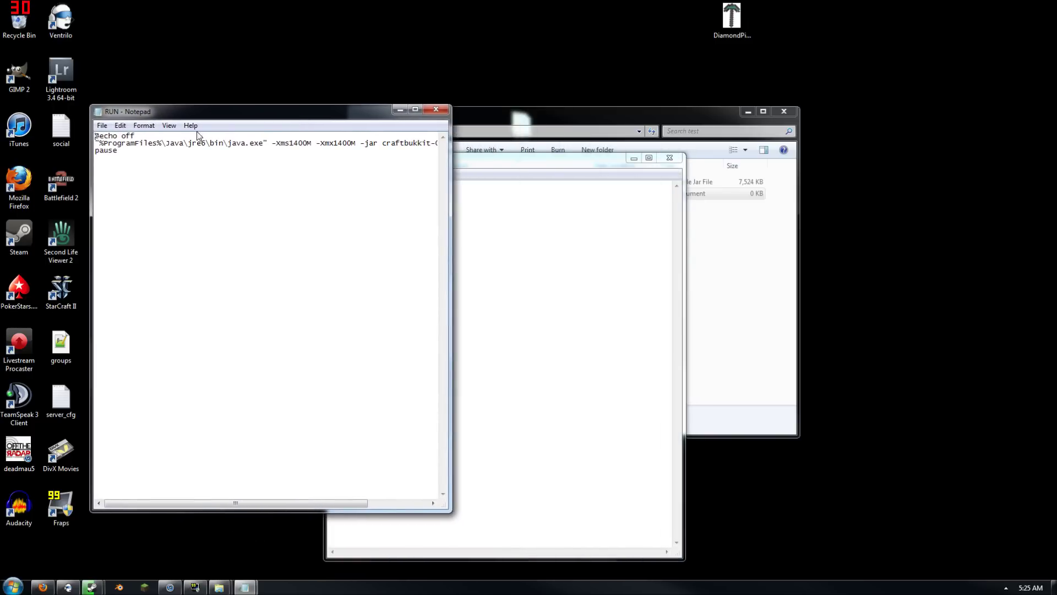
Copy the RUN script into run, close RUN unsaved, and remove '(86)' from the path
{"action": "type", "text": "986"}
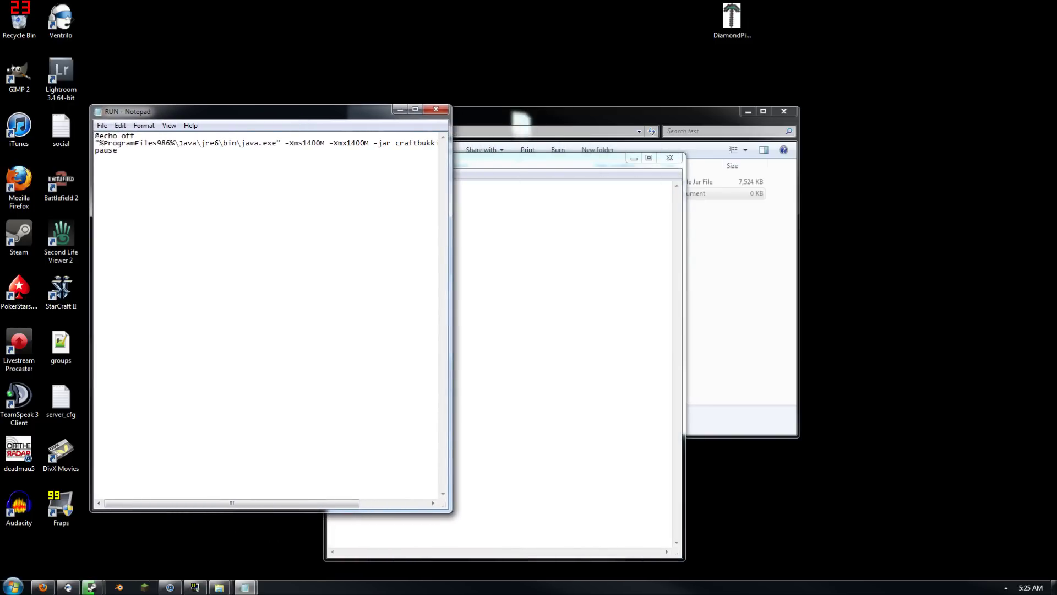
{"action": "key", "text": "BackSpace"}
{"action": "key", "text": "BackSpace"}
{"action": "key", "text": "BackSpace"}
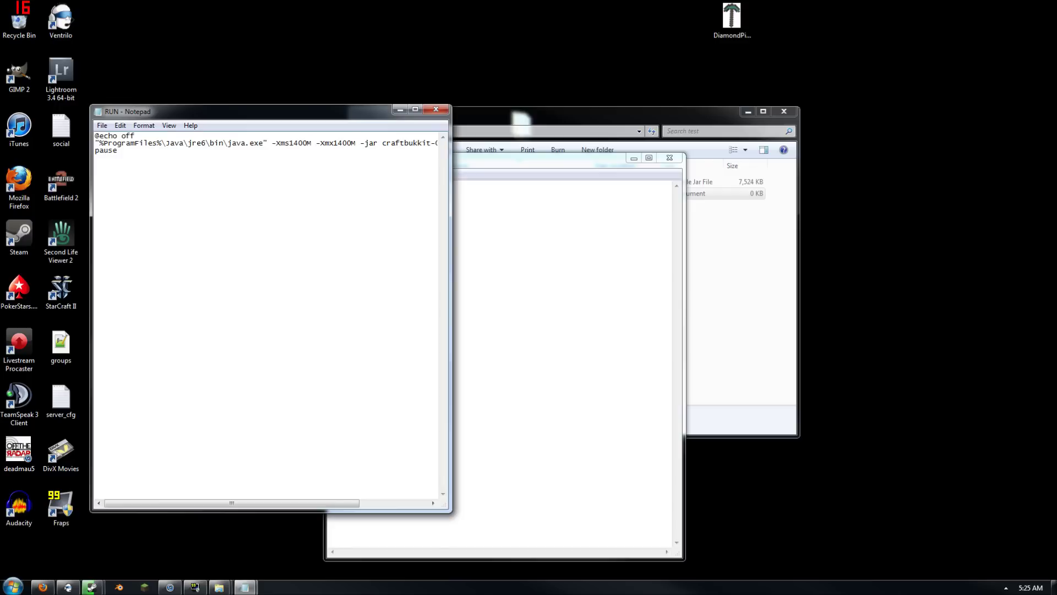
{"action": "type", "text": "(86)"}
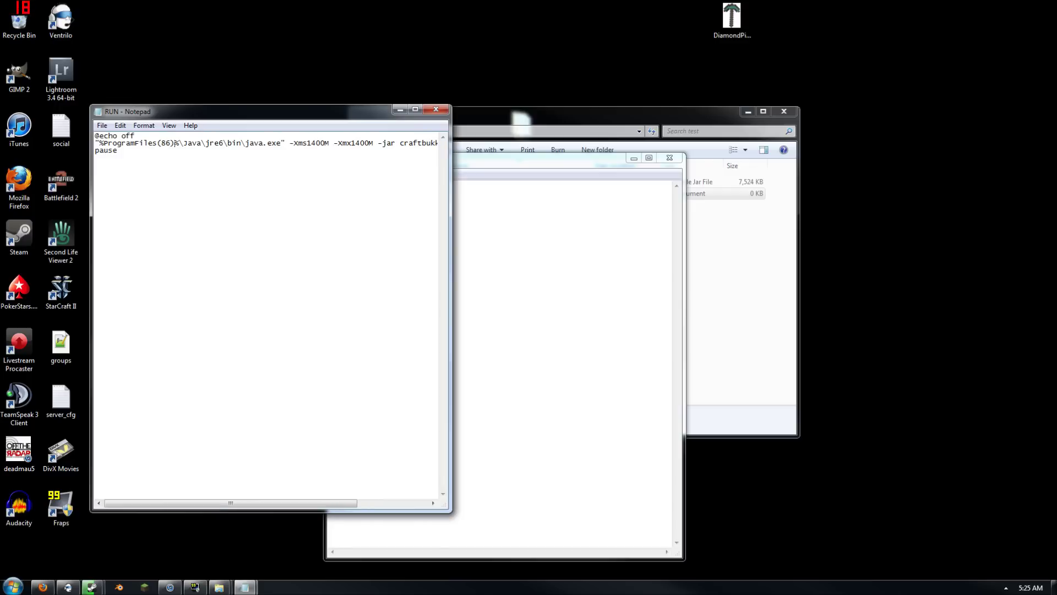
{"action": "key", "text": "ctrl+a"}
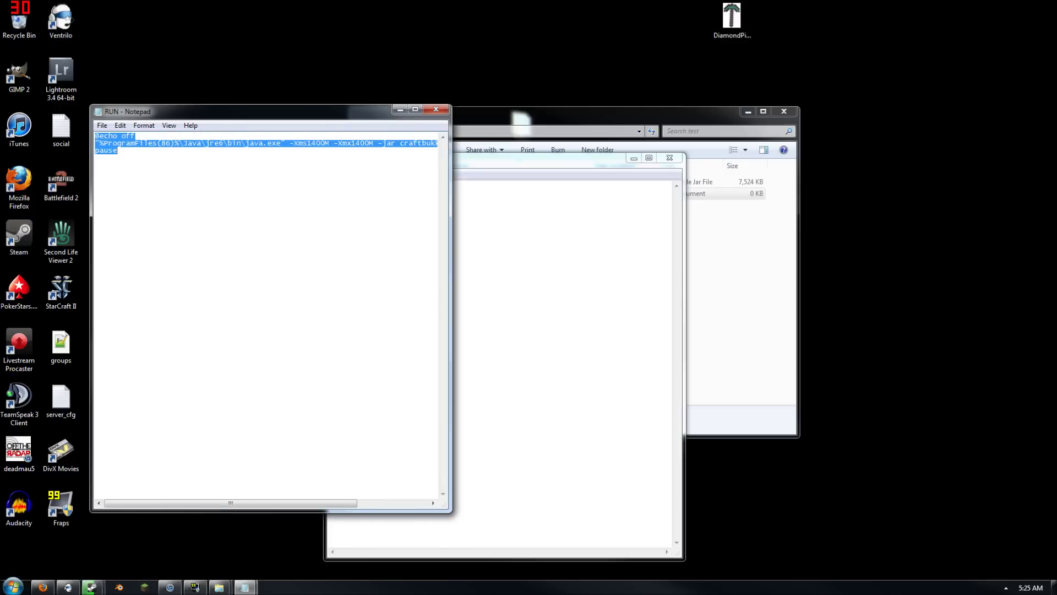
{"action": "key", "text": "ctrl+c"}
{"action": "key", "text": "alt+Tab"}
{"action": "key", "text": "ctrl+v"}
{"action": "left_click", "coordinate": [436, 112]}
{"action": "left_click", "coordinate": [565, 303]}
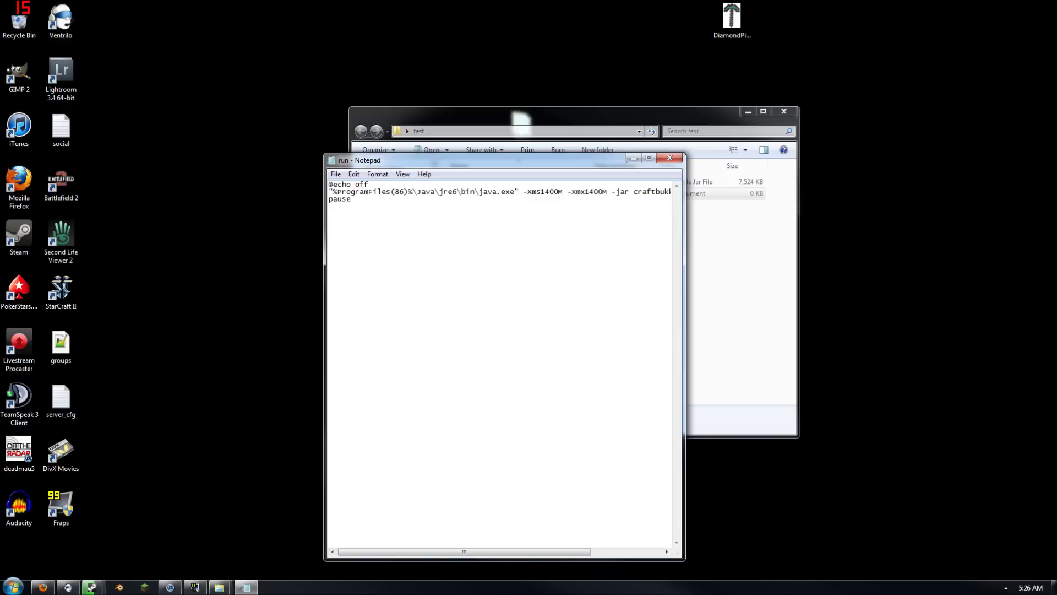
{"action": "key", "text": "BackSpace"}
{"action": "key", "text": "BackSpace"}
{"action": "key", "text": "BackSpace"}
{"action": "key", "text": "BackSpace"}
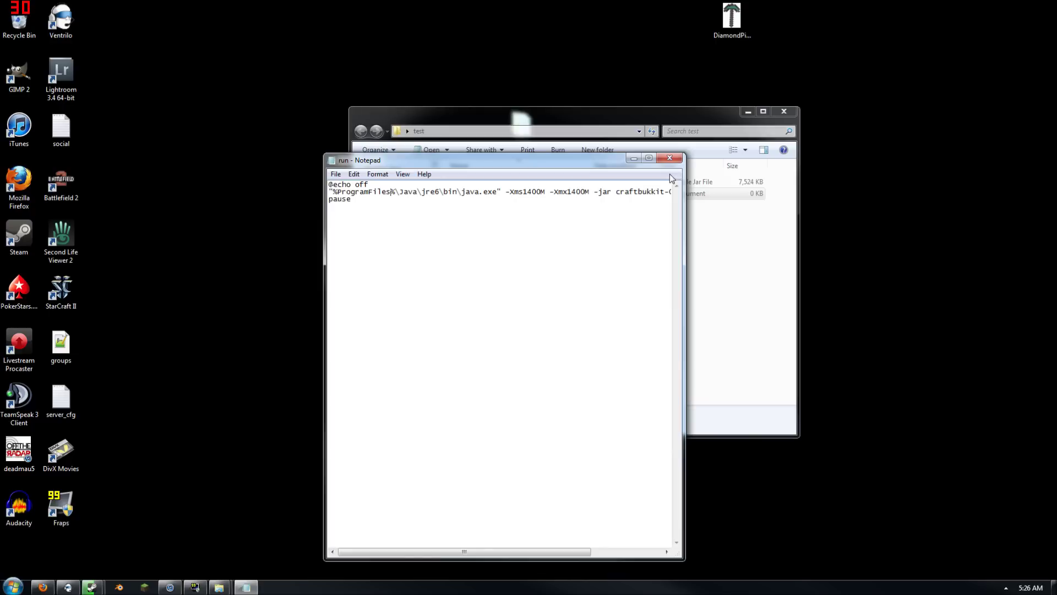
Save the script as run.bat via Save As
{"action": "left_click", "coordinate": [336, 174]}
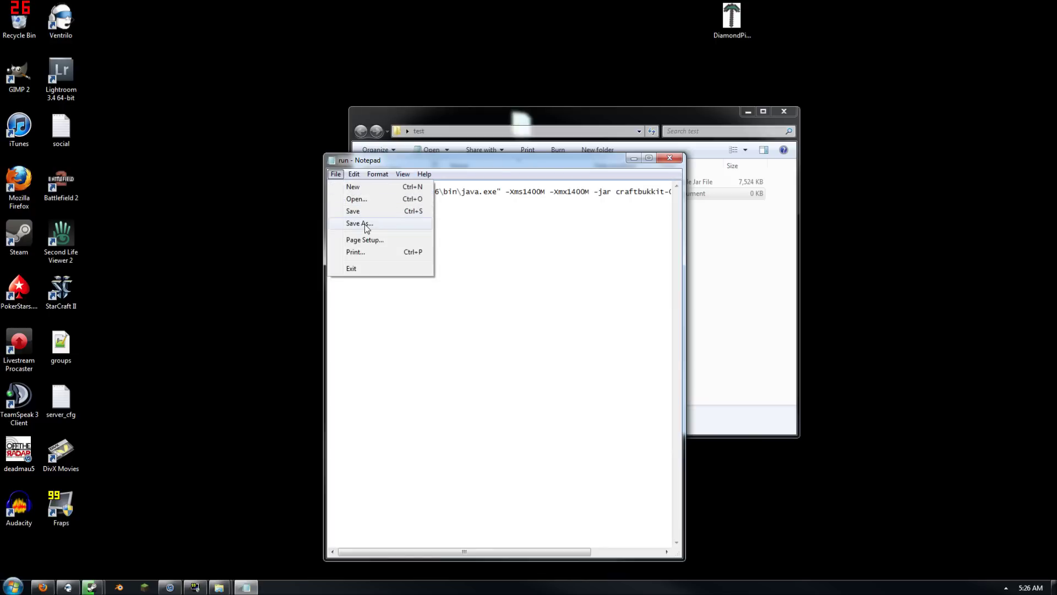
{"action": "left_click", "coordinate": [367, 224]}
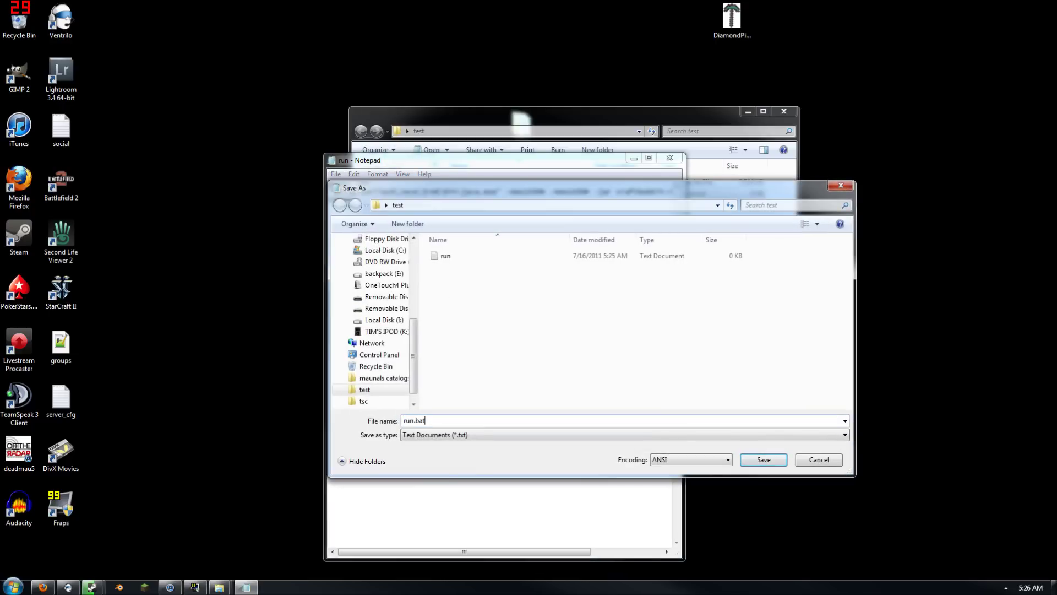
{"action": "key", "text": "Return"}
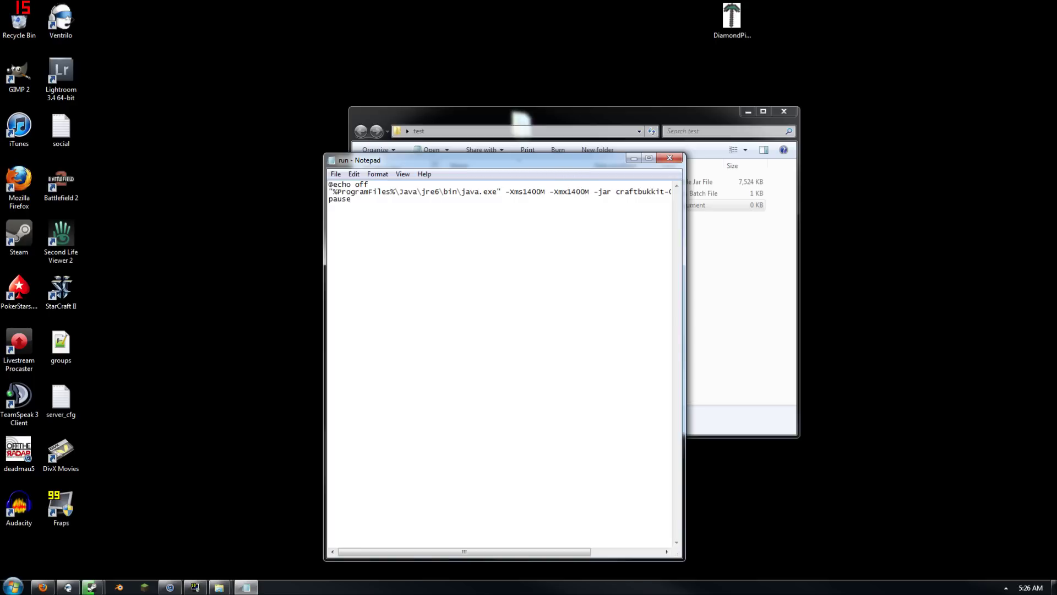
{"action": "left_click_drag", "start_coordinate": [523, 192], "coordinate": [545, 193]}
{"action": "left_click", "coordinate": [351, 199]}
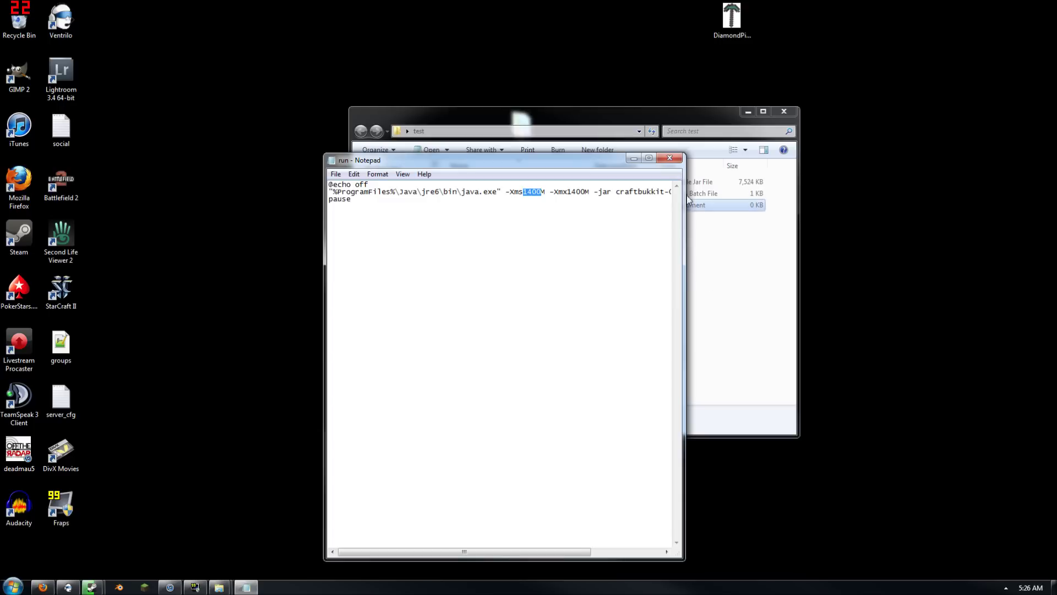
Close Notepad and delete the leftover empty run text document
{"action": "left_click", "coordinate": [670, 158]}
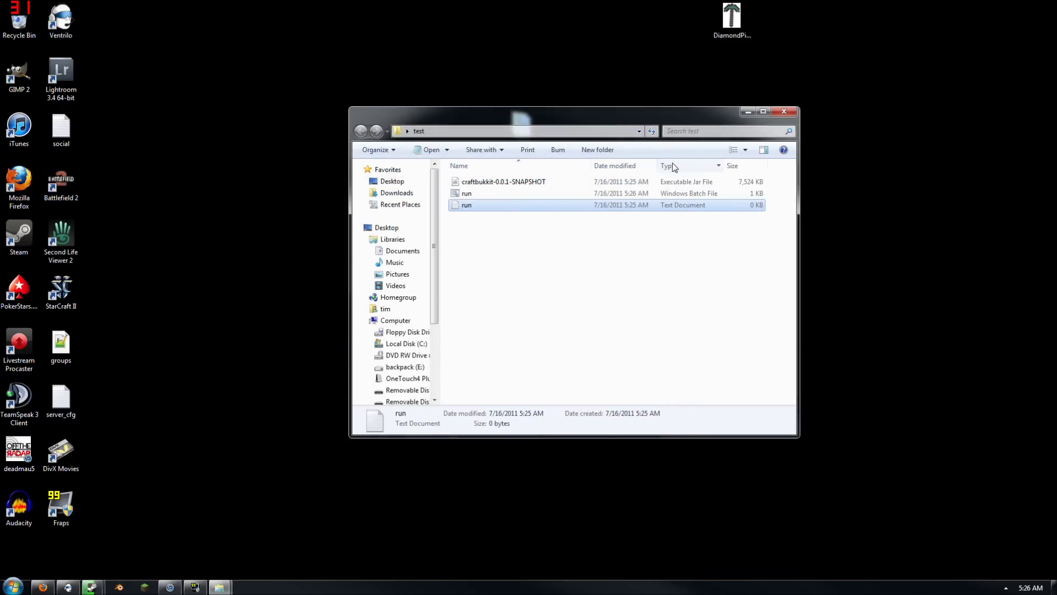
{"action": "left_click", "coordinate": [590, 266]}
{"action": "left_click", "coordinate": [530, 207]}
{"action": "key", "text": "Delete"}
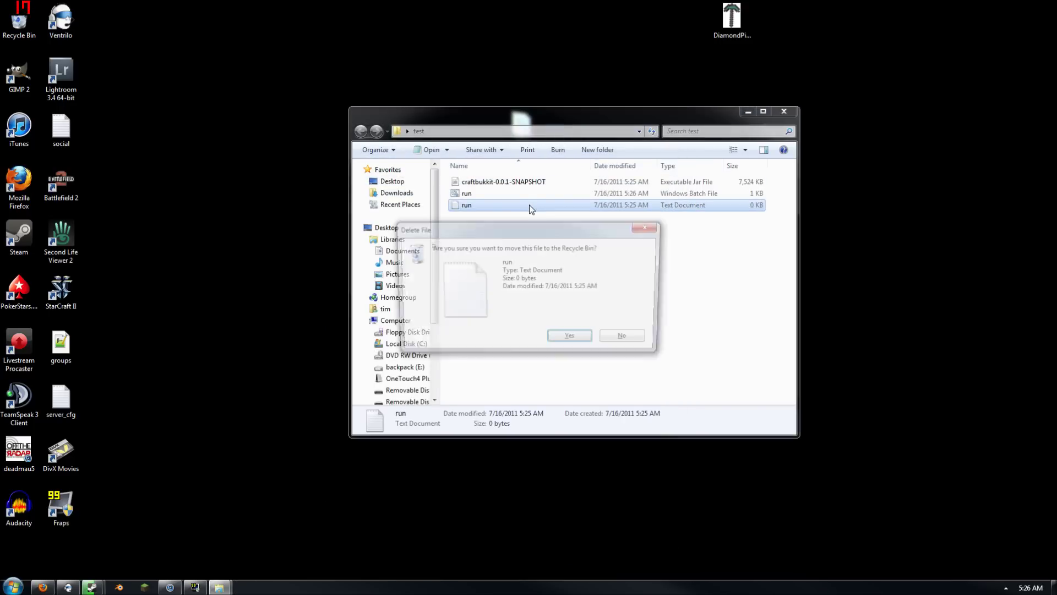
{"action": "key", "text": "Return"}
{"action": "left_click", "coordinate": [534, 200]}
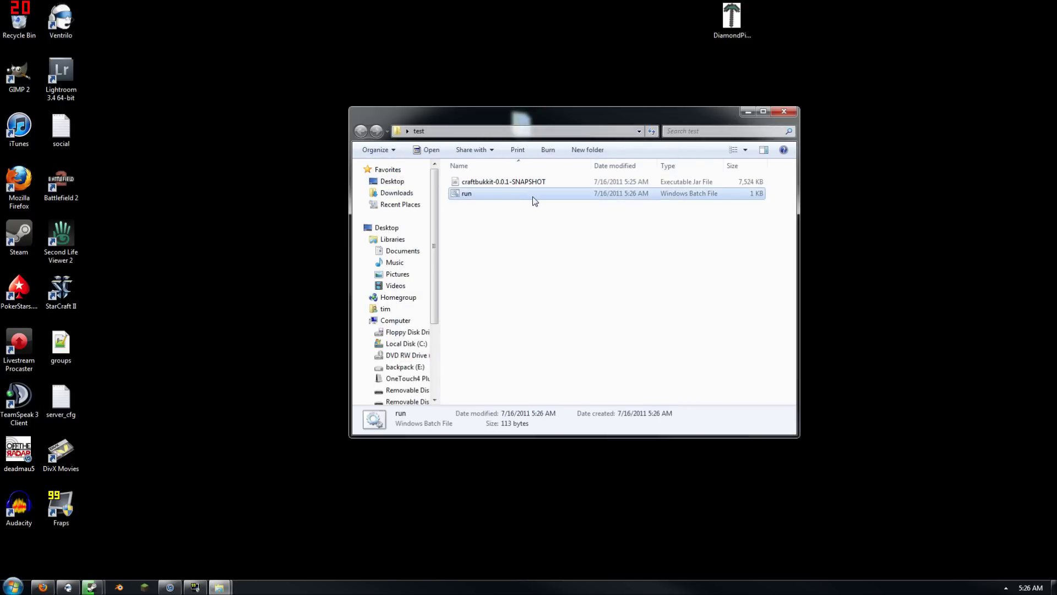
Start the server with run.bat, log into Minecraft and connect to 'localhost'
{"action": "double_click", "coordinate": [534, 201]}
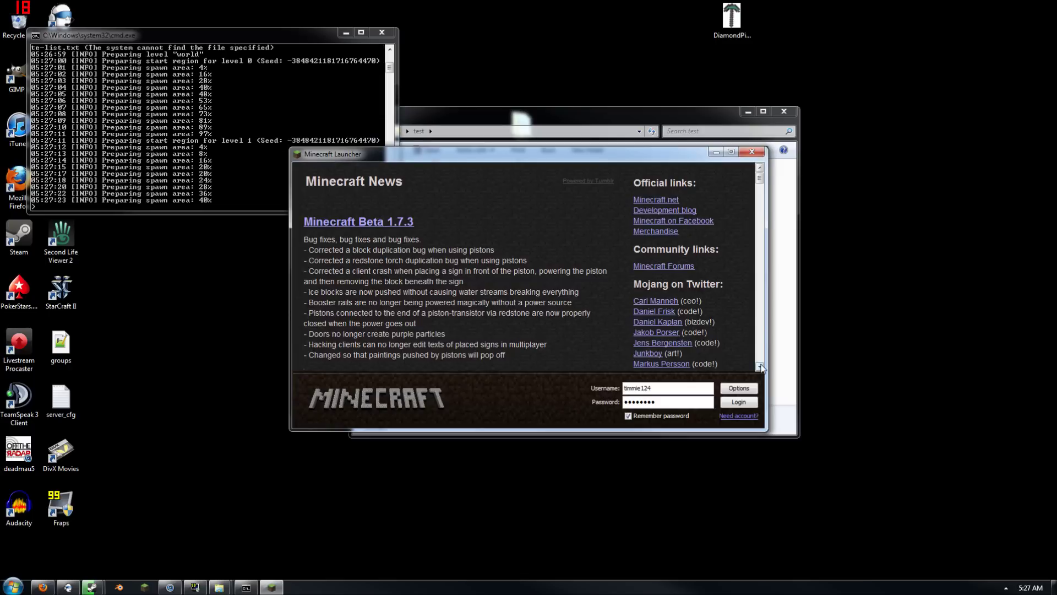
{"action": "left_click", "coordinate": [744, 403]}
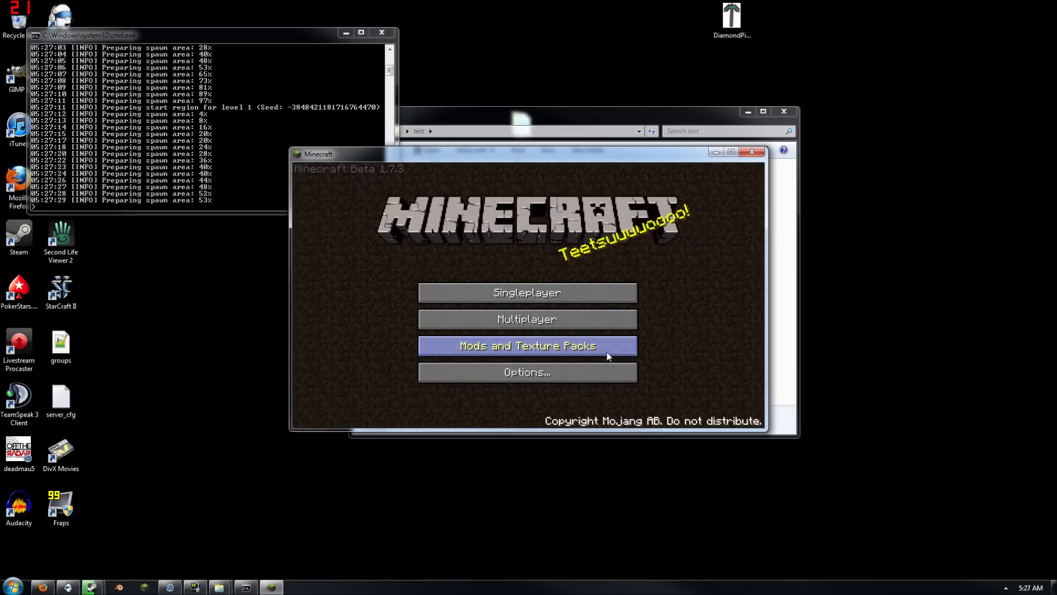
{"action": "left_click", "coordinate": [557, 318]}
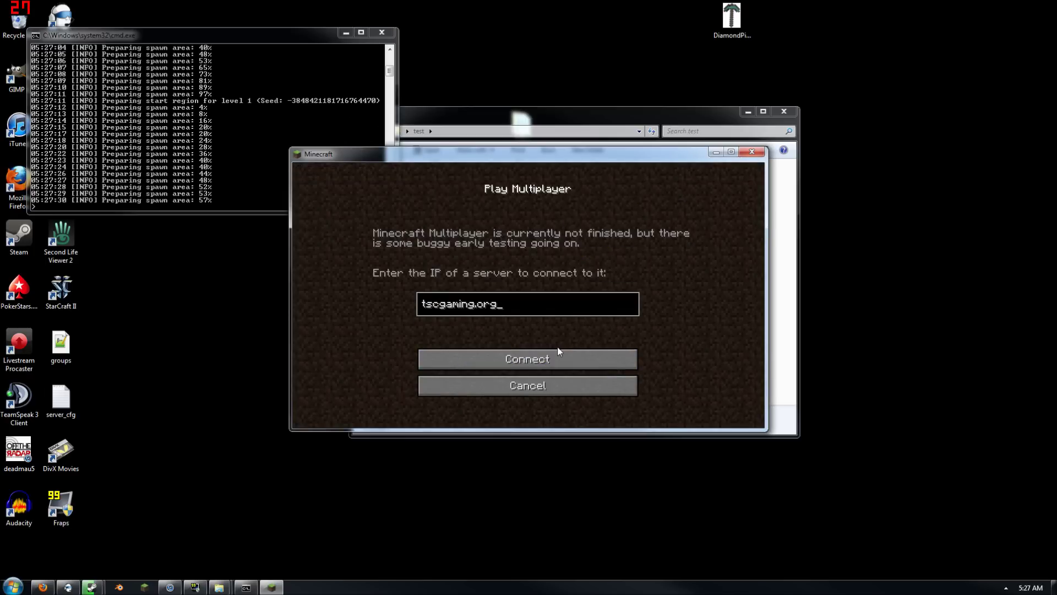
{"action": "key", "text": "BackSpace"}
{"action": "key", "text": "BackSpace"}
{"action": "key", "text": "BackSpace"}
{"action": "key", "text": "BackSpace"}
{"action": "key", "text": "BackSpace"}
{"action": "key", "text": "BackSpace"}
{"action": "key", "text": "BackSpace"}
{"action": "key", "text": "BackSpace"}
{"action": "key", "text": "BackSpace"}
{"action": "key", "text": "BackSpace"}
{"action": "key", "text": "BackSpace"}
{"action": "key", "text": "BackSpace"}
{"action": "type", "text": "local"}
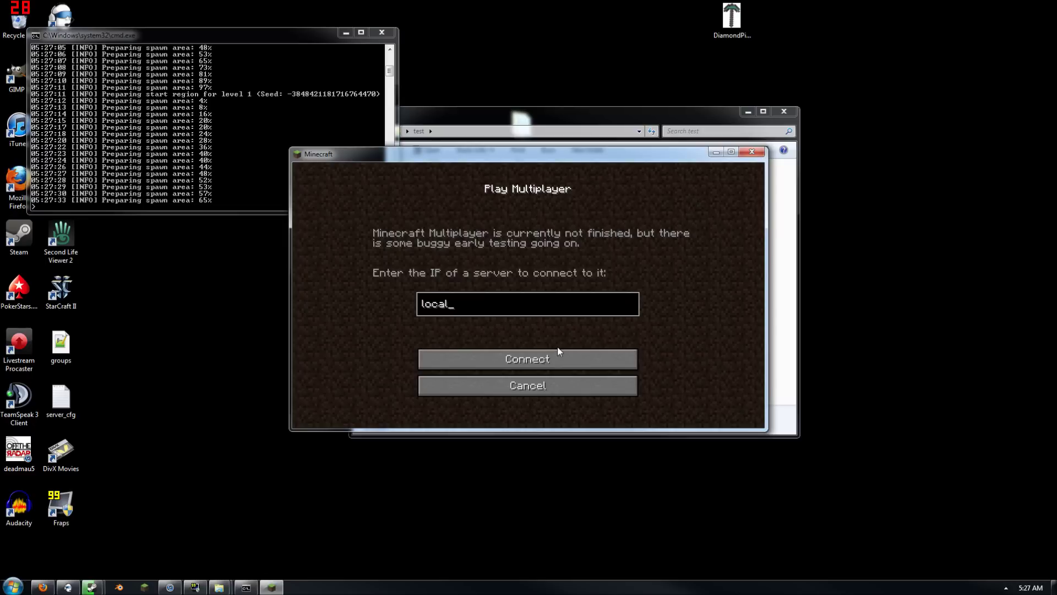
{"action": "type", "text": "host"}
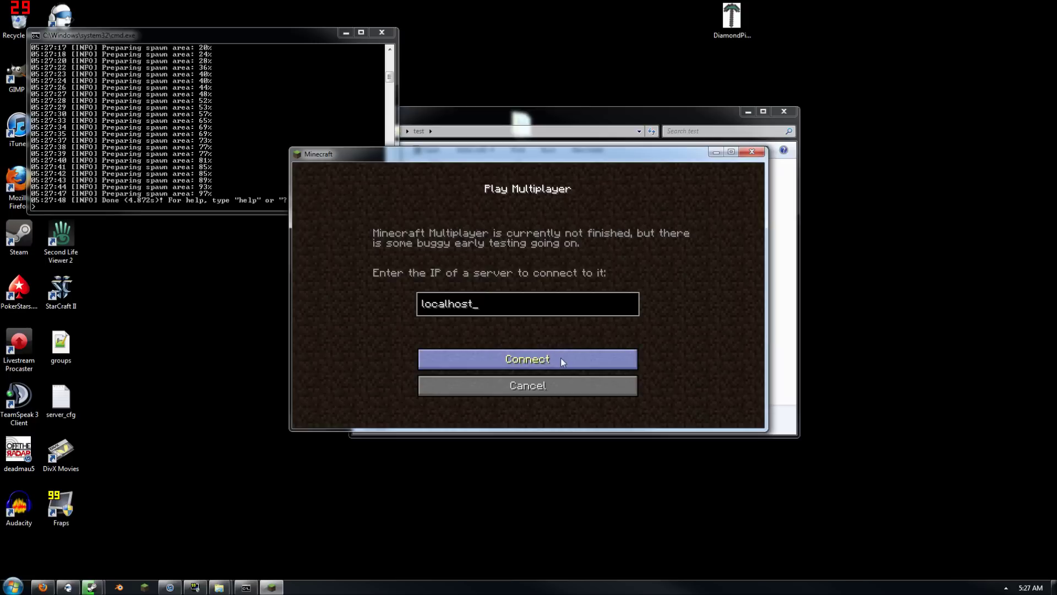
{"action": "left_click", "coordinate": [562, 361]}
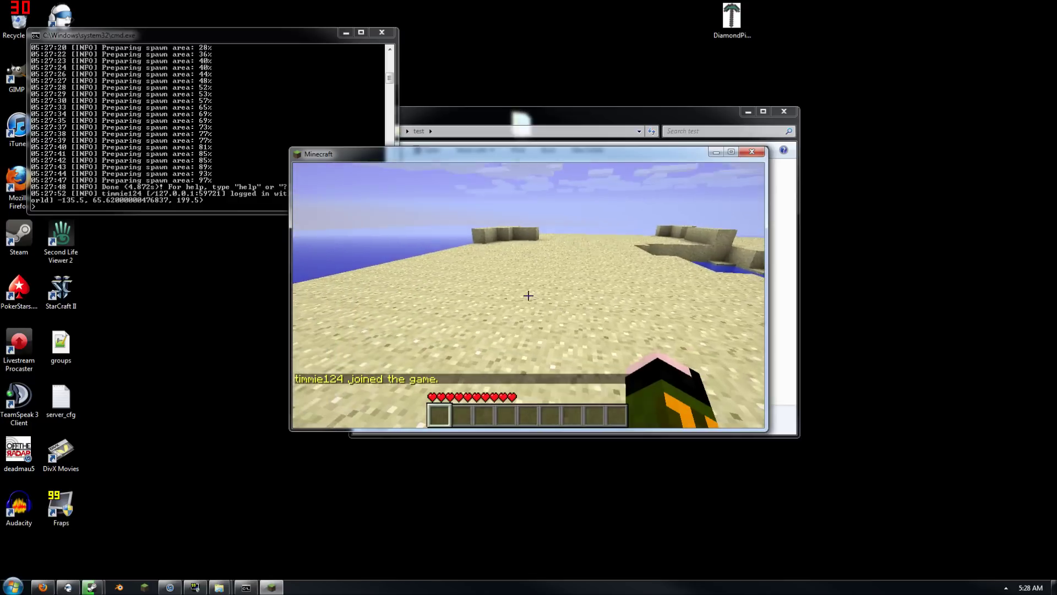
Walk across the sand past the water pool on the local server
{"action": "key", "text": "w"}
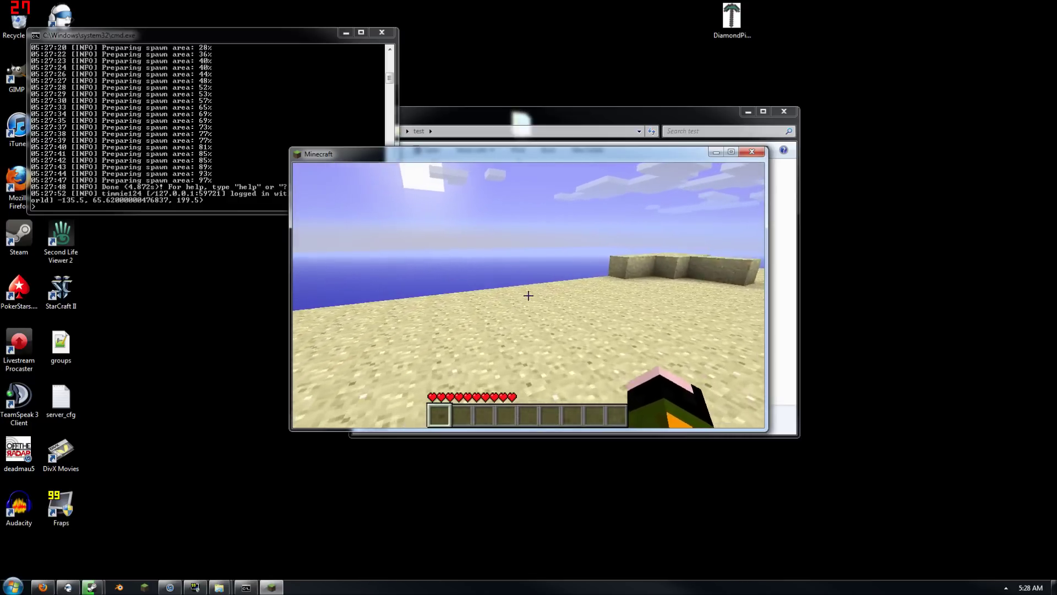
{"action": "key", "text": "w"}
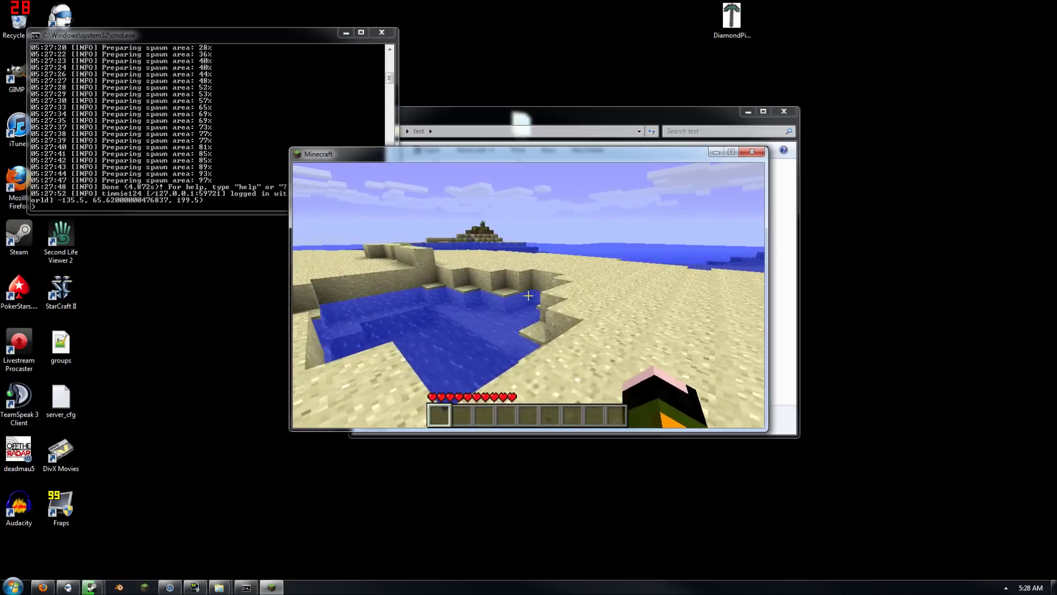
{"action": "key", "text": "w"}
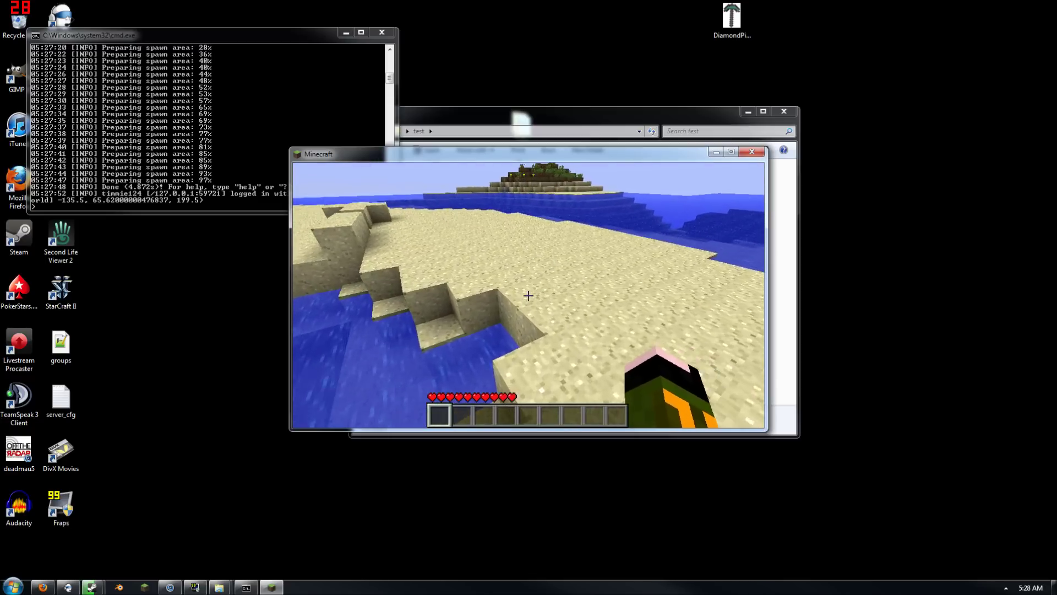
{"action": "key", "text": "w"}
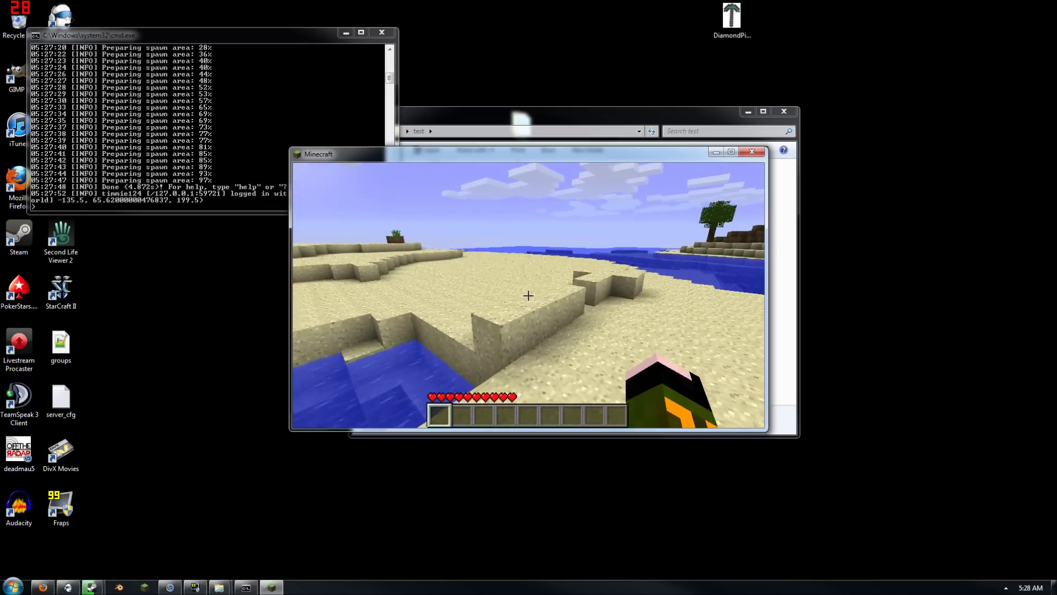
{"action": "key", "text": "w"}
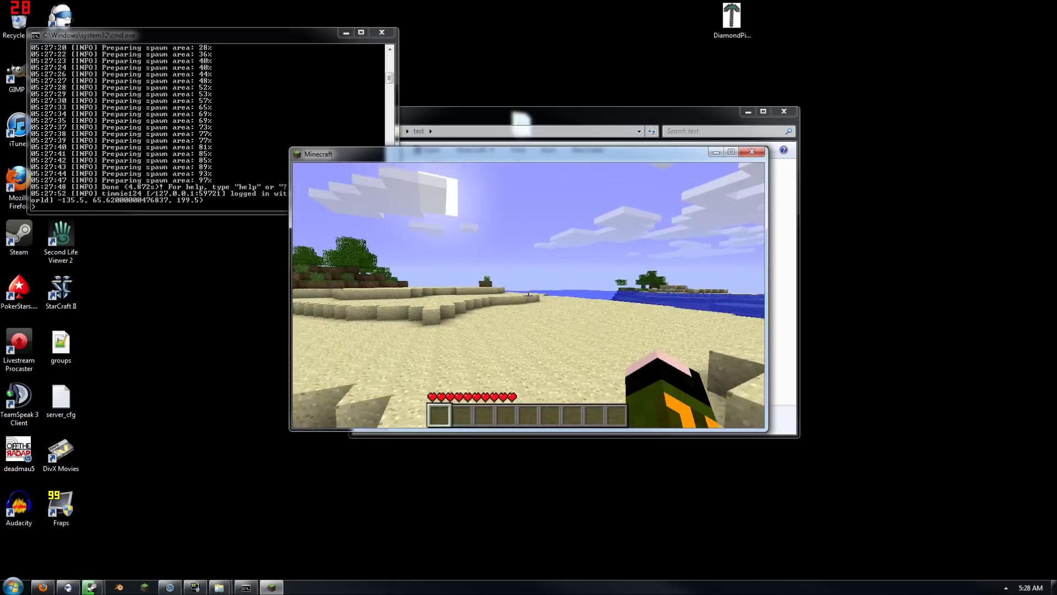
Disconnect from the test server and close Minecraft
{"action": "key", "text": "Escape"}
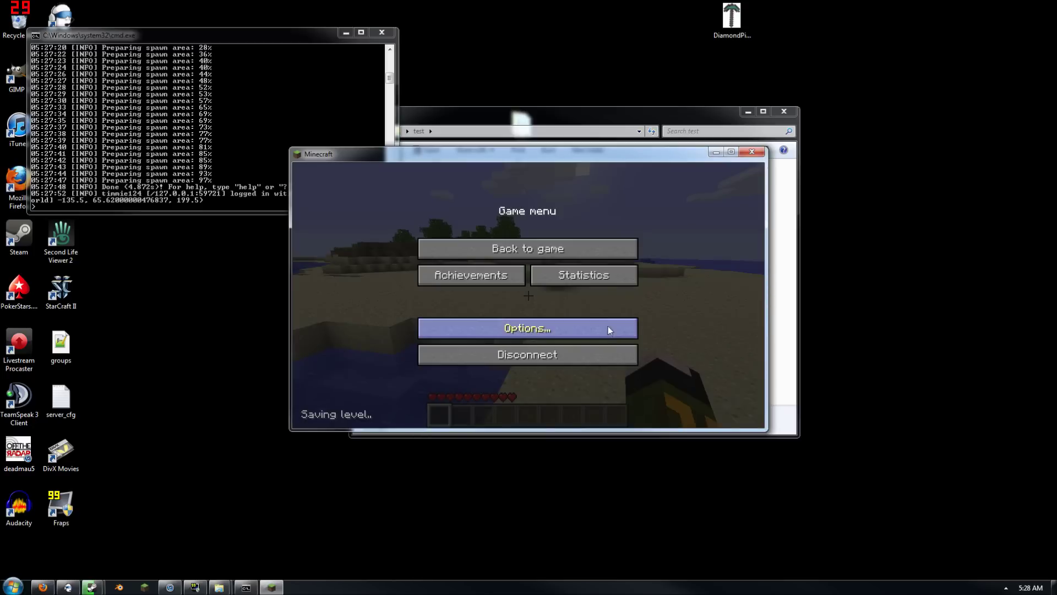
{"action": "left_click", "coordinate": [619, 360]}
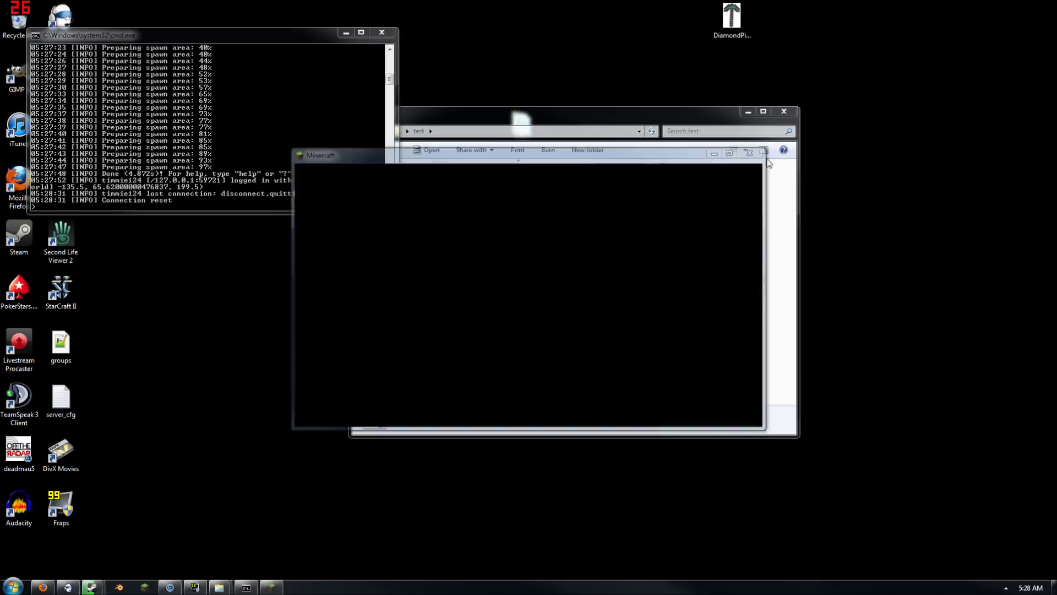
{"action": "left_click", "coordinate": [751, 151]}
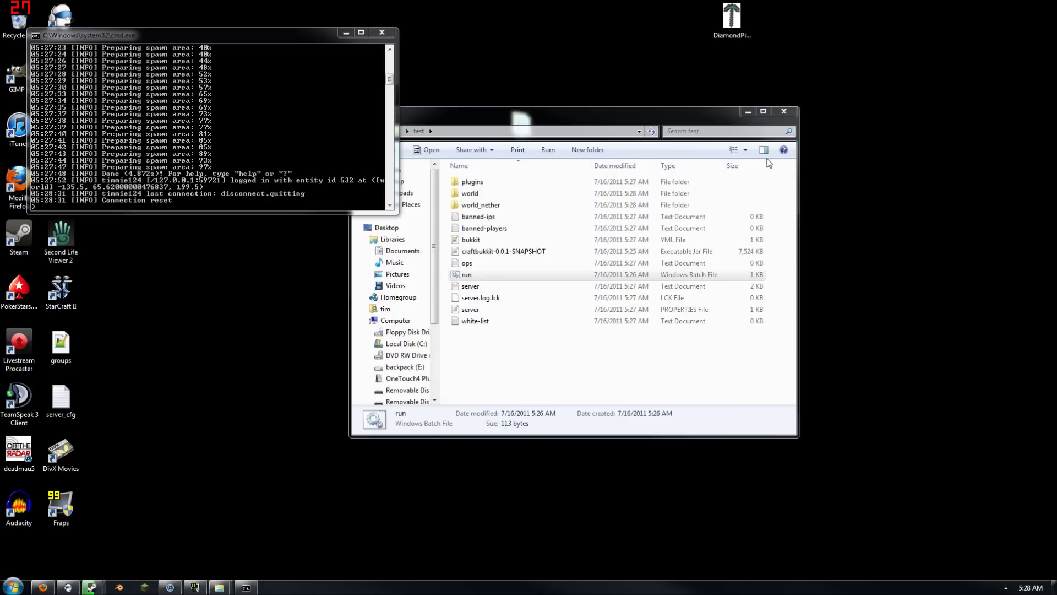
Add the player's username to ops.txt, save it, and return to Firefox
{"action": "double_click", "coordinate": [509, 268]}
{"action": "left_click_drag", "start_coordinate": [307, 123], "coordinate": [878, 133]}
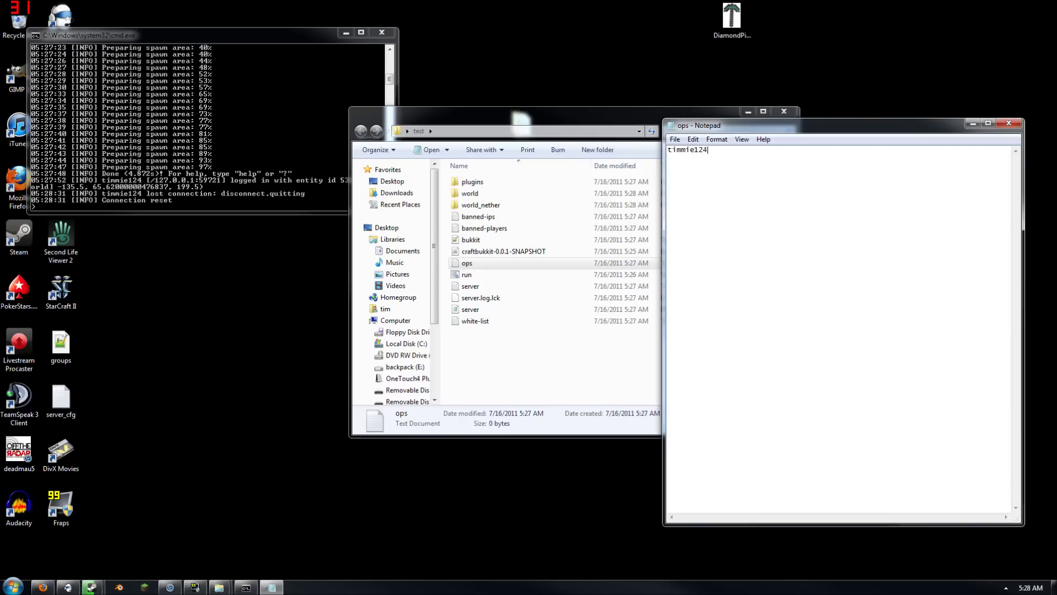
{"action": "left_click", "coordinate": [1009, 123]}
{"action": "left_click", "coordinate": [501, 301]}
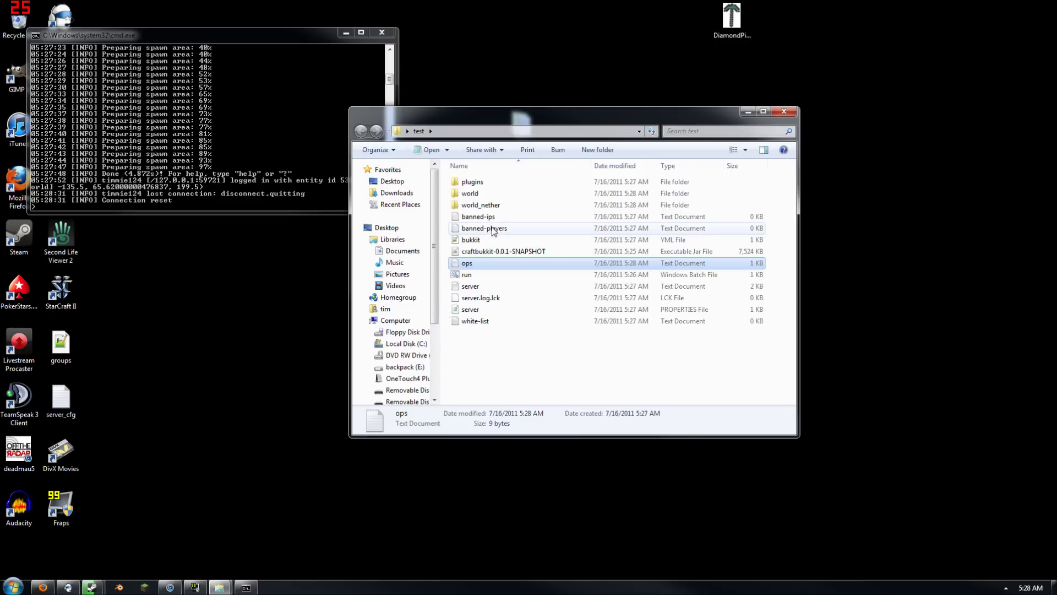
{"action": "left_click", "coordinate": [50, 587]}
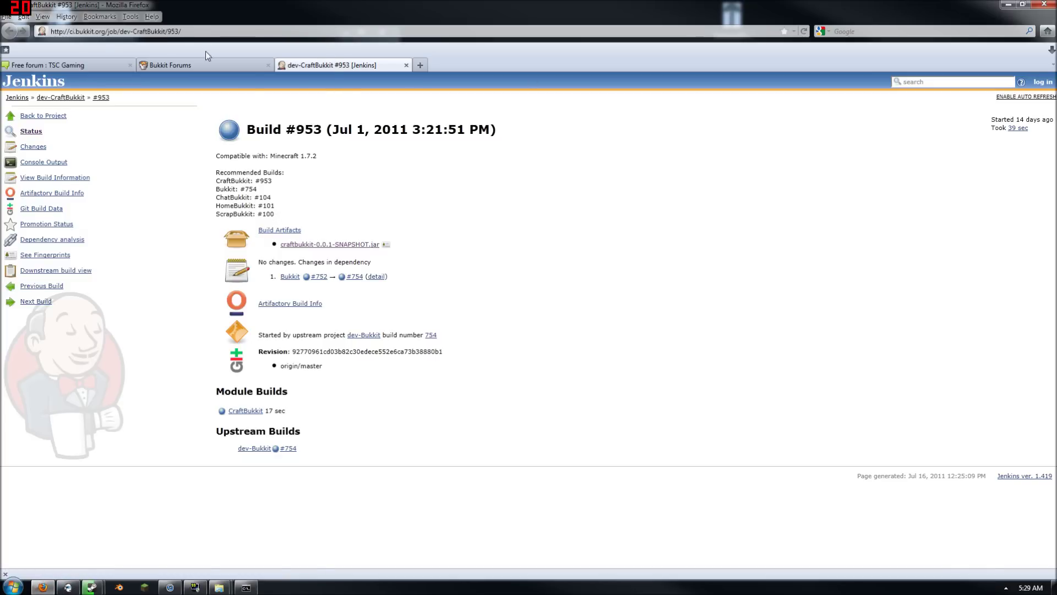
Search the Bukkit plugin list titles for 'ess' and open the Essentials v2.4 thread
{"action": "left_click", "coordinate": [243, 65]}
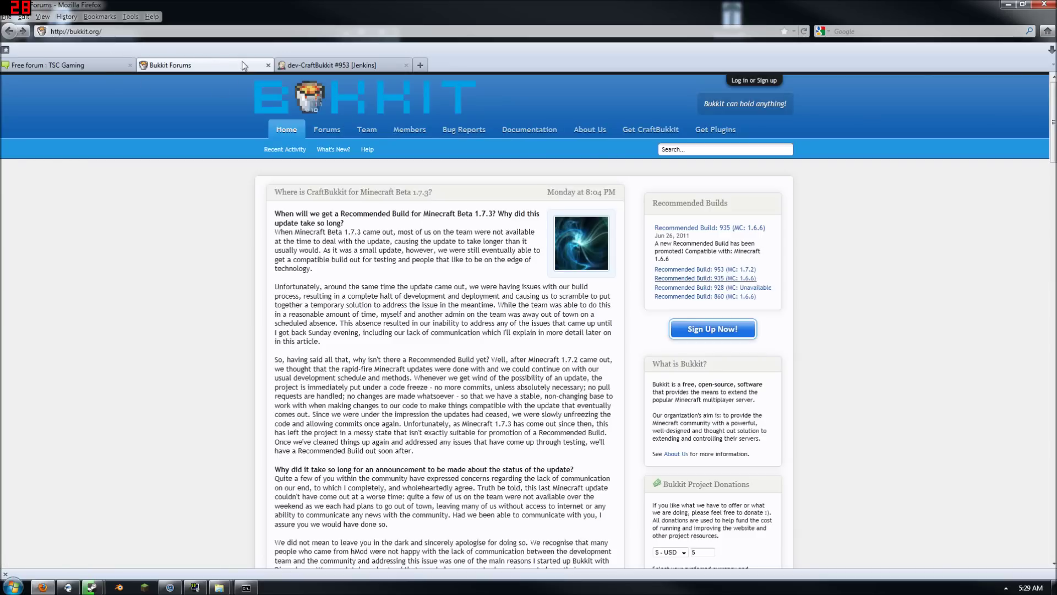
{"action": "left_click", "coordinate": [716, 129]}
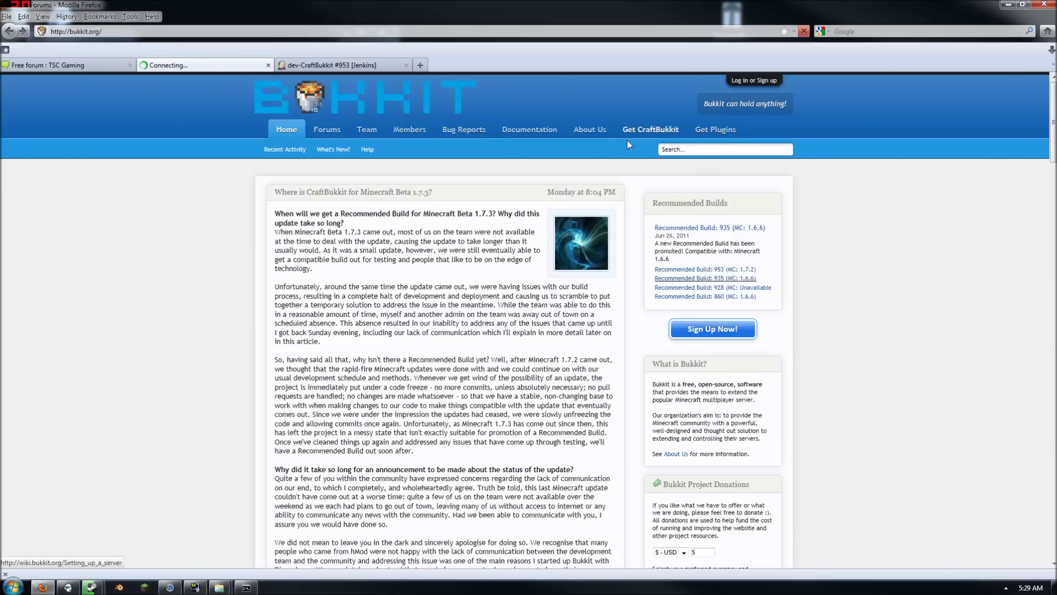
{"action": "left_click", "coordinate": [214, 140]}
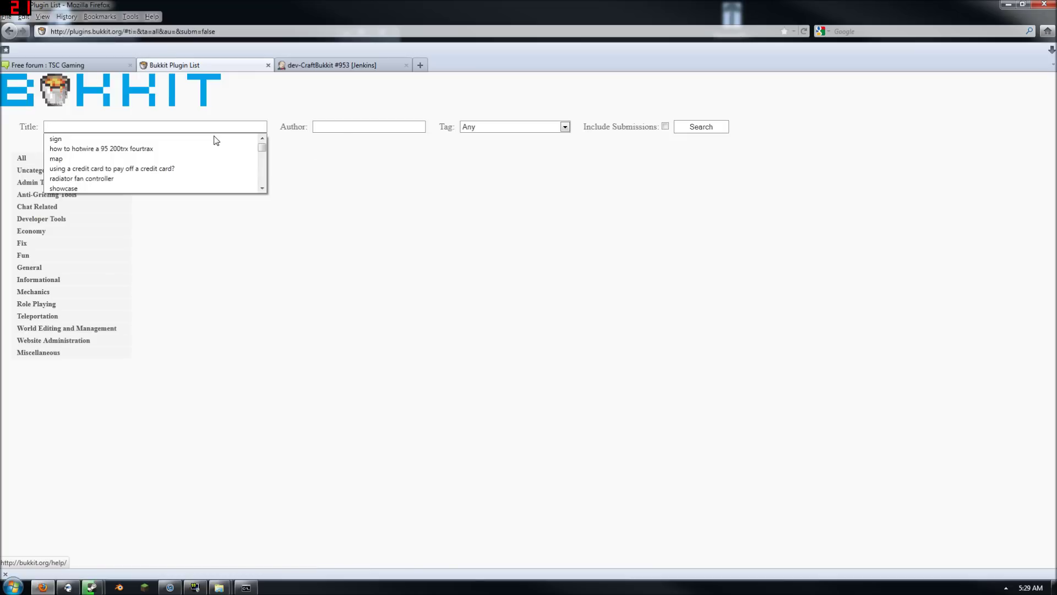
{"action": "type", "text": "ess"}
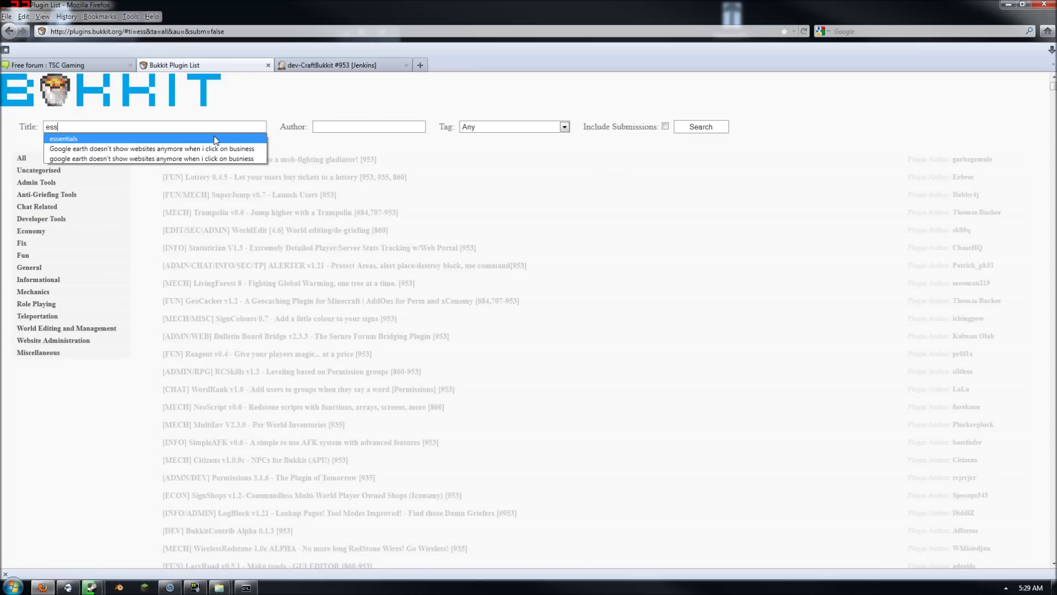
{"action": "left_click", "coordinate": [215, 140]}
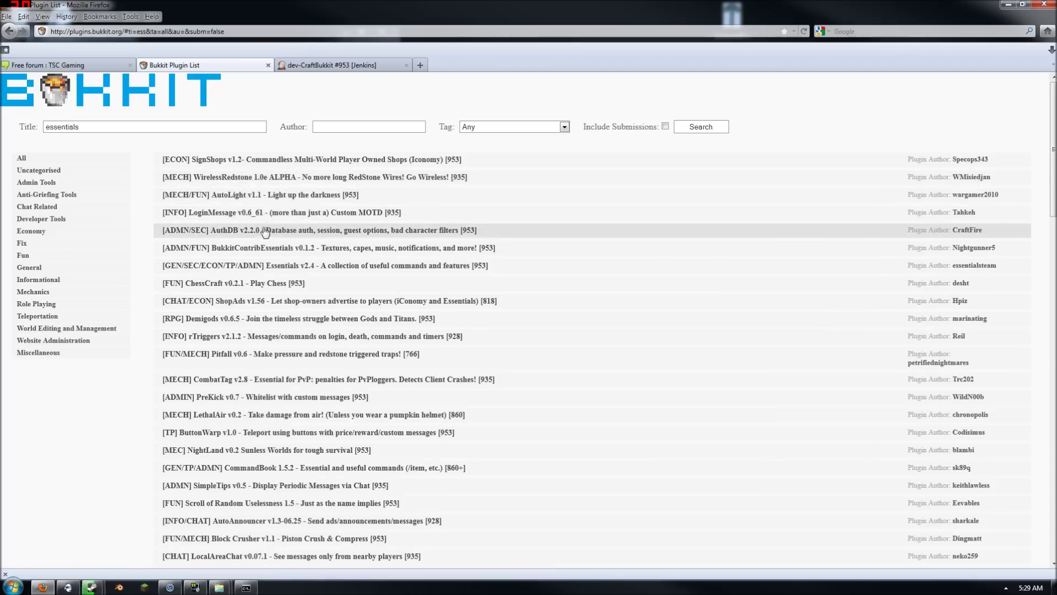
{"action": "left_click", "coordinate": [268, 266]}
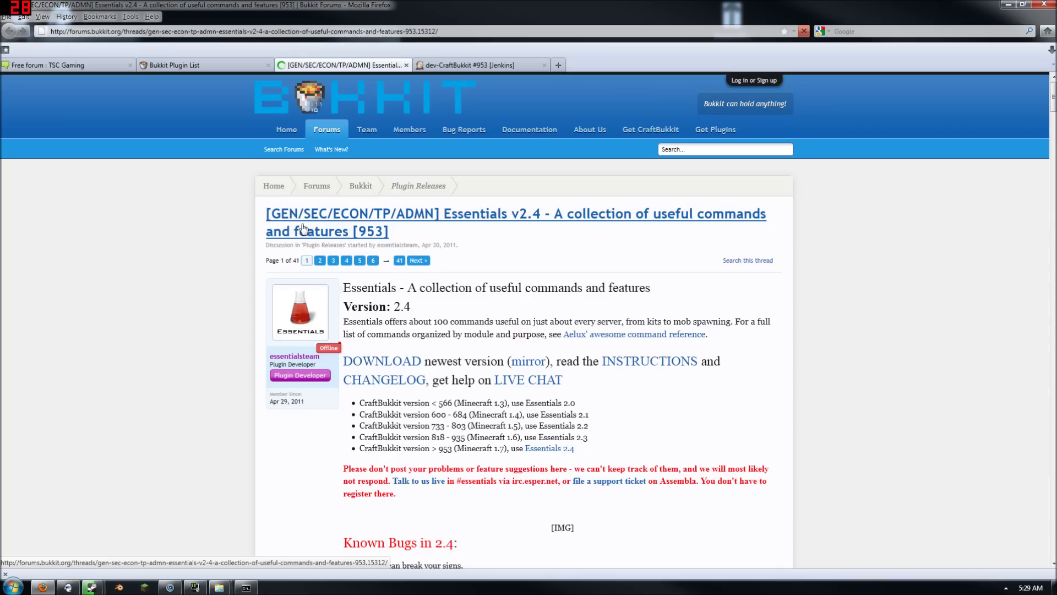
Download Essentials-2.zip and open it in Windows Explorer
{"action": "left_click", "coordinate": [398, 364]}
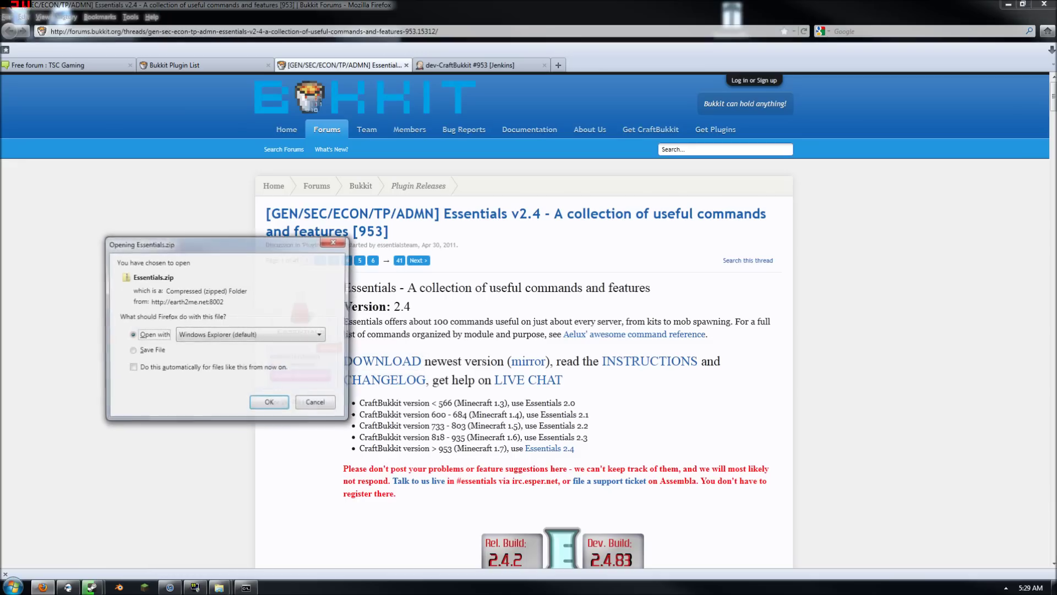
{"action": "left_click", "coordinate": [272, 410]}
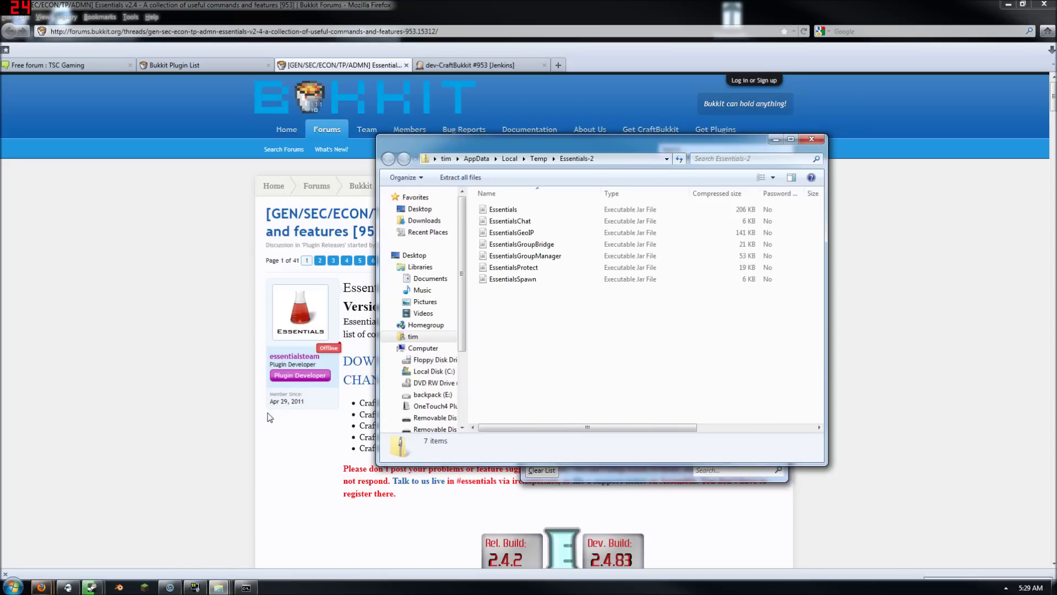
{"action": "left_click", "coordinate": [1009, 4]}
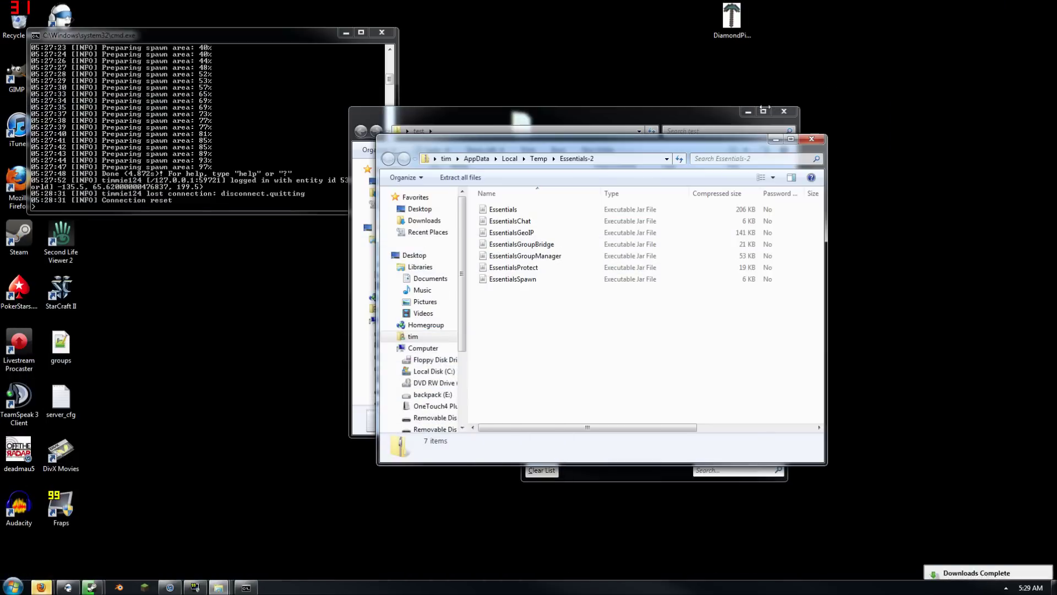
{"action": "left_click_drag", "start_coordinate": [594, 147], "coordinate": [253, 202]}
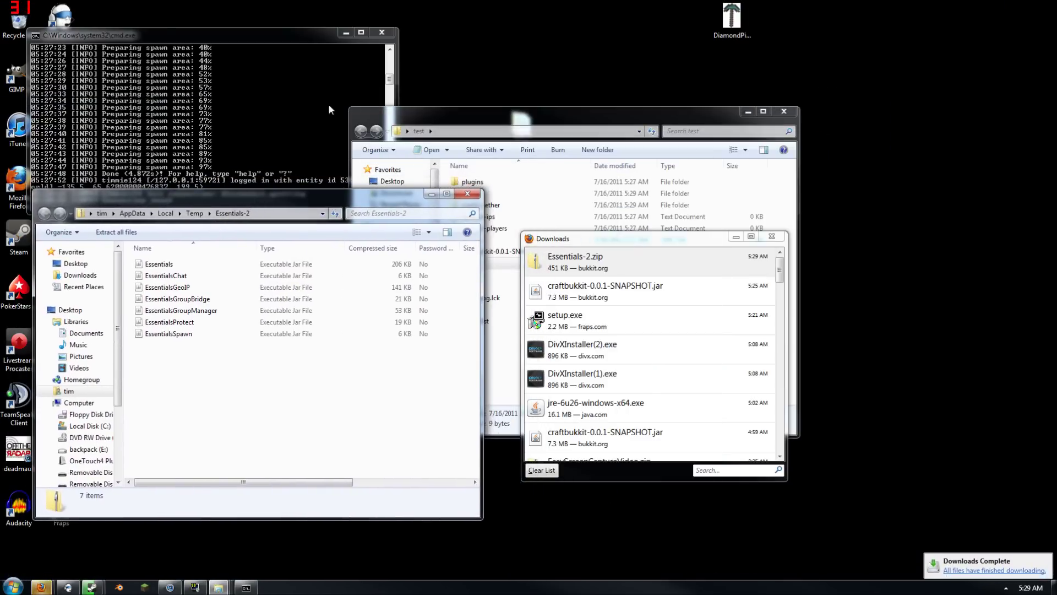
Shut down the test server by entering 'stop' in its console
{"action": "left_click", "coordinate": [335, 91]}
{"action": "type", "text": "stop"}
{"action": "key", "text": "Return"}
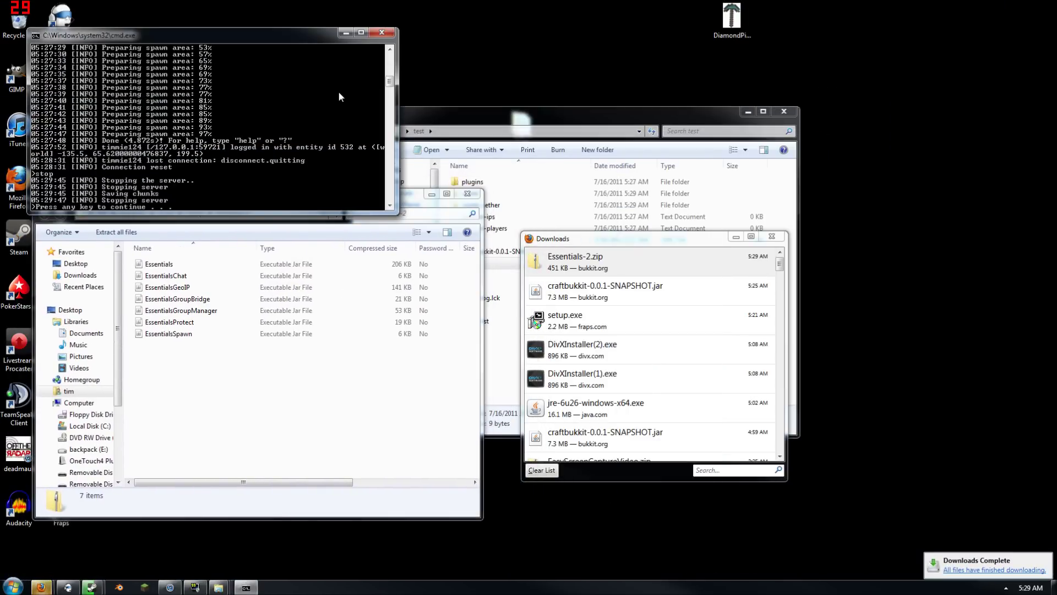
{"action": "key", "text": "Return"}
{"action": "left_click", "coordinate": [528, 106]}
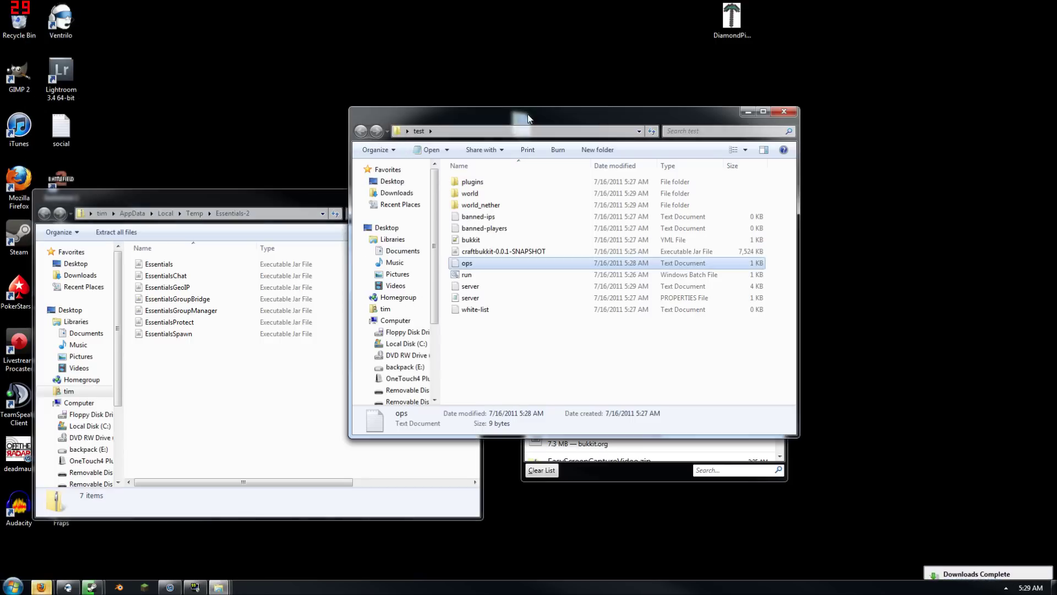
Copy all seven Essentials jars into the test server's plugins folder
{"action": "double_click", "coordinate": [484, 184]}
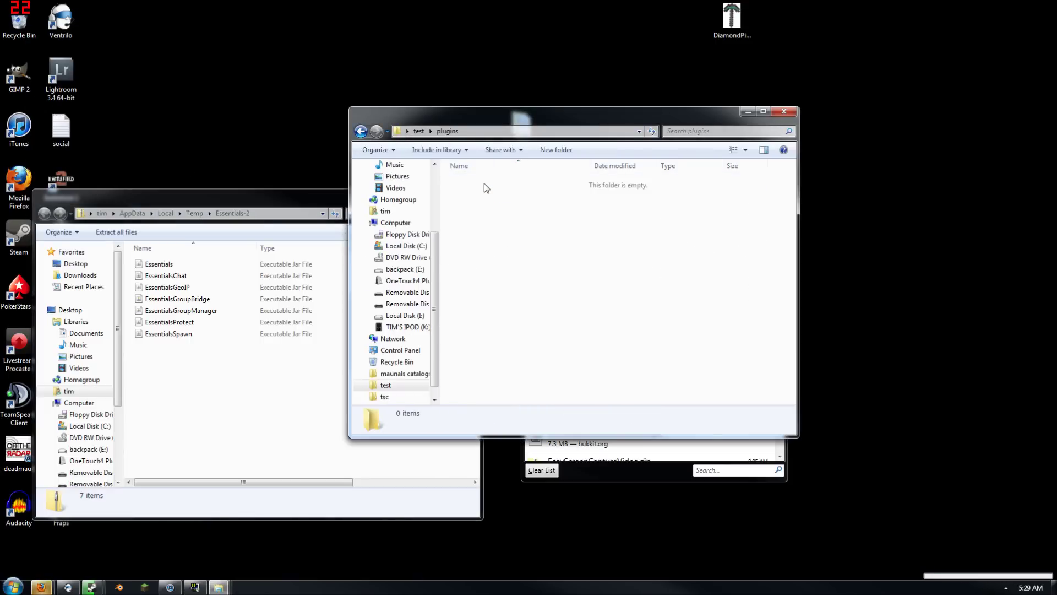
{"action": "left_click", "coordinate": [203, 408]}
{"action": "left_click_drag", "start_coordinate": [198, 392], "coordinate": [650, 322]}
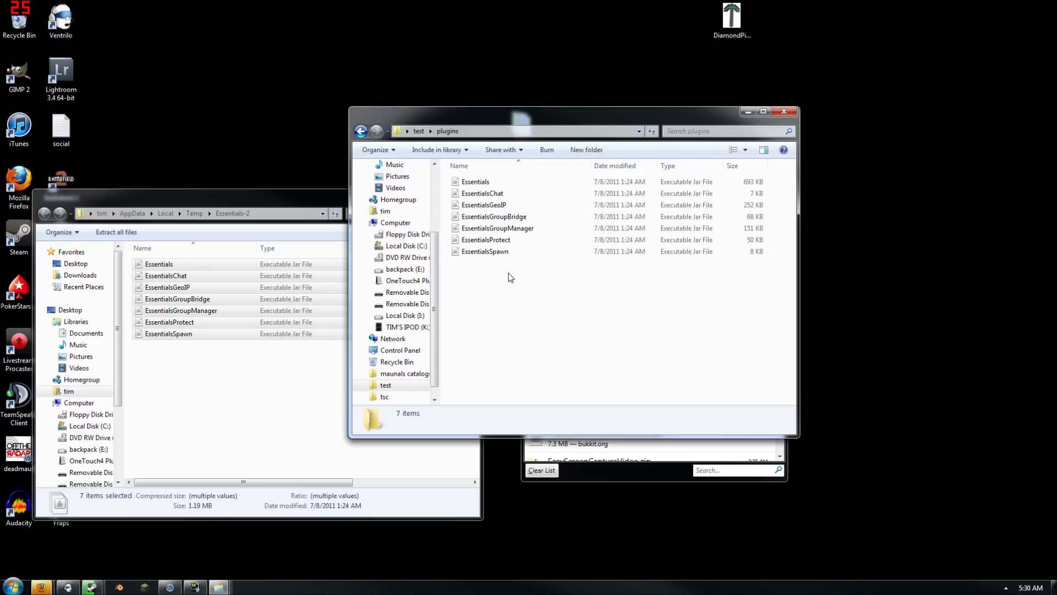
Delete EssentialsChat, GroupBridge, GroupManager, Protect and Spawn jars, then restart the server with run.bat
{"action": "left_click", "coordinate": [504, 251]}
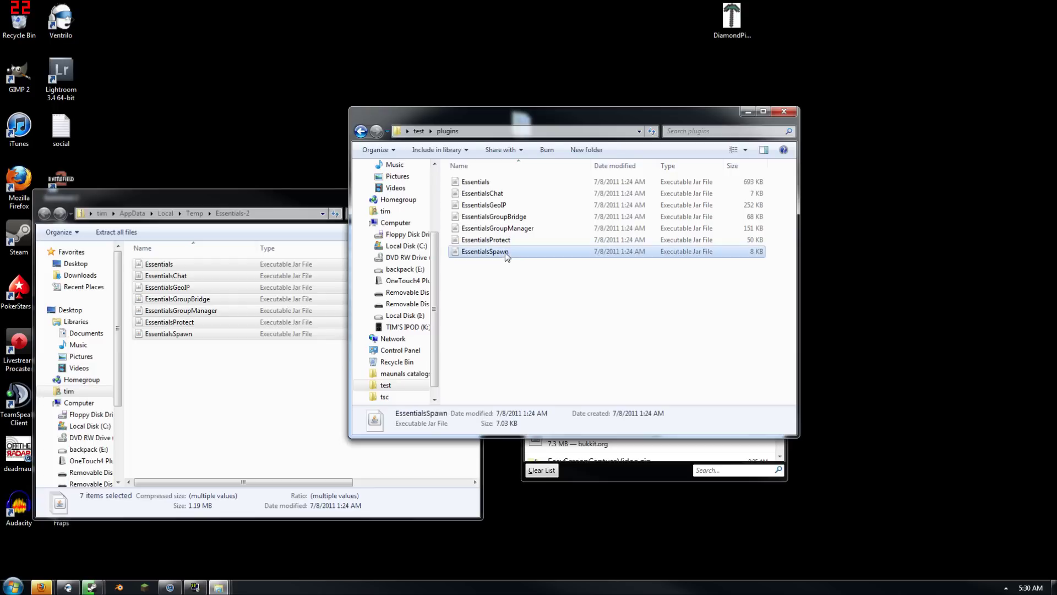
{"action": "left_click", "coordinate": [509, 242]}
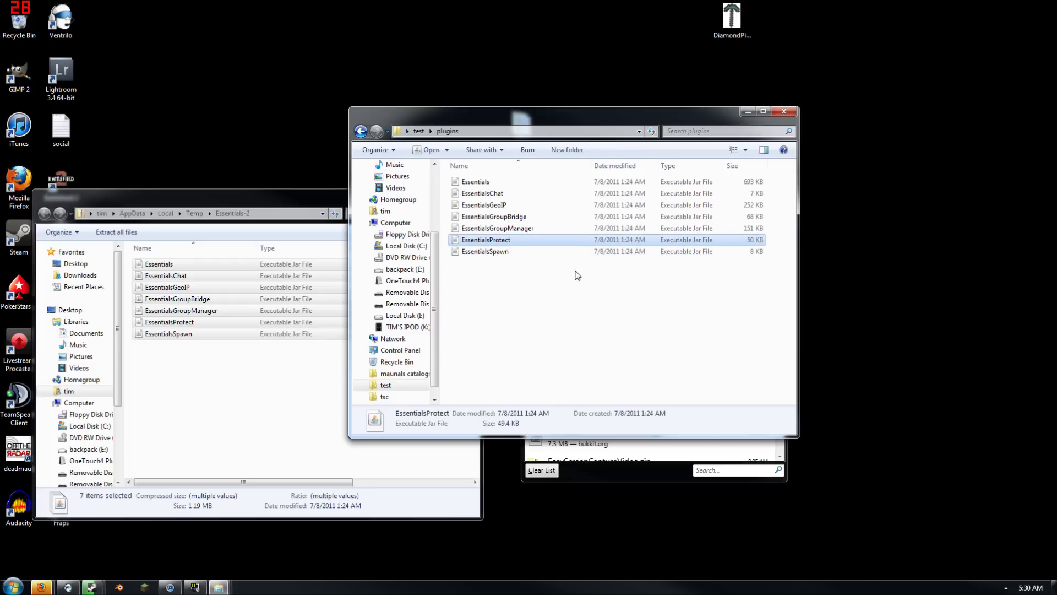
{"action": "left_click", "coordinate": [511, 227]}
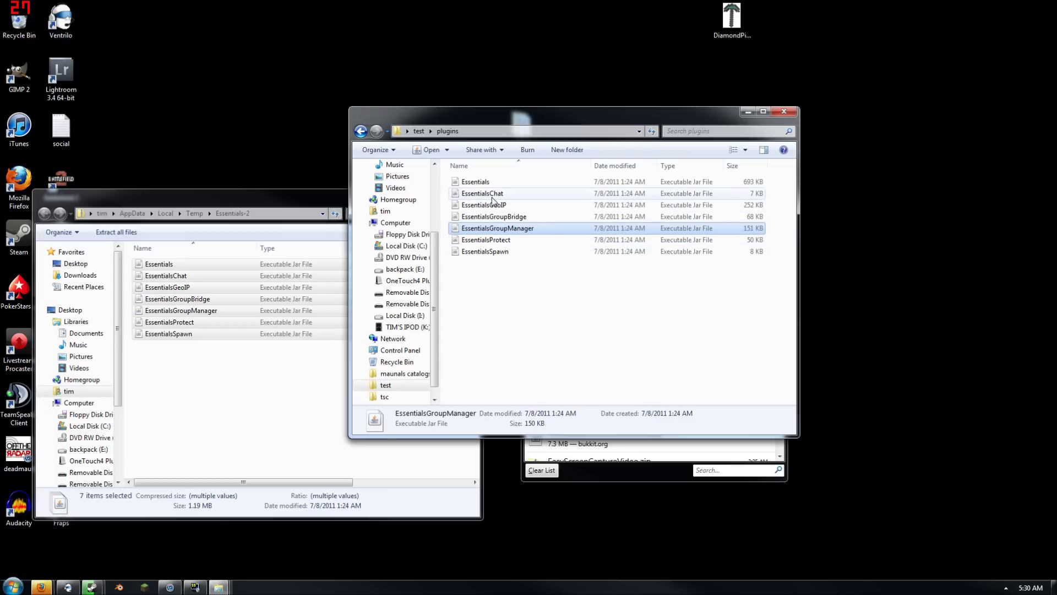
{"action": "left_click", "coordinate": [494, 196]}
{"action": "left_click", "coordinate": [514, 216], "text": "ctrl"}
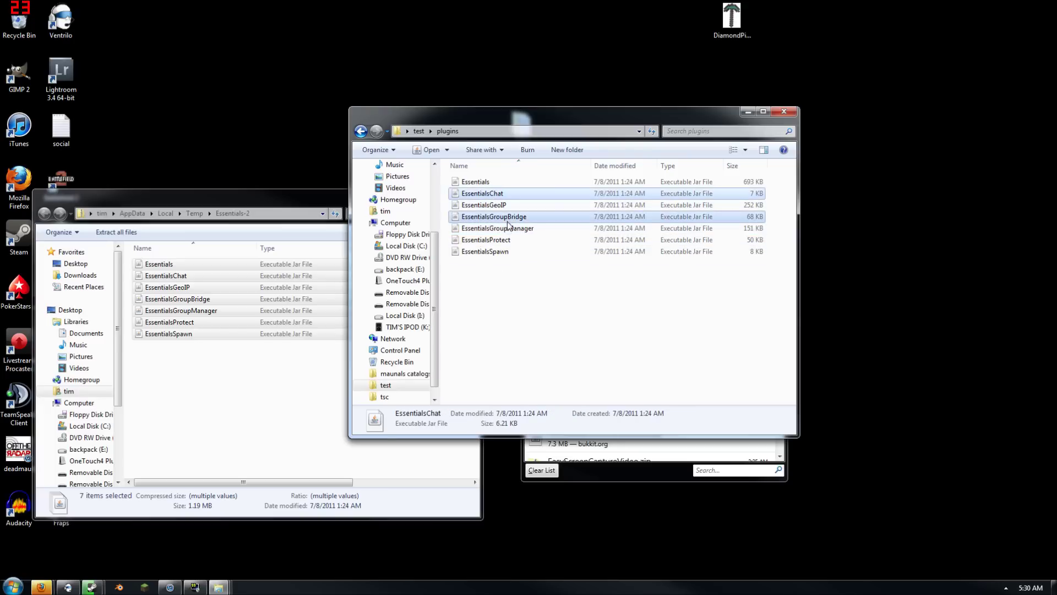
{"action": "left_click_drag", "start_coordinate": [519, 278], "coordinate": [504, 213]}
{"action": "left_click_drag", "start_coordinate": [527, 284], "coordinate": [506, 216]}
{"action": "left_click", "coordinate": [497, 197], "text": "ctrl"}
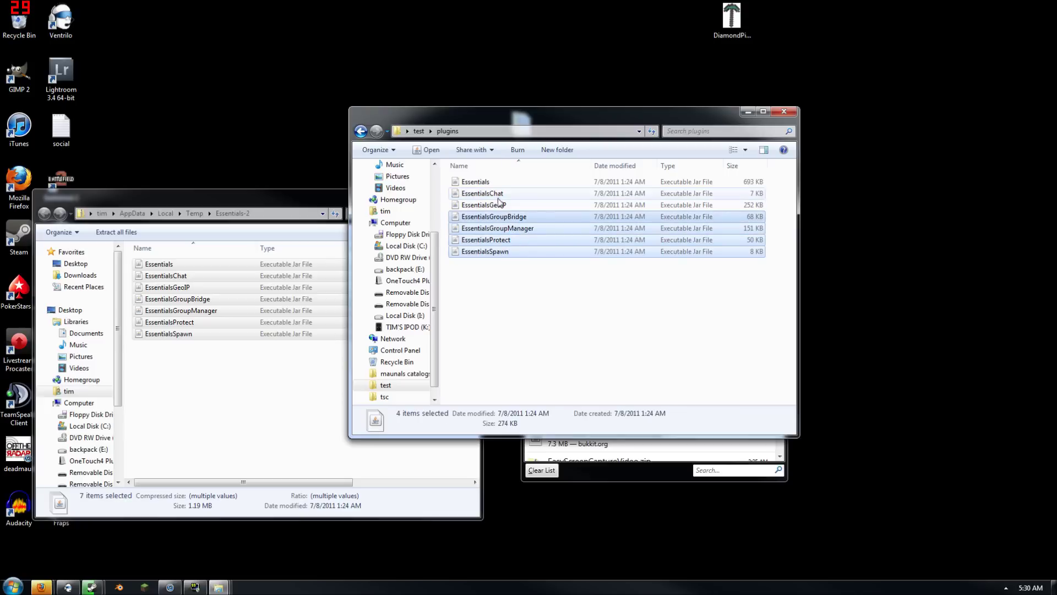
{"action": "key", "text": "Delete"}
{"action": "key", "text": "Return"}
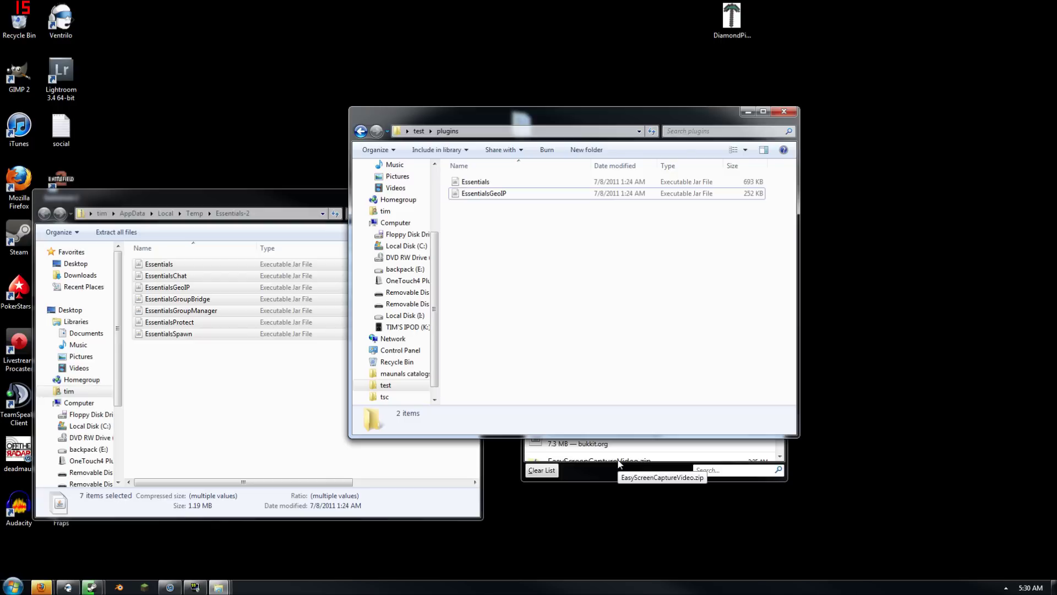
{"action": "left_click", "coordinate": [418, 132]}
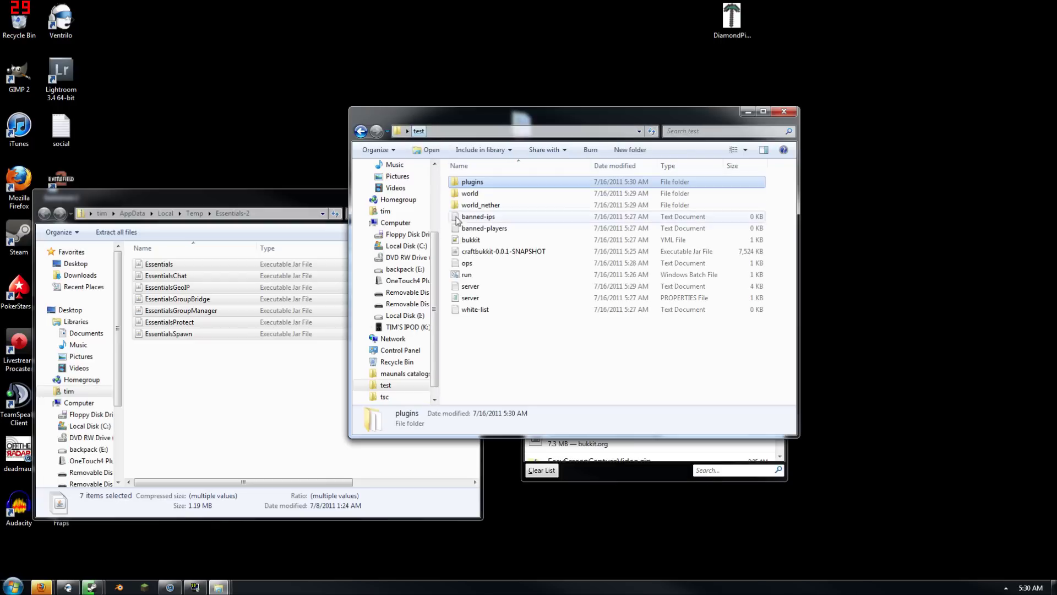
{"action": "double_click", "coordinate": [477, 276]}
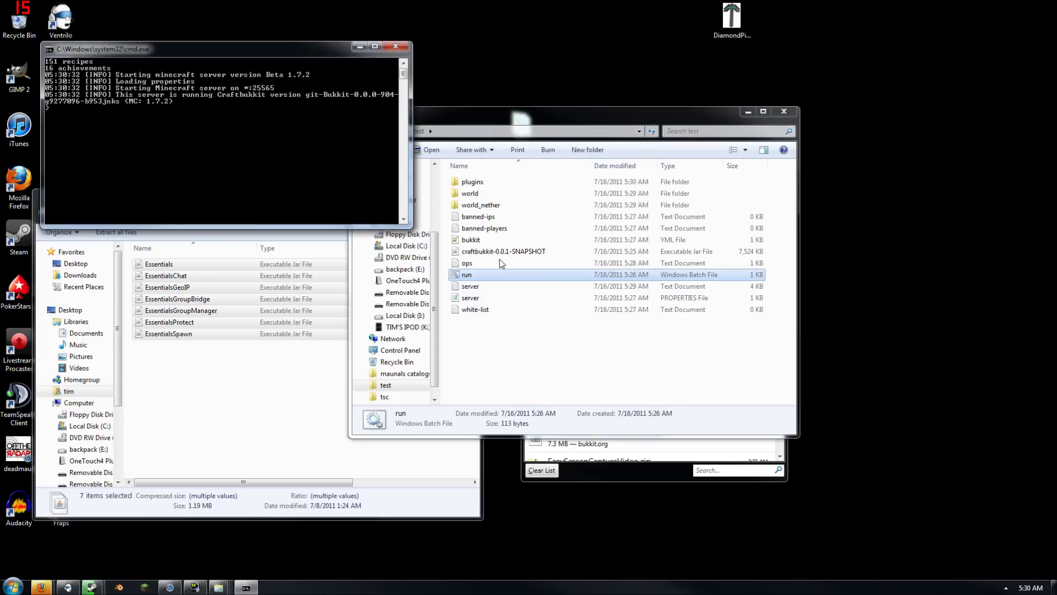
Open plugins\Essentials\config.yml from Explorer in Notepad++
{"action": "double_click", "coordinate": [491, 181]}
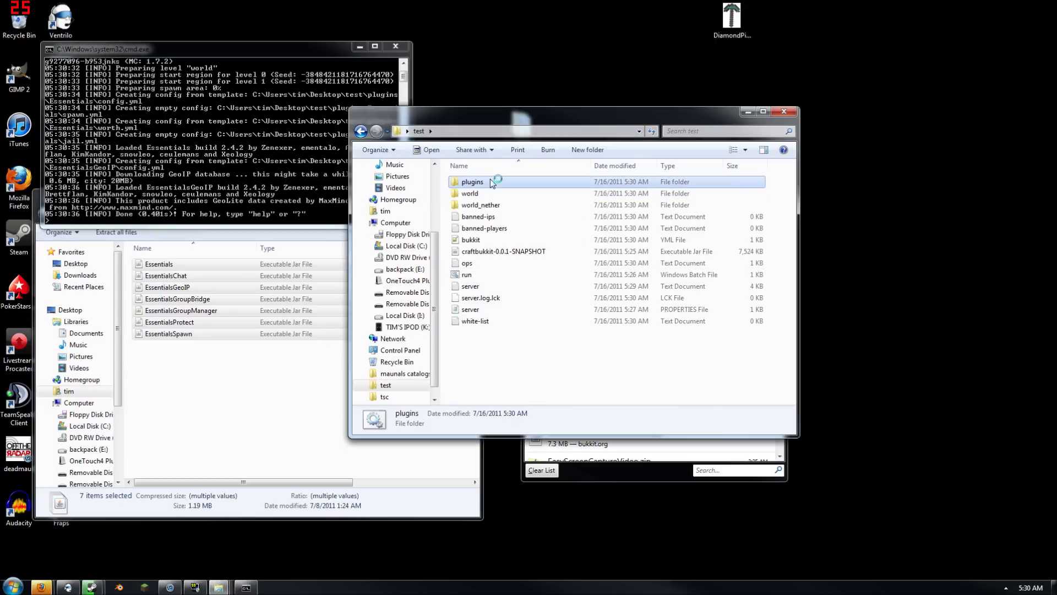
{"action": "double_click", "coordinate": [492, 182]}
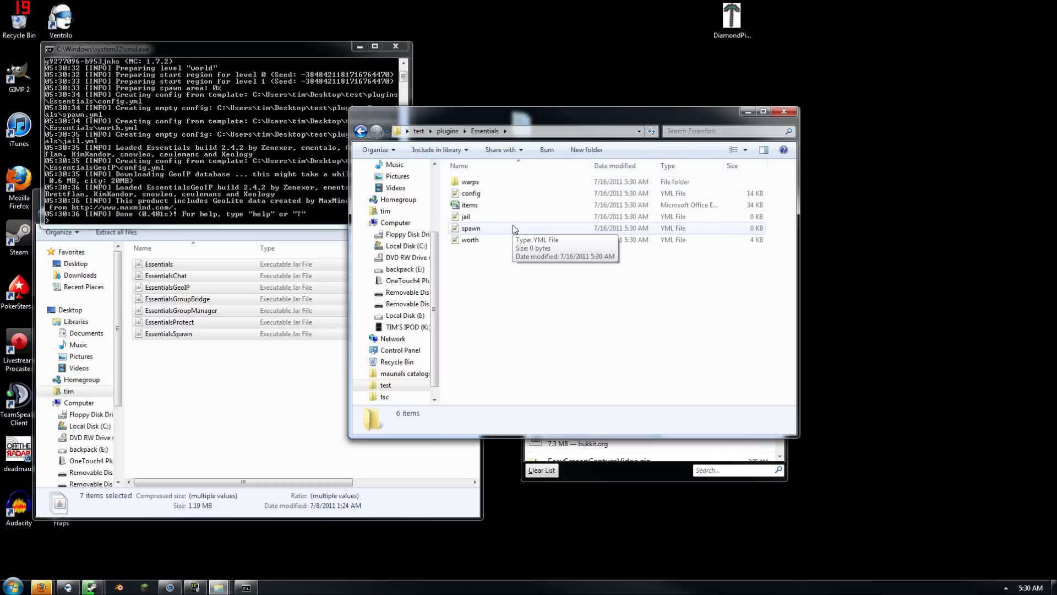
{"action": "double_click", "coordinate": [492, 195]}
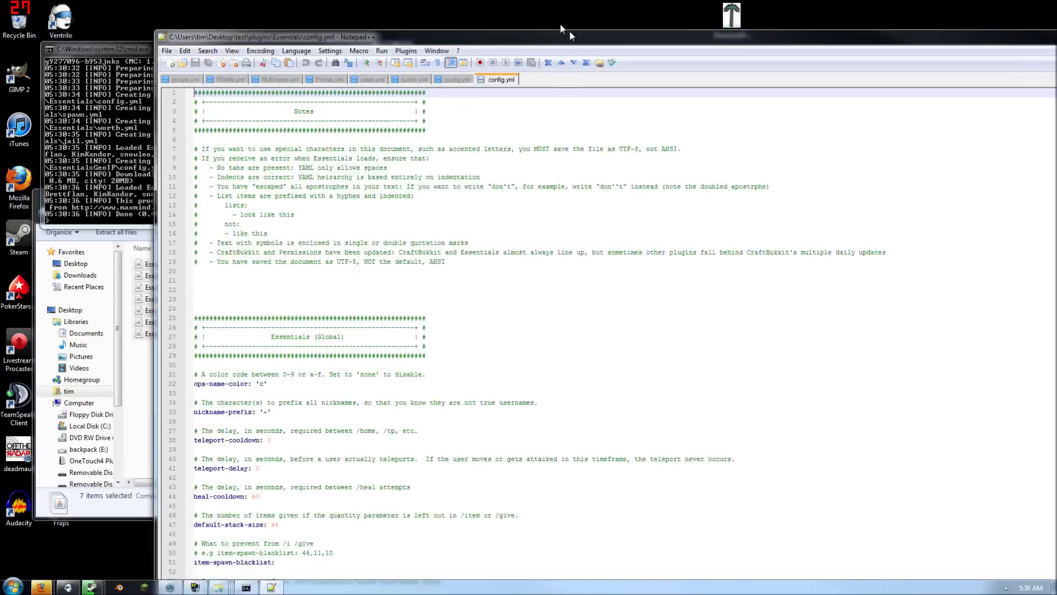
Maximize Notepad++ and delete the 'c' on line 32 so ops-name-color reads ''
{"action": "double_click", "coordinate": [570, 36]}
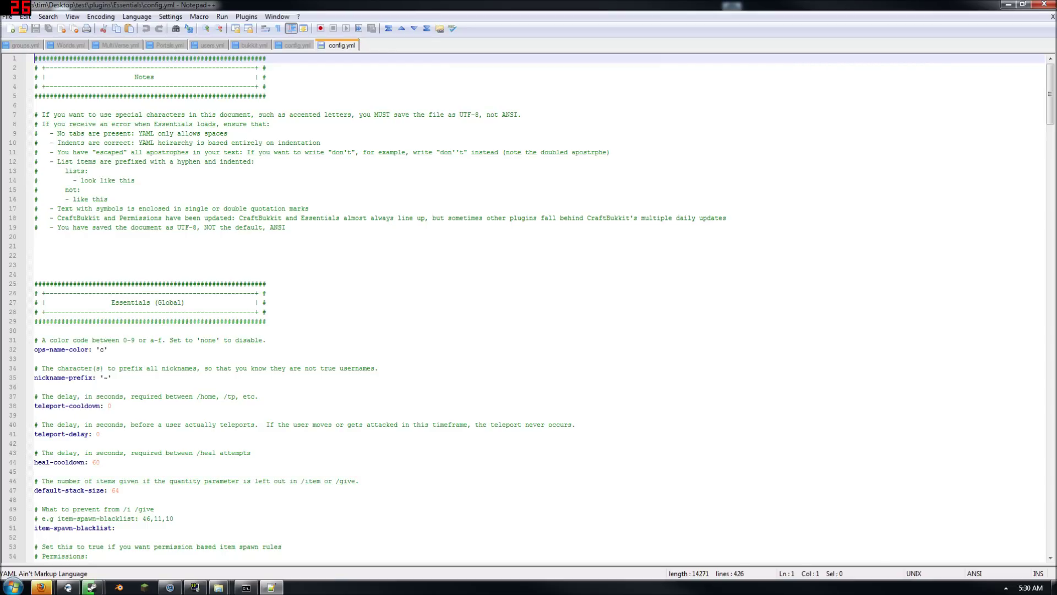
{"action": "left_click", "coordinate": [230, 133]}
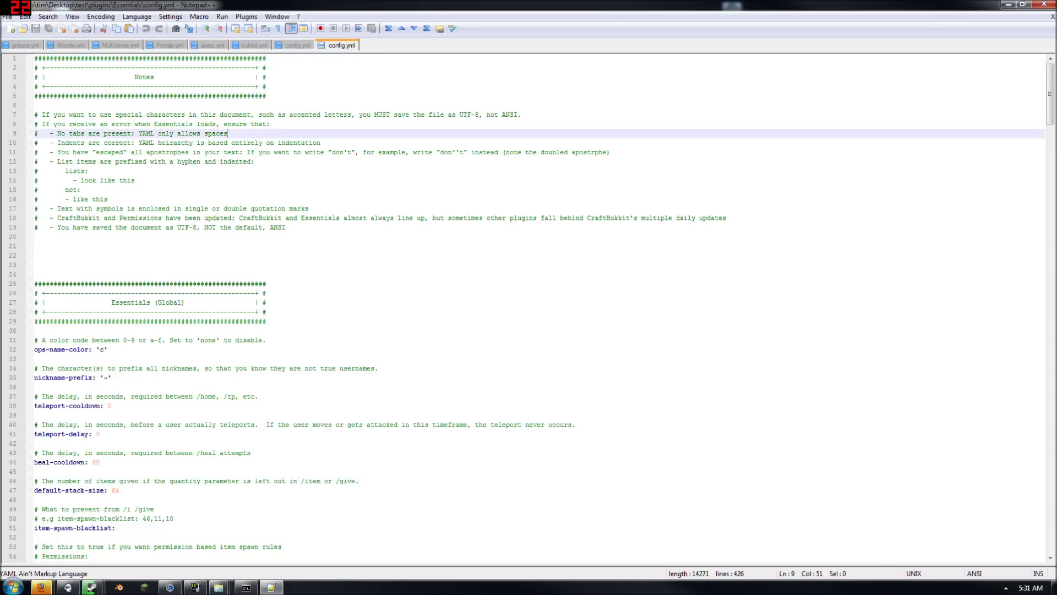
{"action": "scroll", "coordinate": [229, 133], "scroll_direction": "down", "scroll_amount": 8}
{"action": "scroll", "coordinate": [94, 274], "scroll_direction": "down", "scroll_amount": 1}
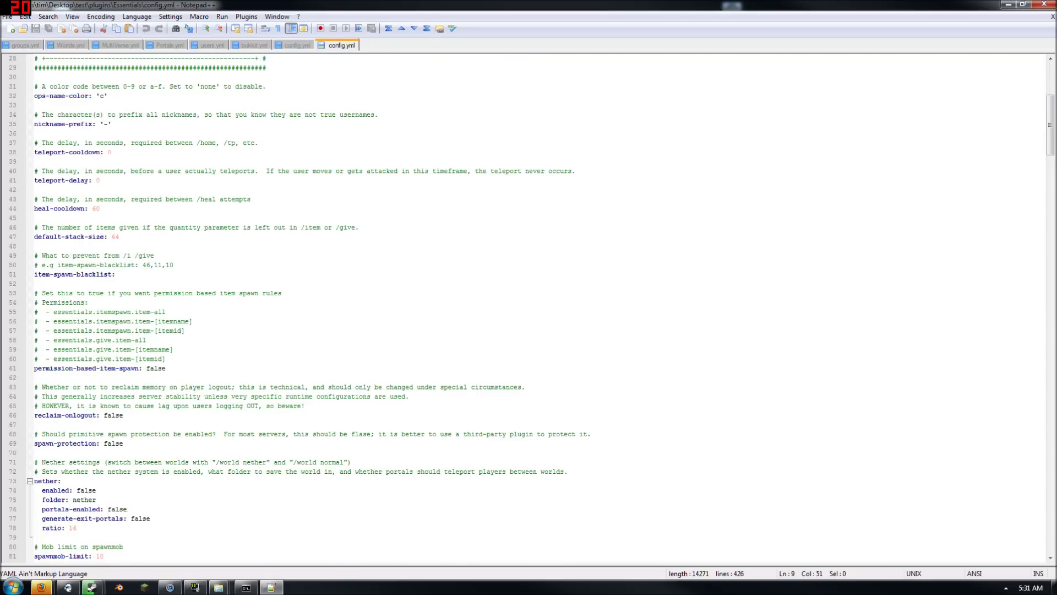
{"action": "scroll", "coordinate": [95, 274], "scroll_direction": "up", "scroll_amount": 9}
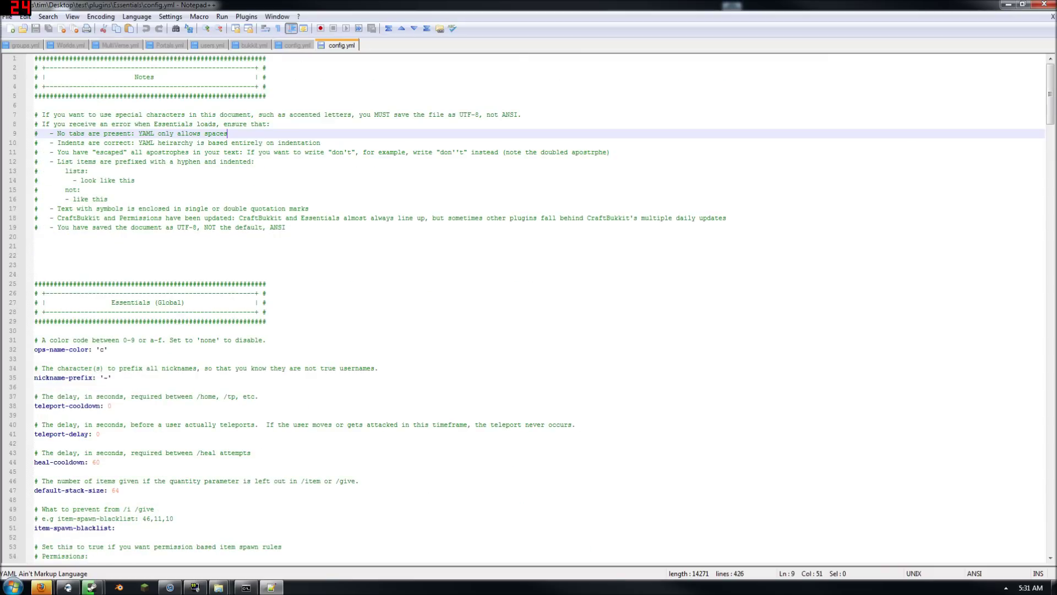
{"action": "scroll", "coordinate": [544, 307], "scroll_direction": "down", "scroll_amount": 2}
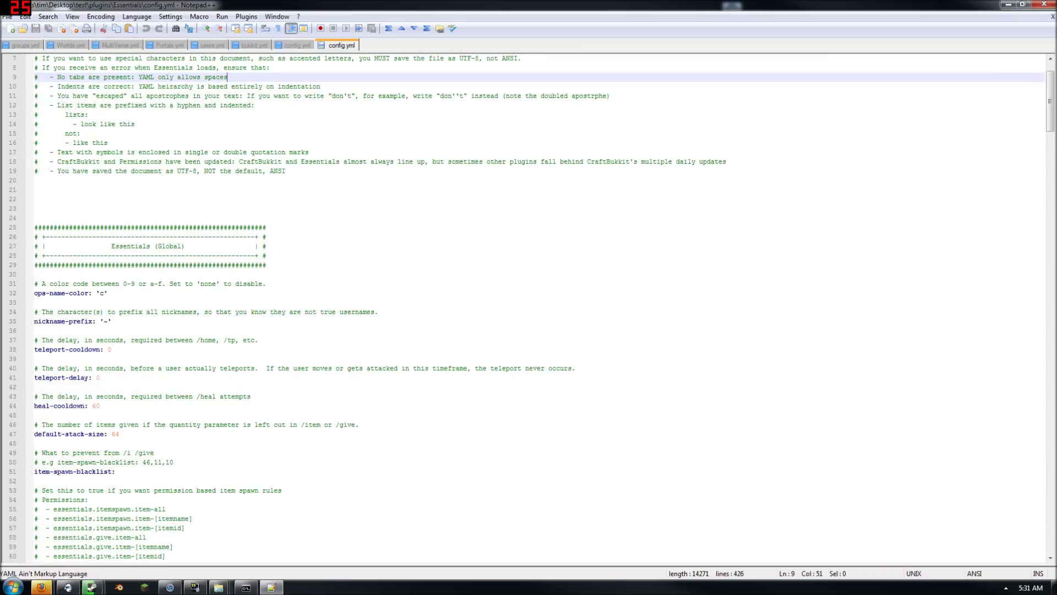
{"action": "left_click", "coordinate": [101, 293]}
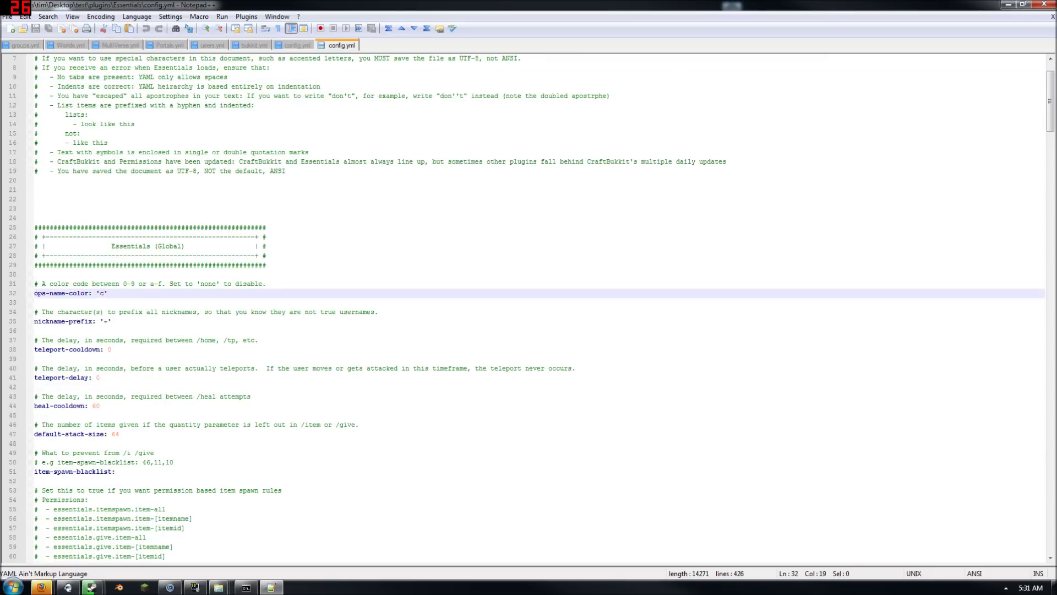
{"action": "key", "text": "BackSpace"}
Scroll further down config.yml and place the caret on empty line 52
{"action": "scroll", "coordinate": [544, 308], "scroll_direction": "down", "scroll_amount": 1}
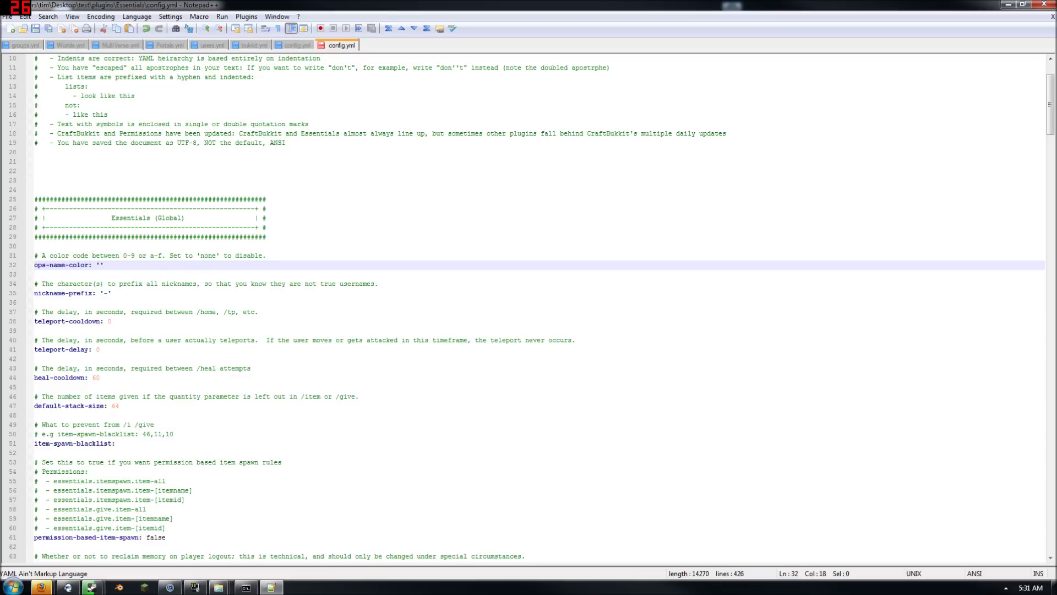
{"action": "scroll", "coordinate": [544, 307], "scroll_direction": "down", "scroll_amount": 2}
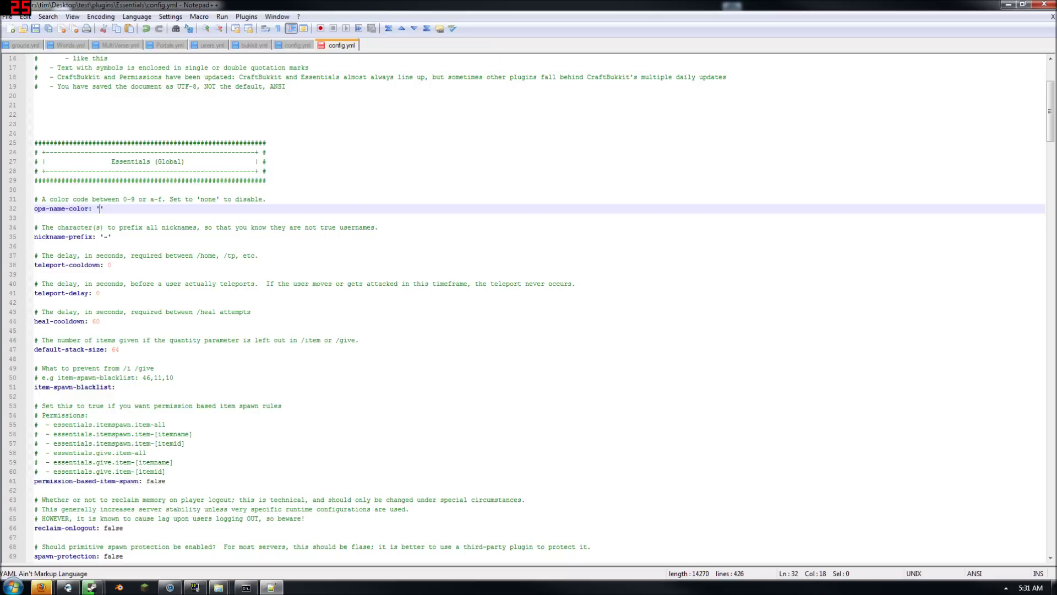
{"action": "scroll", "coordinate": [544, 308], "scroll_direction": "down", "scroll_amount": 2}
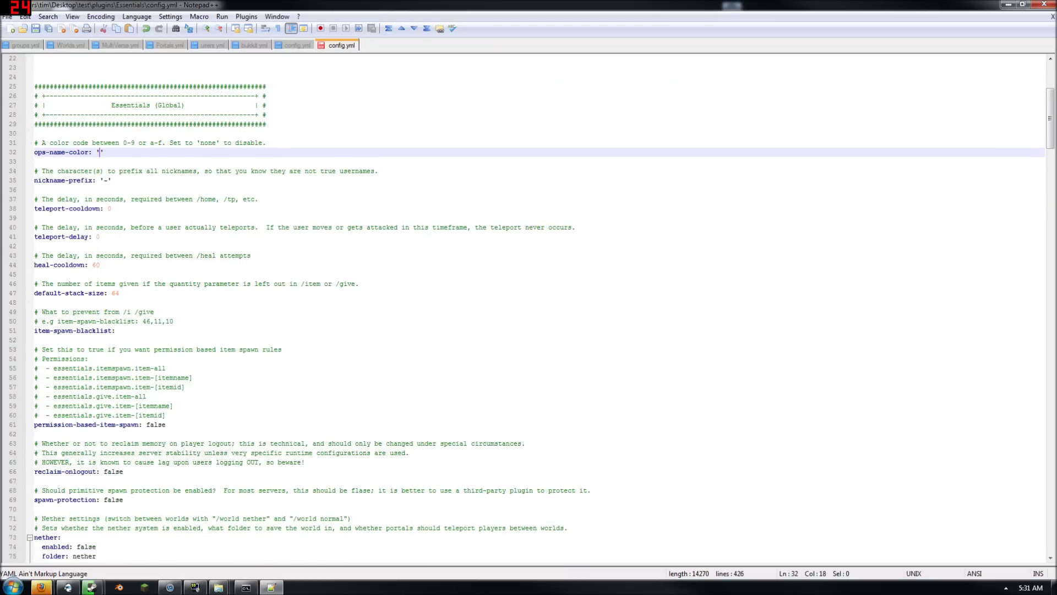
{"action": "scroll", "coordinate": [531, 306], "scroll_direction": "down", "scroll_amount": 1}
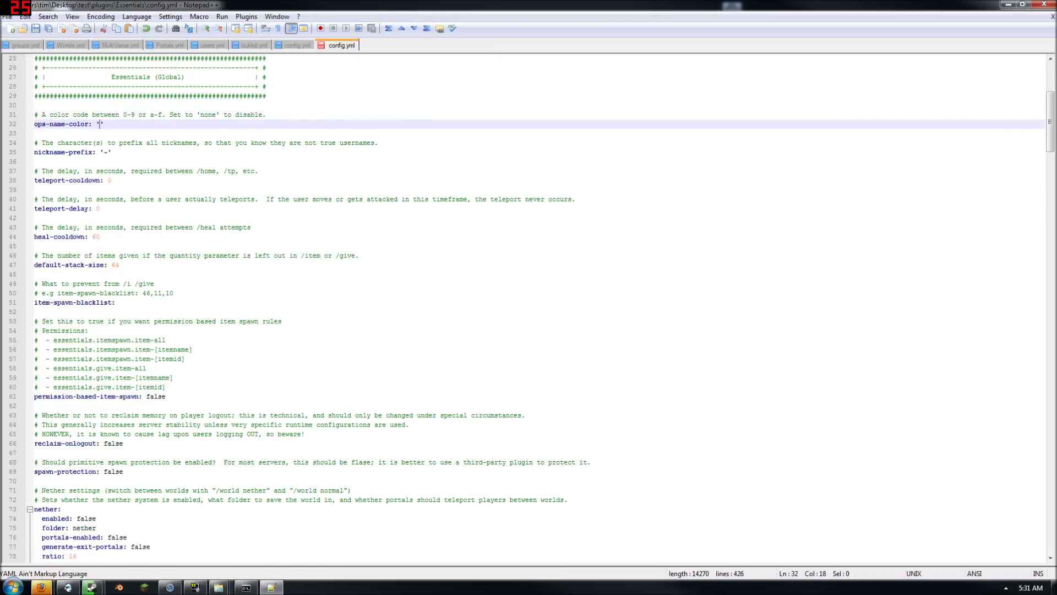
{"action": "left_click", "coordinate": [35, 312]}
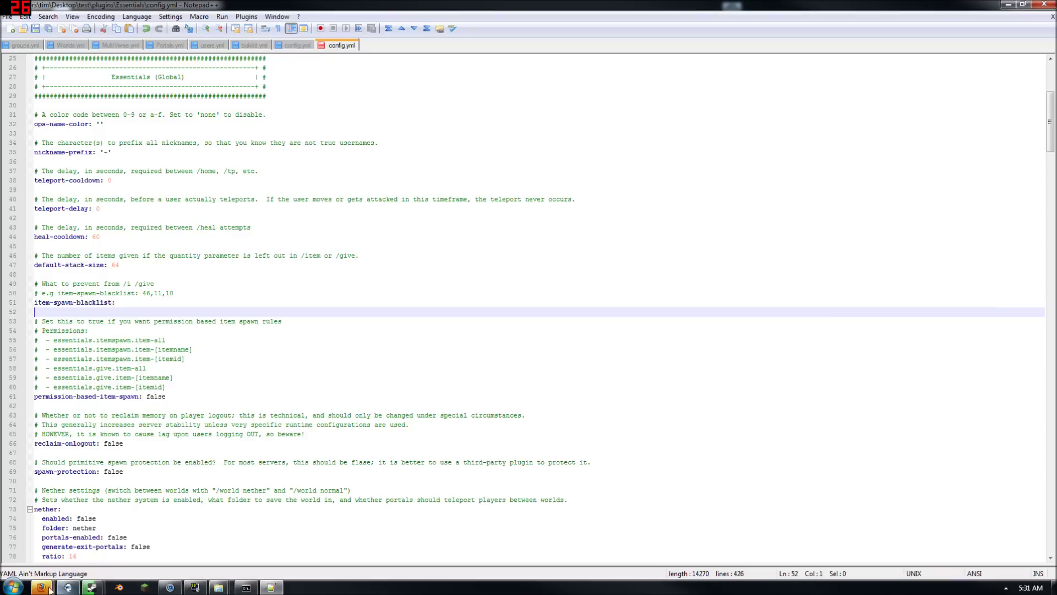
In Firefox, load the pasted ItemslistV110.png Minecraft item ID chart URL
{"action": "mouse_move", "coordinate": [41, 587]}
{"action": "left_click", "coordinate": [85, 500]}
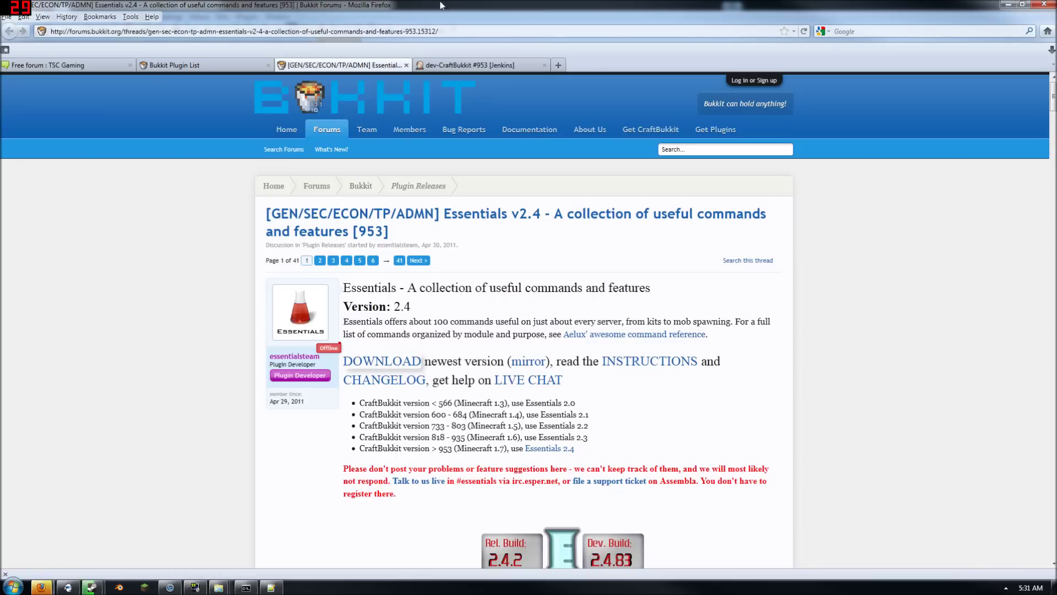
{"action": "left_click", "coordinate": [446, 29]}
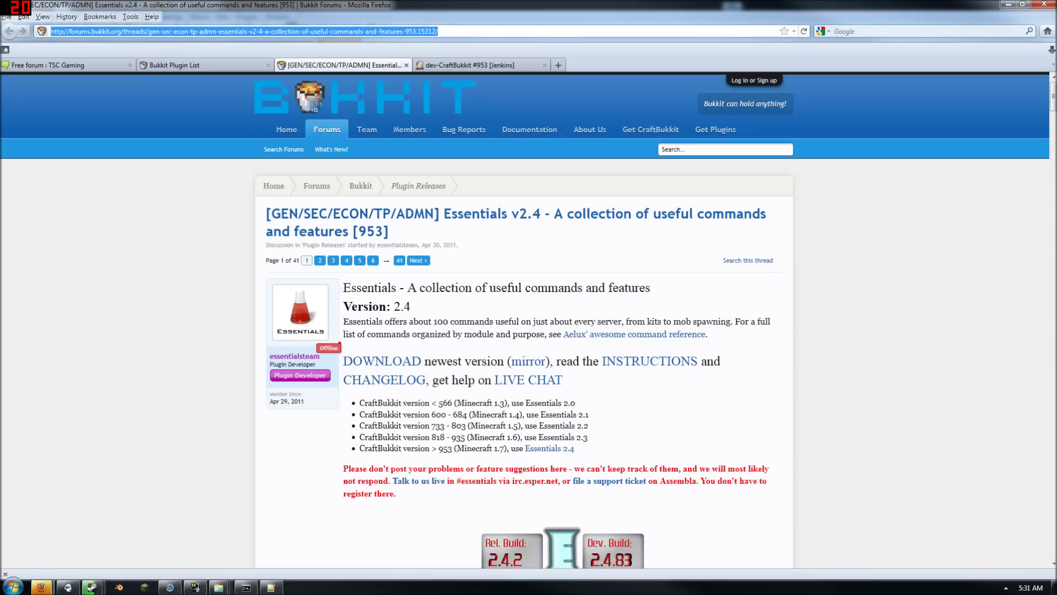
{"action": "type", "text": "http://www.minecraftwiki.net/images/3/33/ItemslistV110.png"}
{"action": "key", "text": "Return"}
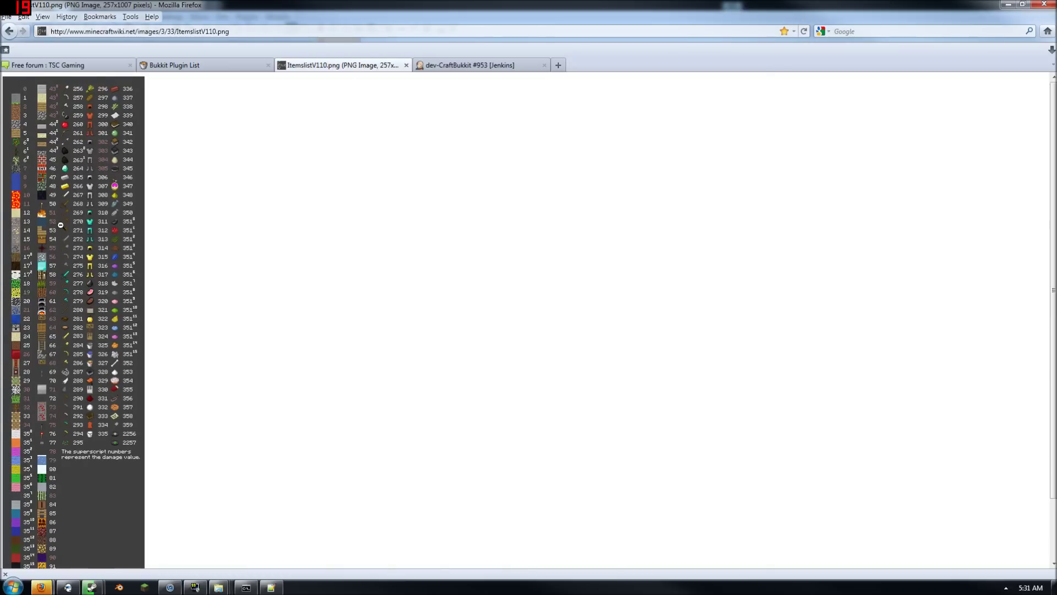
Close the item ID chart tab and minimize Firefox
{"action": "scroll", "coordinate": [70, 238], "scroll_direction": "down", "scroll_amount": 3}
{"action": "scroll", "coordinate": [98, 288], "scroll_direction": "up", "scroll_amount": 3}
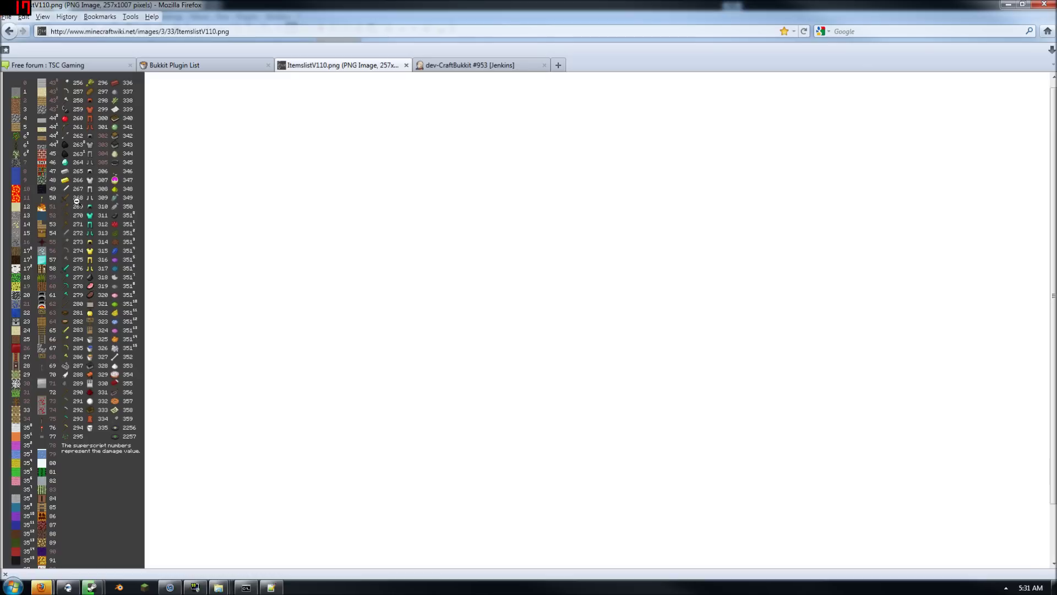
{"action": "left_click", "coordinate": [405, 66]}
{"action": "left_click", "coordinate": [1008, 5]}
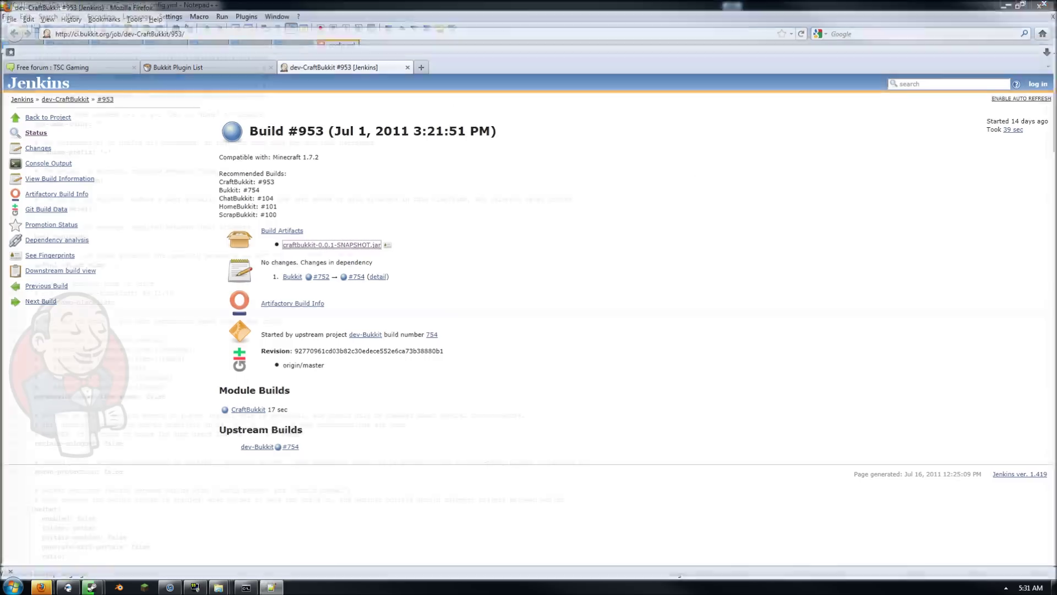
Read through config.yml from the nickname settings down to the restricted-commands list
{"action": "scroll", "coordinate": [83, 265], "scroll_direction": "down", "scroll_amount": 1}
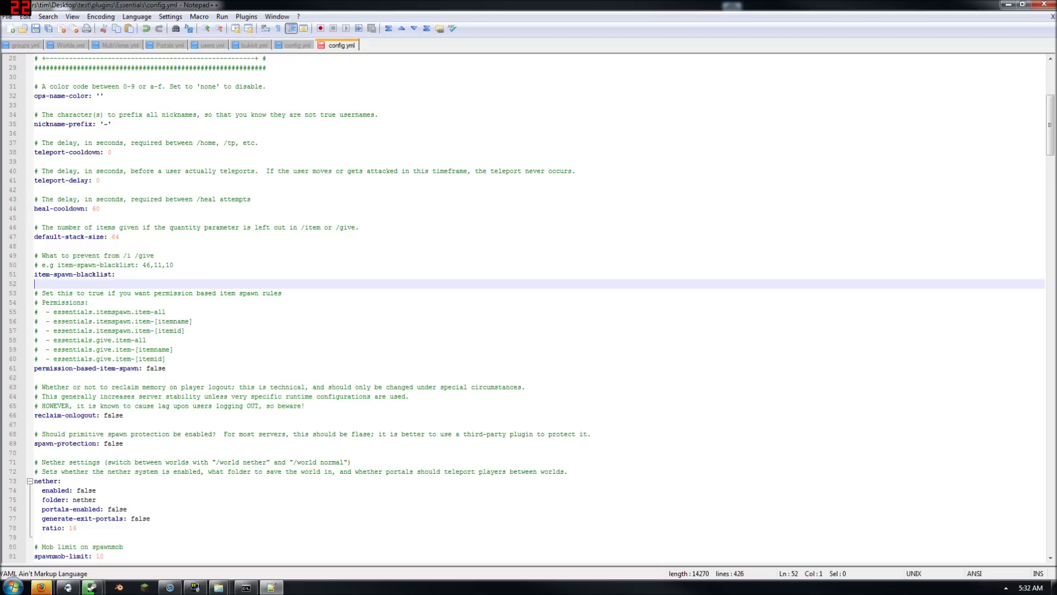
{"action": "scroll", "coordinate": [541, 307], "scroll_direction": "down", "scroll_amount": 1}
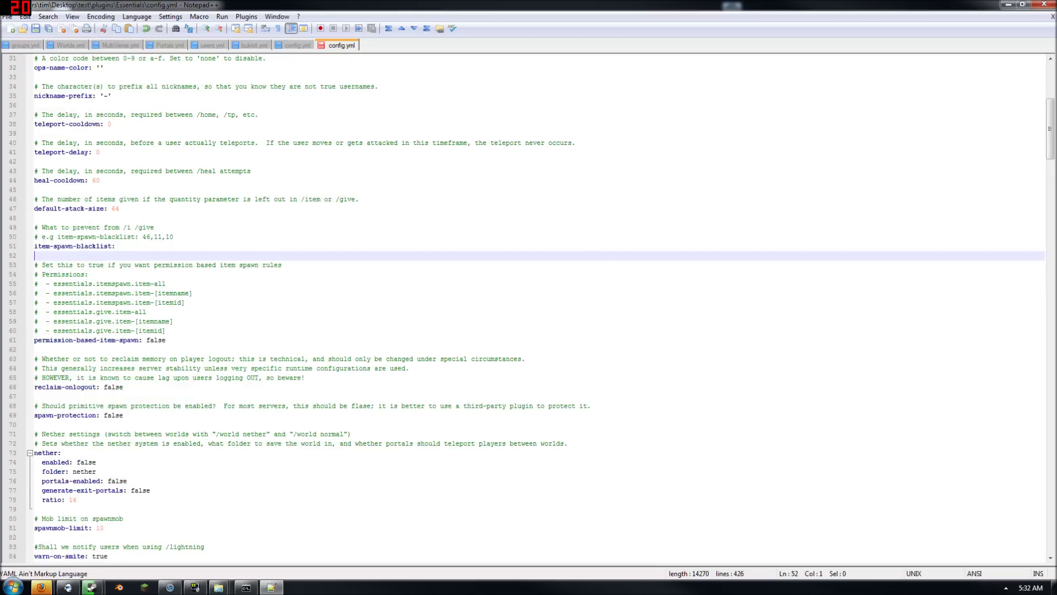
{"action": "scroll", "coordinate": [541, 309], "scroll_direction": "down", "scroll_amount": 1}
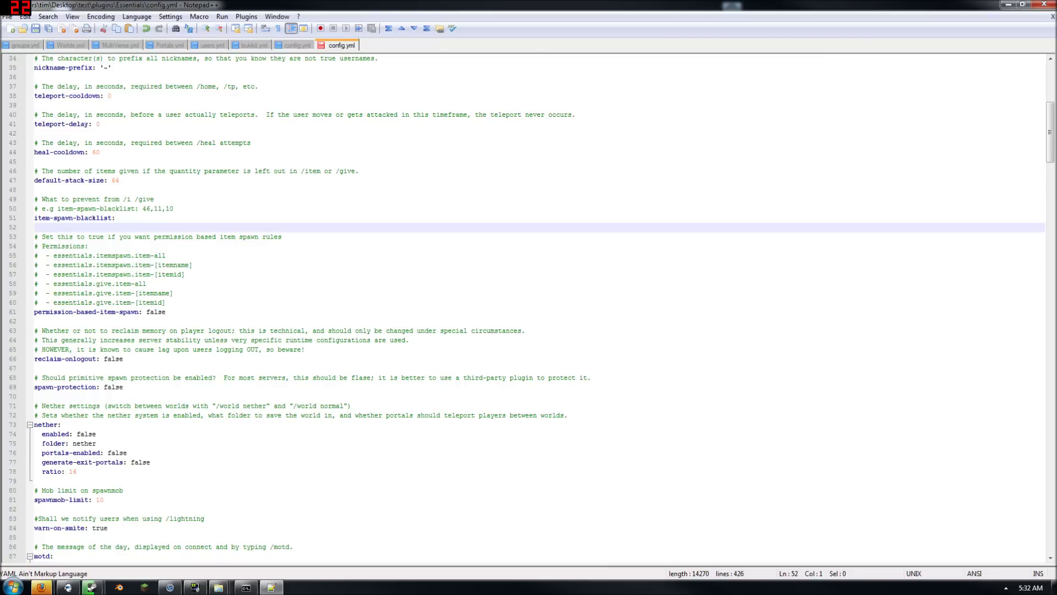
{"action": "scroll", "coordinate": [541, 307], "scroll_direction": "down", "scroll_amount": 3}
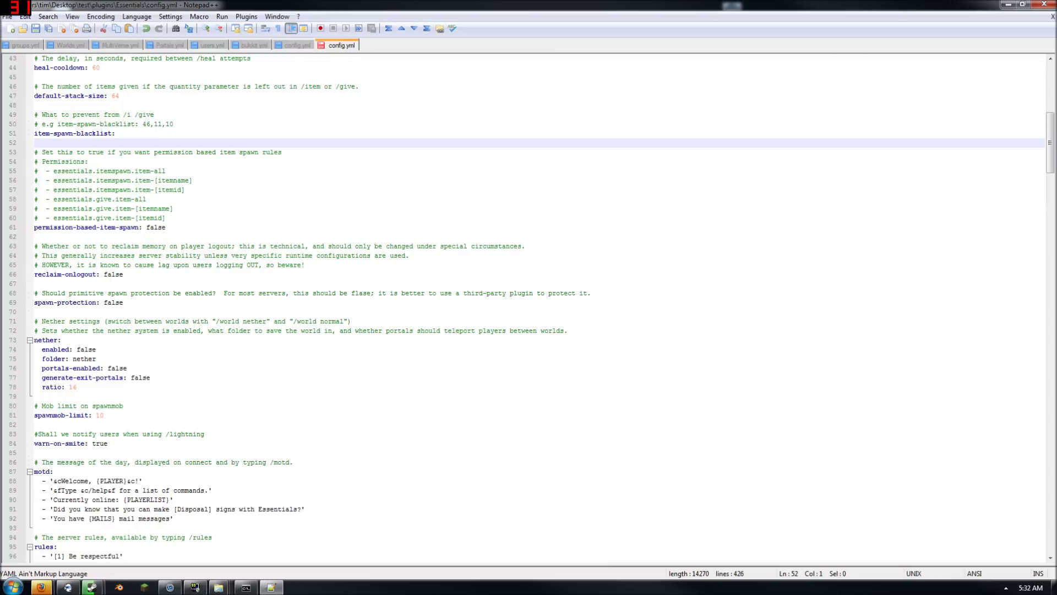
{"action": "scroll", "coordinate": [541, 307], "scroll_direction": "down", "scroll_amount": 2}
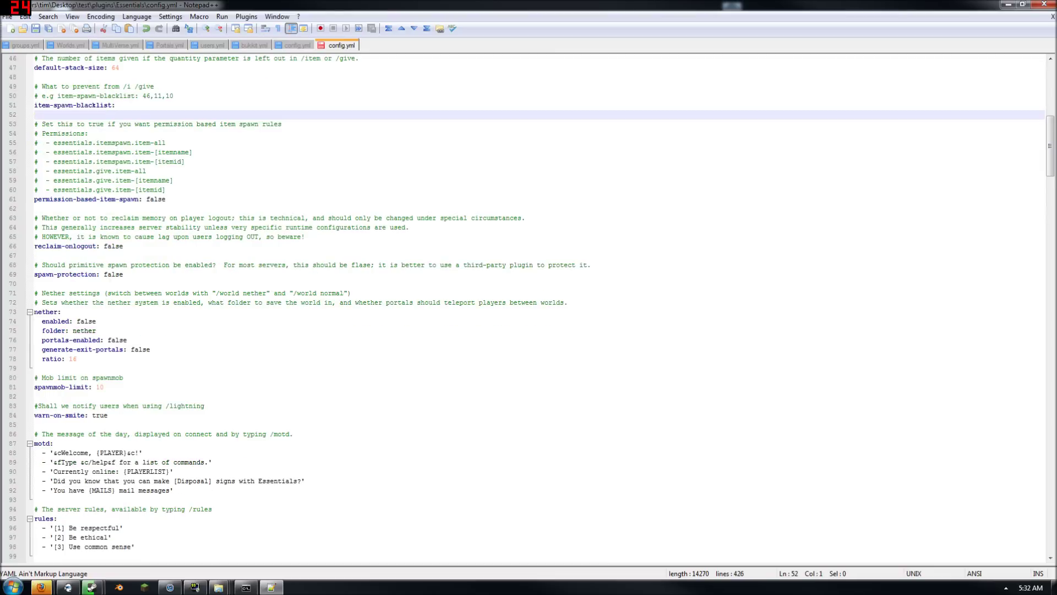
{"action": "scroll", "coordinate": [540, 308], "scroll_direction": "down", "scroll_amount": 2}
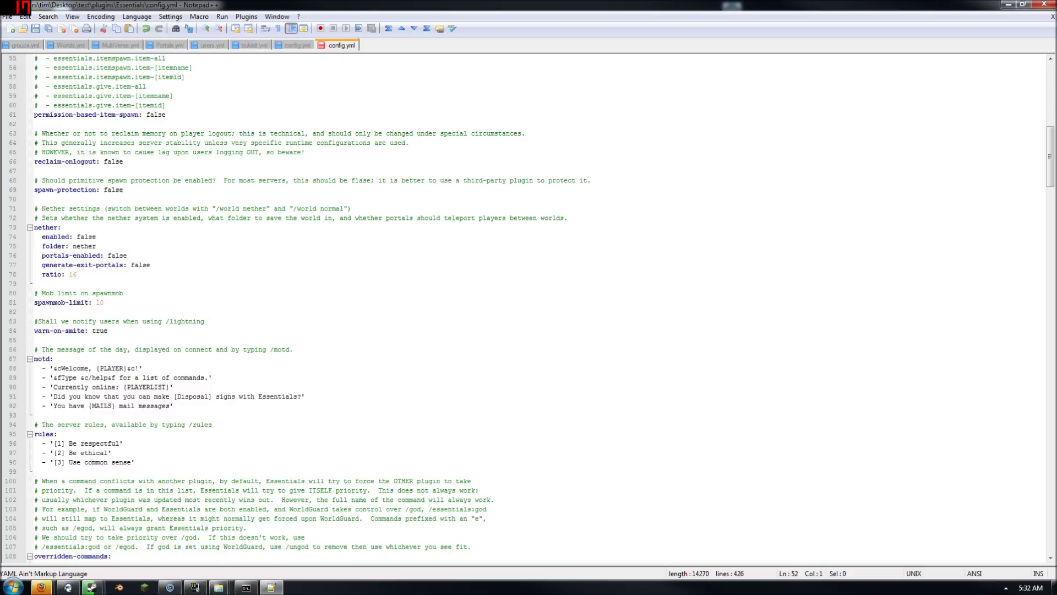
{"action": "scroll", "coordinate": [541, 307], "scroll_direction": "down", "scroll_amount": 3}
{"action": "scroll", "coordinate": [541, 307], "scroll_direction": "down", "scroll_amount": 3}
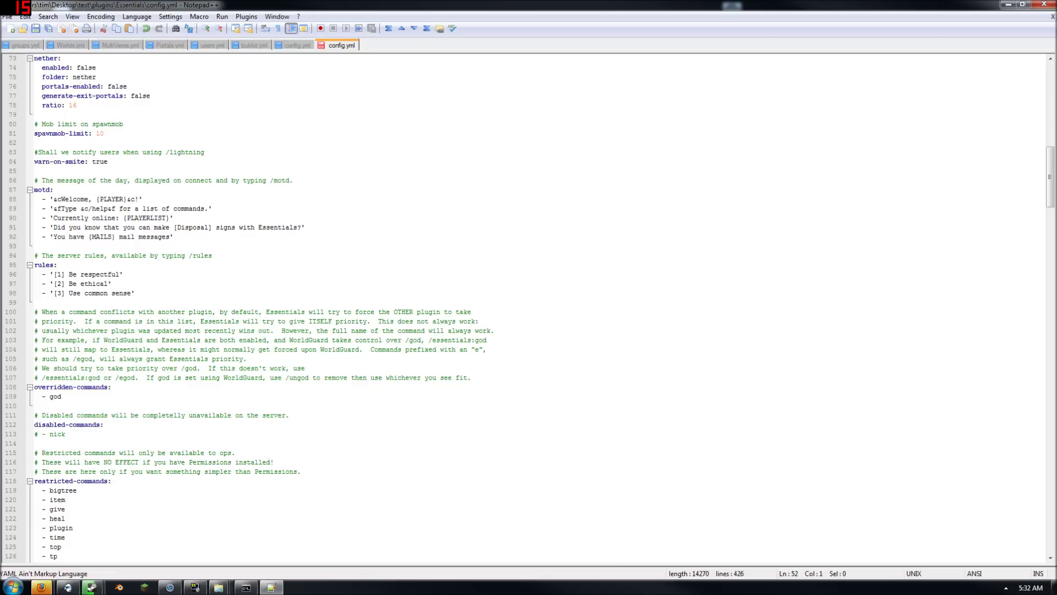
{"action": "scroll", "coordinate": [541, 307], "scroll_direction": "down", "scroll_amount": 5}
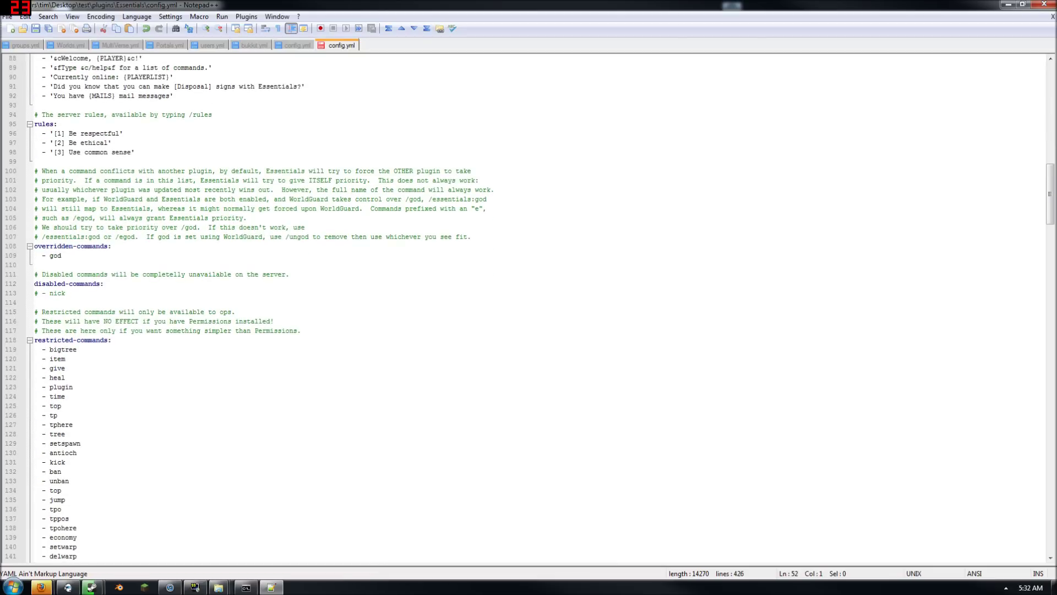
{"action": "scroll", "coordinate": [541, 307], "scroll_direction": "down", "scroll_amount": 2}
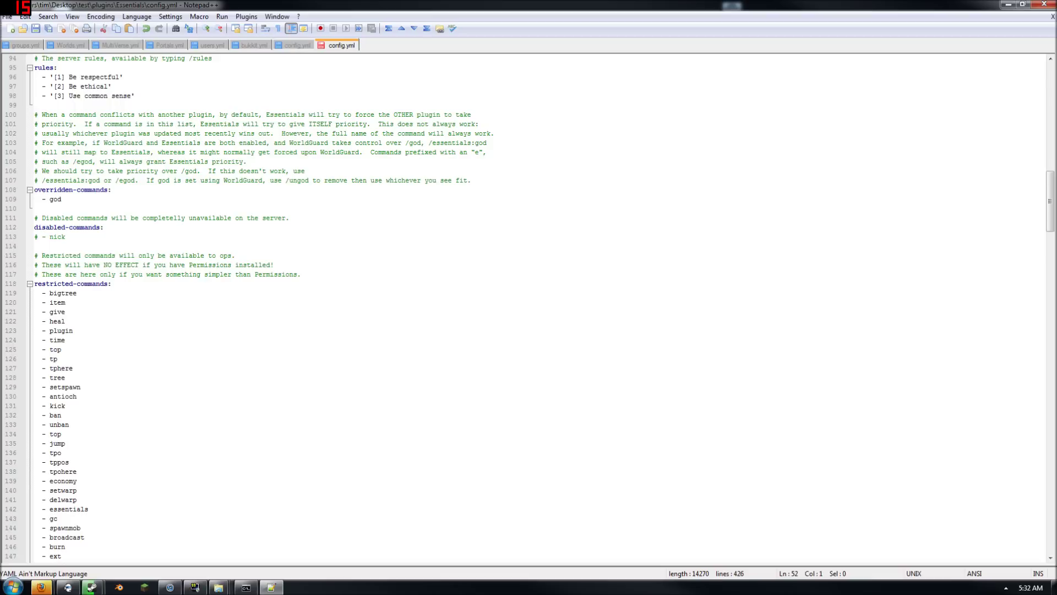
{"action": "scroll", "coordinate": [541, 307], "scroll_direction": "down", "scroll_amount": 1}
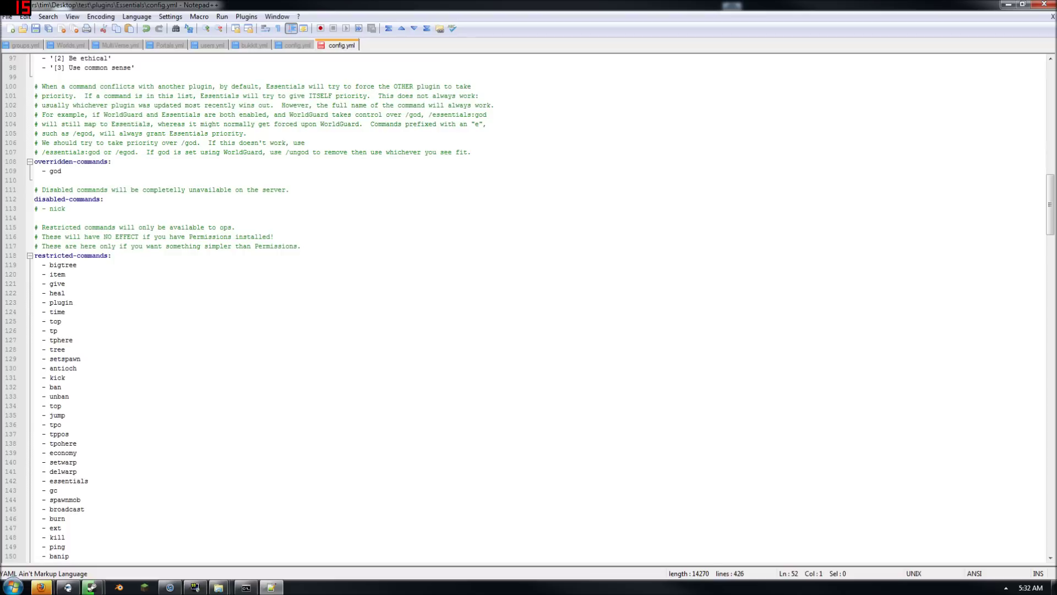
Delete the '- item' entry from the restricted-commands list
{"action": "left_click_drag", "start_coordinate": [66, 274], "coordinate": [18, 280]}
{"action": "key", "text": "BackSpace"}
{"action": "key", "text": "BackSpace"}
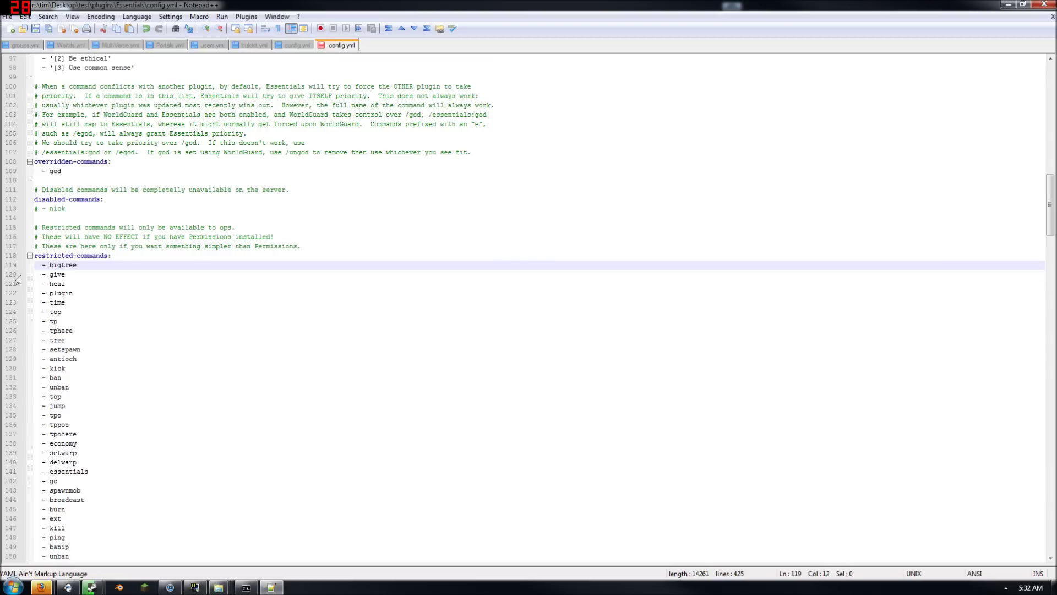
{"action": "scroll", "coordinate": [18, 279], "scroll_direction": "down", "scroll_amount": 3}
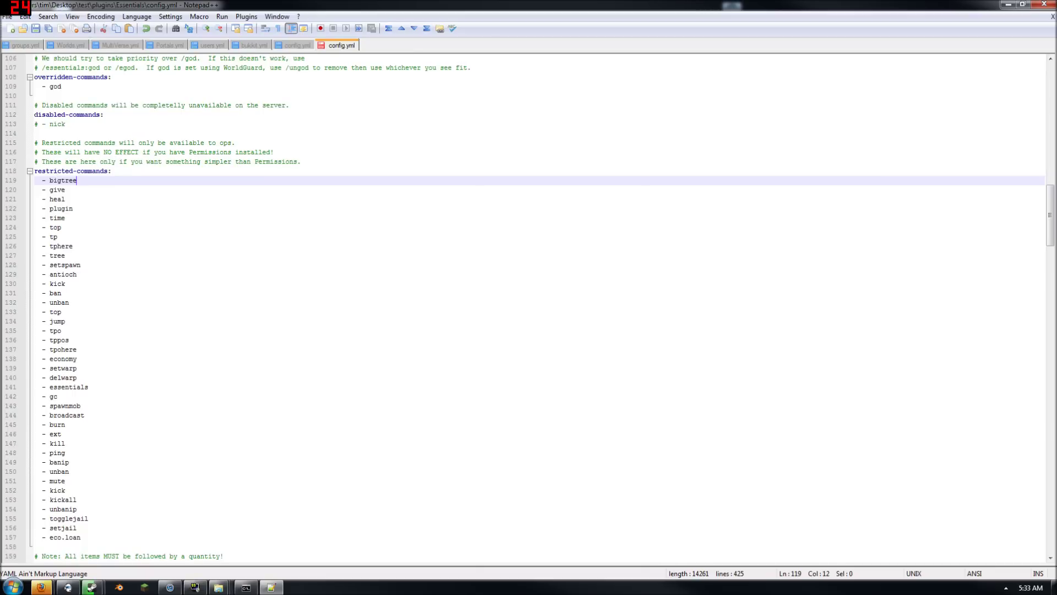
{"action": "scroll", "coordinate": [540, 307], "scroll_direction": "down", "scroll_amount": 2}
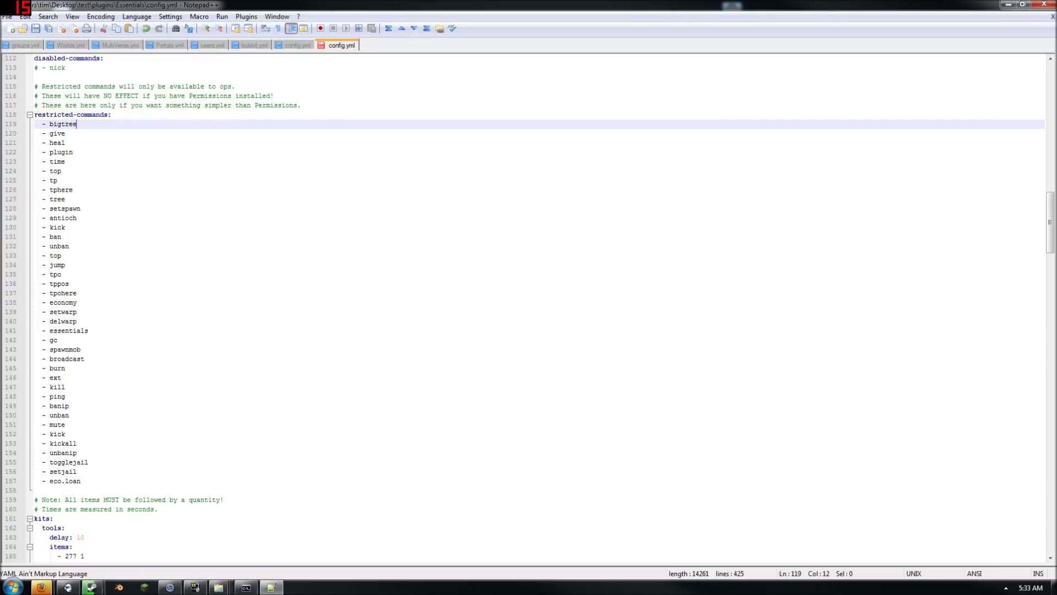
Review the later settings, highlighting setwarp and signs-disabled false, down to EssentialsEco
{"action": "left_click_drag", "start_coordinate": [77, 311], "coordinate": [34, 302]}
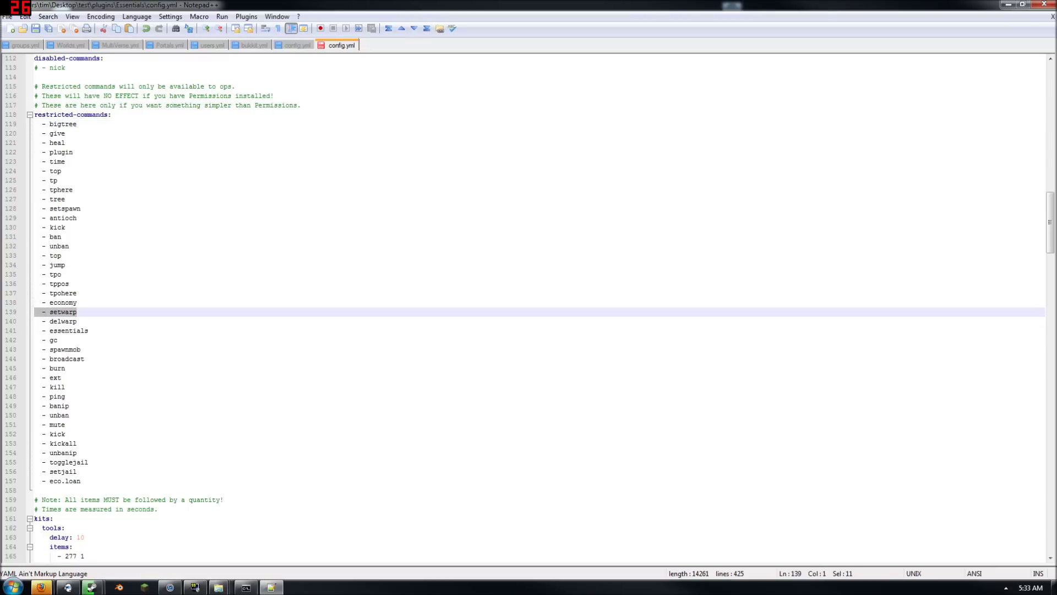
{"action": "left_click_drag", "start_coordinate": [34, 312], "coordinate": [77, 312]}
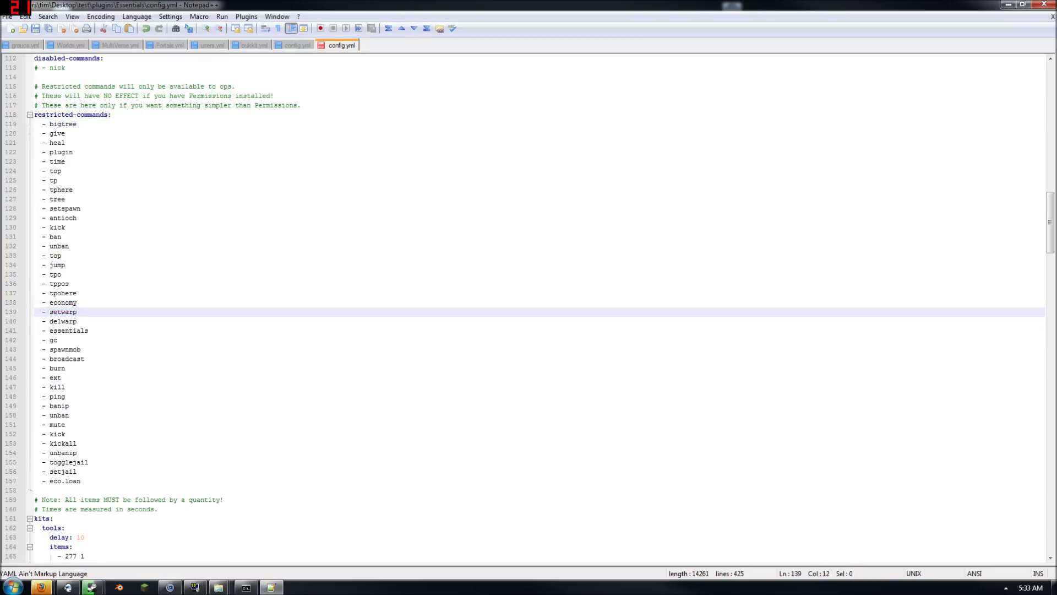
{"action": "left_click_drag", "start_coordinate": [66, 434], "coordinate": [5, 437]}
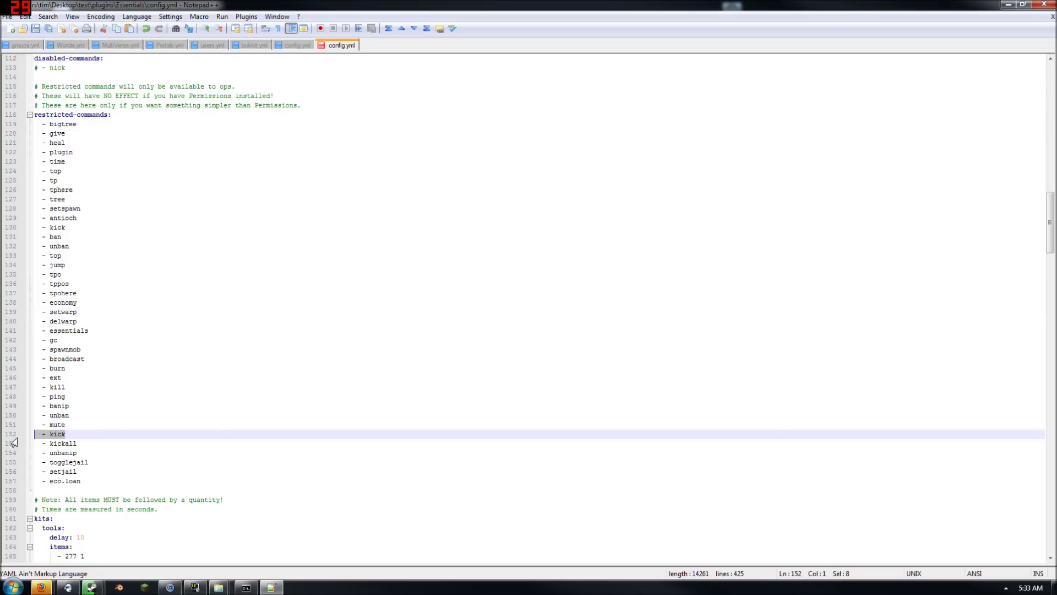
{"action": "scroll", "coordinate": [528, 309], "scroll_direction": "down", "scroll_amount": 2}
{"action": "scroll", "coordinate": [527, 308], "scroll_direction": "down", "scroll_amount": 8}
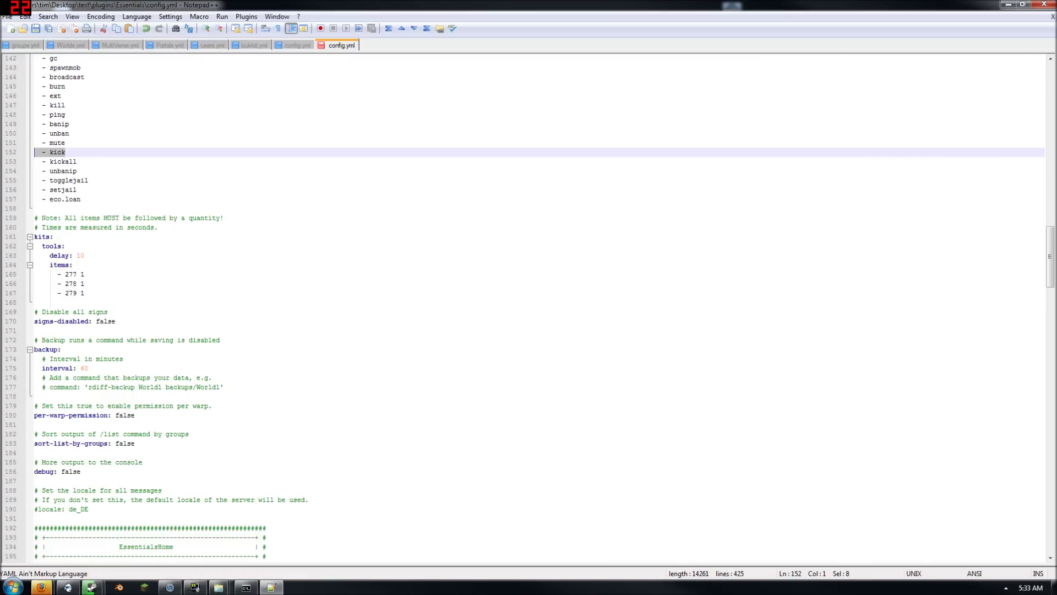
{"action": "double_click", "coordinate": [104, 322]}
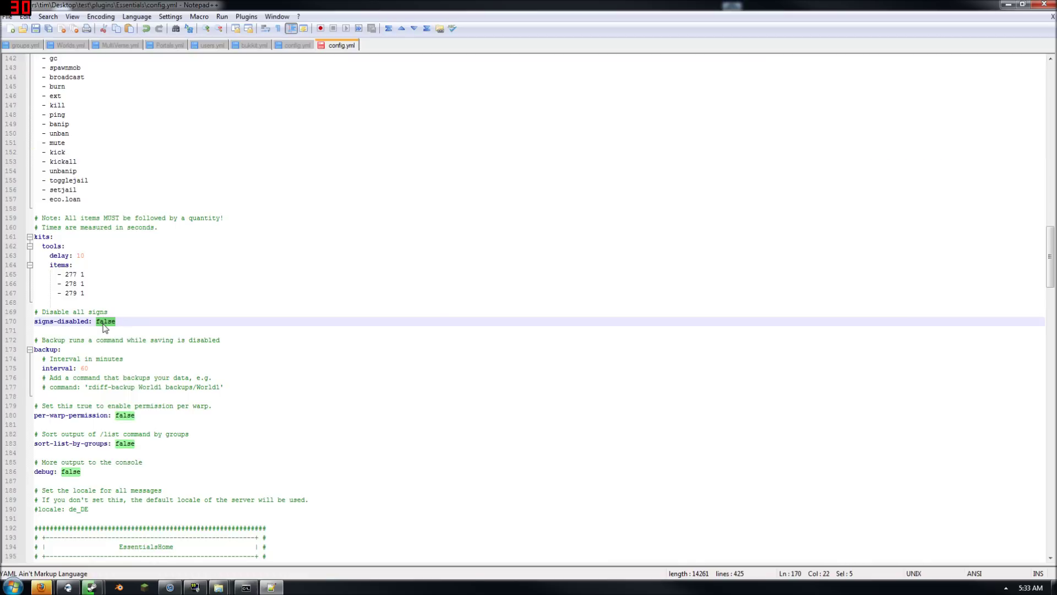
{"action": "scroll", "coordinate": [104, 326], "scroll_direction": "down", "scroll_amount": 9}
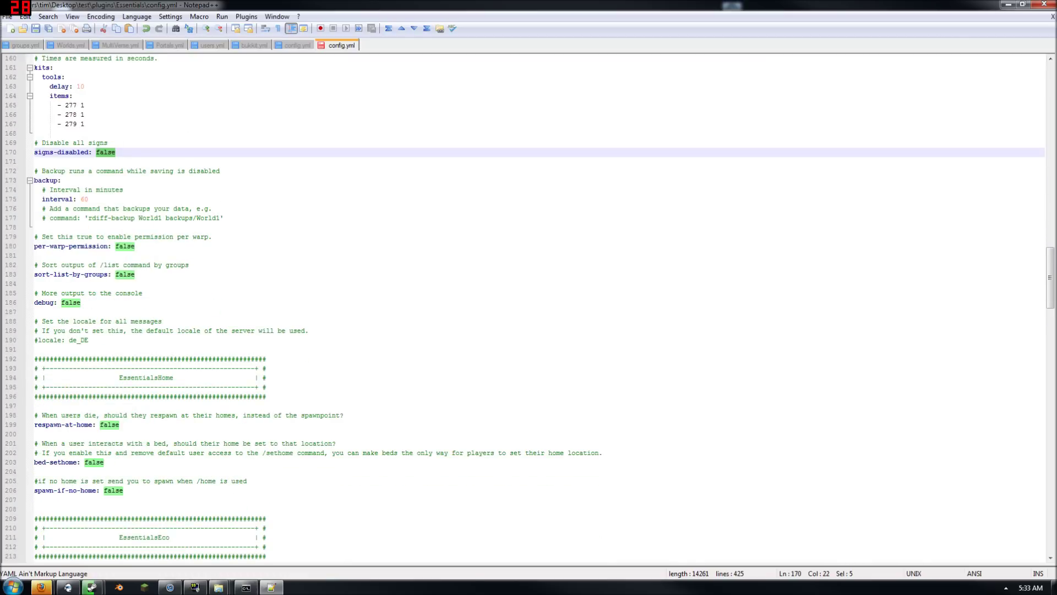
{"action": "scroll", "coordinate": [527, 309], "scroll_direction": "down", "scroll_amount": 1}
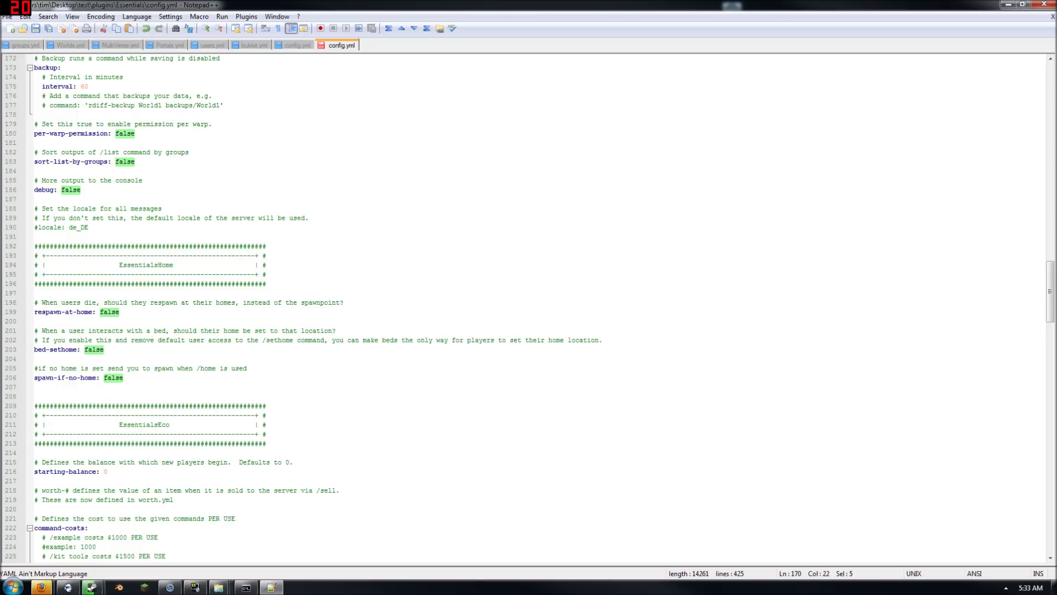
{"action": "scroll", "coordinate": [528, 308], "scroll_direction": "down", "scroll_amount": 3}
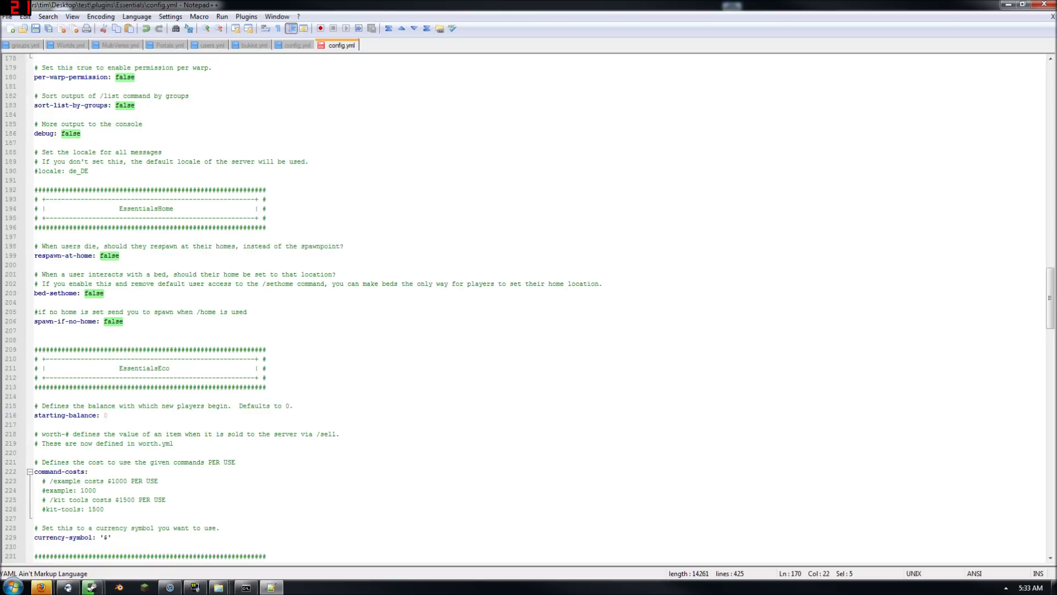
{"action": "scroll", "coordinate": [528, 308], "scroll_direction": "down", "scroll_amount": 2}
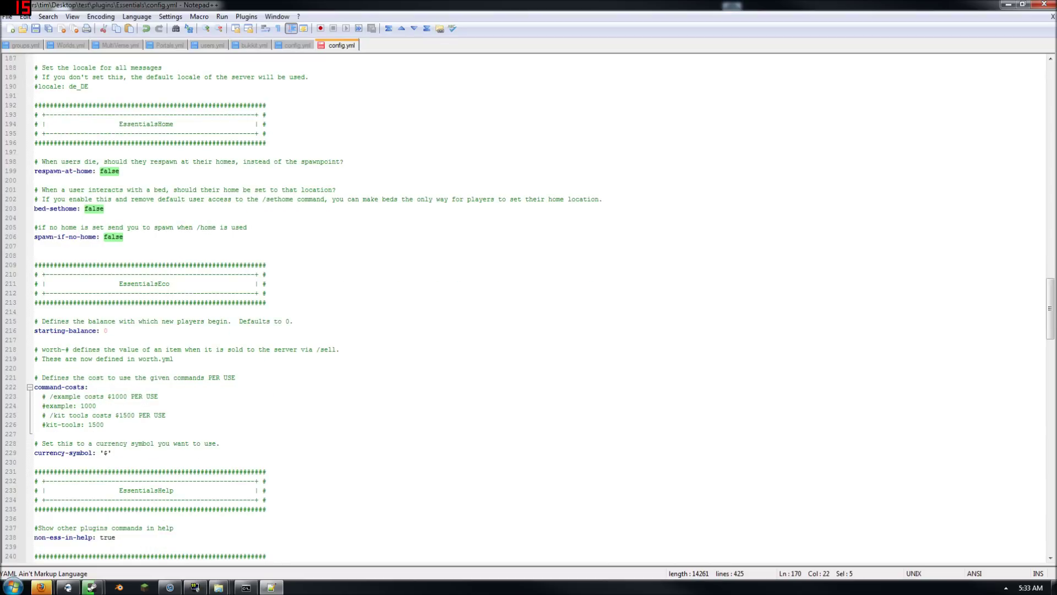
Change starting-balance from 0 to 300
{"action": "left_click", "coordinate": [107, 331]}
{"action": "key", "text": "BackSpace"}
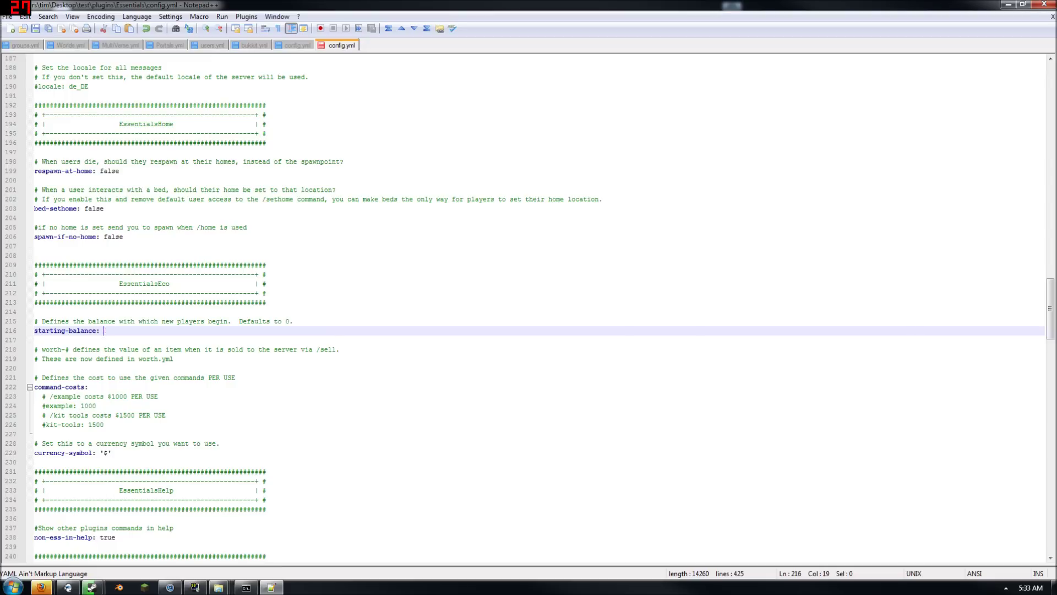
{"action": "type", "text": "300"}
Scroll to the end of config.yml, save it, and close Notepad++
{"action": "scroll", "coordinate": [529, 308], "scroll_direction": "down", "scroll_amount": 3}
{"action": "scroll", "coordinate": [528, 308], "scroll_direction": "down", "scroll_amount": 1}
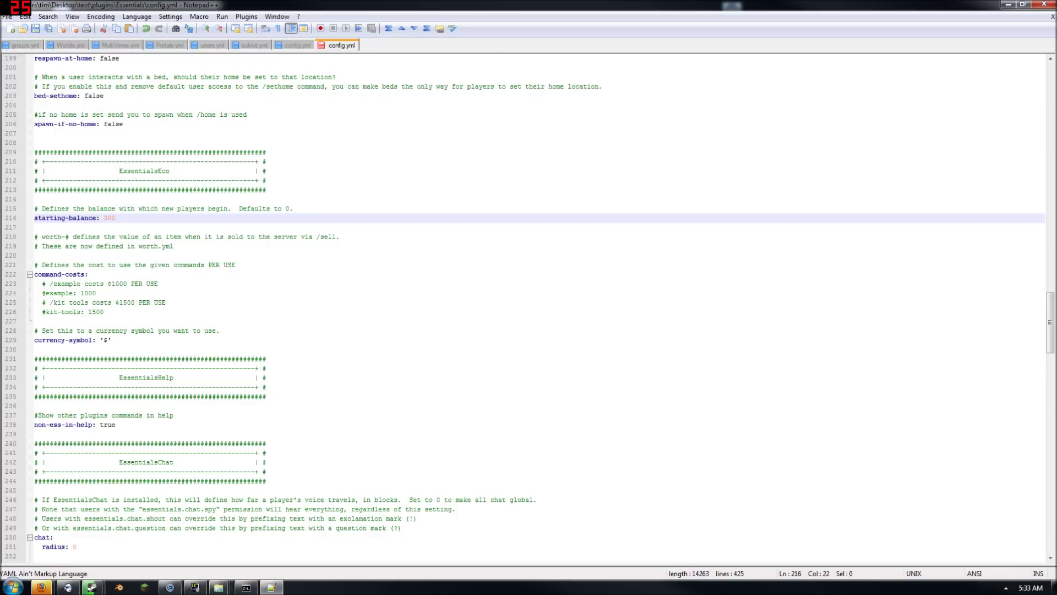
{"action": "scroll", "coordinate": [529, 309], "scroll_direction": "down", "scroll_amount": 2}
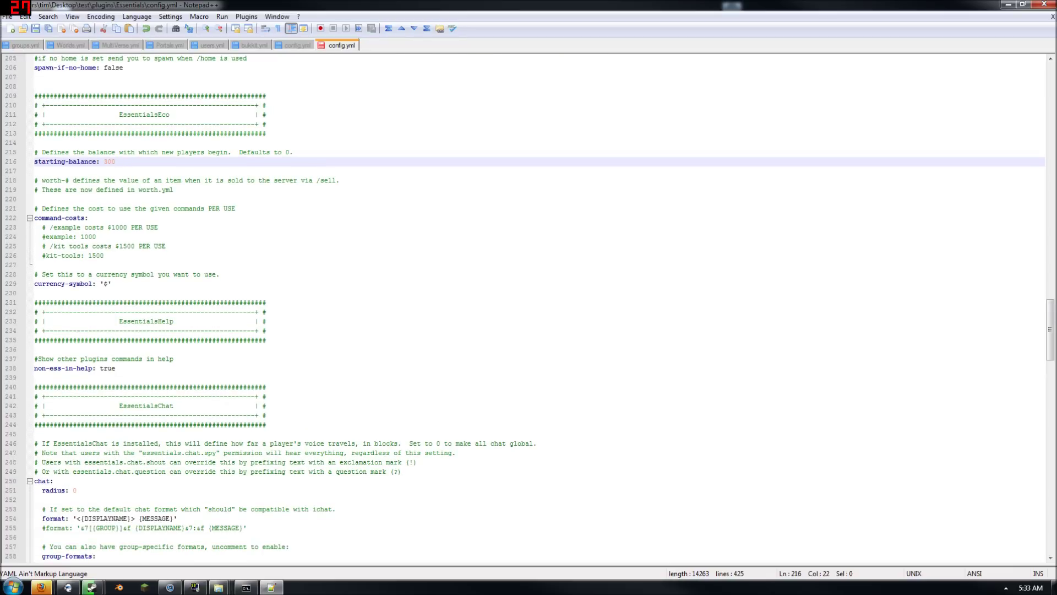
{"action": "scroll", "coordinate": [529, 308], "scroll_direction": "down", "scroll_amount": 2}
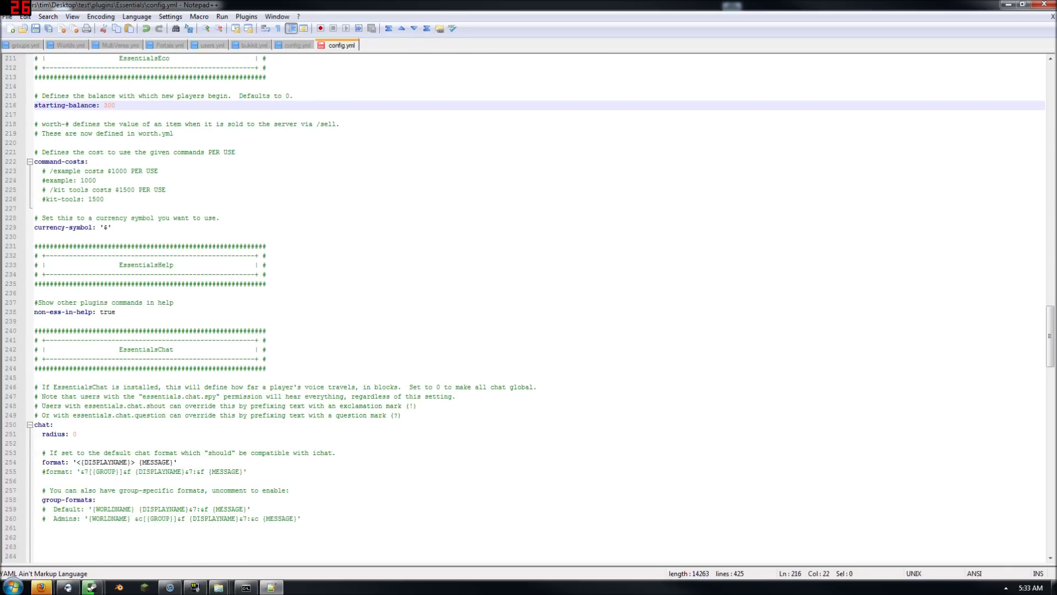
{"action": "scroll", "coordinate": [529, 308], "scroll_direction": "down", "scroll_amount": 1}
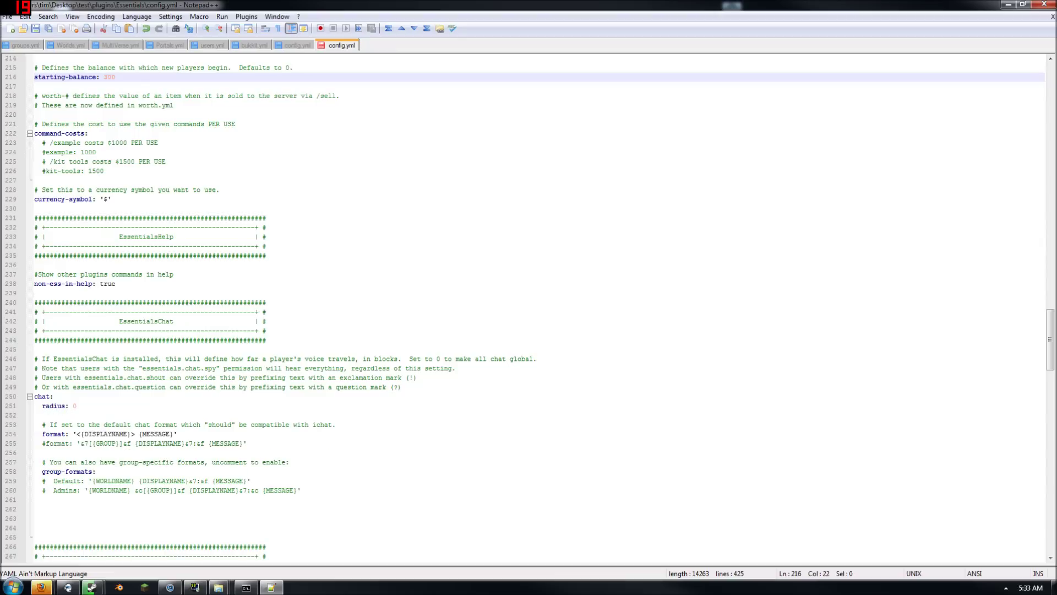
{"action": "scroll", "coordinate": [529, 308], "scroll_direction": "down", "scroll_amount": 10}
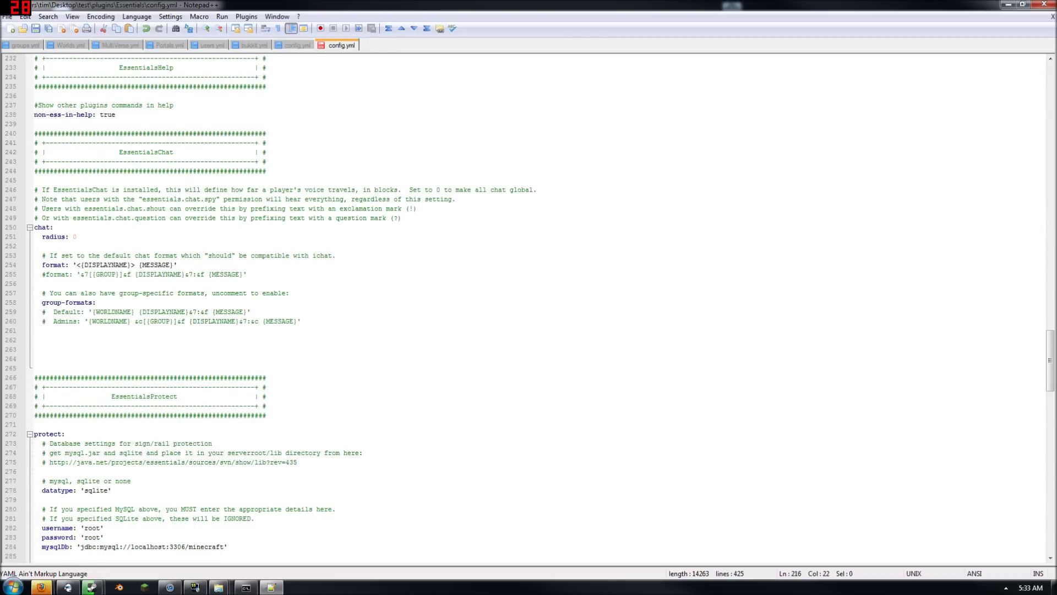
{"action": "scroll", "coordinate": [529, 308], "scroll_direction": "down", "scroll_amount": 16}
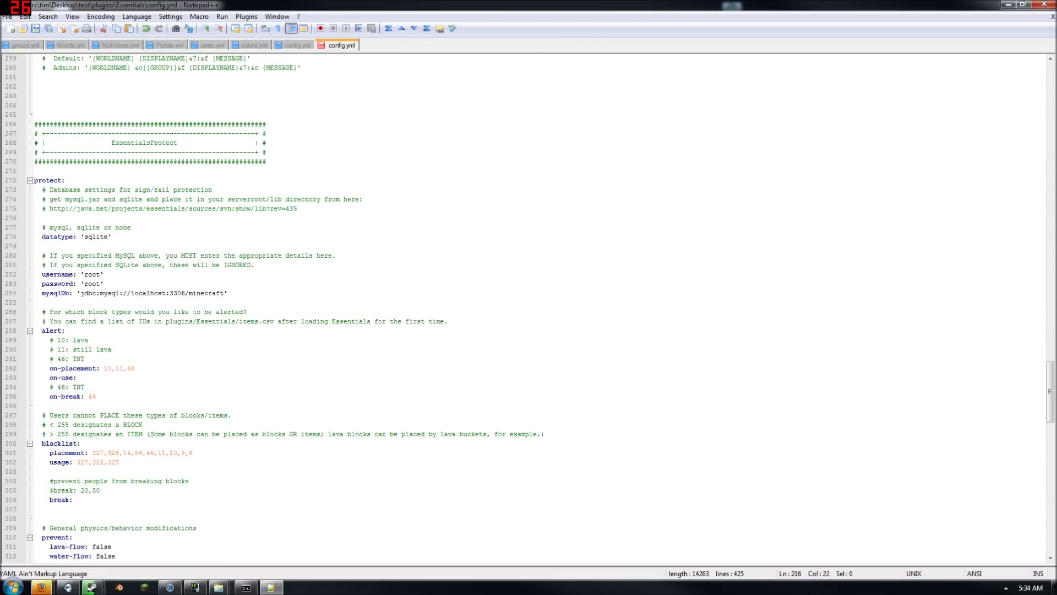
{"action": "scroll", "coordinate": [529, 308], "scroll_direction": "down", "scroll_amount": 5}
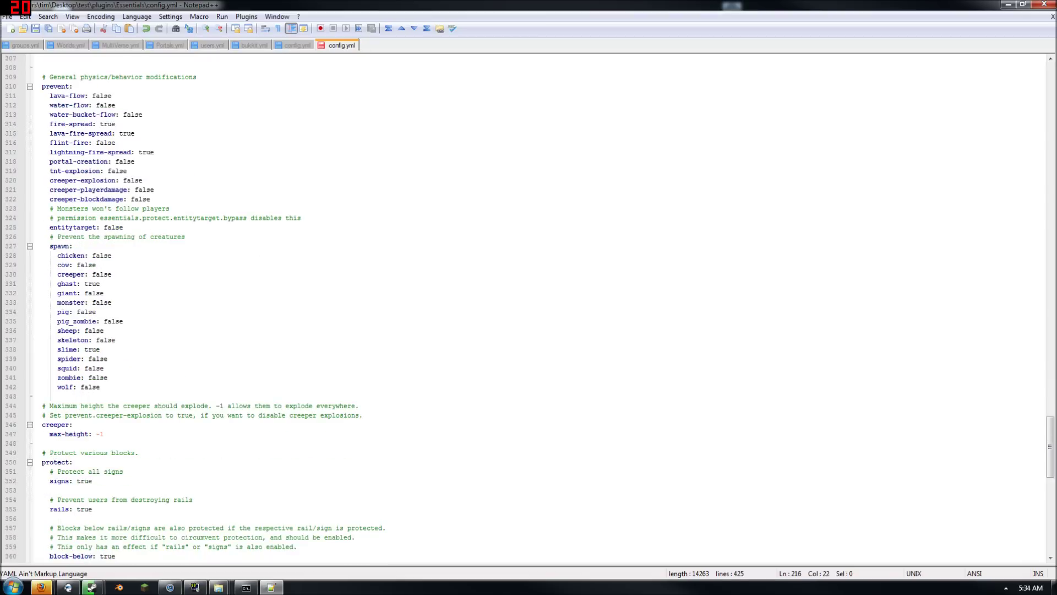
{"action": "scroll", "coordinate": [529, 309], "scroll_direction": "down", "scroll_amount": 14}
{"action": "scroll", "coordinate": [529, 308], "scroll_direction": "down", "scroll_amount": 8}
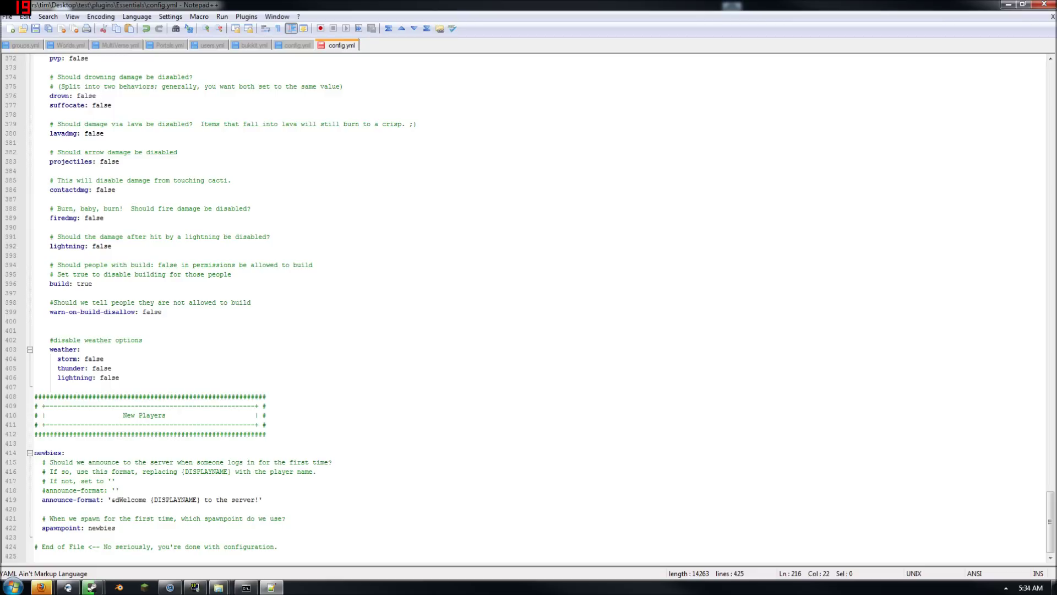
{"action": "left_click", "coordinate": [518, 181]}
{"action": "key", "text": "ctrl+s"}
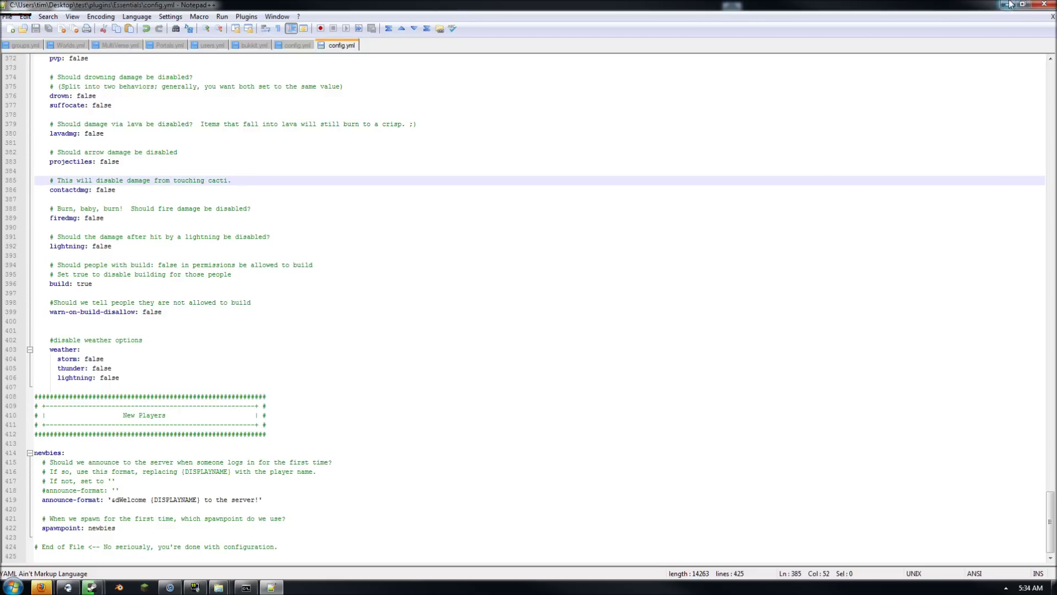
{"action": "left_click", "coordinate": [1044, 4]}
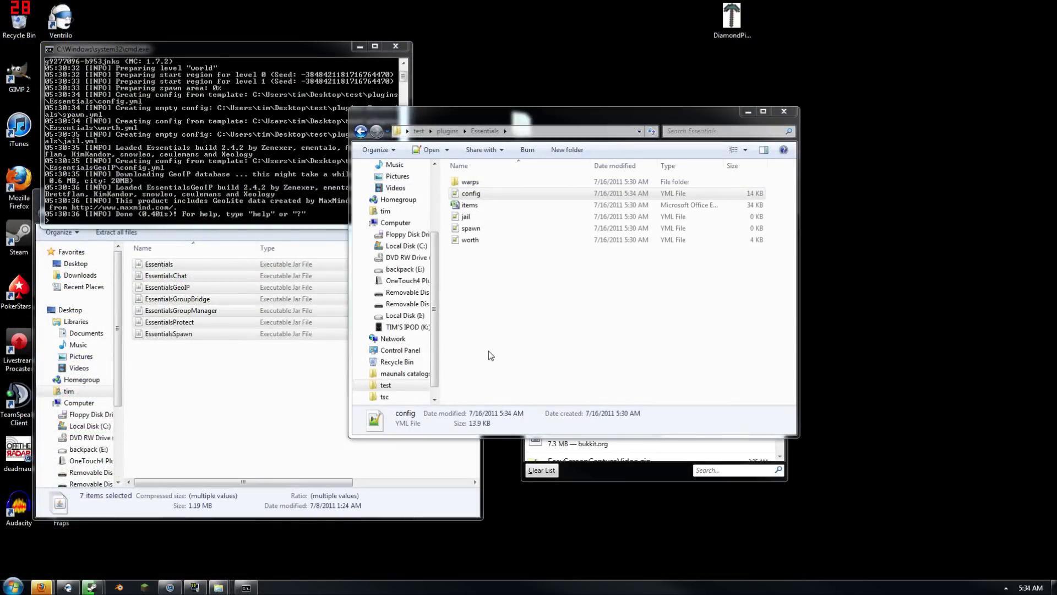
In Firefox, search the Bukkit Plugin List titles for permissions
{"action": "left_click", "coordinate": [510, 348]}
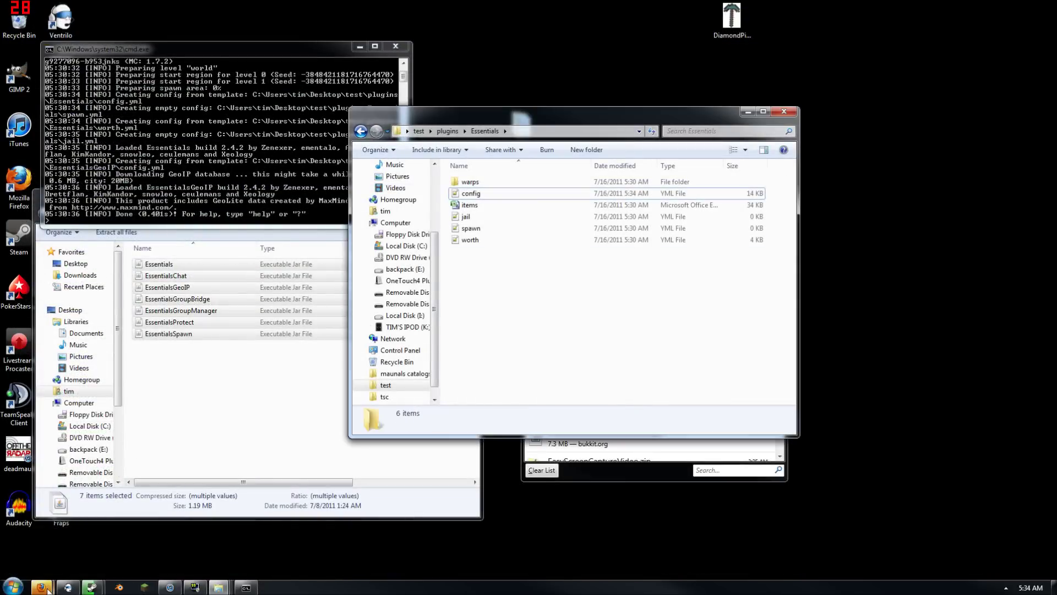
{"action": "mouse_move", "coordinate": [60, 583]}
{"action": "left_click", "coordinate": [105, 530]}
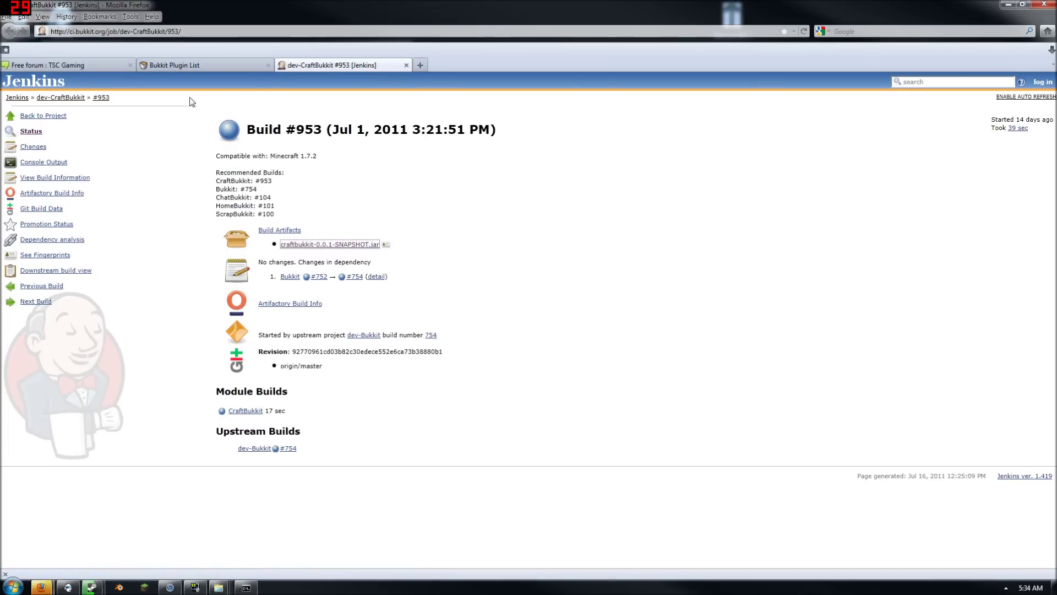
{"action": "left_click", "coordinate": [186, 69]}
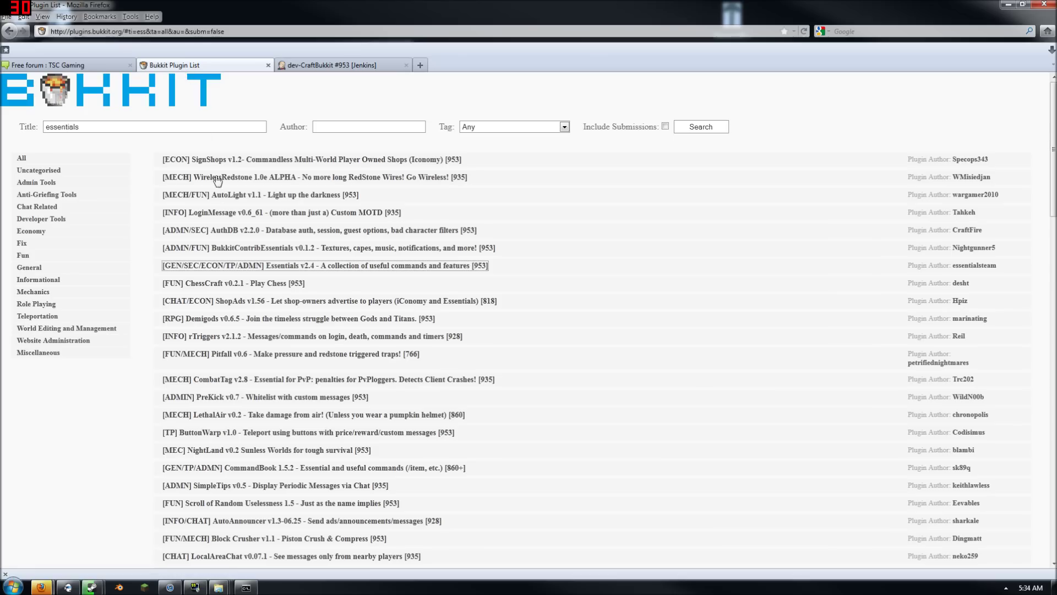
{"action": "double_click", "coordinate": [150, 131]}
{"action": "type", "text": "per"}
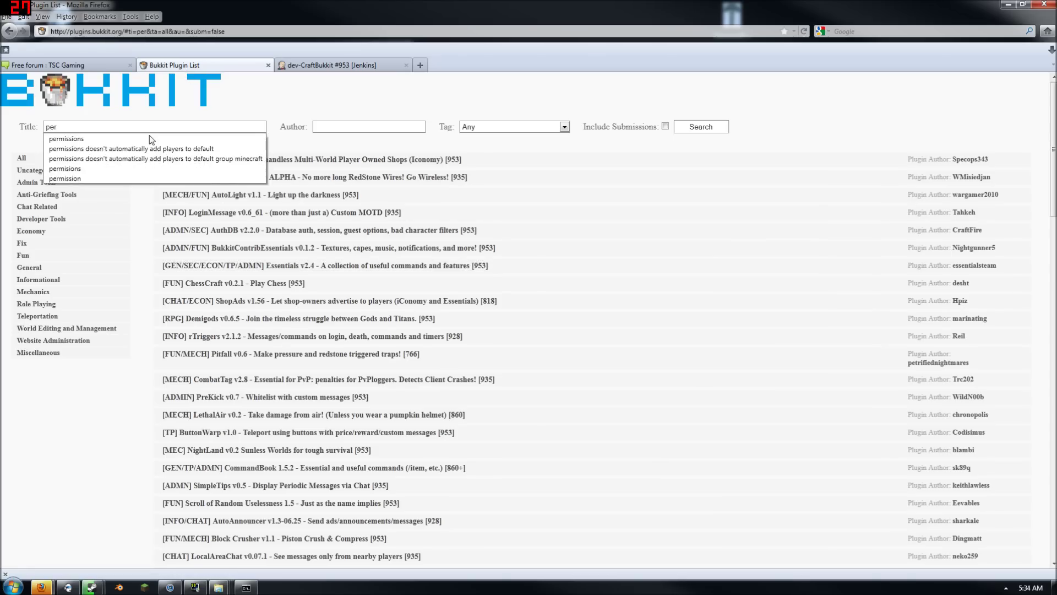
{"action": "left_click", "coordinate": [150, 139]}
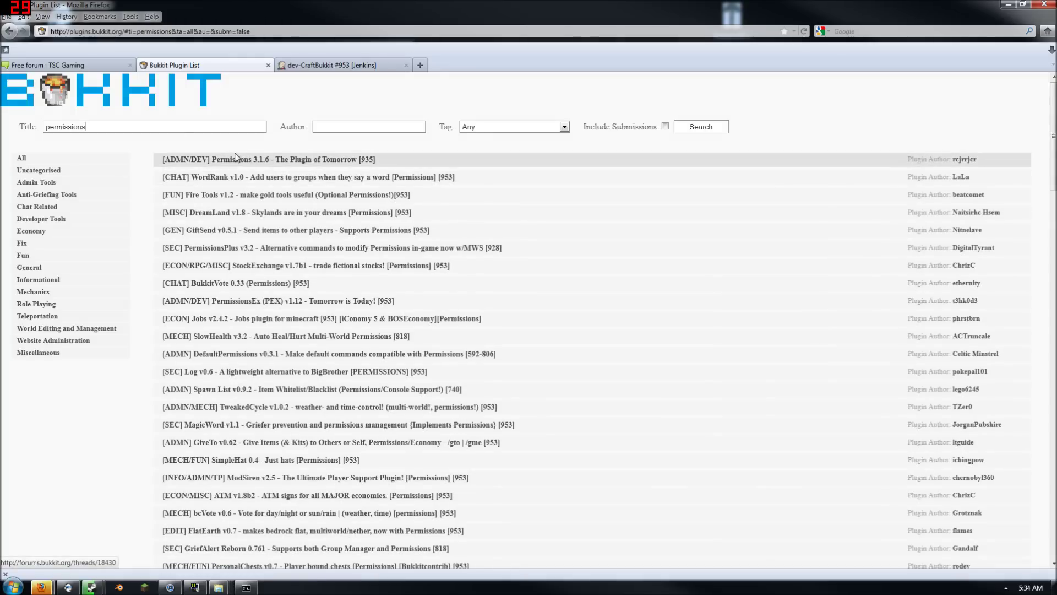
Download the Permissions 3.1.6 full zip and open Permissions-bin.zip in Explorer
{"action": "left_click", "coordinate": [237, 157]}
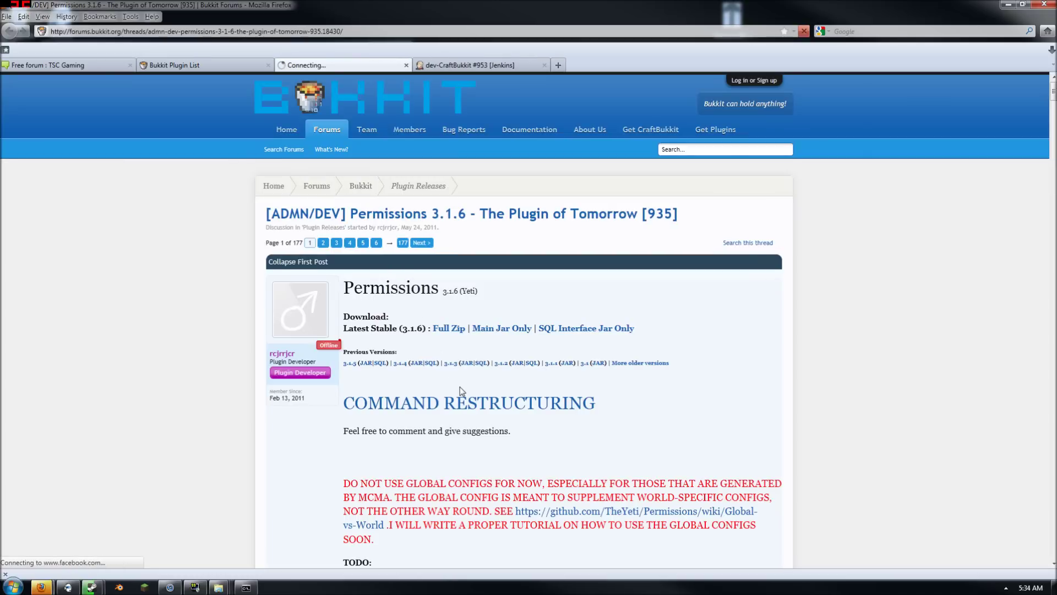
{"action": "left_click", "coordinate": [447, 330]}
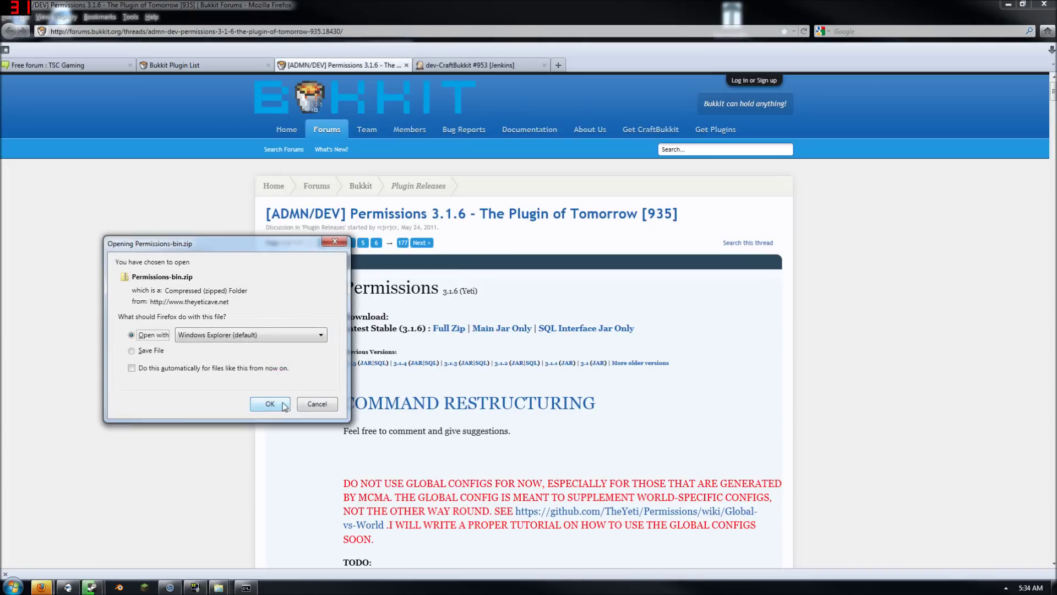
{"action": "left_click", "coordinate": [270, 404]}
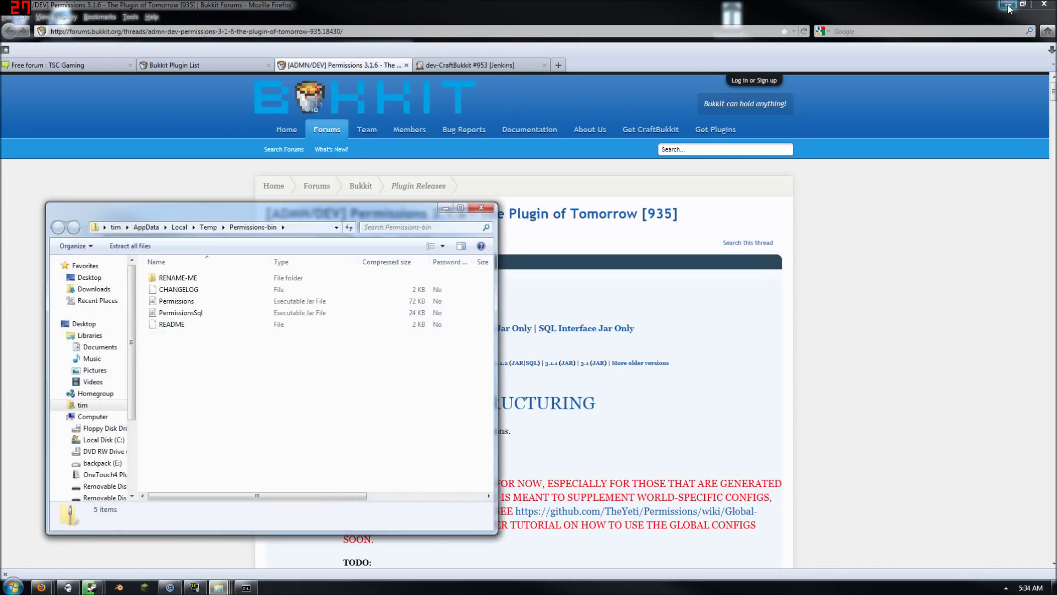
Copy Permissions.jar and the RENAME-ME folder from the zip into test\plugins
{"action": "left_click", "coordinate": [1007, 5]}
{"action": "left_click", "coordinate": [632, 312]}
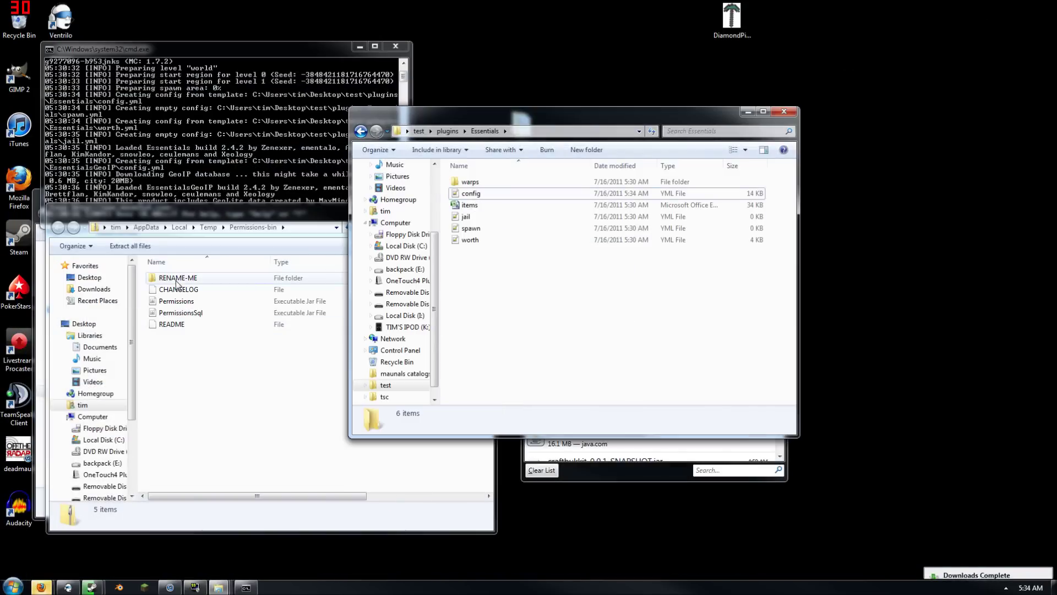
{"action": "left_click", "coordinate": [217, 315]}
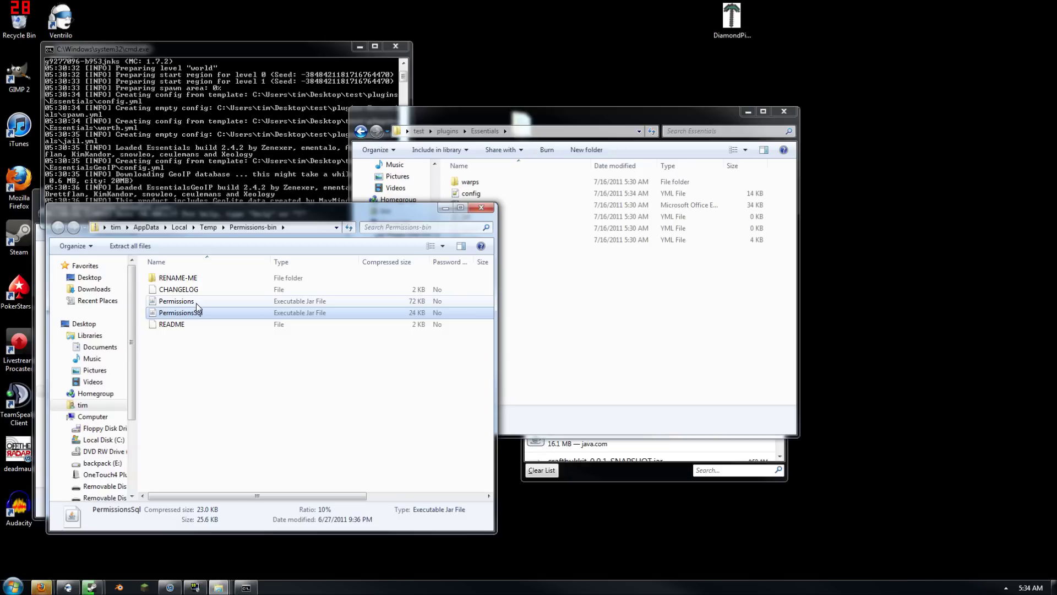
{"action": "left_click", "coordinate": [196, 302]}
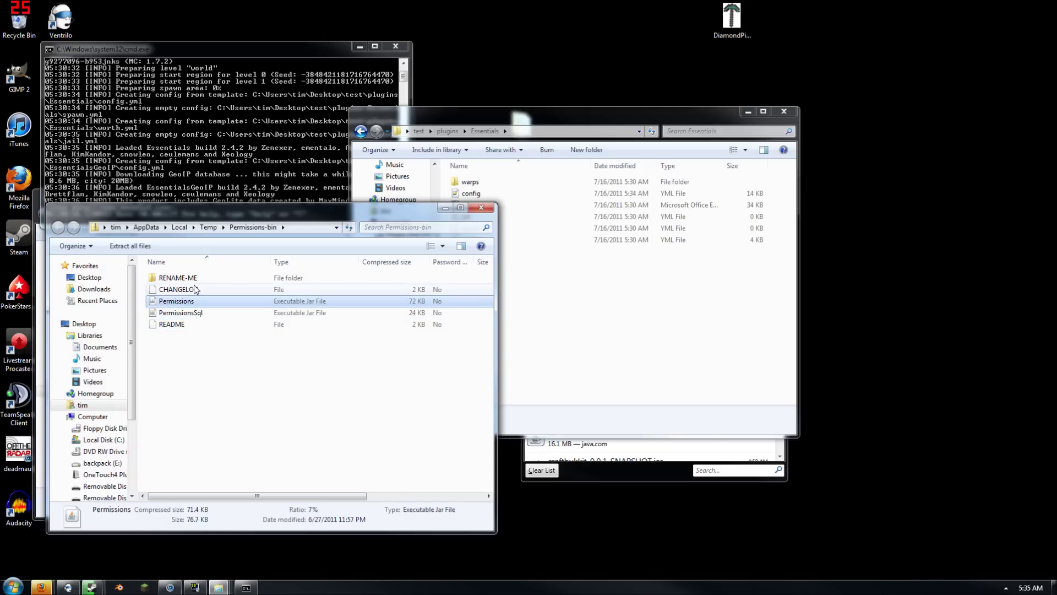
{"action": "left_click", "coordinate": [192, 279], "text": "ctrl"}
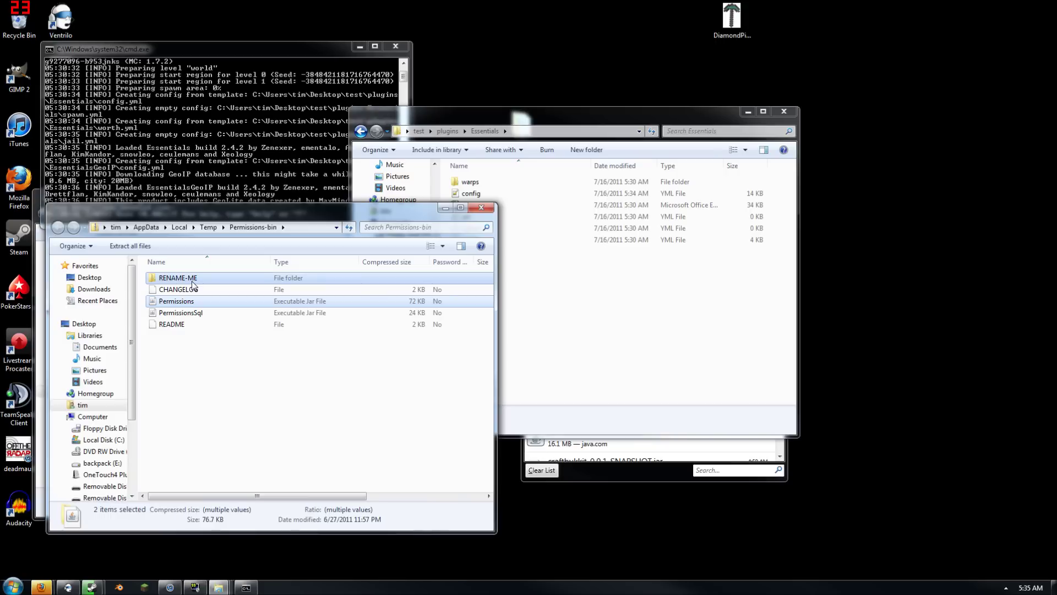
{"action": "left_click_drag", "start_coordinate": [193, 279], "coordinate": [471, 296]}
{"action": "left_click", "coordinate": [448, 132]}
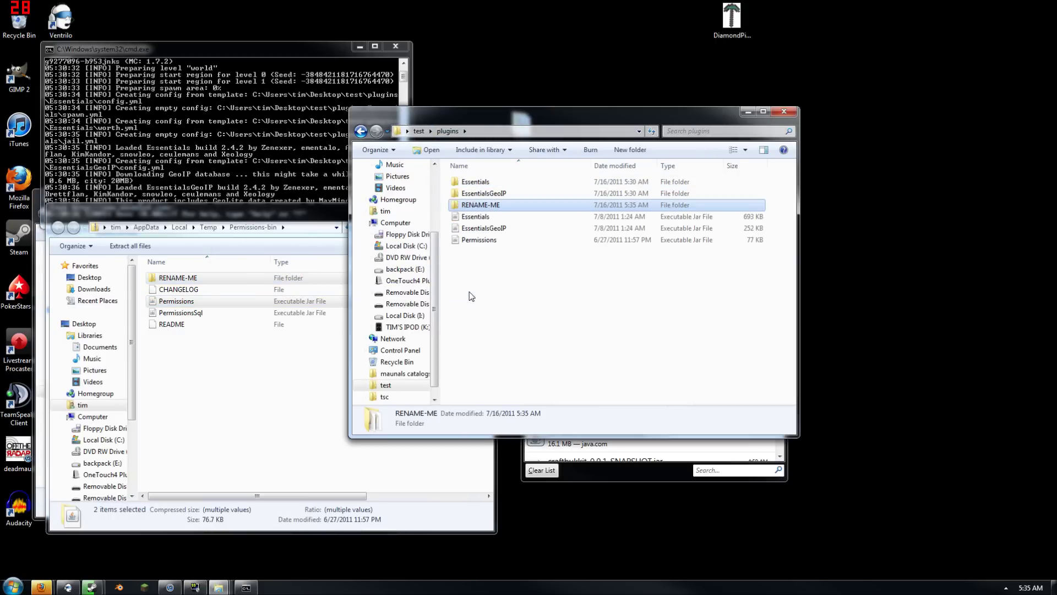
Run reload in the server console to load Permissions 3.1.6
{"action": "left_click", "coordinate": [258, 150]}
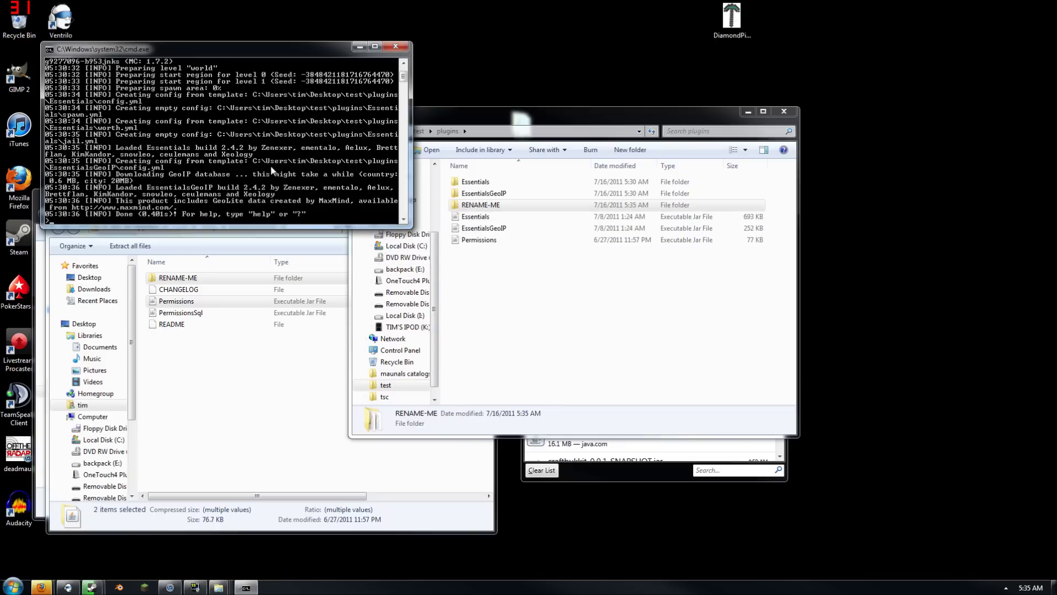
{"action": "type", "text": "reload"}
{"action": "key", "text": "Return"}
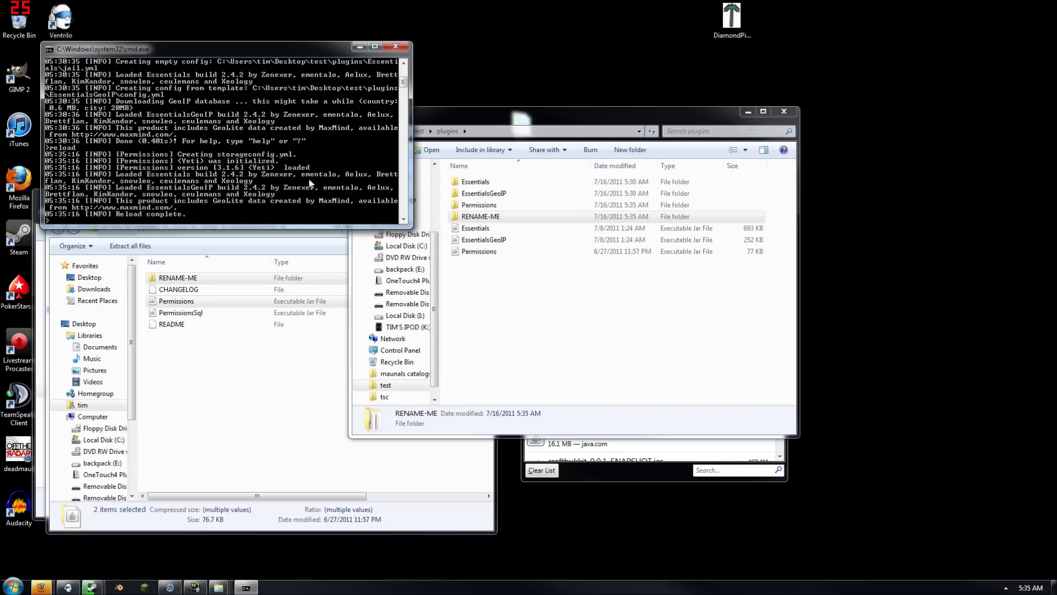
Open groups.yml from the RENAME-ME folder
{"action": "double_click", "coordinate": [509, 217]}
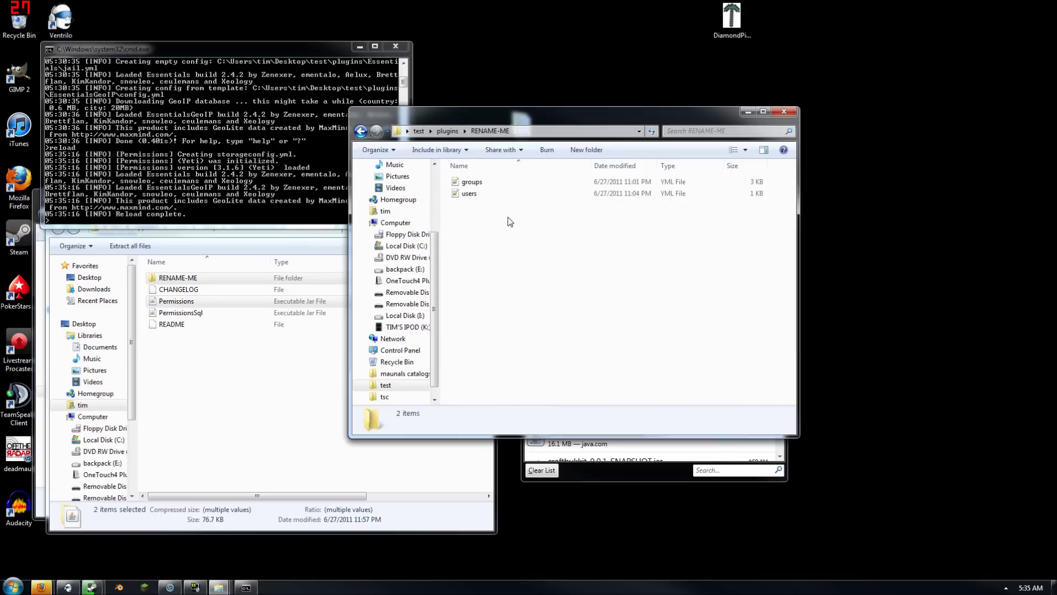
{"action": "double_click", "coordinate": [472, 182]}
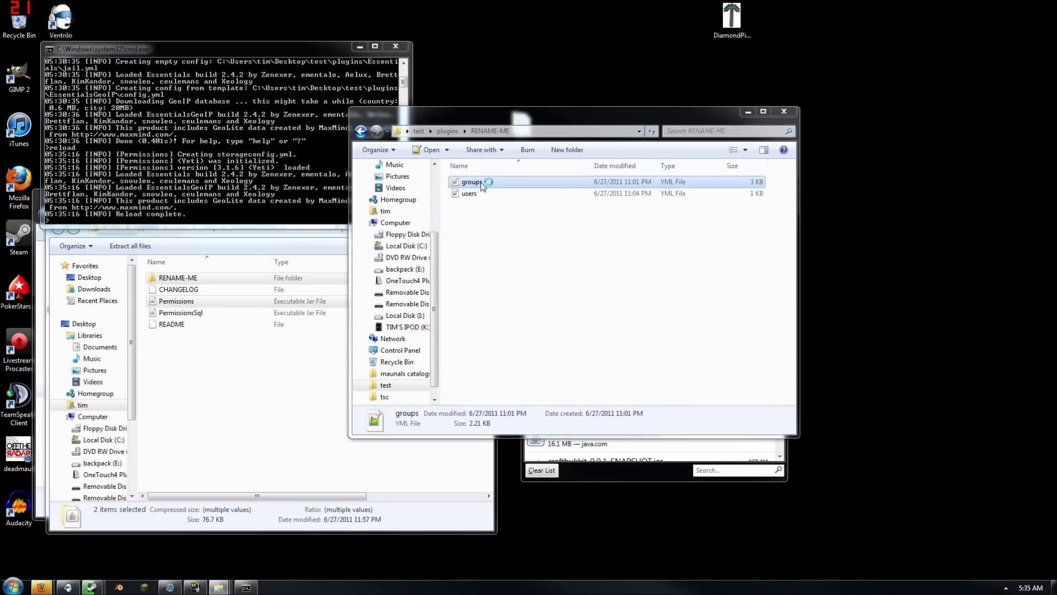
{"action": "scroll", "coordinate": [528, 308], "scroll_direction": "down", "scroll_amount": 9}
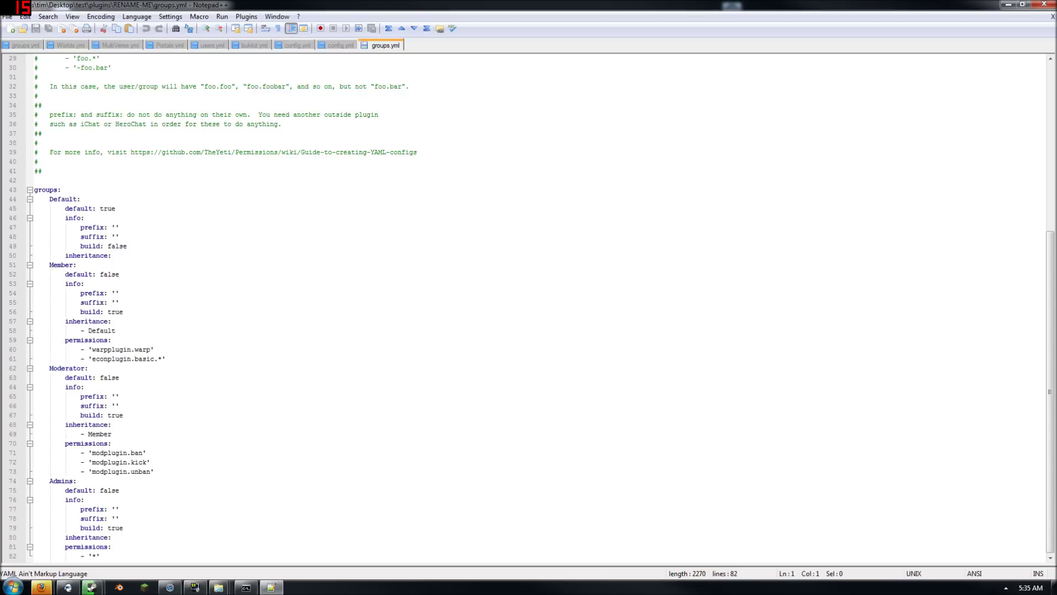
Change the Default group's build value from false to true
{"action": "scroll", "coordinate": [528, 308], "scroll_direction": "up", "scroll_amount": 3}
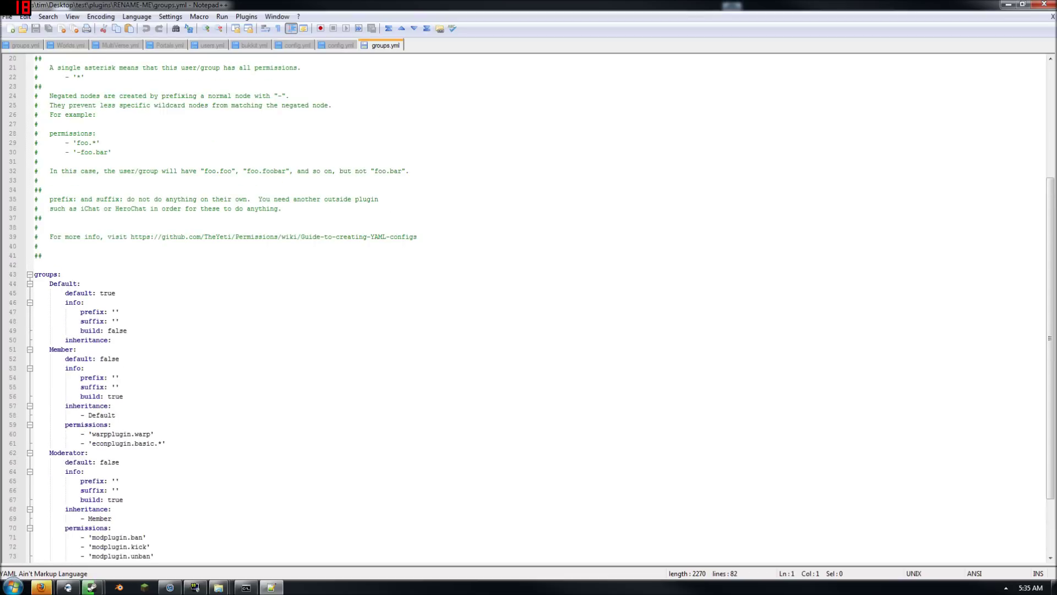
{"action": "scroll", "coordinate": [529, 308], "scroll_direction": "down", "scroll_amount": 3}
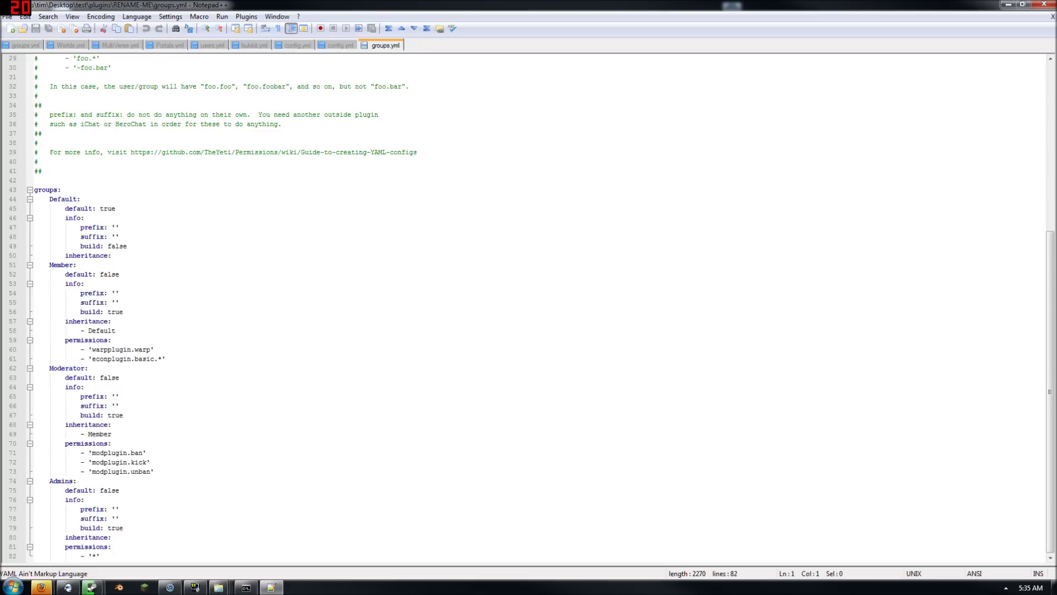
{"action": "left_click", "coordinate": [118, 255]}
{"action": "double_click", "coordinate": [117, 246]}
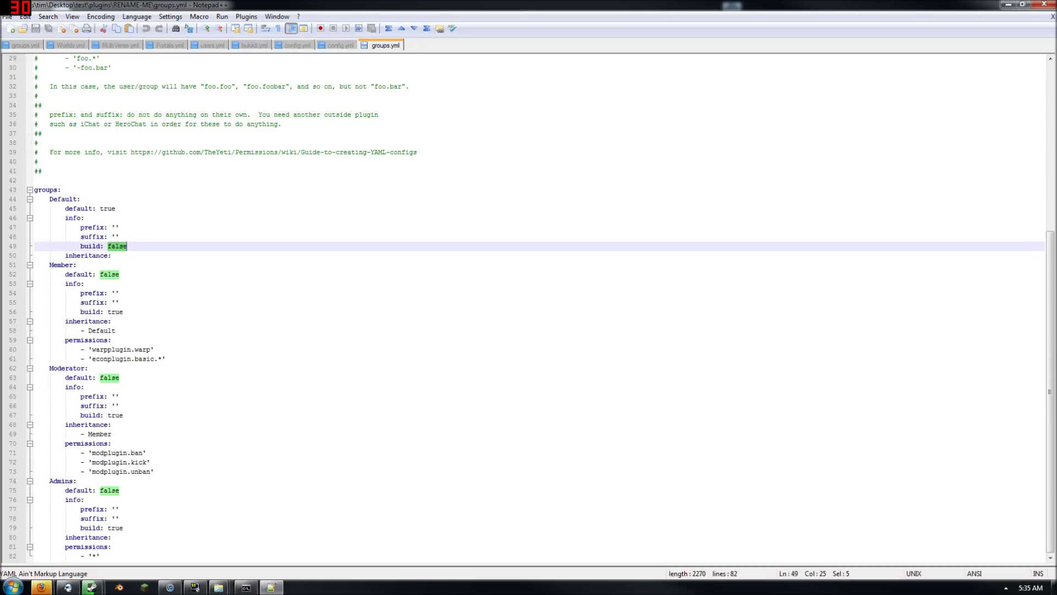
{"action": "type", "text": "true"}
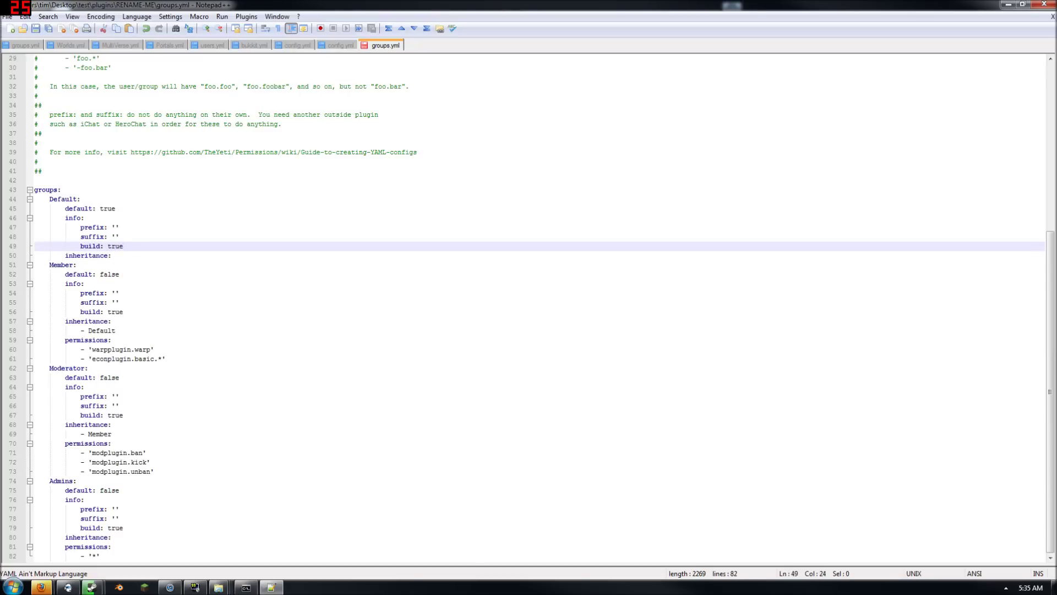
Add a permissions: line under the Default group's inheritance, then minimize Notepad++
{"action": "left_click", "coordinate": [112, 256]}
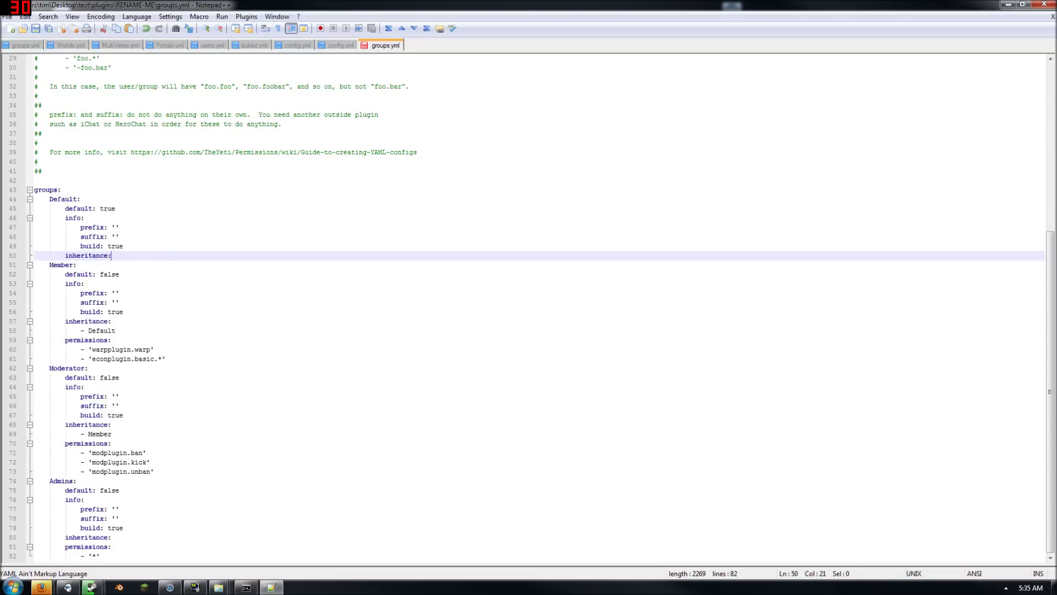
{"action": "key", "text": "Return"}
{"action": "type", "text": "permissions"}
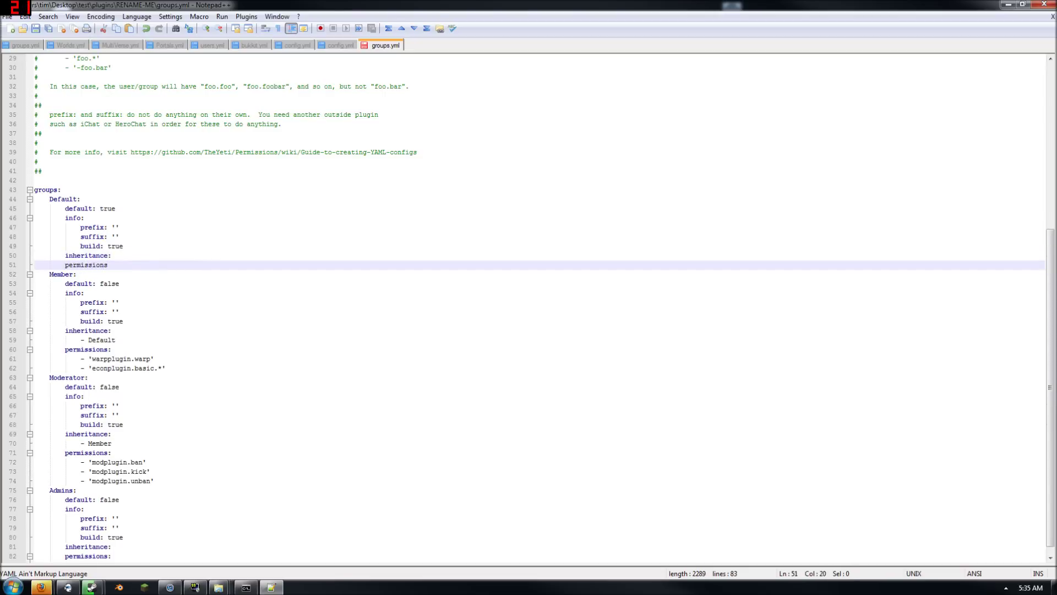
{"action": "type", "text": ":"}
{"action": "key", "text": "Return"}
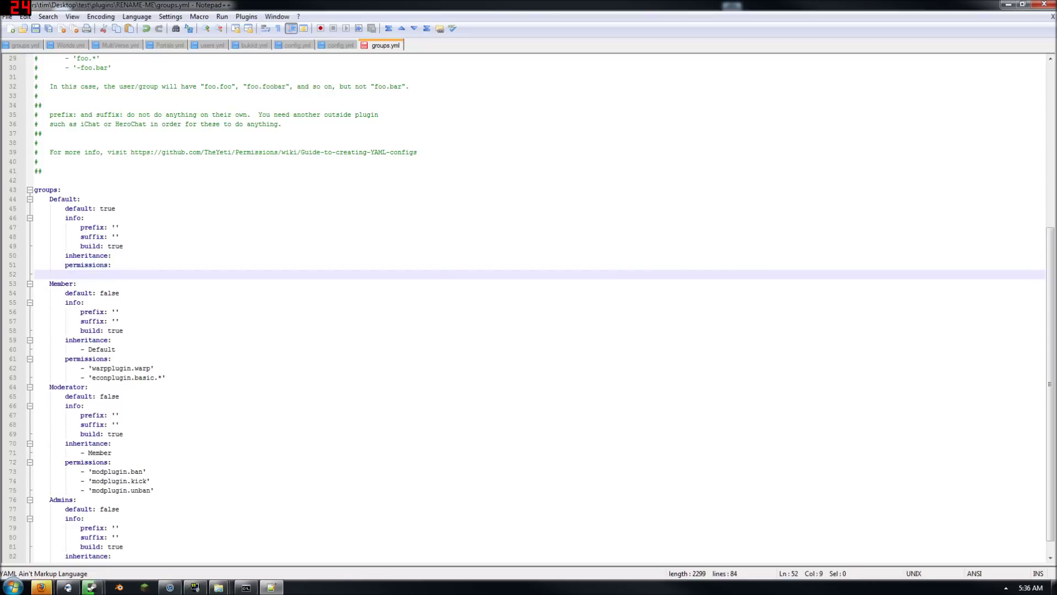
{"action": "left_click", "coordinate": [1009, 4]}
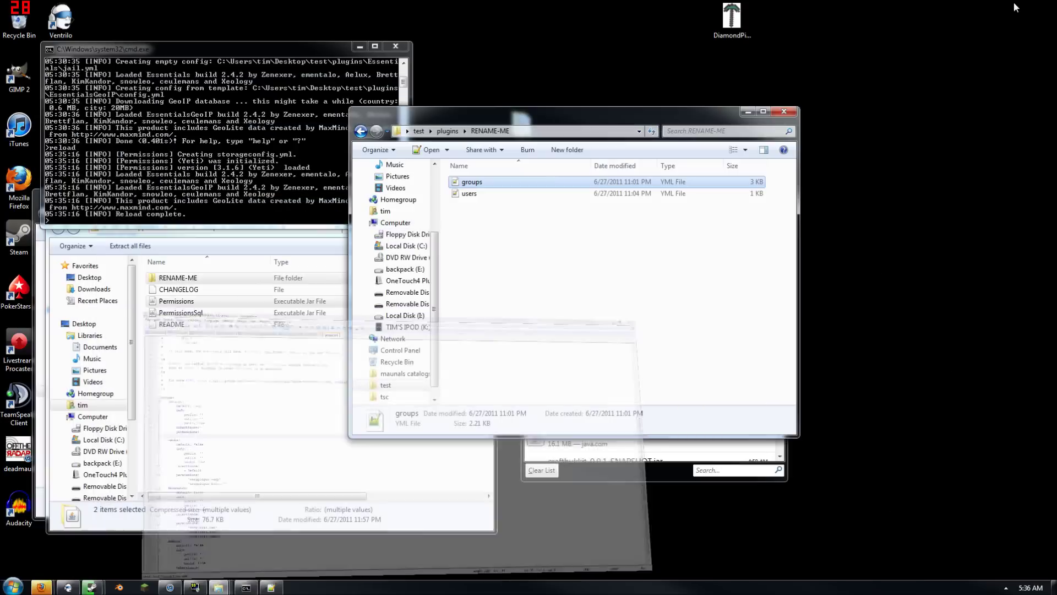
In Firefox, search the Bukkit plugin list for essentials and open the v2.4 thread
{"action": "mouse_move", "coordinate": [42, 587]}
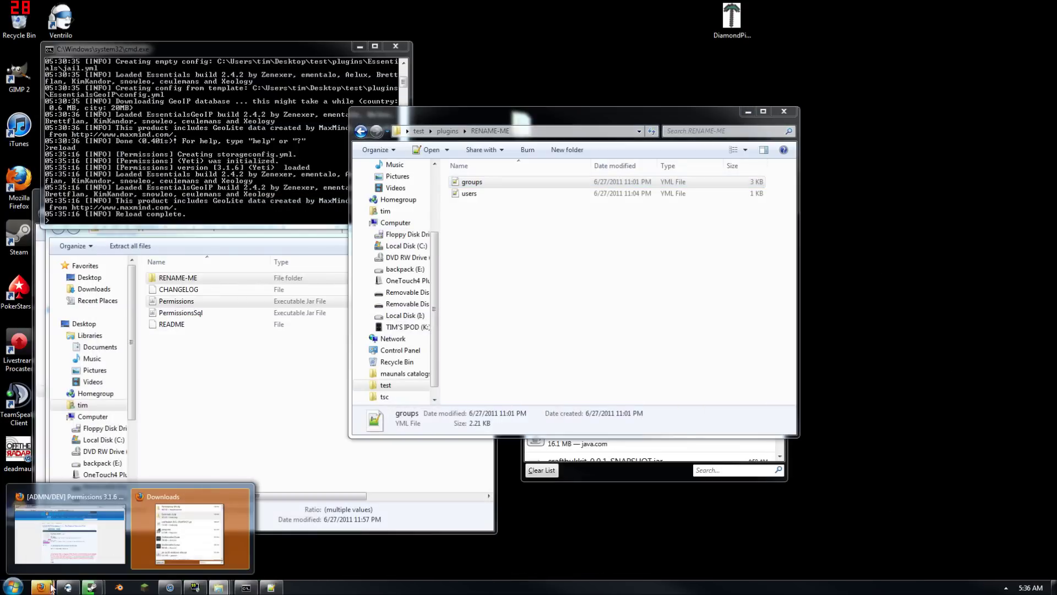
{"action": "left_click", "coordinate": [98, 555]}
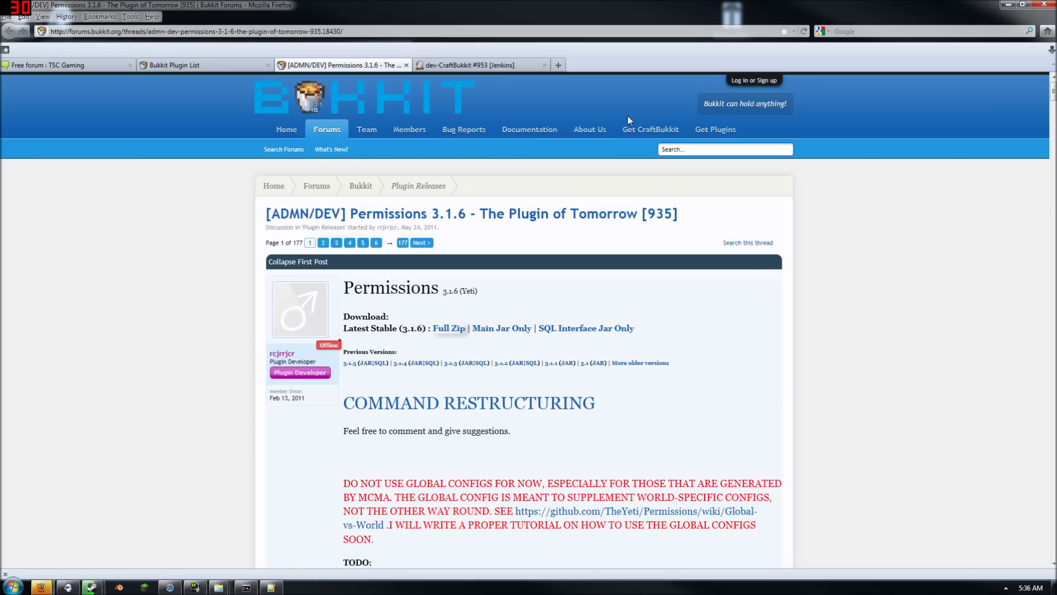
{"action": "left_click", "coordinate": [735, 130]}
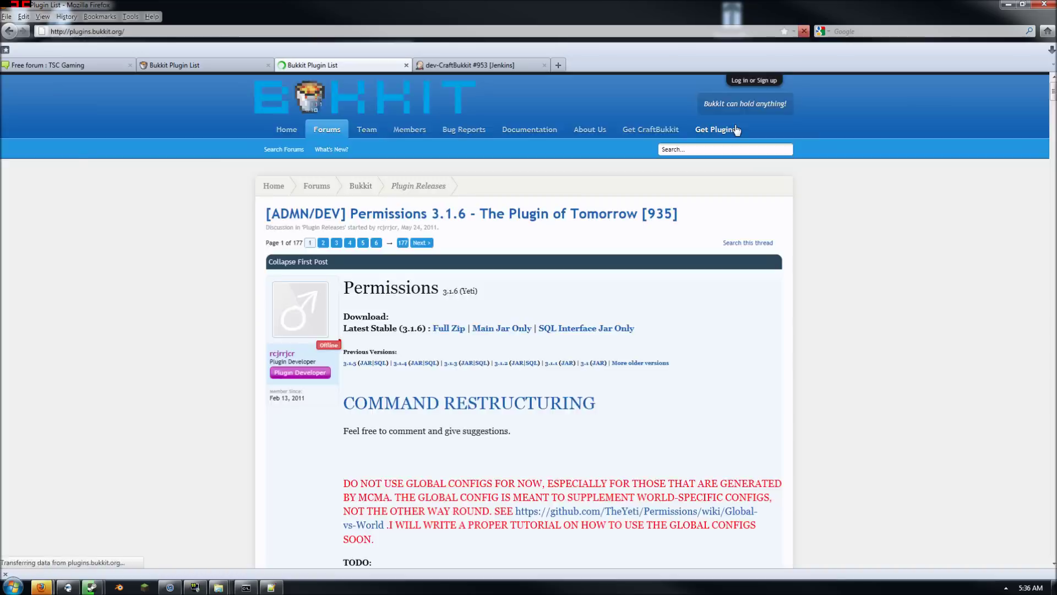
{"action": "type", "text": "es"}
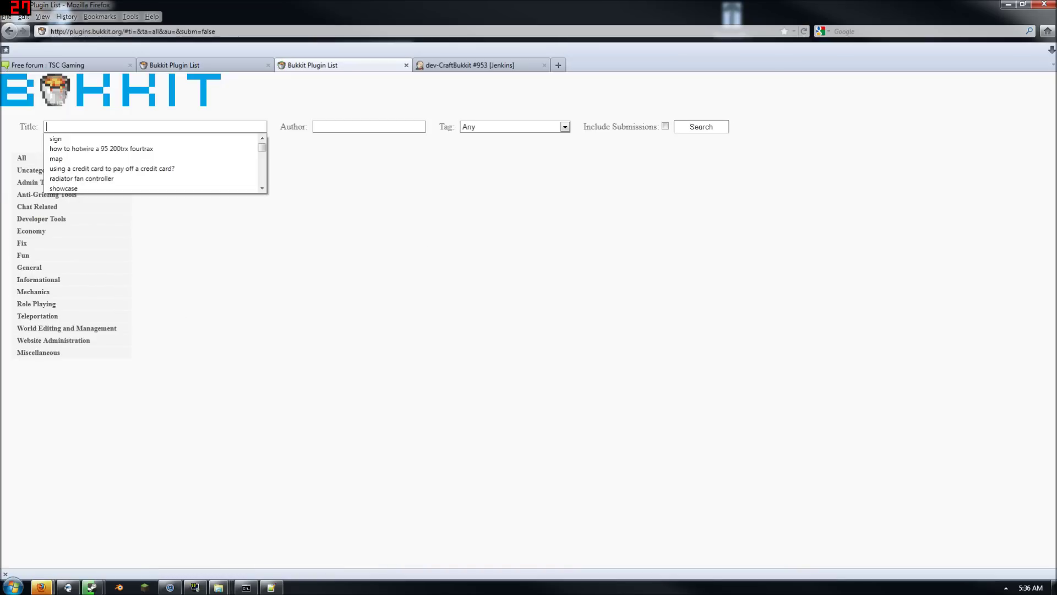
{"action": "type", "text": "s"}
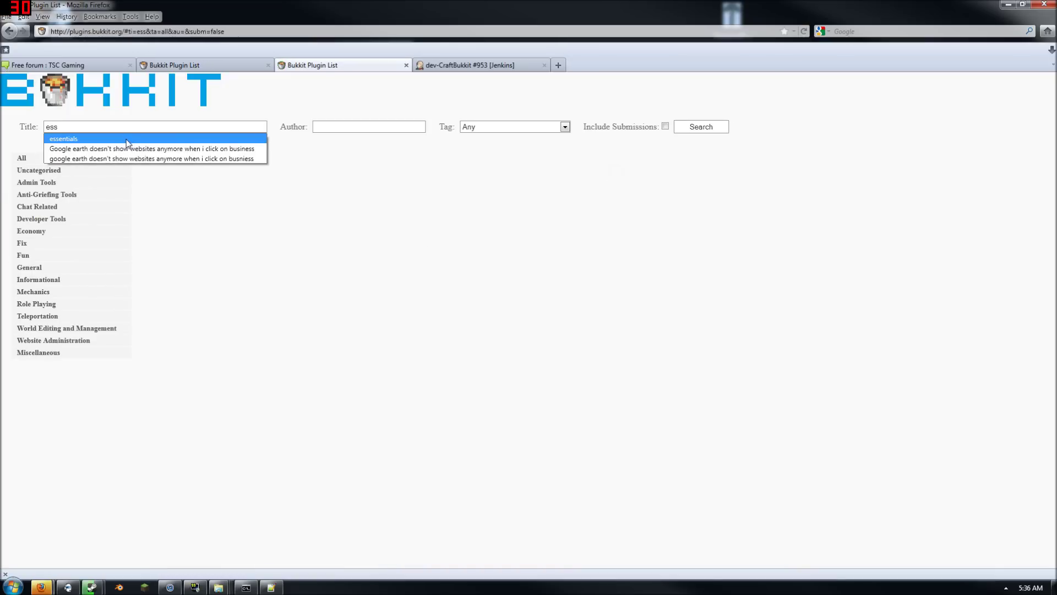
{"action": "left_click", "coordinate": [128, 139]}
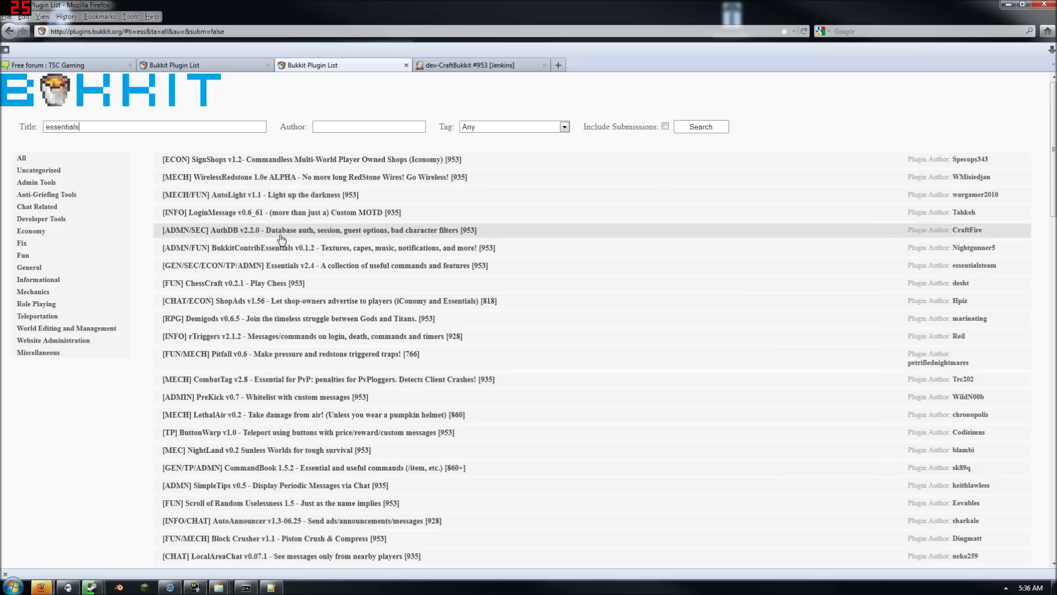
{"action": "left_click", "coordinate": [305, 266]}
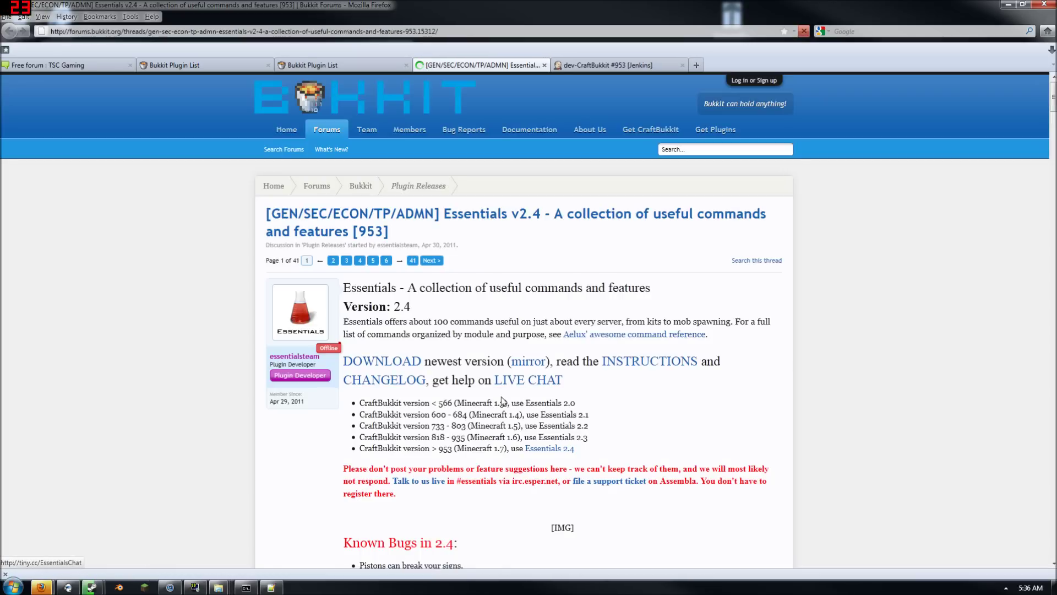
Find the command reference link in the thread and open the Essentials Command Reference
{"action": "scroll", "coordinate": [529, 330], "scroll_direction": "down", "scroll_amount": 2}
{"action": "scroll", "coordinate": [435, 375], "scroll_direction": "down", "scroll_amount": 5}
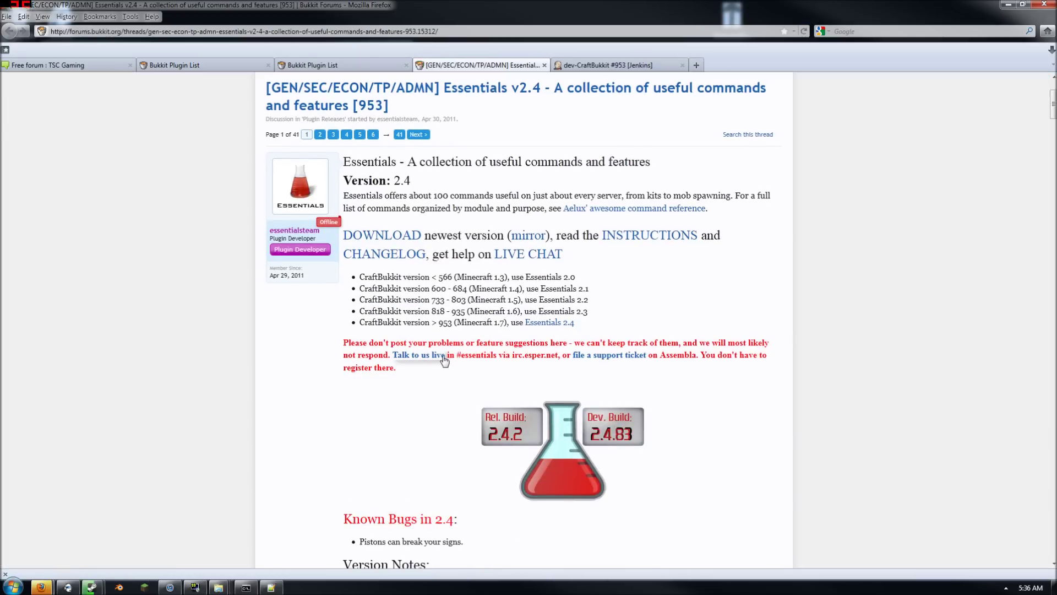
{"action": "scroll", "coordinate": [435, 379], "scroll_direction": "down", "scroll_amount": 15}
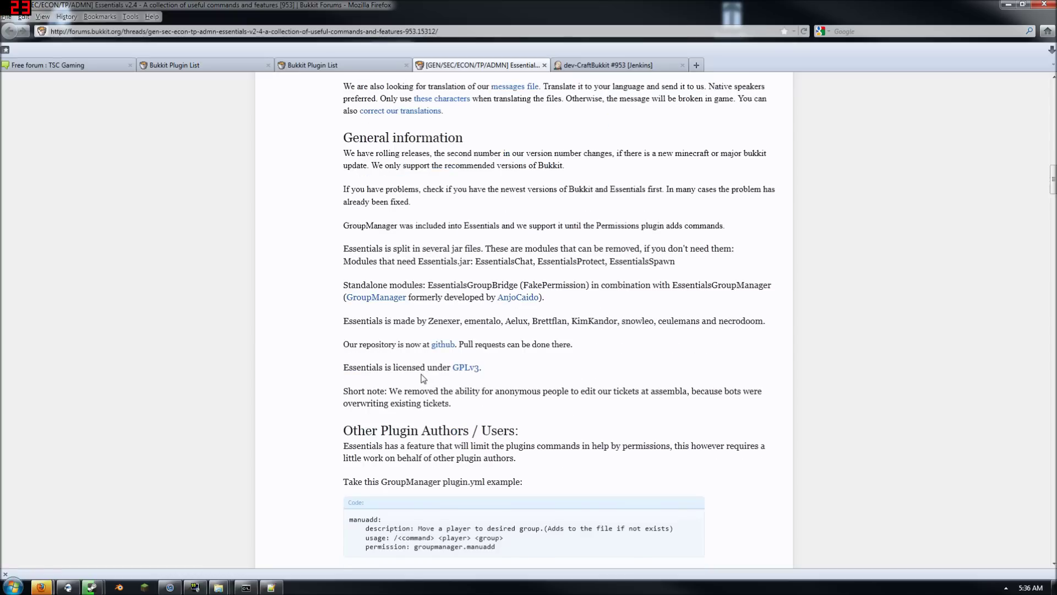
{"action": "scroll", "coordinate": [424, 378], "scroll_direction": "down", "scroll_amount": 1}
{"action": "key", "text": "ctrl+f"}
{"action": "type", "text": "comm"}
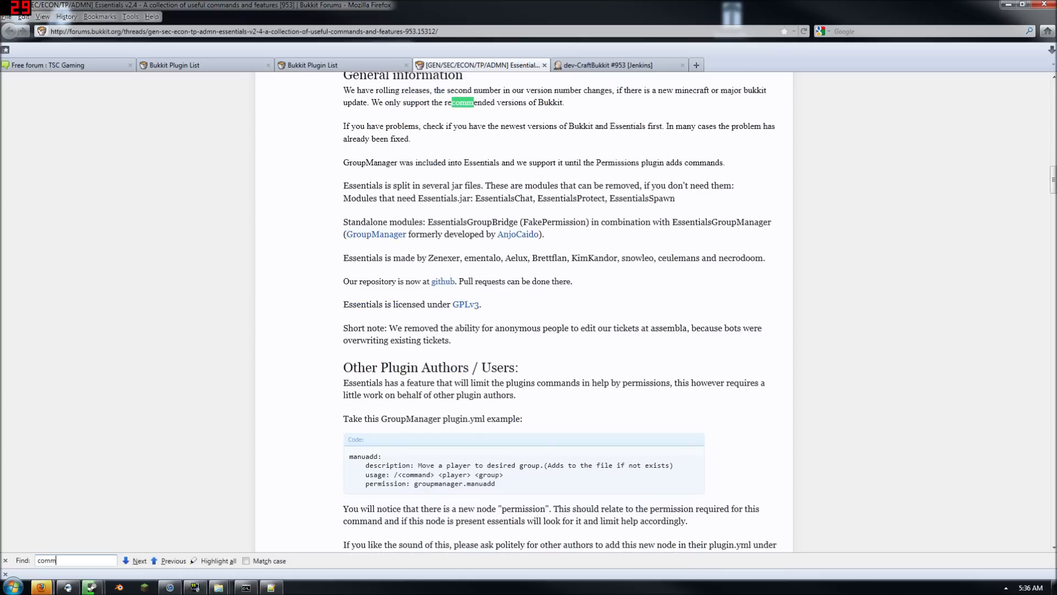
{"action": "type", "text": "ond"}
{"action": "scroll", "coordinate": [445, 379], "scroll_direction": "down", "scroll_amount": 11}
{"action": "scroll", "coordinate": [445, 379], "scroll_direction": "up", "scroll_amount": 18}
{"action": "scroll", "coordinate": [444, 378], "scroll_direction": "up", "scroll_amount": 10}
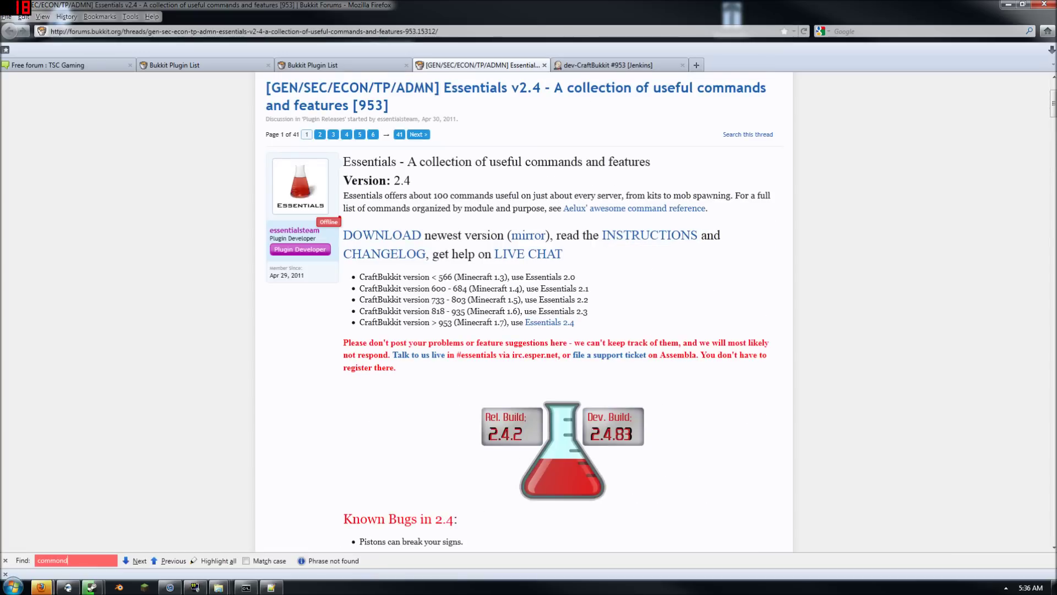
{"action": "left_click", "coordinate": [671, 209]}
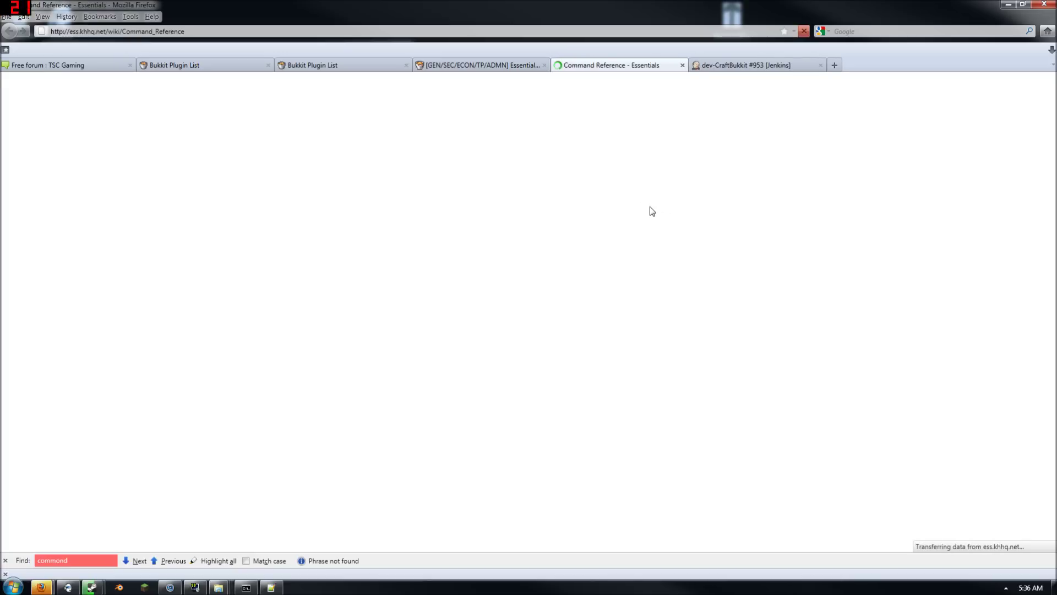
Expand bigtree, select its essentials.bigtree permission node, and minimize Firefox
{"action": "scroll", "coordinate": [230, 348], "scroll_direction": "down", "scroll_amount": 3}
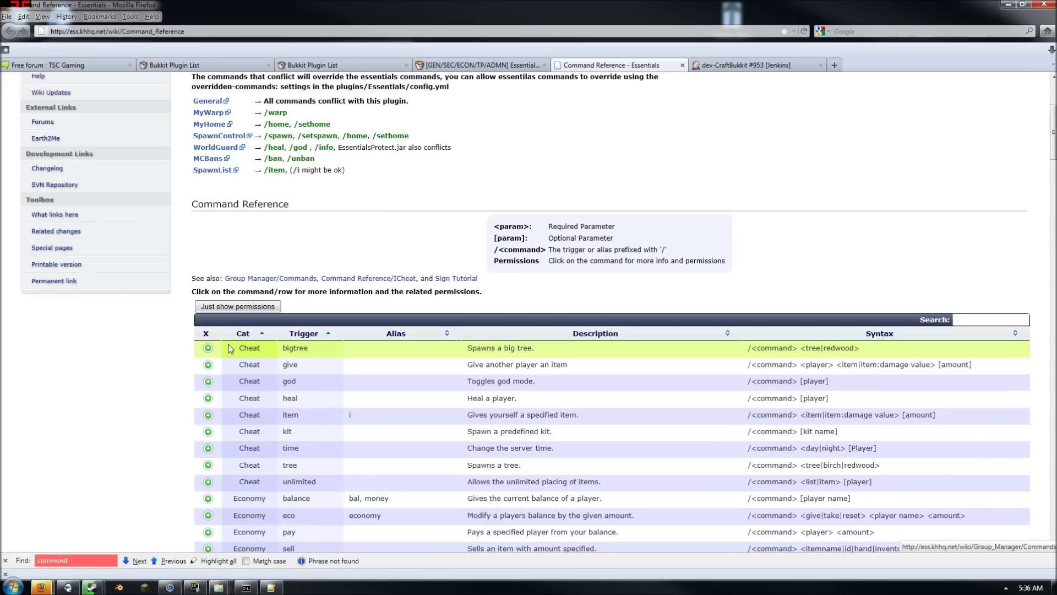
{"action": "scroll", "coordinate": [231, 348], "scroll_direction": "down", "scroll_amount": 5}
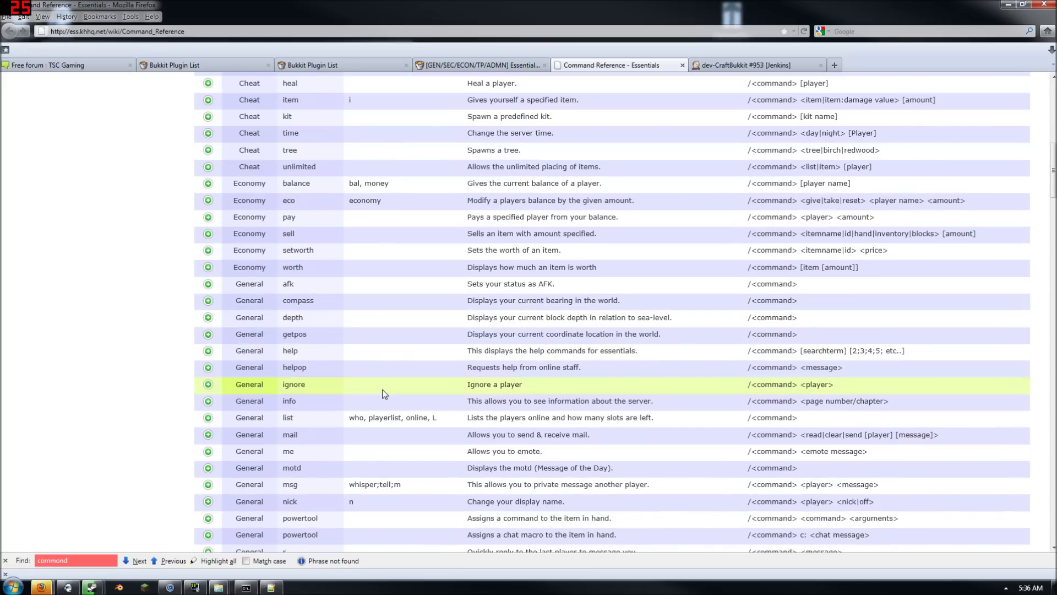
{"action": "scroll", "coordinate": [384, 393], "scroll_direction": "up", "scroll_amount": 3}
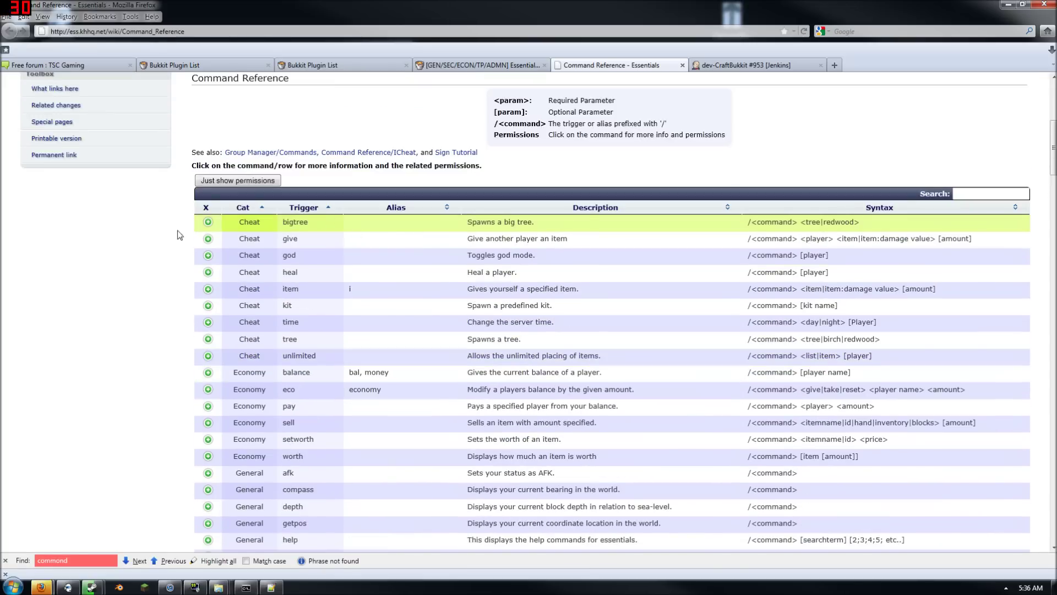
{"action": "left_click", "coordinate": [208, 222]}
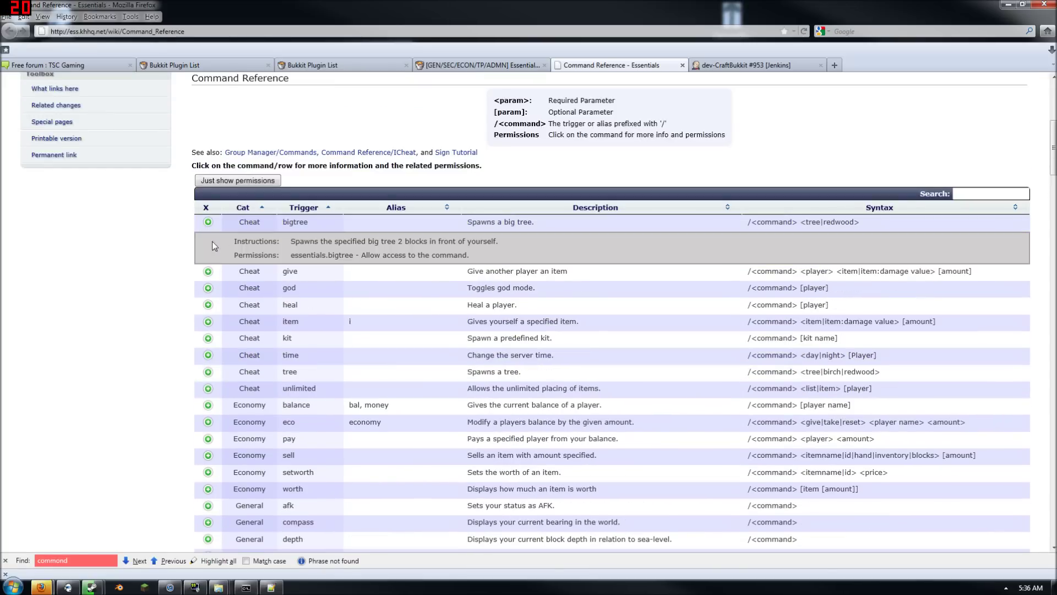
{"action": "left_click_drag", "start_coordinate": [291, 255], "coordinate": [353, 256]}
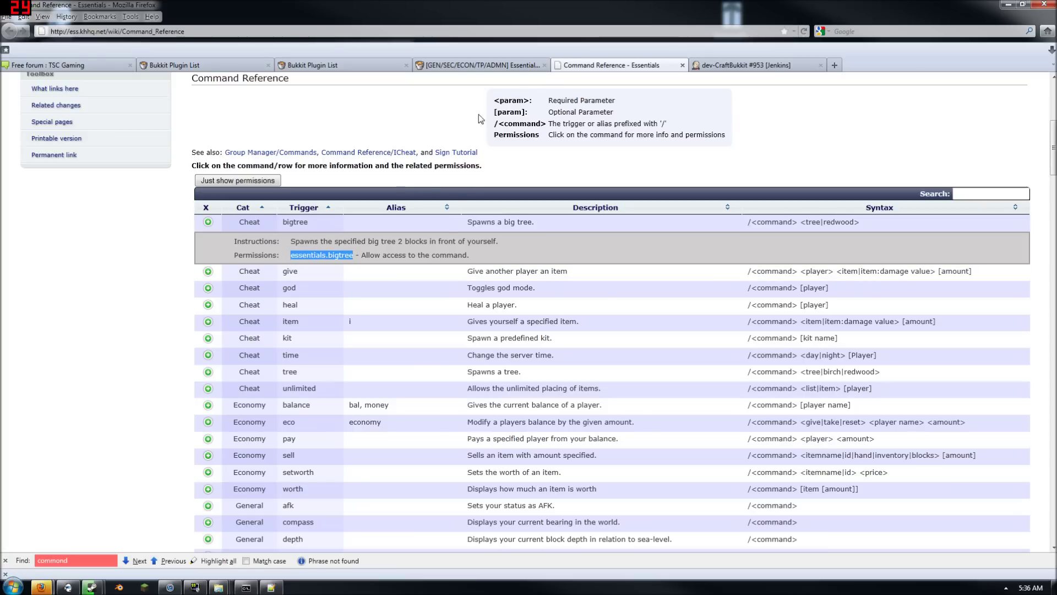
{"action": "left_click", "coordinate": [494, 66]}
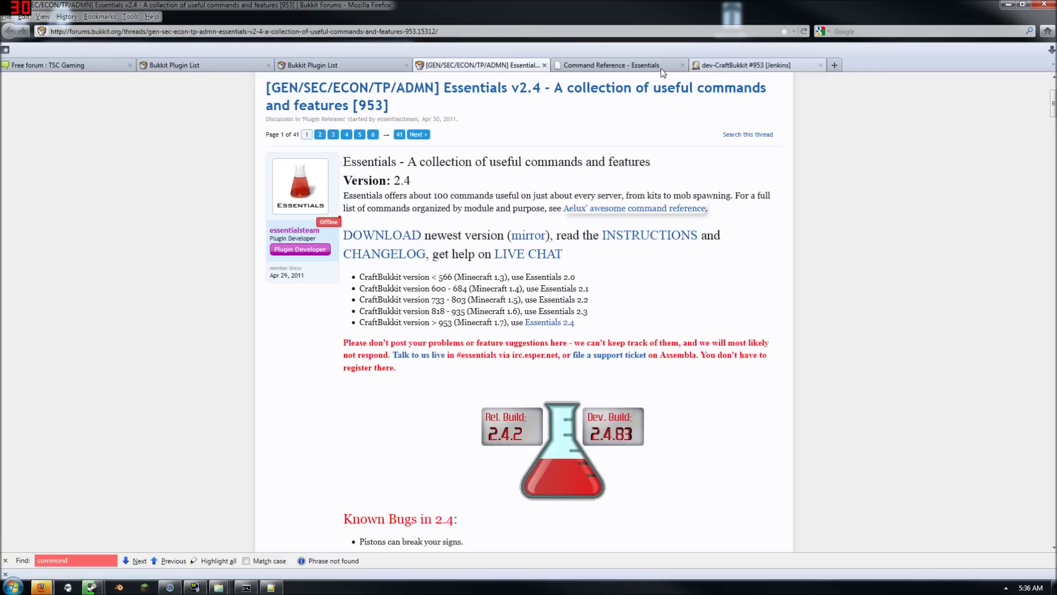
{"action": "left_click", "coordinate": [636, 71]}
{"action": "left_click", "coordinate": [1009, 5]}
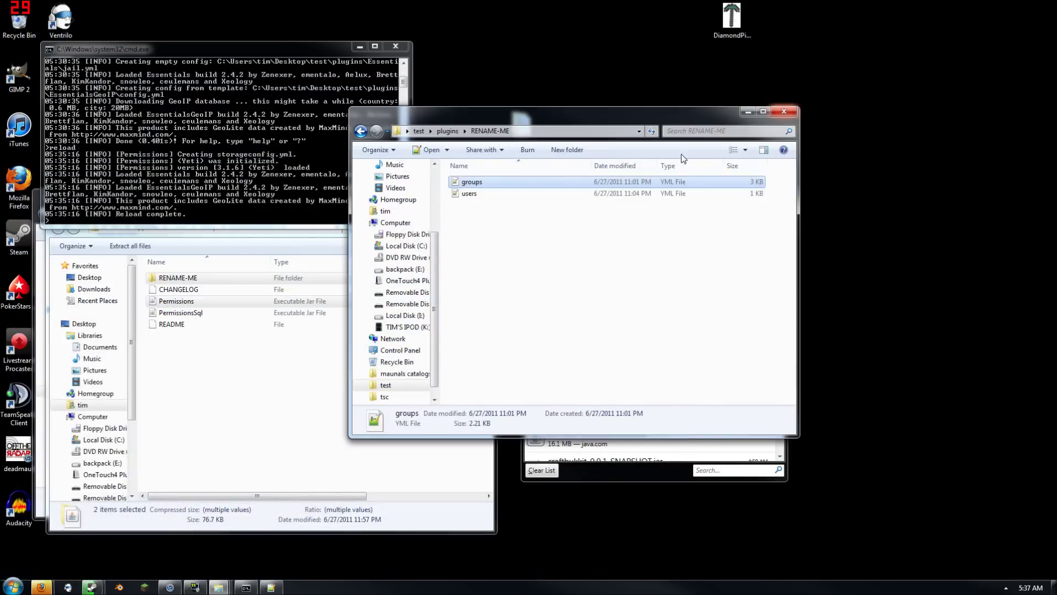
Add '- essentials.bigtree' under Default in groups.yml and compare it with the tsc server's groups.yml
{"action": "double_click", "coordinate": [477, 185]}
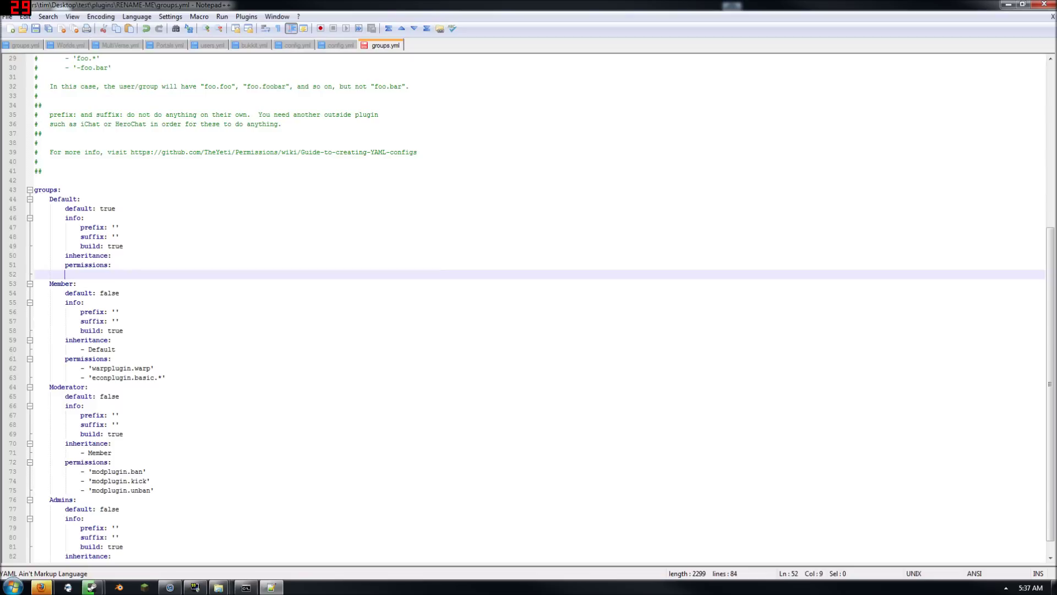
{"action": "type", "text": "- 'essentials.bigtree"}
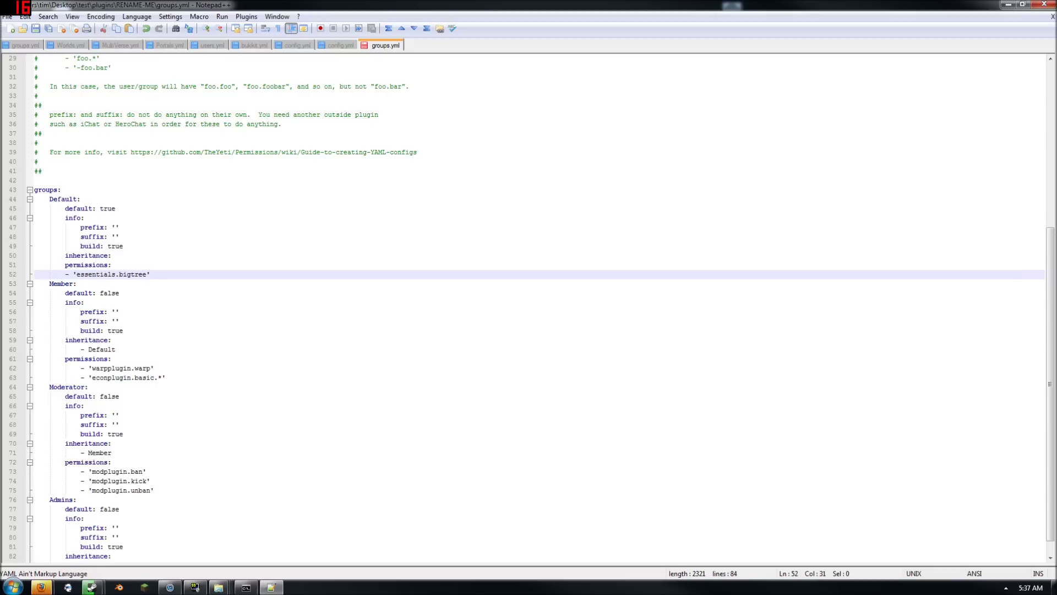
{"action": "left_click", "coordinate": [14, 48]}
{"action": "key", "text": "ctrl+a"}
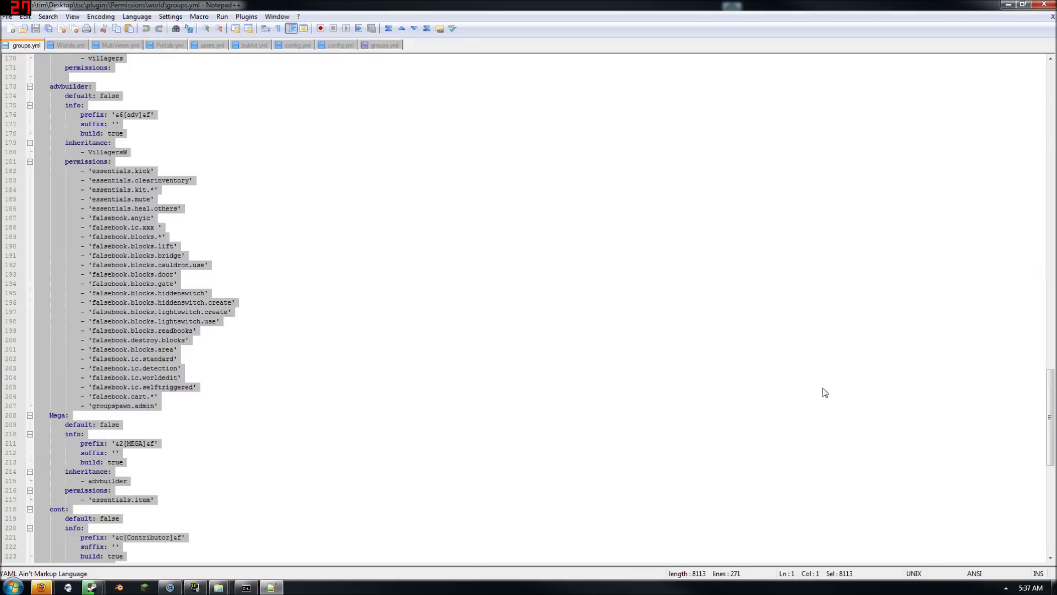
{"action": "left_click", "coordinate": [1035, 418]}
{"action": "scroll", "coordinate": [529, 309], "scroll_direction": "up", "scroll_amount": 20}
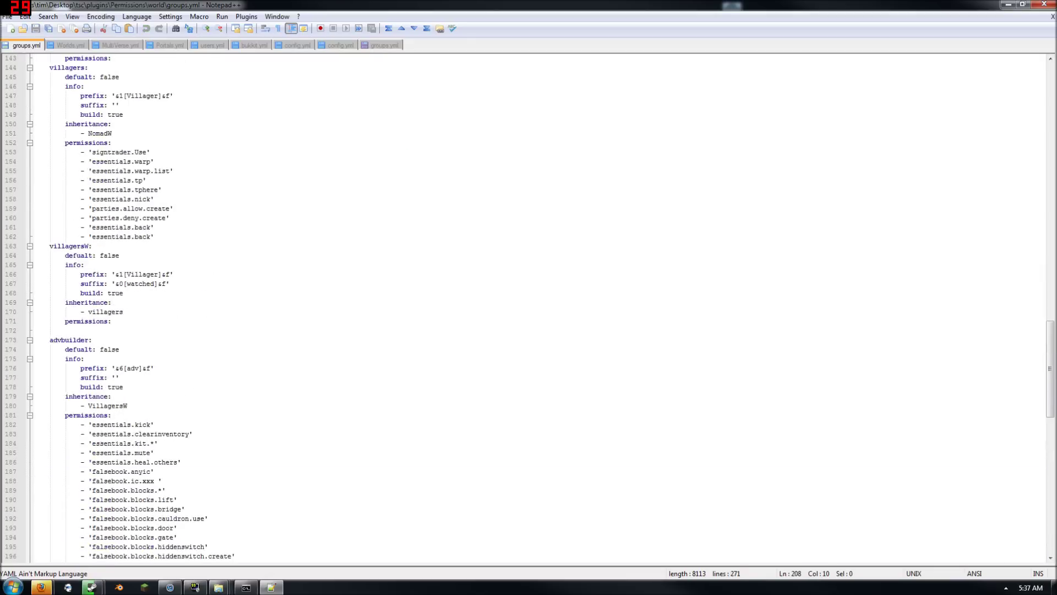
{"action": "scroll", "coordinate": [529, 308], "scroll_direction": "up", "scroll_amount": 6}
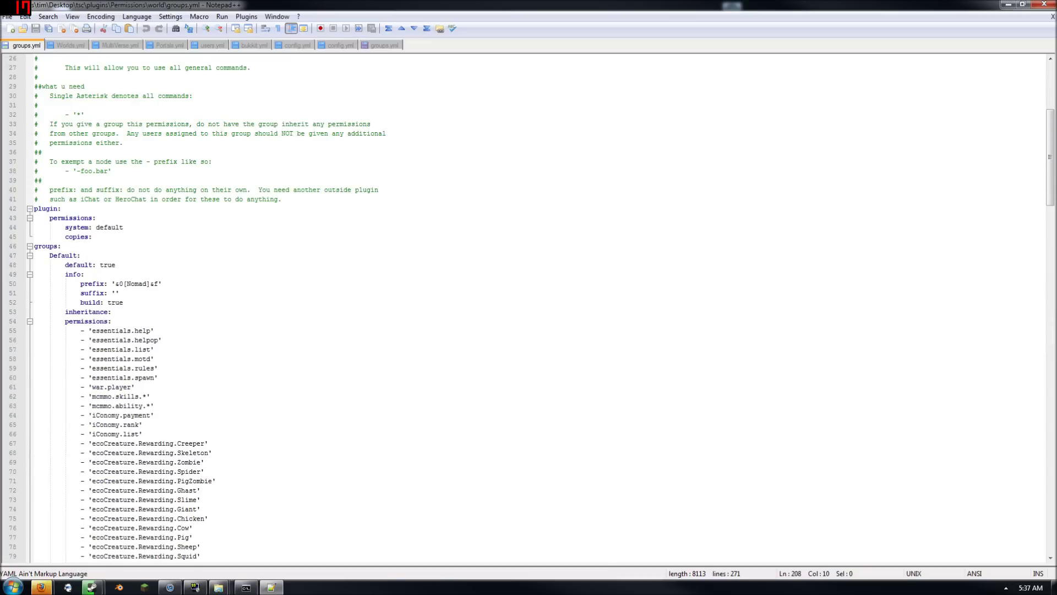
{"action": "scroll", "coordinate": [528, 308], "scroll_direction": "down", "scroll_amount": 20}
{"action": "scroll", "coordinate": [529, 309], "scroll_direction": "down", "scroll_amount": 20}
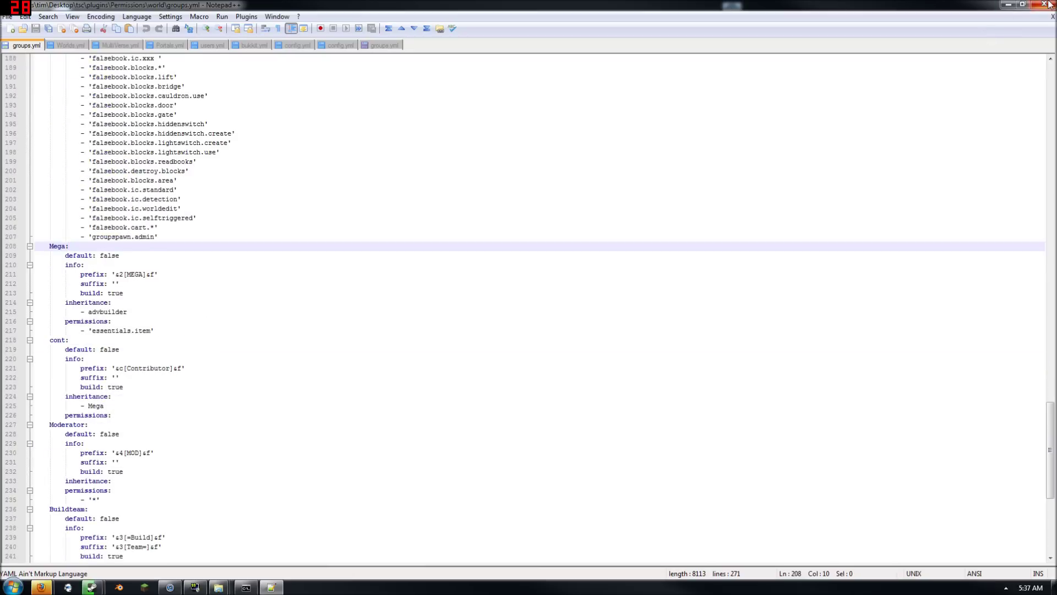
Close all documents without saving, then open RENAME-ME's users.yml
{"action": "left_click", "coordinate": [1044, 4]}
{"action": "left_click", "coordinate": [581, 332]}
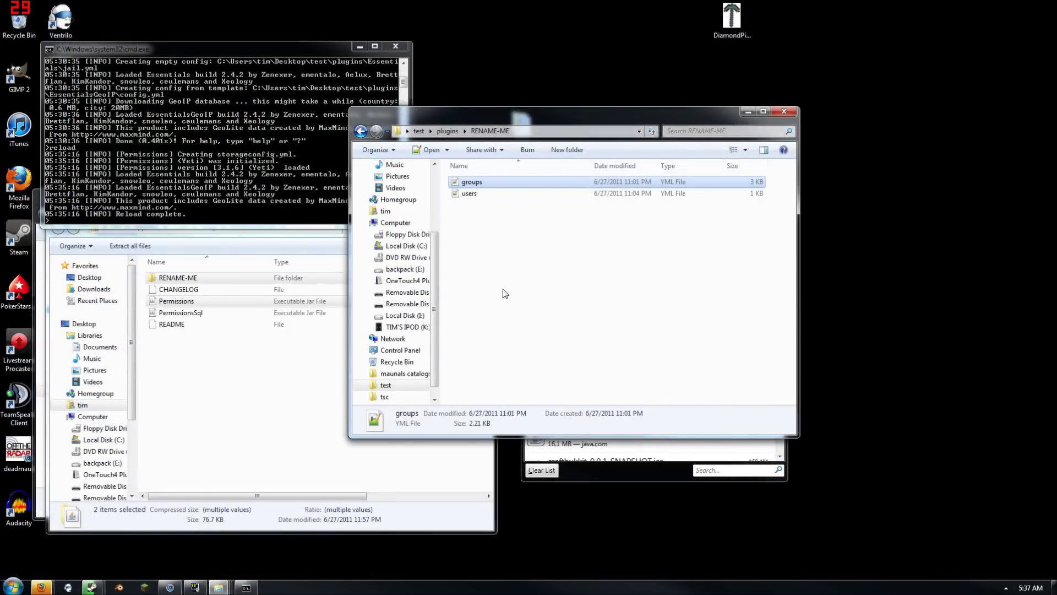
{"action": "double_click", "coordinate": [499, 194]}
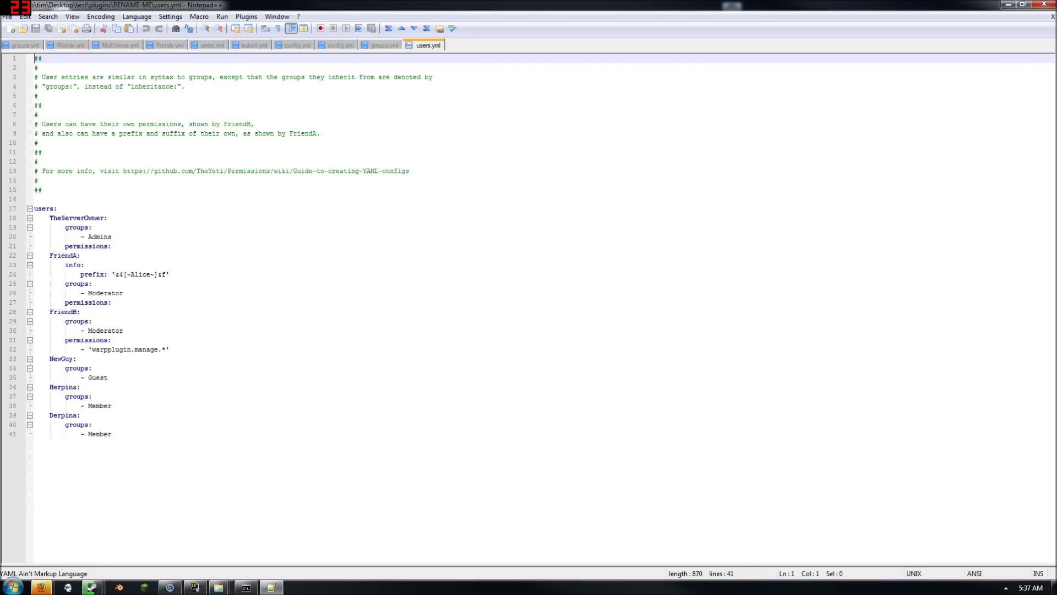
Replace FriendA's Moderator group on line 26 with member, checking names against groups.yml, then close Notepad++
{"action": "double_click", "coordinate": [110, 295]}
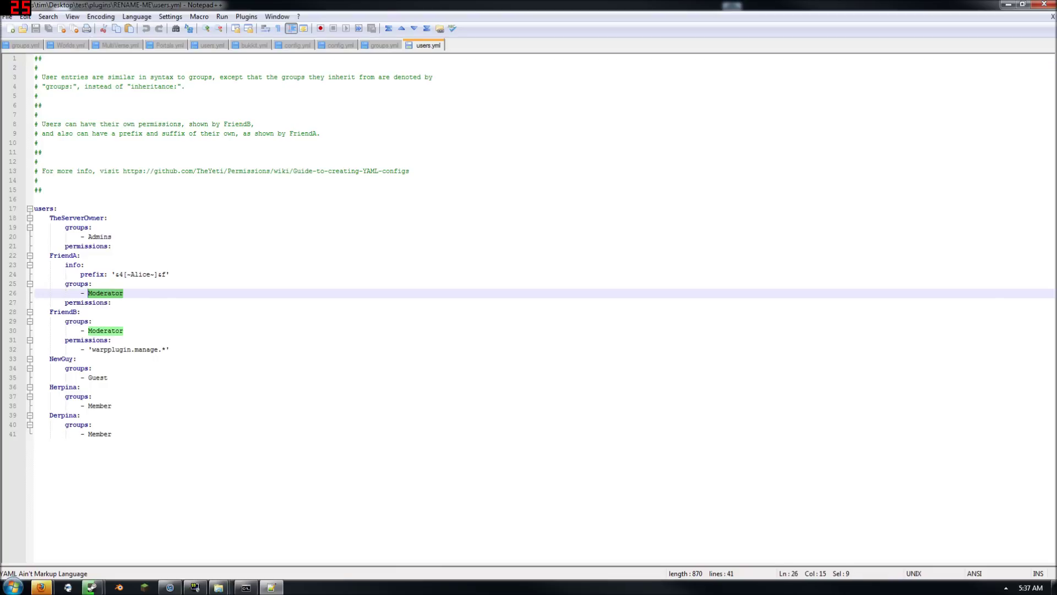
{"action": "left_click", "coordinate": [387, 48]}
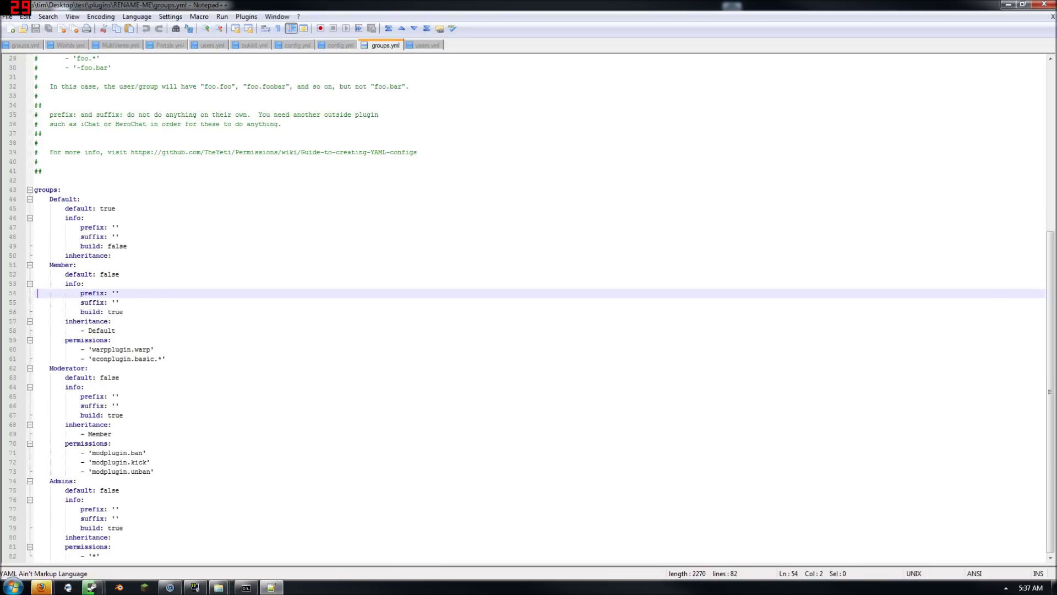
{"action": "left_click", "coordinate": [416, 49]}
{"action": "type", "text": "F"}
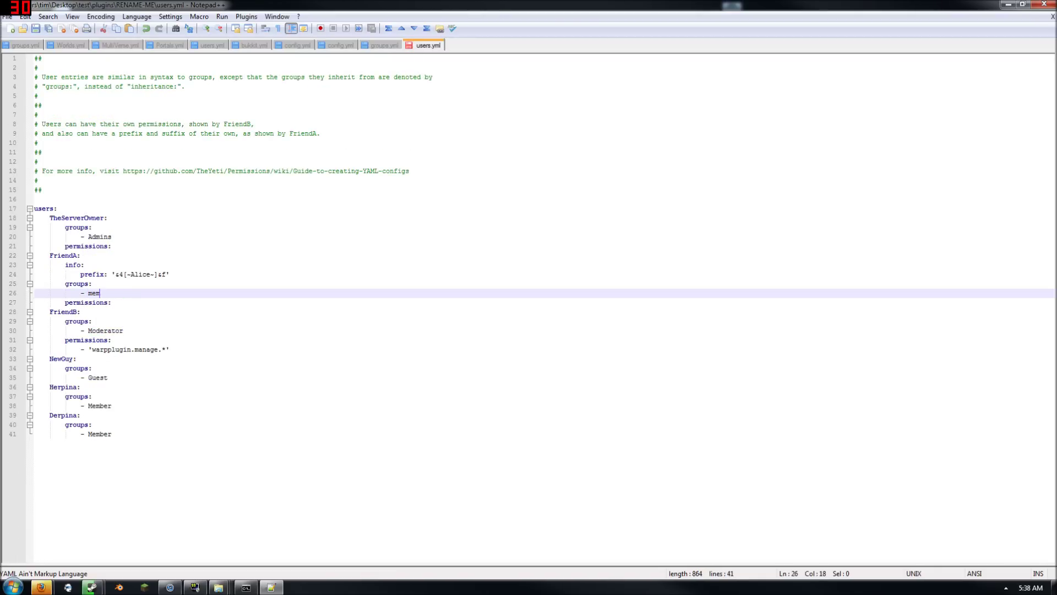
{"action": "left_click", "coordinate": [398, 48]}
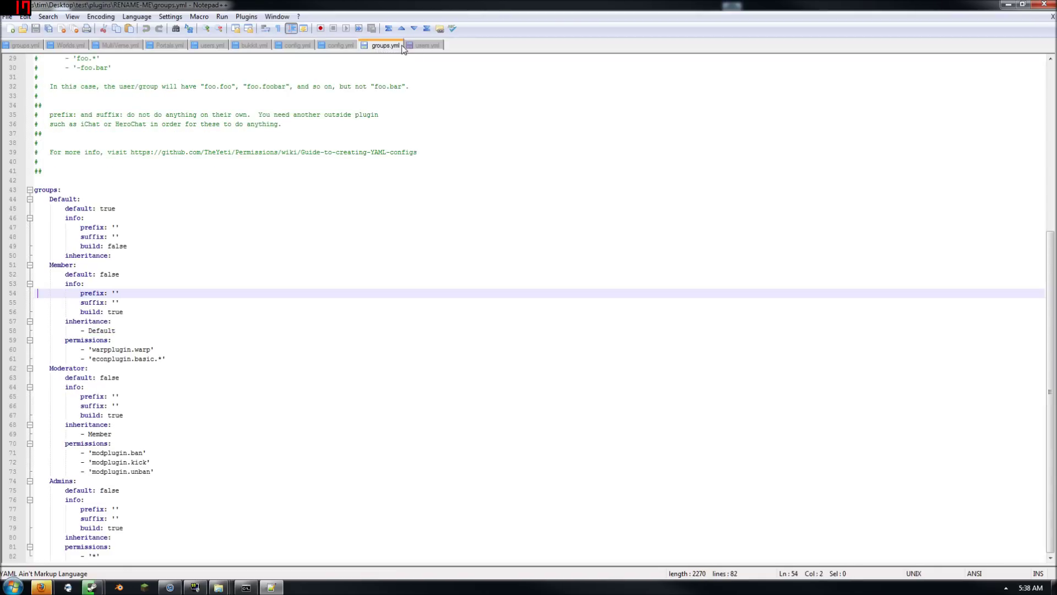
{"action": "left_click", "coordinate": [421, 47]}
{"action": "type", "text": "embers"}
{"action": "left_click", "coordinate": [379, 44]}
{"action": "left_click", "coordinate": [423, 45]}
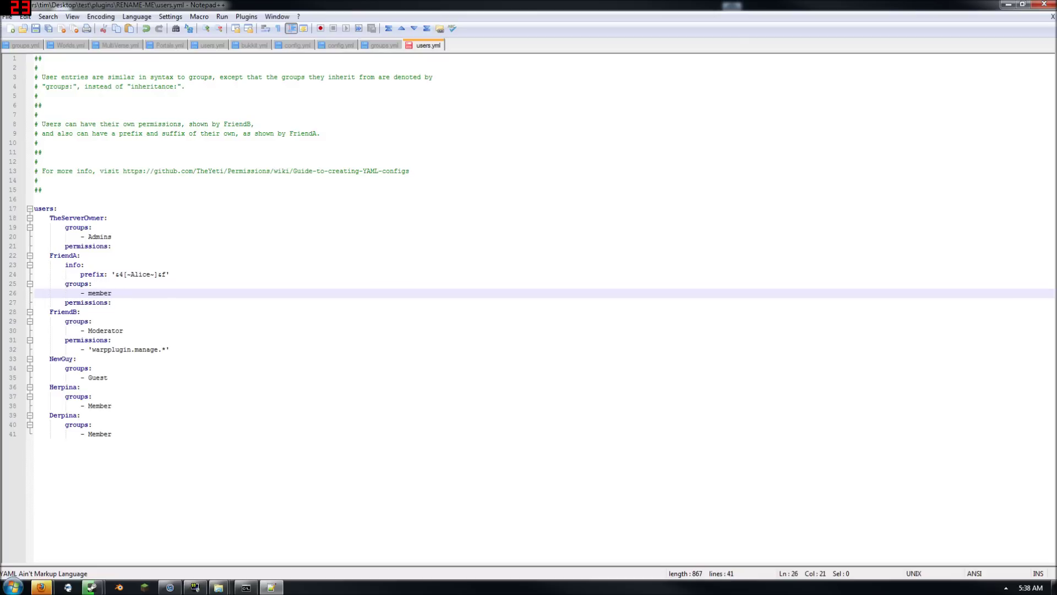
{"action": "left_click", "coordinate": [1044, 4]}
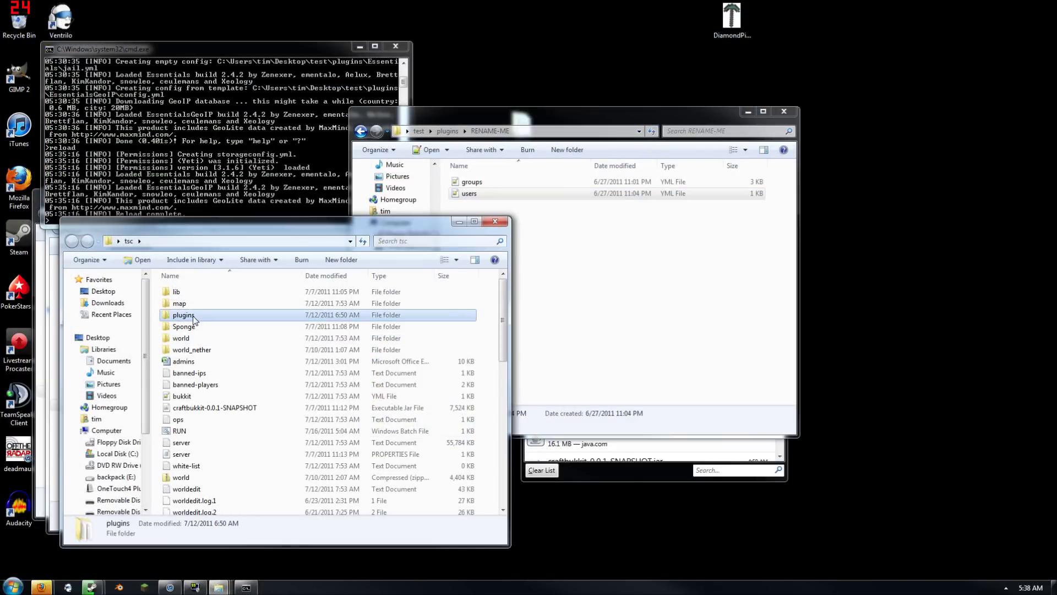
Move groups and users from tsc\plugins\Permissions\world into RENAME-ME, replacing the existing files
{"action": "double_click", "coordinate": [221, 315]}
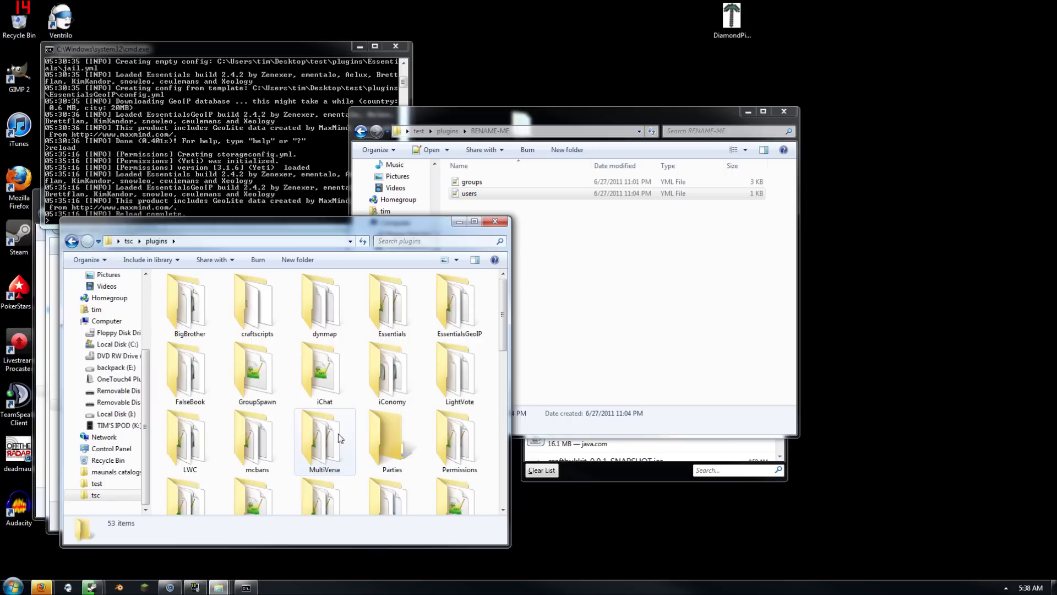
{"action": "double_click", "coordinate": [455, 446]}
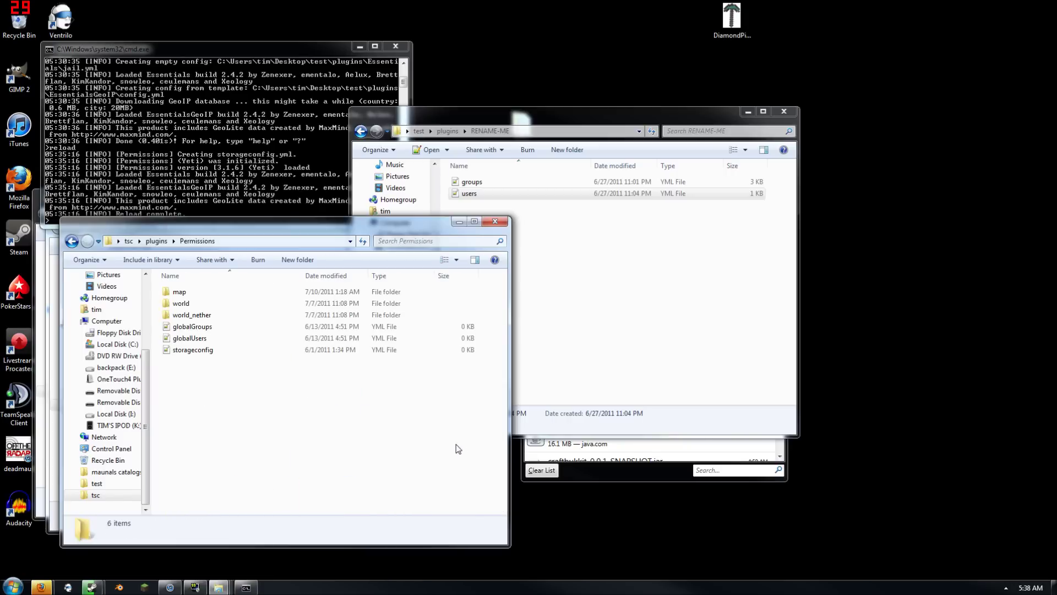
{"action": "double_click", "coordinate": [193, 306]}
{"action": "left_click_drag", "start_coordinate": [195, 340], "coordinate": [677, 332]}
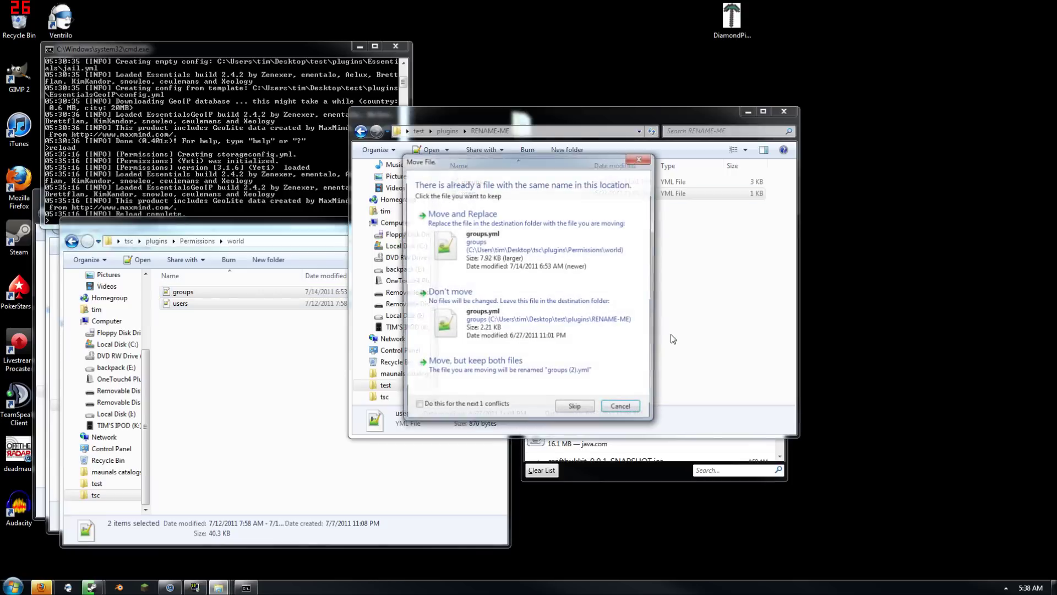
{"action": "left_click", "coordinate": [512, 267]}
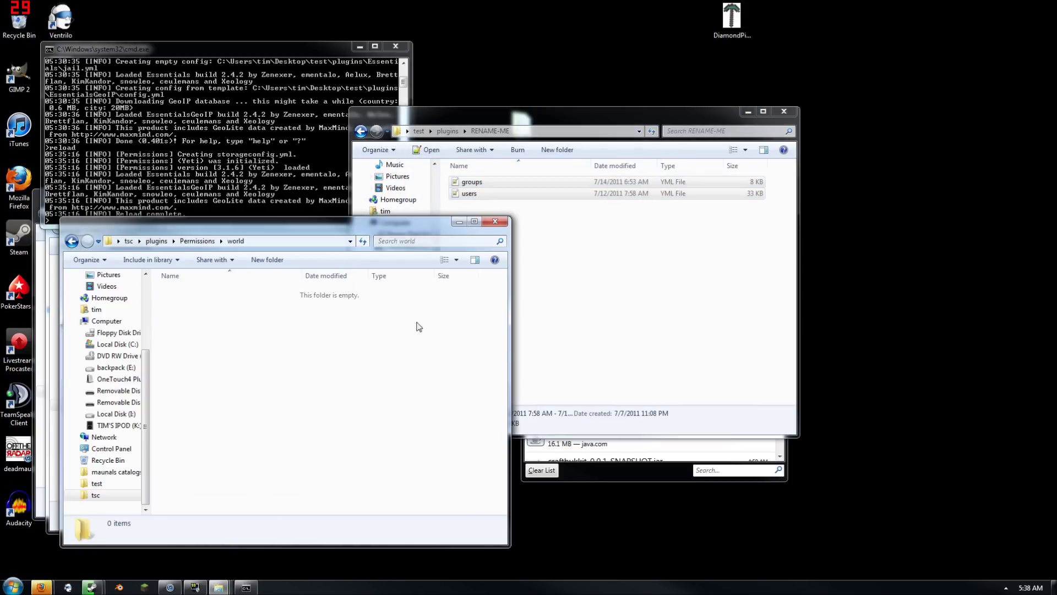
Close the emptied world folder, Permissions-bin and Essentials-2 archive windows
{"action": "left_click", "coordinate": [505, 221]}
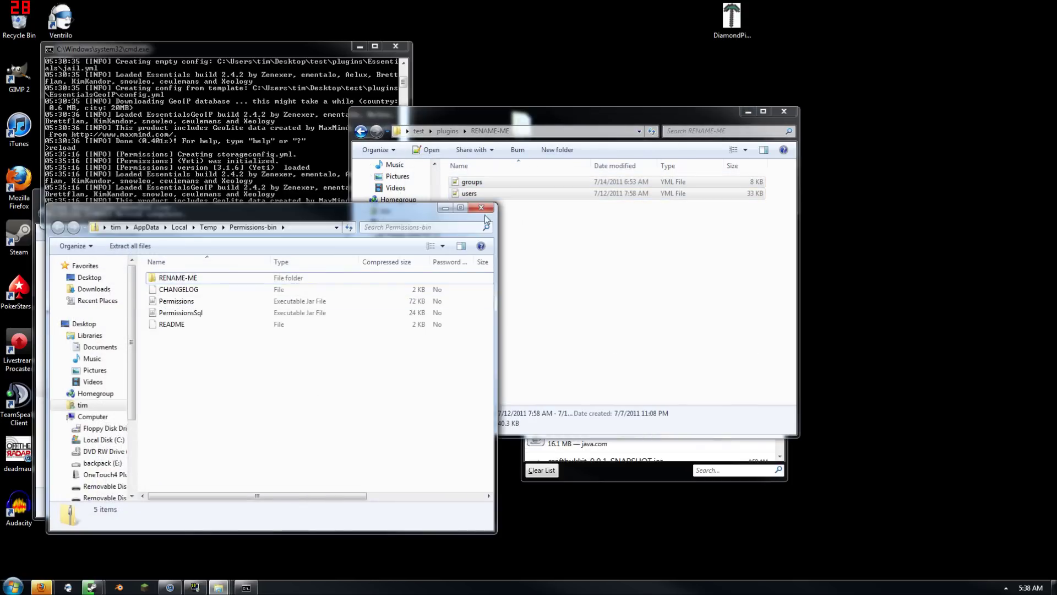
{"action": "left_click", "coordinate": [486, 211]}
{"action": "left_click", "coordinate": [313, 435]}
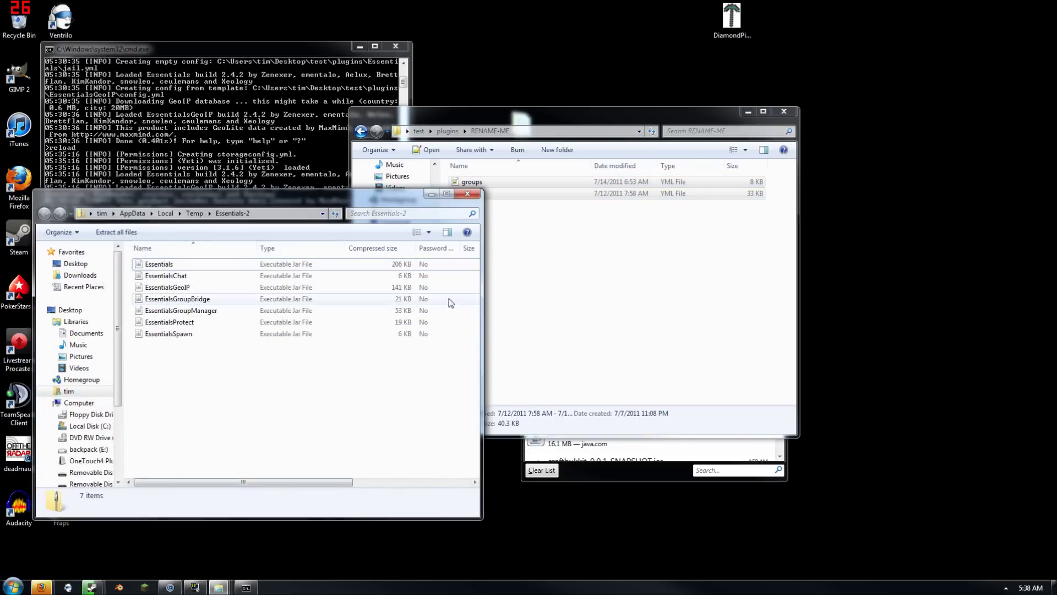
{"action": "left_click", "coordinate": [468, 194]}
Run reload in the server console
{"action": "left_click", "coordinate": [231, 177]}
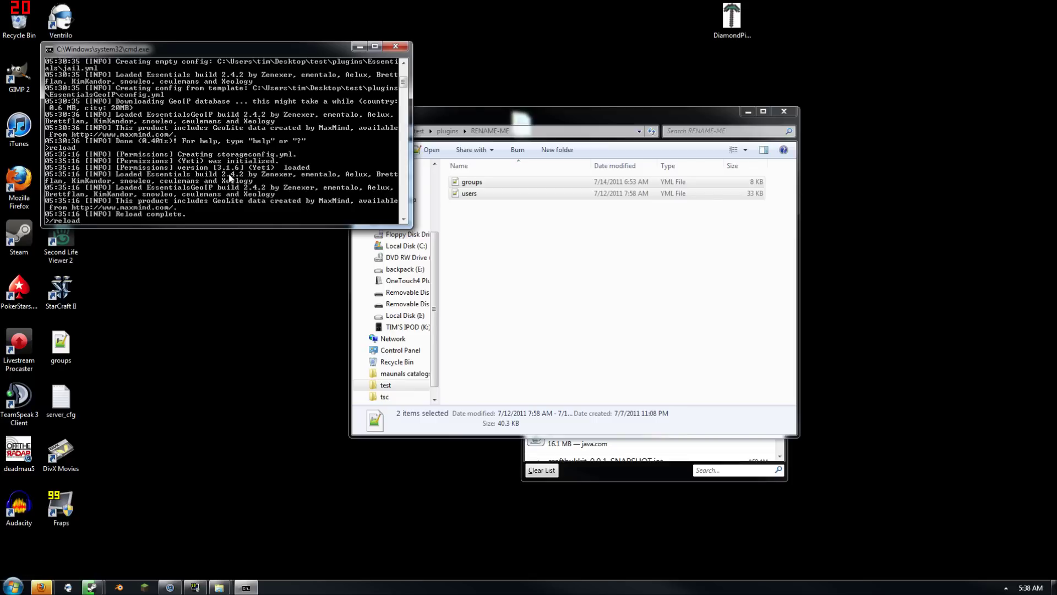
{"action": "key", "text": "Return"}
{"action": "type", "text": "reload"}
{"action": "key", "text": "Return"}
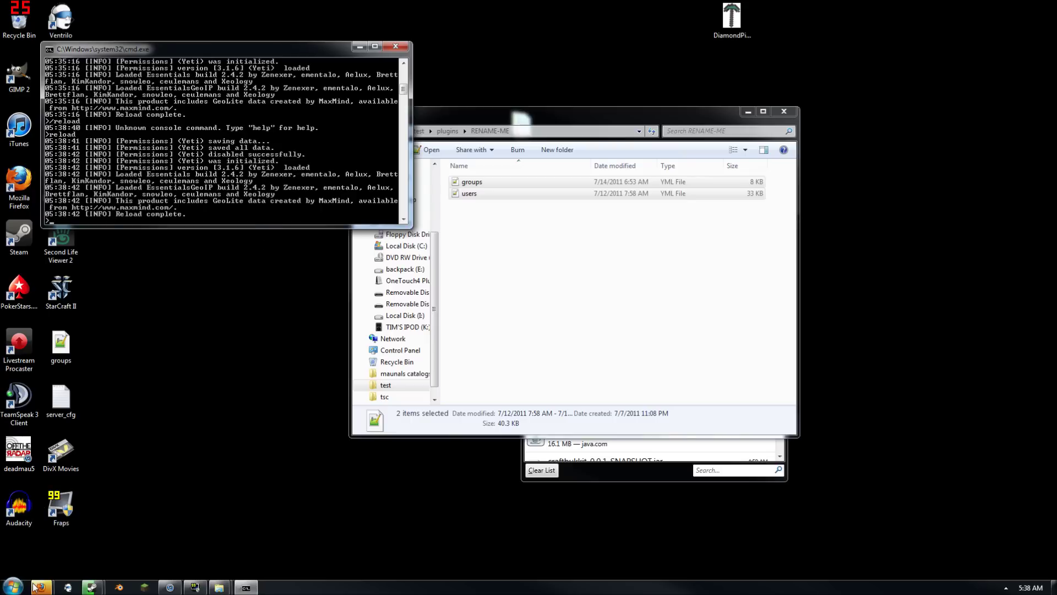
Go from the Essentials thread in Firefox to the Bukkit plugin list
{"action": "mouse_move", "coordinate": [35, 587]}
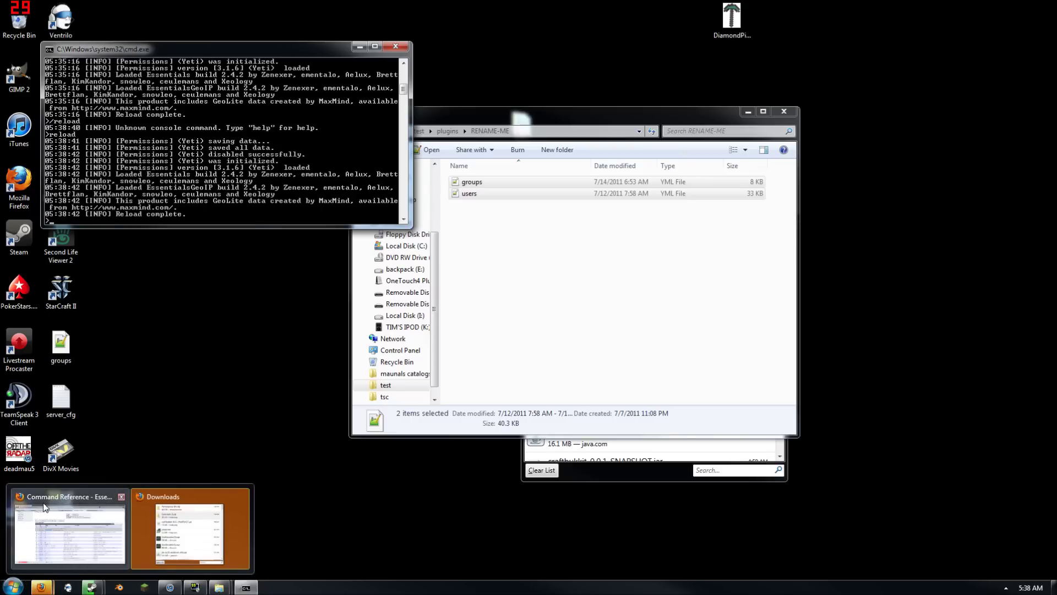
{"action": "left_click", "coordinate": [48, 503]}
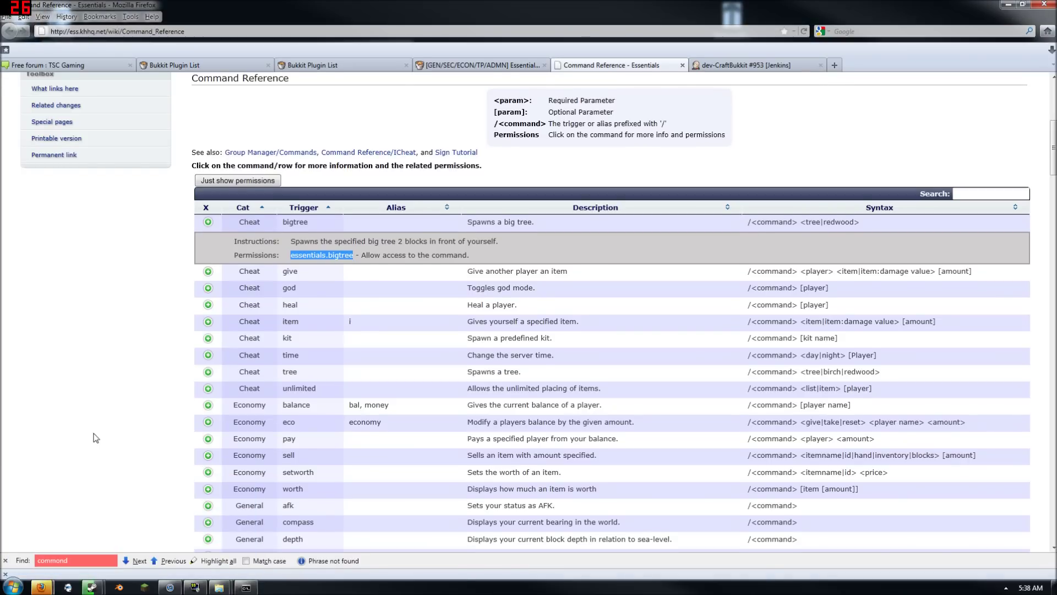
{"action": "left_click", "coordinate": [512, 66]}
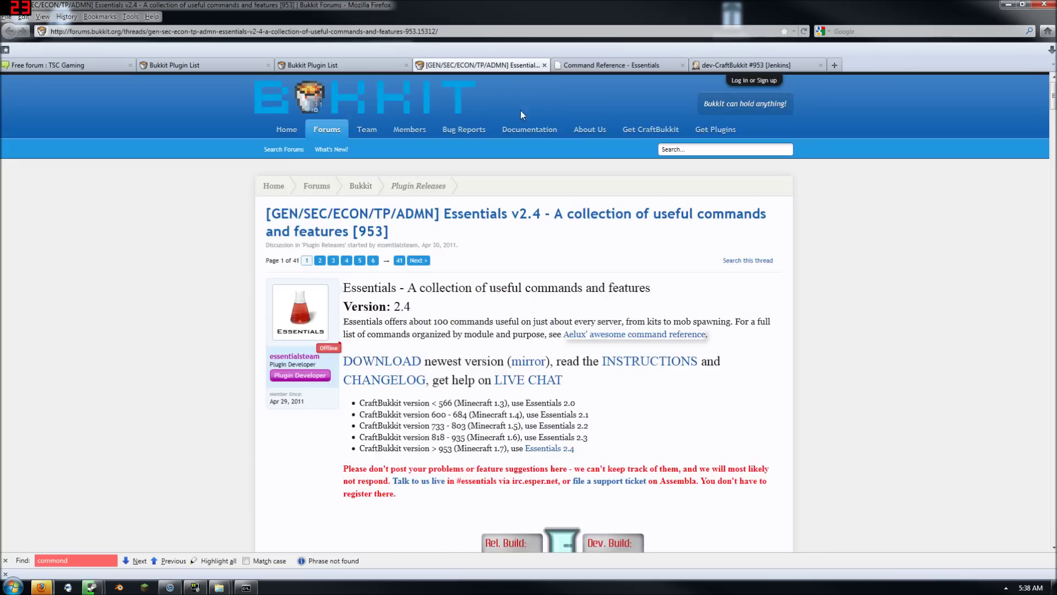
{"action": "left_click", "coordinate": [723, 135]}
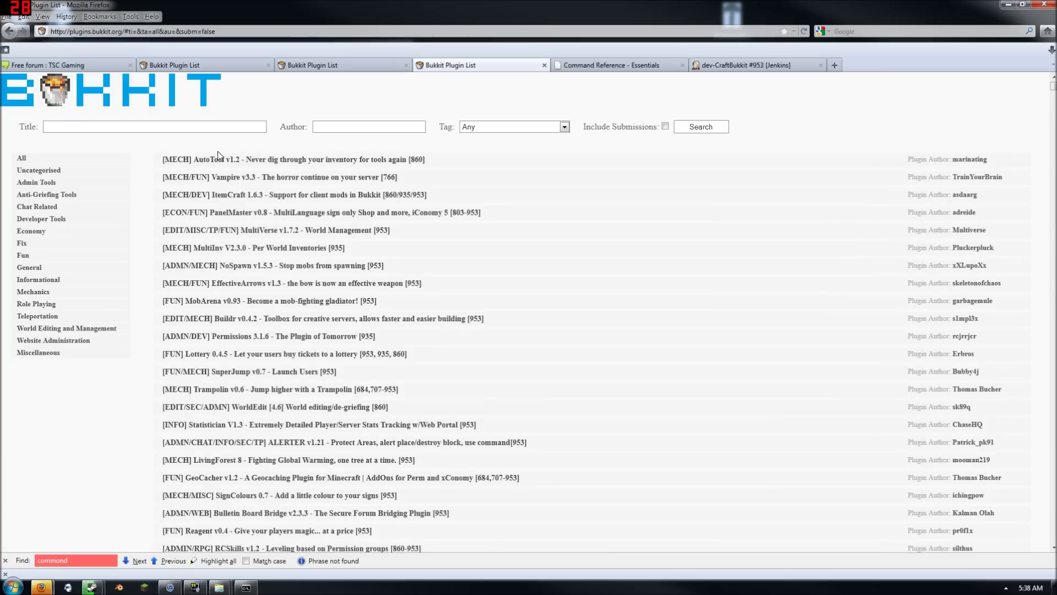
Search the plugin list for permissionsplus and open the PermissionsPlus result
{"action": "type", "text": "per"}
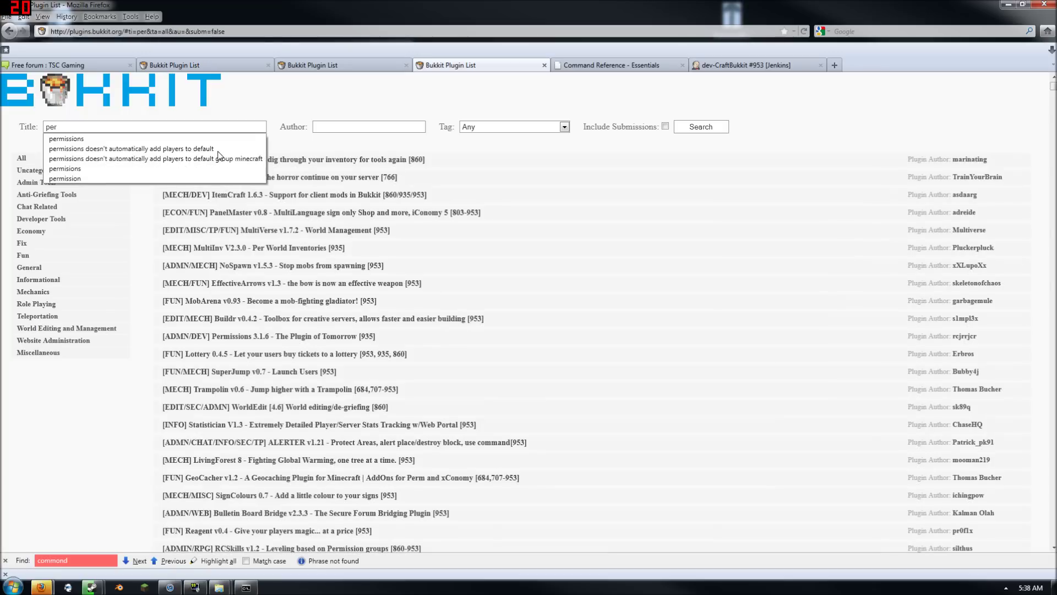
{"action": "key", "text": "Down"}
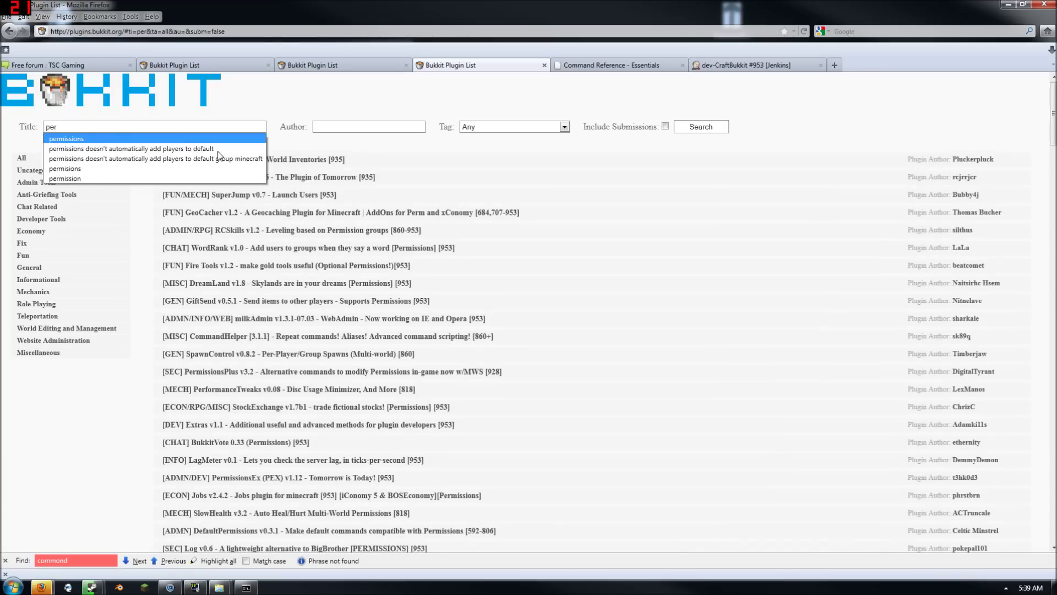
{"action": "left_click", "coordinate": [214, 142]}
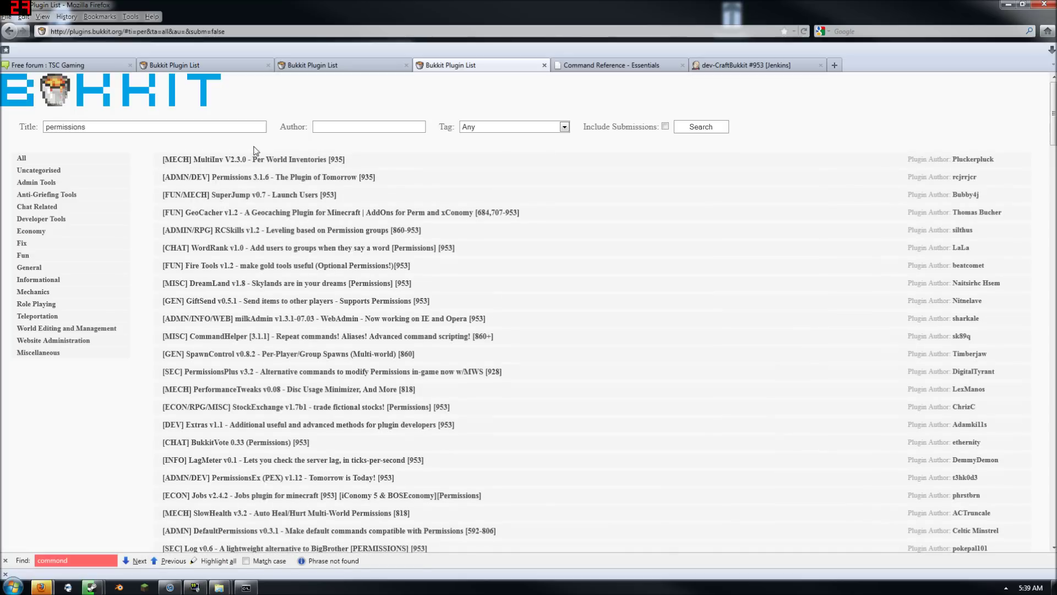
{"action": "left_click", "coordinate": [160, 128]}
{"action": "type", "text": "plus"}
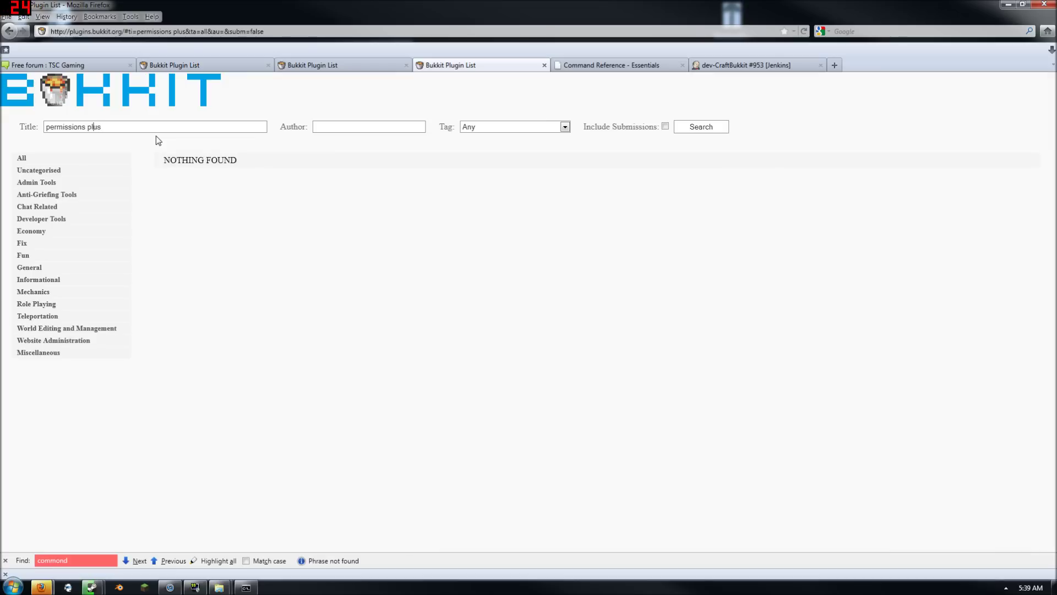
{"action": "key", "text": "BackSpace"}
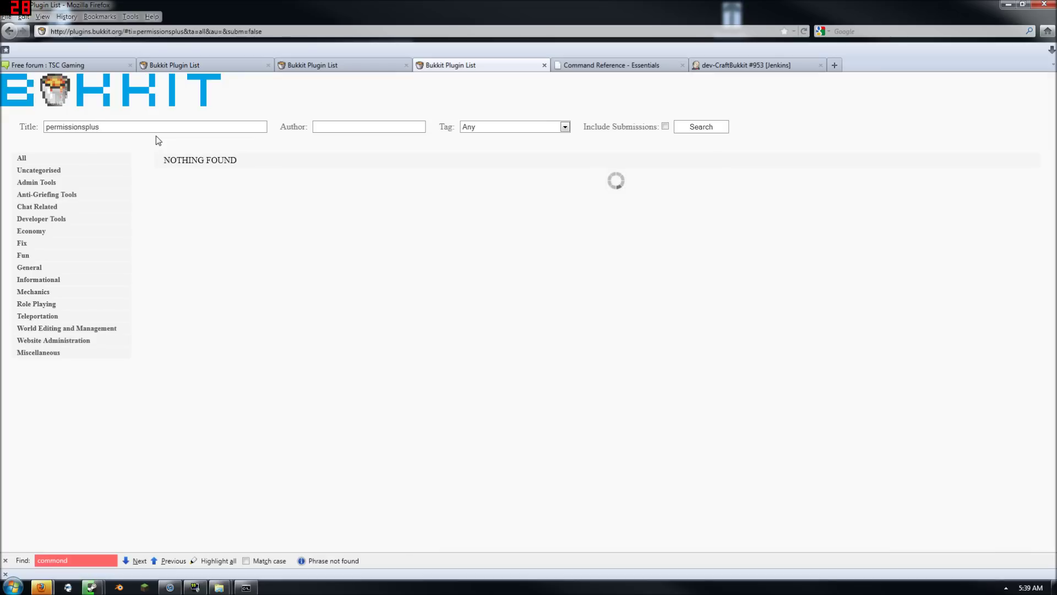
{"action": "key", "text": "BackSpace"}
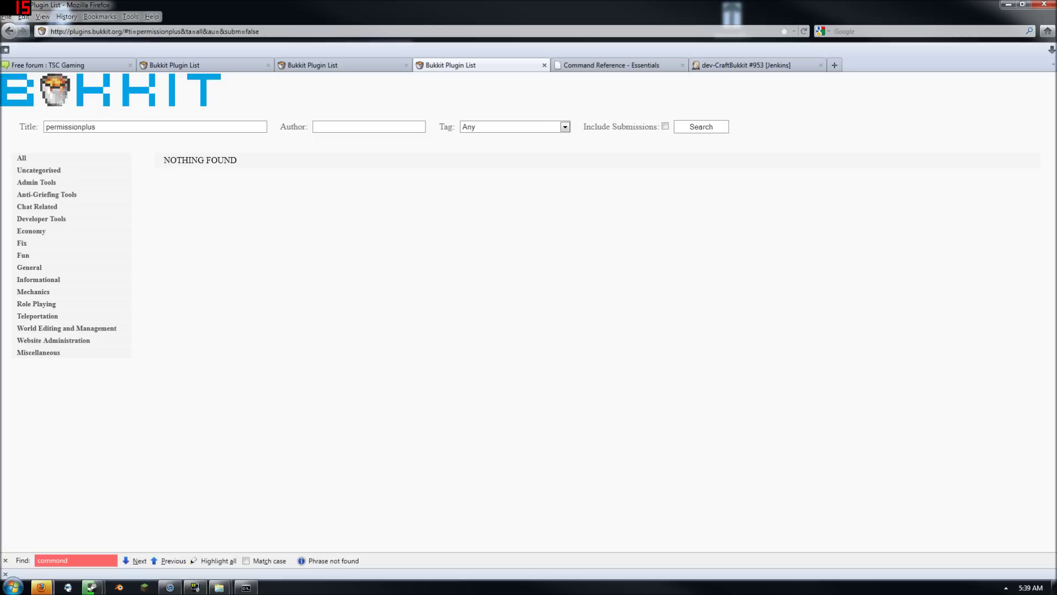
{"action": "type", "text": "s"}
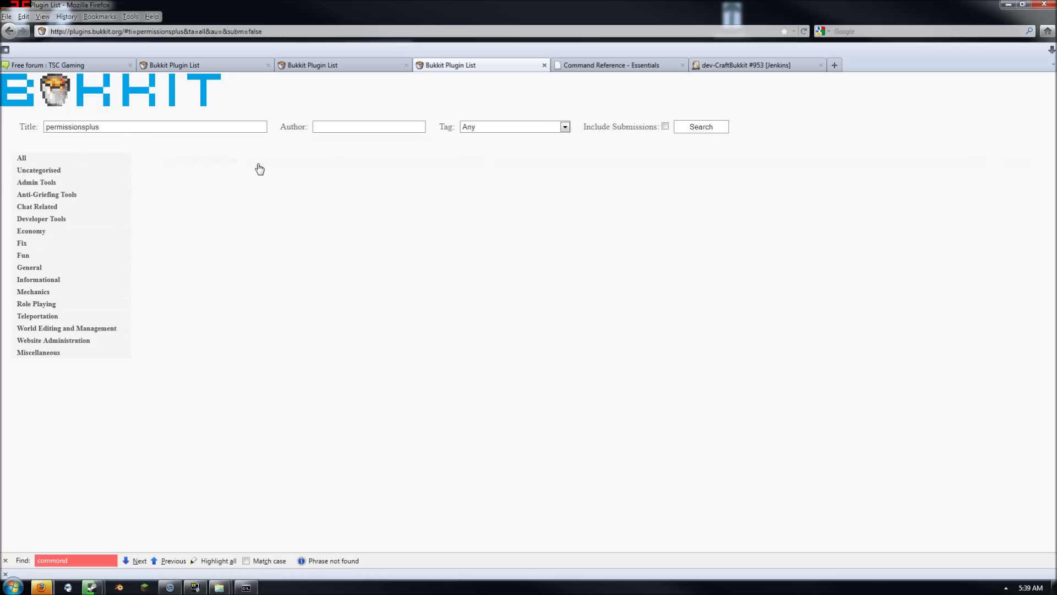
{"action": "left_click", "coordinate": [259, 162]}
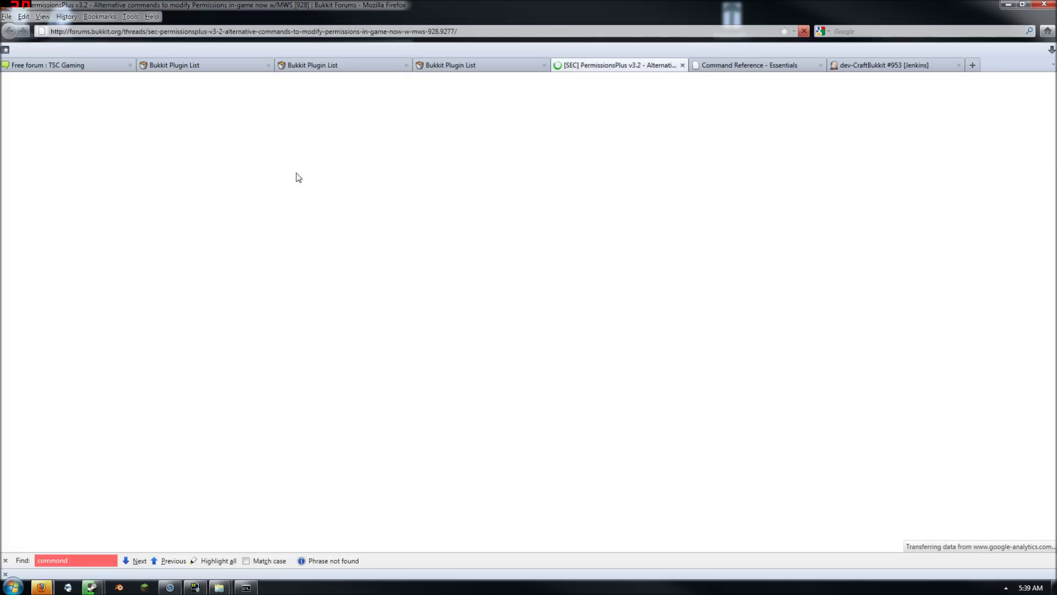
Download PermissionsPlus.jar from the thread and minimize Firefox
{"action": "scroll", "coordinate": [520, 399], "scroll_direction": "down", "scroll_amount": 2}
{"action": "scroll", "coordinate": [513, 394], "scroll_direction": "down", "scroll_amount": 20}
{"action": "scroll", "coordinate": [510, 394], "scroll_direction": "up", "scroll_amount": 20}
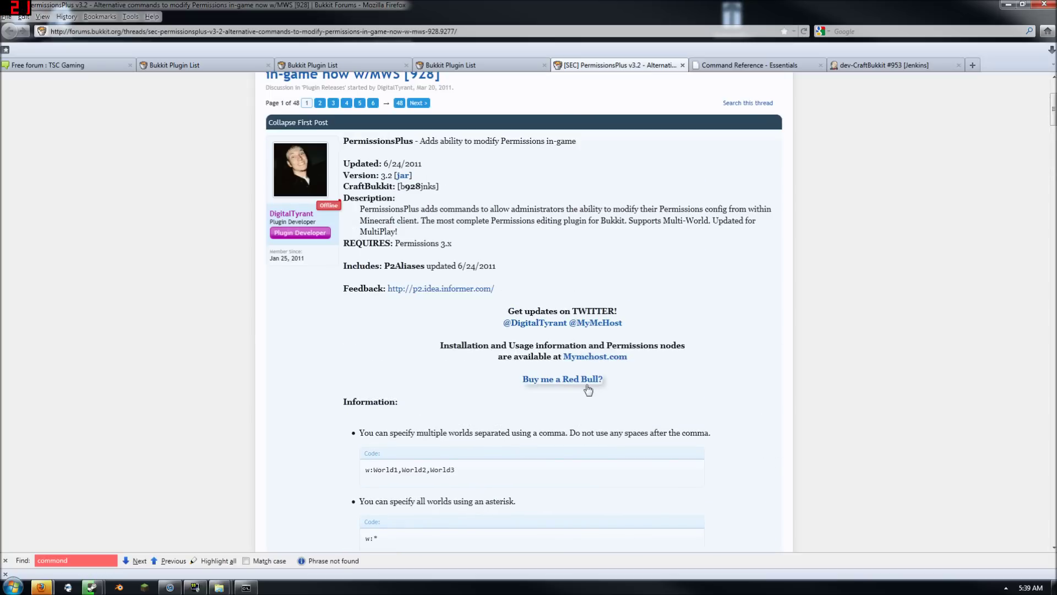
{"action": "scroll", "coordinate": [564, 299], "scroll_direction": "up", "scroll_amount": 3}
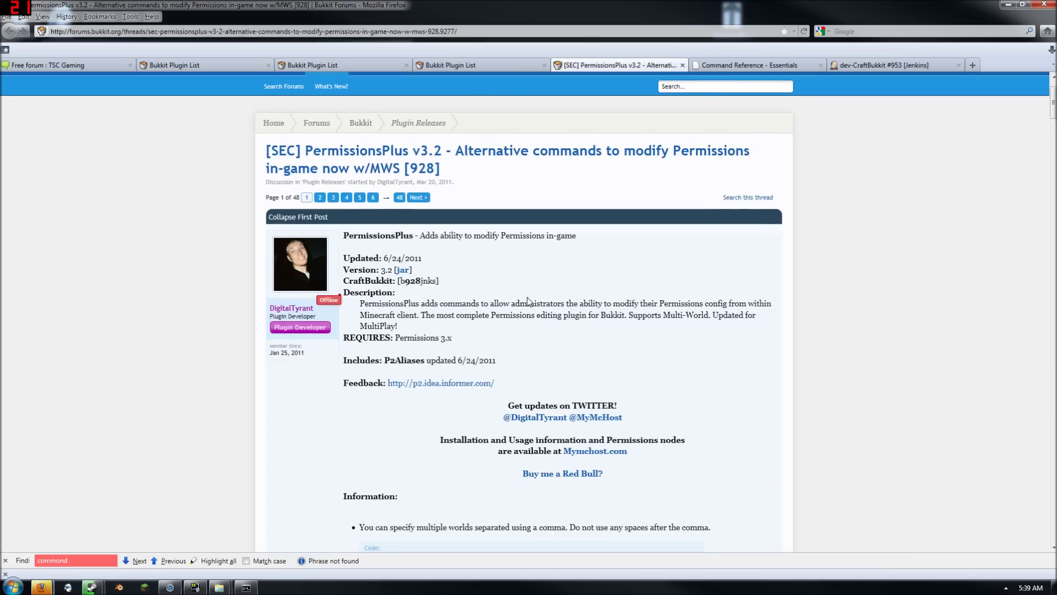
{"action": "left_click", "coordinate": [402, 269]}
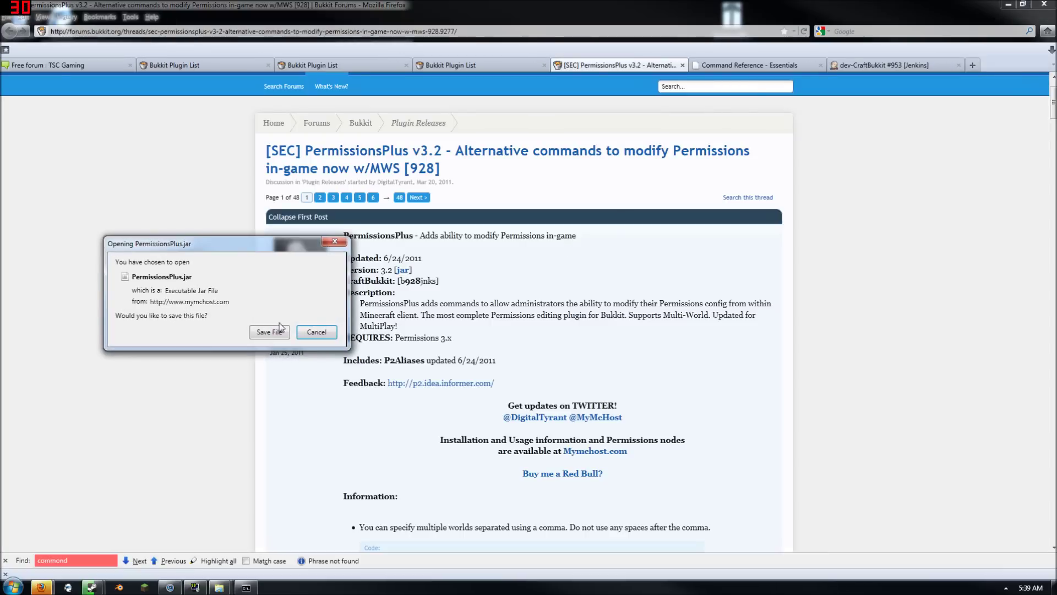
{"action": "left_click", "coordinate": [1007, 4]}
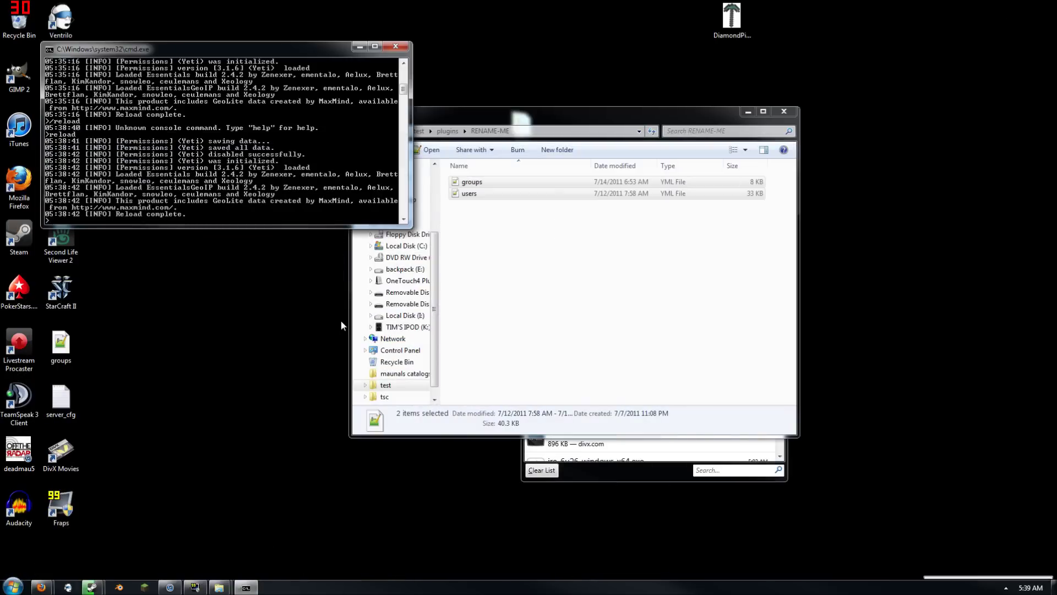
Put the downloaded PermissionsPlus.jar into the test server's plugins folder
{"action": "left_click", "coordinate": [600, 477]}
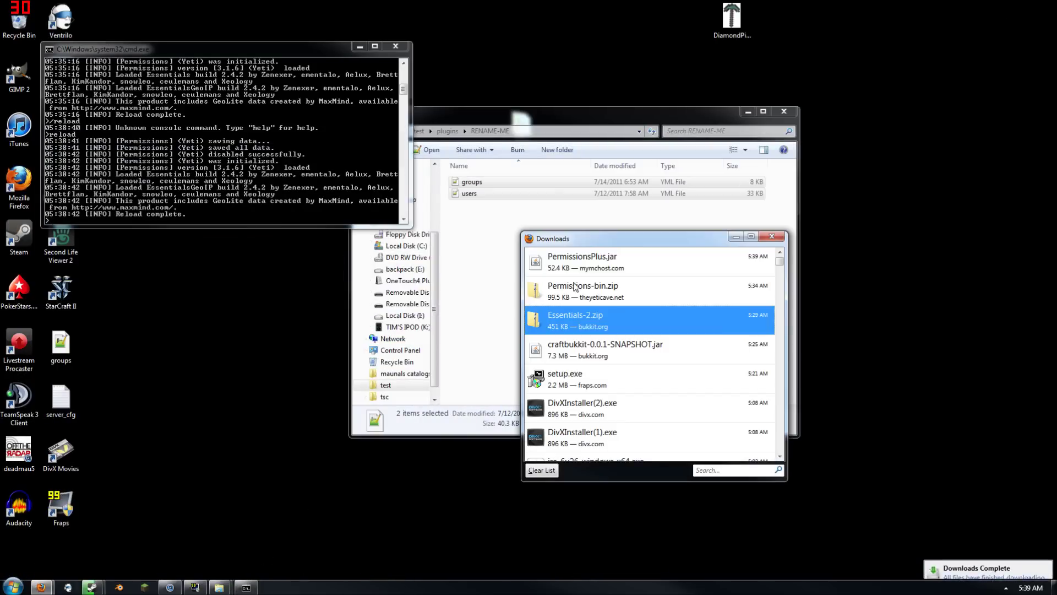
{"action": "left_click", "coordinate": [618, 262]}
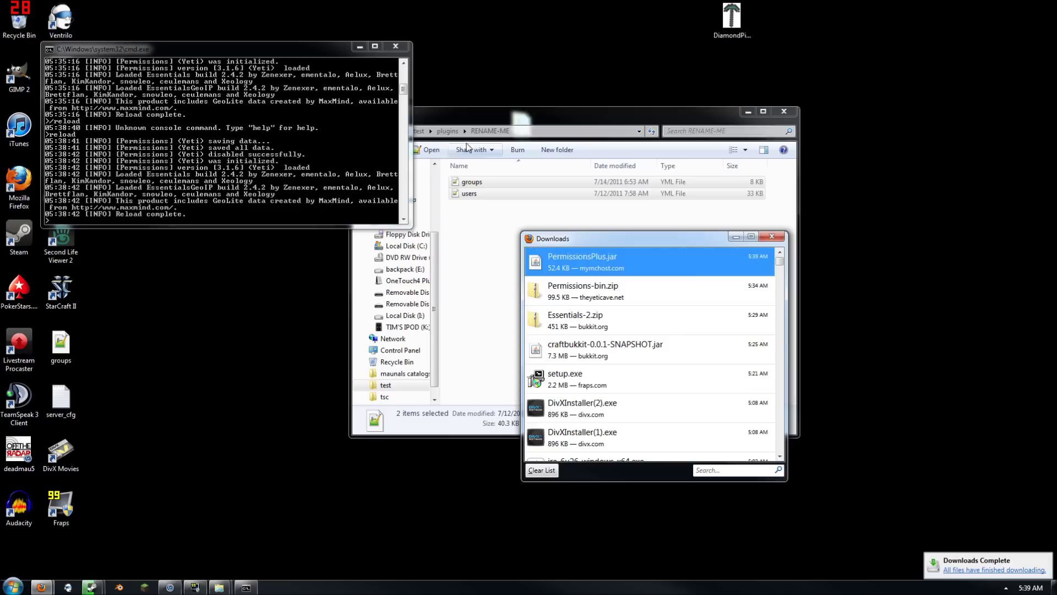
{"action": "left_click", "coordinate": [449, 132]}
{"action": "left_click", "coordinate": [616, 444]}
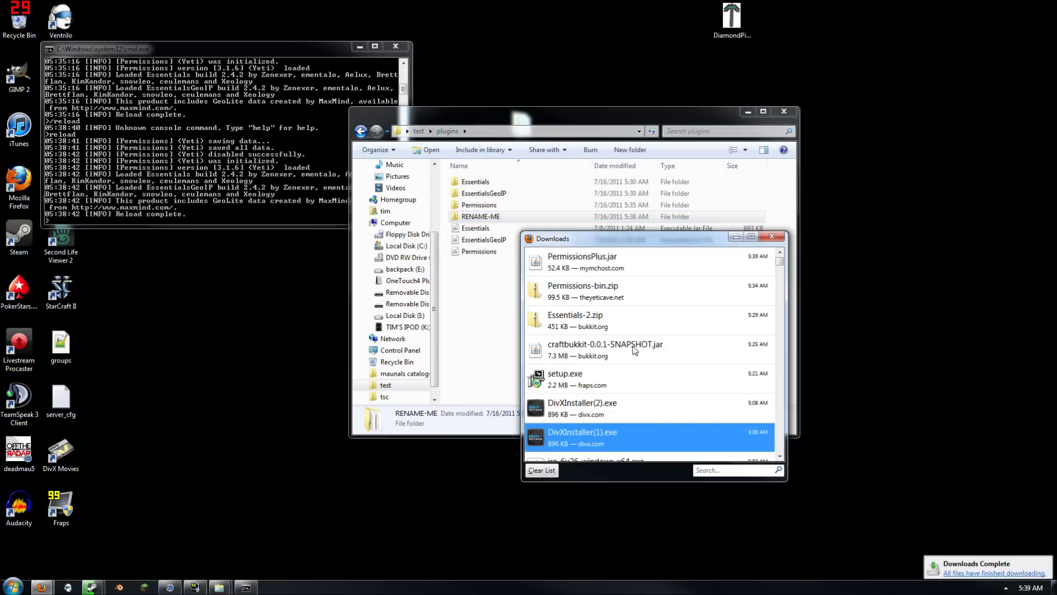
{"action": "left_click", "coordinate": [624, 270]}
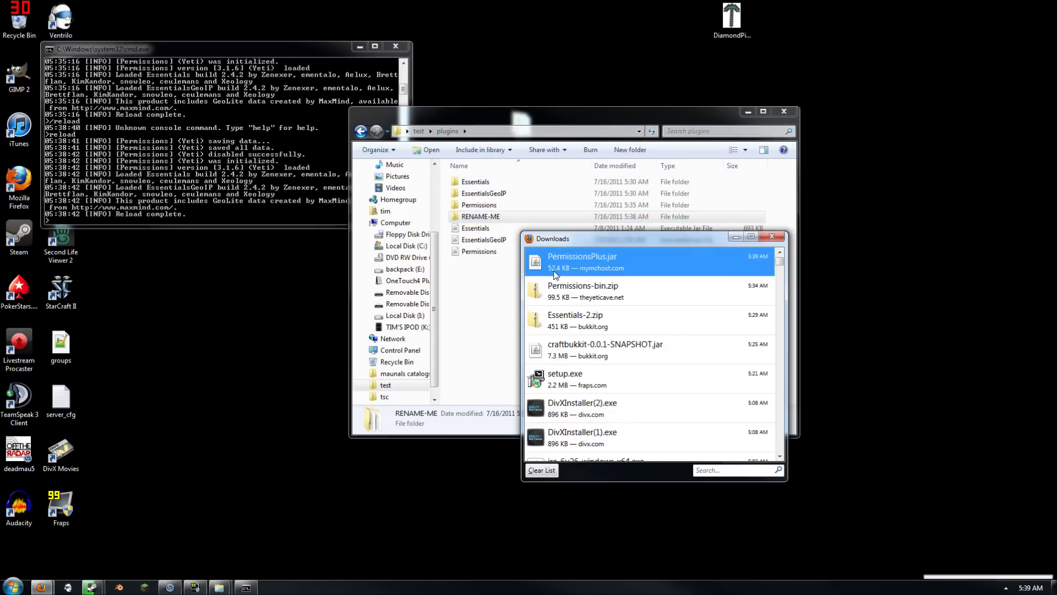
{"action": "left_click_drag", "start_coordinate": [591, 241], "coordinate": [679, 306]}
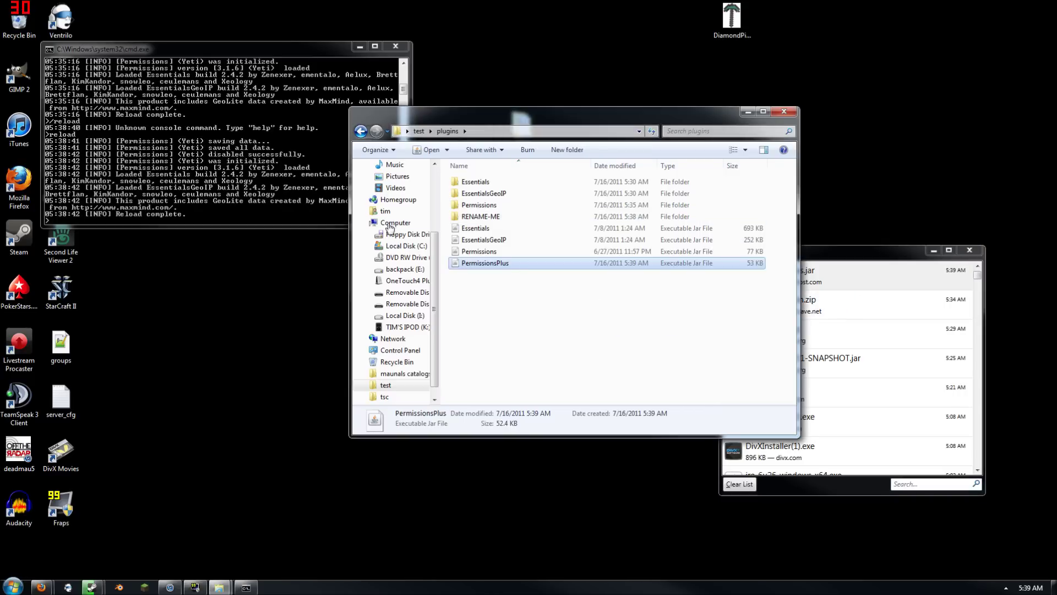
Reload the server from its console to load PermissionsPlus
{"action": "left_click", "coordinate": [246, 183]}
{"action": "type", "text": "reload"}
{"action": "key", "text": "Return"}
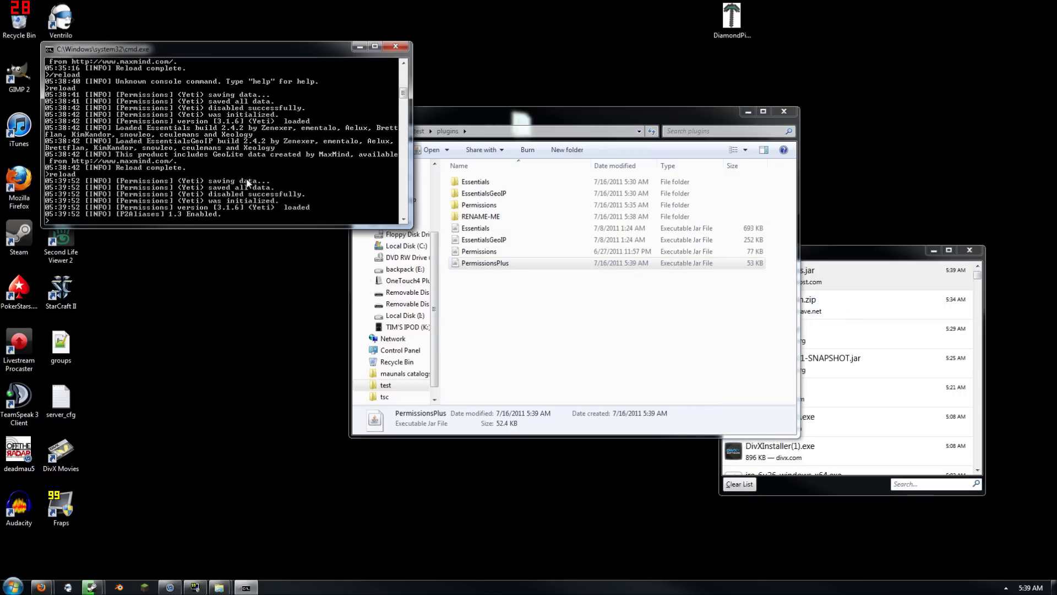
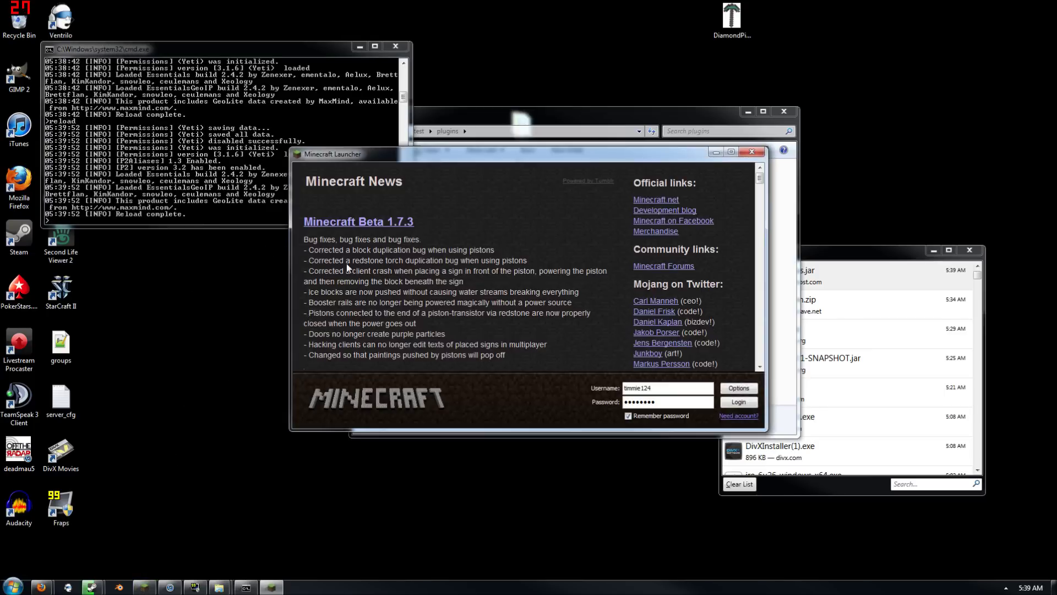
Open the test server's Permissions world users file and compare it with the other users list in Notepad++
{"action": "left_click", "coordinate": [773, 325]}
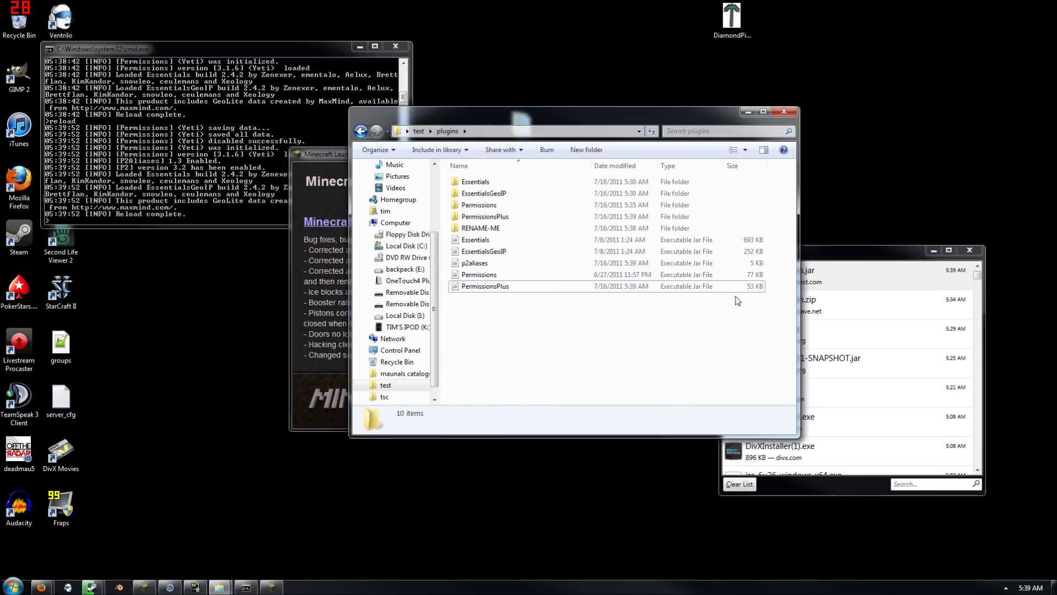
{"action": "double_click", "coordinate": [490, 210]}
{"action": "double_click", "coordinate": [478, 183]}
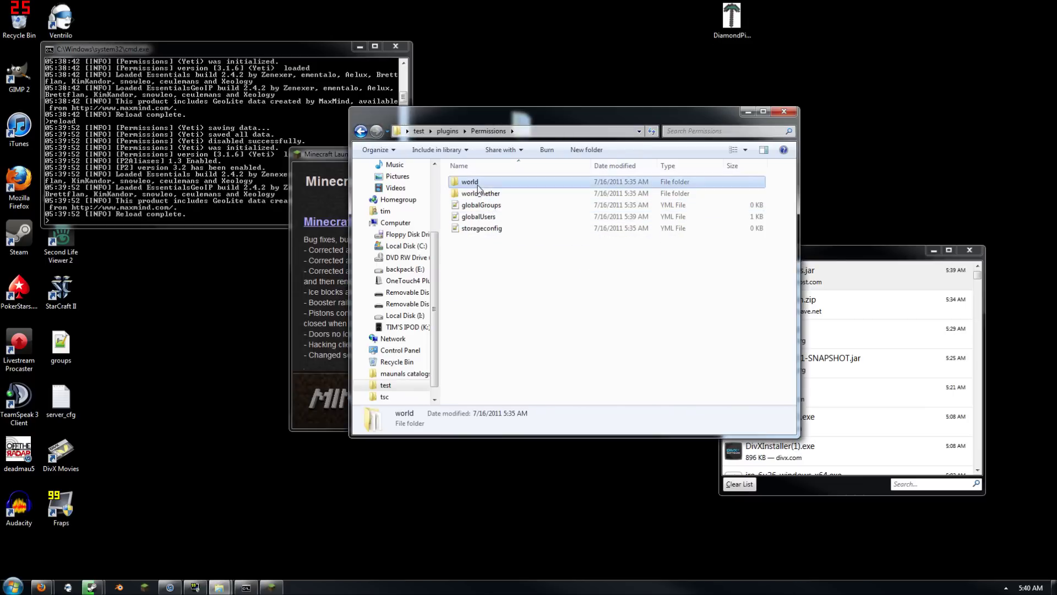
{"action": "double_click", "coordinate": [480, 197]}
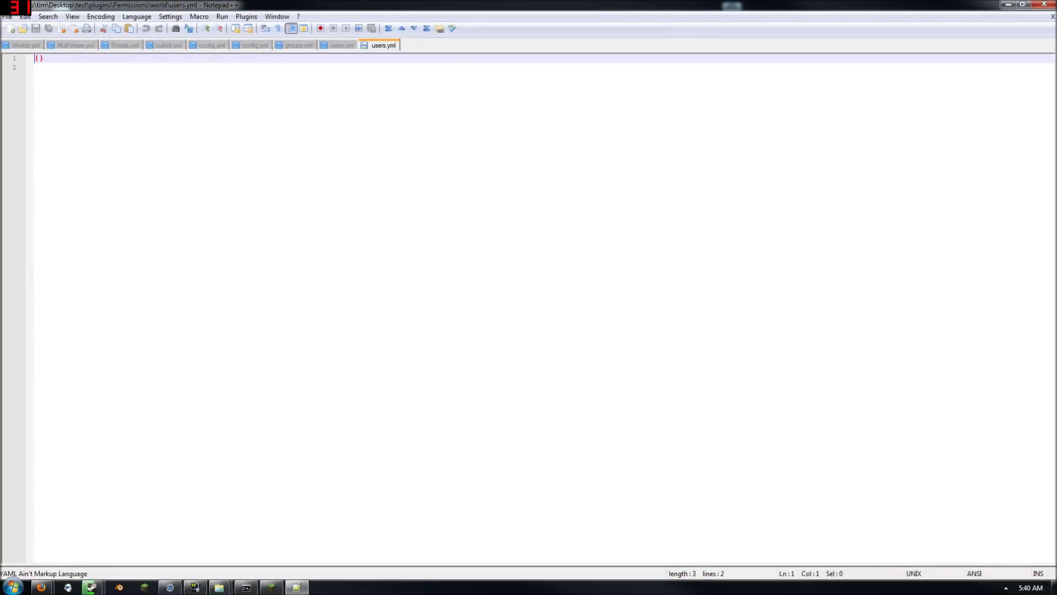
{"action": "left_click", "coordinate": [347, 47]}
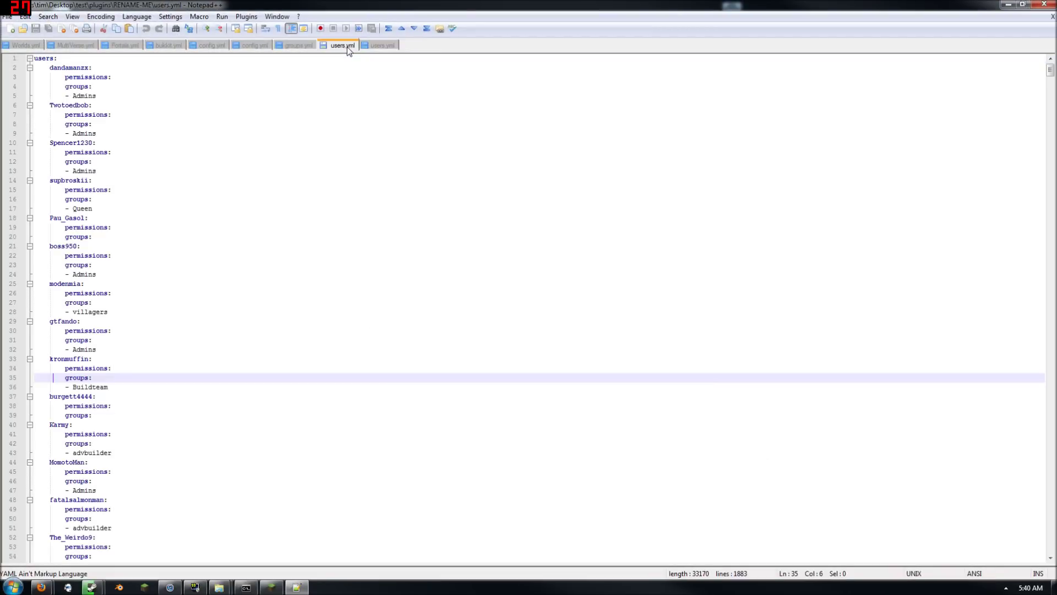
{"action": "left_click", "coordinate": [381, 46]}
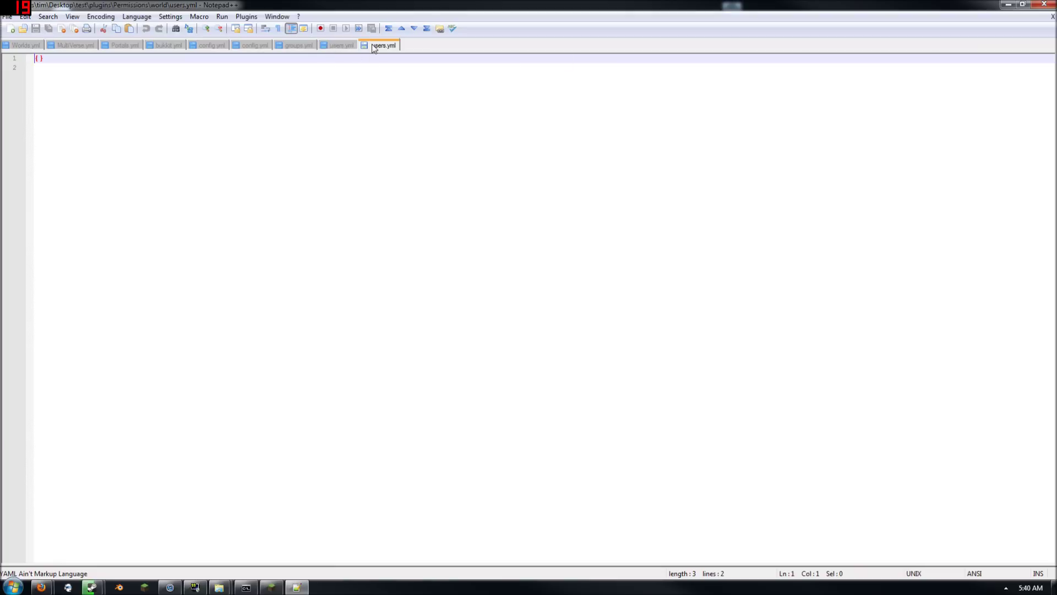
{"action": "left_click", "coordinate": [329, 48]}
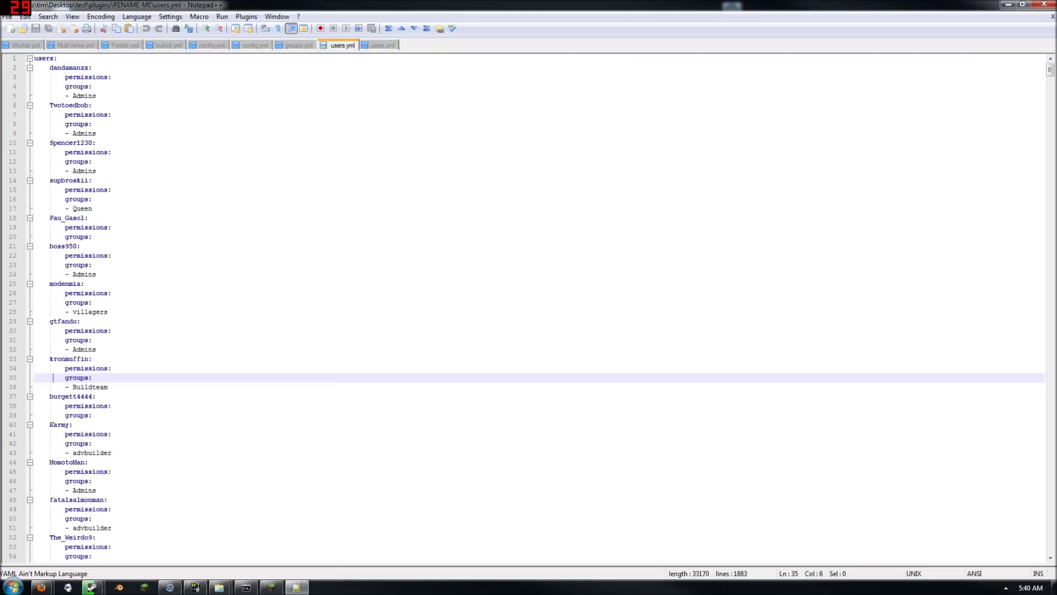
{"action": "left_click", "coordinate": [385, 46]}
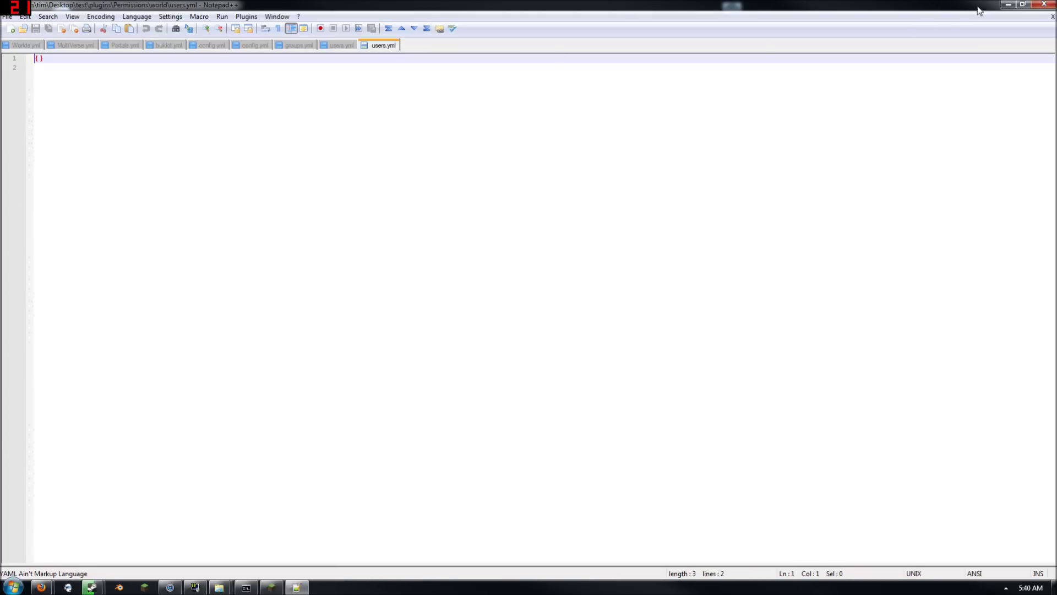
Check the world groups file, then inspect the users file inside the RENAME-ME folder
{"action": "left_click", "coordinate": [1006, 4]}
{"action": "double_click", "coordinate": [503, 181]}
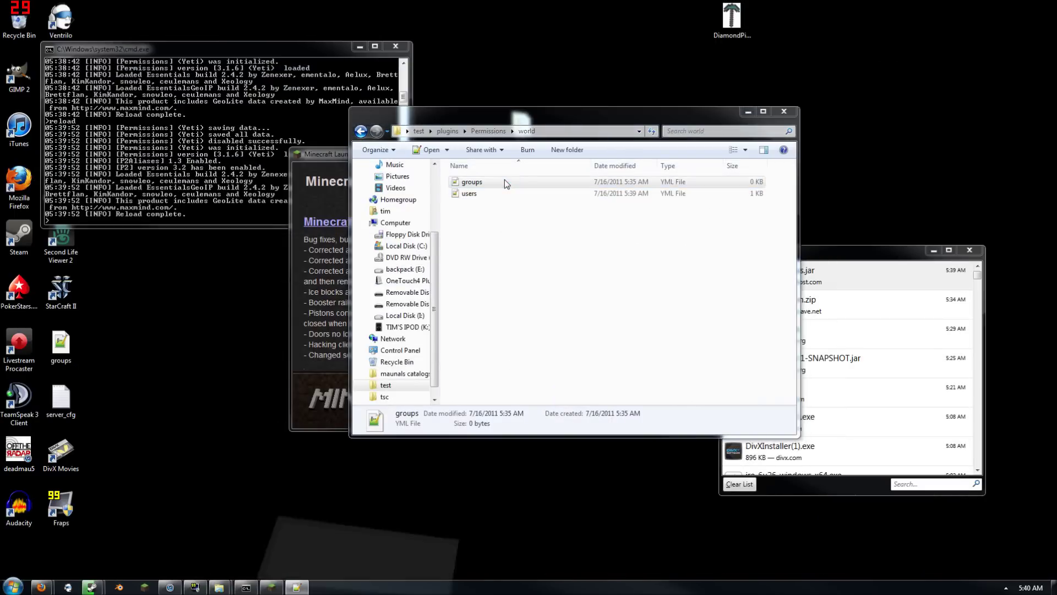
{"action": "left_click", "coordinate": [1044, 4]}
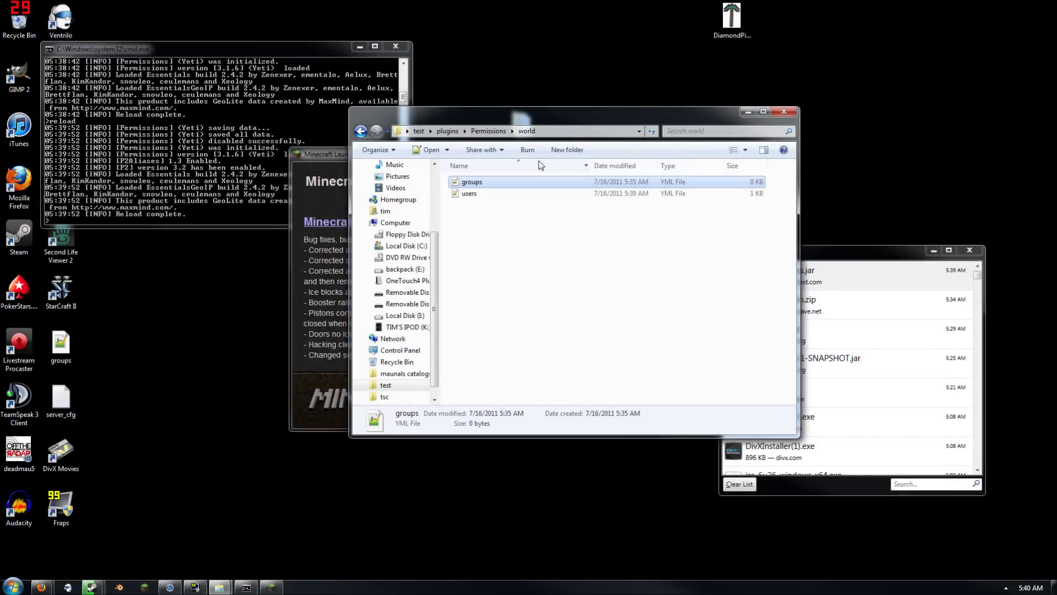
{"action": "left_click", "coordinate": [488, 131]}
{"action": "left_click", "coordinate": [460, 133]}
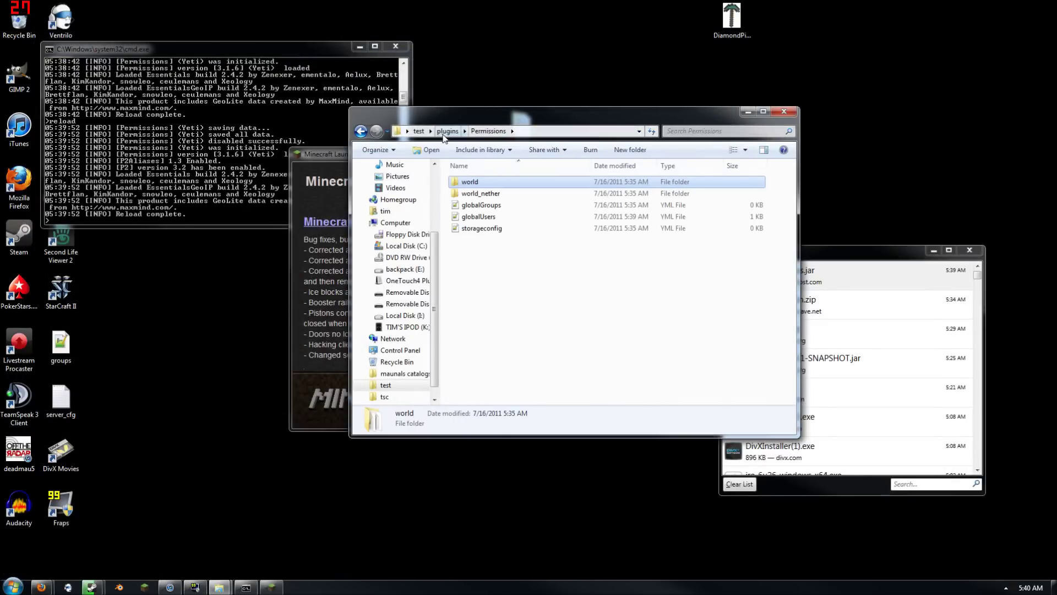
{"action": "double_click", "coordinate": [500, 227]}
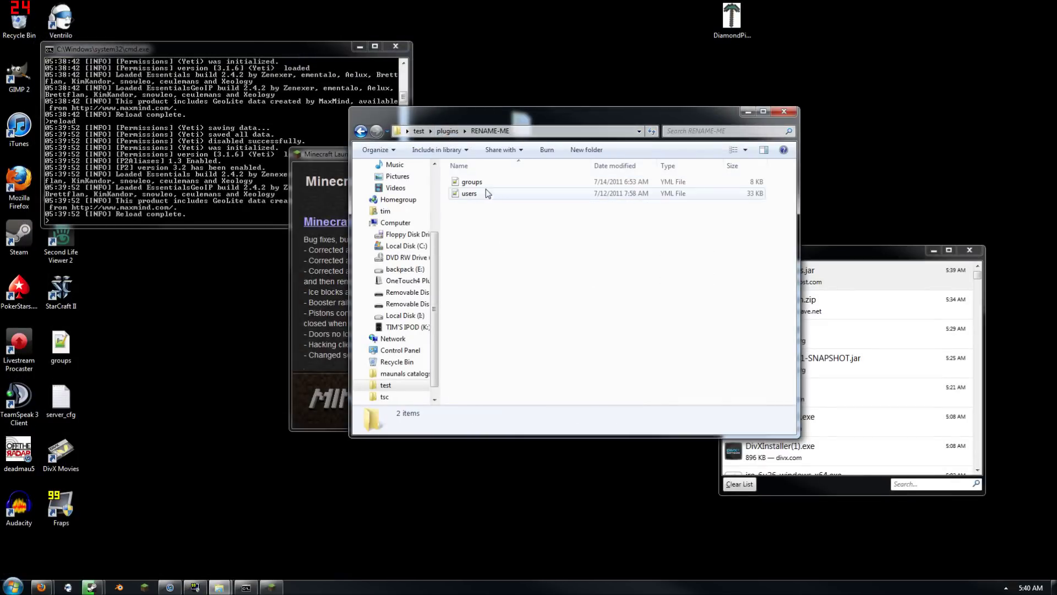
{"action": "double_click", "coordinate": [480, 194]}
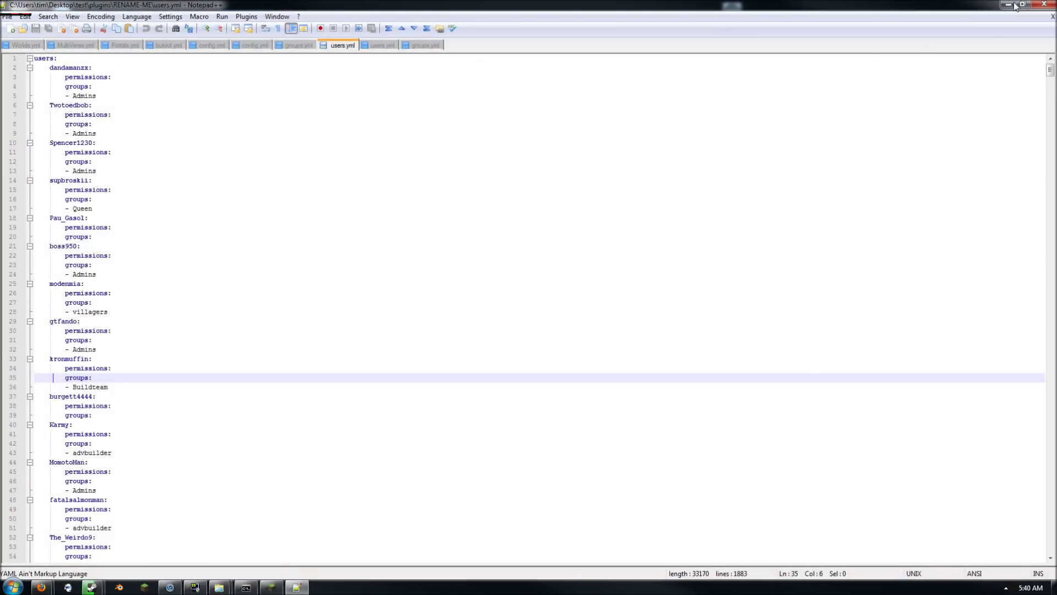
{"action": "left_click", "coordinate": [1044, 4]}
Delete the RENAME-ME folder from plugins and go back into Permissions > world
{"action": "left_click", "coordinate": [527, 181]}
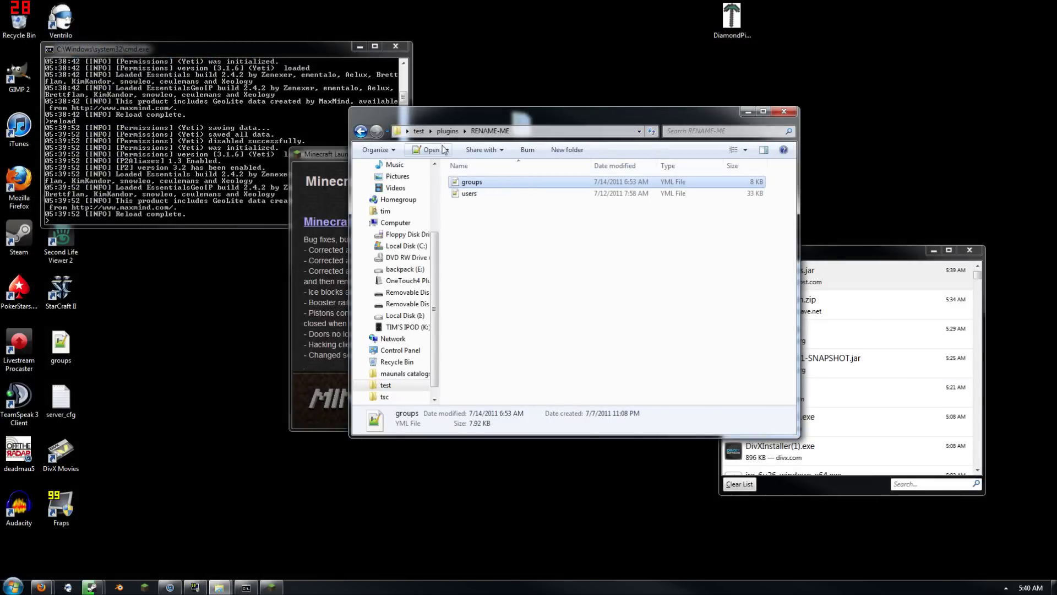
{"action": "key", "text": "BackSpace"}
{"action": "left_click", "coordinate": [489, 226]}
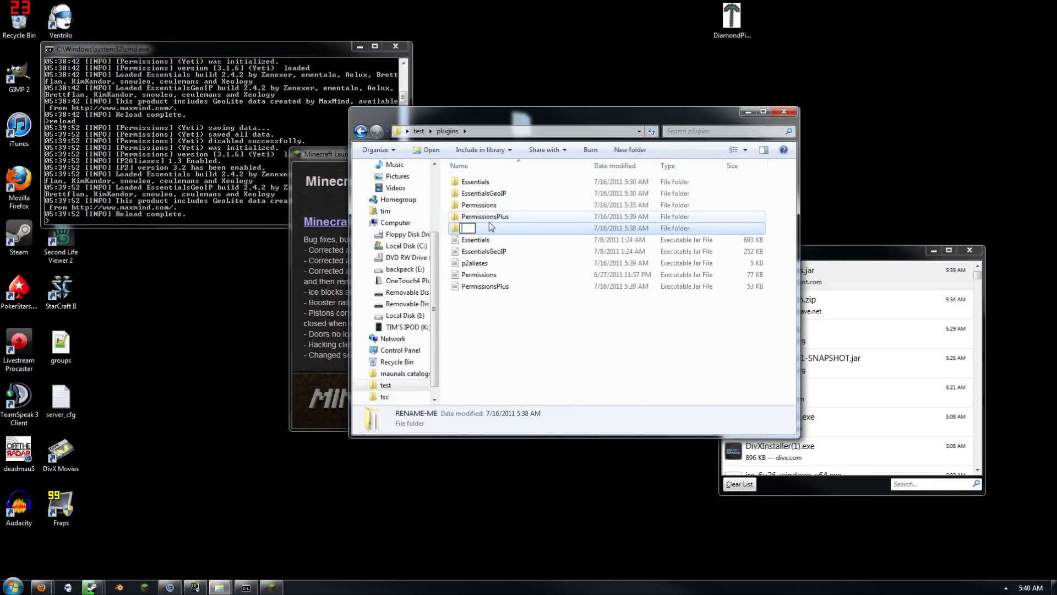
{"action": "key", "text": "Escape"}
{"action": "key", "text": "Delete"}
{"action": "key", "text": "Return"}
{"action": "double_click", "coordinate": [485, 205]}
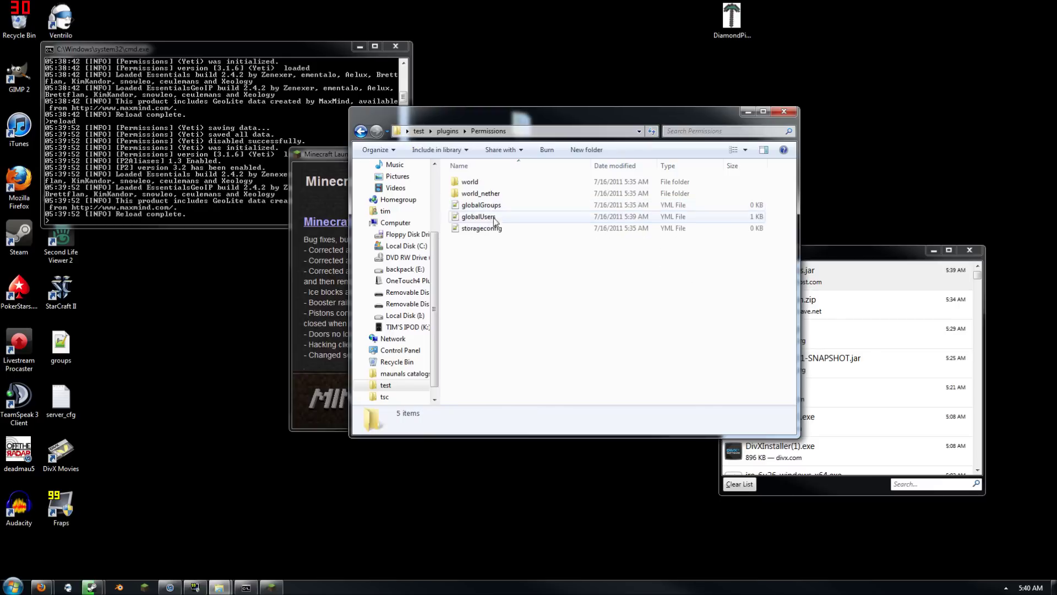
{"action": "double_click", "coordinate": [482, 183]}
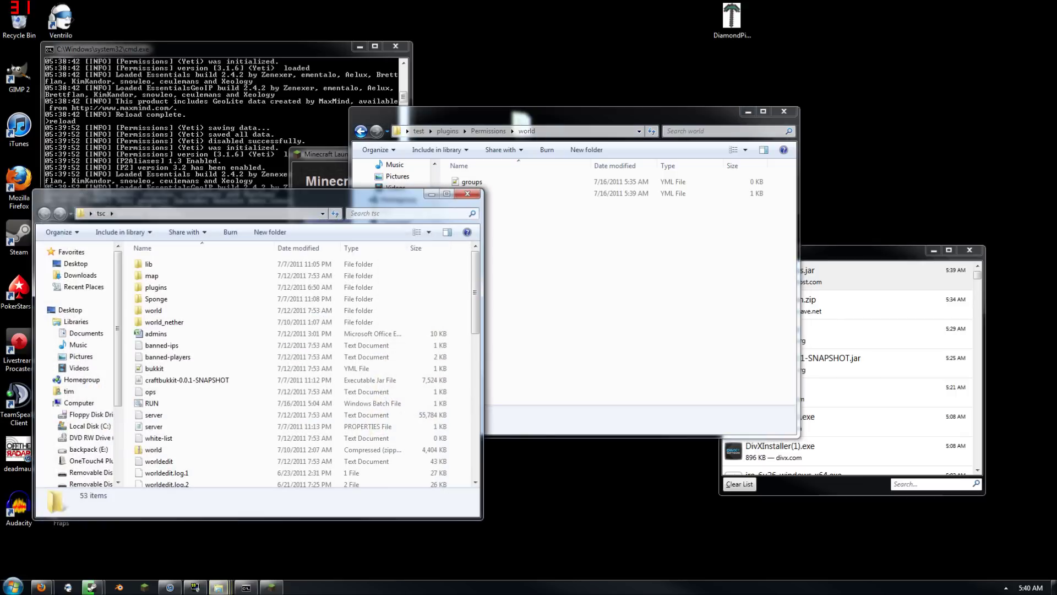
In the tsc server's plugins, check the PermissionsPlus folder, then open Permissions > world
{"action": "double_click", "coordinate": [174, 289]}
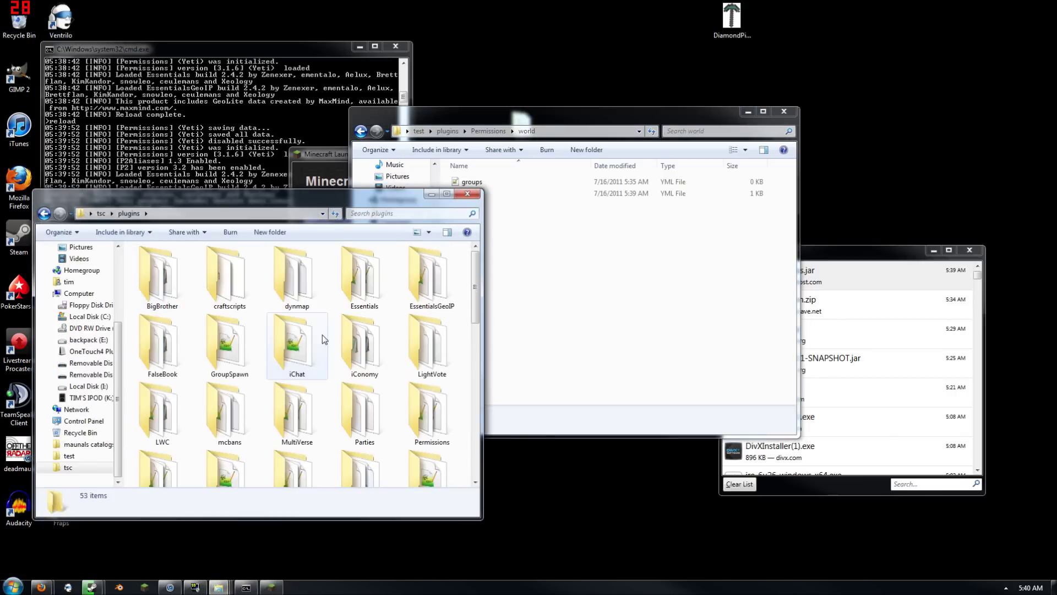
{"action": "scroll", "coordinate": [324, 339], "scroll_direction": "down", "scroll_amount": 3}
{"action": "left_click", "coordinate": [153, 390]}
{"action": "double_click", "coordinate": [150, 386]}
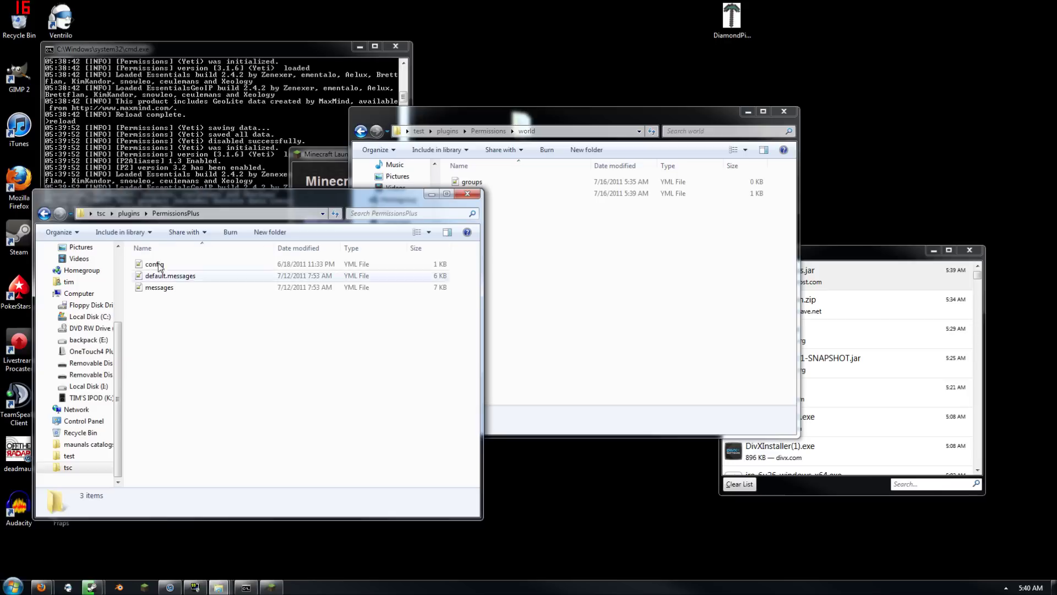
{"action": "left_click", "coordinate": [130, 217]}
{"action": "double_click", "coordinate": [423, 395]}
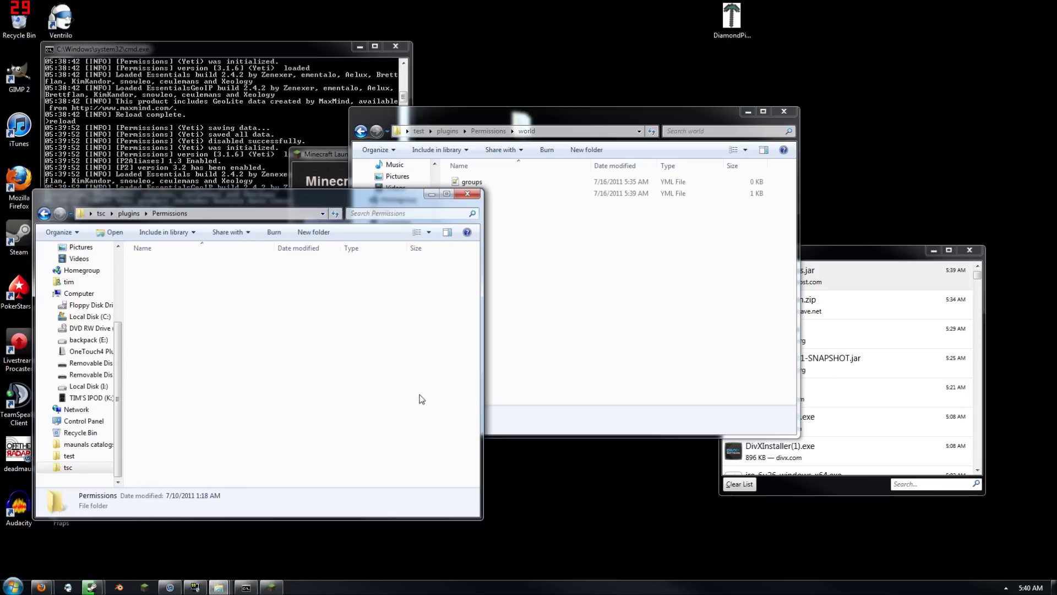
{"action": "double_click", "coordinate": [153, 276]}
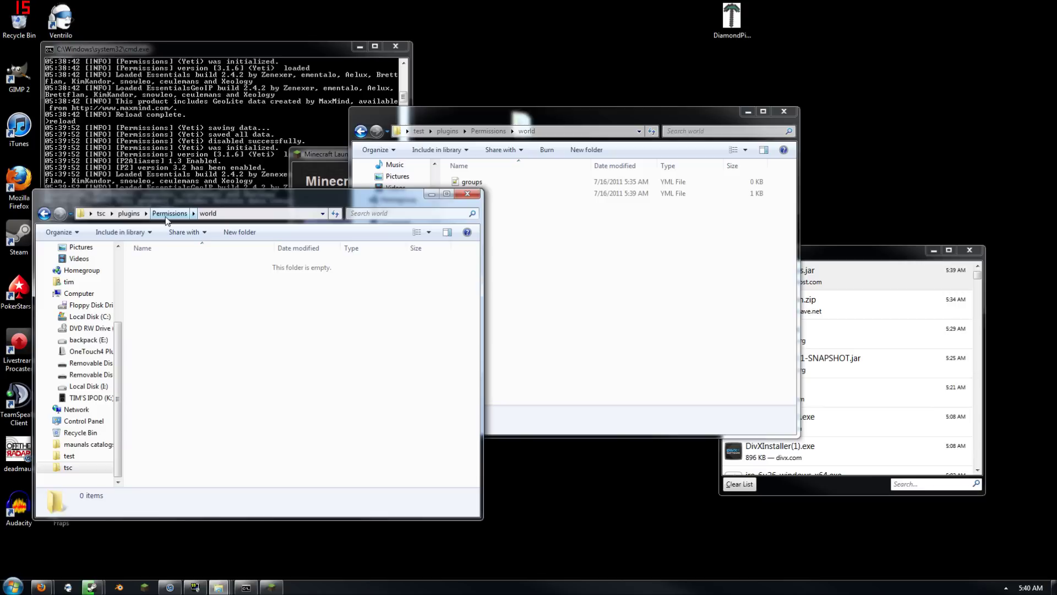
Drag items out of the Recycle Bin, then move RENAME-ME's groups and users files into tsc's world folder
{"action": "double_click", "coordinate": [20, 22]}
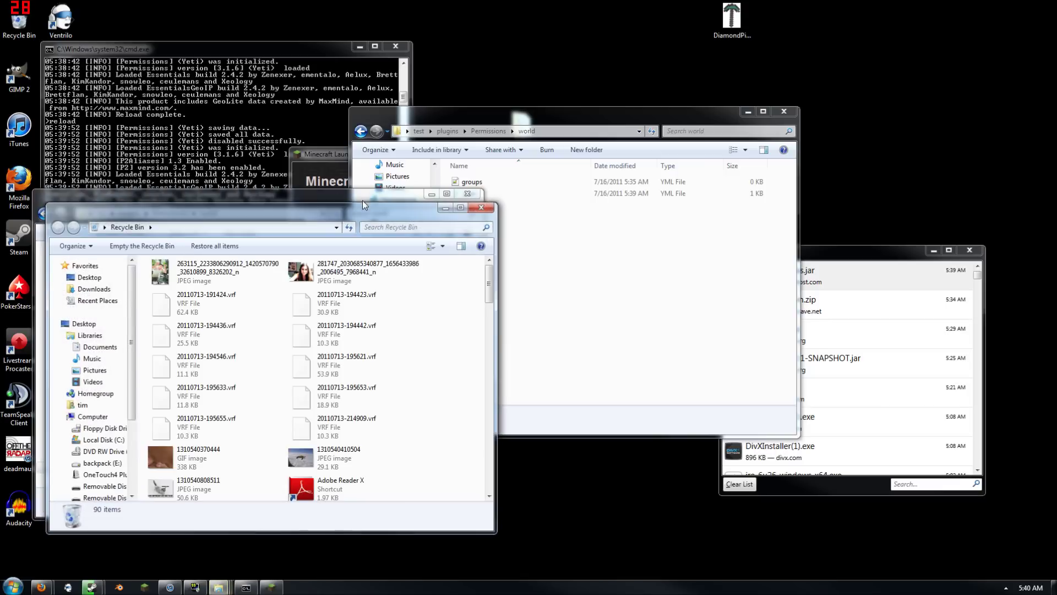
{"action": "left_click_drag", "start_coordinate": [324, 212], "coordinate": [368, 169]}
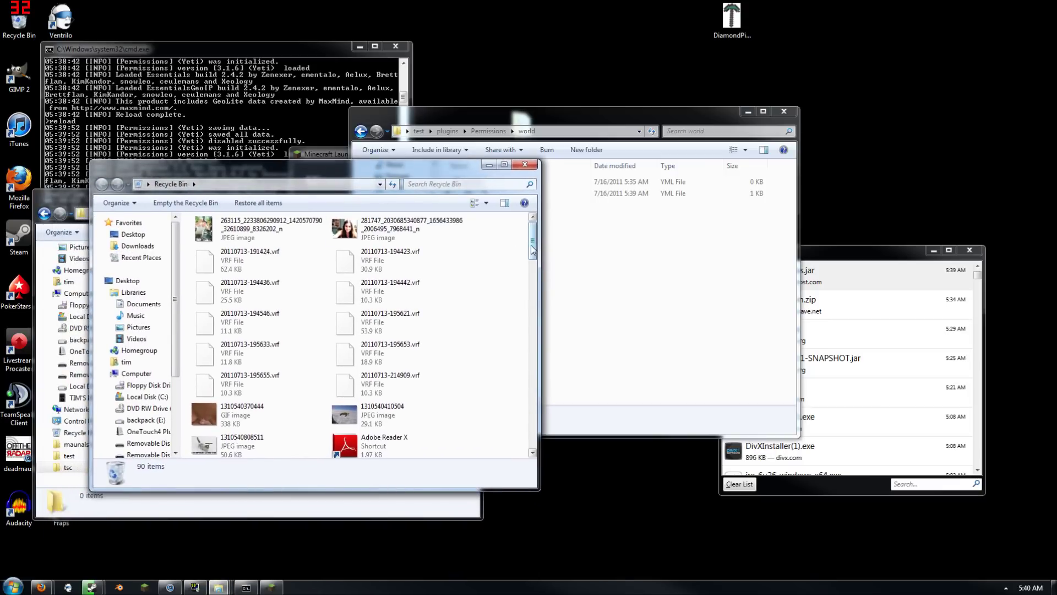
{"action": "left_click_drag", "start_coordinate": [530, 246], "coordinate": [519, 438]}
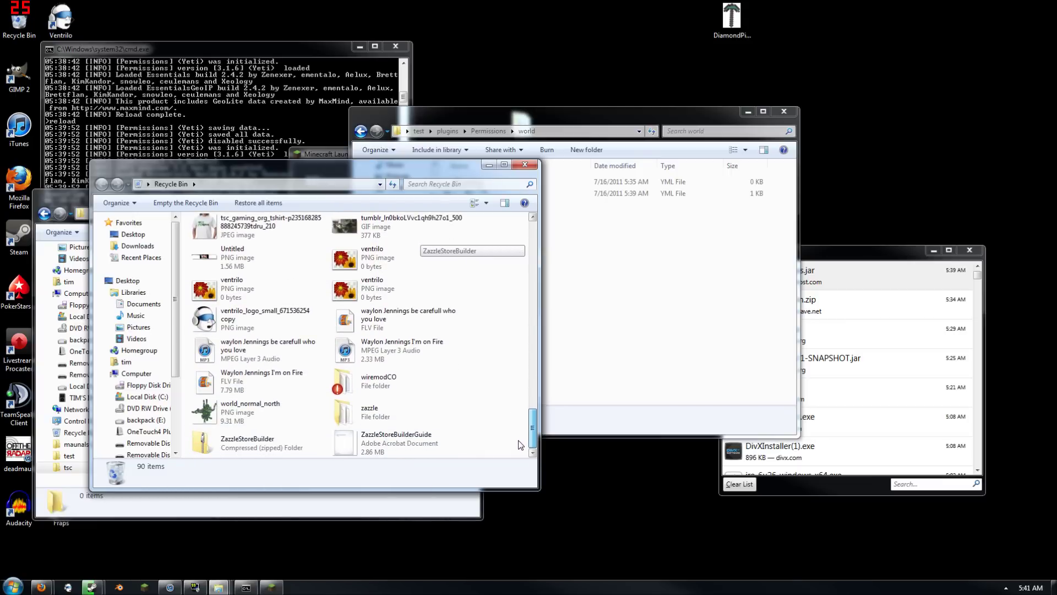
{"action": "left_click", "coordinate": [523, 164]}
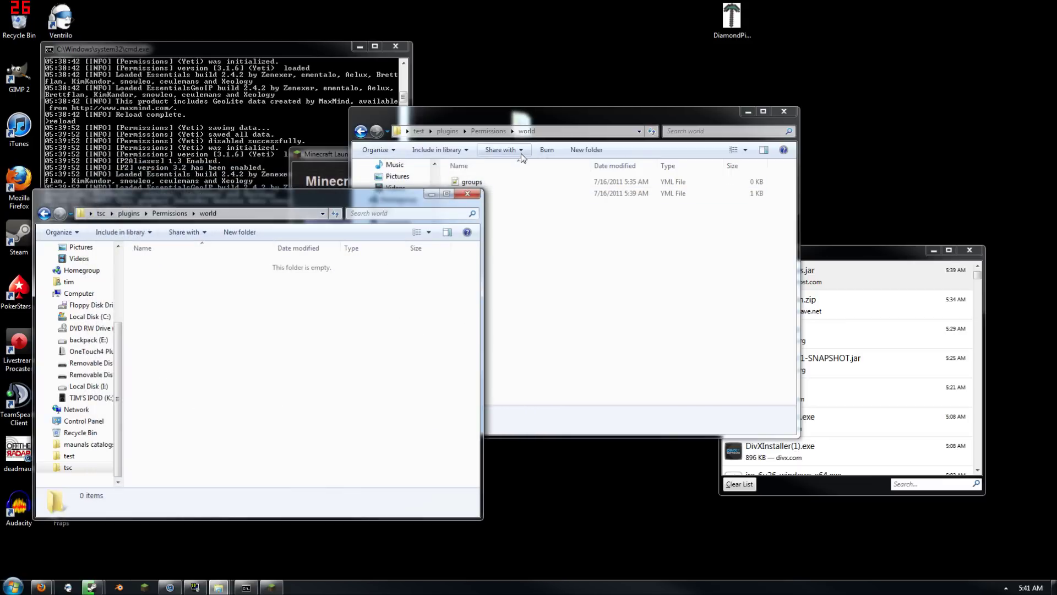
{"action": "left_click", "coordinate": [488, 131]}
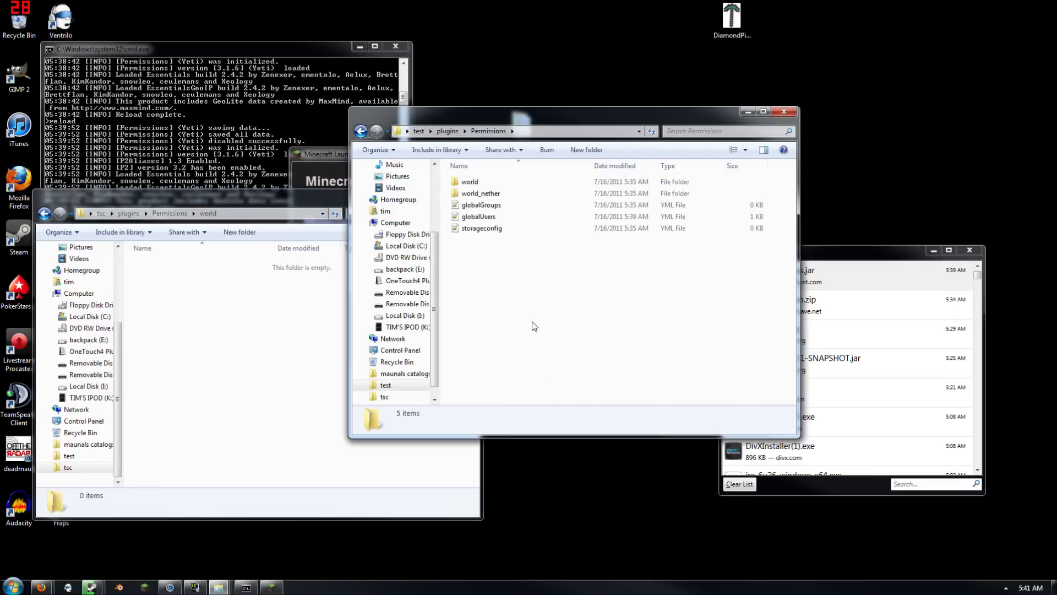
{"action": "left_click", "coordinate": [447, 131]}
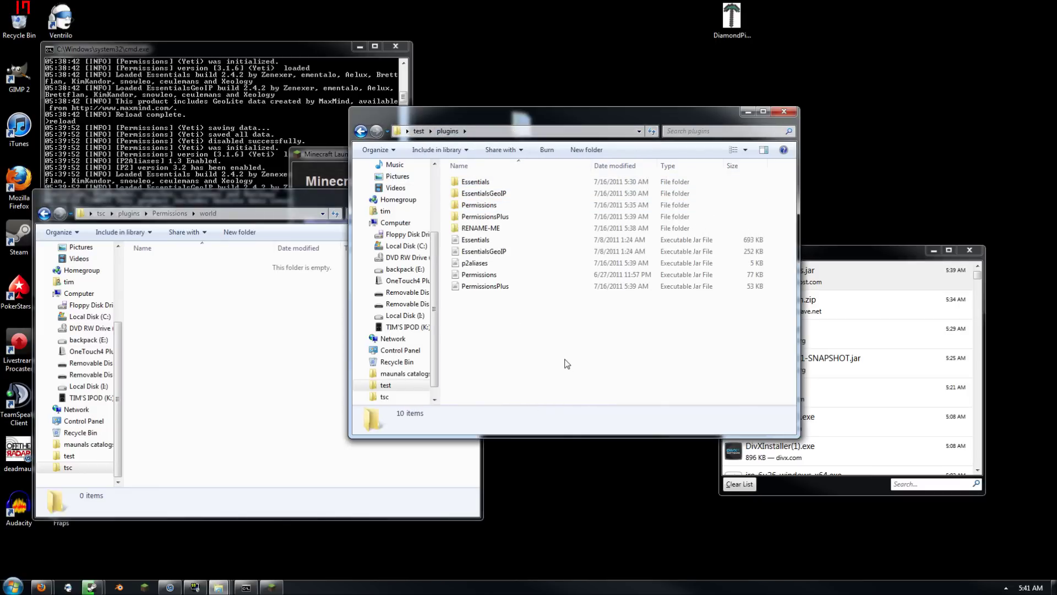
{"action": "double_click", "coordinate": [496, 228]}
{"action": "left_click_drag", "start_coordinate": [505, 253], "coordinate": [484, 184]}
{"action": "left_click_drag", "start_coordinate": [484, 183], "coordinate": [319, 377]}
Copy tsc's groups file into test's Permissions world, replacing the old one, and open tsc's users file
{"action": "left_click", "coordinate": [447, 130]}
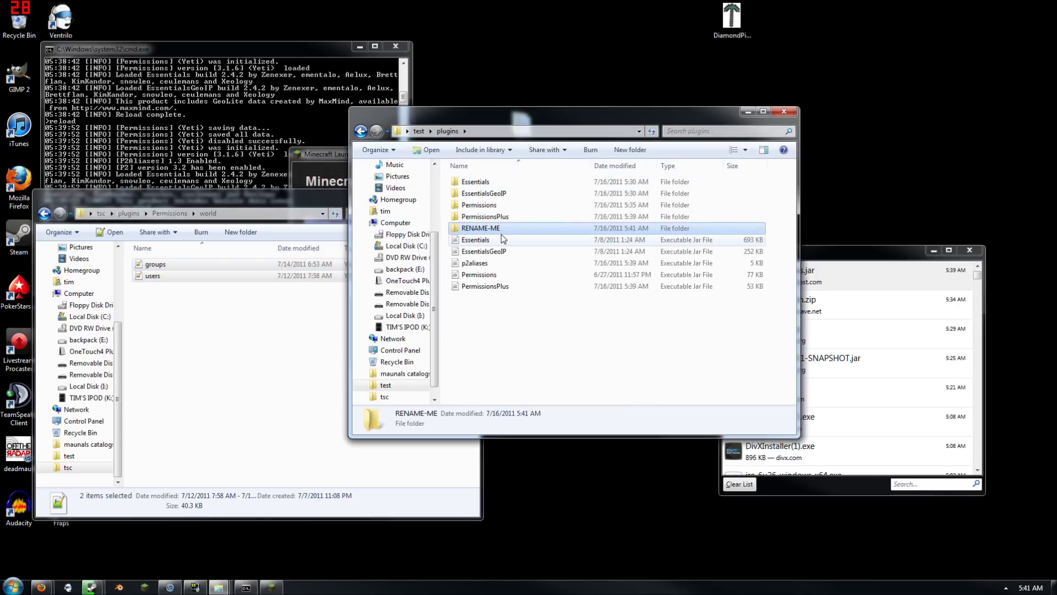
{"action": "double_click", "coordinate": [480, 204]}
{"action": "left_click", "coordinate": [471, 183]}
{"action": "double_click", "coordinate": [472, 183]}
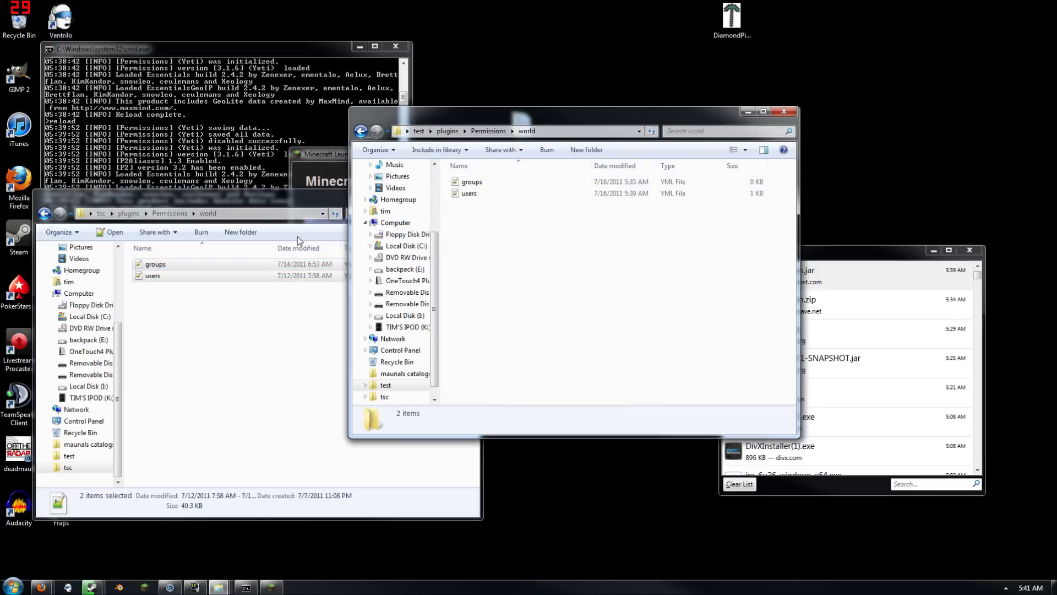
{"action": "left_click", "coordinate": [247, 267]}
{"action": "left_click_drag", "start_coordinate": [249, 267], "coordinate": [588, 231]}
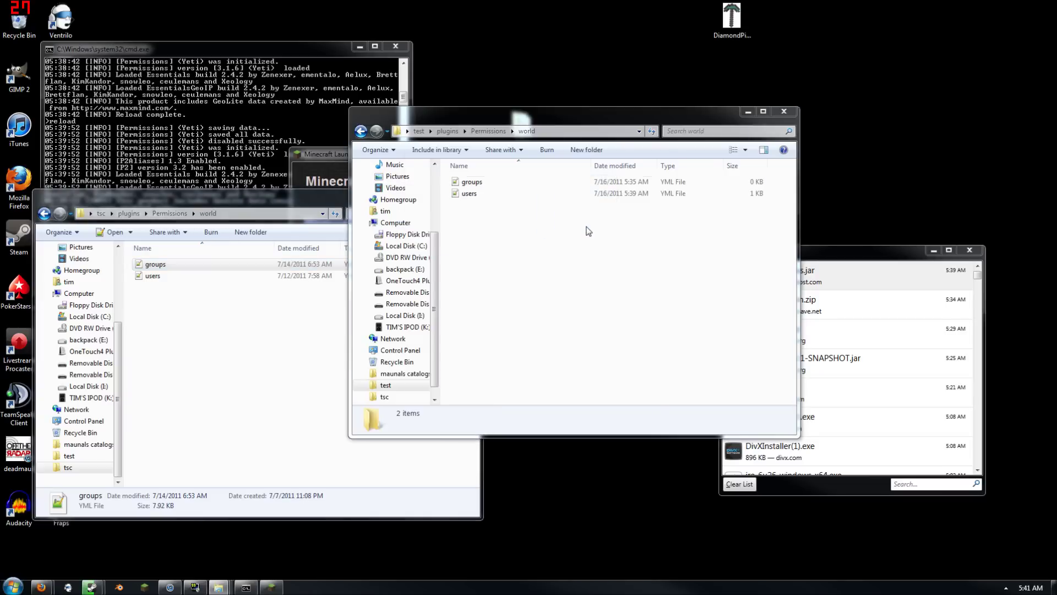
{"action": "left_click", "coordinate": [541, 240]}
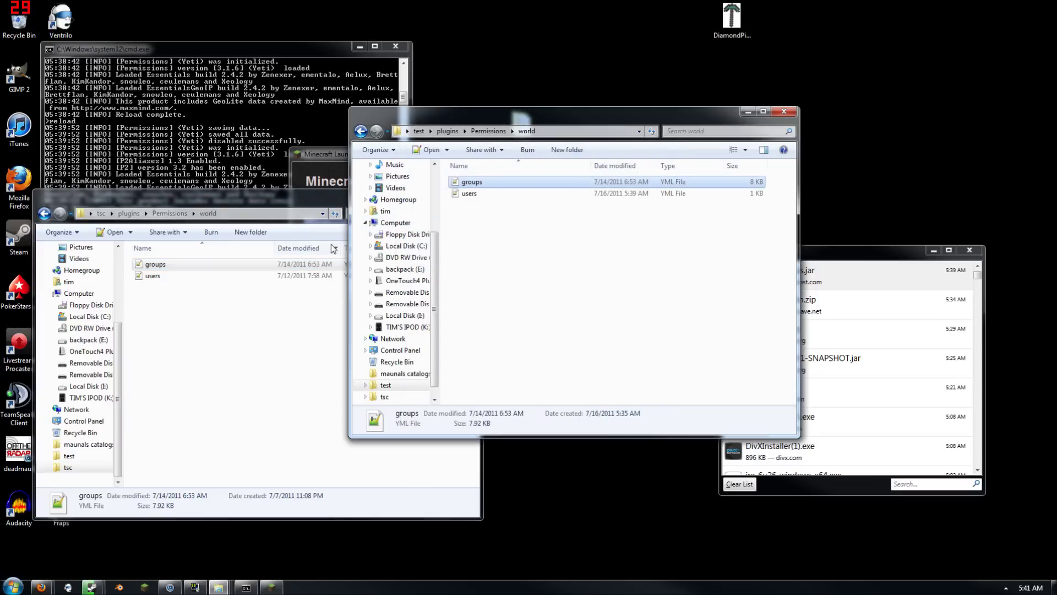
{"action": "double_click", "coordinate": [299, 276]}
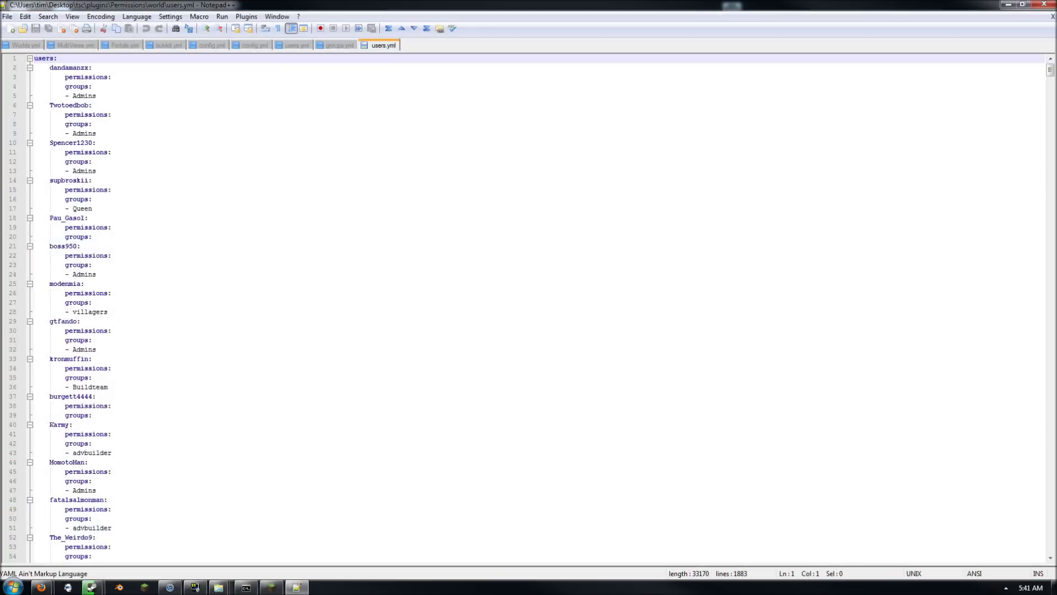
Change the test server's users.yml to just 'users:' and save it
{"action": "left_click", "coordinate": [1044, 4]}
{"action": "double_click", "coordinate": [566, 194]}
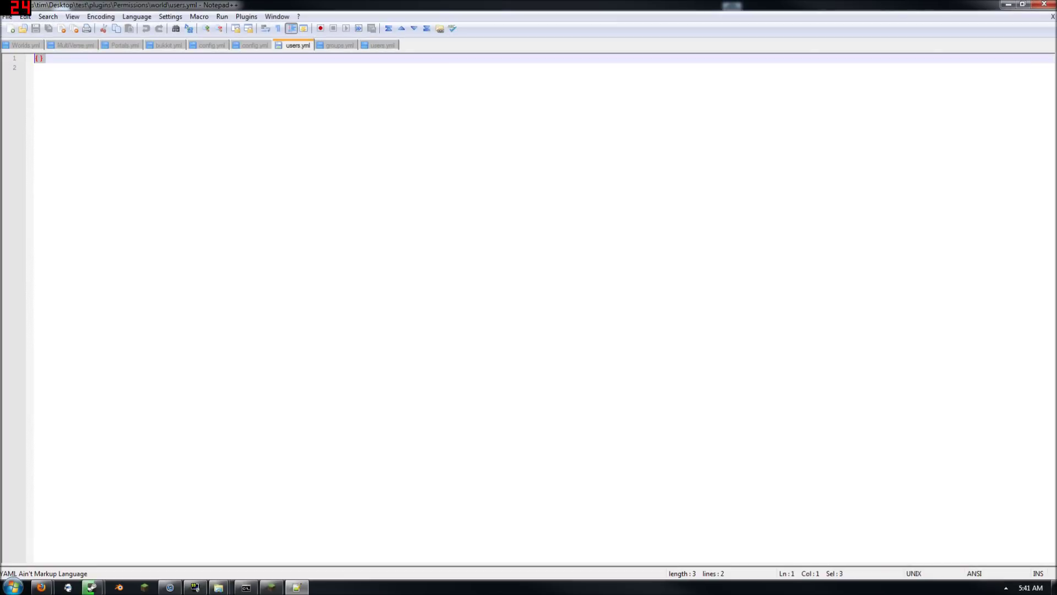
{"action": "type", "text": "users:"}
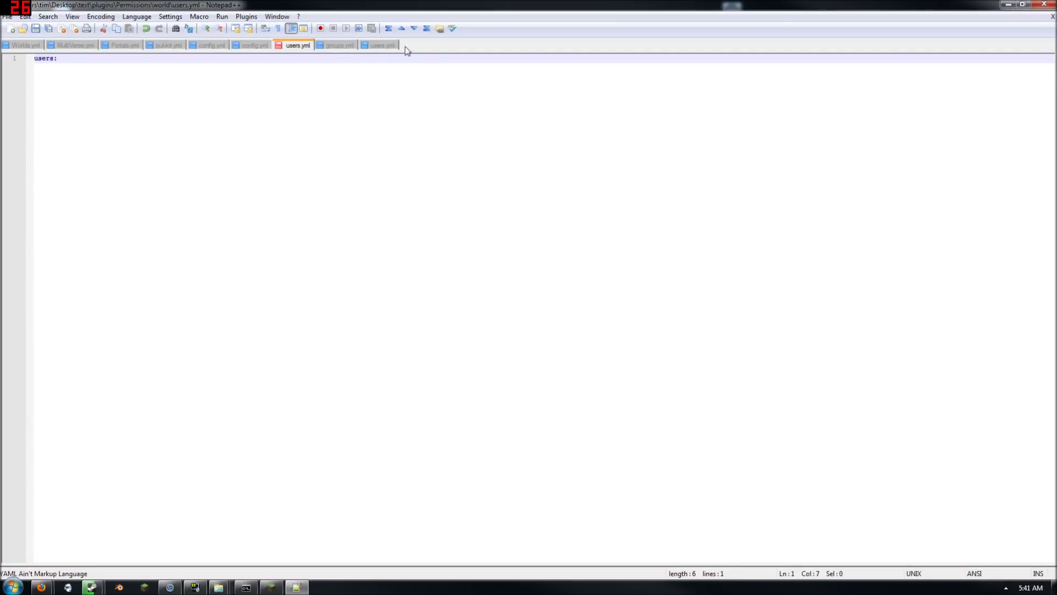
{"action": "left_click", "coordinate": [382, 45]}
{"action": "left_click", "coordinate": [291, 45]}
{"action": "key", "text": "ctrl+s"}
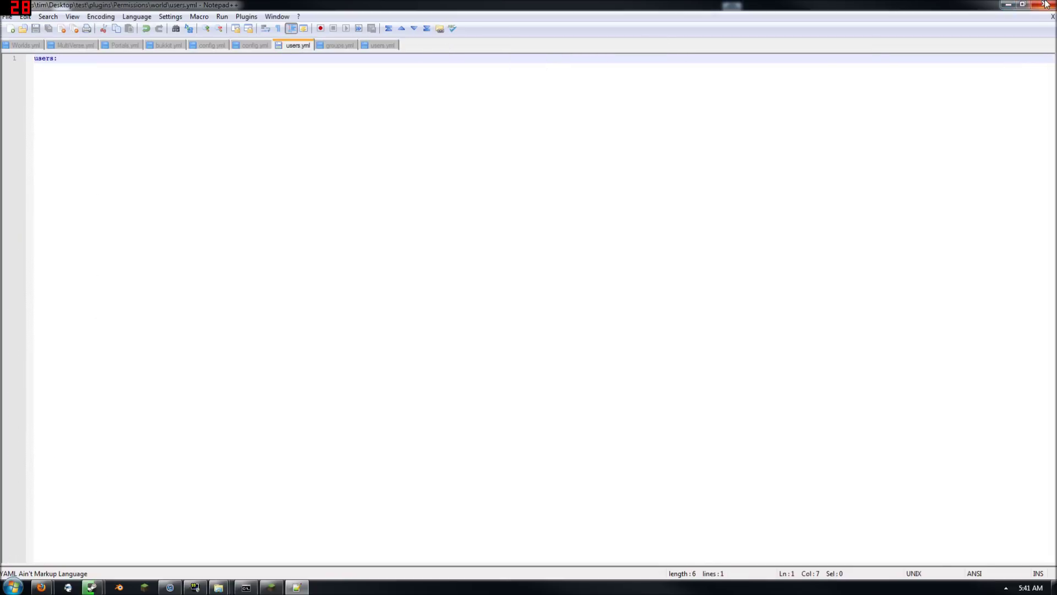
{"action": "left_click", "coordinate": [1044, 5]}
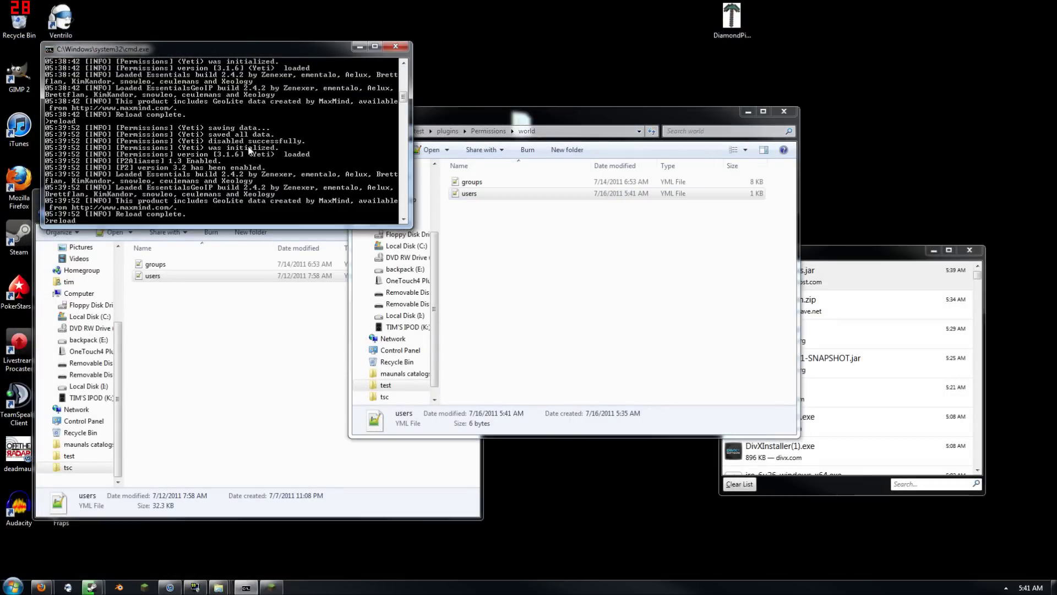
Reload the server from the console and log in through the Minecraft launcher
{"action": "type", "text": "d"}
{"action": "key", "text": "Return"}
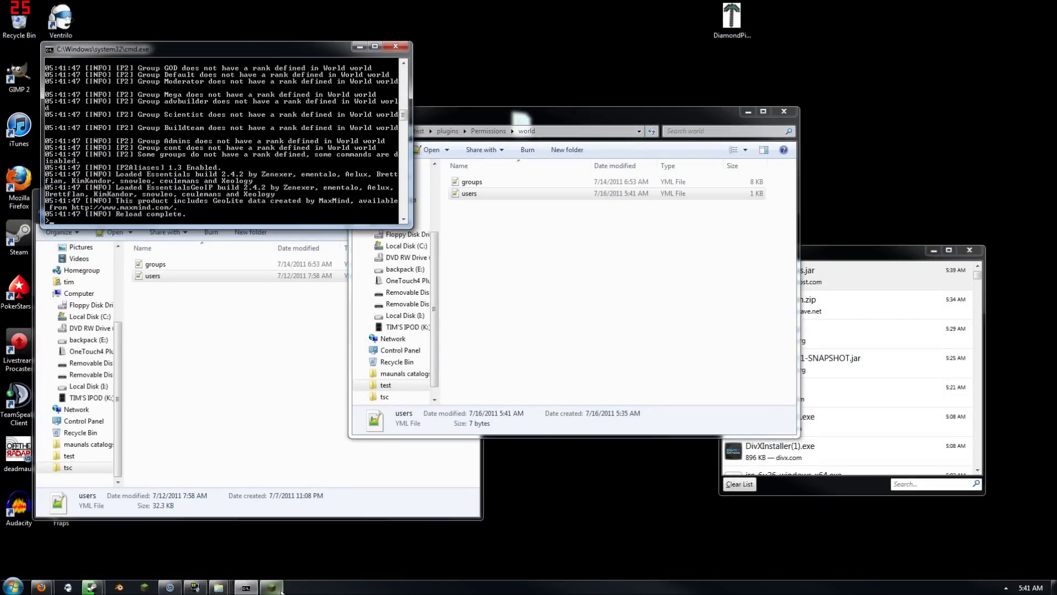
{"action": "left_click", "coordinate": [271, 587]}
{"action": "left_click", "coordinate": [749, 405]}
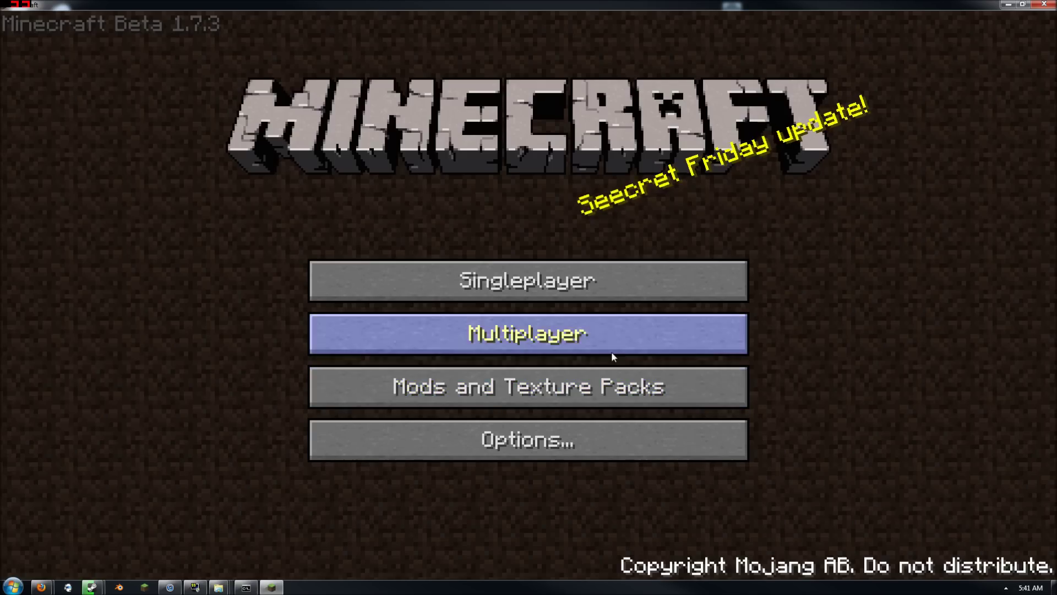
Connect to the localhost server and make it daytime with /time day
{"action": "left_click", "coordinate": [612, 351]}
{"action": "left_click", "coordinate": [558, 408]}
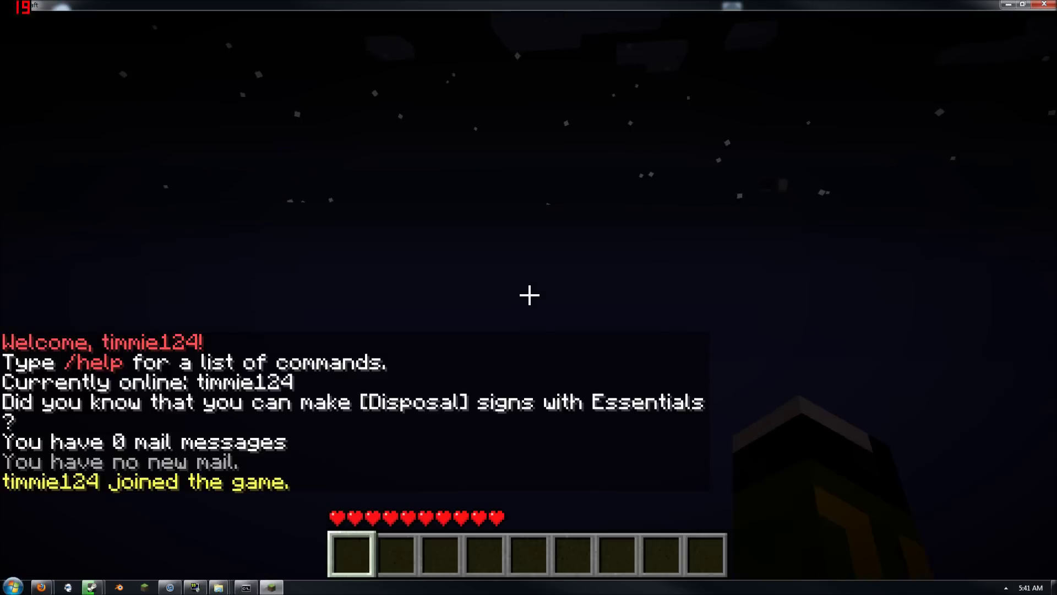
{"action": "key", "text": "t"}
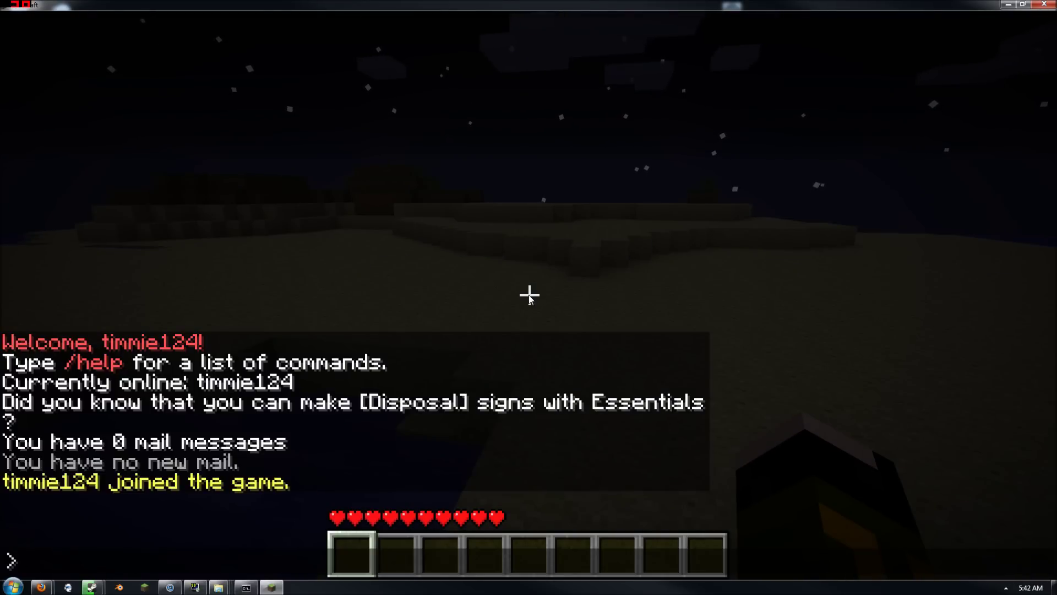
{"action": "type", "text": "/time day"}
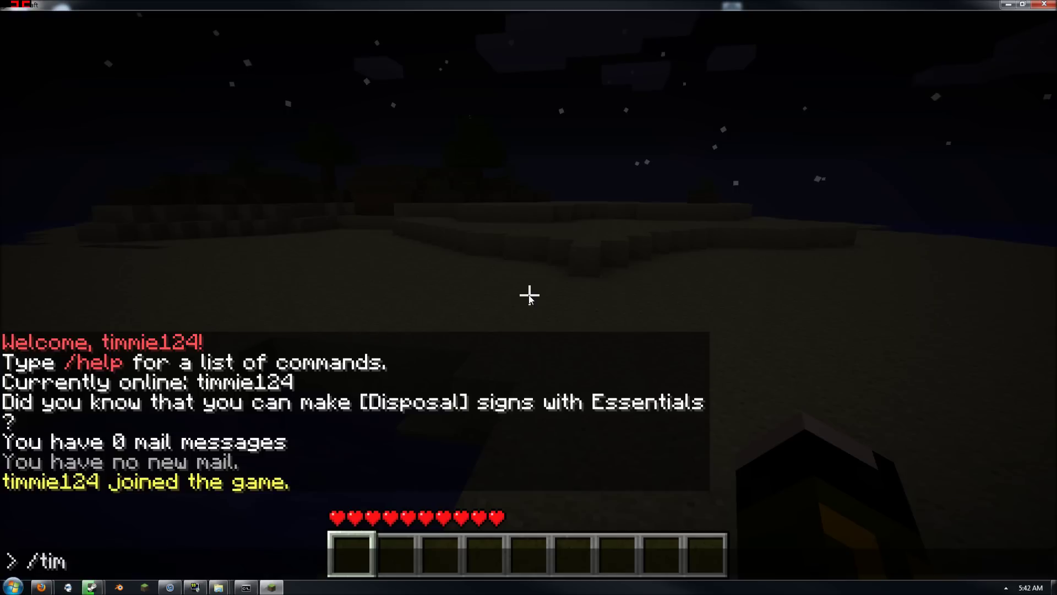
{"action": "key", "text": "Return"}
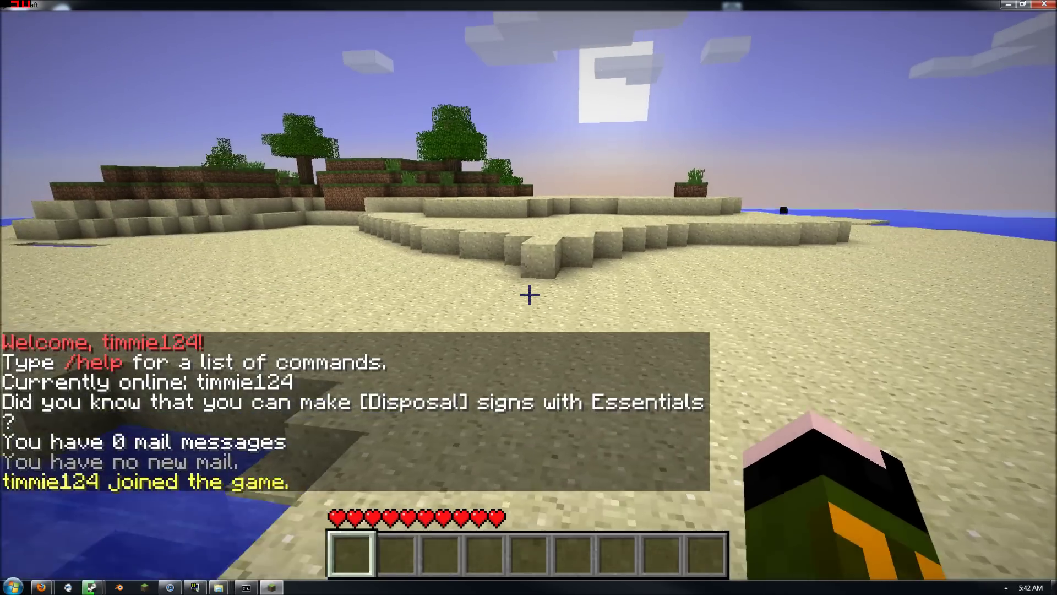
Add your player to the admin group for world with /user -addgroup
{"action": "key", "text": "t"}
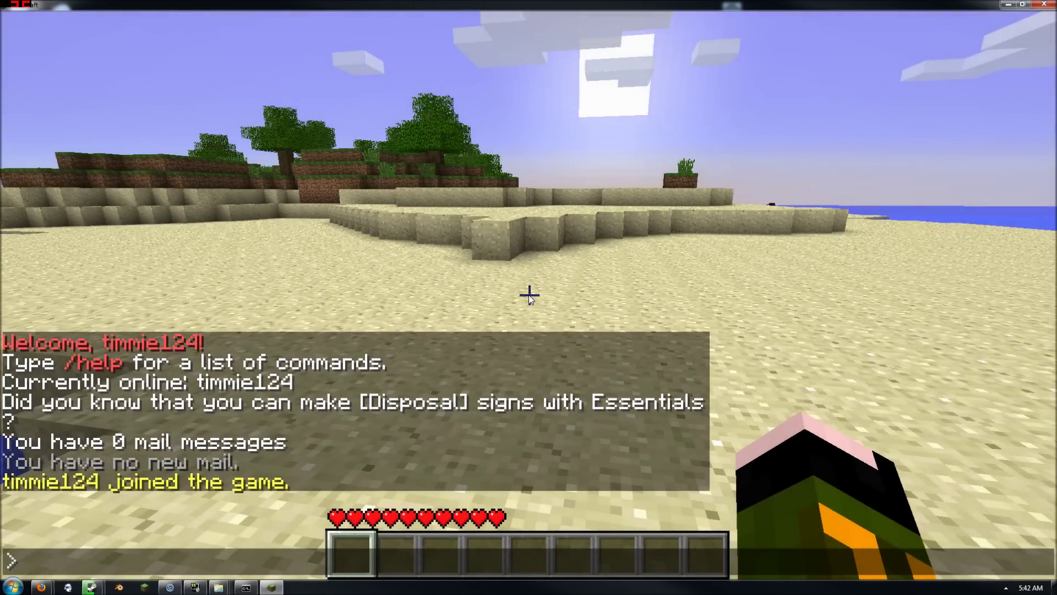
{"action": "type", "text": "/user"}
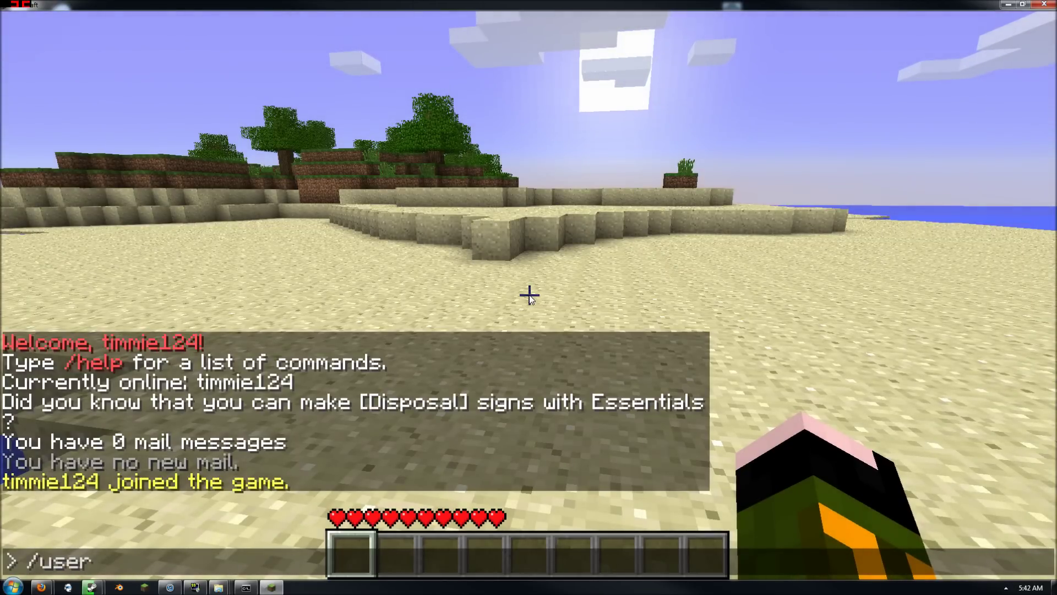
{"action": "type", "text": " -addgroup"}
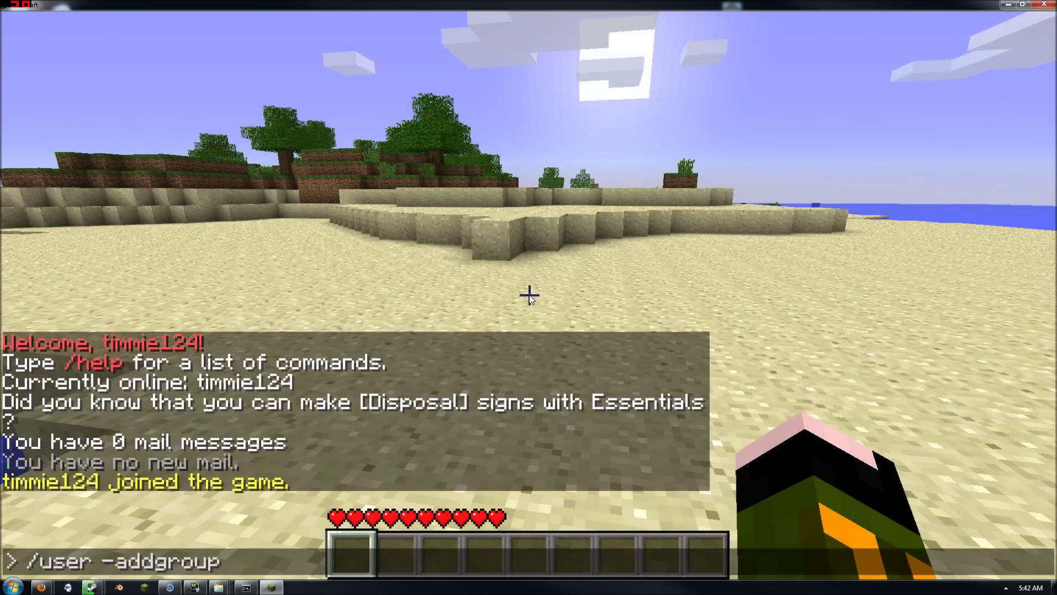
{"action": "type", "text": " u:"}
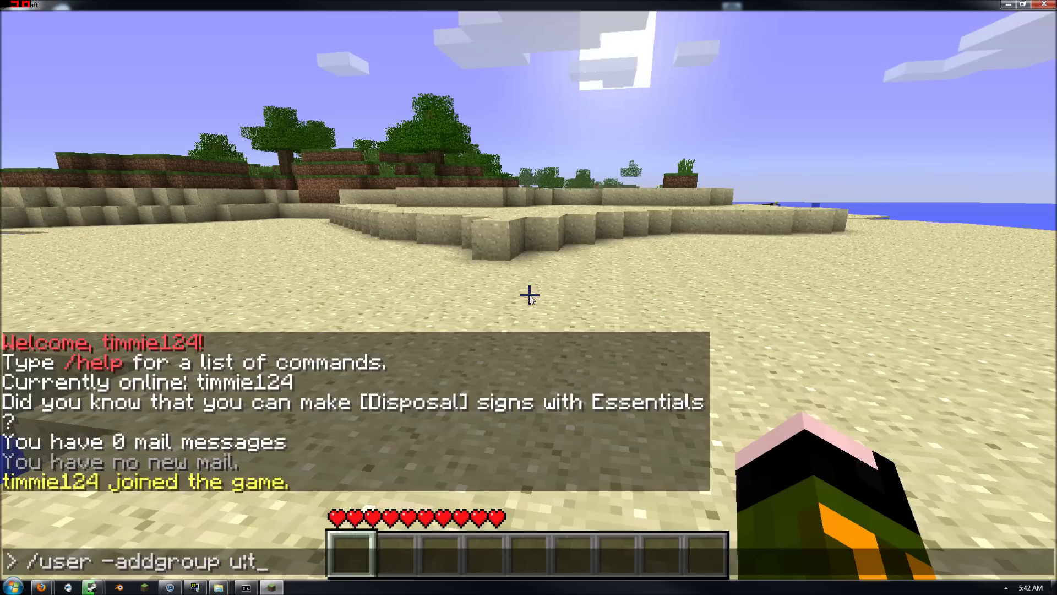
{"action": "type", "text": "timmi"}
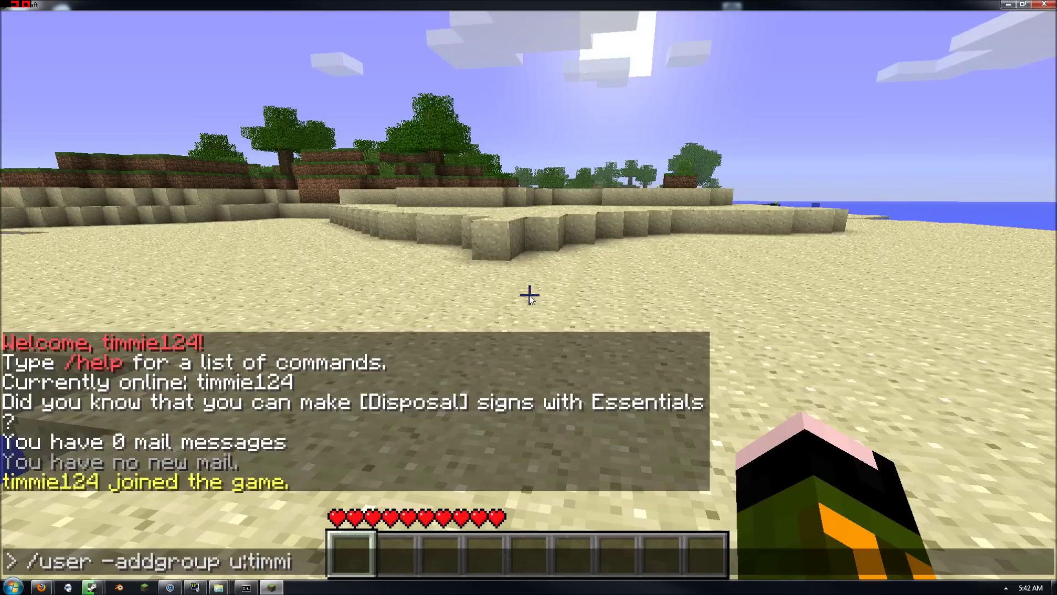
{"action": "type", "text": "e124"}
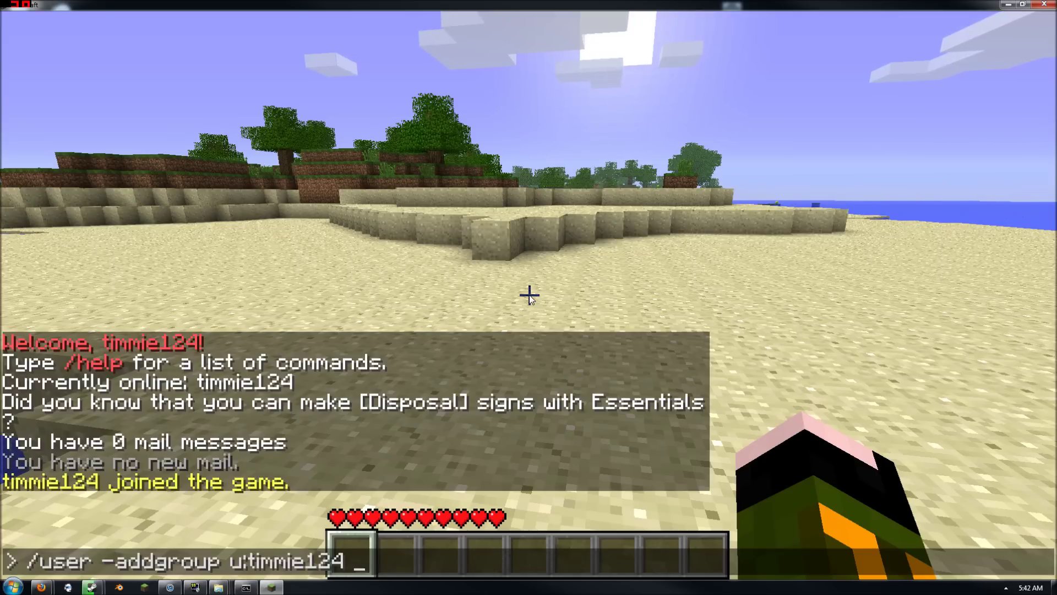
{"action": "type", "text": " s:"}
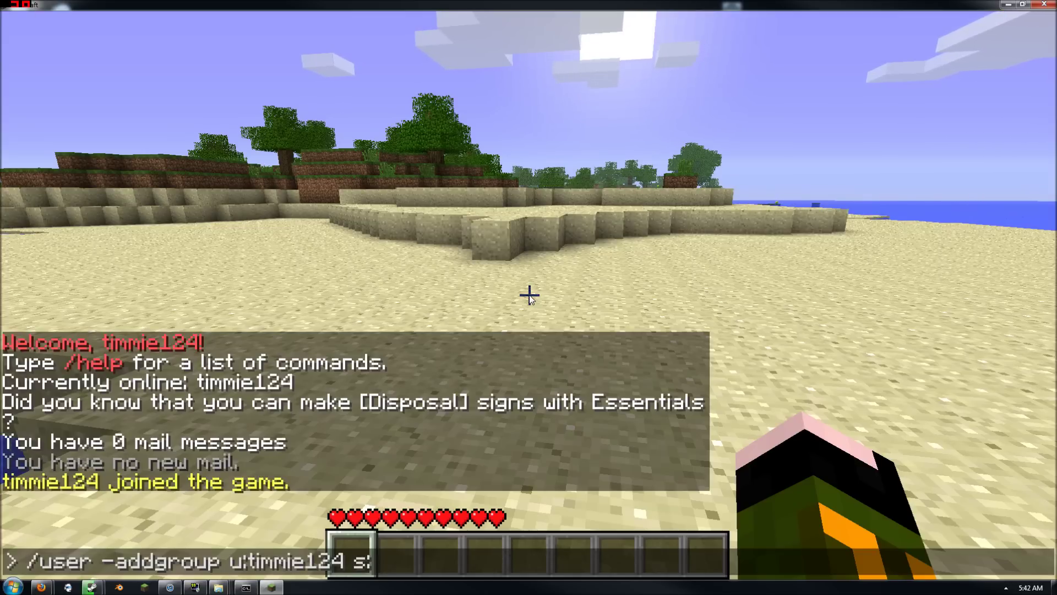
{"action": "type", "text": "admin"}
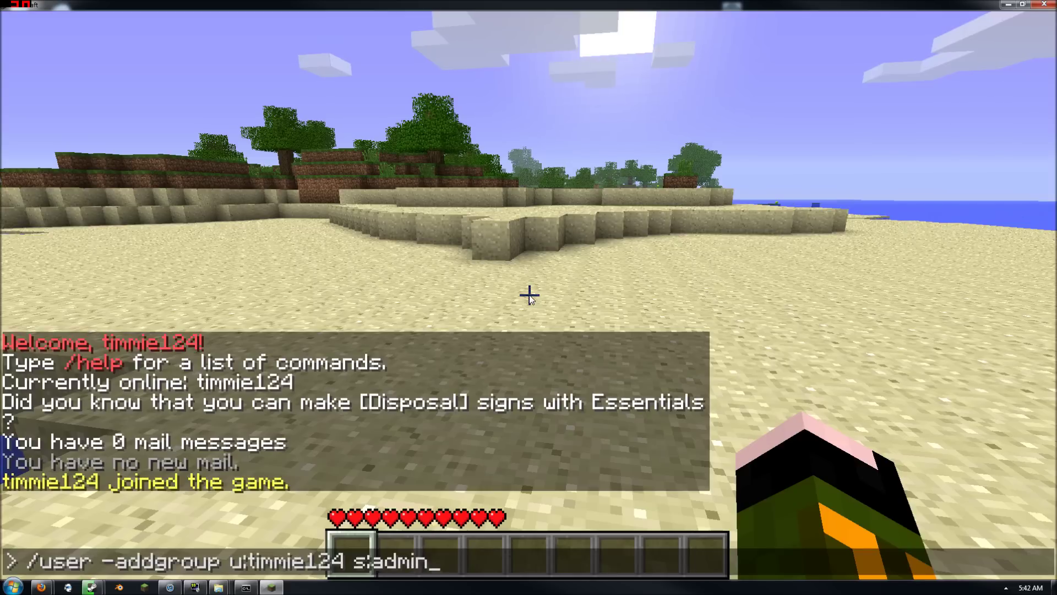
{"action": "type", "text": " w"}
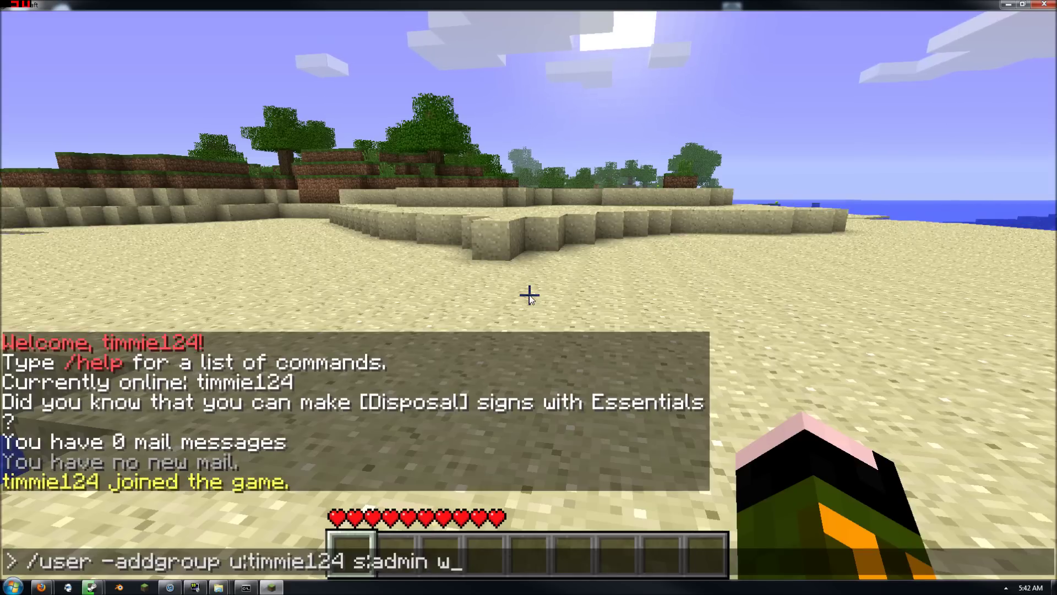
{"action": "type", "text": ":world"}
{"action": "key", "text": "Return"}
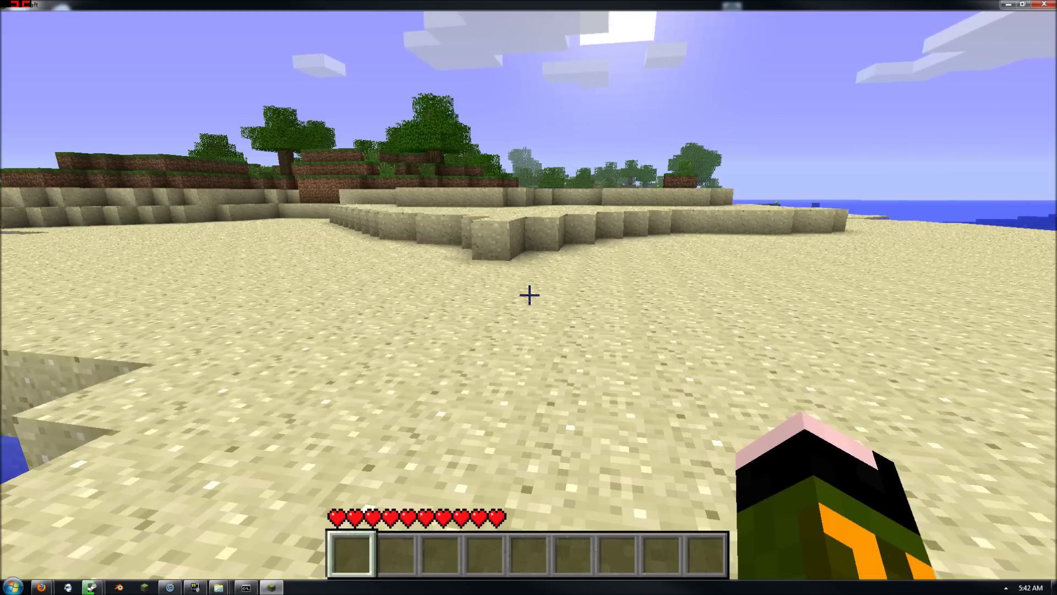
{"action": "key", "text": "w"}
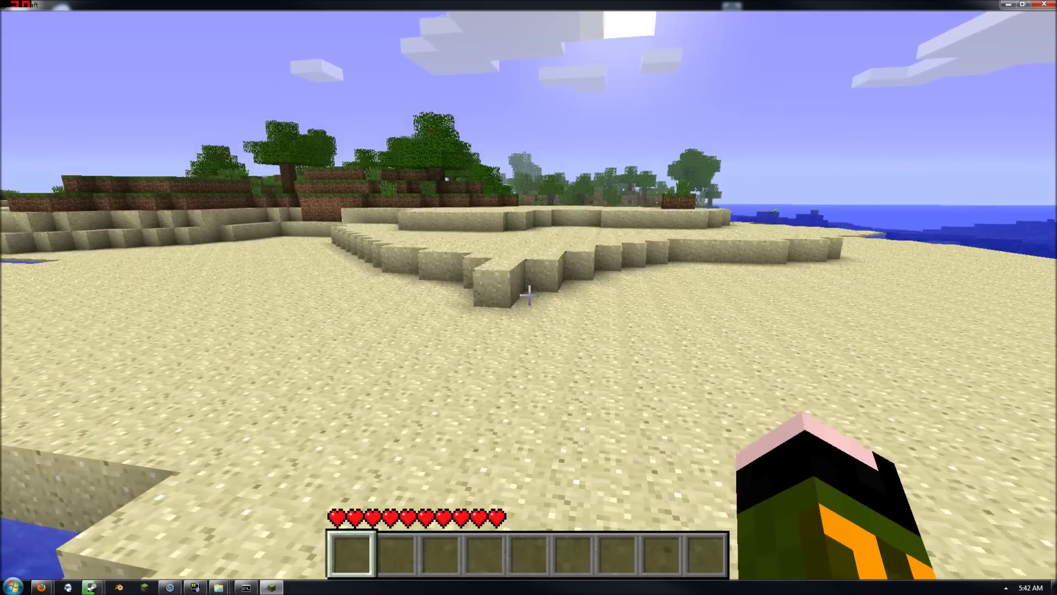
{"action": "key", "text": "t"}
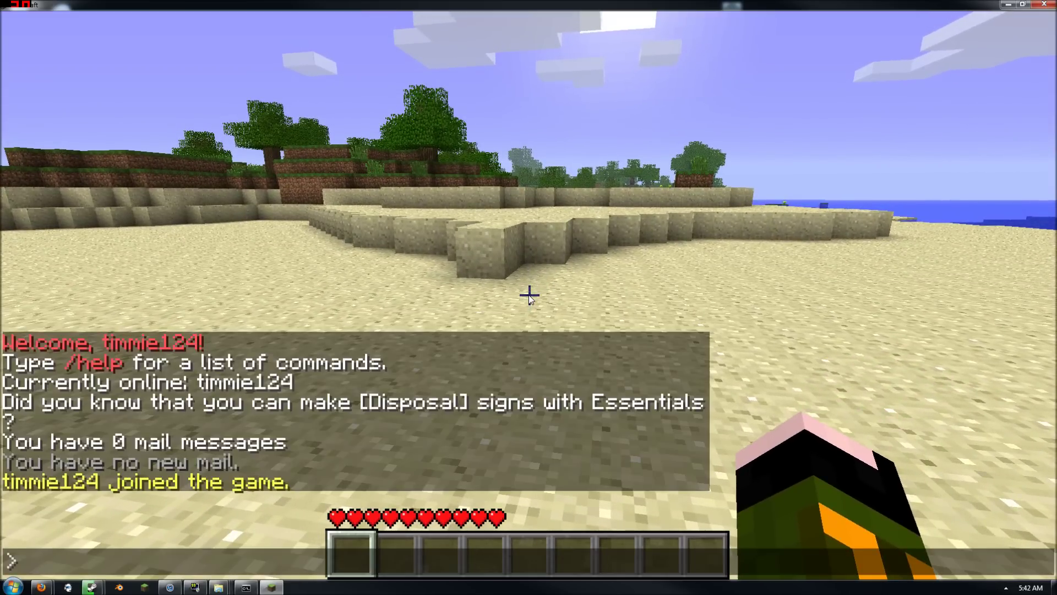
In the server console, add the player to the god group for all worlds
{"action": "left_click", "coordinate": [249, 587]}
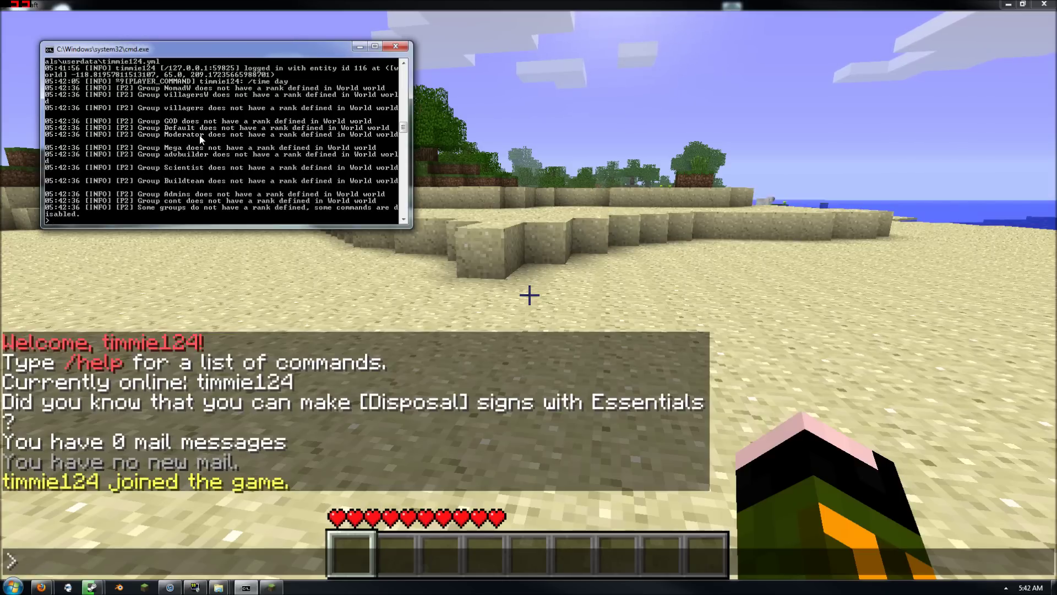
{"action": "left_click_drag", "start_coordinate": [197, 55], "coordinate": [295, 236]}
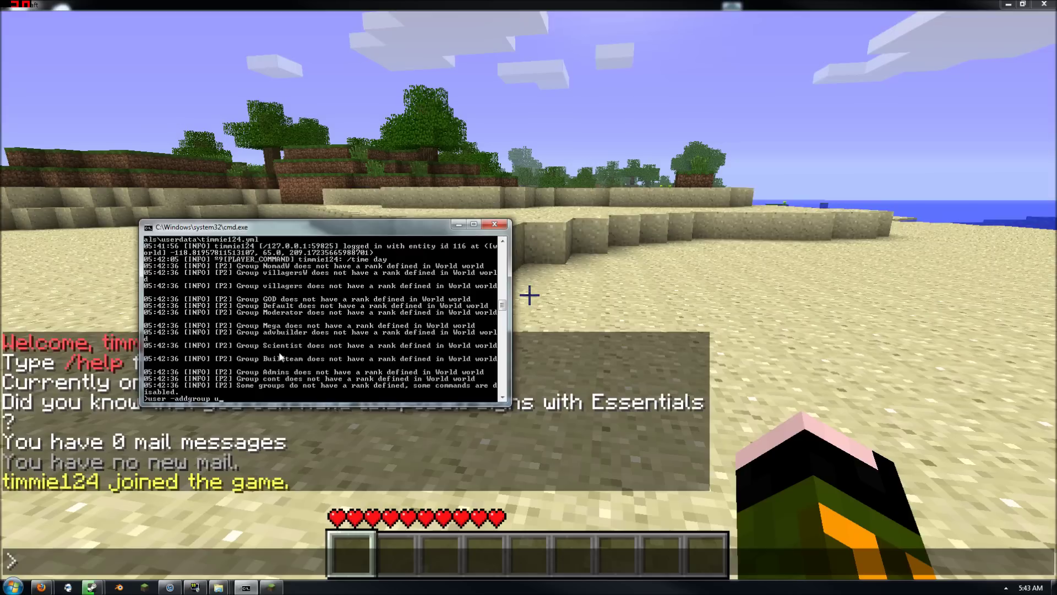
{"action": "type", "text": "timmie124 s:god w*"}
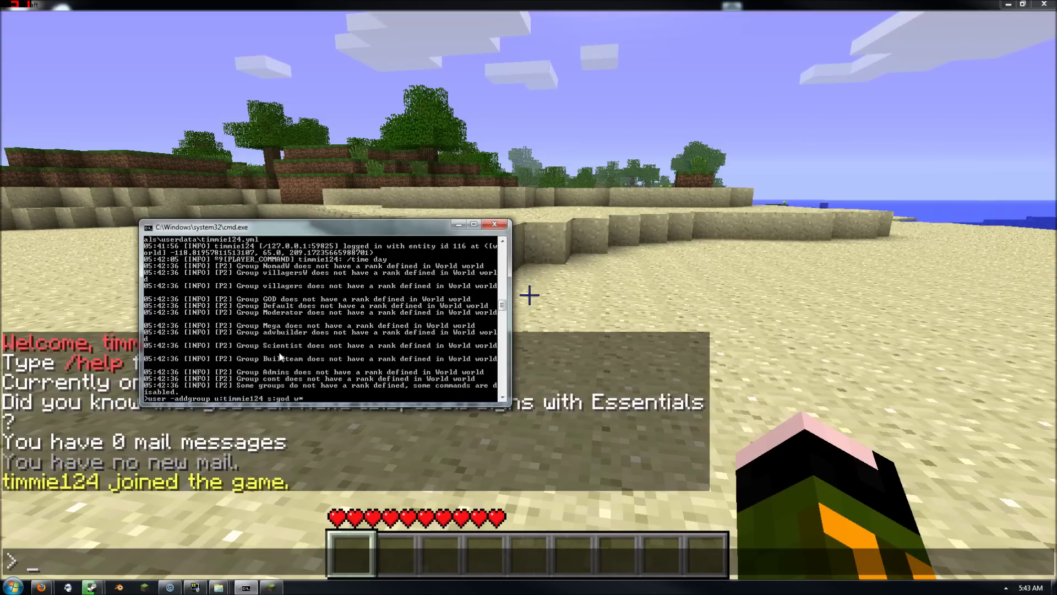
{"action": "type", "text": "\\"}
{"action": "key", "text": "Return"}
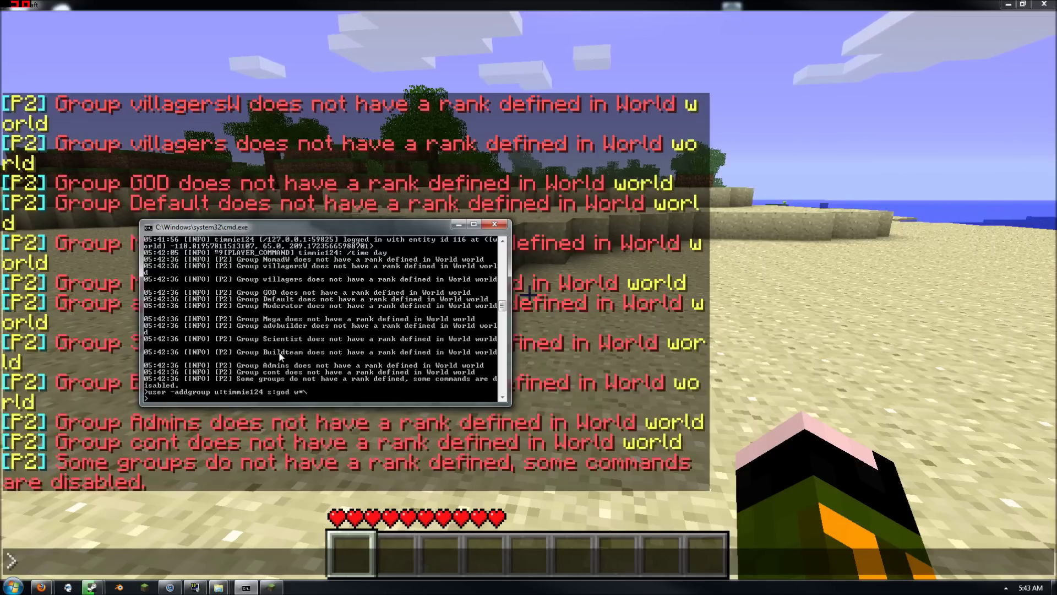
{"action": "key", "text": "Up"}
{"action": "key", "text": "Return"}
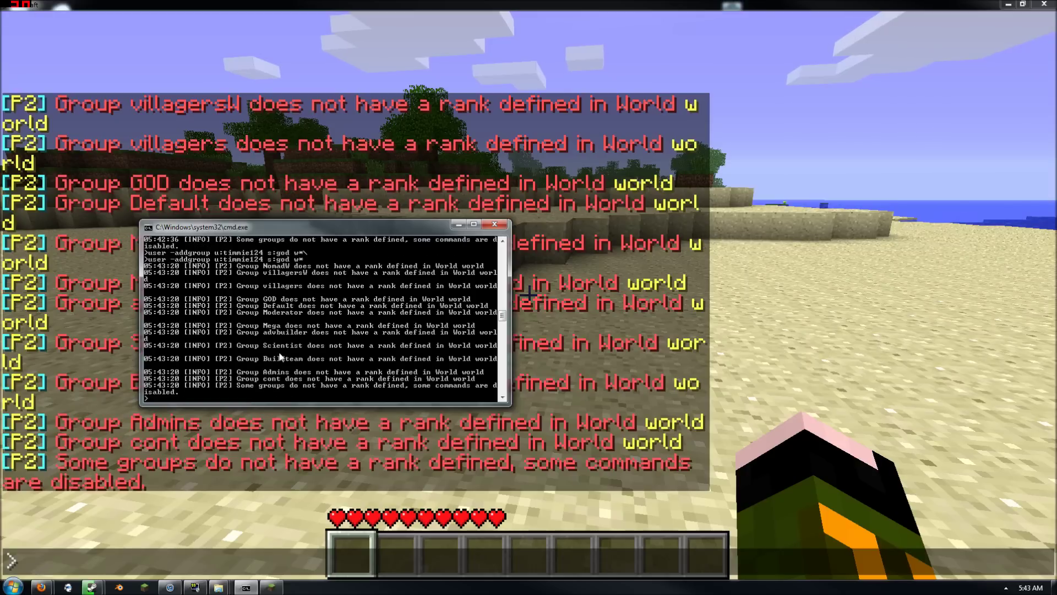
Back in the game, send a few '.' test chat messages, walk across the beach, and pause
{"action": "left_click", "coordinate": [230, 500]}
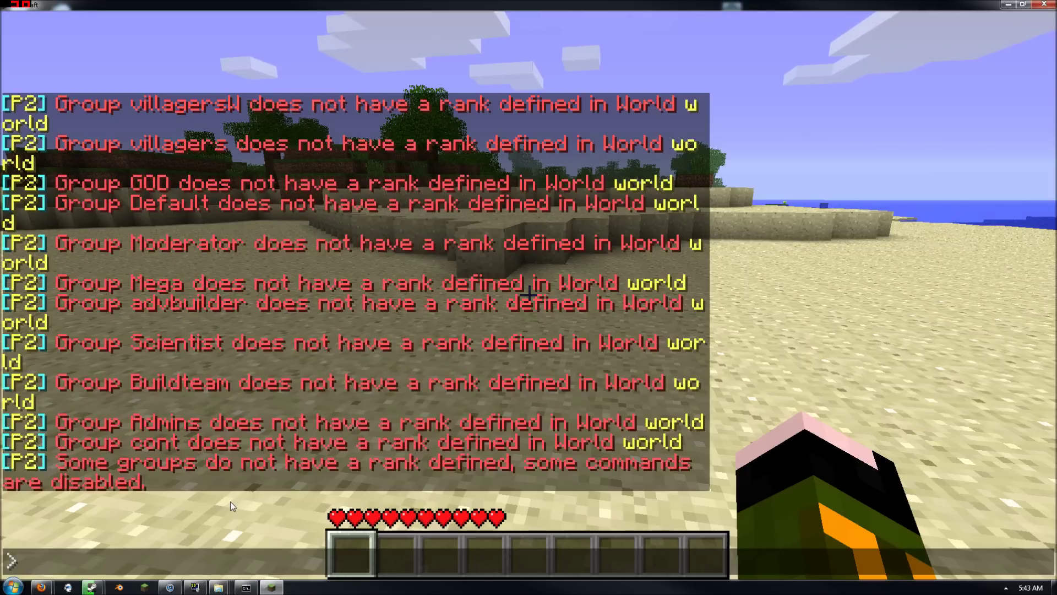
{"action": "type", "text": "."}
{"action": "key", "text": "Return"}
{"action": "type", "text": "t."}
{"action": "key", "text": "Return"}
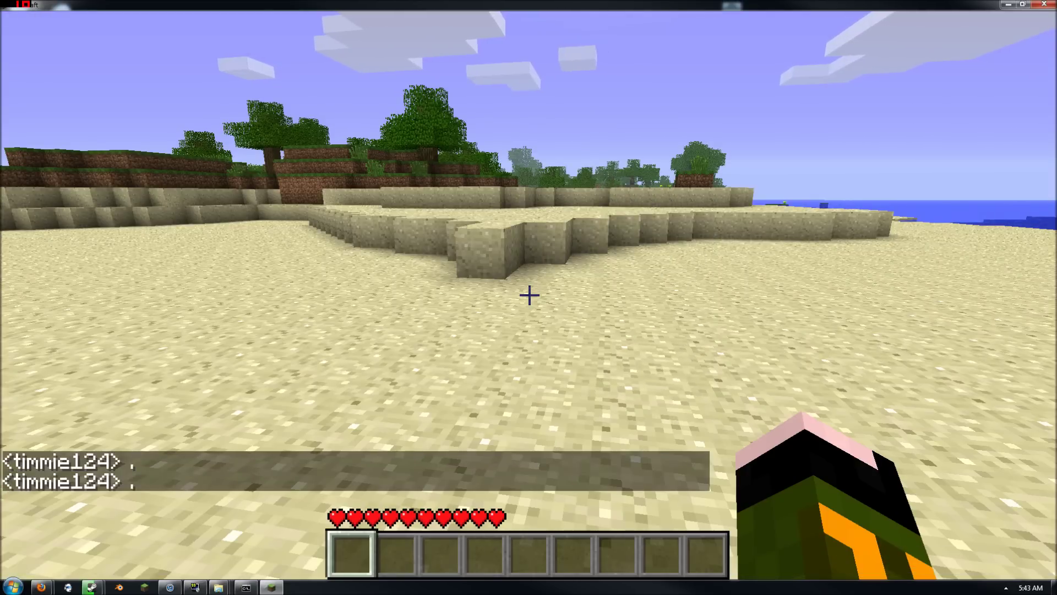
{"action": "type", "text": "t."}
{"action": "key", "text": "Return"}
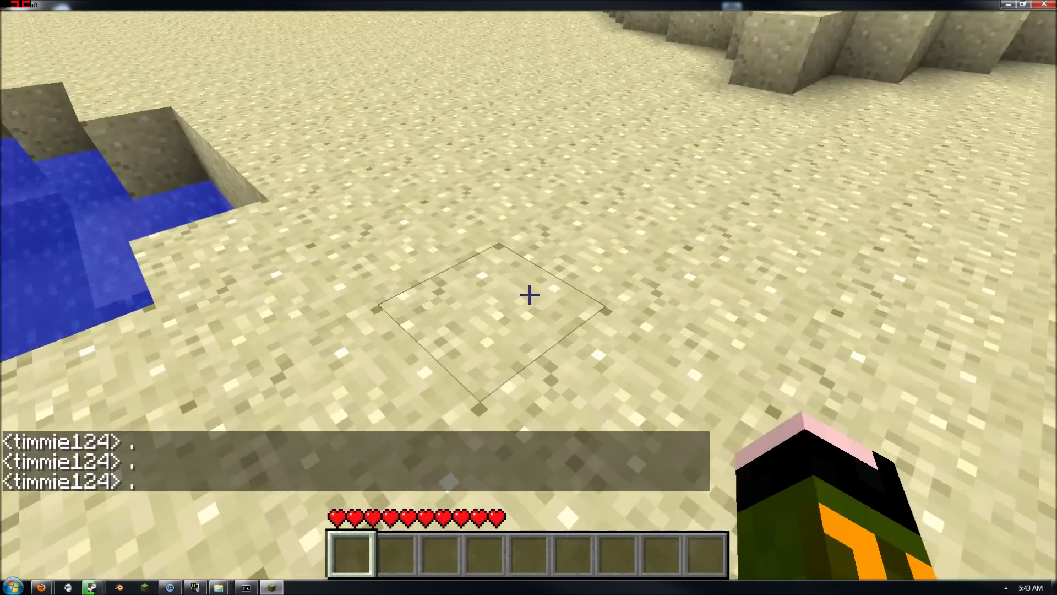
{"action": "key", "text": "f"}
{"action": "key", "text": "w"}
{"action": "key", "text": "f"}
{"action": "key", "text": "w"}
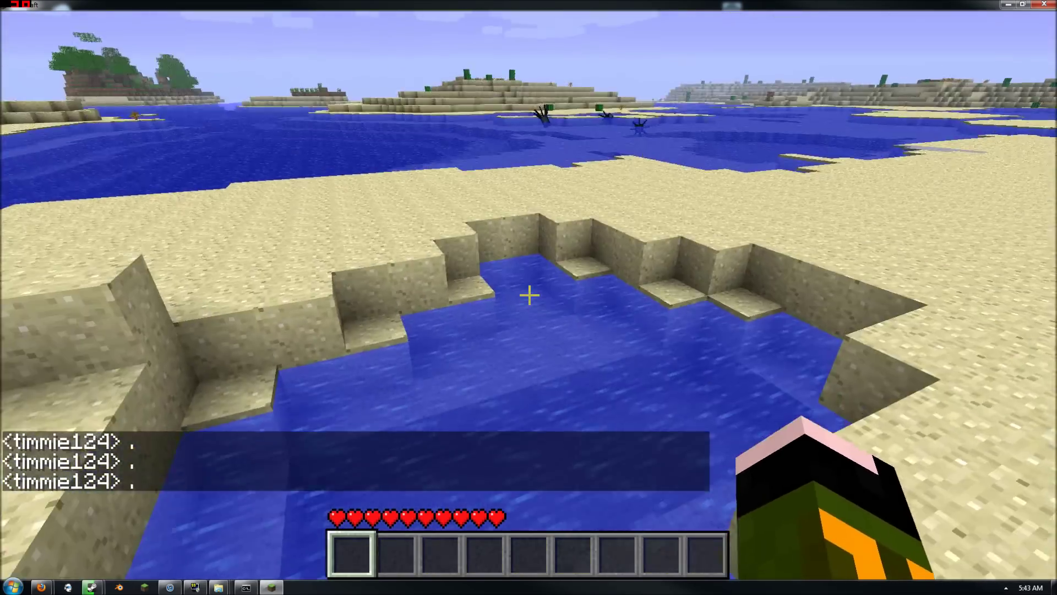
{"action": "key", "text": "Escape"}
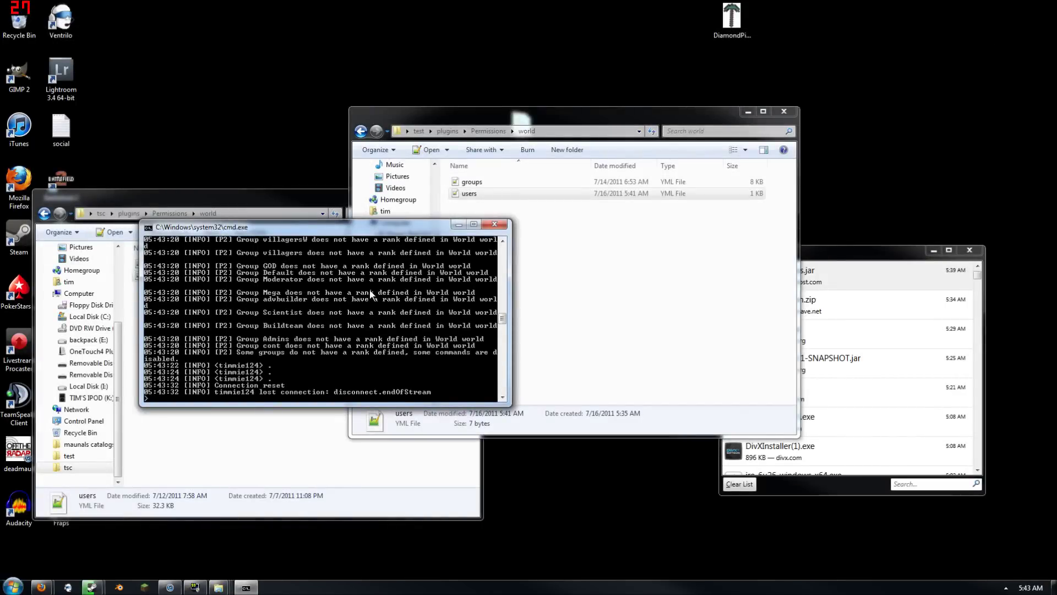
Stop the server with 'stop' and restart it from run in the test folder
{"action": "type", "text": "stop"}
{"action": "key", "text": "Return"}
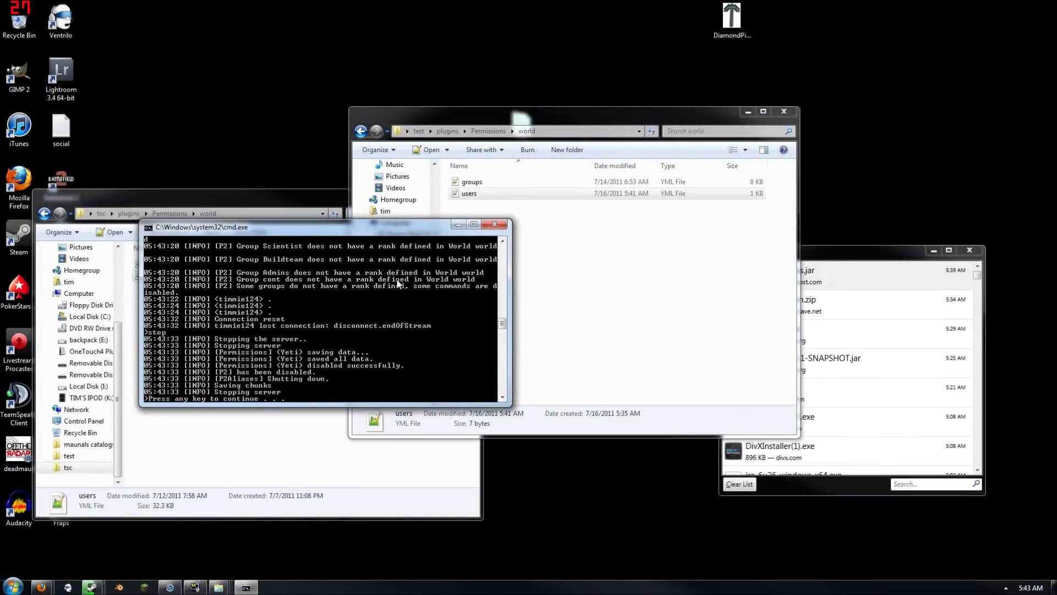
{"action": "key", "text": "Return"}
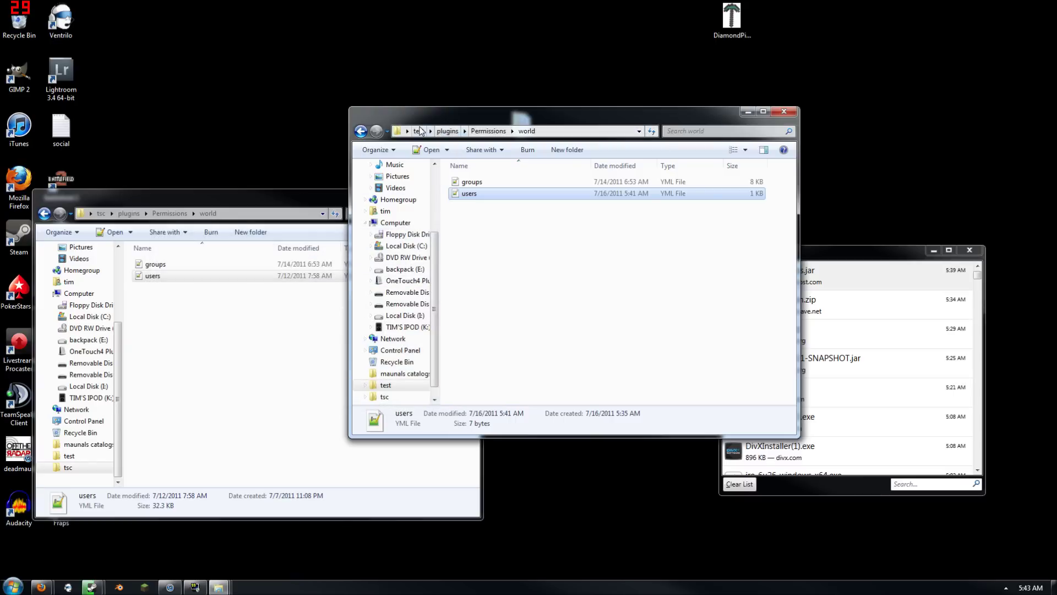
{"action": "left_click", "coordinate": [419, 131]}
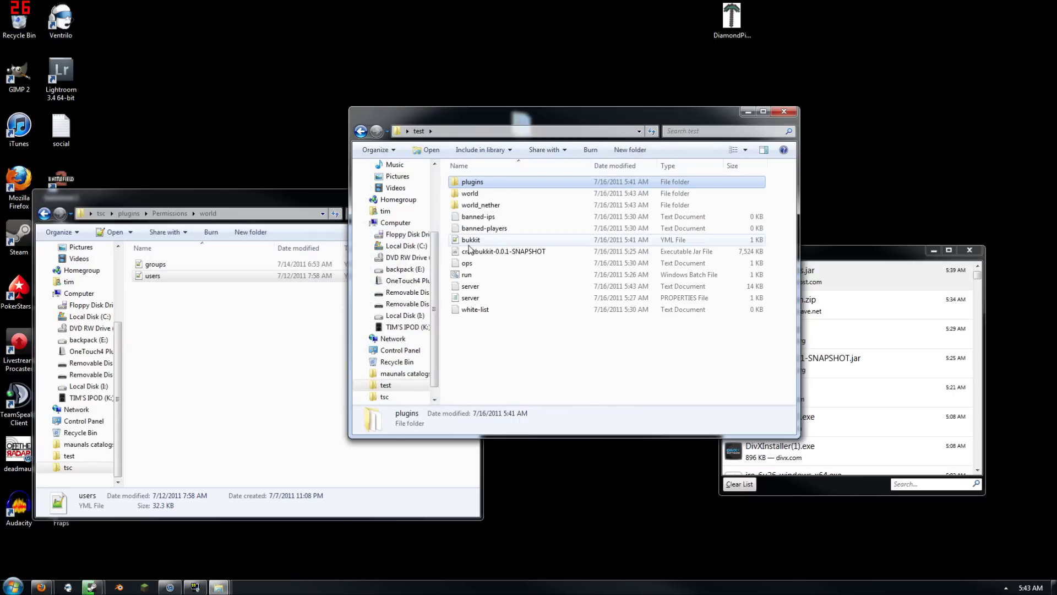
{"action": "left_click", "coordinate": [481, 278]}
{"action": "double_click", "coordinate": [481, 276]}
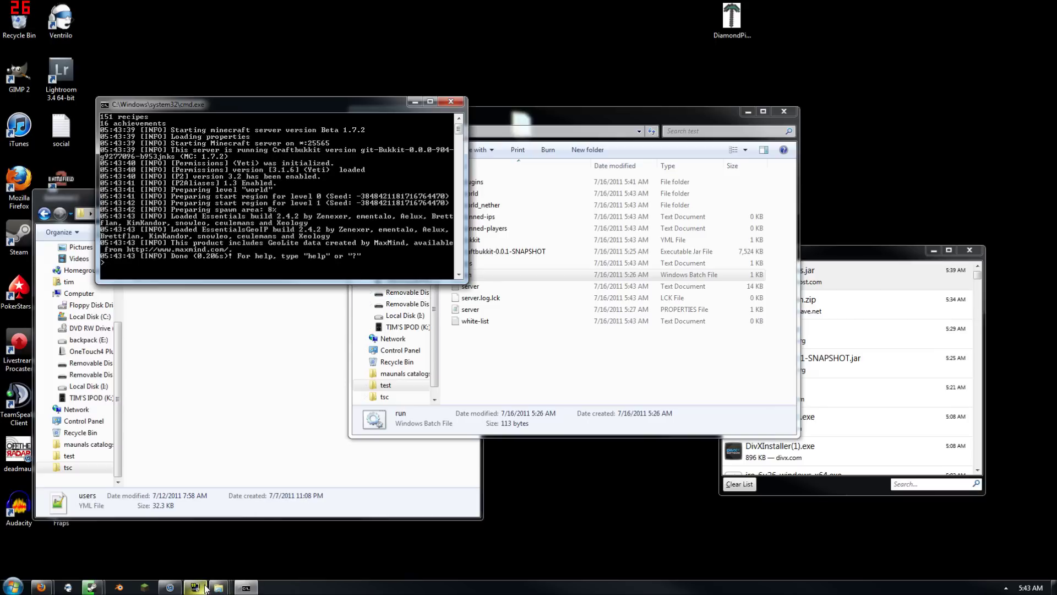
Log in, rejoin the localhost server, send a 'tt' test message, and pause
{"action": "mouse_move", "coordinate": [204, 588]}
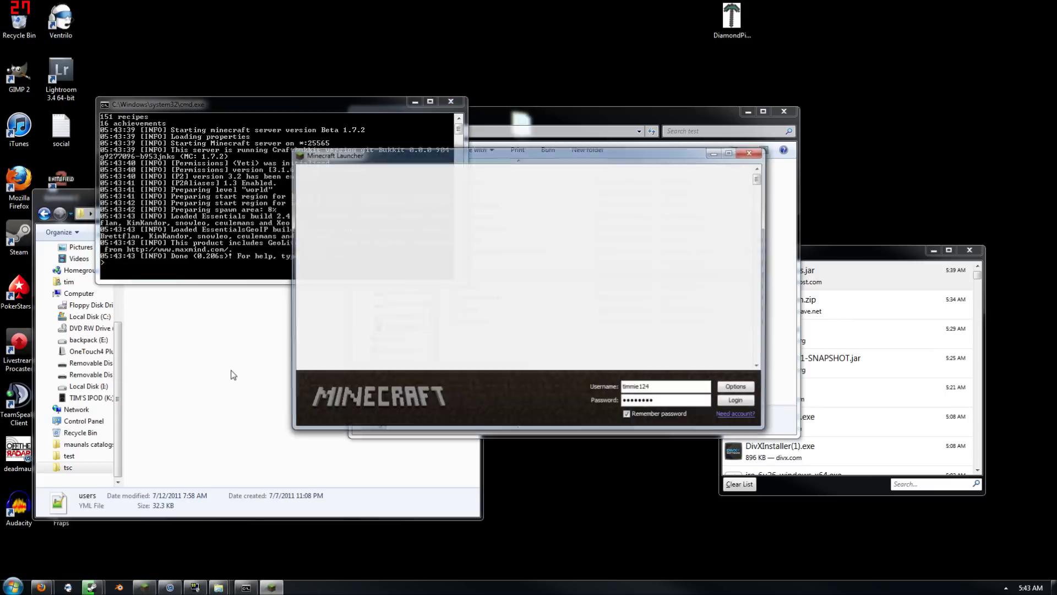
{"action": "left_click", "coordinate": [735, 400]}
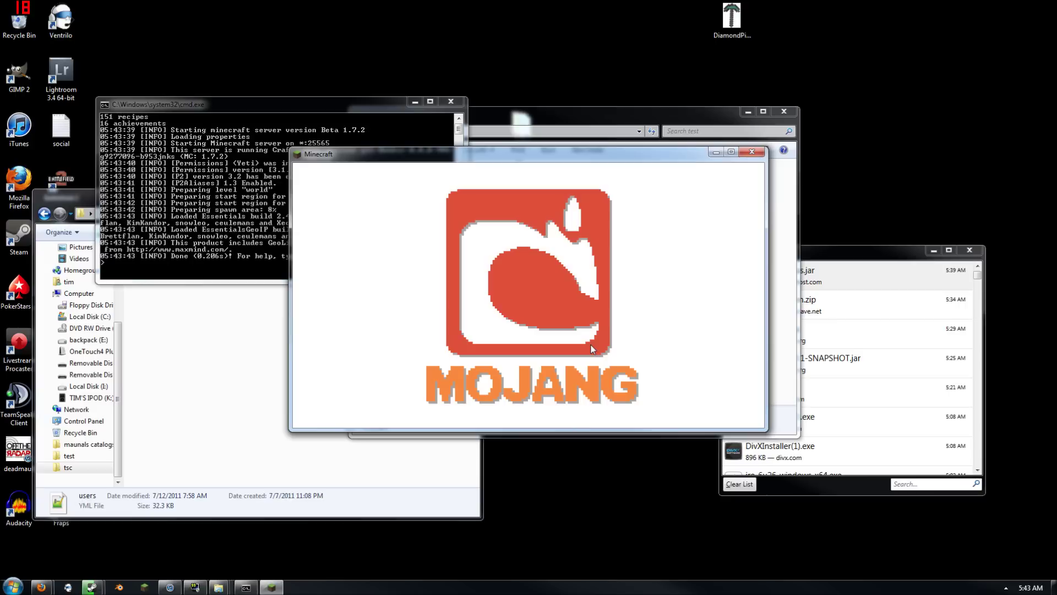
{"action": "left_click", "coordinate": [587, 329]}
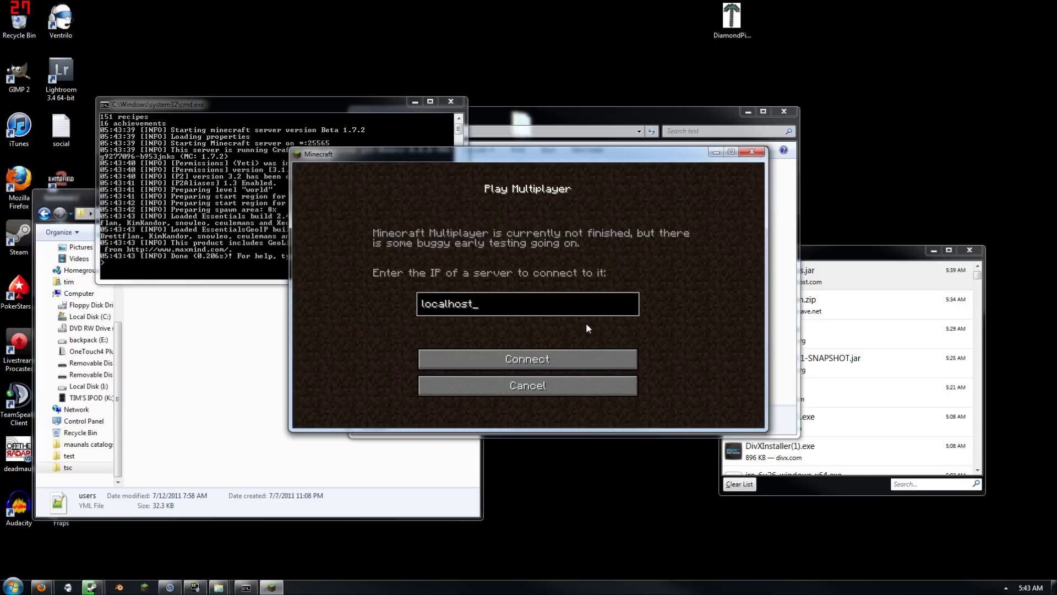
{"action": "left_click", "coordinate": [570, 352]}
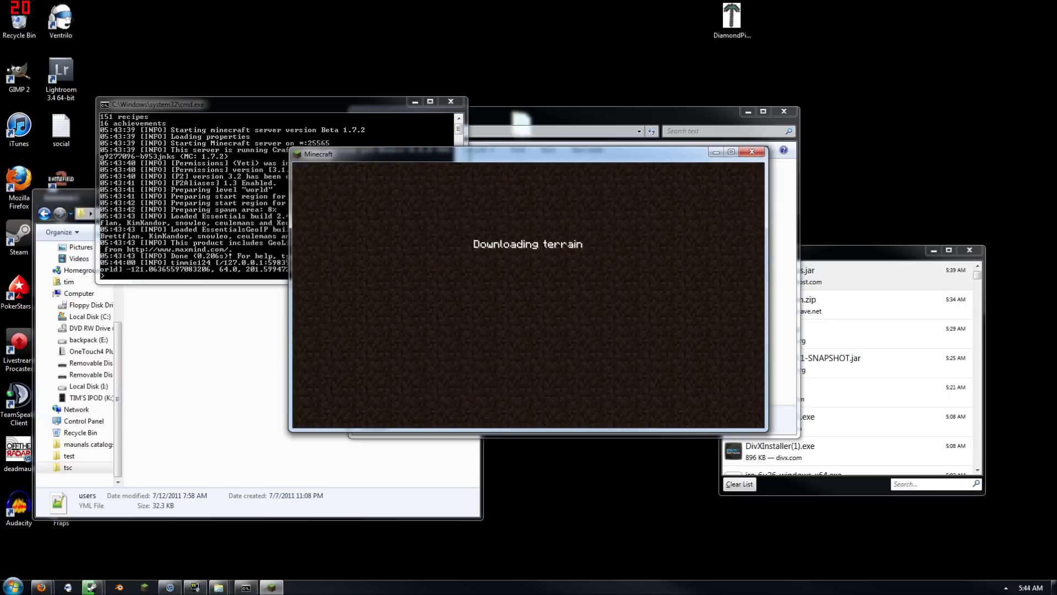
{"action": "type", "text": "tt"}
{"action": "key", "text": "Return"}
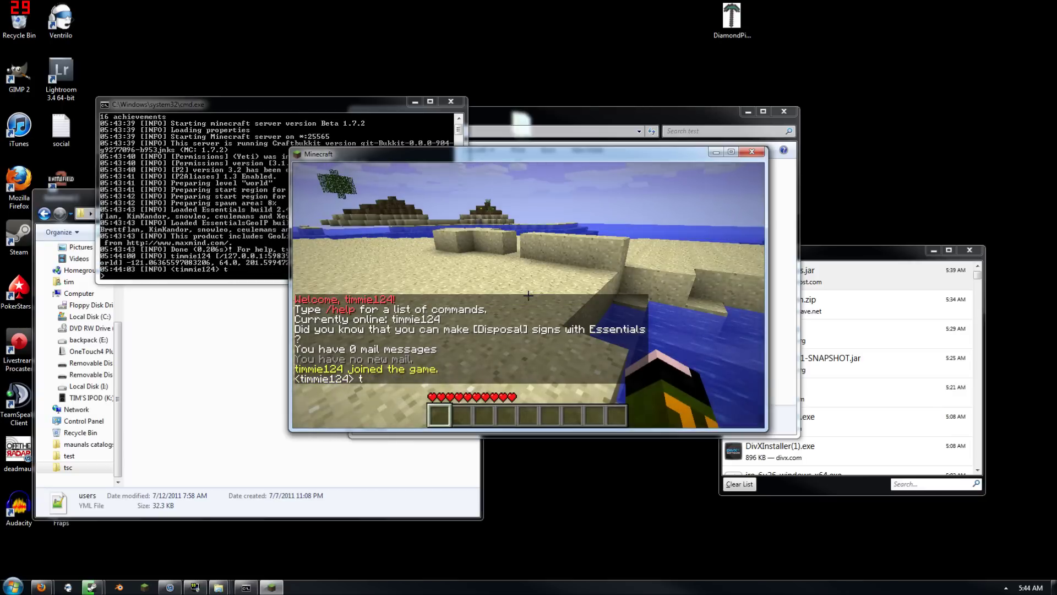
{"action": "key", "text": "Escape"}
Clear the unfinished user -addgr console command, then close the server console and Minecraft
{"action": "left_click", "coordinate": [159, 255]}
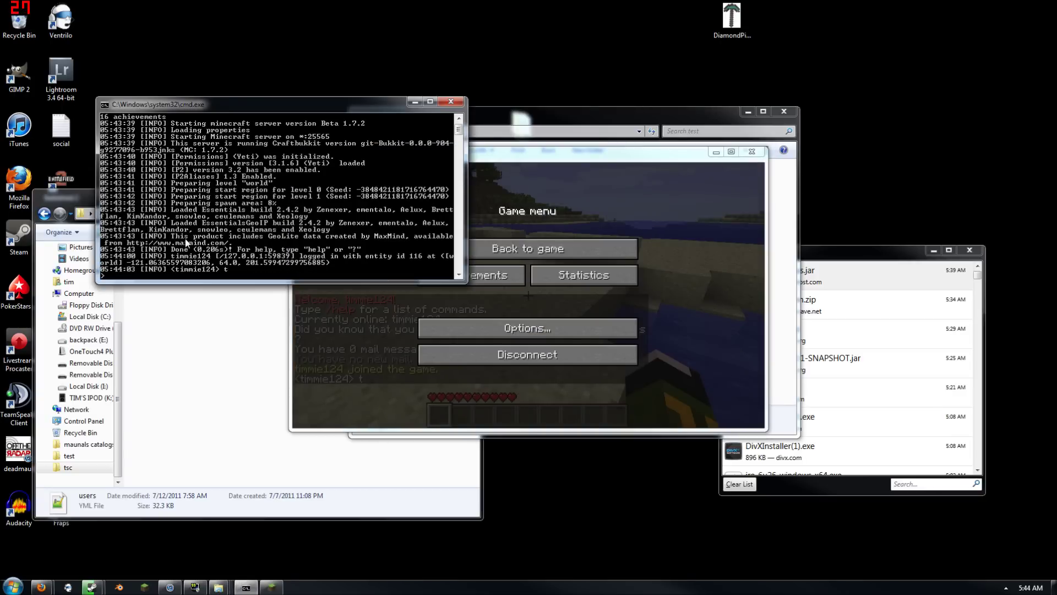
{"action": "type", "text": "user -addgroup"}
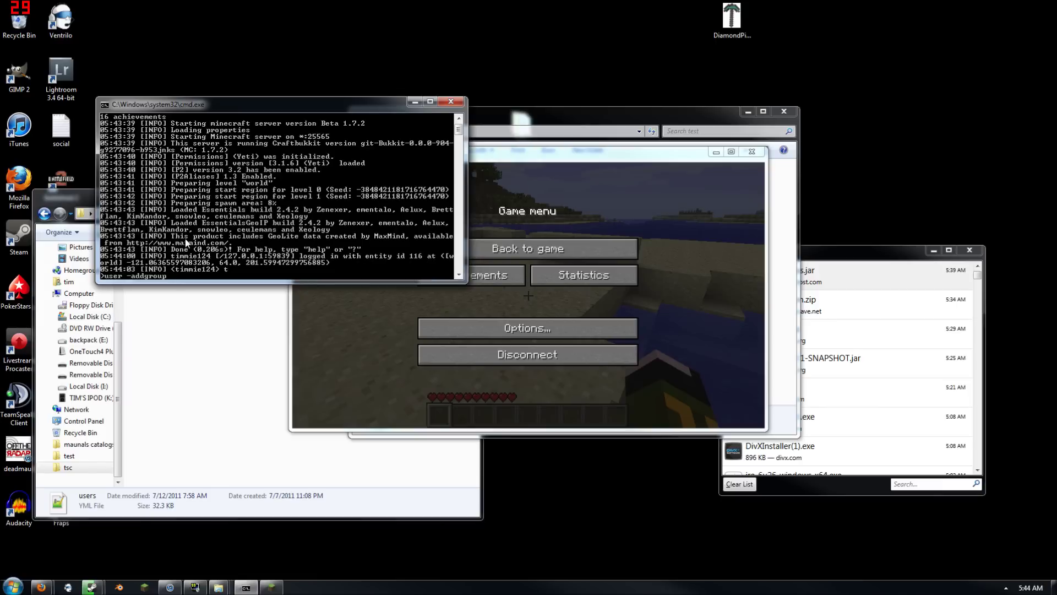
{"action": "key", "text": "BackSpace"}
{"action": "key", "text": "BackSpace"}
{"action": "key", "text": "BackSpace"}
{"action": "key", "text": "BackSpace"}
{"action": "key", "text": "BackSpace"}
{"action": "key", "text": "BackSpace"}
{"action": "key", "text": "BackSpace"}
{"action": "key", "text": "BackSpace"}
{"action": "key", "text": "BackSpace"}
{"action": "key", "text": "BackSpace"}
{"action": "key", "text": "BackSpace"}
{"action": "key", "text": "BackSpace"}
{"action": "key", "text": "Return"}
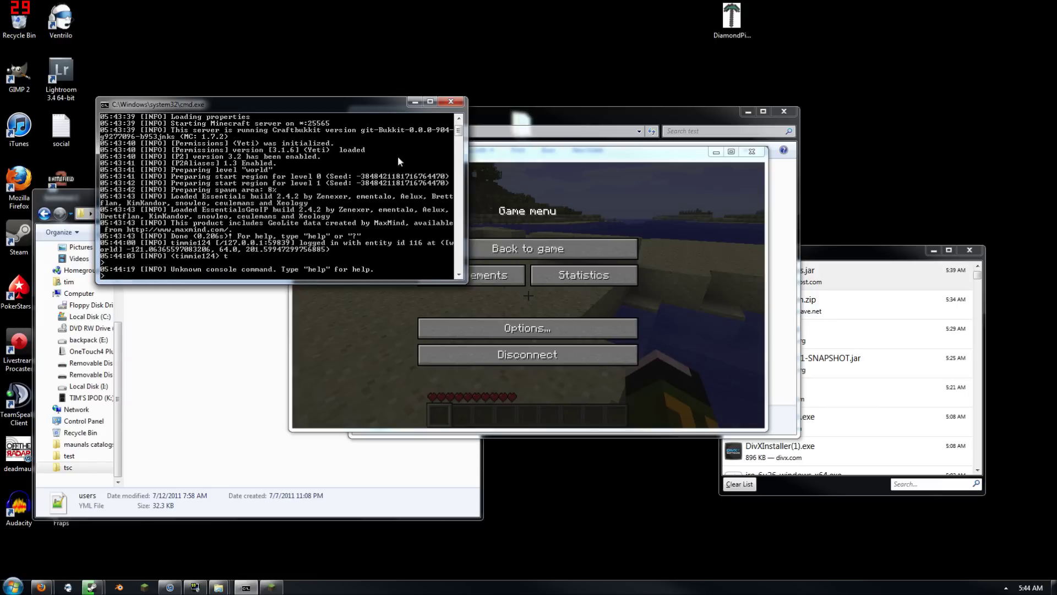
{"action": "left_click", "coordinate": [450, 101]}
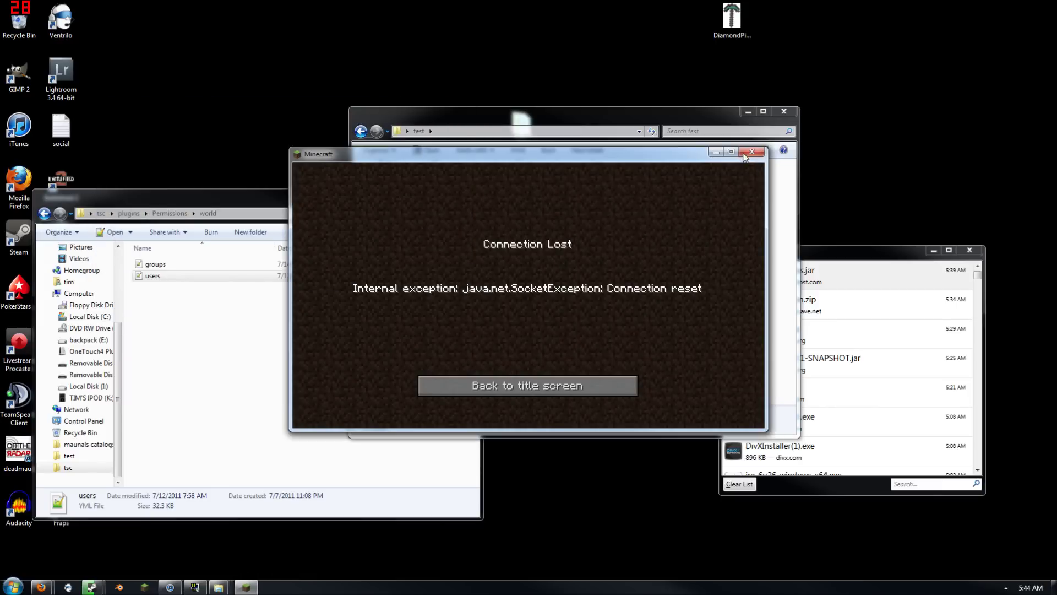
{"action": "left_click", "coordinate": [744, 152]}
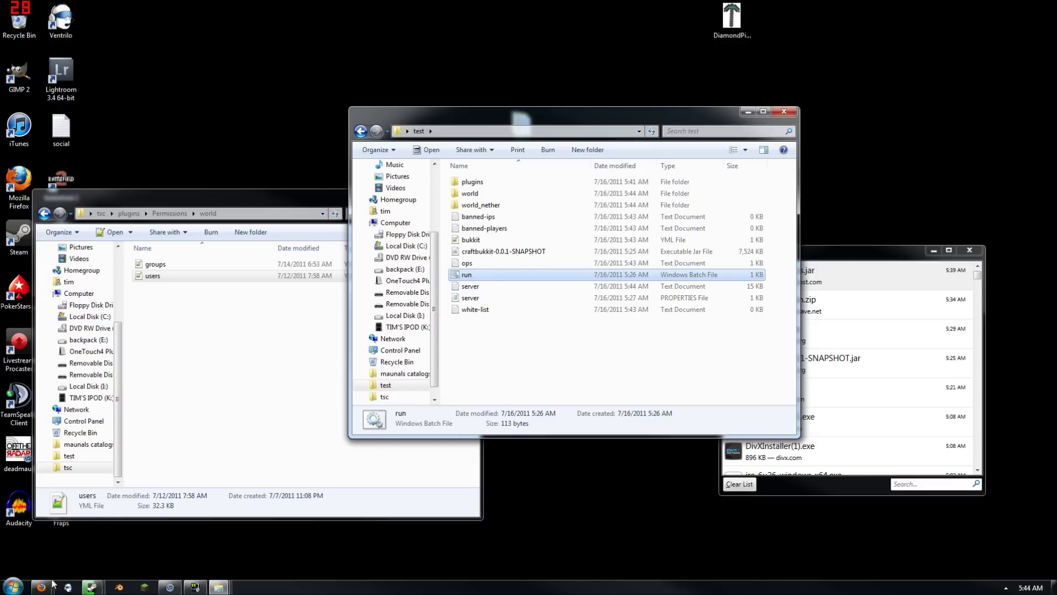
Search the Bukkit plugin list for 'ichat' and open the iChat 2.3.3 thread
{"action": "mouse_move", "coordinate": [41, 585]}
{"action": "left_click", "coordinate": [71, 497]}
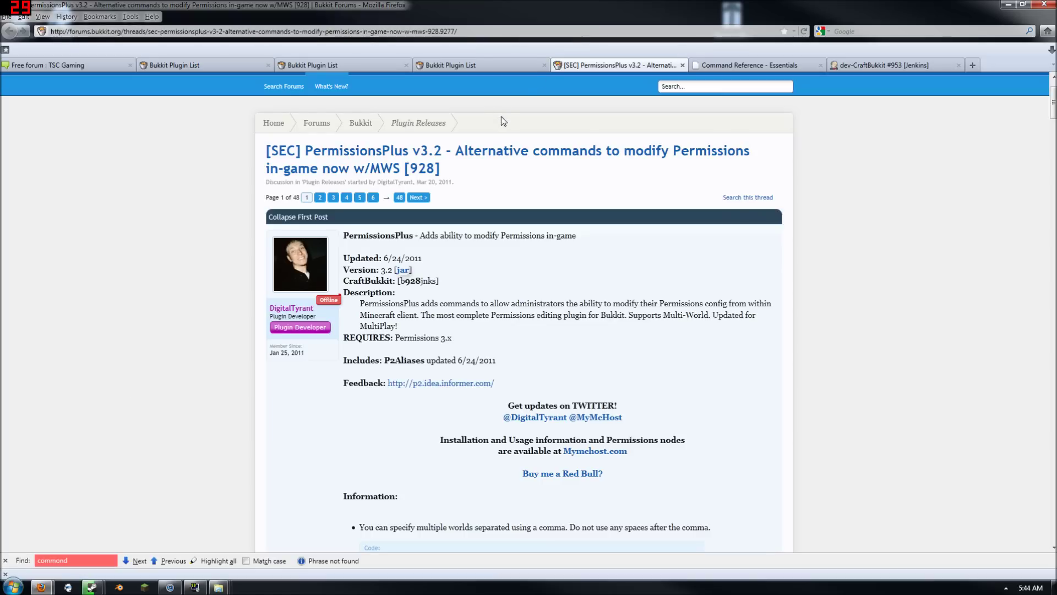
{"action": "scroll", "coordinate": [466, 119], "scroll_direction": "up", "scroll_amount": 2}
{"action": "left_click", "coordinate": [715, 130]}
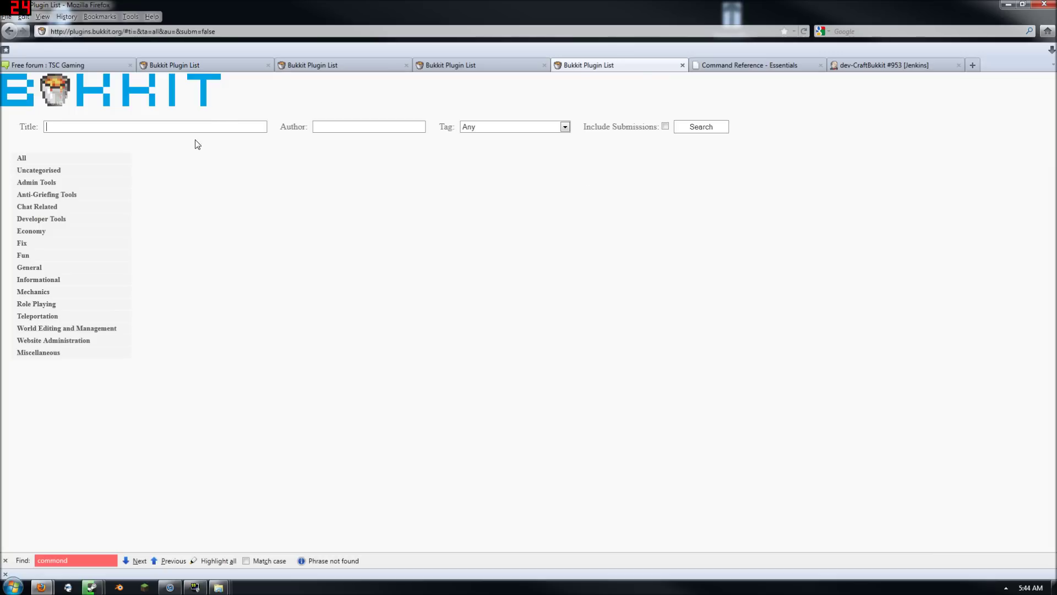
{"action": "type", "text": "ichat"}
{"action": "key", "text": "Return"}
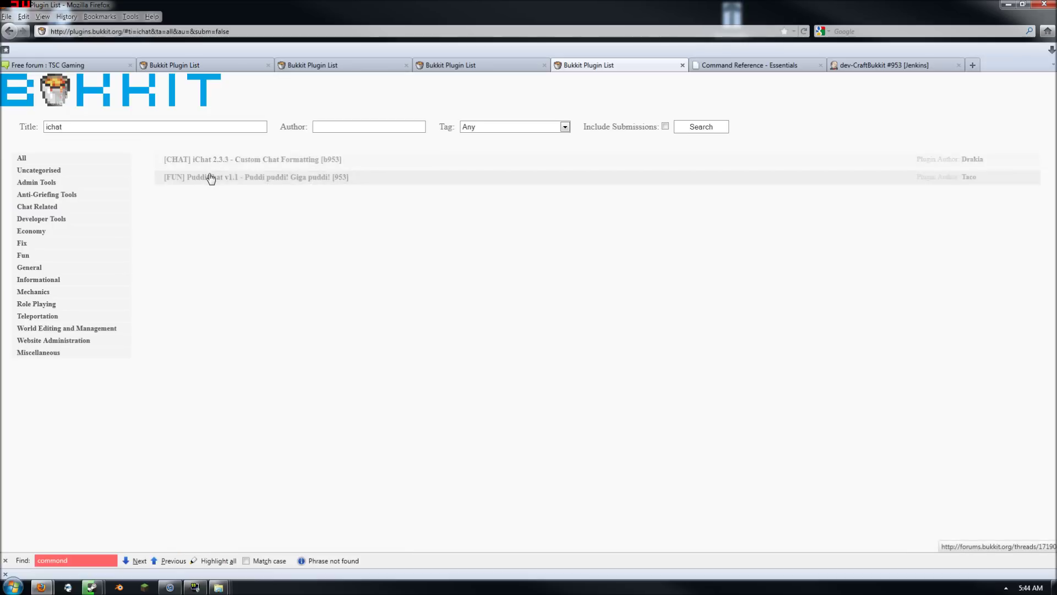
{"action": "left_click", "coordinate": [215, 166]}
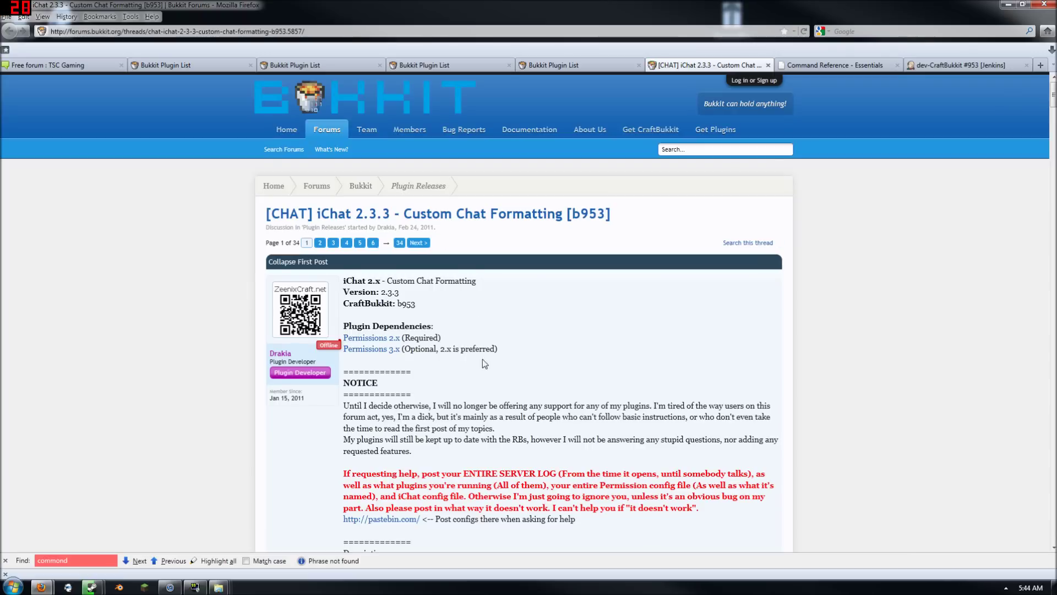
Download and save iChat-p3.jar, show the Downloads list, and minimize Firefox
{"action": "scroll", "coordinate": [549, 356], "scroll_direction": "down", "scroll_amount": 15}
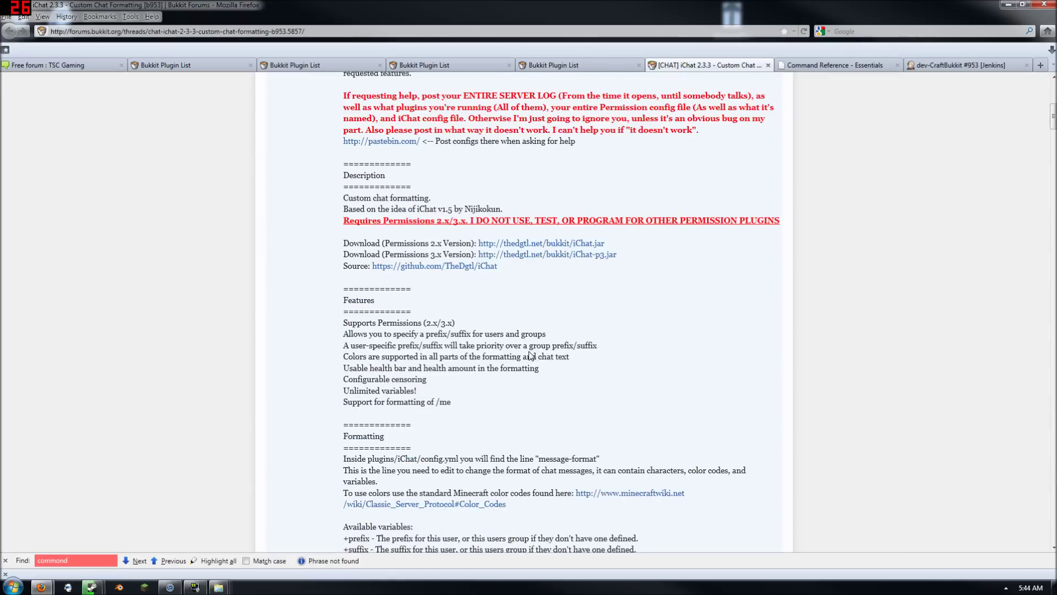
{"action": "scroll", "coordinate": [479, 352], "scroll_direction": "up", "scroll_amount": 7}
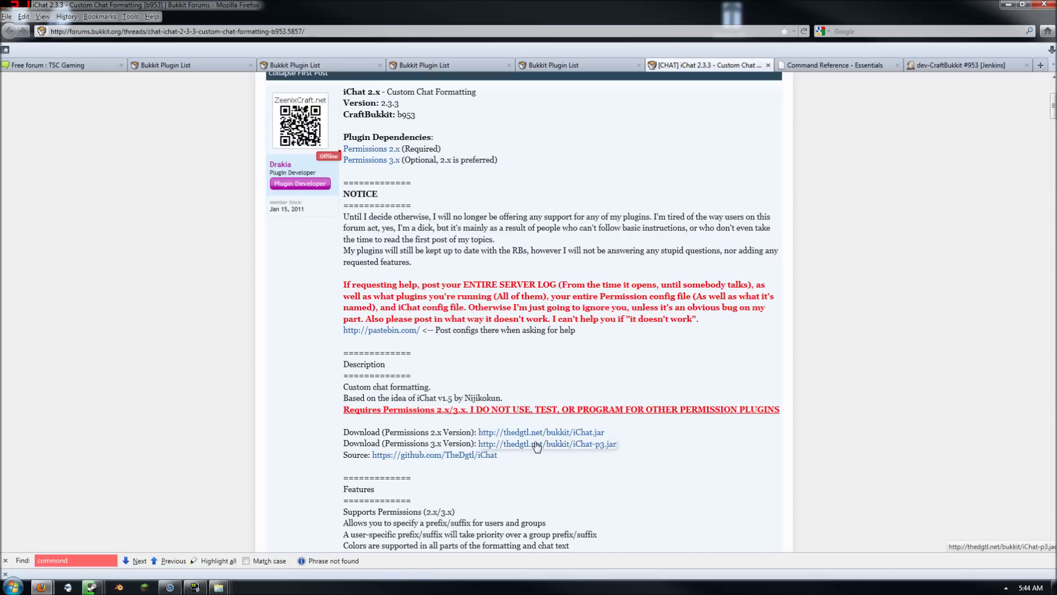
{"action": "left_click", "coordinate": [537, 443]}
{"action": "left_click", "coordinate": [992, 565]}
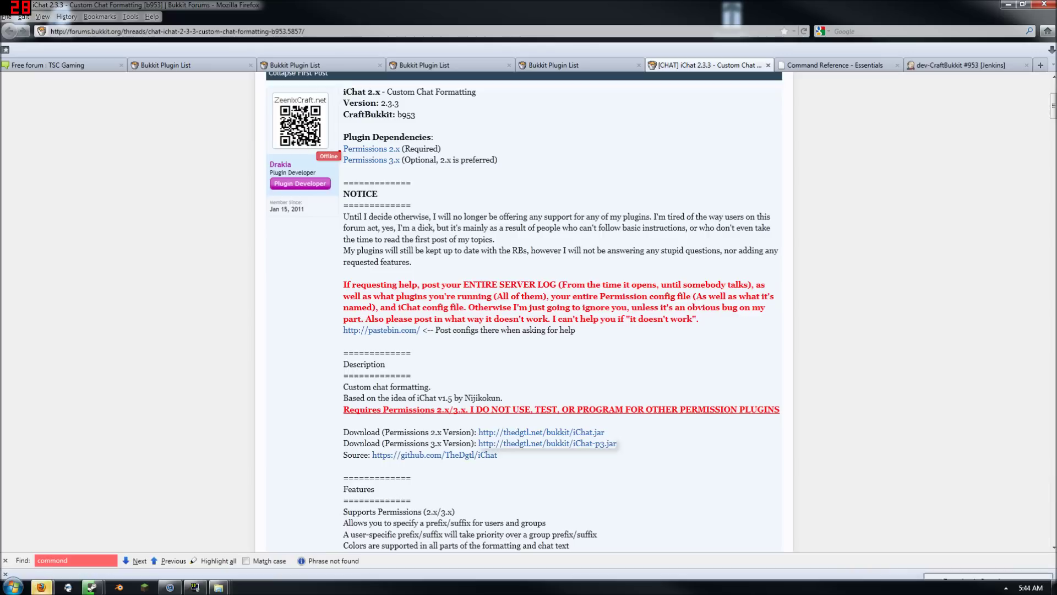
{"action": "left_click", "coordinate": [41, 588]}
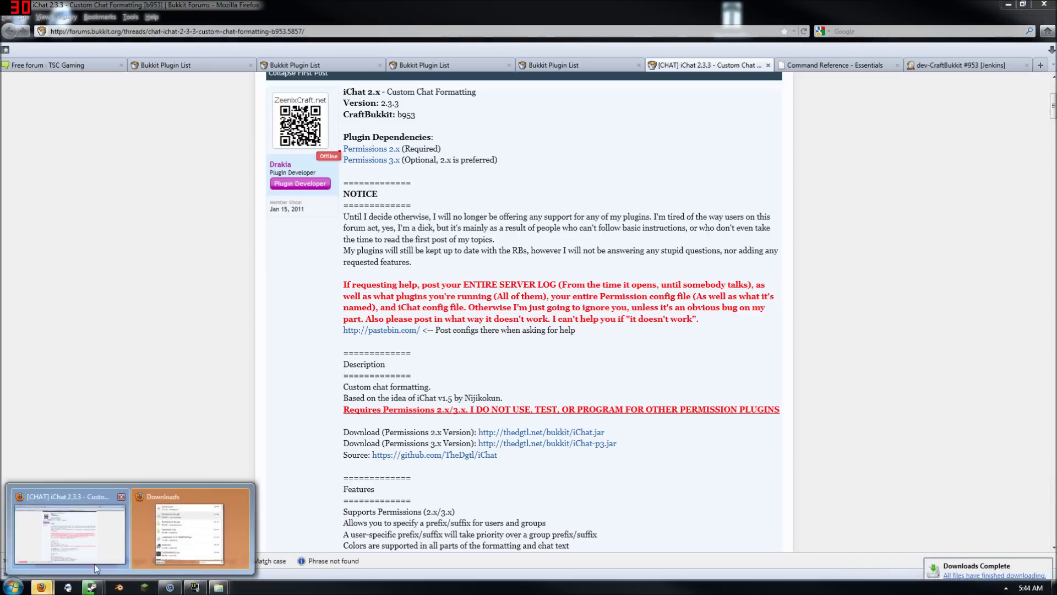
{"action": "left_click", "coordinate": [190, 530]}
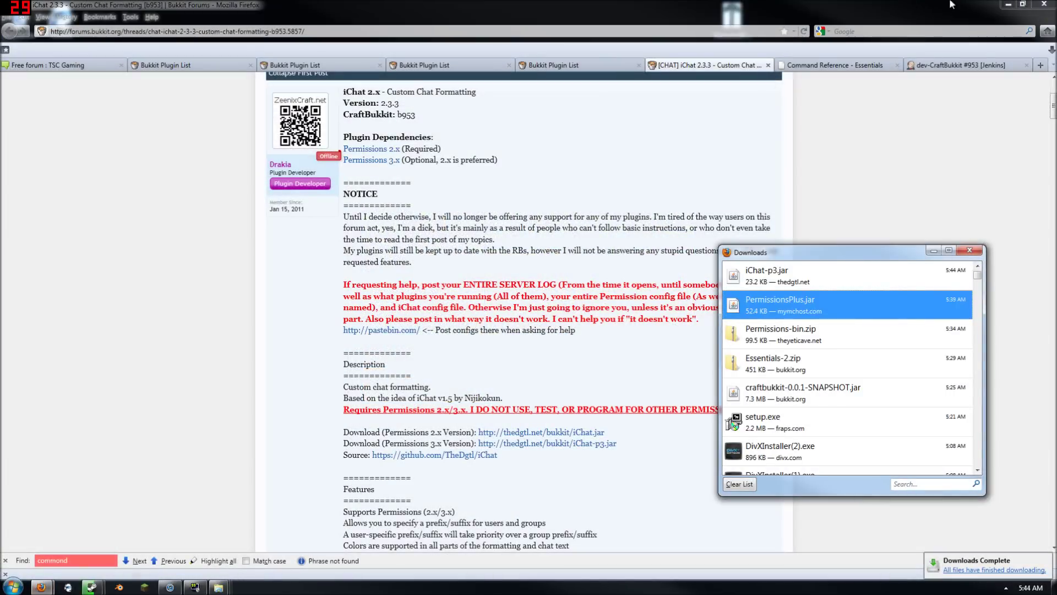
{"action": "left_click", "coordinate": [1007, 5]}
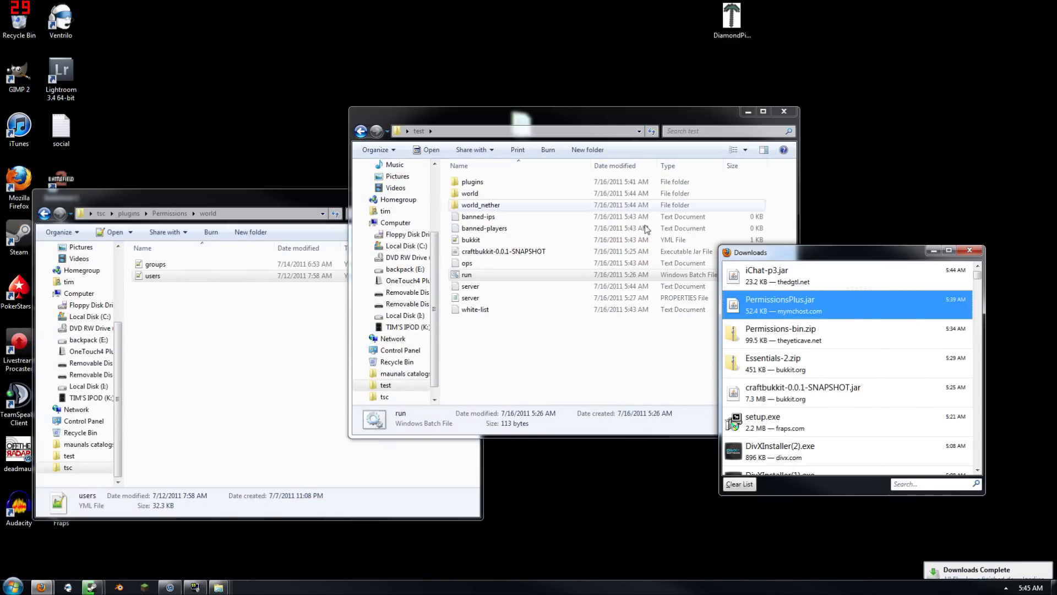
Copy iChat-p3.jar from Downloads into test\plugins and start the test server via run
{"action": "double_click", "coordinate": [473, 182]}
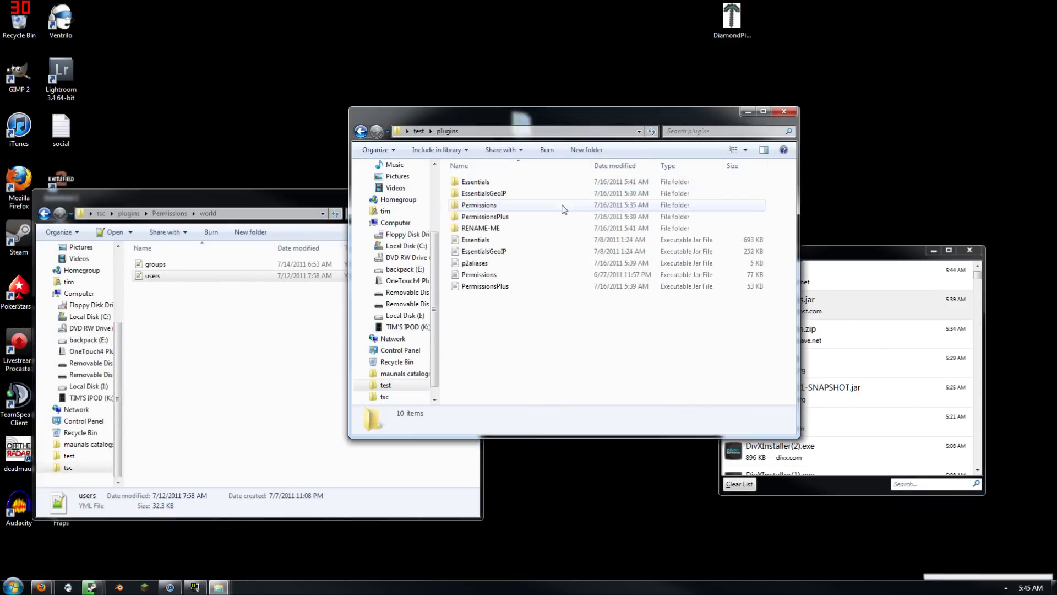
{"action": "left_click", "coordinate": [864, 283]}
{"action": "left_click_drag", "start_coordinate": [754, 278], "coordinate": [537, 340]}
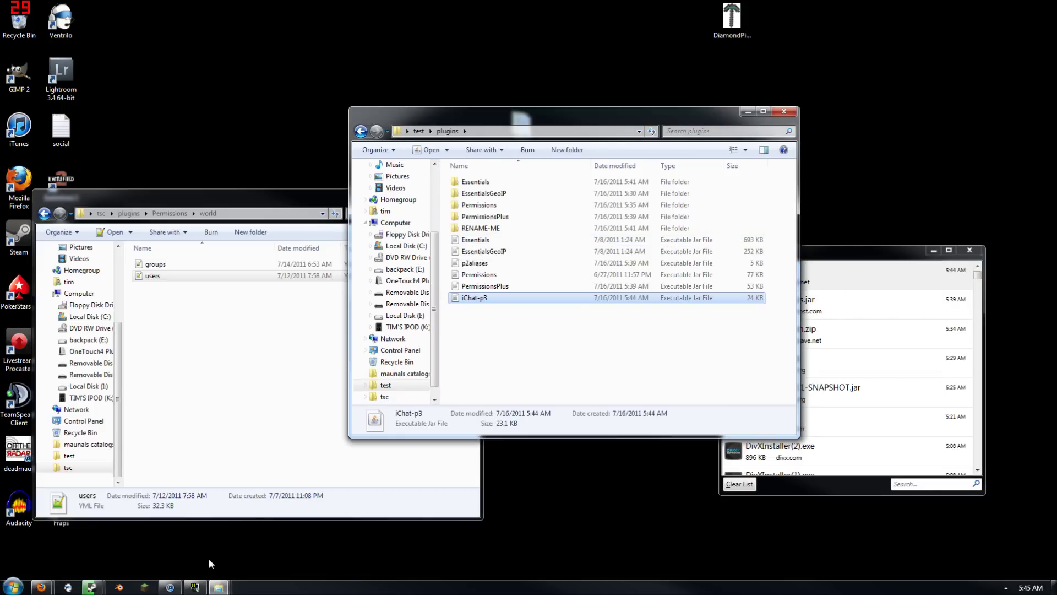
{"action": "left_click", "coordinate": [407, 131]}
{"action": "left_click", "coordinate": [435, 248]}
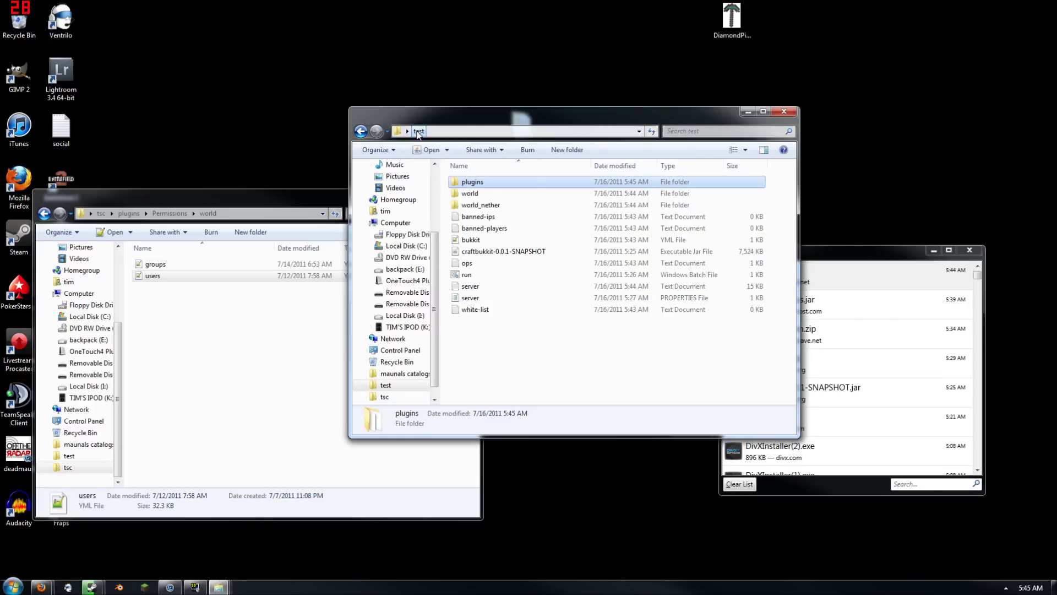
{"action": "left_click", "coordinate": [468, 275]}
{"action": "double_click", "coordinate": [467, 275]}
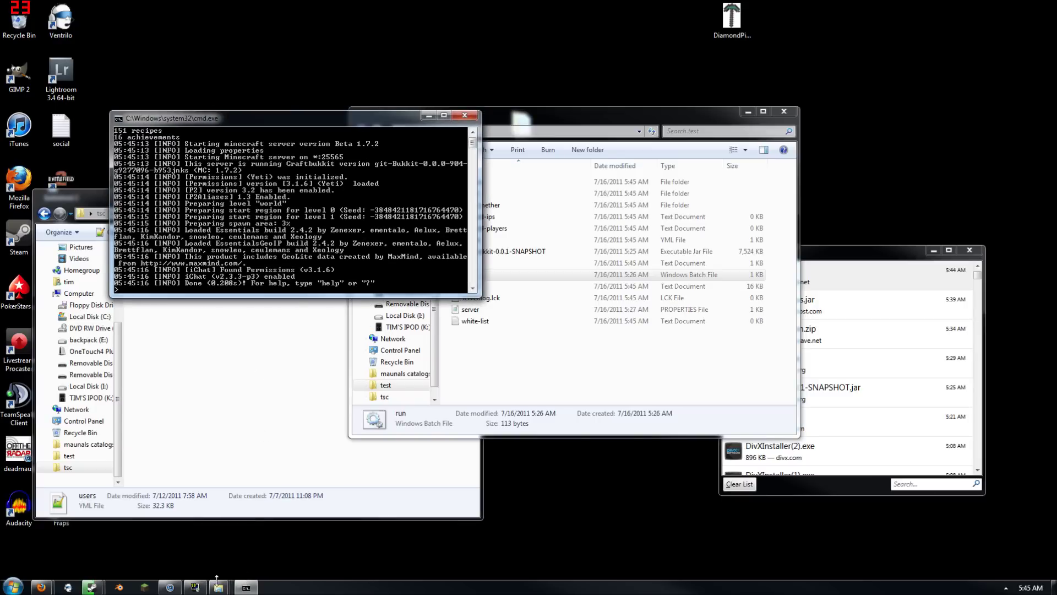
{"action": "left_click", "coordinate": [146, 586]}
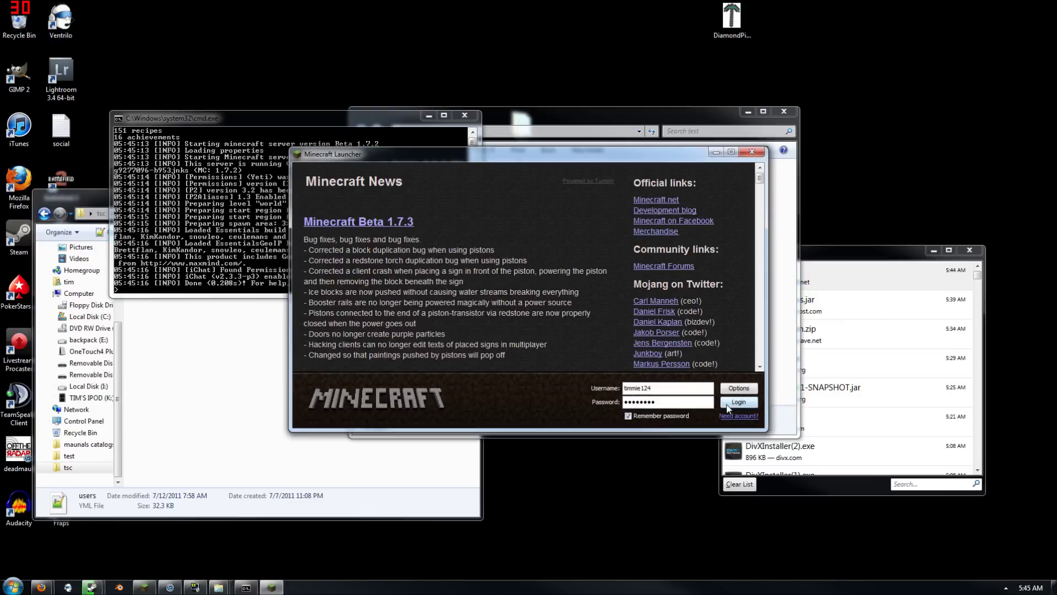
Log in, connect to localhost, and send 'tt.' in chat to see the iChat prefix
{"action": "left_click", "coordinate": [729, 405]}
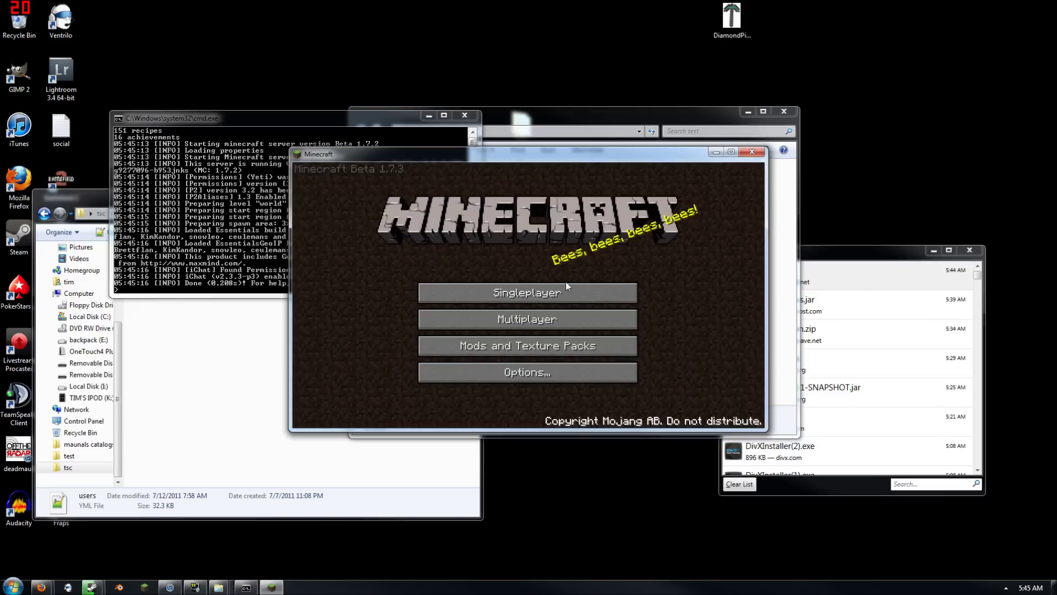
{"action": "left_click", "coordinate": [532, 317]}
{"action": "left_click", "coordinate": [527, 355]}
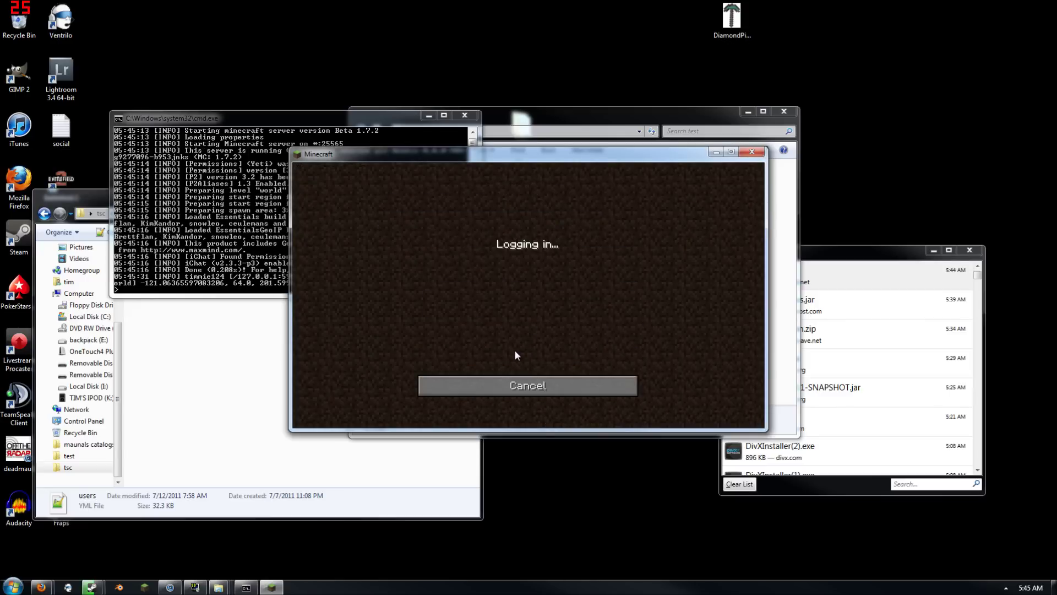
{"action": "type", "text": "t"}
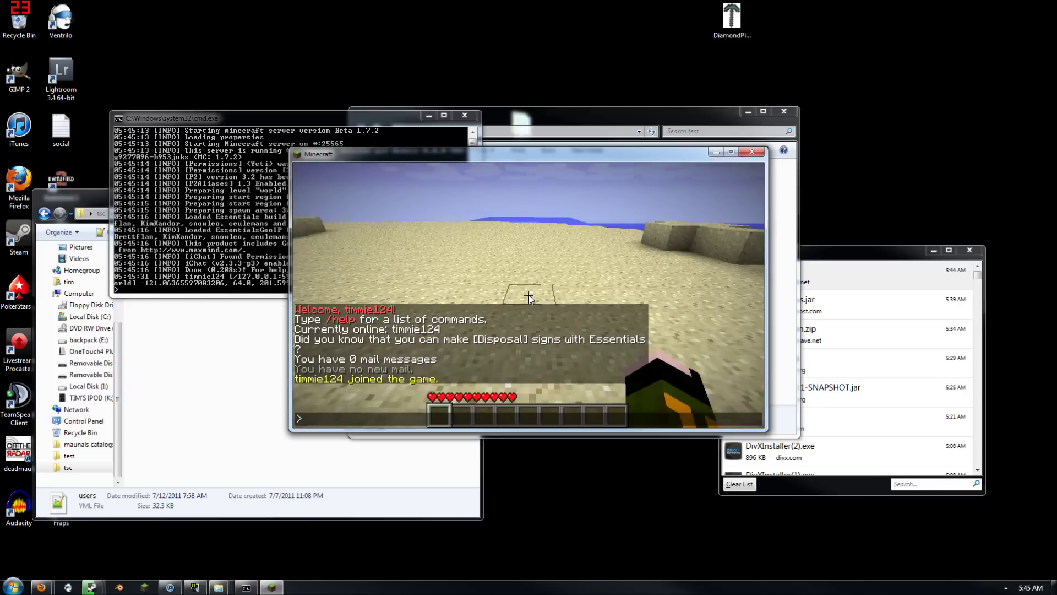
{"action": "type", "text": "t."}
{"action": "key", "text": "Return"}
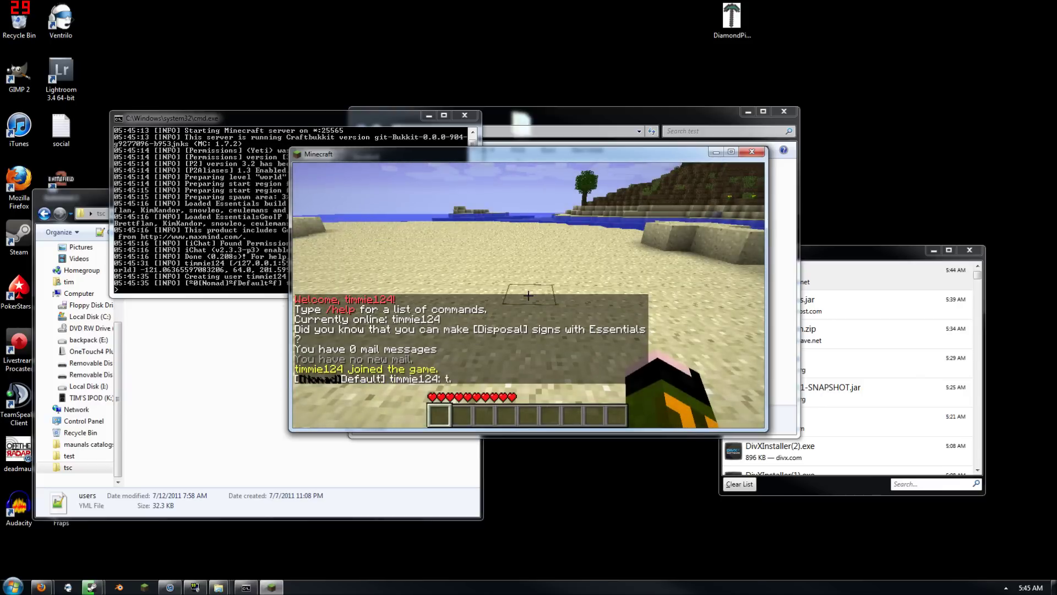
{"action": "key", "text": "t"}
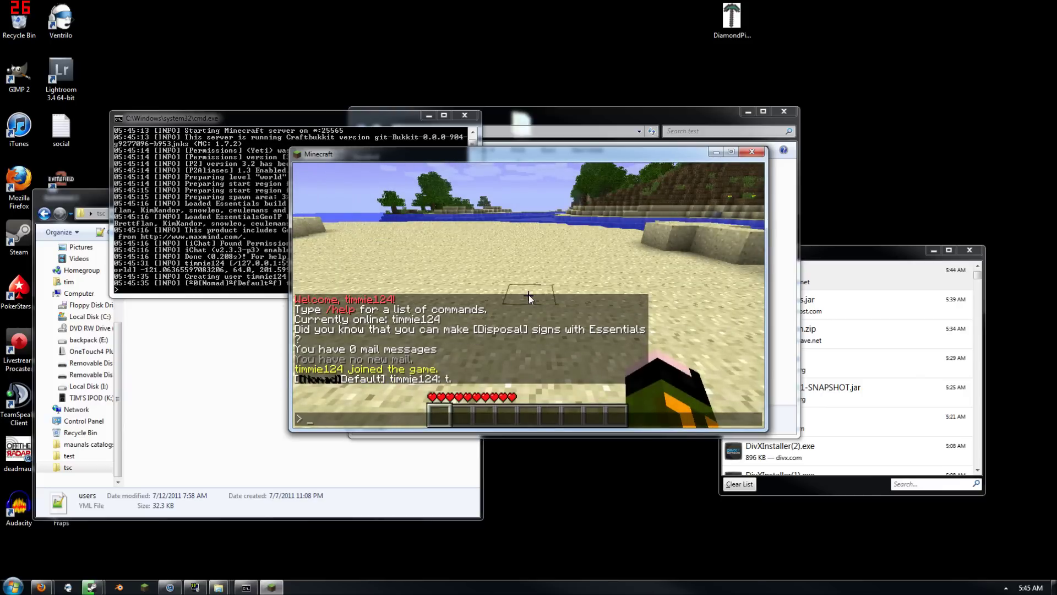
Run 'user -addgroup s:god w:* u:<player>' in the server console to add the player to GOD
{"action": "left_click", "coordinate": [262, 264]}
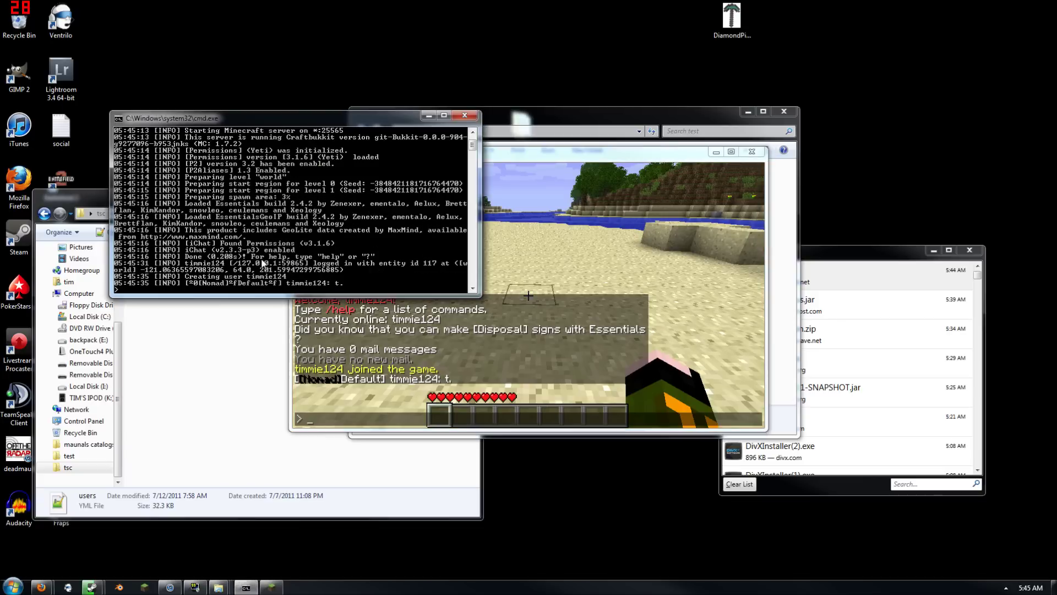
{"action": "type", "text": "user"}
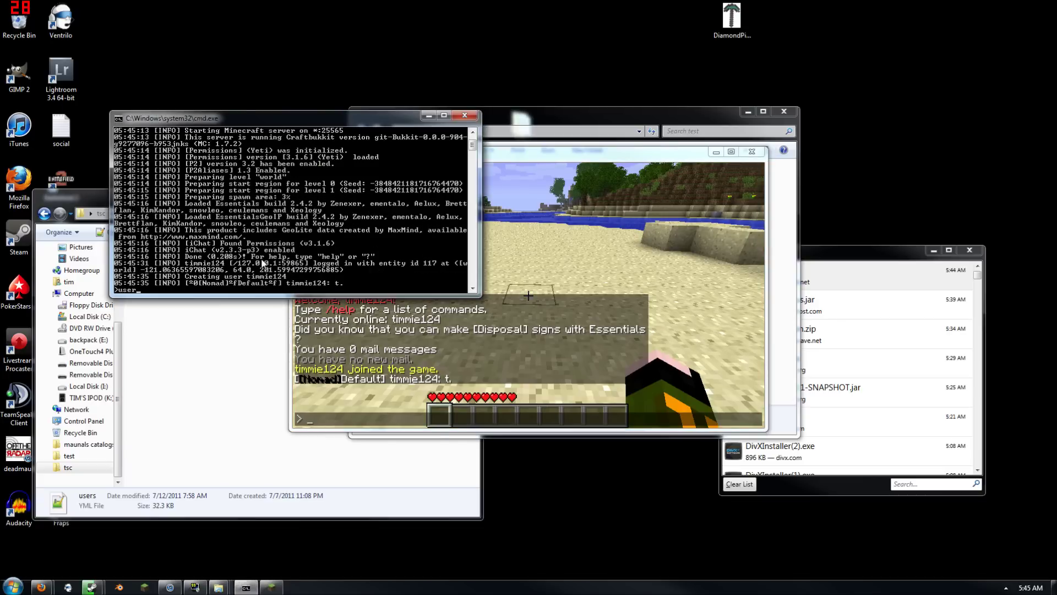
{"action": "type", "text": " -addgroup s:god w:"}
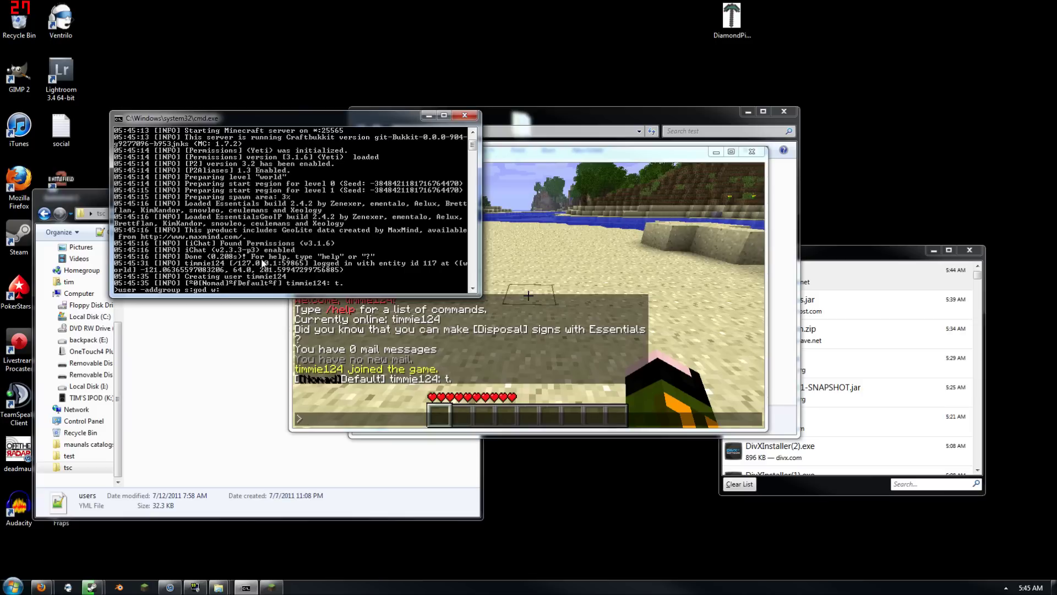
{"action": "type", "text": "* u:timmie"}
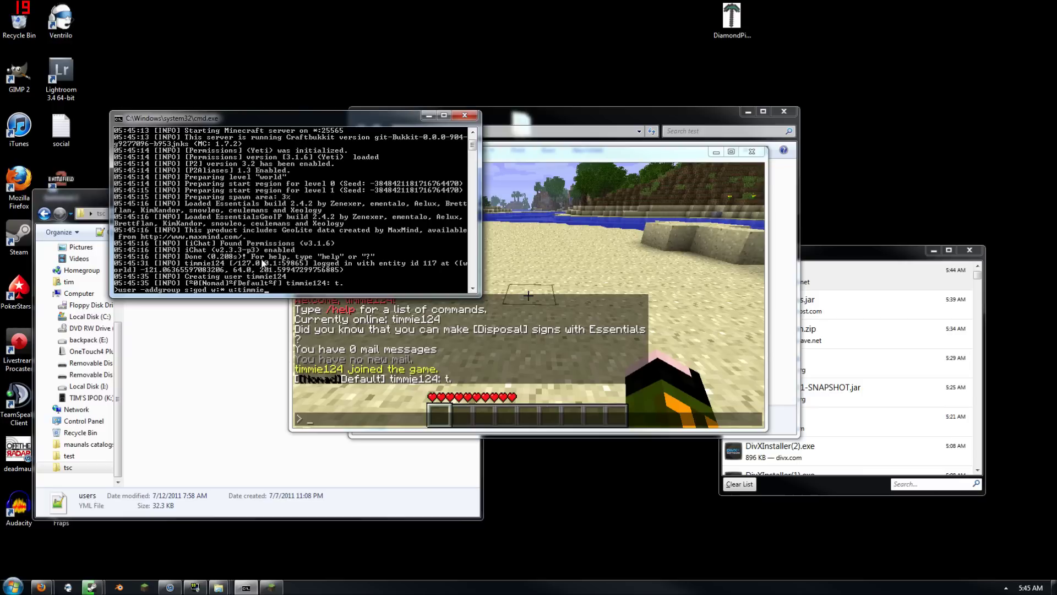
{"action": "key", "text": "Return"}
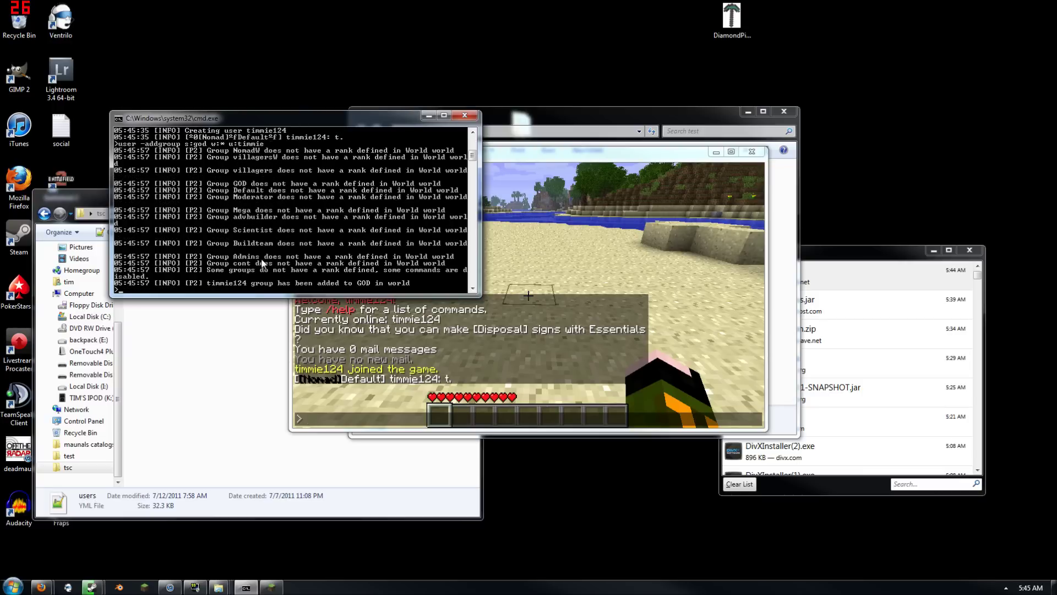
Send a test chat message in the game to check the player's group
{"action": "left_click", "coordinate": [455, 379]}
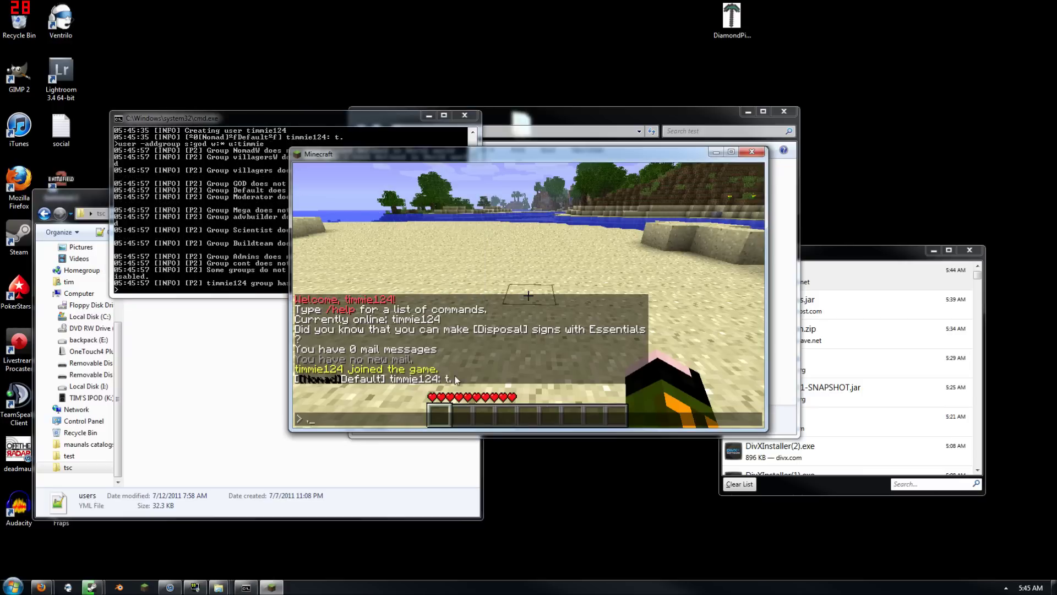
{"action": "type", "text": "."}
{"action": "key", "text": "Return"}
{"action": "type", "text": "t"}
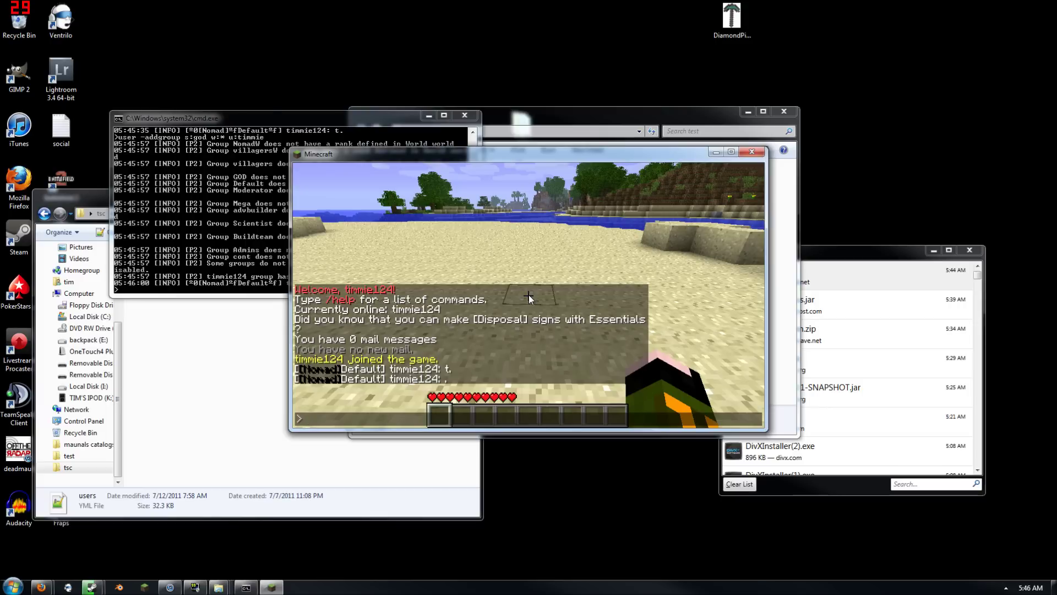
{"action": "type", "text": "."}
{"action": "key", "text": "Return"}
{"action": "key", "text": "Escape"}
{"action": "left_click", "coordinate": [246, 277]}
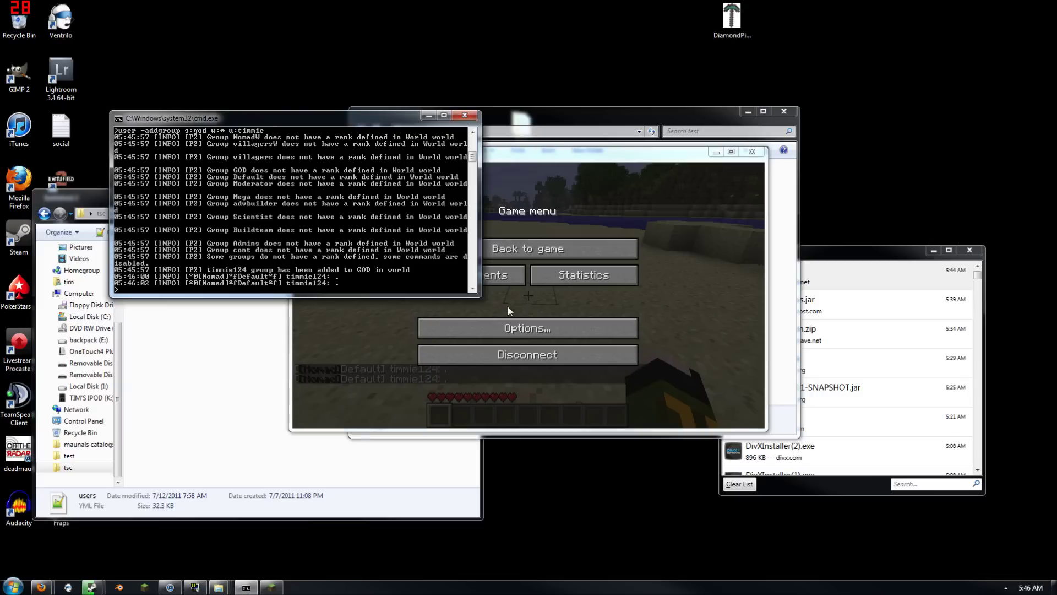
{"action": "left_click", "coordinate": [437, 472]}
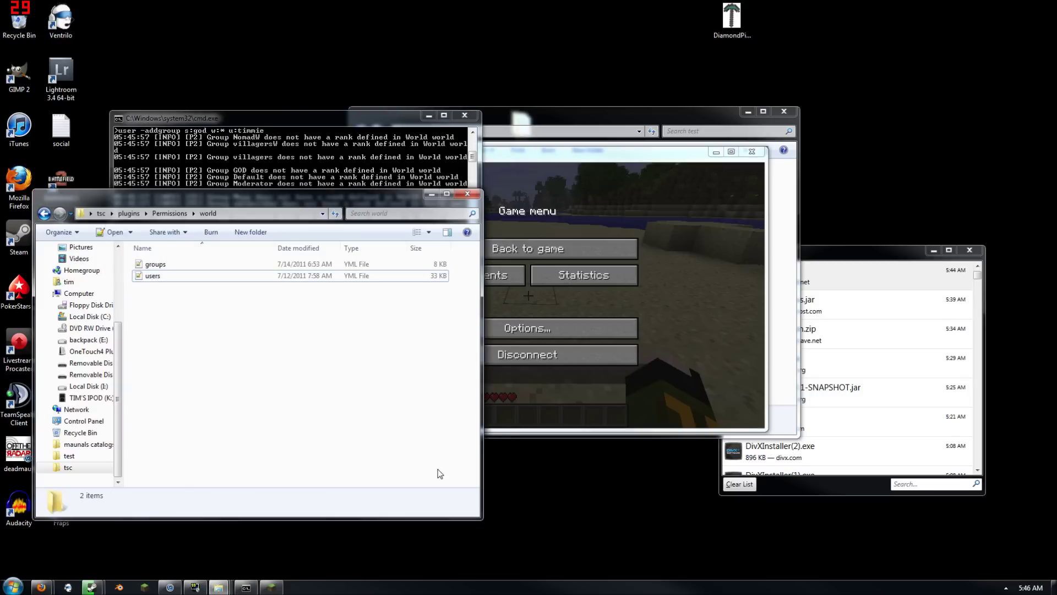
Open the users file, find the player's entry, then close the editor
{"action": "double_click", "coordinate": [207, 277]}
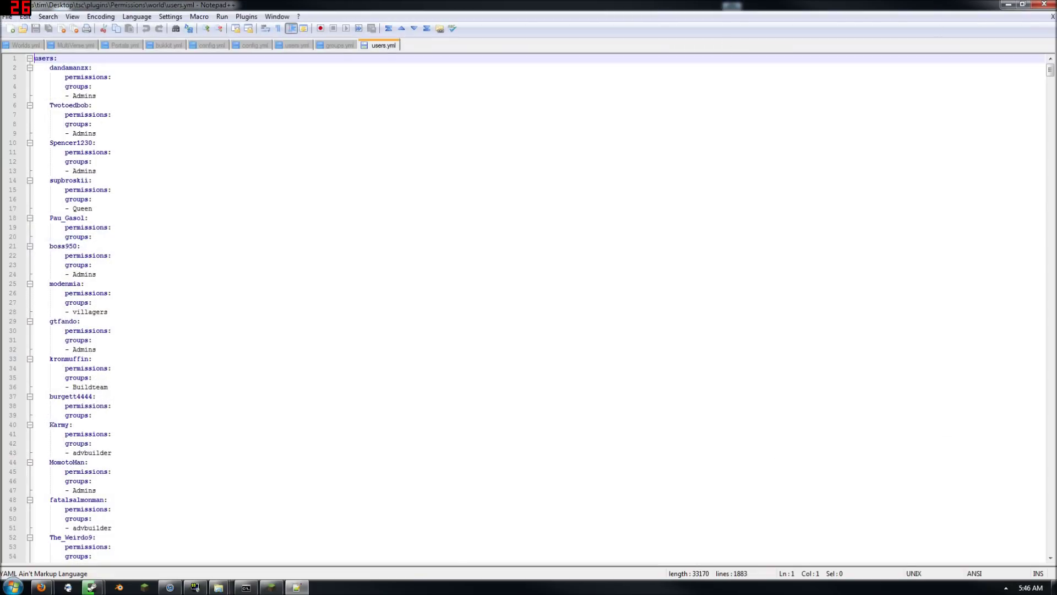
{"action": "left_click", "coordinate": [92, 199]}
{"action": "key", "text": "ctrl+f"}
{"action": "type", "text": "timmie124"}
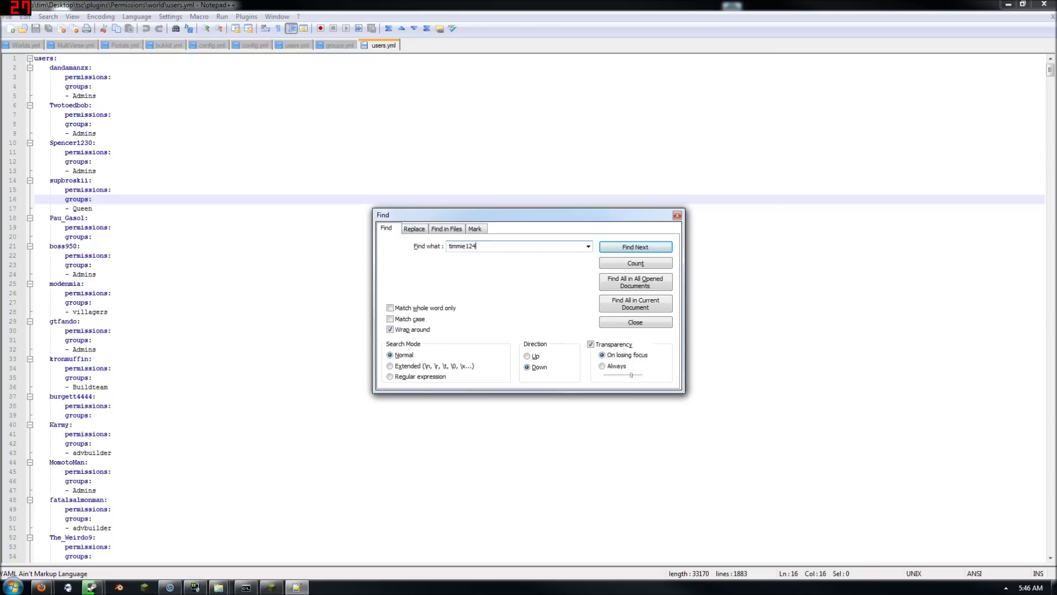
{"action": "key", "text": "Return"}
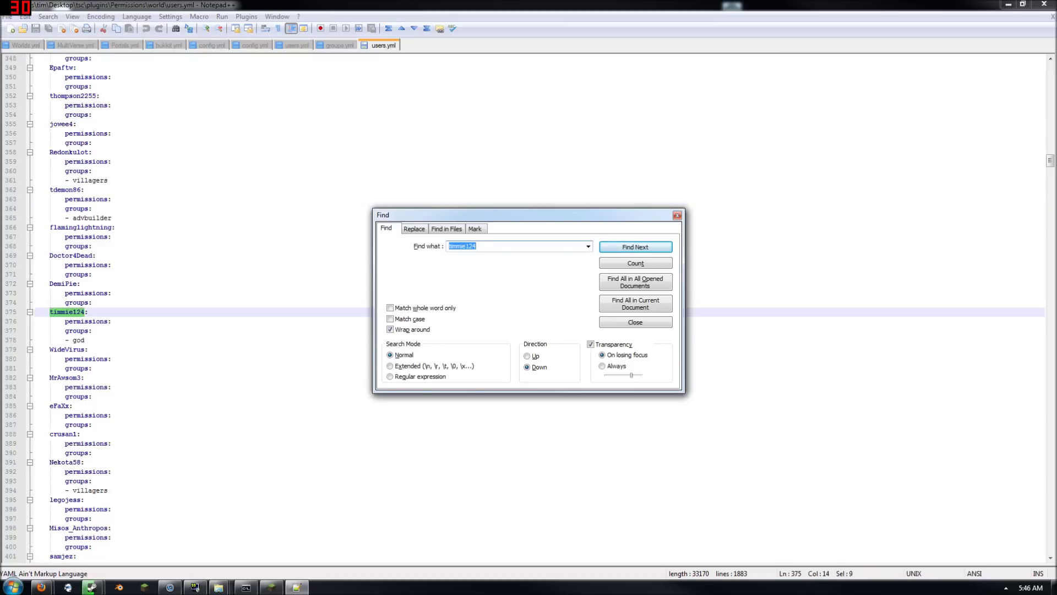
{"action": "left_click", "coordinate": [678, 215]}
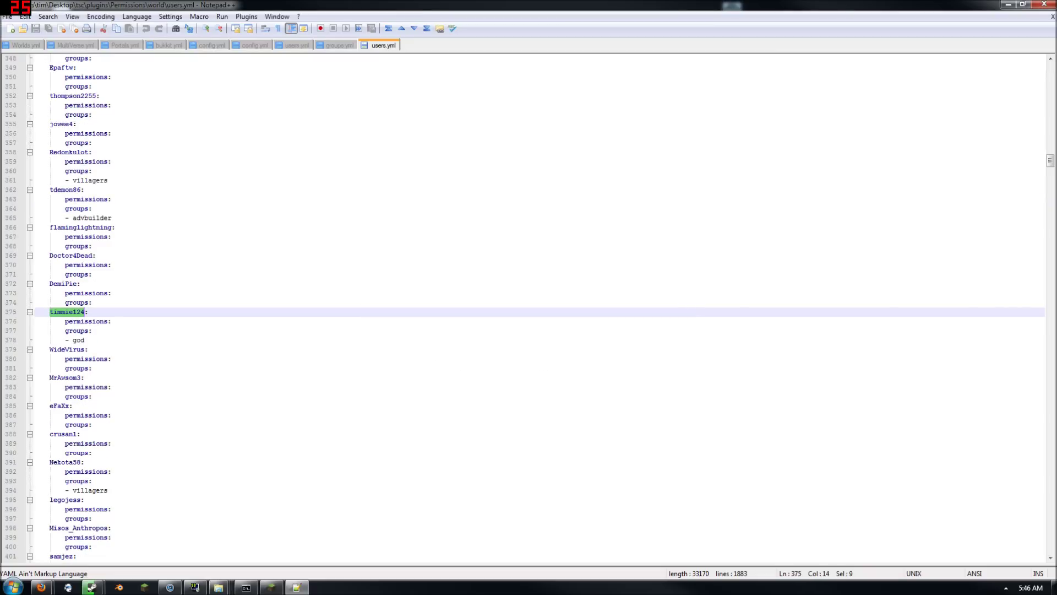
{"action": "left_click", "coordinate": [1044, 4]}
Open the test server's plugins\Permissions world users.yml in the editor
{"action": "left_click", "coordinate": [588, 132]}
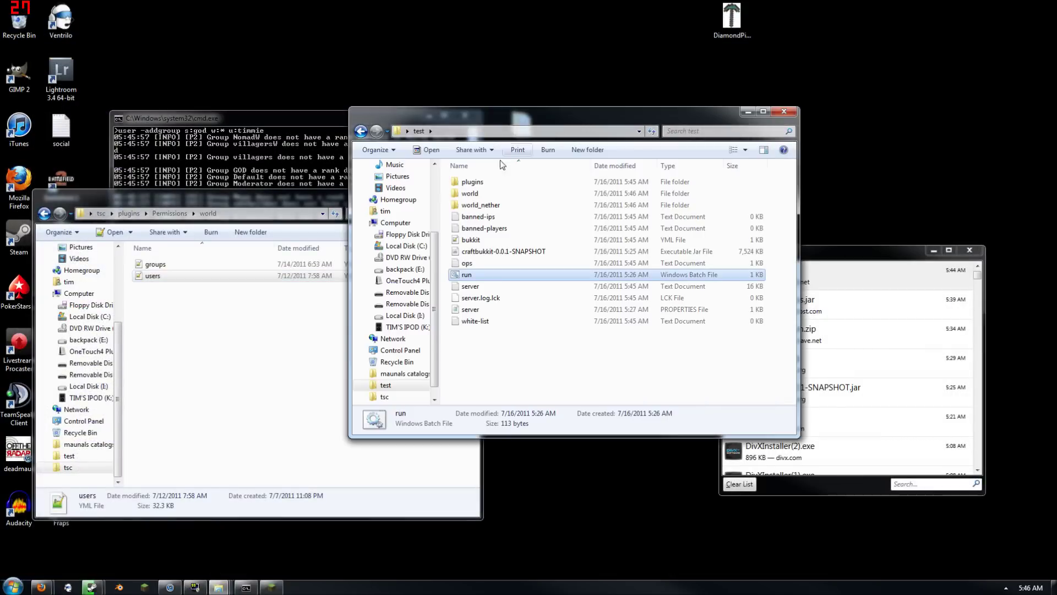
{"action": "double_click", "coordinate": [483, 186]}
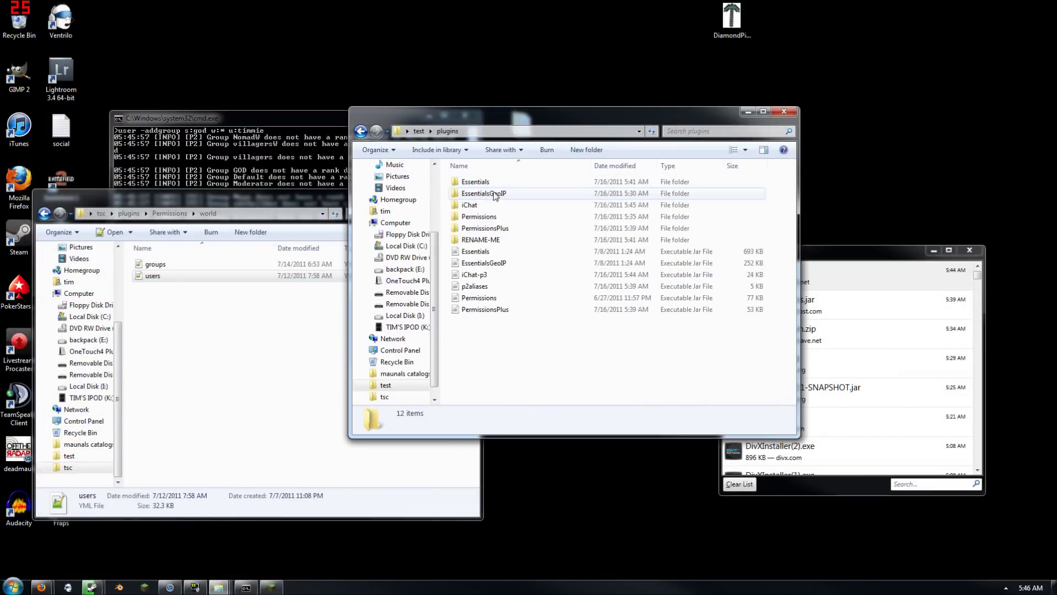
{"action": "double_click", "coordinate": [480, 216]}
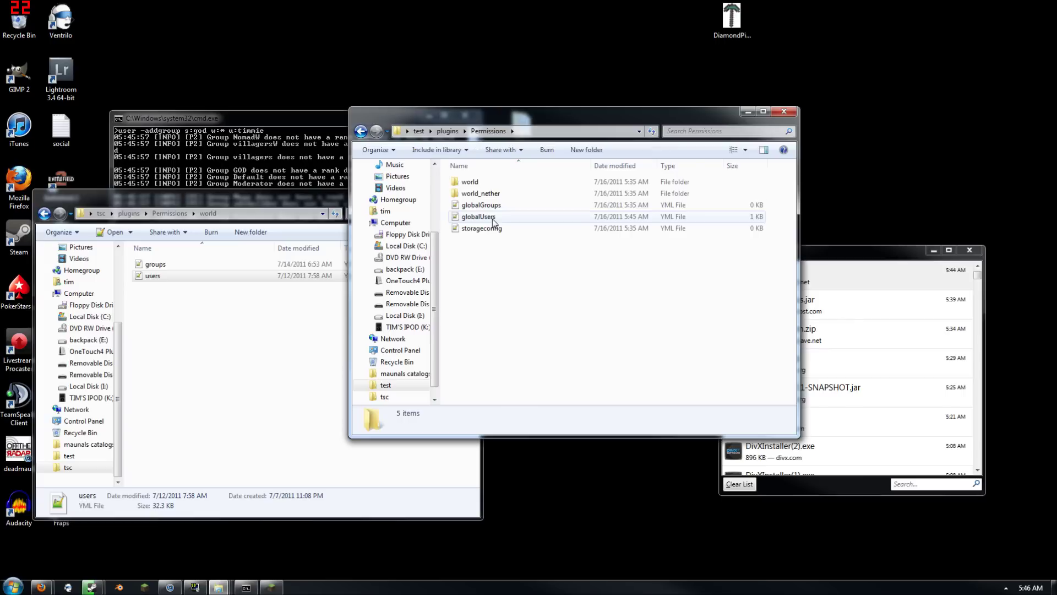
{"action": "double_click", "coordinate": [481, 183]}
{"action": "double_click", "coordinate": [469, 193]}
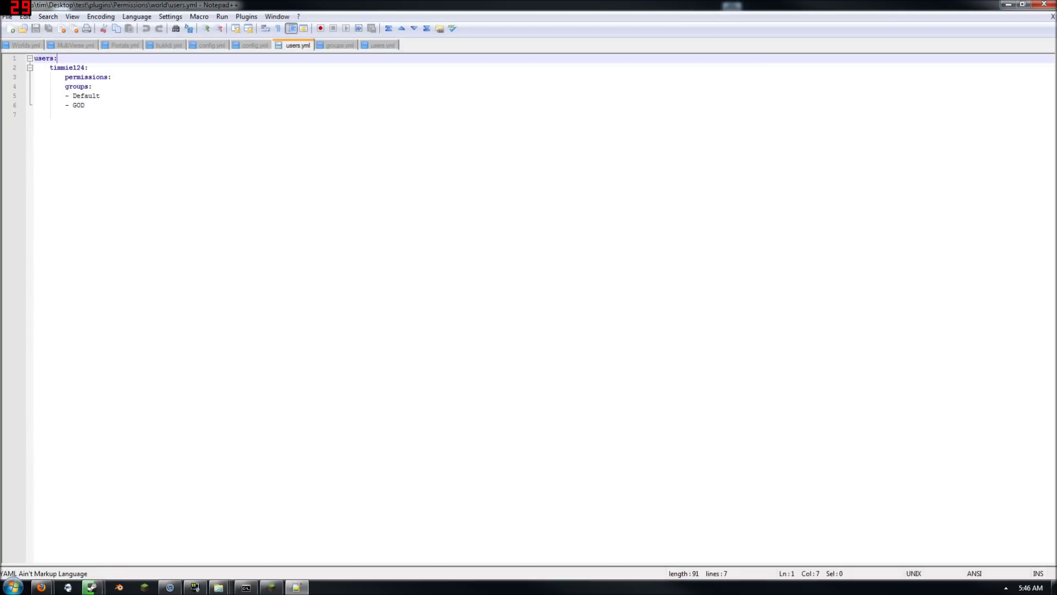
Delete the Default group entry so only GOD remains, and save users.yml
{"action": "left_click_drag", "start_coordinate": [100, 96], "coordinate": [33, 96]}
{"action": "left_click", "coordinate": [114, 105]}
{"action": "left_click", "coordinate": [94, 86]}
{"action": "left_click", "coordinate": [101, 95]}
{"action": "key", "text": "BackSpace"}
{"action": "key", "text": "BackSpace"}
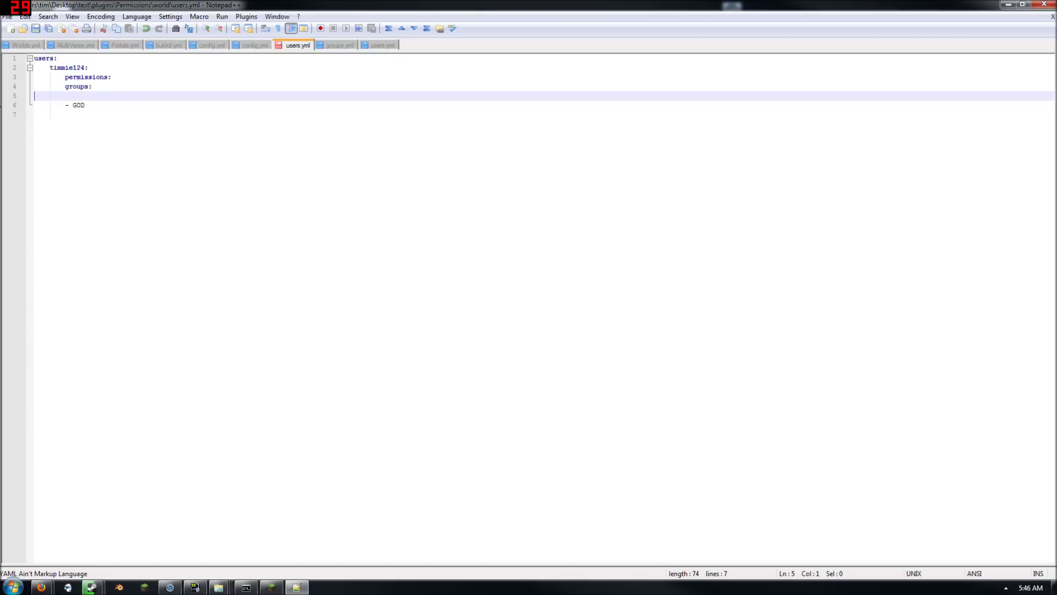
{"action": "key", "text": "ctrl+s"}
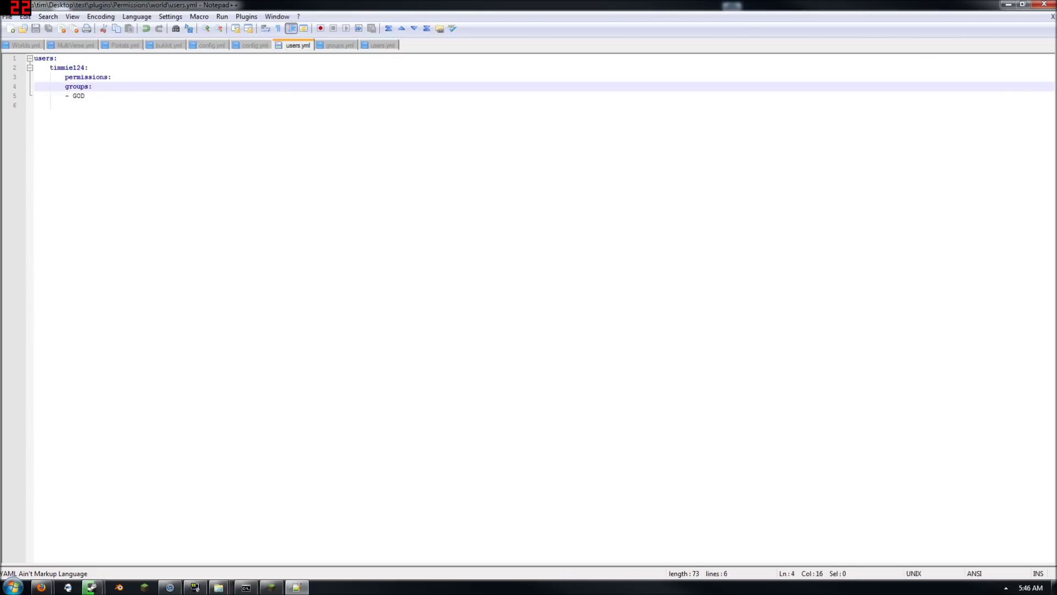
{"action": "left_click", "coordinate": [1048, 4]}
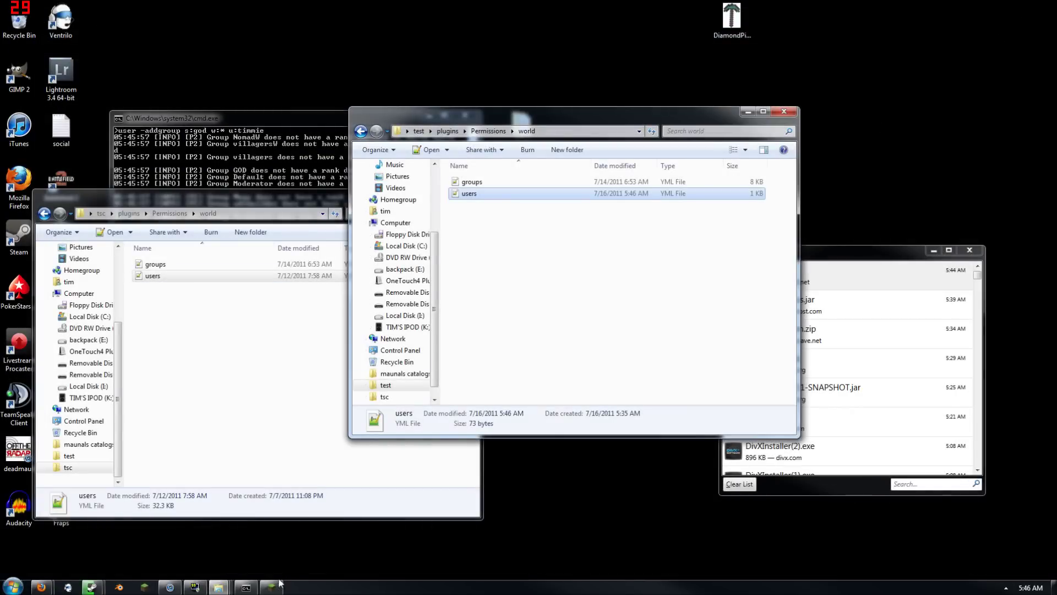
Reload the server from the console with the reload command
{"action": "left_click", "coordinate": [241, 181]}
{"action": "type", "text": "reload"}
{"action": "key", "text": "Return"}
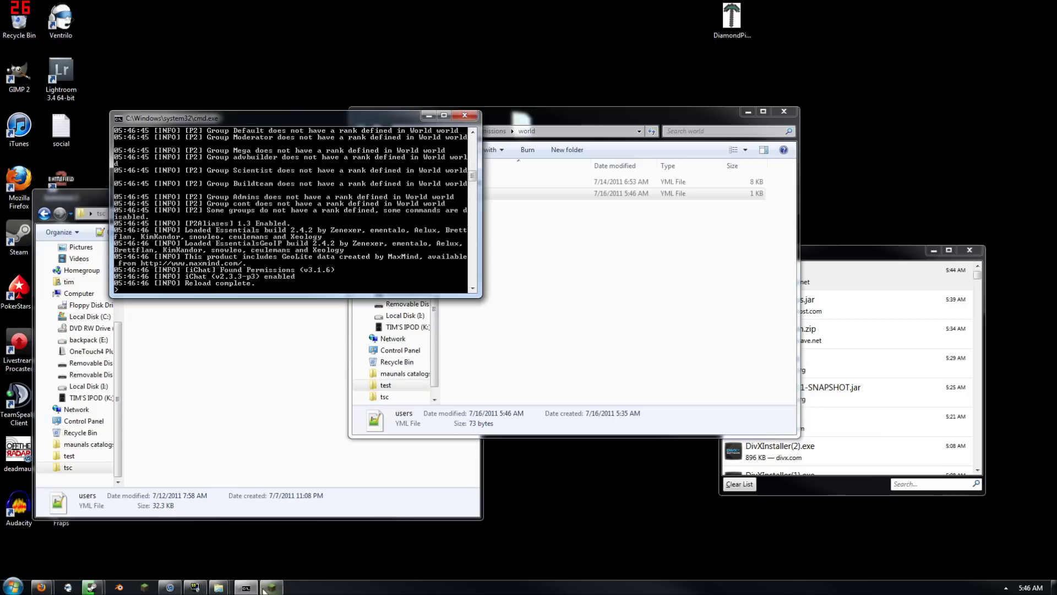
Send a test chat message in Minecraft to confirm the [Founder][GOD] prefix
{"action": "left_click", "coordinate": [271, 587]}
{"action": "left_click", "coordinate": [451, 248]}
{"action": "type", "text": "t"}
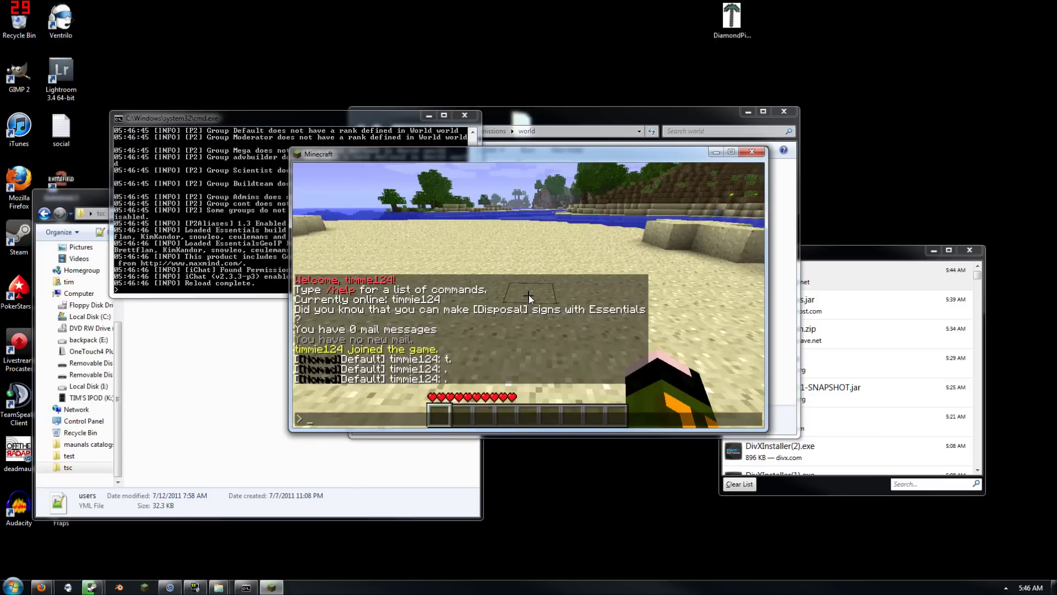
{"action": "type", "text": "."}
{"action": "key", "text": "Return"}
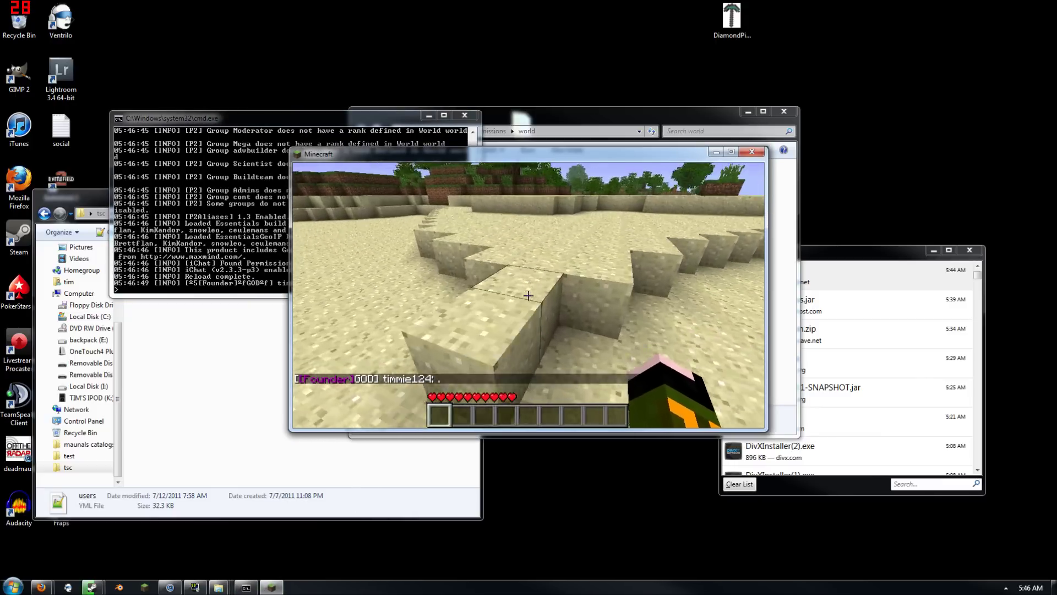
{"action": "key", "text": "w"}
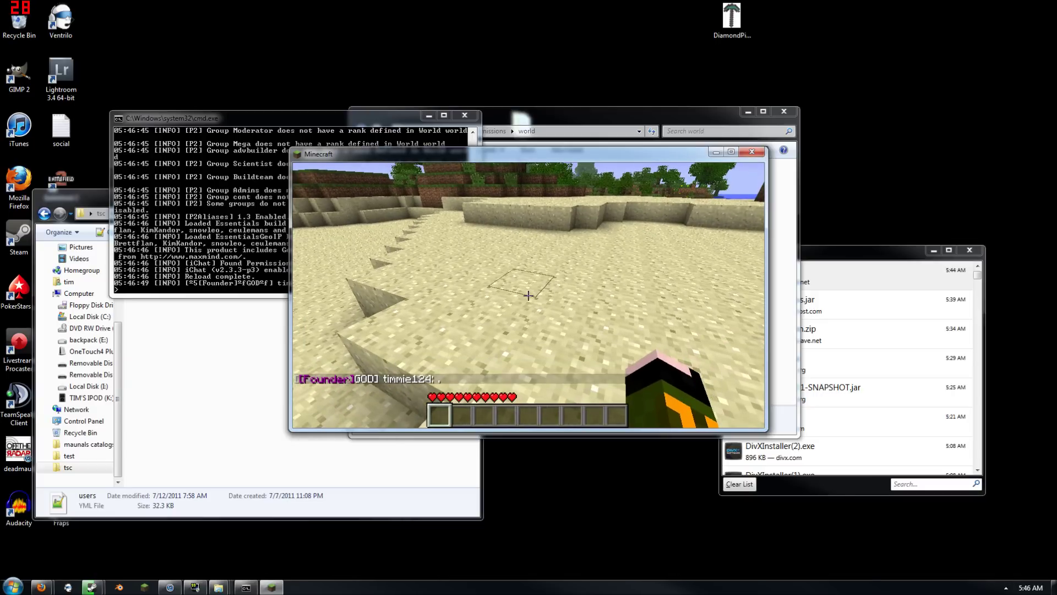
{"action": "key", "text": "Escape"}
{"action": "left_click", "coordinate": [615, 118]}
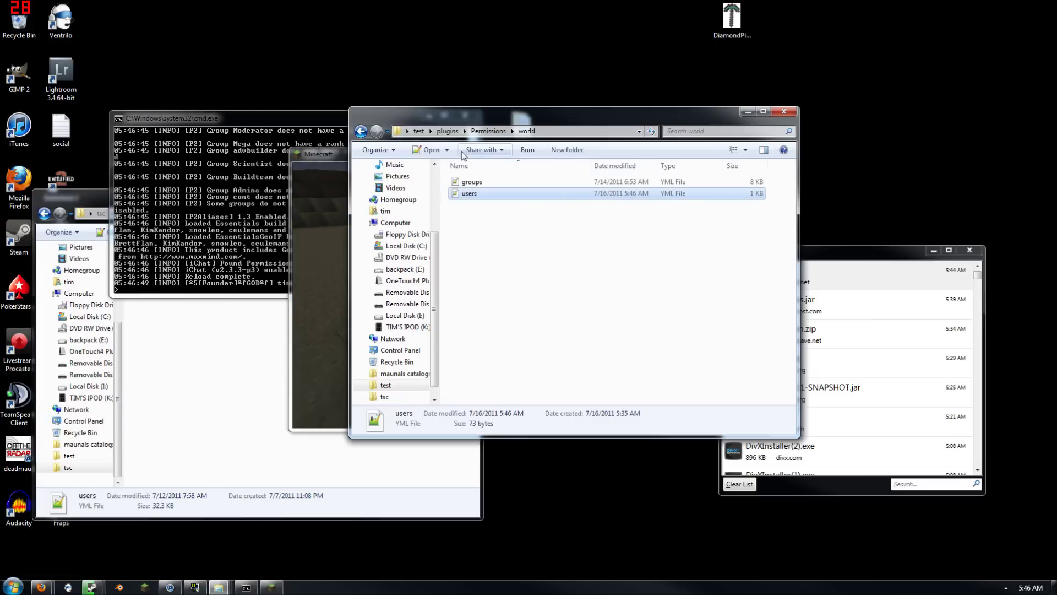
Open plugins\iChat\config.yml in the editor
{"action": "left_click", "coordinate": [488, 131]}
{"action": "left_click", "coordinate": [450, 133]}
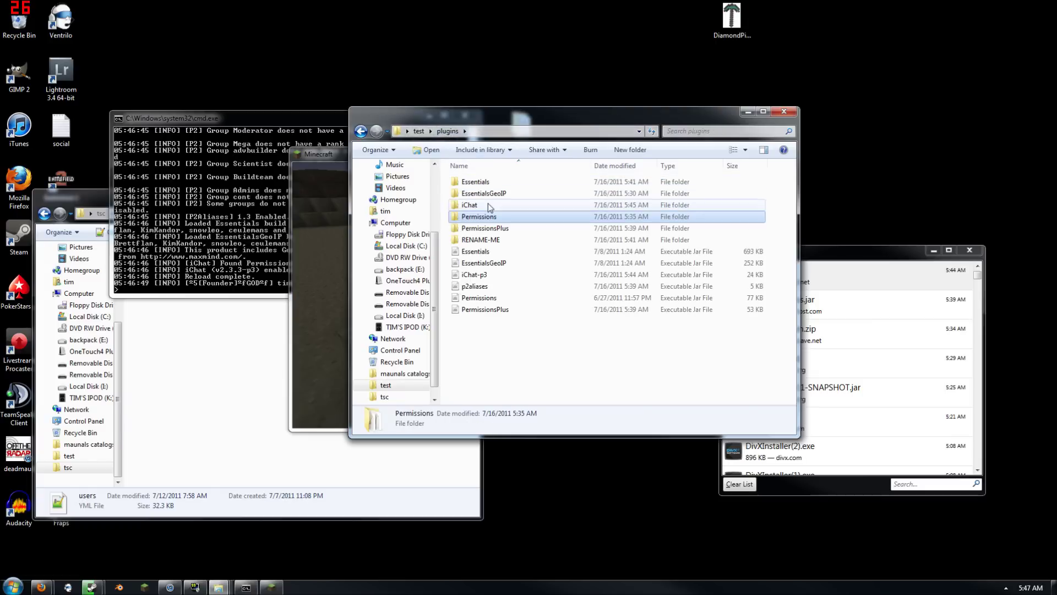
{"action": "double_click", "coordinate": [467, 203]}
{"action": "double_click", "coordinate": [475, 183]}
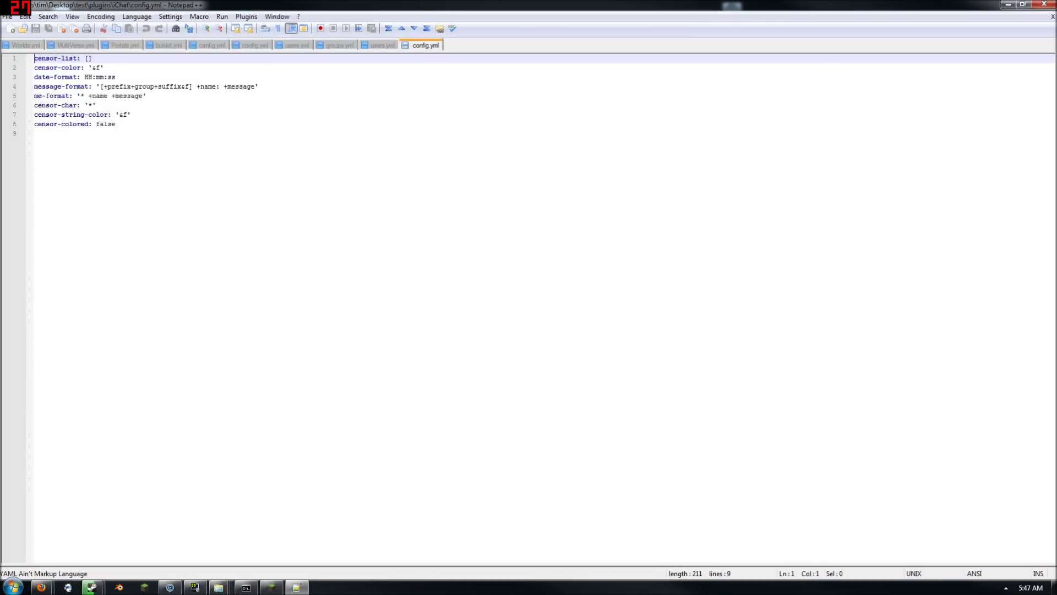
Delete 'group+' from the message-format value on line 4 and save config.yml
{"action": "left_click_drag", "start_coordinate": [96, 86], "coordinate": [260, 88]}
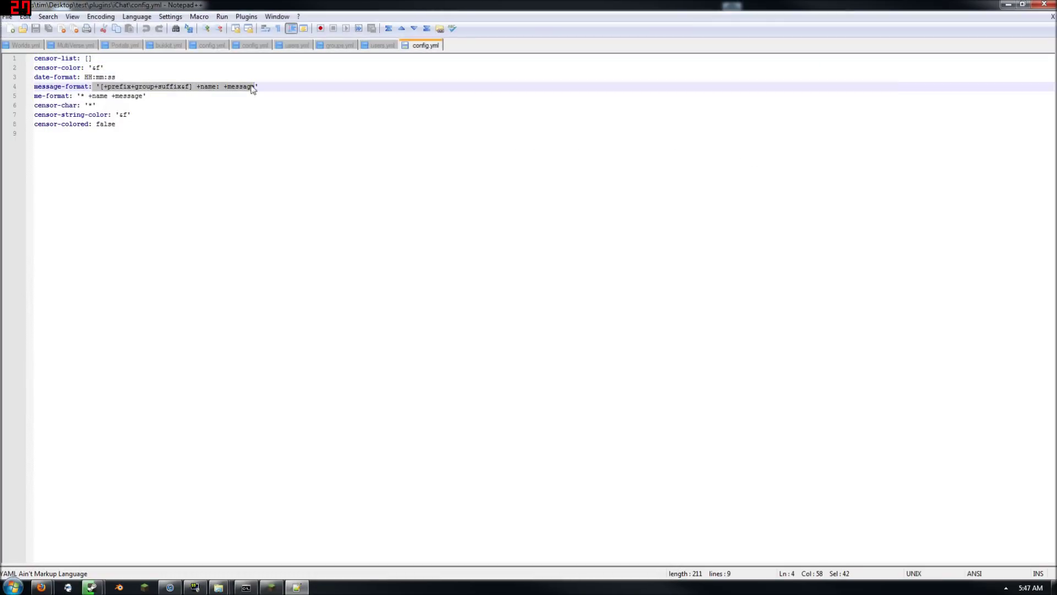
{"action": "left_click", "coordinate": [259, 96]}
{"action": "double_click", "coordinate": [147, 87]}
{"action": "key", "text": "BackSpace"}
{"action": "key", "text": "BackSpace"}
{"action": "key", "text": "ctrl+s"}
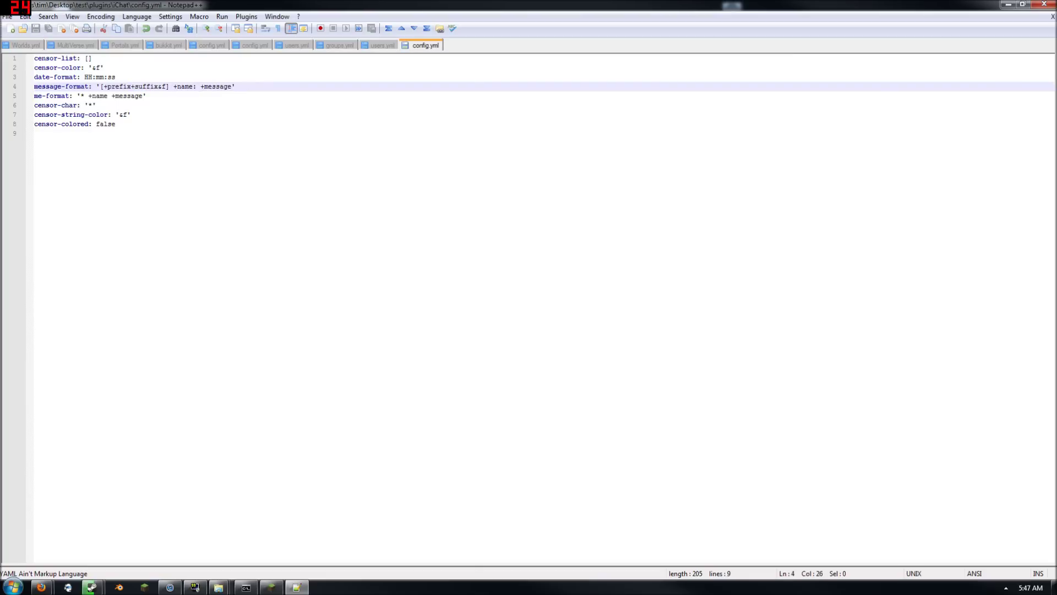
Reload the server and check the new chat format in the game
{"action": "left_click", "coordinate": [251, 587]}
{"action": "type", "text": "reload"}
{"action": "key", "text": "Return"}
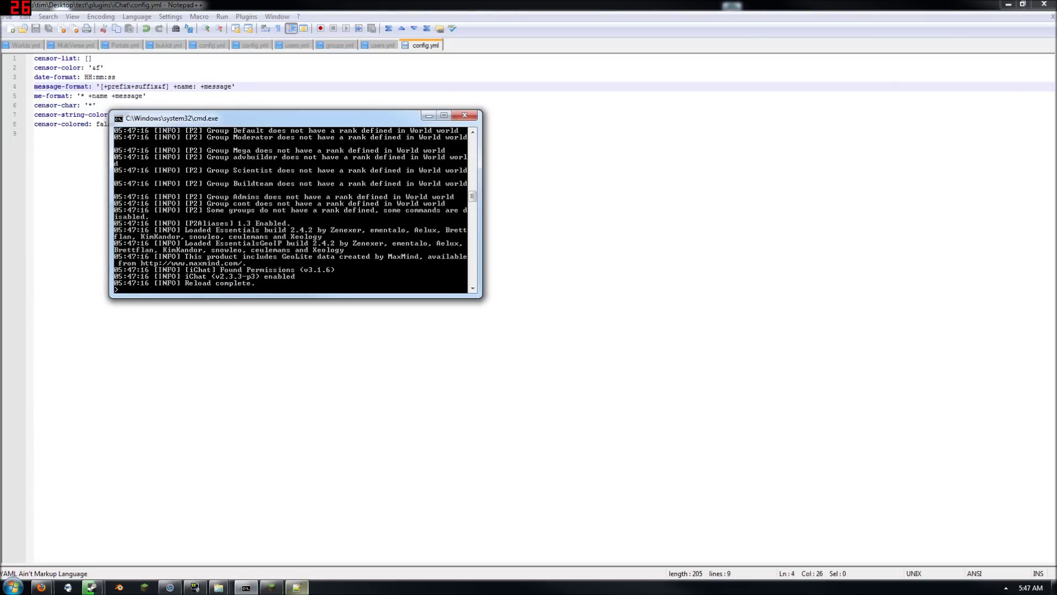
{"action": "left_click", "coordinate": [277, 590]}
{"action": "left_click", "coordinate": [534, 250]}
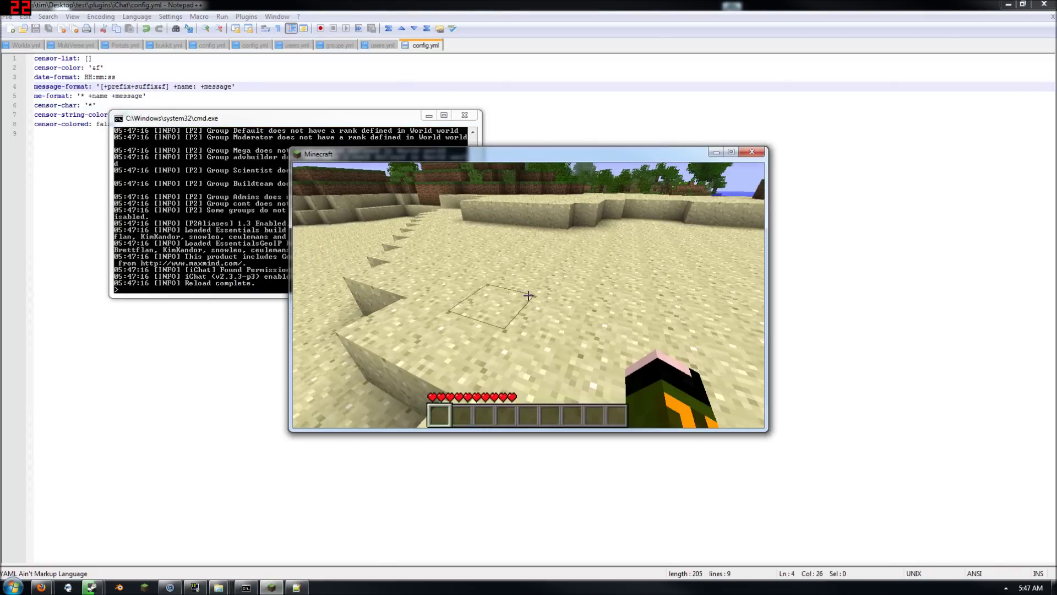
{"action": "key", "text": "w"}
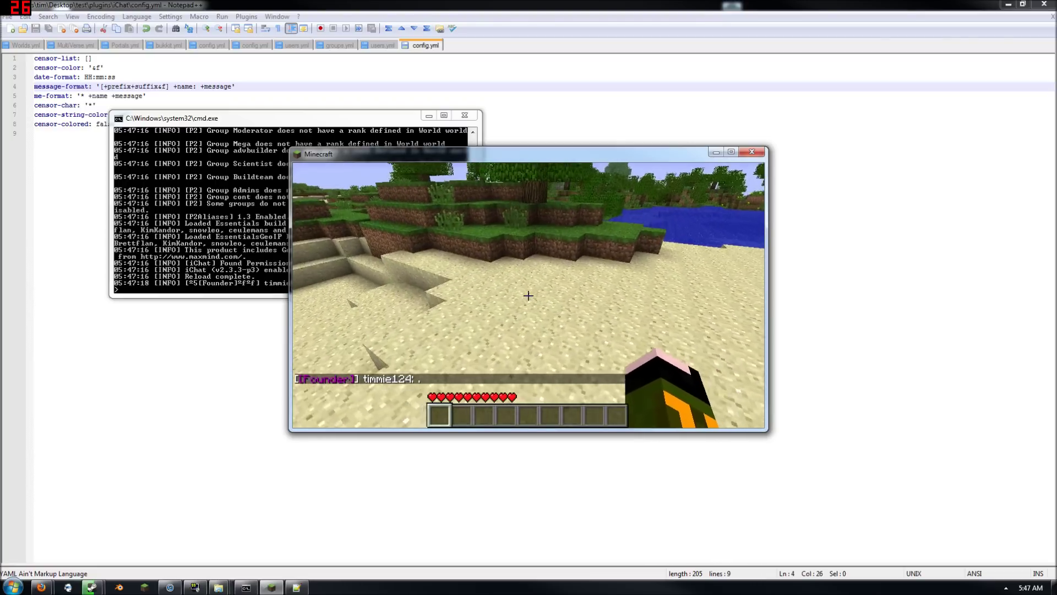
{"action": "key", "text": "Escape"}
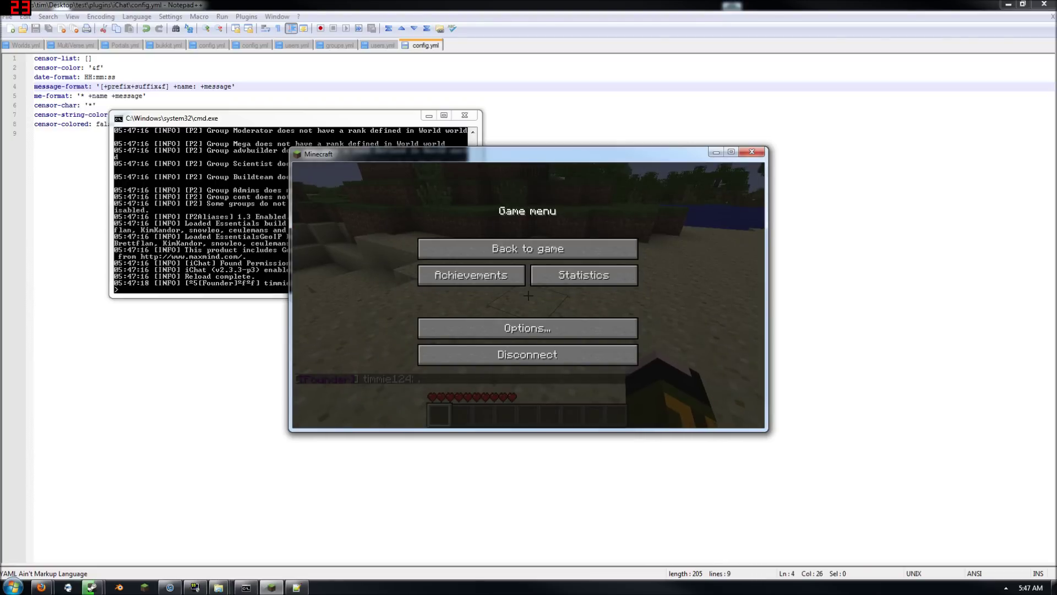
Remove the square brackets around the prefix in config.yml's message-format
{"action": "left_click", "coordinate": [174, 86]}
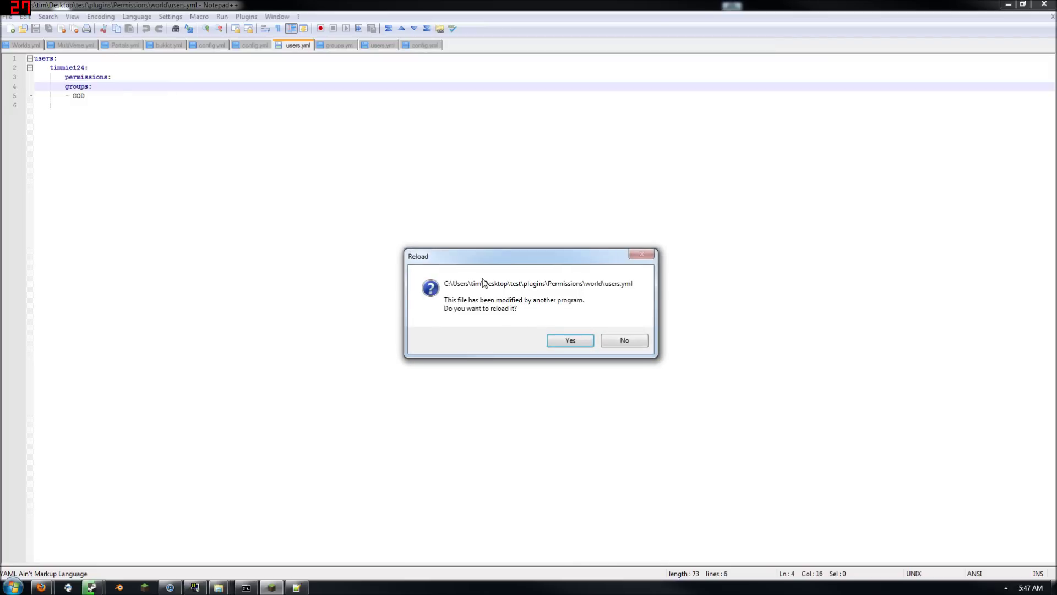
{"action": "left_click", "coordinate": [567, 339]}
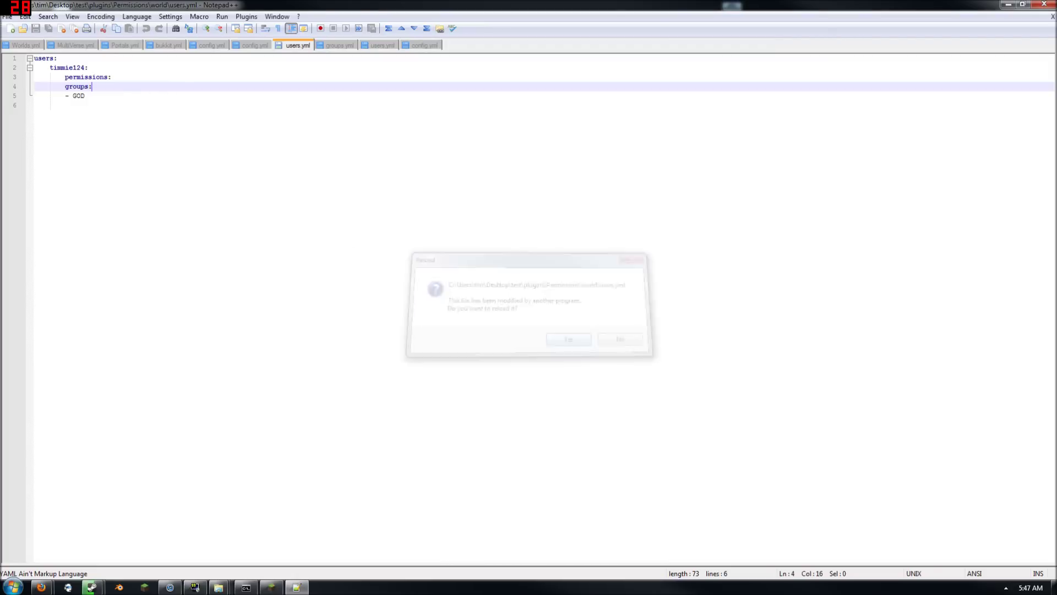
{"action": "left_click", "coordinate": [424, 46]}
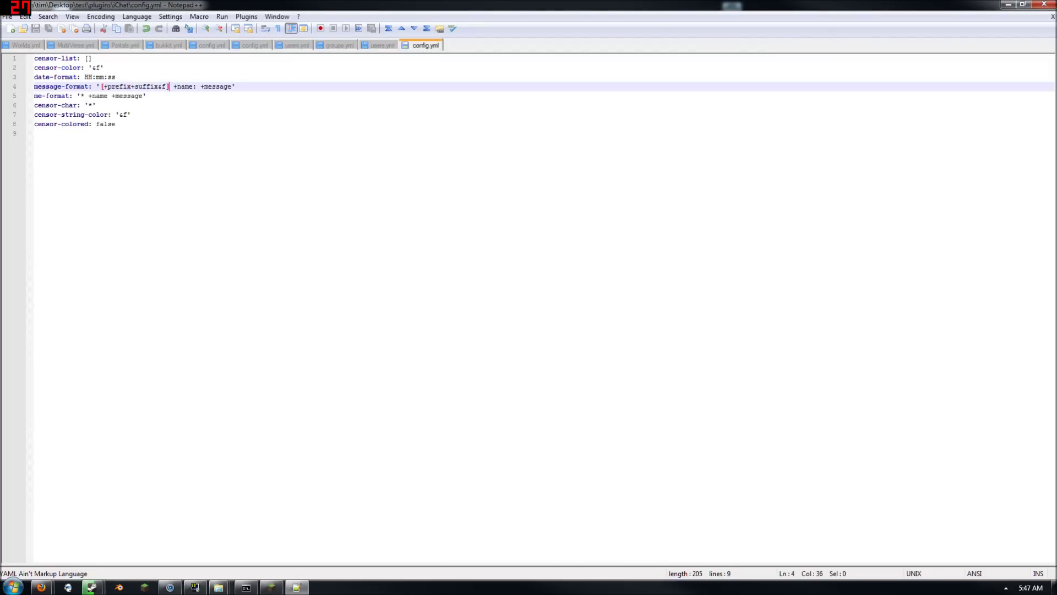
{"action": "key", "text": "BackSpace"}
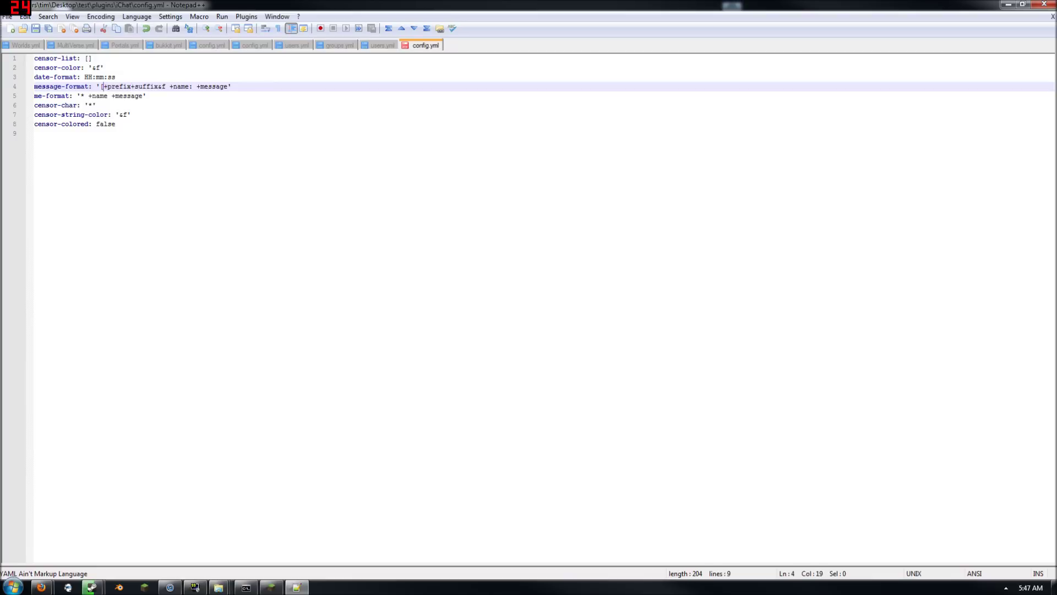
{"action": "key", "text": "BackSpace"}
Reload the server again and send a test chat message to verify the format
{"action": "left_click", "coordinate": [280, 588]}
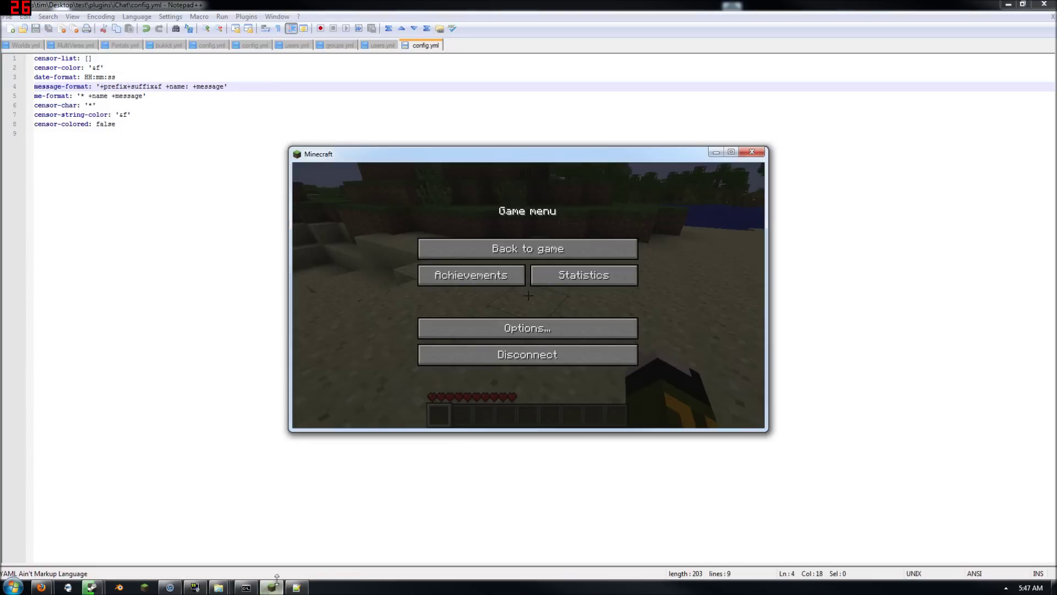
{"action": "left_click", "coordinate": [246, 587]}
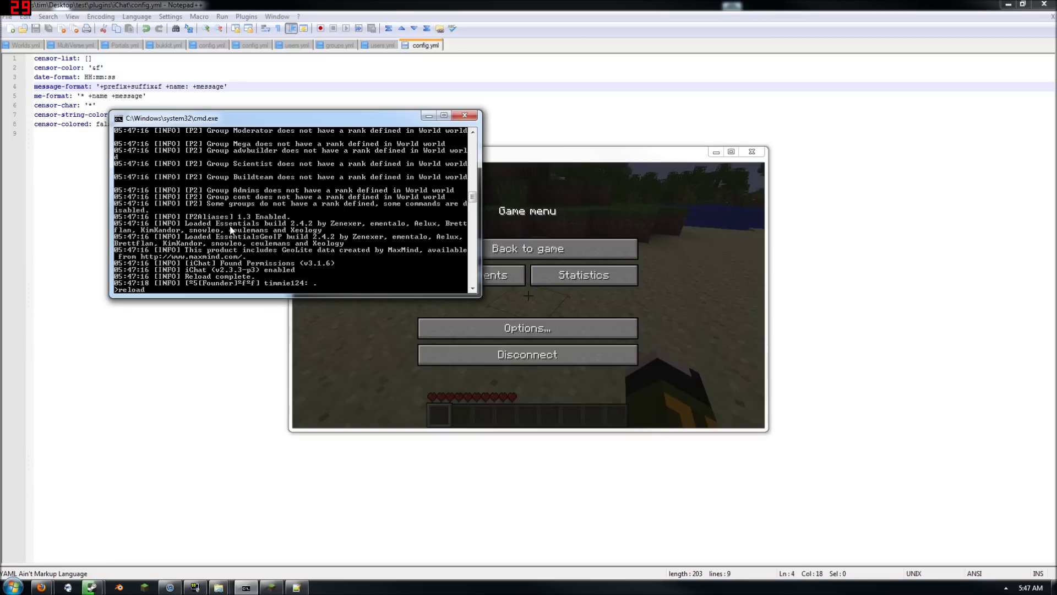
{"action": "type", "text": "reload"}
{"action": "key", "text": "Return"}
{"action": "left_click", "coordinate": [556, 249]}
{"action": "key", "text": "t"}
{"action": "type", "text": "."}
{"action": "key", "text": "Return"}
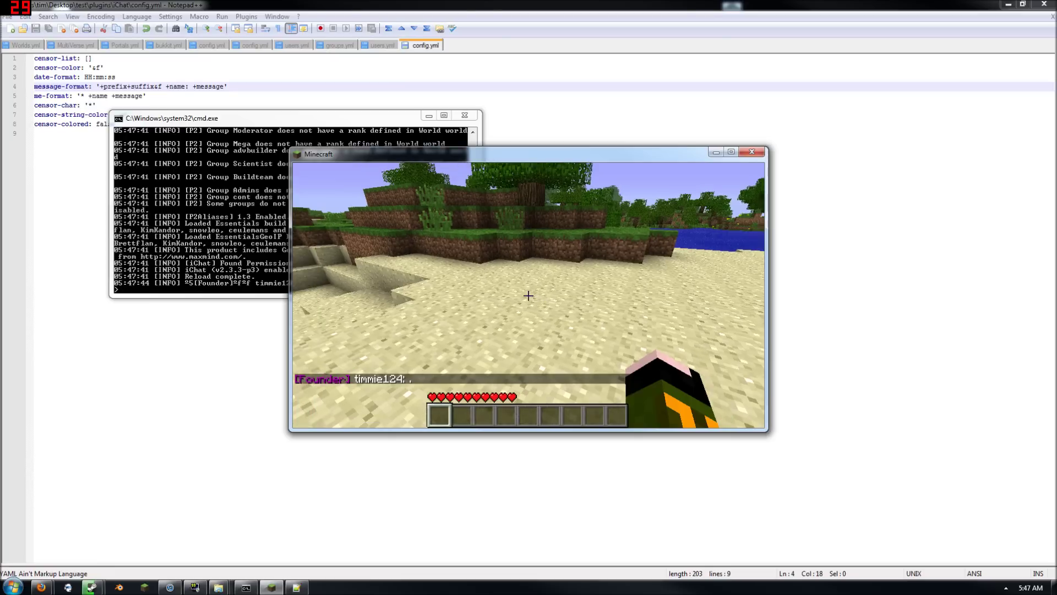
Disconnect from the server, close Minecraft and Notepad++, and return to the iChat forum page
{"action": "key", "text": "Escape"}
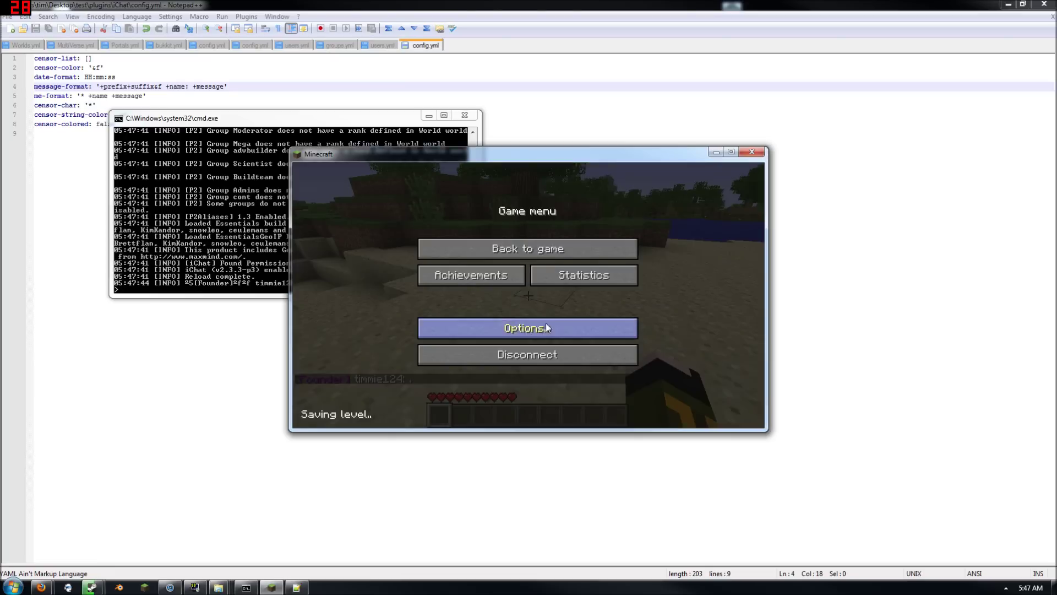
{"action": "left_click", "coordinate": [550, 352]}
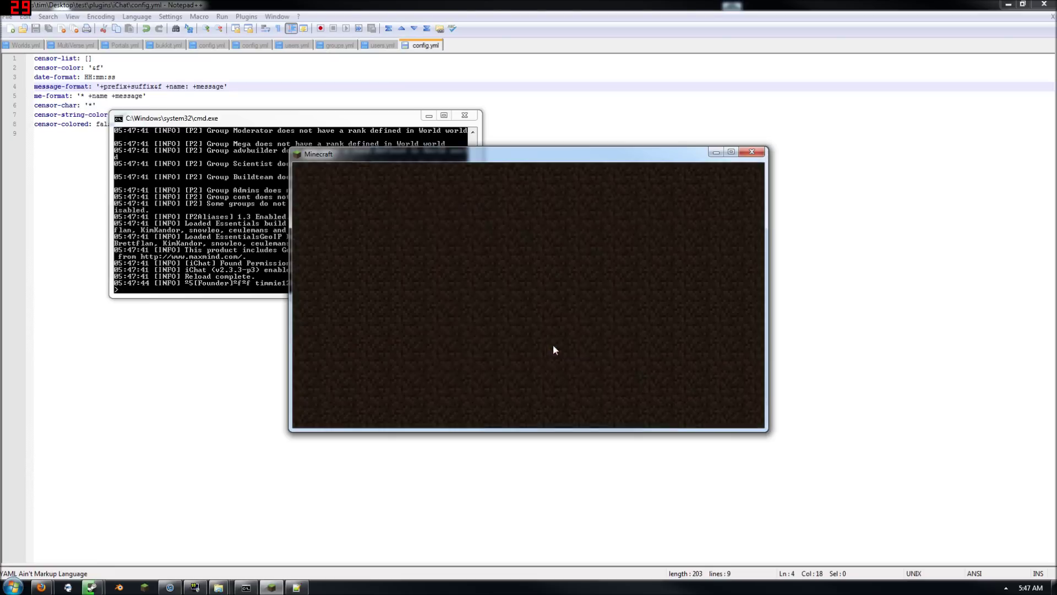
{"action": "left_click", "coordinate": [752, 151]}
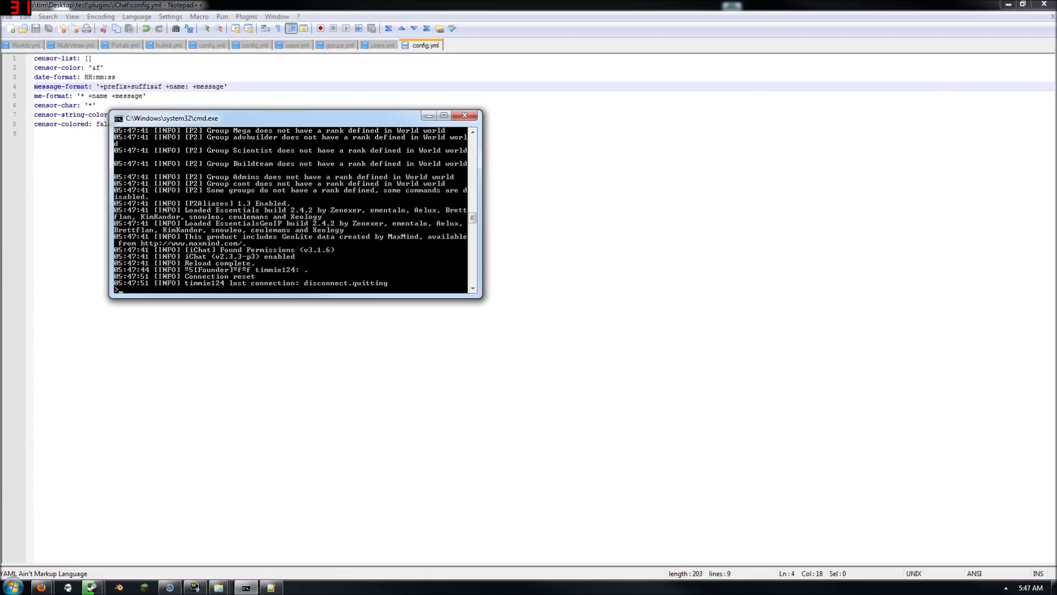
{"action": "left_click", "coordinate": [1001, 4]}
{"action": "left_click", "coordinate": [570, 340]}
{"action": "key", "text": "alt+F4"}
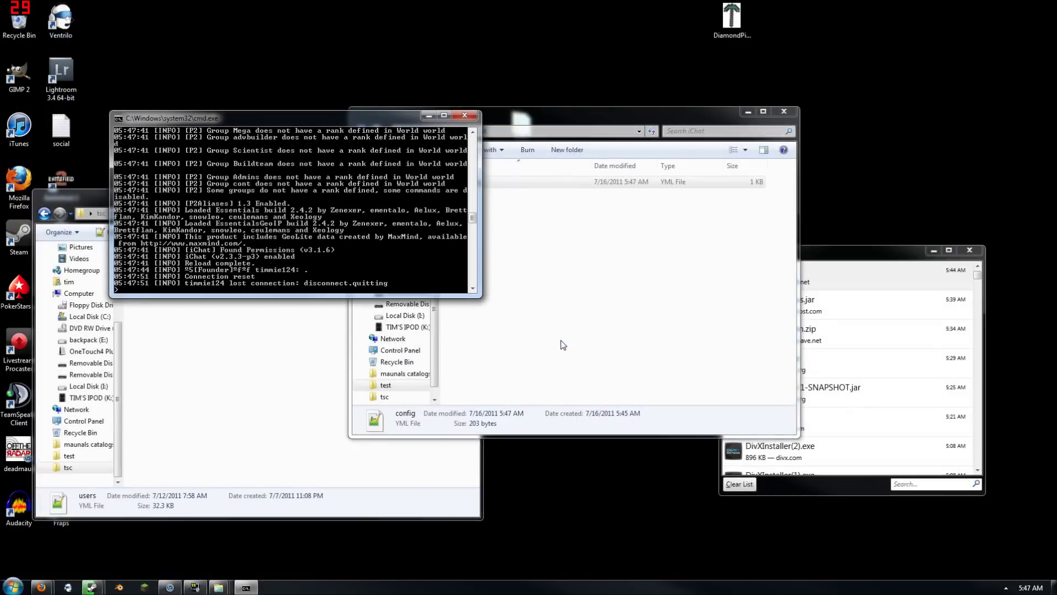
{"action": "left_click", "coordinate": [522, 367]}
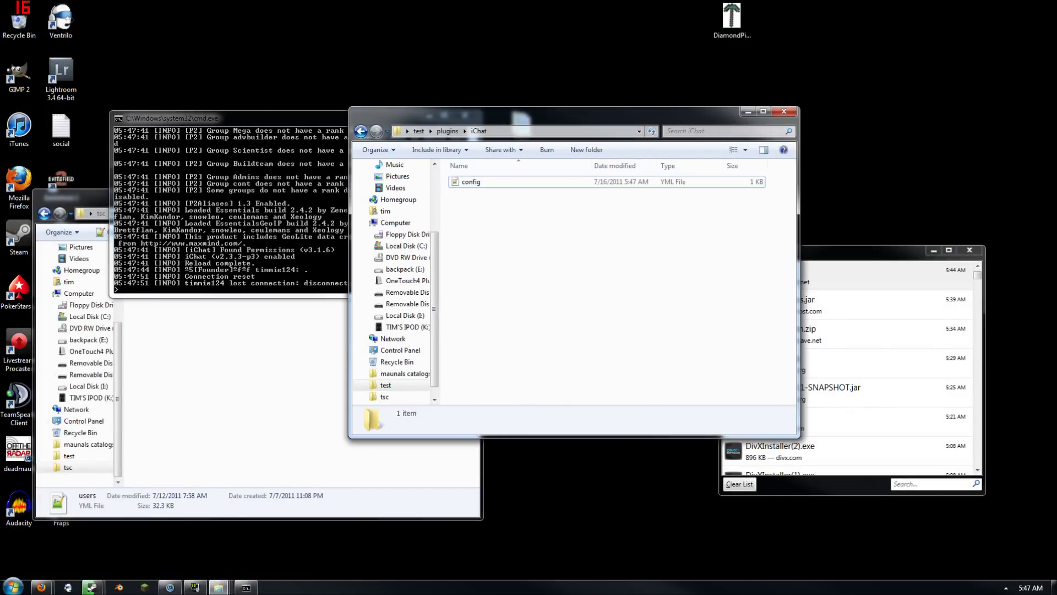
{"action": "left_click", "coordinate": [42, 588]}
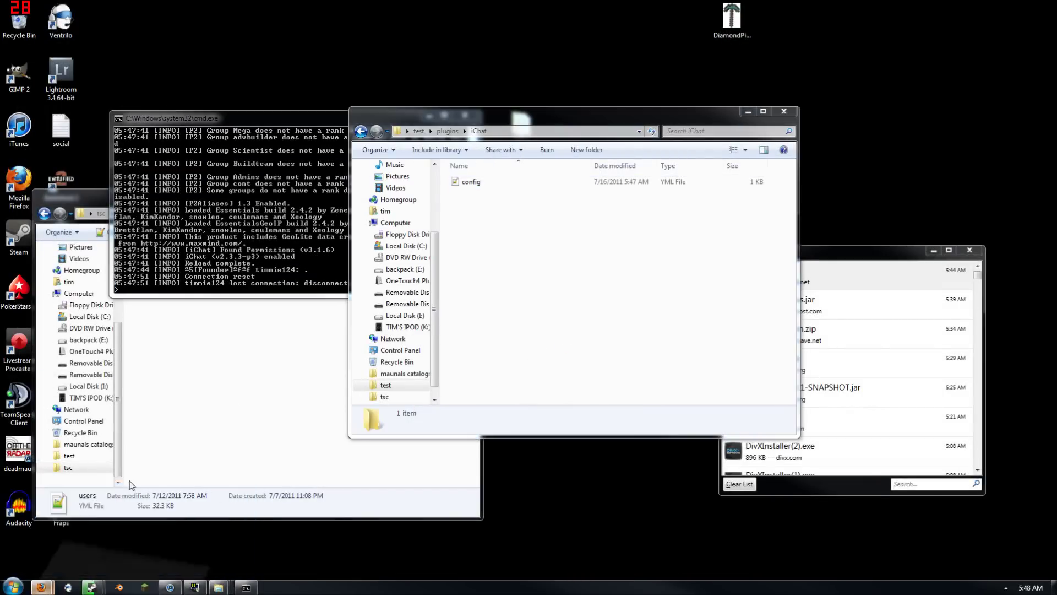
{"action": "scroll", "coordinate": [715, 176], "scroll_direction": "up", "scroll_amount": 6}
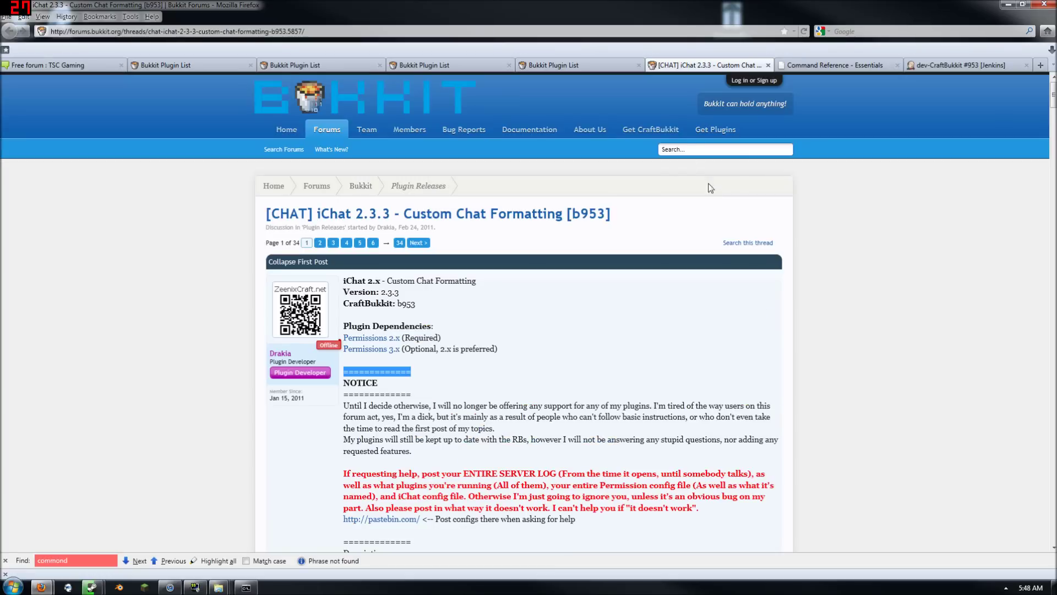
Find iConomy 5.0.1 via an 'iconomy' search in Economy and download its ZIP
{"action": "left_click", "coordinate": [714, 129]}
{"action": "left_click", "coordinate": [219, 128]}
{"action": "type", "text": "icon"}
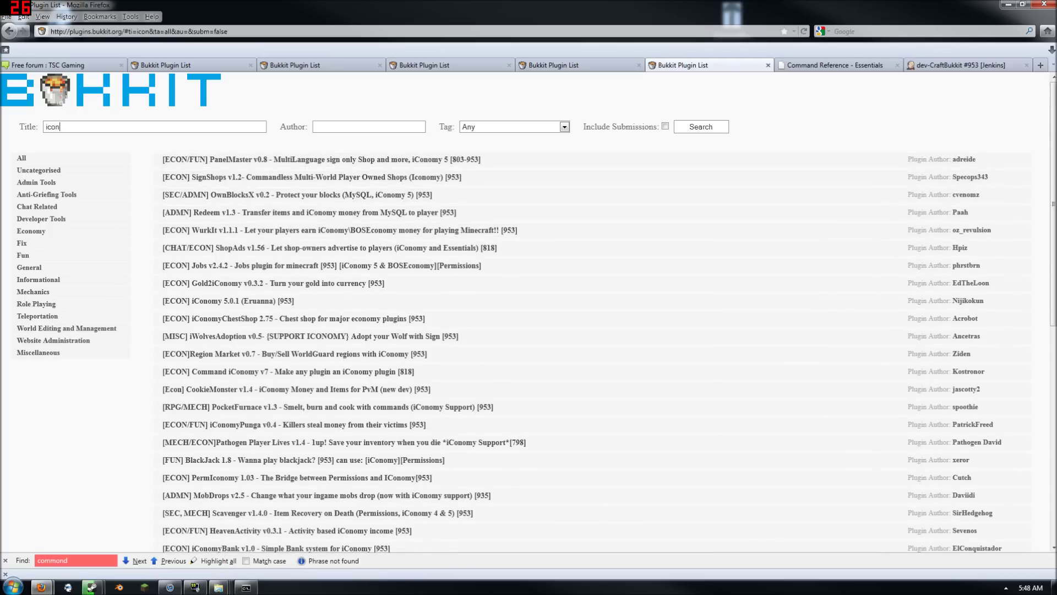
{"action": "type", "text": "my"}
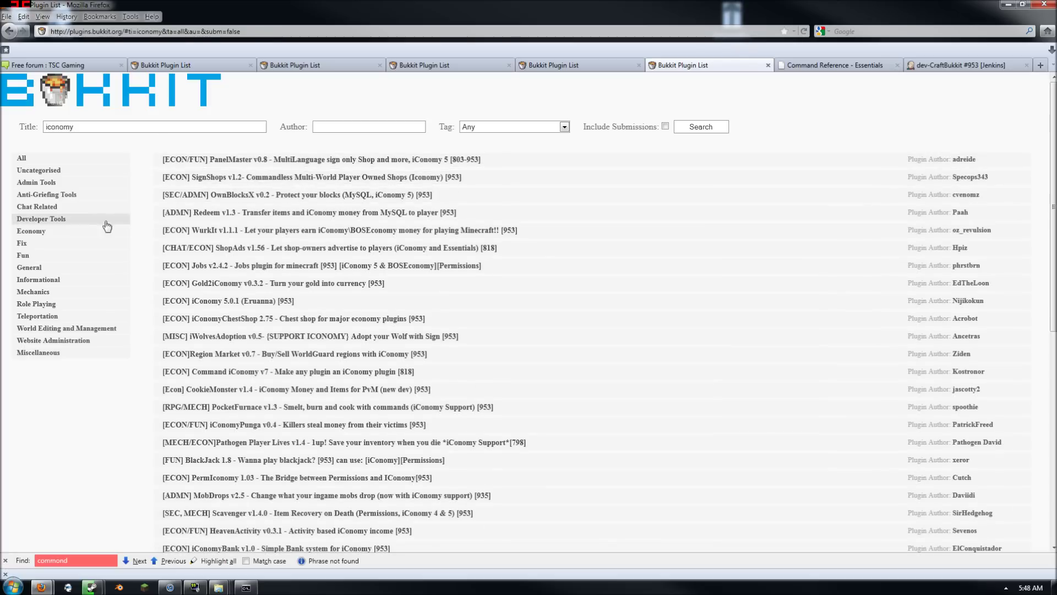
{"action": "left_click", "coordinate": [73, 235]}
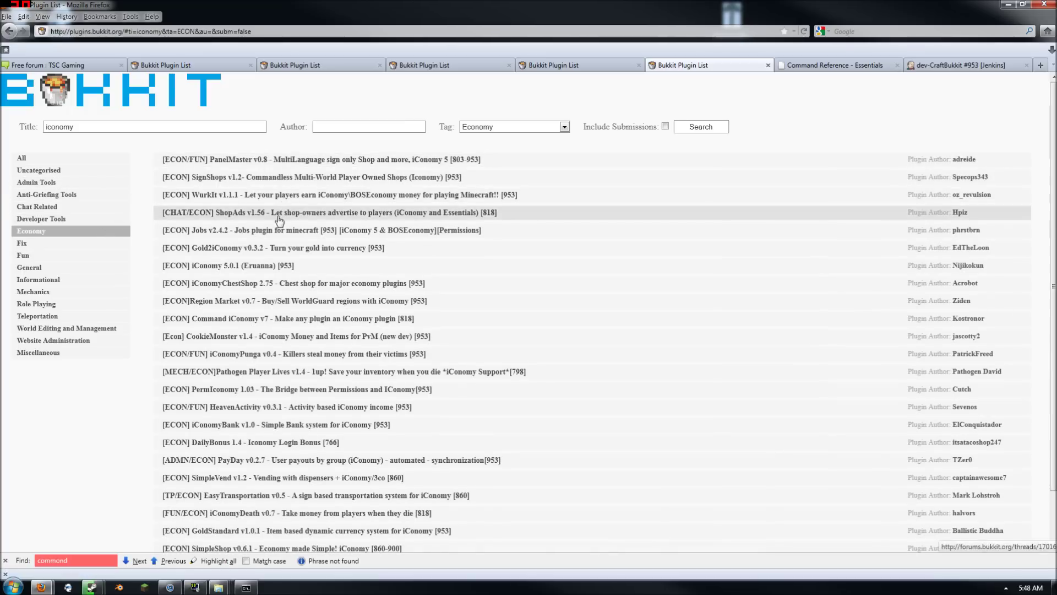
{"action": "left_click", "coordinate": [275, 268]}
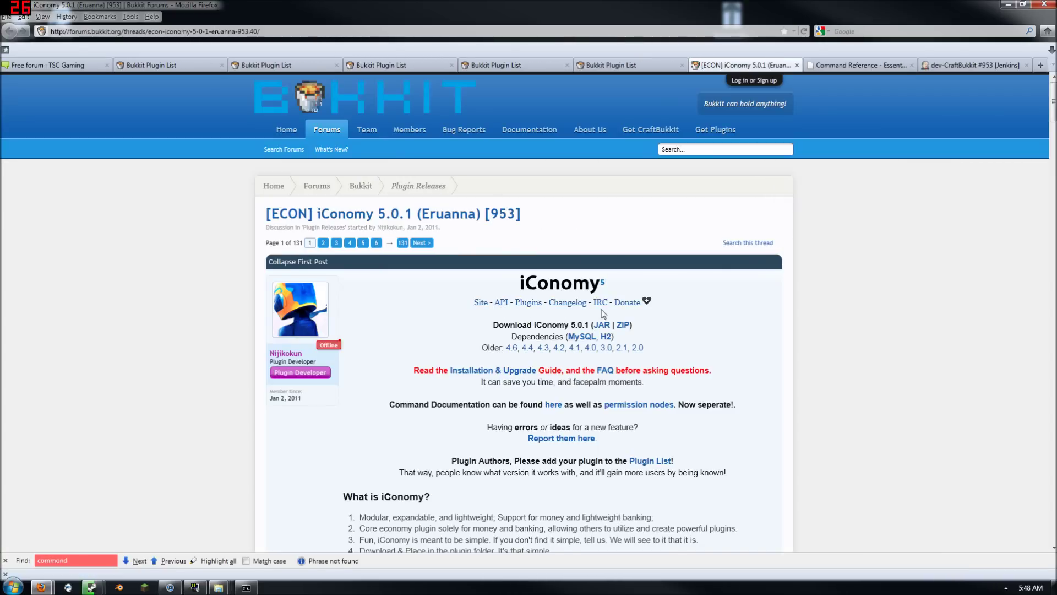
{"action": "left_click", "coordinate": [623, 326]}
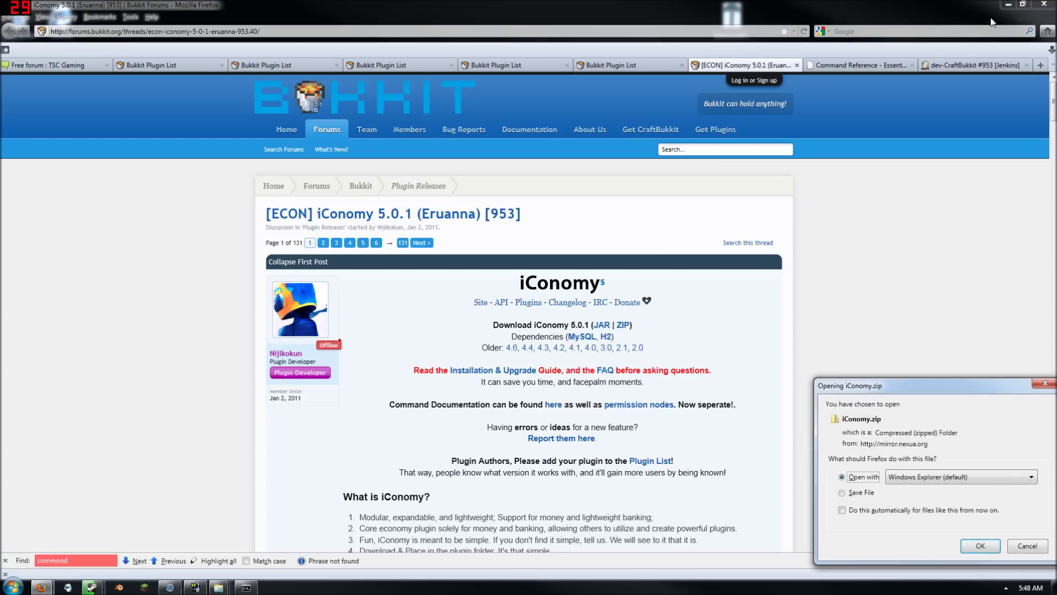
{"action": "left_click", "coordinate": [980, 546]}
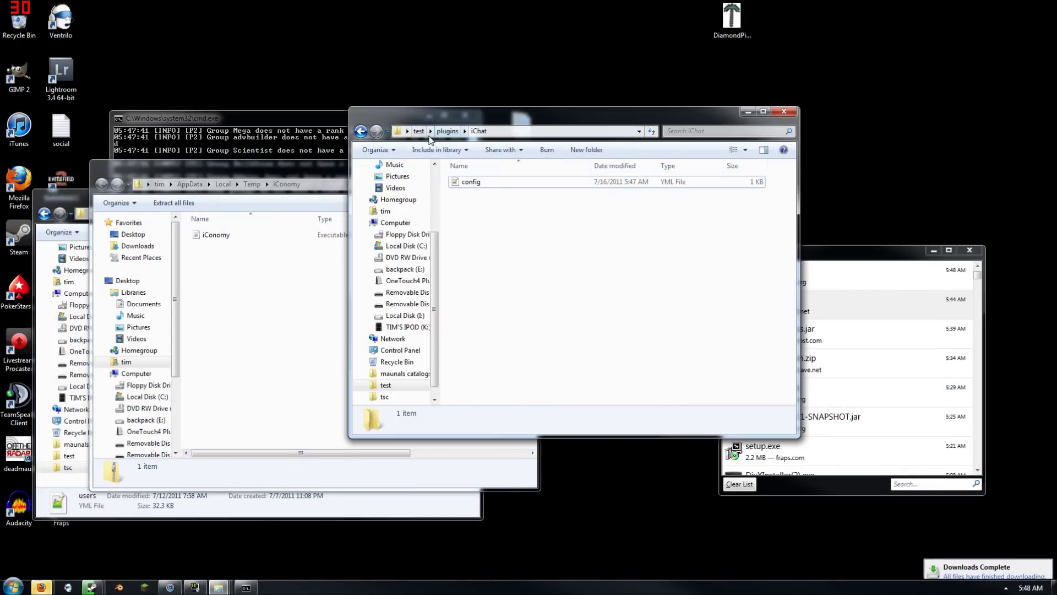
Copy the iConomy jar into test\plugins and reload the server
{"action": "left_click", "coordinate": [447, 131]}
{"action": "left_click_drag", "start_coordinate": [214, 235], "coordinate": [484, 336]}
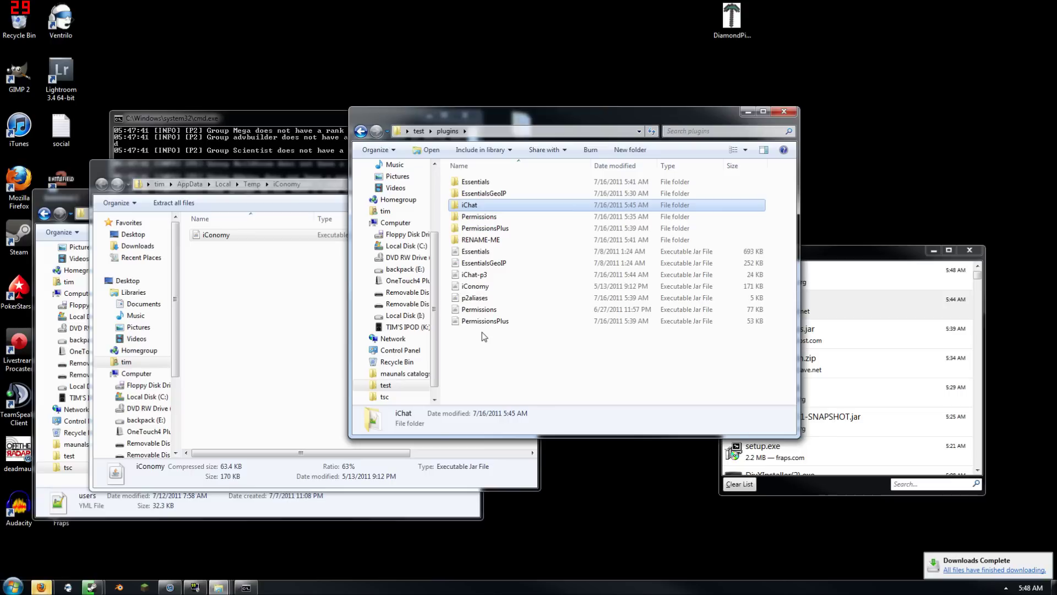
{"action": "left_click", "coordinate": [239, 137]}
{"action": "type", "text": "reload"}
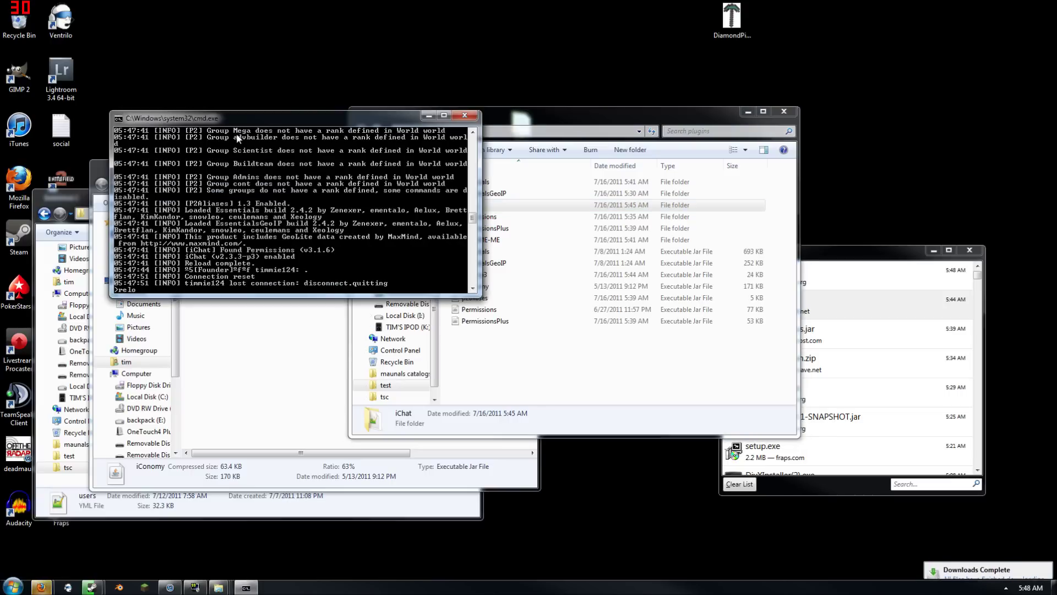
{"action": "key", "text": "Return"}
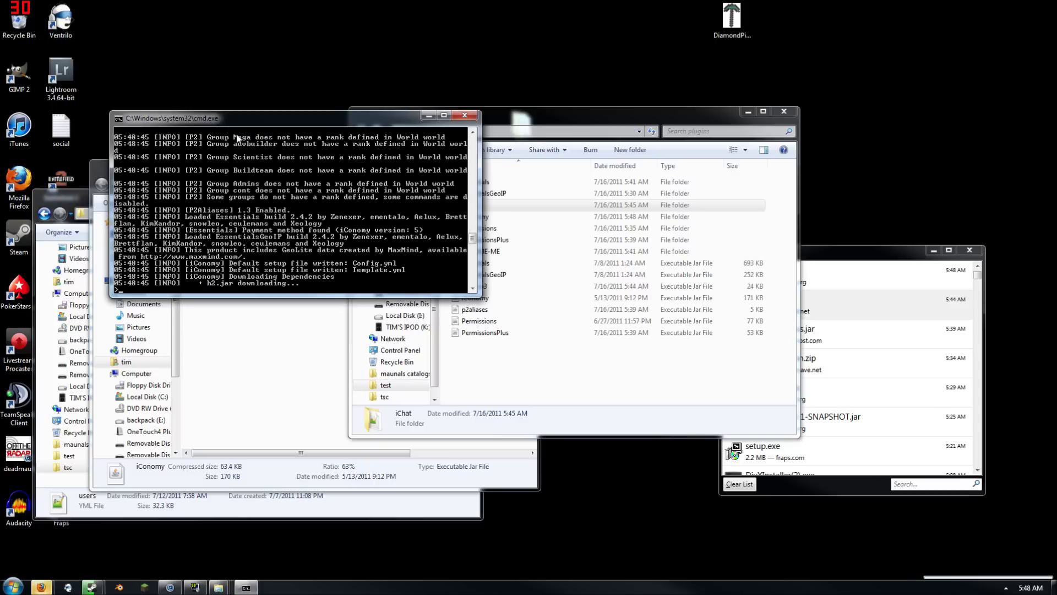
Check the new iConomy folder, close the Explorer windows, and return to the iConomy thread
{"action": "left_click", "coordinate": [500, 388]}
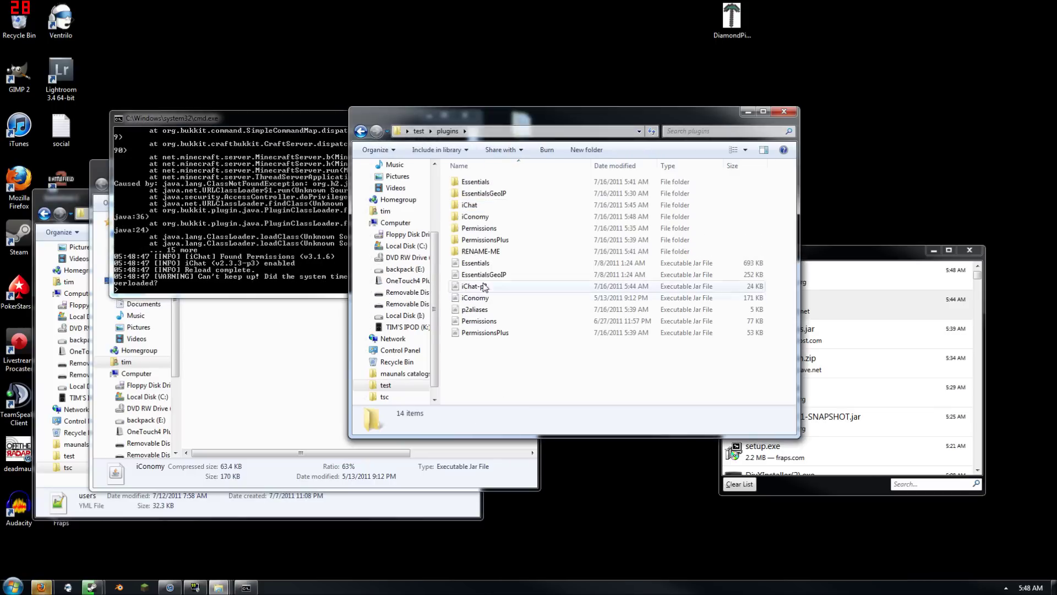
{"action": "double_click", "coordinate": [490, 220]}
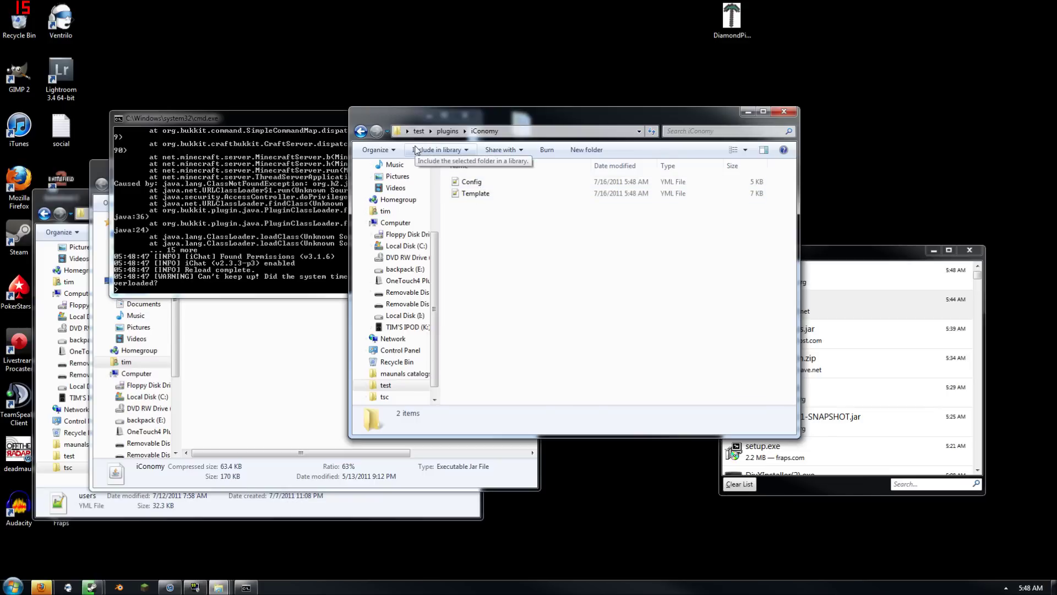
{"action": "left_click", "coordinate": [784, 112]}
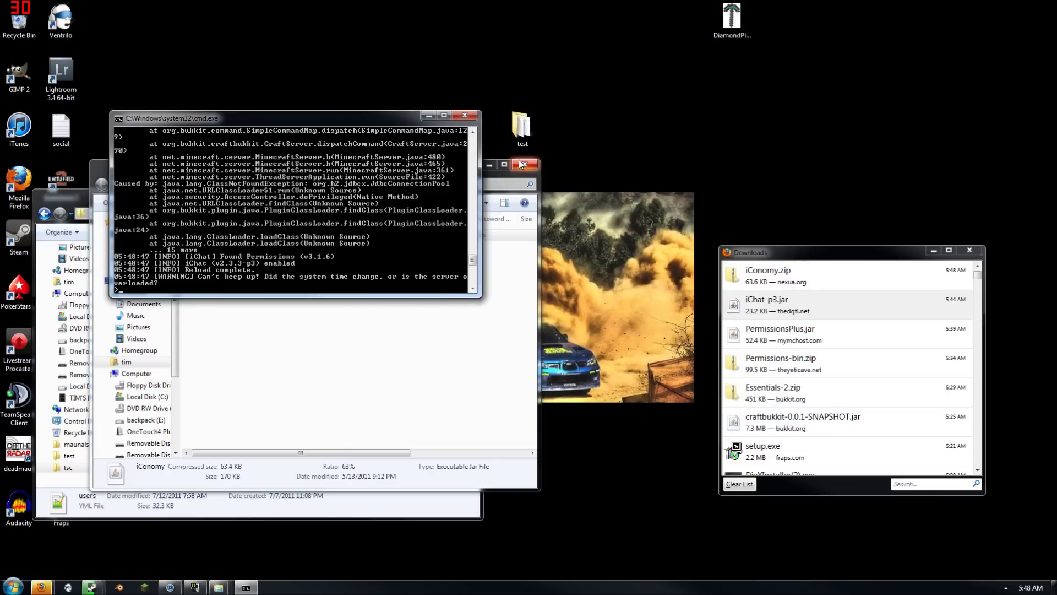
{"action": "left_click", "coordinate": [525, 164]}
{"action": "left_click", "coordinate": [468, 193]}
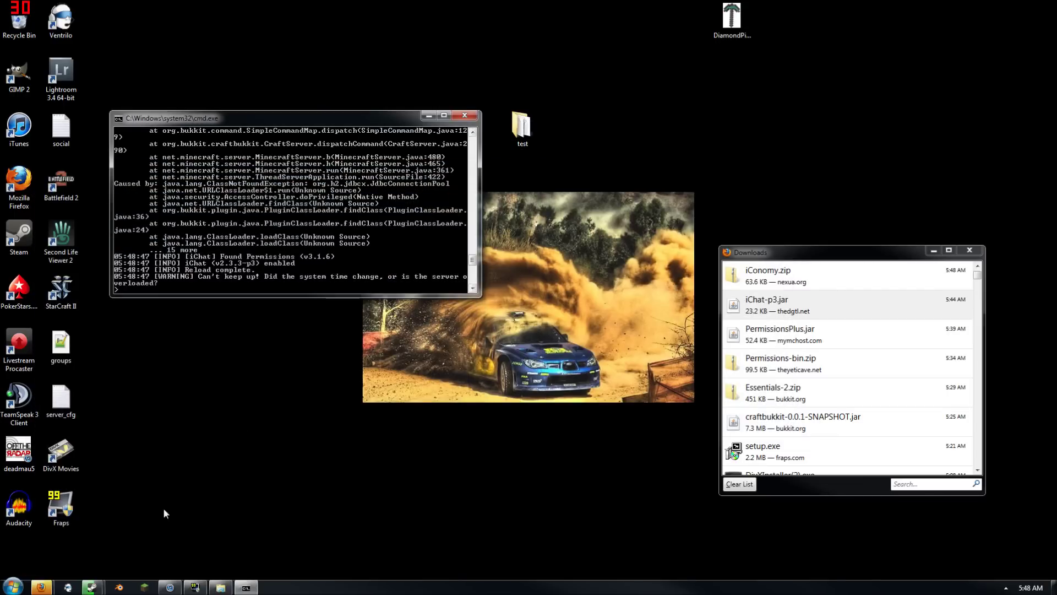
{"action": "left_click", "coordinate": [49, 584]}
{"action": "left_click", "coordinate": [112, 548]}
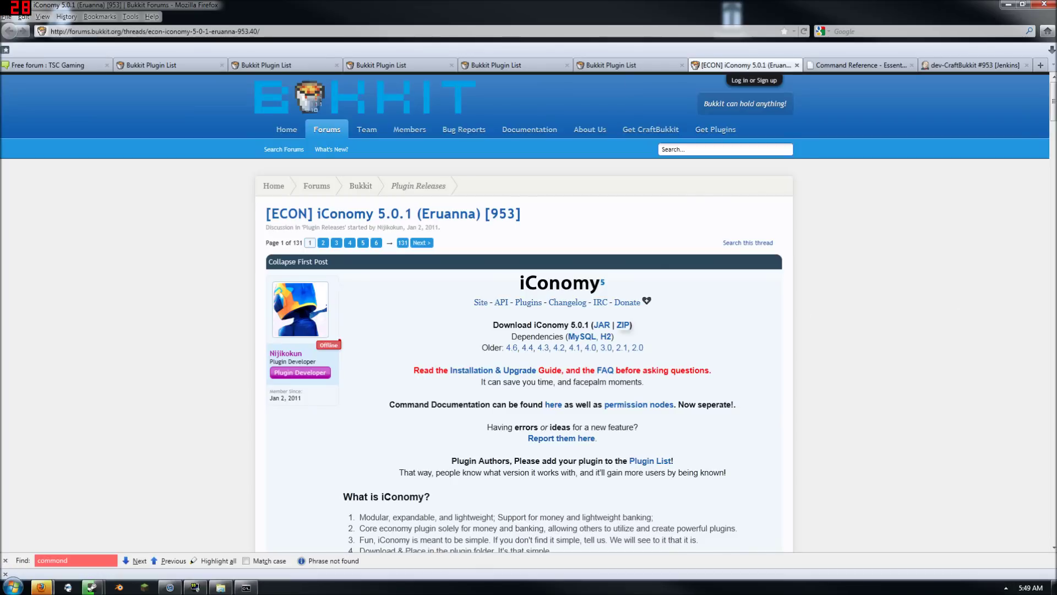
Search the Bukkit plugin list for 'worlde' and open the WorldEdit forum thread
{"action": "left_click", "coordinate": [725, 149]}
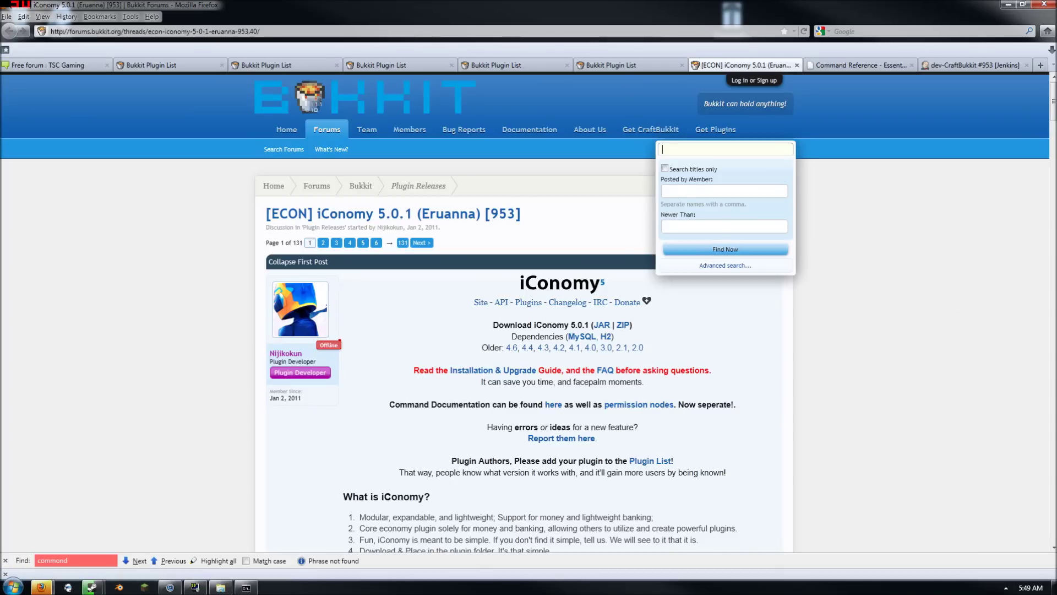
{"action": "left_click", "coordinate": [727, 130]}
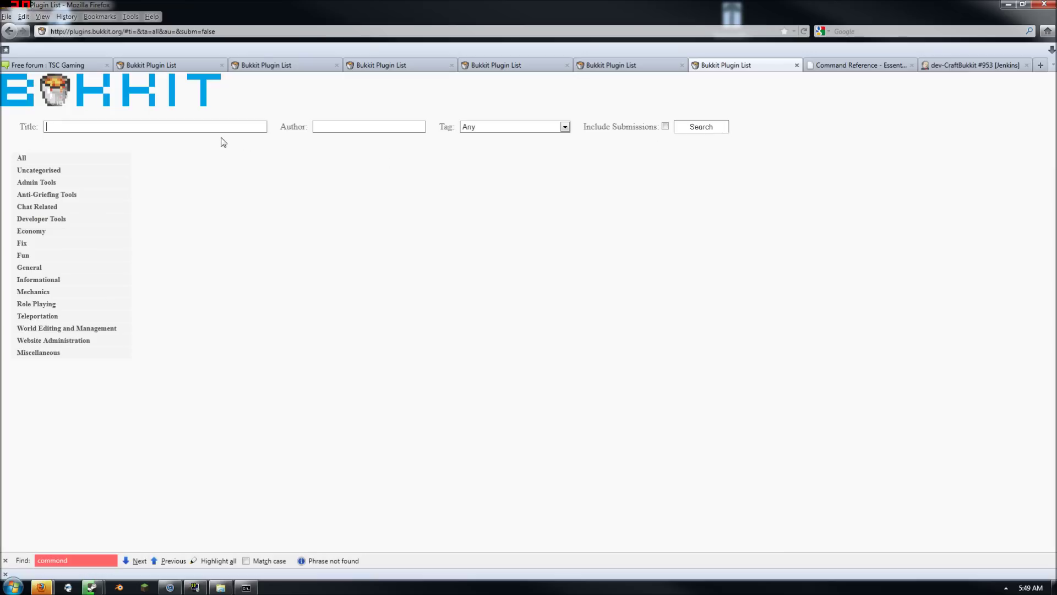
{"action": "double_click", "coordinate": [155, 126]}
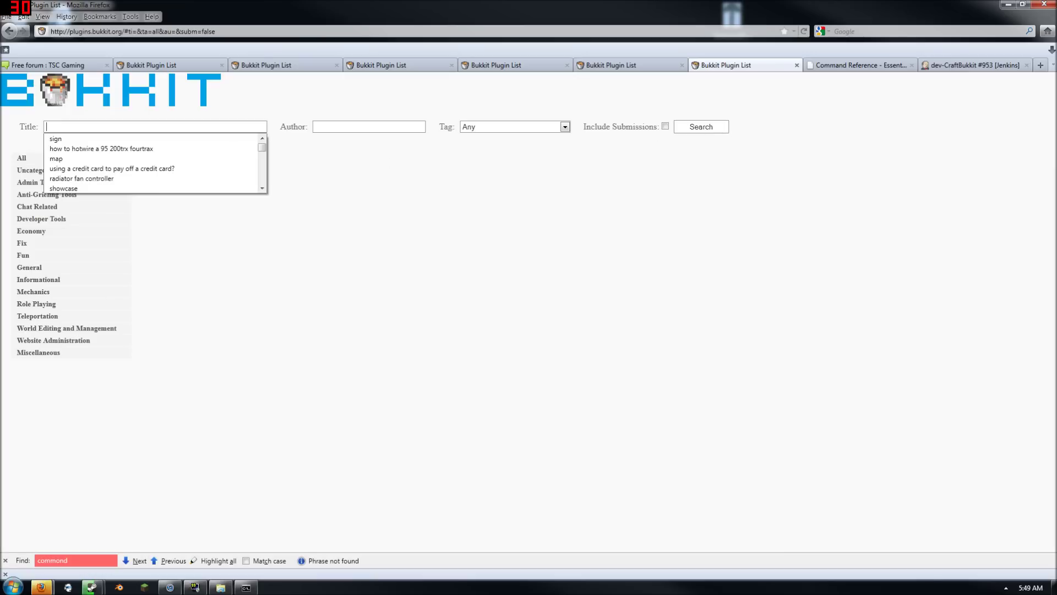
{"action": "type", "text": "wo"}
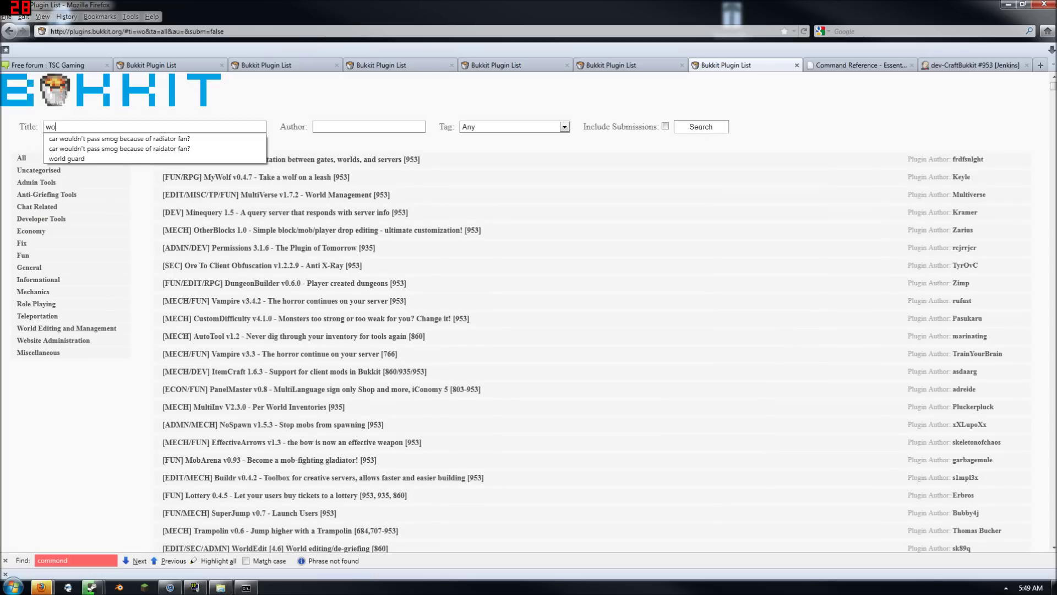
{"action": "type", "text": "rldedit"}
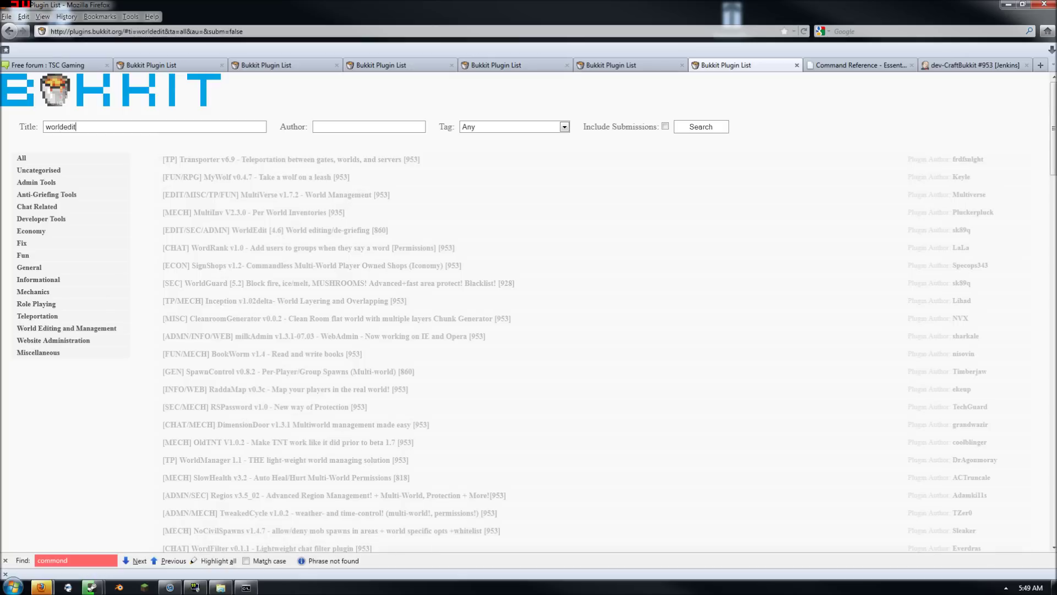
{"action": "left_click", "coordinate": [299, 161]}
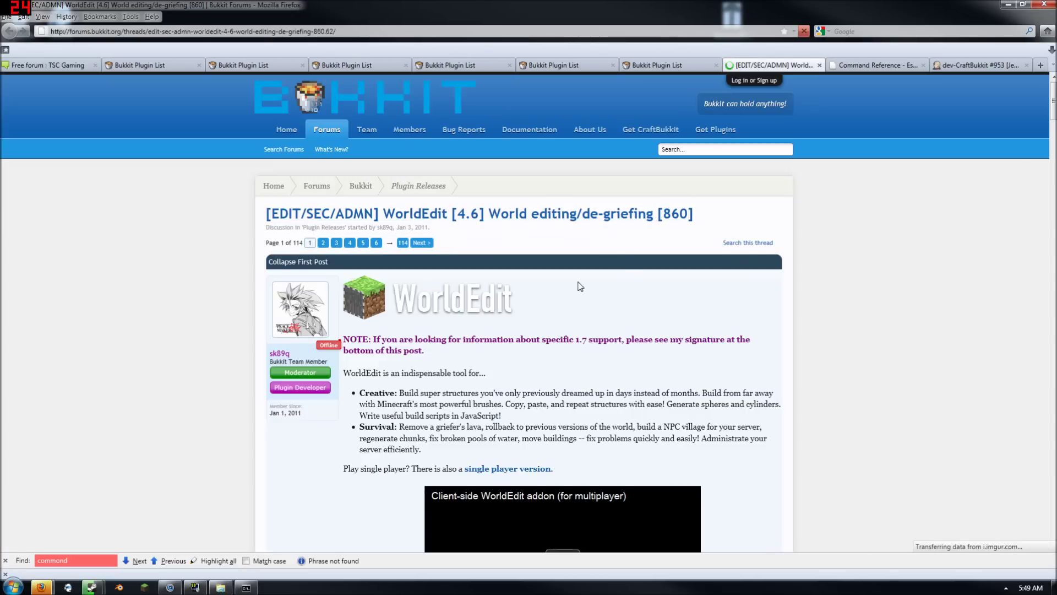
{"action": "scroll", "coordinate": [623, 322], "scroll_direction": "down", "scroll_amount": 2}
{"action": "scroll", "coordinate": [618, 331], "scroll_direction": "up", "scroll_amount": 2}
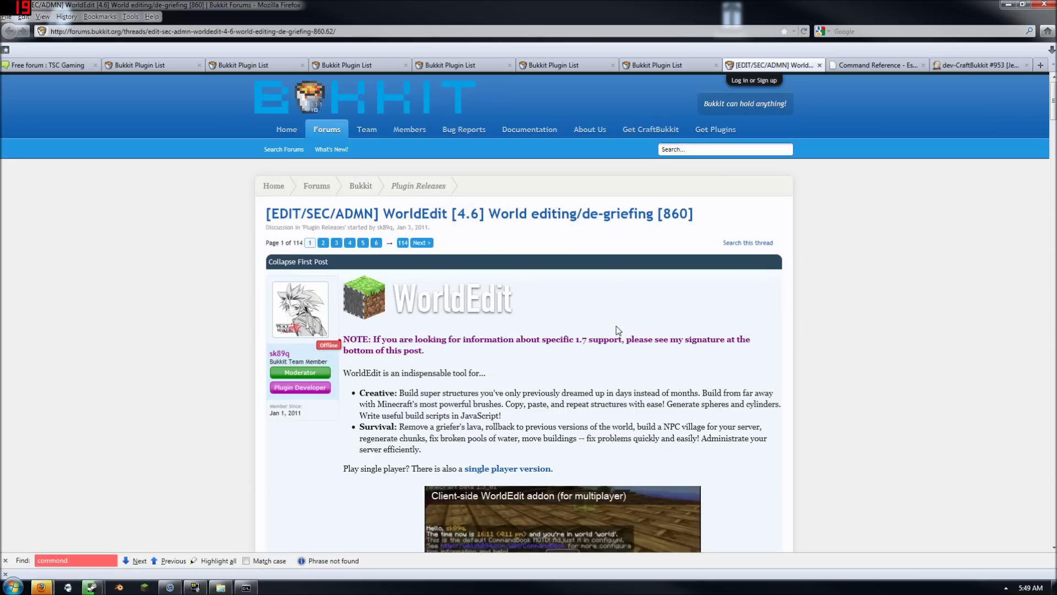
{"action": "scroll", "coordinate": [618, 330], "scroll_direction": "down", "scroll_amount": 16}
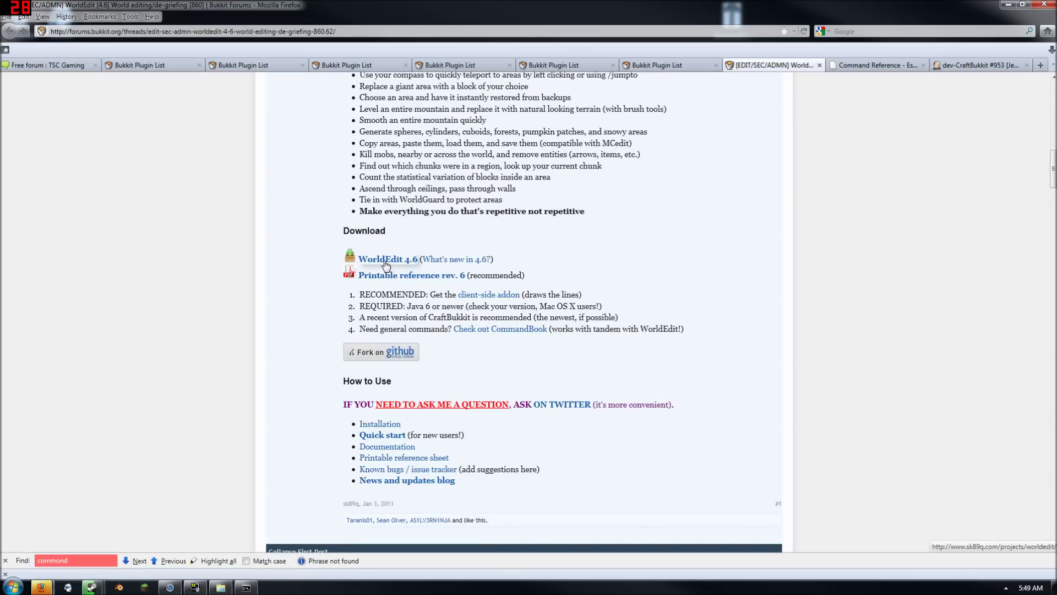
{"action": "scroll", "coordinate": [386, 266], "scroll_direction": "down", "scroll_amount": 3}
{"action": "scroll", "coordinate": [382, 276], "scroll_direction": "up", "scroll_amount": 3}
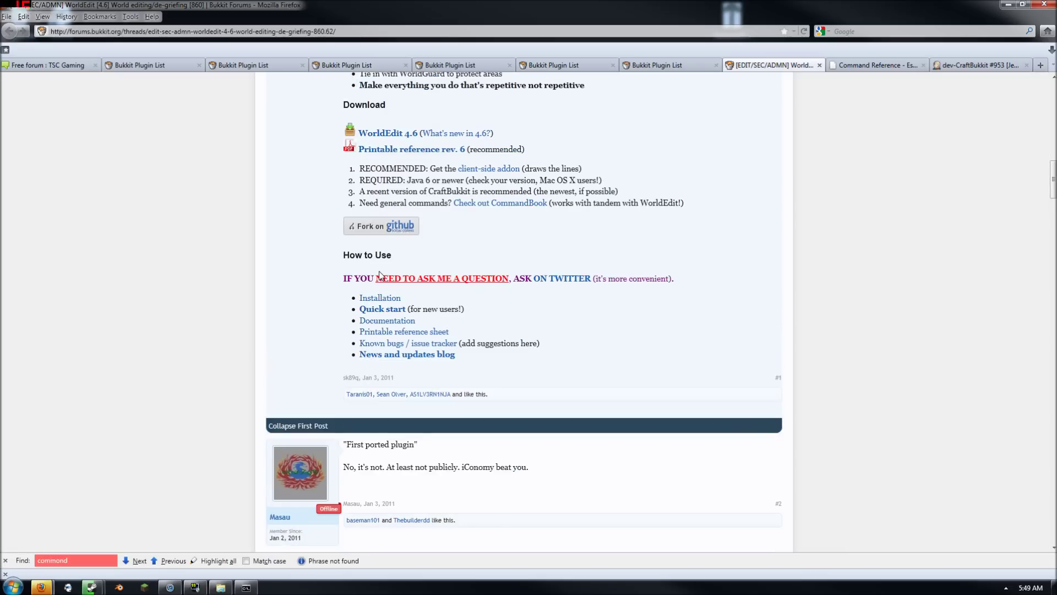
Download WorldEdit 4.6 from its project page and close the spare plugin list tabs
{"action": "left_click", "coordinate": [393, 258]}
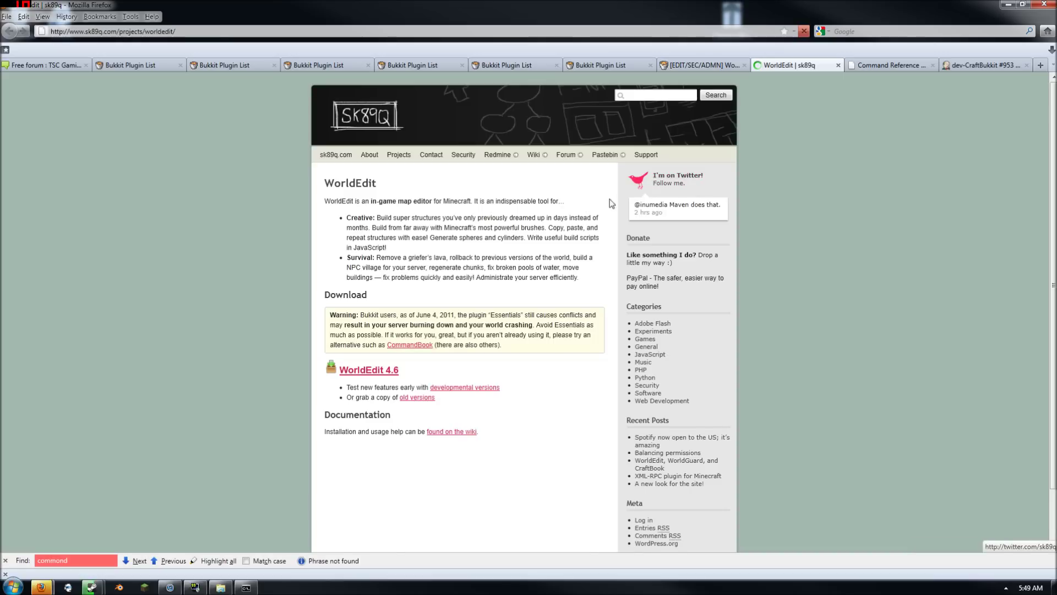
{"action": "left_click", "coordinate": [395, 372]}
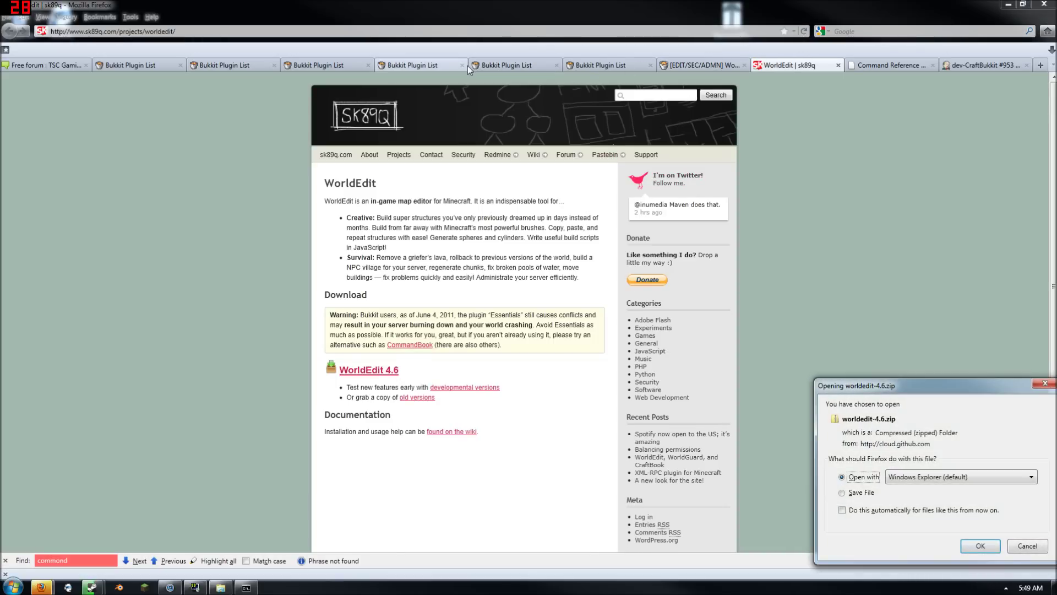
{"action": "left_click", "coordinate": [466, 65]}
{"action": "left_click", "coordinate": [465, 65]}
{"action": "left_click", "coordinate": [959, 524]}
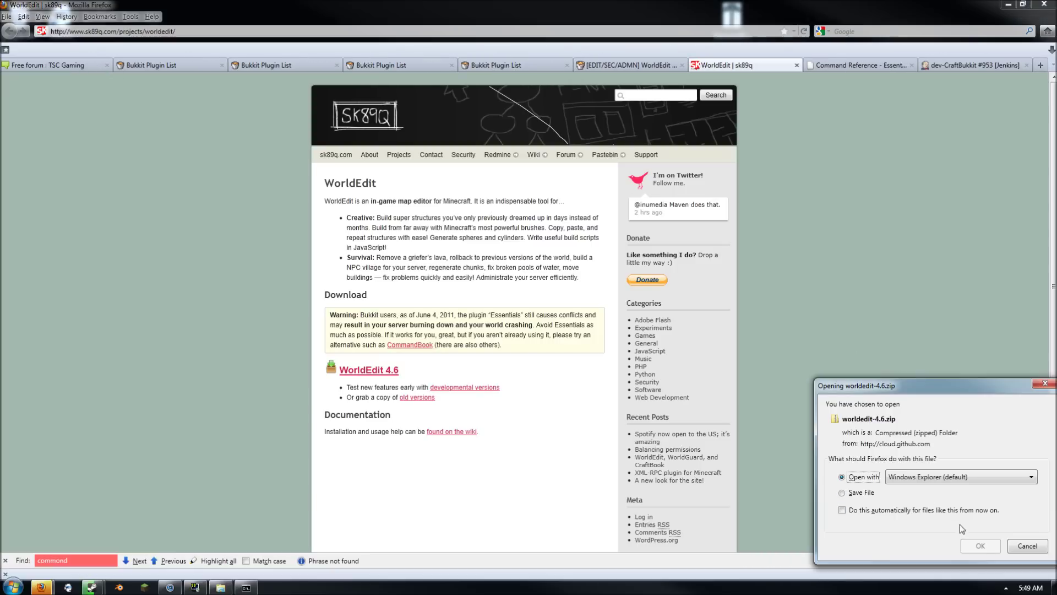
Open the test server's plugins folder in Explorer beside the zip window
{"action": "left_click", "coordinate": [1007, 5]}
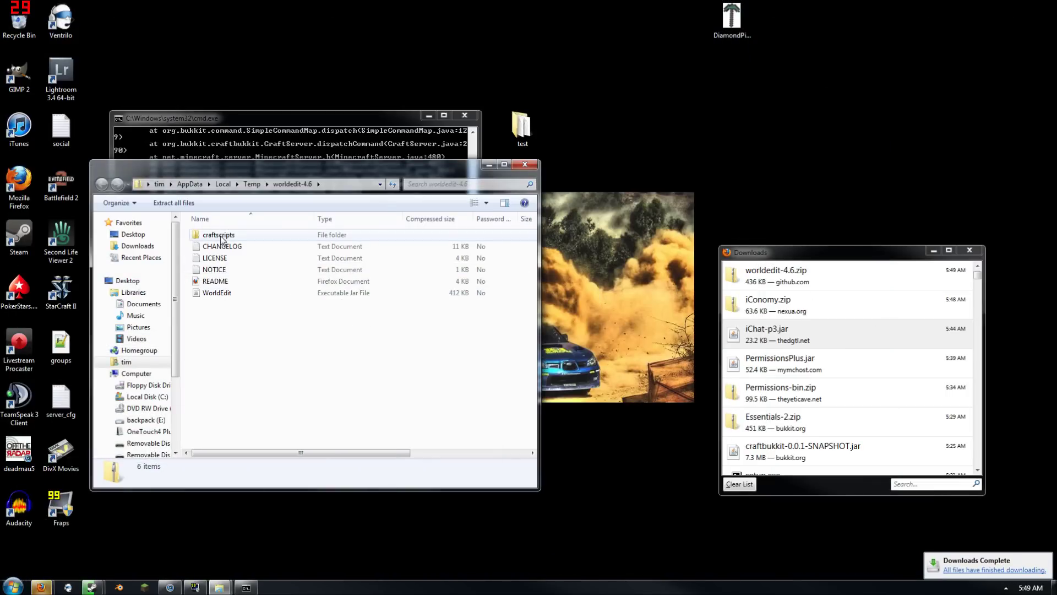
{"action": "double_click", "coordinate": [0, 275]}
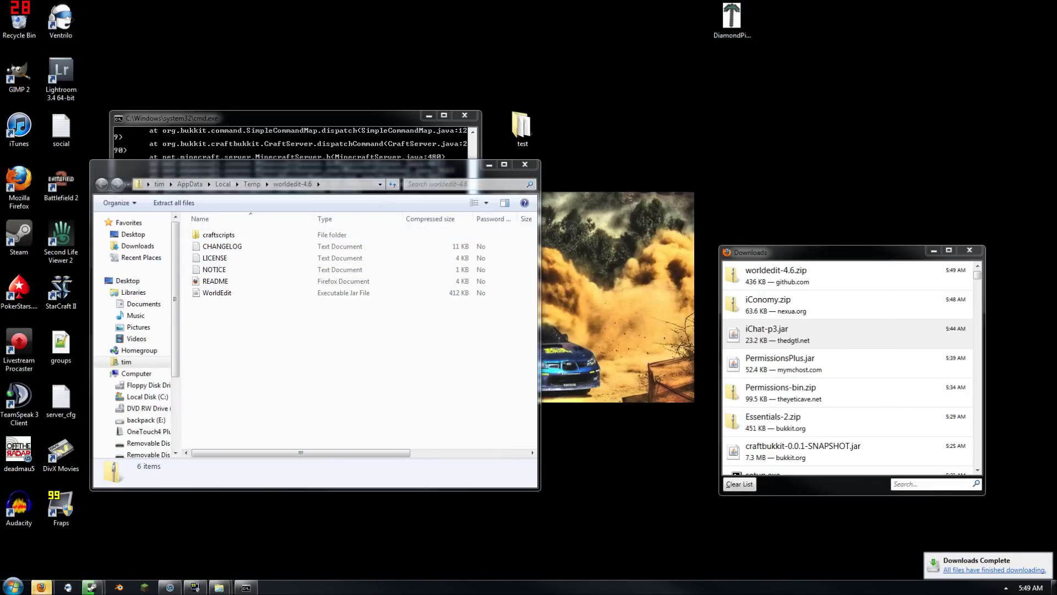
{"action": "double_click", "coordinate": [229, 273]}
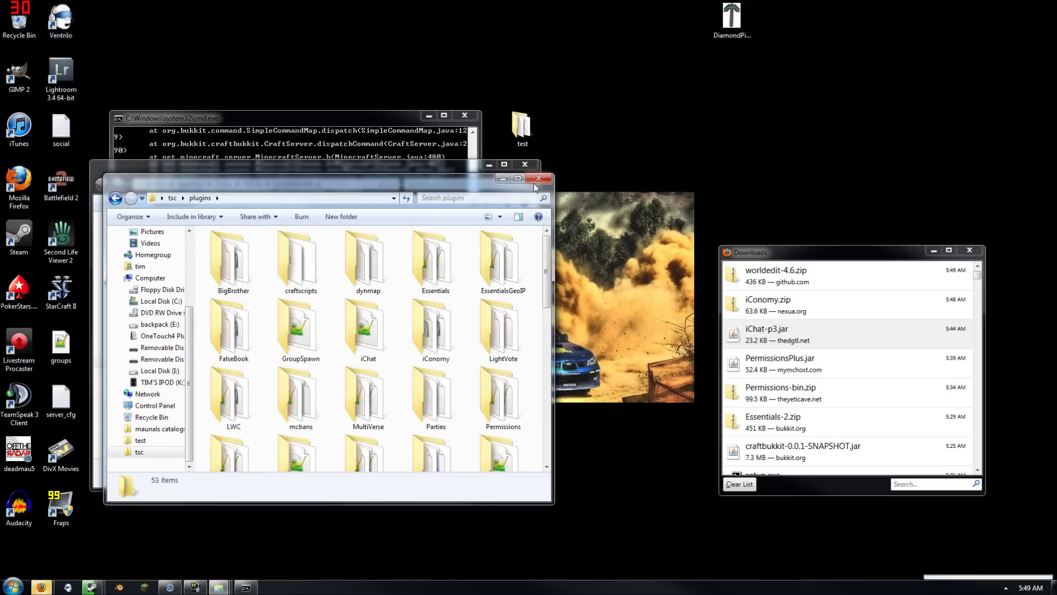
{"action": "left_click", "coordinate": [538, 178]}
{"action": "double_click", "coordinate": [527, 140]}
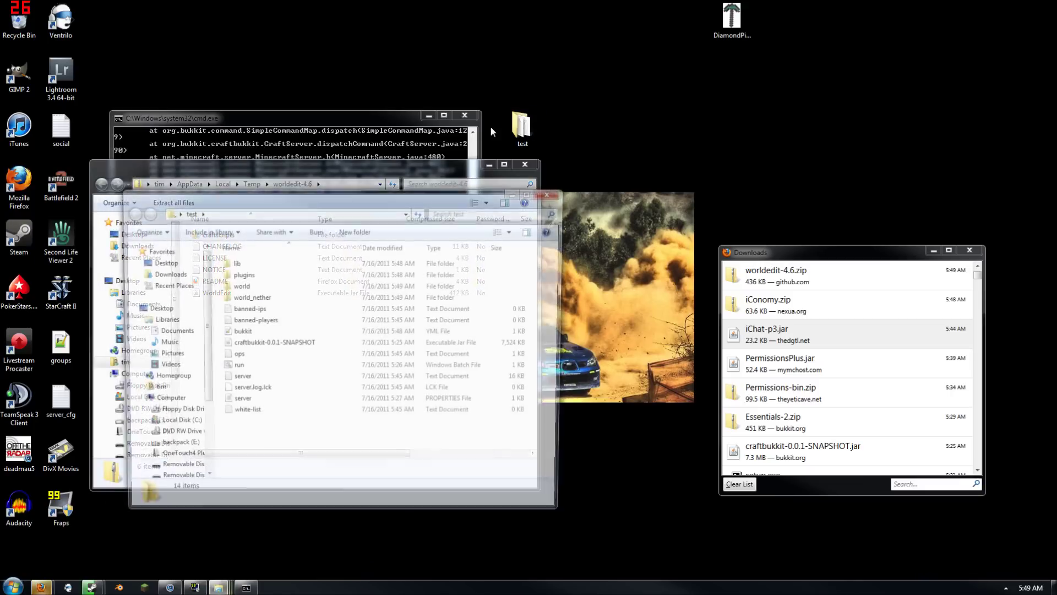
{"action": "left_click_drag", "start_coordinate": [386, 206], "coordinate": [744, 188]}
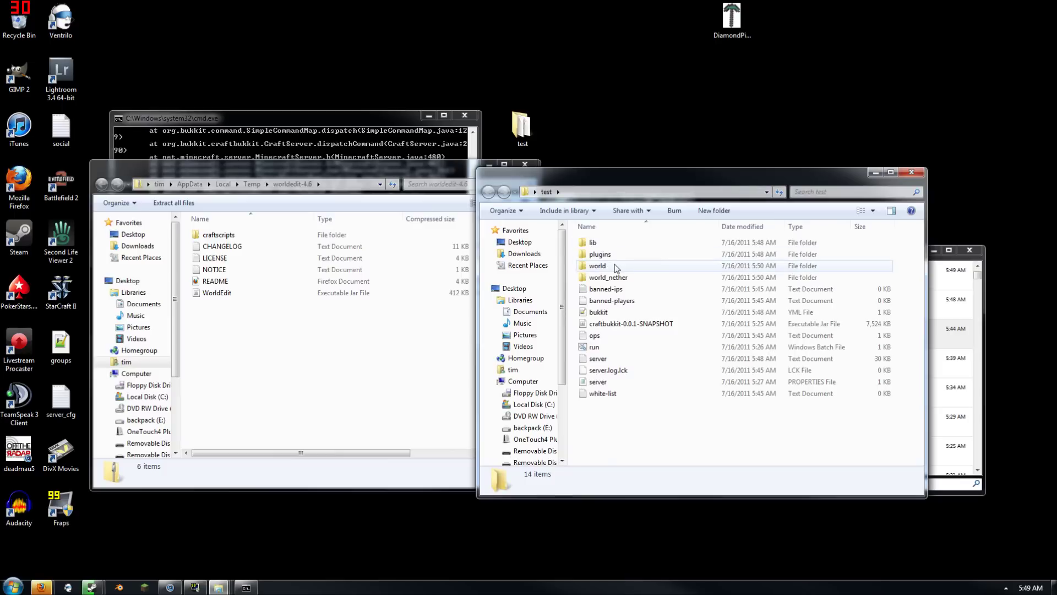
{"action": "double_click", "coordinate": [603, 254]}
Copy WorldEdit.jar and craftscripts into plugins, close the zip window, and return to WorldEdit's page
{"action": "left_click", "coordinate": [301, 297]}
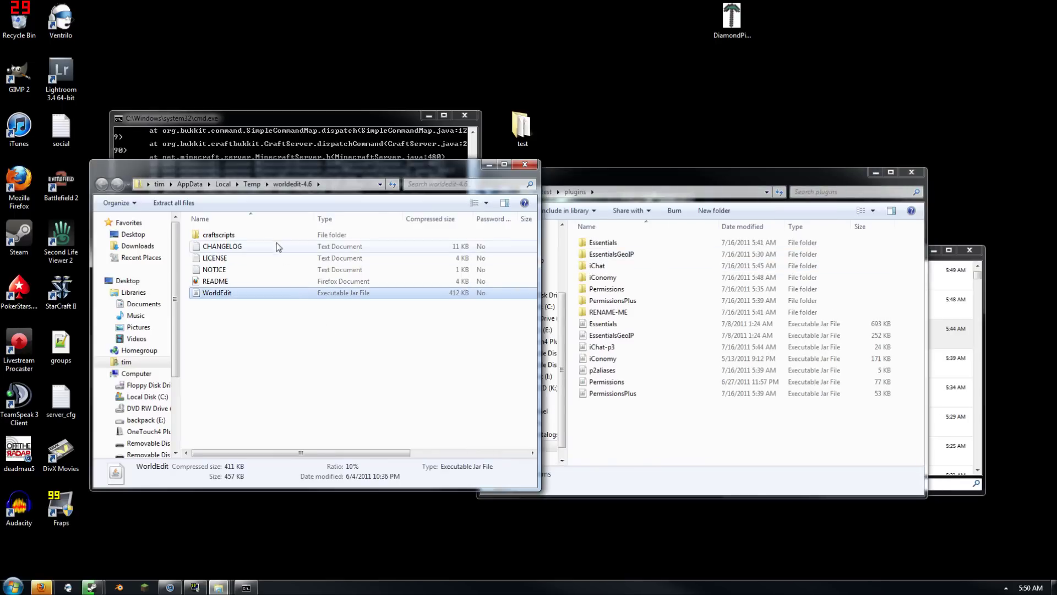
{"action": "left_click", "coordinate": [273, 236], "text": "ctrl"}
{"action": "left_click_drag", "start_coordinate": [273, 236], "coordinate": [655, 429]}
{"action": "left_click", "coordinate": [413, 181]}
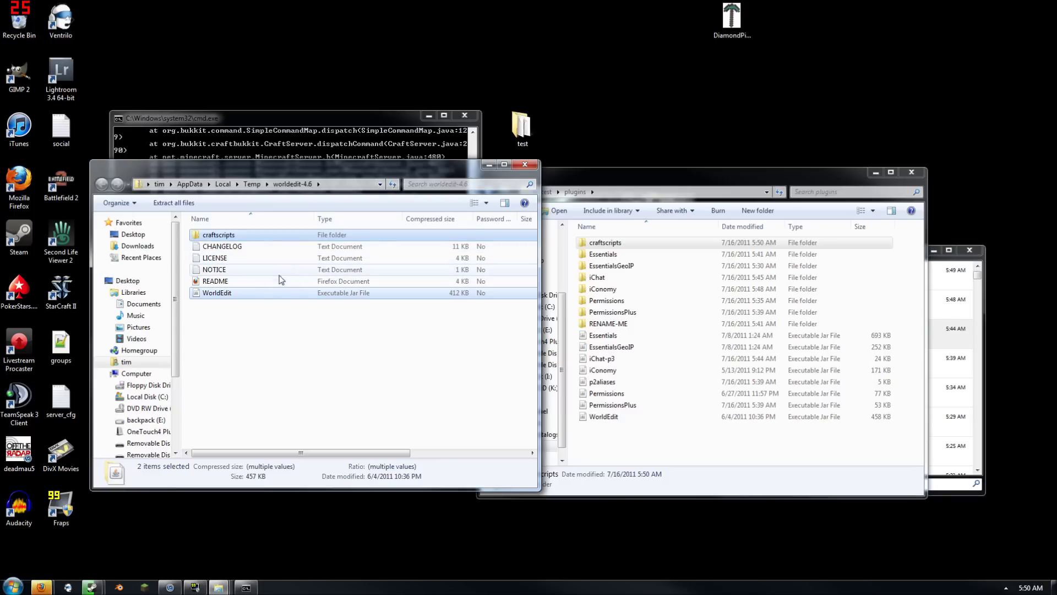
{"action": "left_click", "coordinate": [528, 167]}
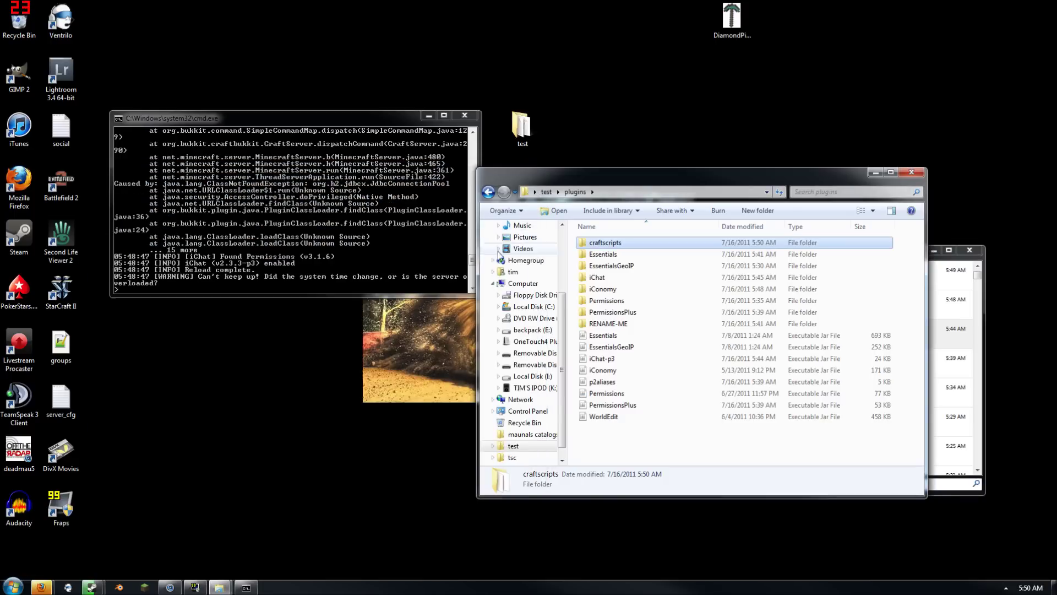
{"action": "mouse_move", "coordinate": [50, 588]}
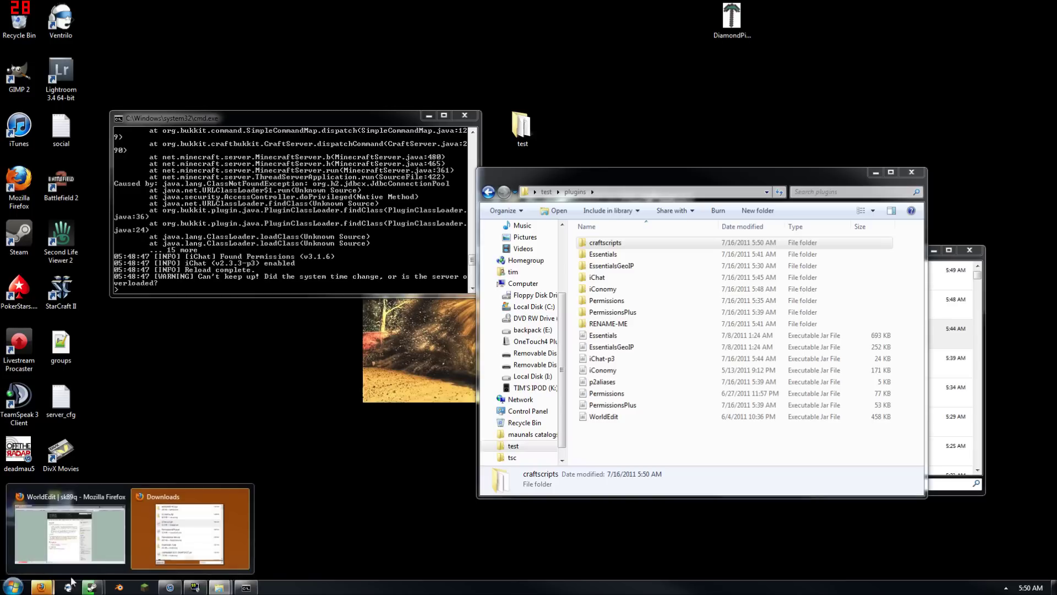
{"action": "left_click", "coordinate": [245, 495]}
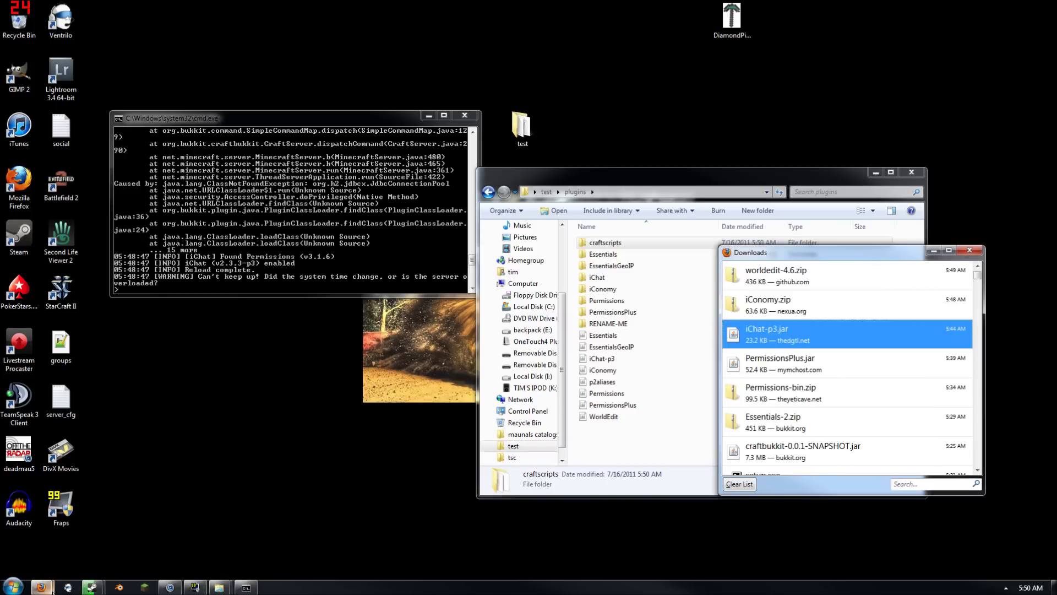
{"action": "mouse_move", "coordinate": [40, 587]}
{"action": "left_click", "coordinate": [118, 547]}
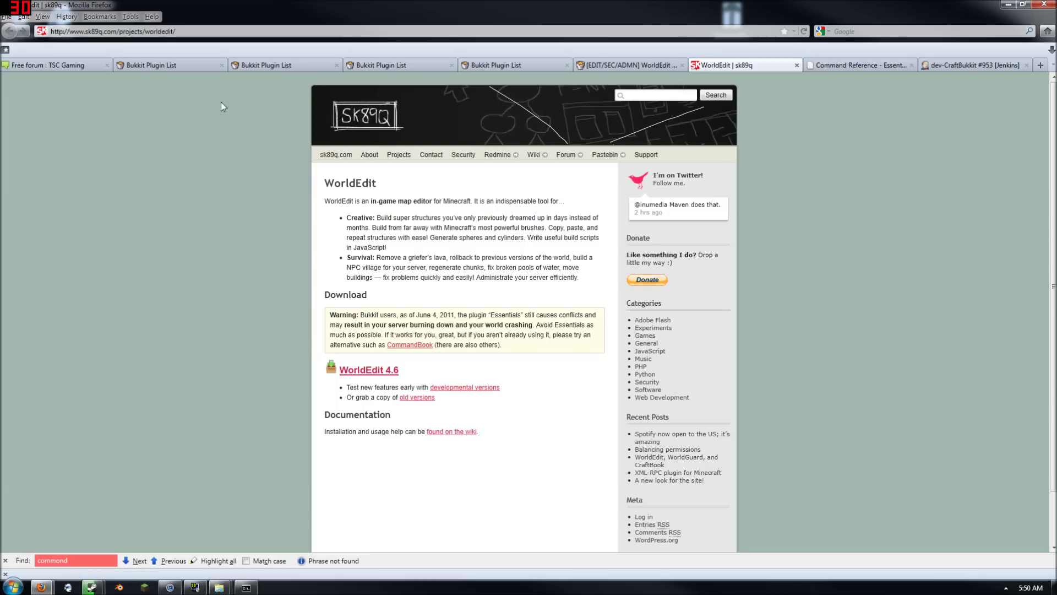
Search the Bukkit Plugin List for 'worldguard'
{"action": "left_click", "coordinate": [652, 69]}
{"action": "scroll", "coordinate": [551, 176], "scroll_direction": "up", "scroll_amount": 10}
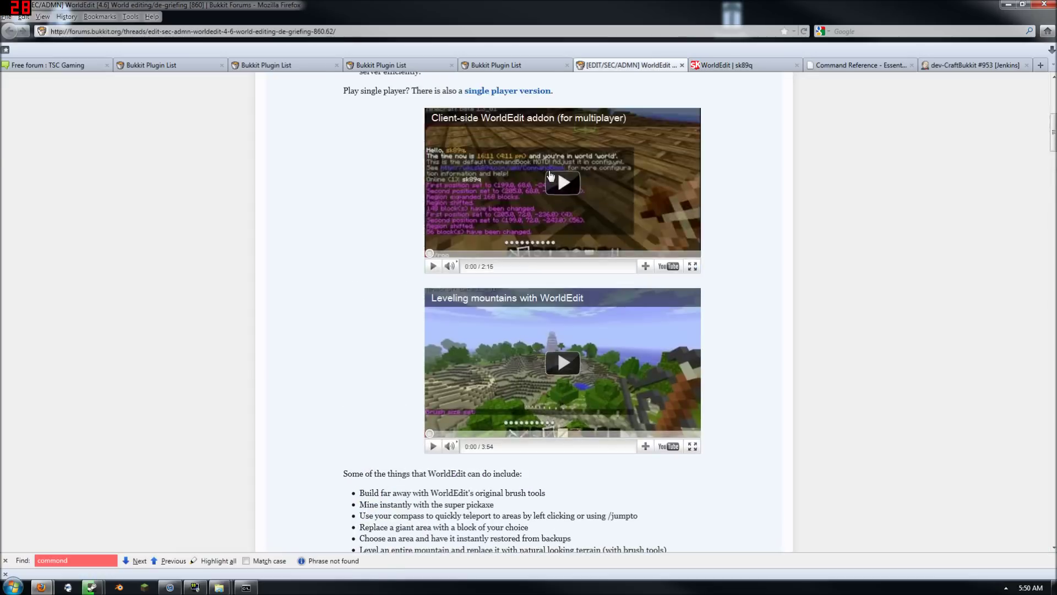
{"action": "left_click", "coordinate": [703, 150]}
{"action": "type", "text": "w"}
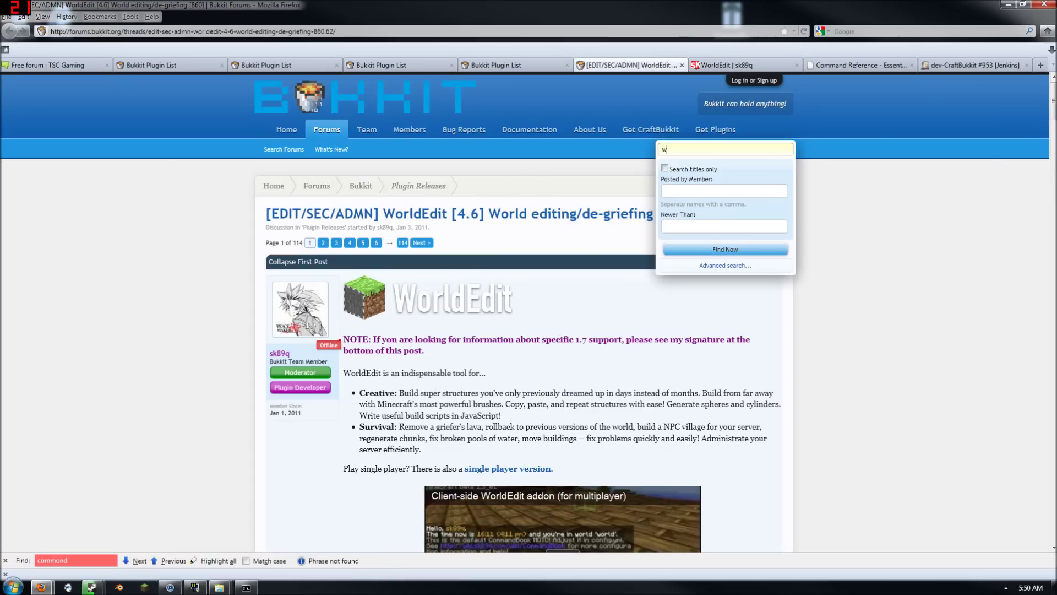
{"action": "left_click", "coordinate": [518, 65]}
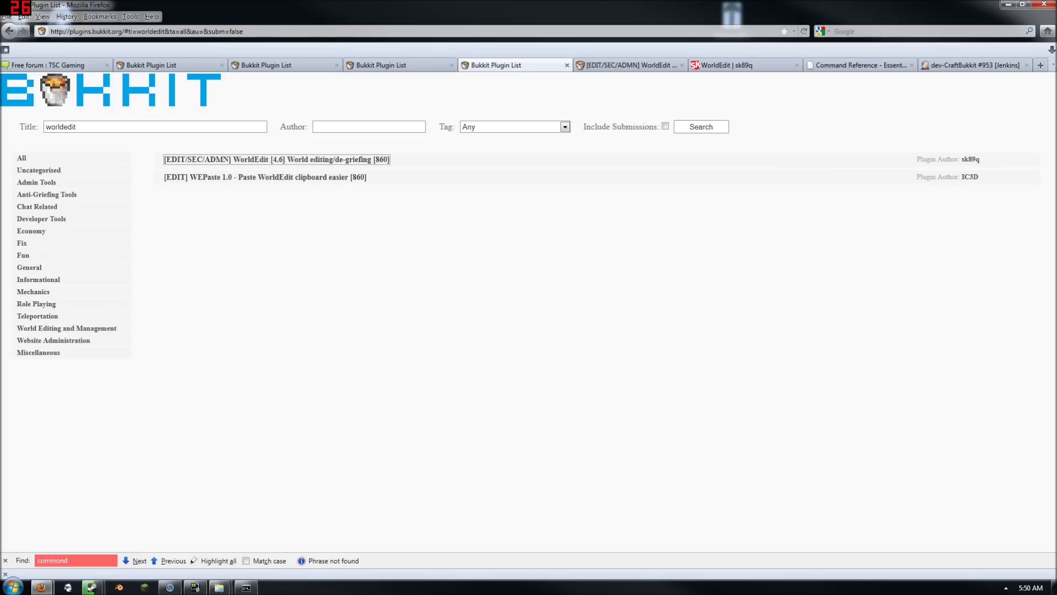
{"action": "type", "text": "world guard"}
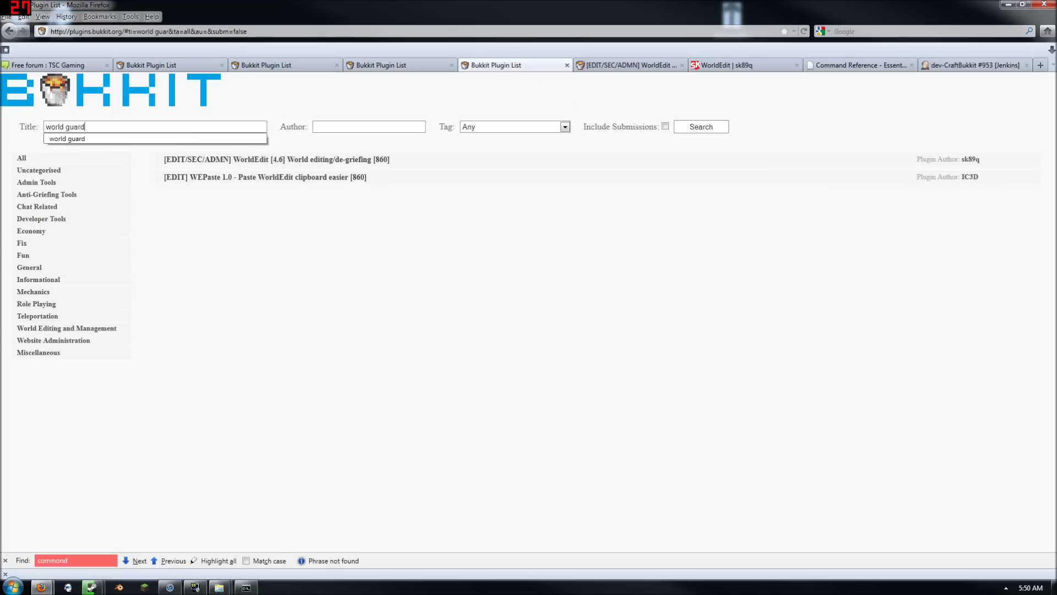
{"action": "key", "text": "Return"}
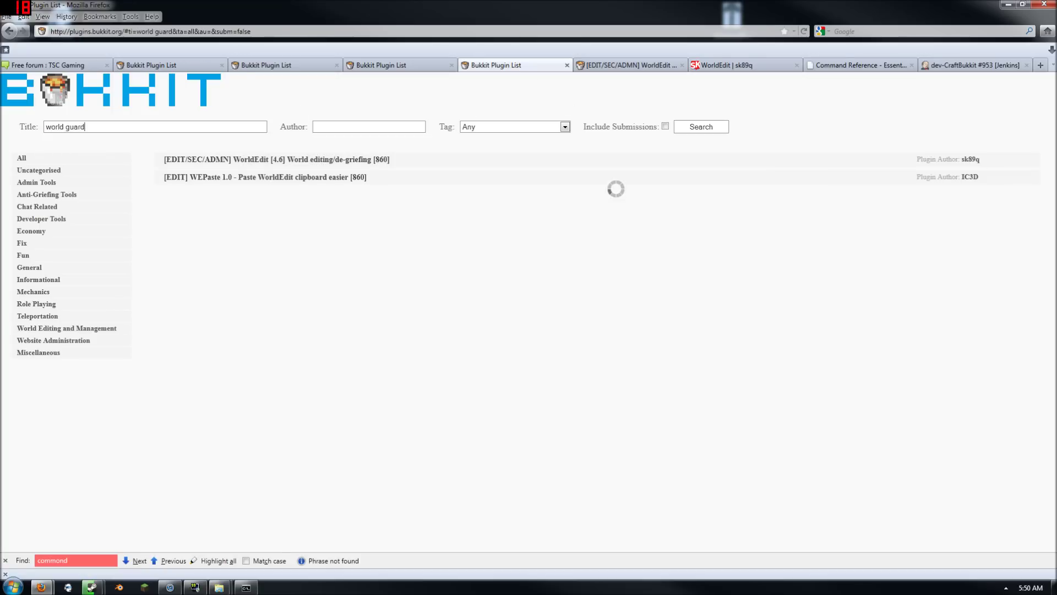
{"action": "key", "text": "Left"}
{"action": "key", "text": "Left"}
{"action": "key", "text": "Left"}
{"action": "key", "text": "Left"}
{"action": "key", "text": "Left"}
{"action": "key", "text": "BackSpace"}
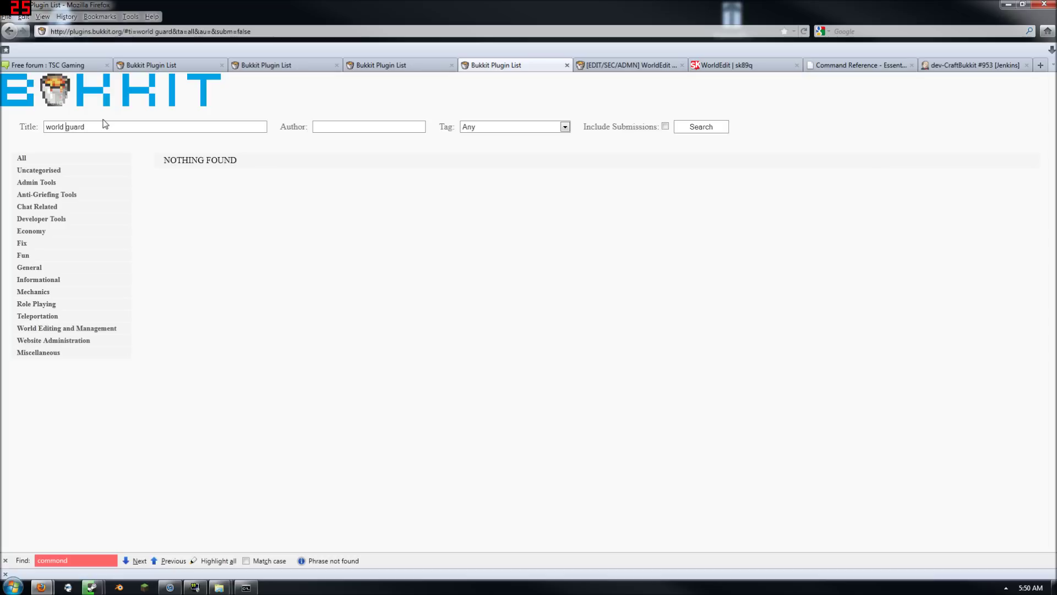
{"action": "key", "text": "Return"}
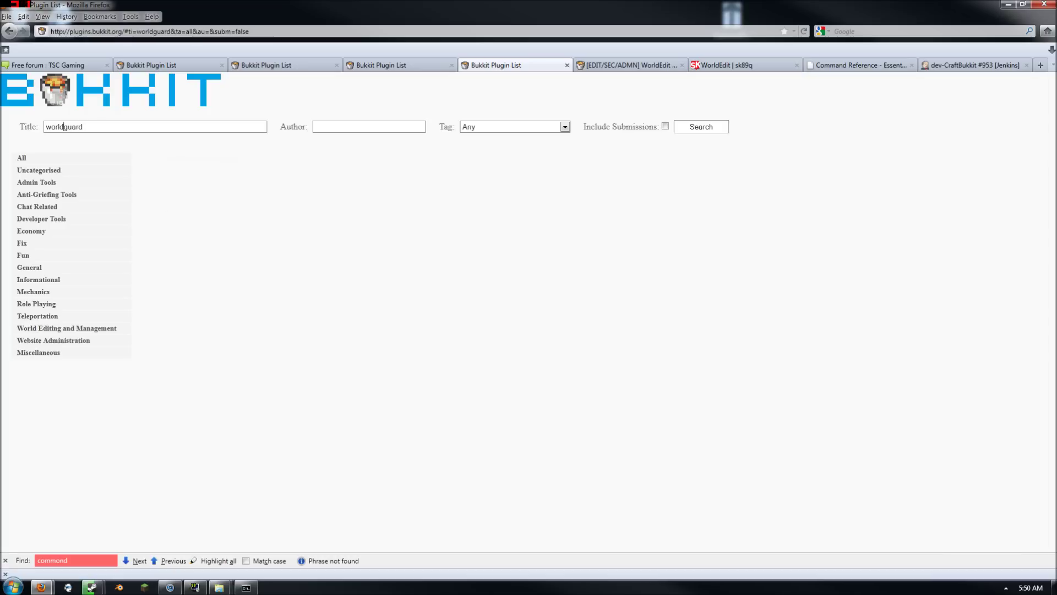
Download worldguard-5.2.2.zip from the WorldGuard thread and open it in Windows Explorer
{"action": "left_click", "coordinate": [185, 163]}
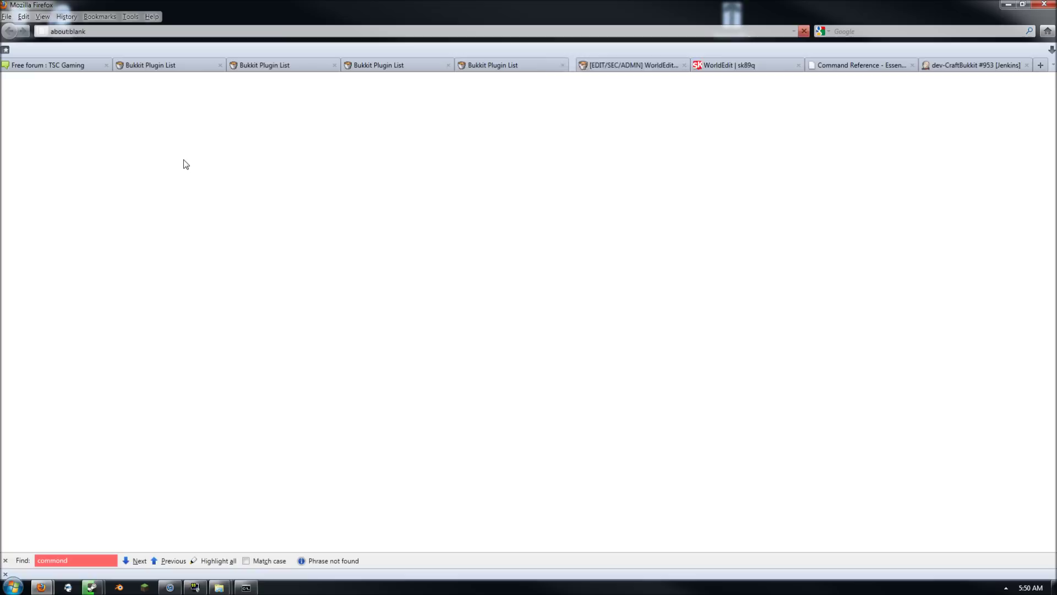
{"action": "left_click", "coordinate": [467, 67]}
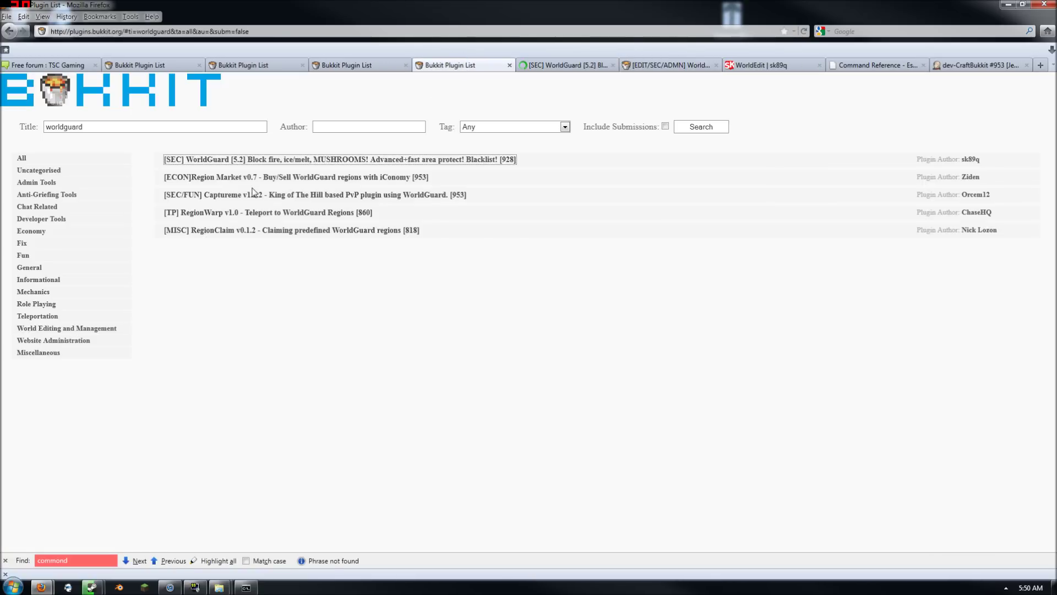
{"action": "left_click", "coordinate": [556, 65]}
{"action": "scroll", "coordinate": [494, 379], "scroll_direction": "down", "scroll_amount": 10}
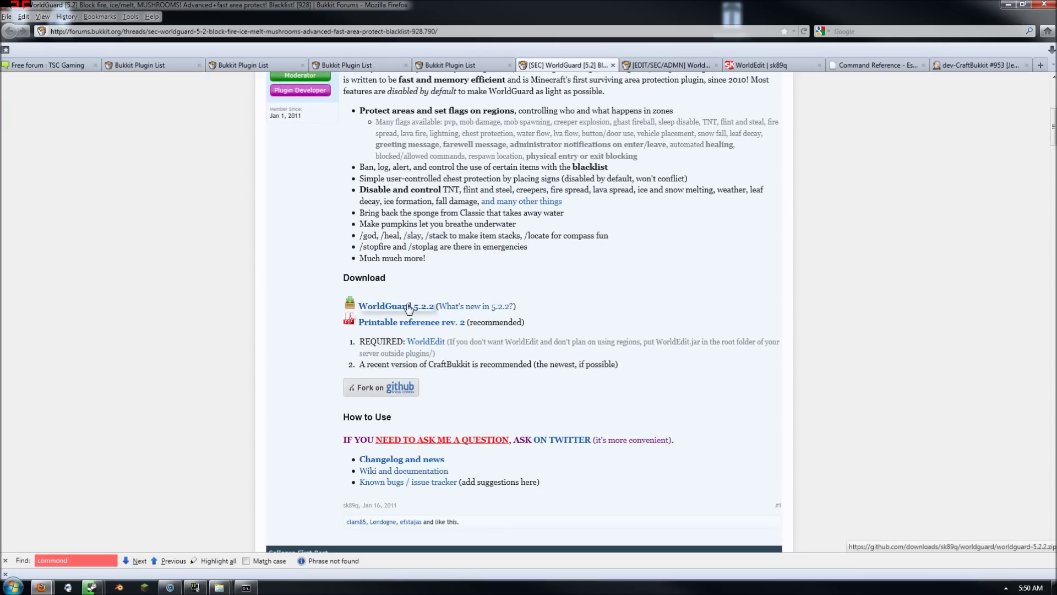
{"action": "left_click", "coordinate": [407, 306]}
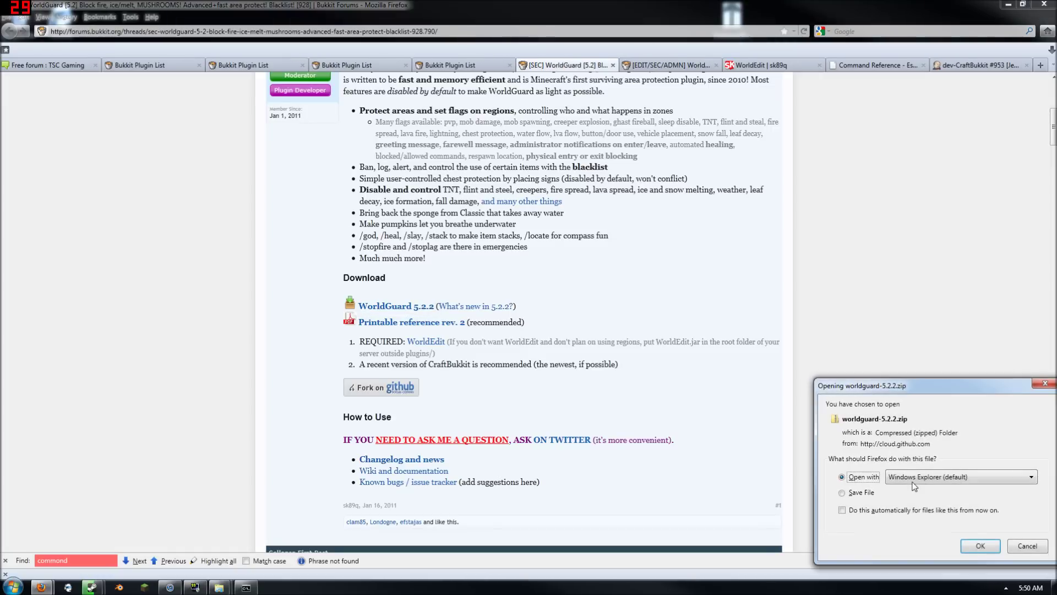
{"action": "left_click", "coordinate": [983, 545]}
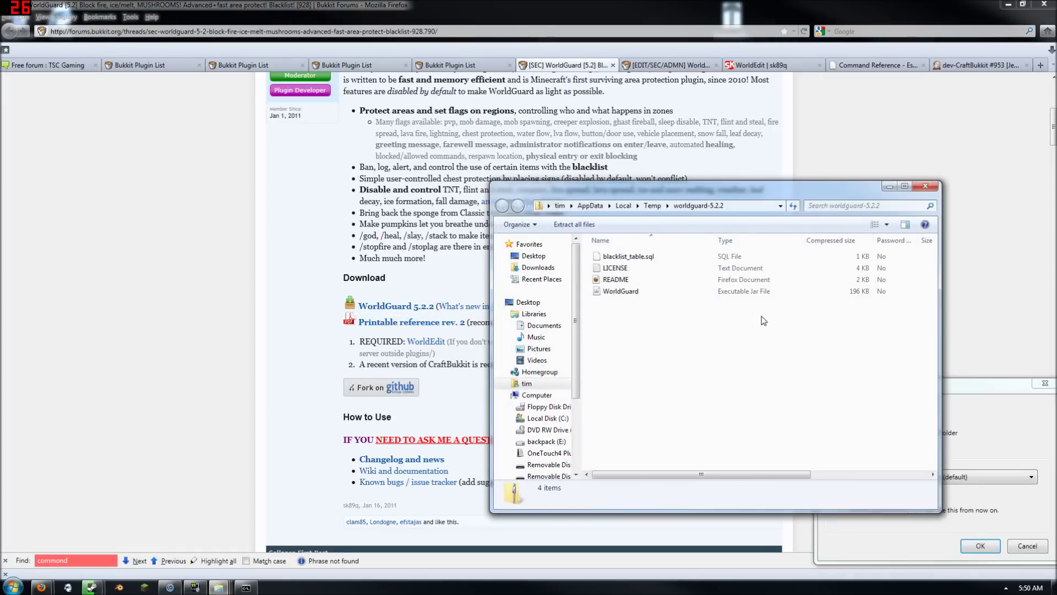
{"action": "left_click", "coordinate": [1008, 4]}
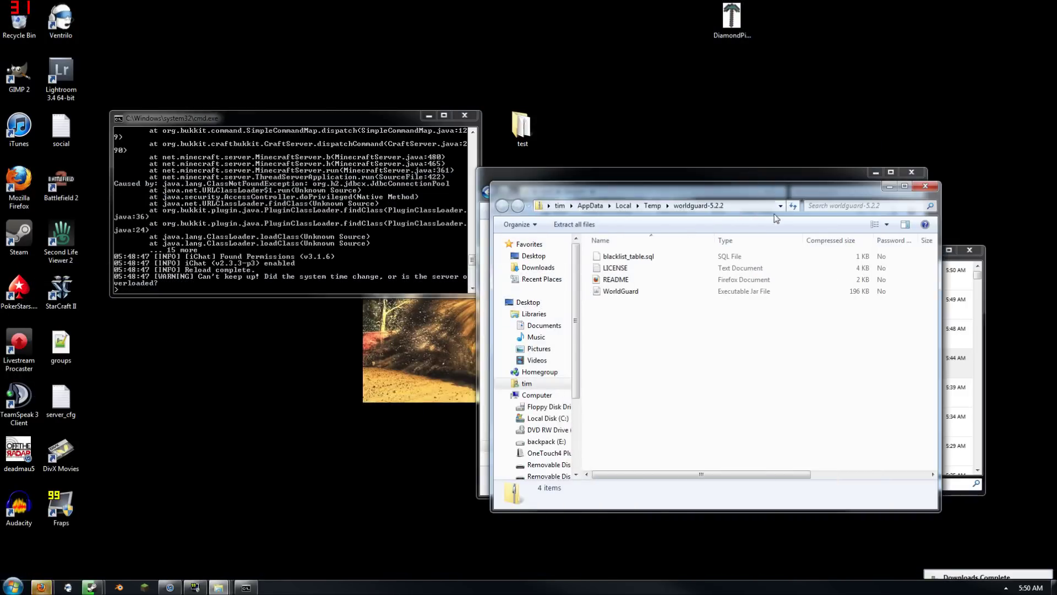
Copy the WorldGuard jar from the zip into the test server's plugins folder
{"action": "left_click_drag", "start_coordinate": [804, 190], "coordinate": [337, 43]}
{"action": "left_click_drag", "start_coordinate": [212, 148], "coordinate": [643, 454]}
{"action": "left_click_drag", "start_coordinate": [296, 153], "coordinate": [619, 396]}
{"action": "left_click", "coordinate": [458, 39]}
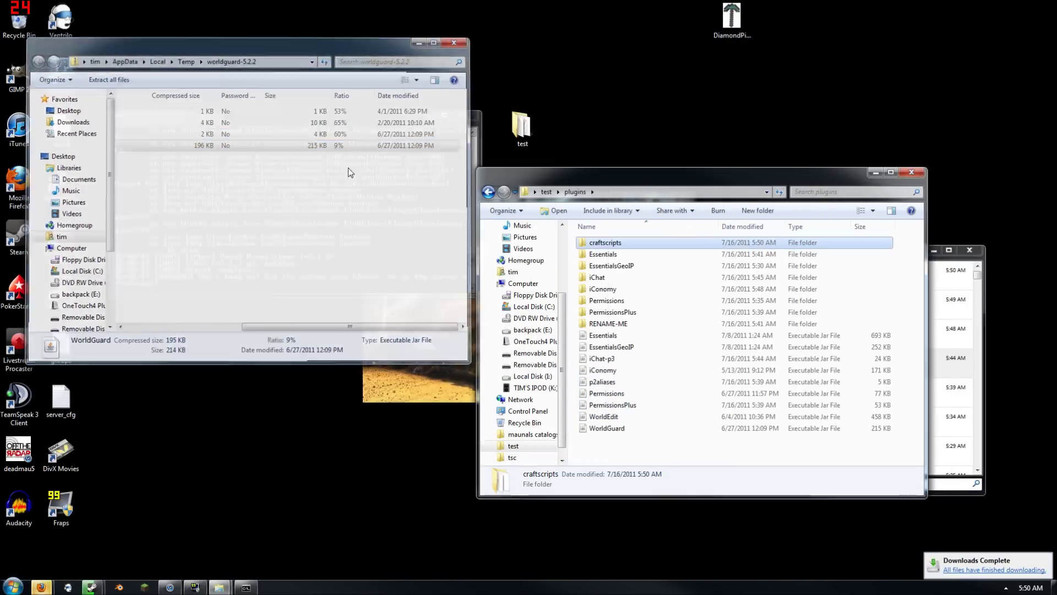
Reload the server and open WorldGuard's newly generated config.yml
{"action": "left_click", "coordinate": [289, 223]}
{"action": "type", "text": "reload"}
{"action": "key", "text": "Return"}
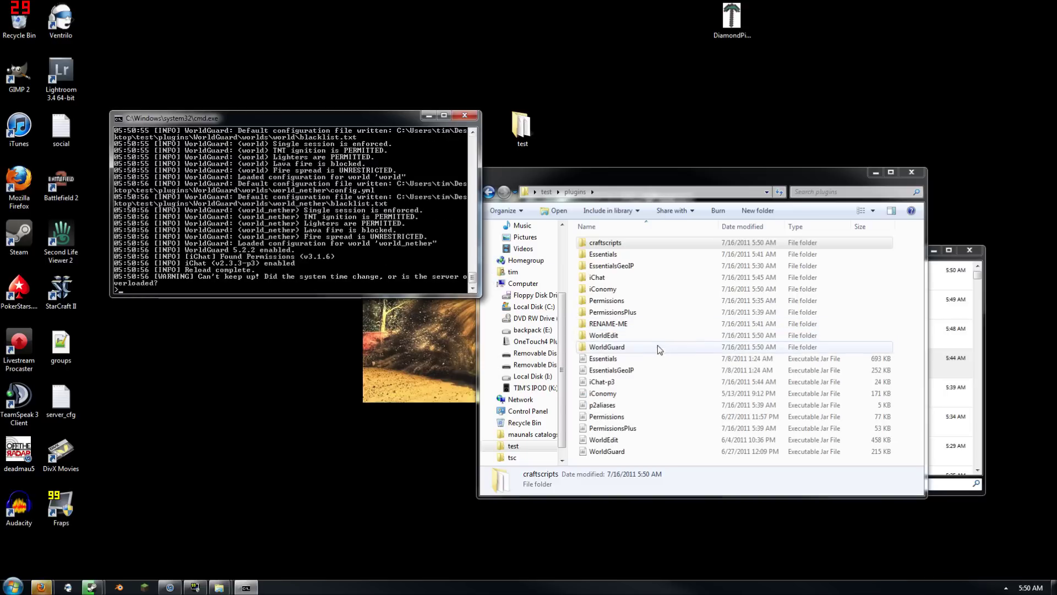
{"action": "double_click", "coordinate": [613, 351]}
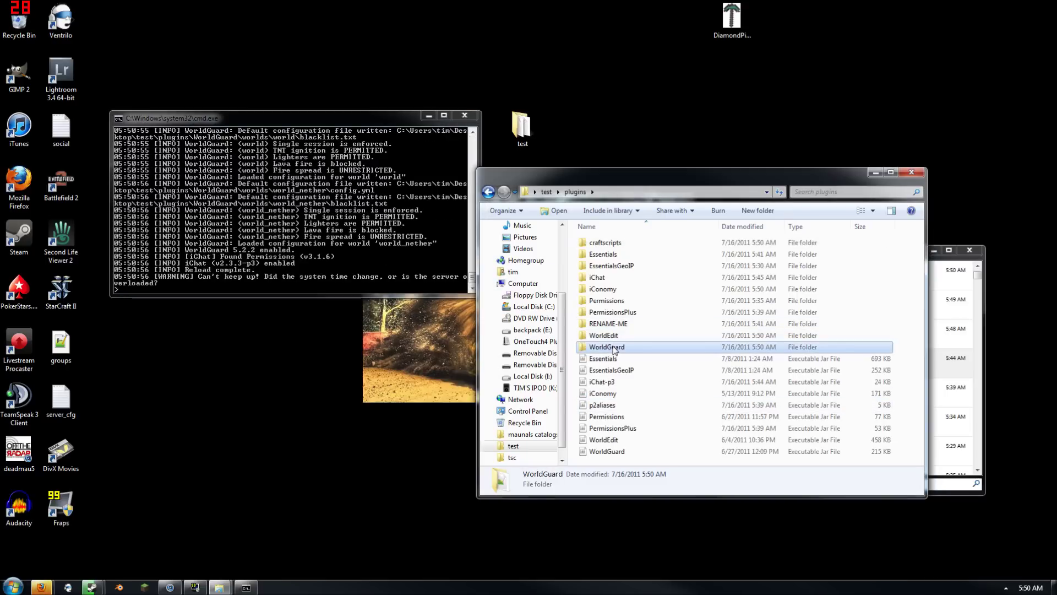
{"action": "double_click", "coordinate": [600, 259]}
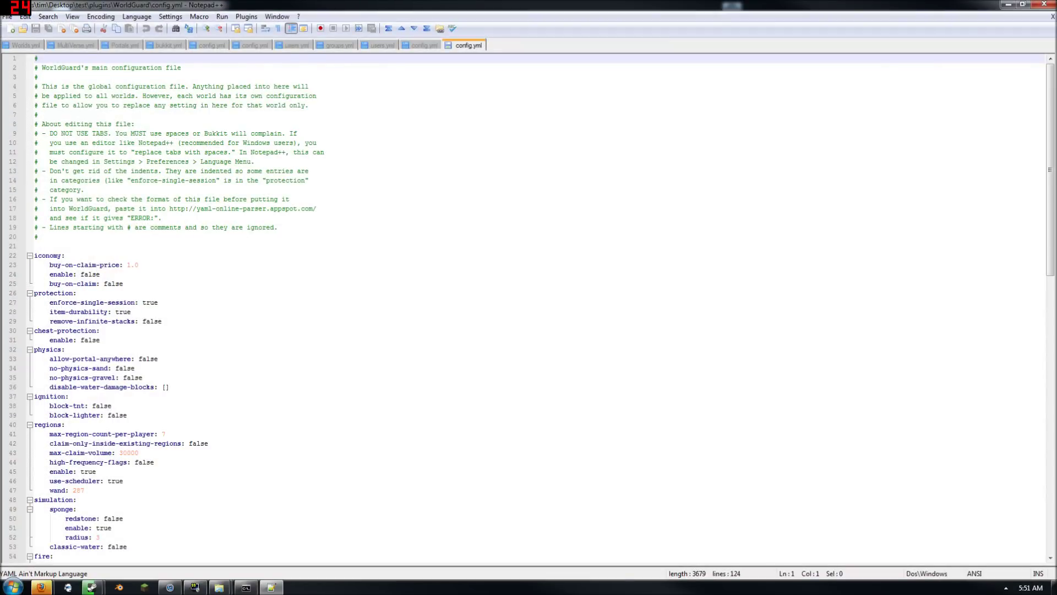
Change disable-all-fire-spread from false to true on line 58
{"action": "scroll", "coordinate": [529, 308], "scroll_direction": "down", "scroll_amount": 3}
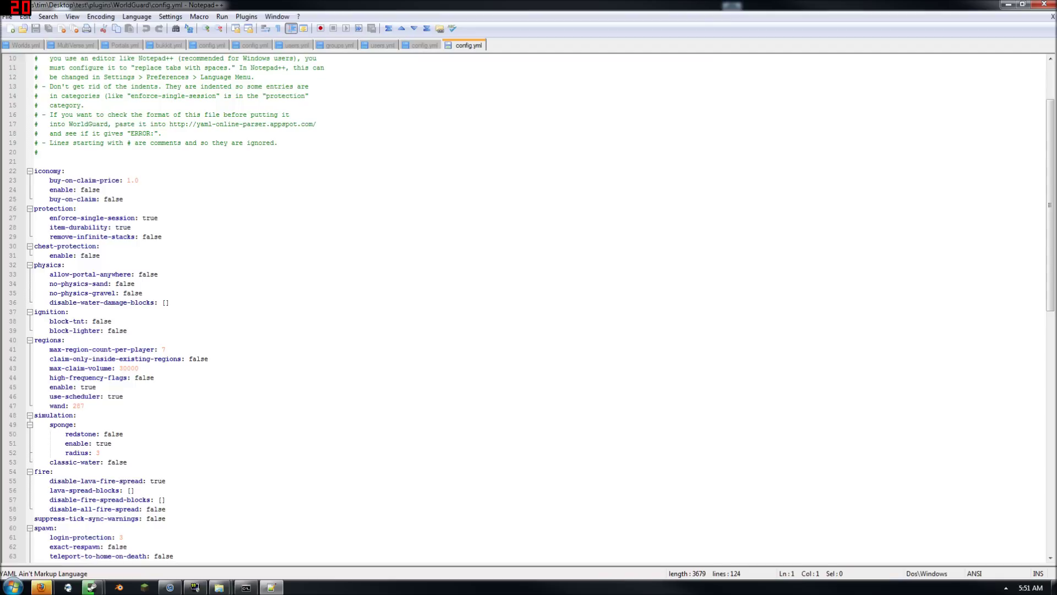
{"action": "scroll", "coordinate": [528, 308], "scroll_direction": "down", "scroll_amount": 1}
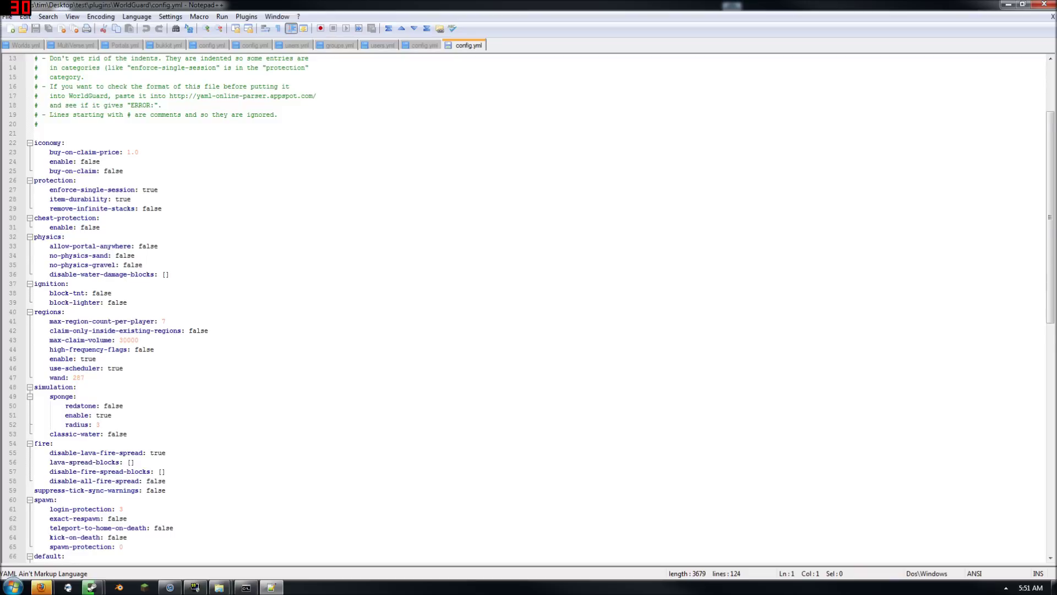
{"action": "scroll", "coordinate": [528, 308], "scroll_direction": "down", "scroll_amount": 3}
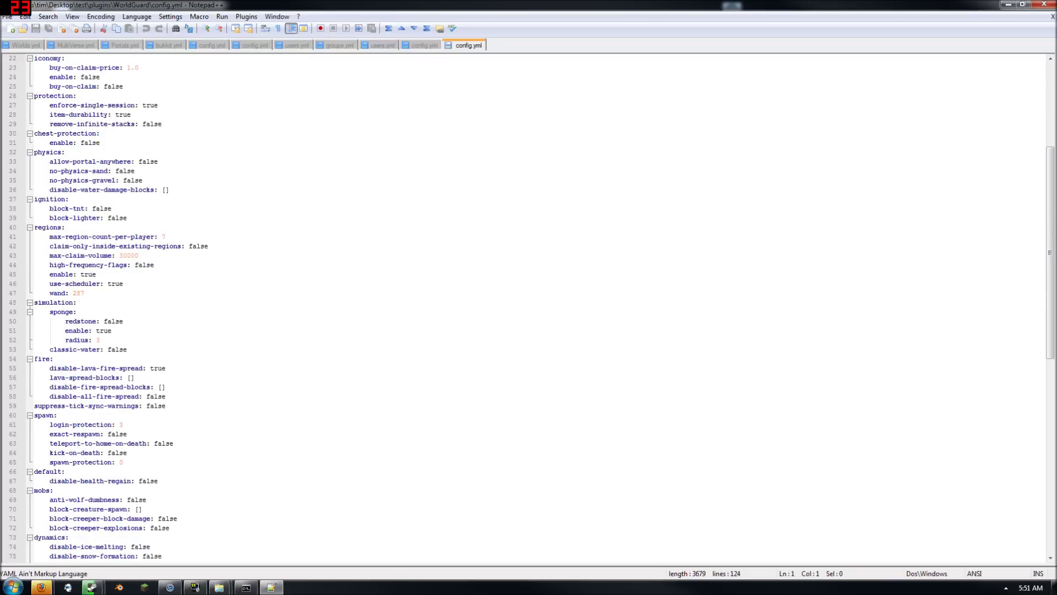
{"action": "scroll", "coordinate": [528, 309], "scroll_direction": "down", "scroll_amount": 1}
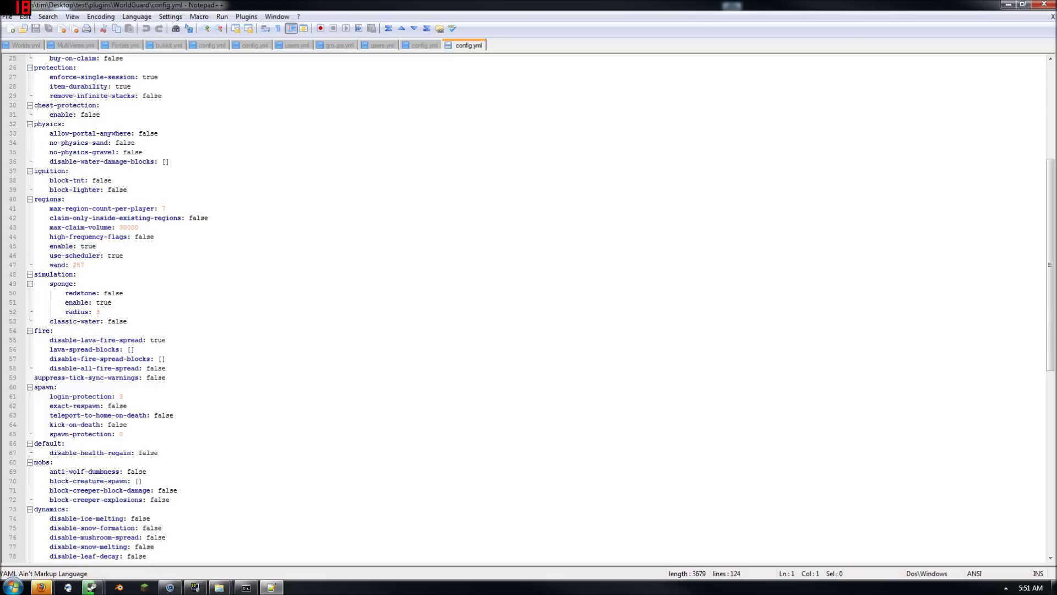
{"action": "double_click", "coordinate": [156, 369]}
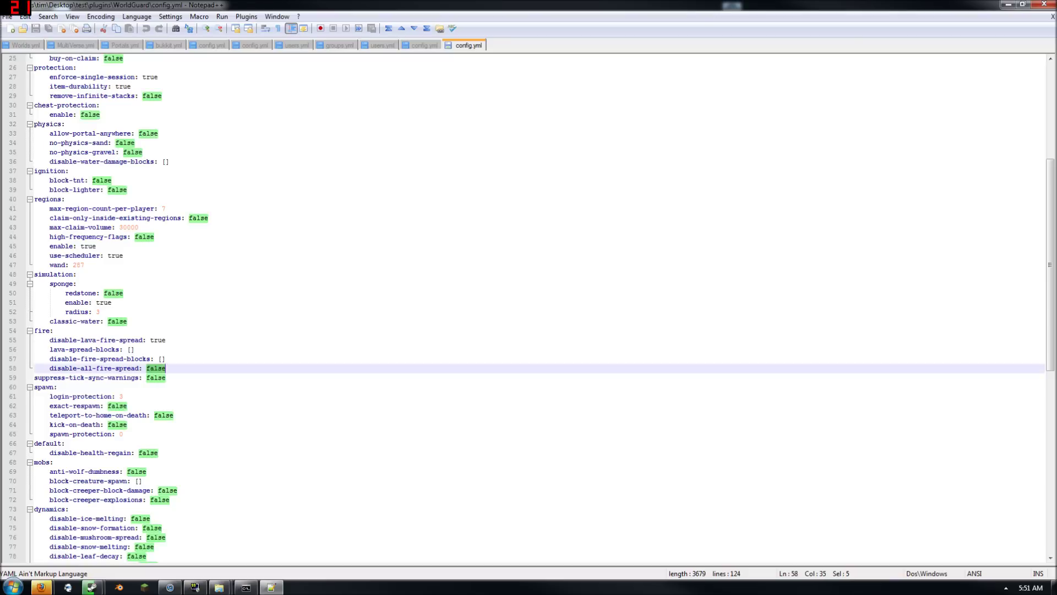
{"action": "type", "text": "tru"}
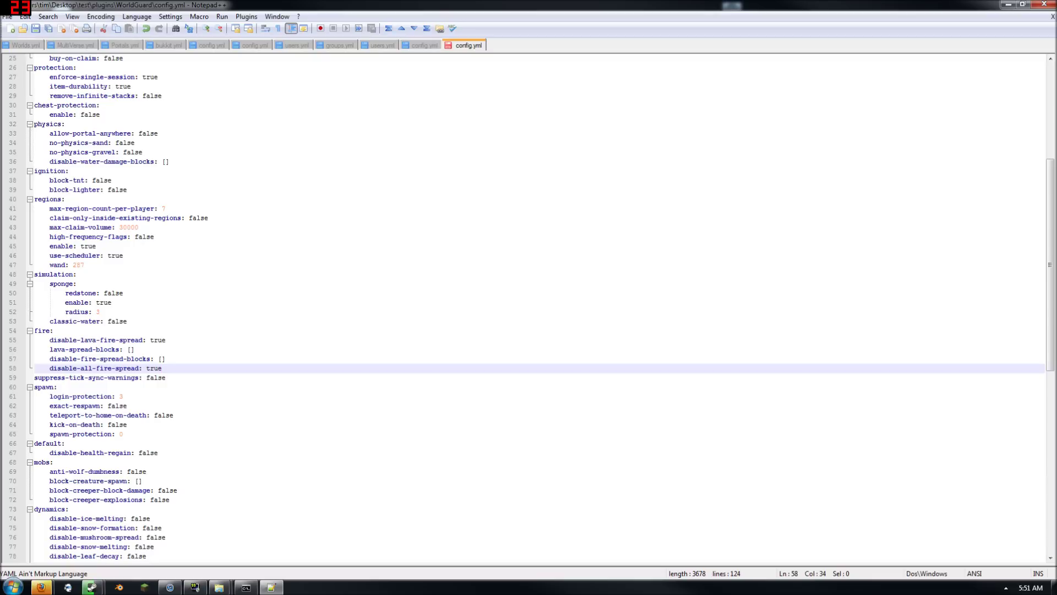
Review the dynamics options, from disable-ice-melting through disable-ice-formation, leaving them false
{"action": "scroll", "coordinate": [528, 308], "scroll_direction": "down", "scroll_amount": 1}
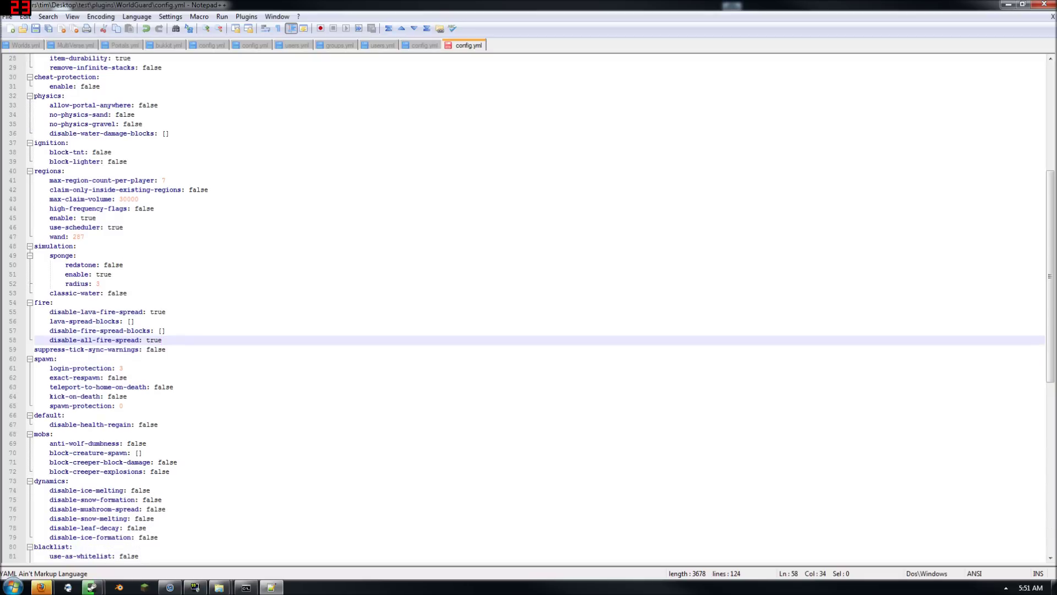
{"action": "scroll", "coordinate": [529, 309], "scroll_direction": "down", "scroll_amount": 1}
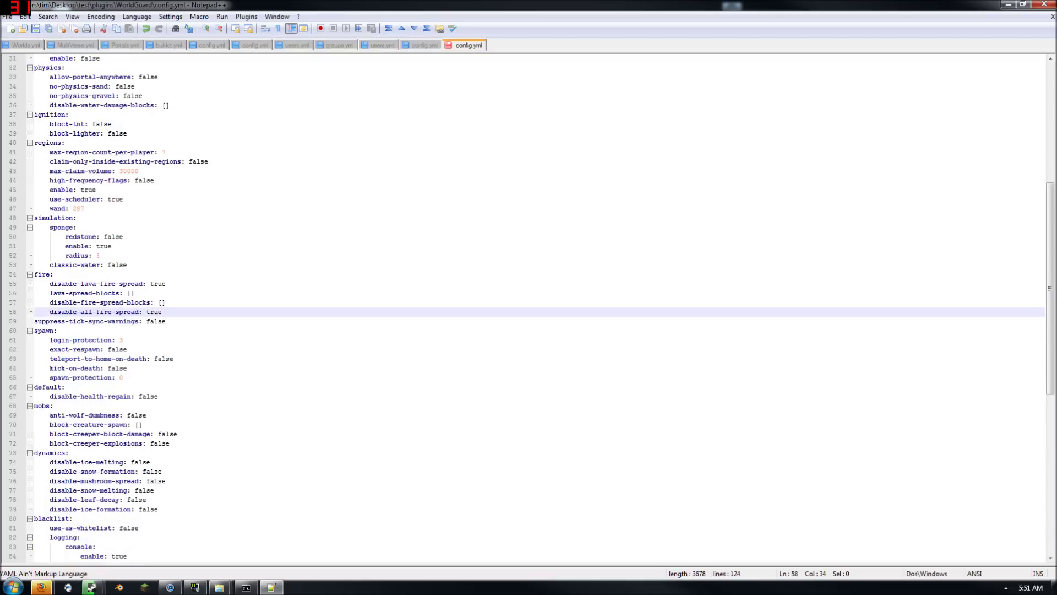
{"action": "scroll", "coordinate": [528, 308], "scroll_direction": "down", "scroll_amount": 1}
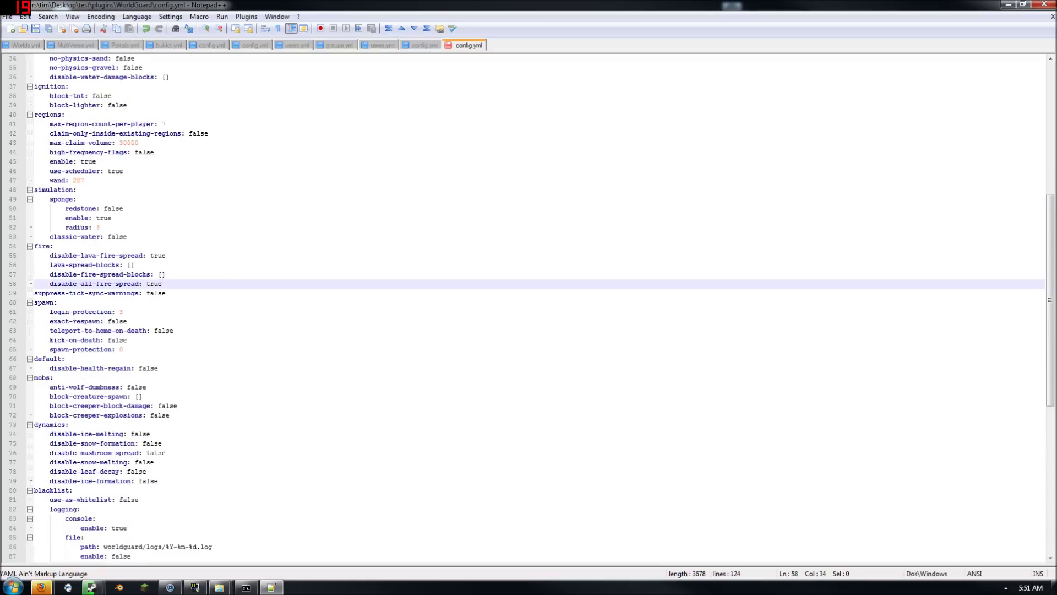
{"action": "scroll", "coordinate": [529, 308], "scroll_direction": "down", "scroll_amount": 1}
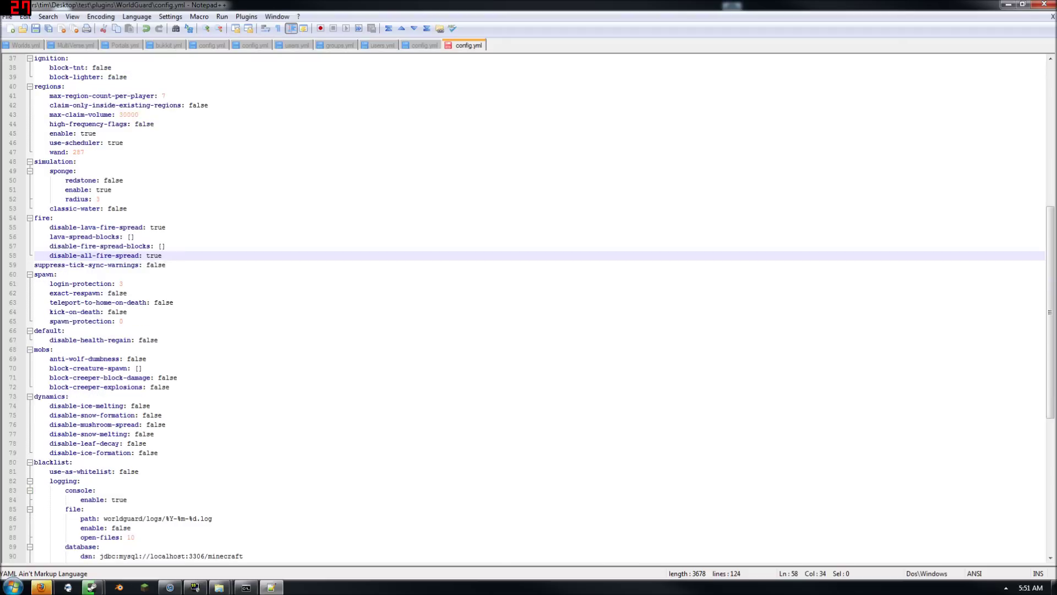
{"action": "scroll", "coordinate": [528, 309], "scroll_direction": "down", "scroll_amount": 1}
{"action": "left_click_drag", "start_coordinate": [49, 377], "coordinate": [150, 378]}
{"action": "left_click_drag", "start_coordinate": [58, 387], "coordinate": [162, 387]}
{"action": "left_click_drag", "start_coordinate": [58, 396], "coordinate": [165, 397]}
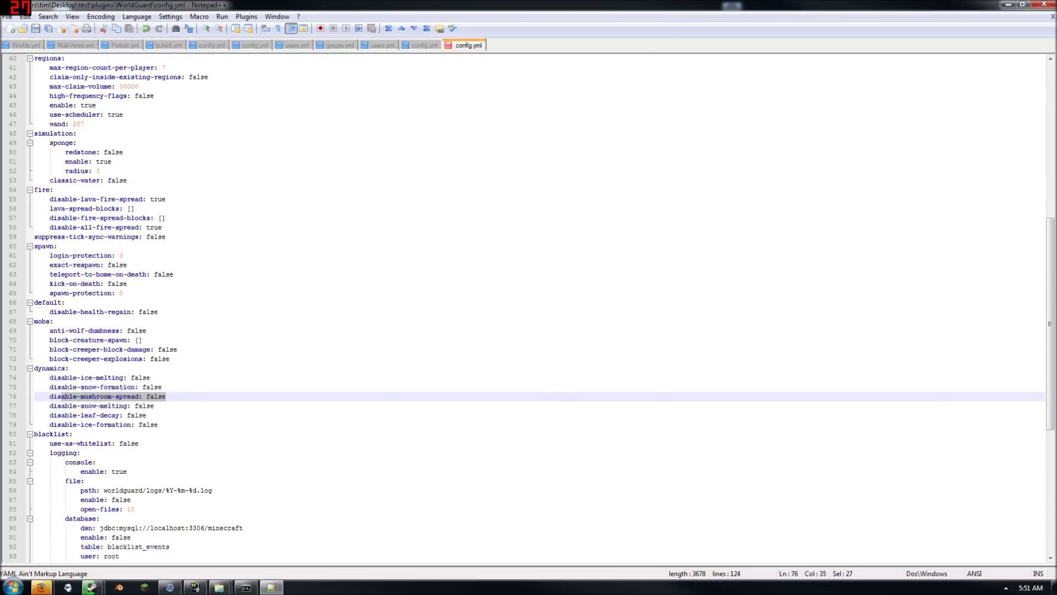
{"action": "left_click_drag", "start_coordinate": [53, 406], "coordinate": [119, 406]}
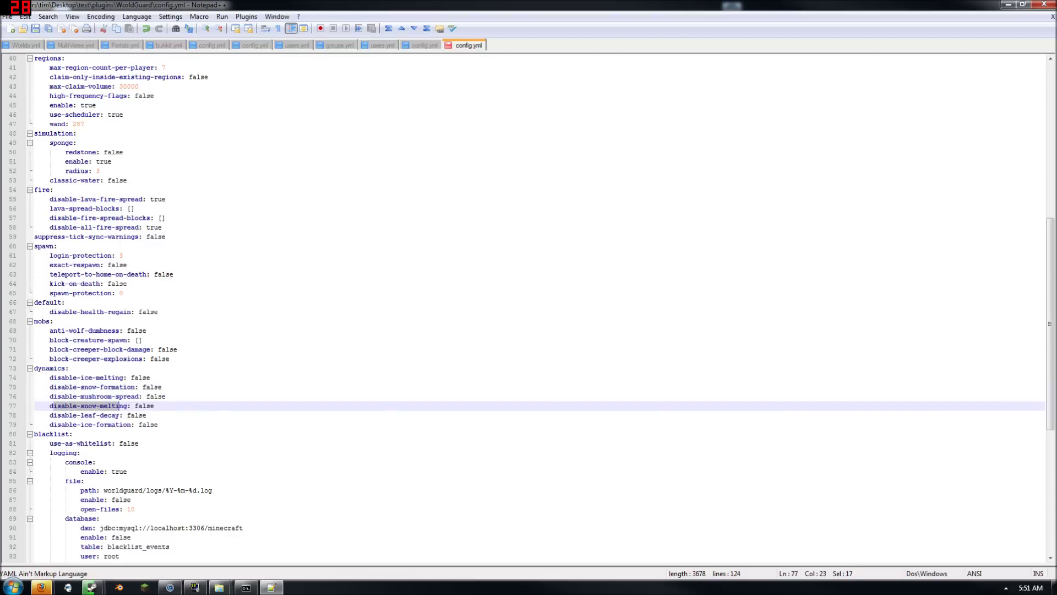
{"action": "left_click_drag", "start_coordinate": [52, 387], "coordinate": [142, 387]}
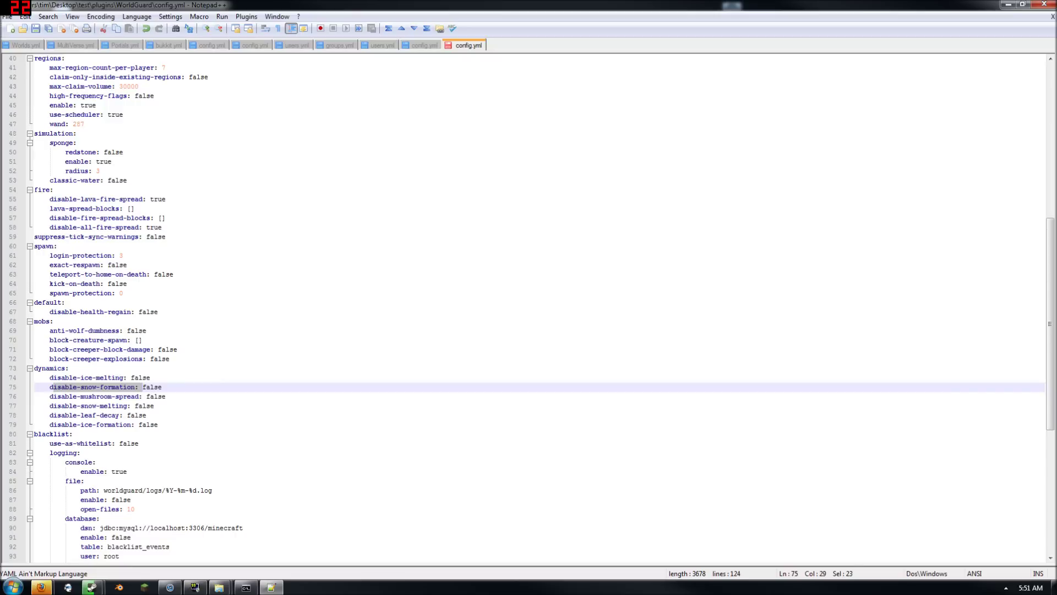
{"action": "left_click_drag", "start_coordinate": [59, 405], "coordinate": [139, 406]}
{"action": "left_click_drag", "start_coordinate": [57, 415], "coordinate": [144, 415]}
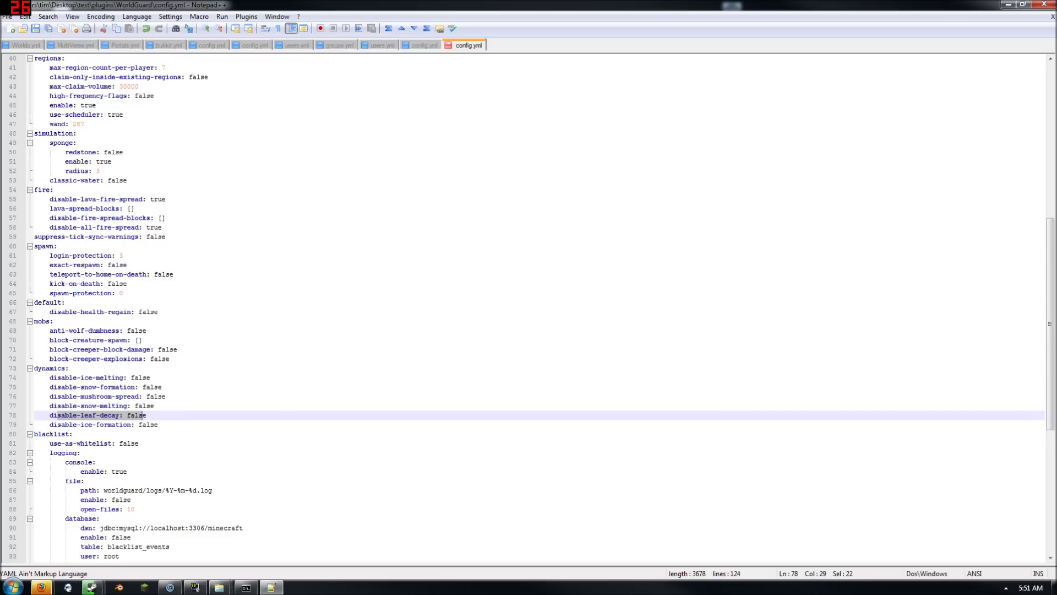
{"action": "mouse_move", "coordinate": [53, 425]}
{"action": "left_mouse_down"}
{"action": "mouse_move", "coordinate": [147, 425]}
{"action": "mouse_move", "coordinate": [72, 434]}
{"action": "left_mouse_up"}
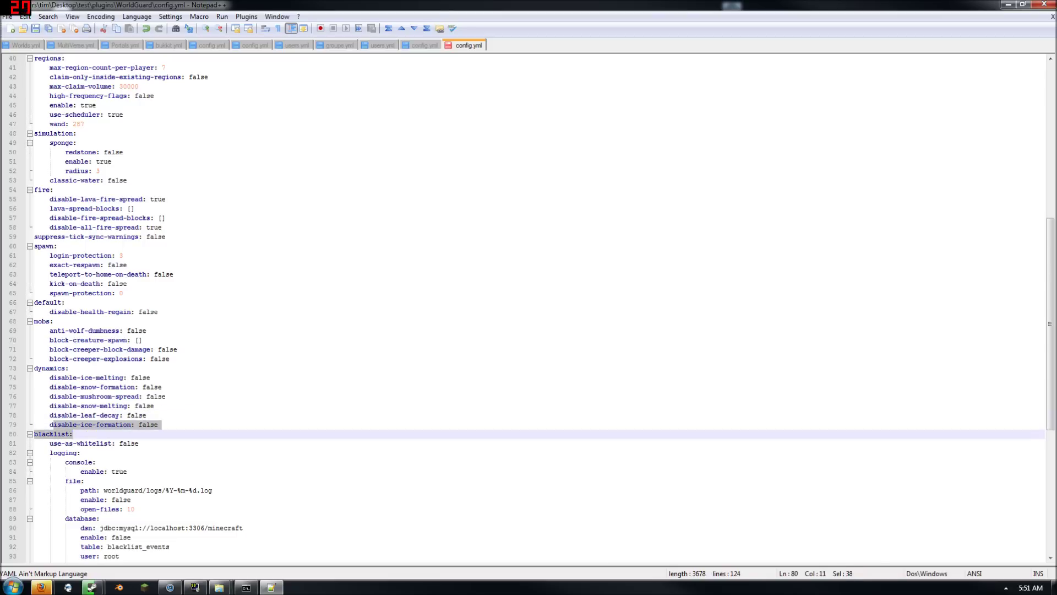
{"action": "left_click", "coordinate": [72, 433]}
Change pumpkin-scuba from false to true on line 122
{"action": "scroll", "coordinate": [72, 434], "scroll_direction": "down", "scroll_amount": 4}
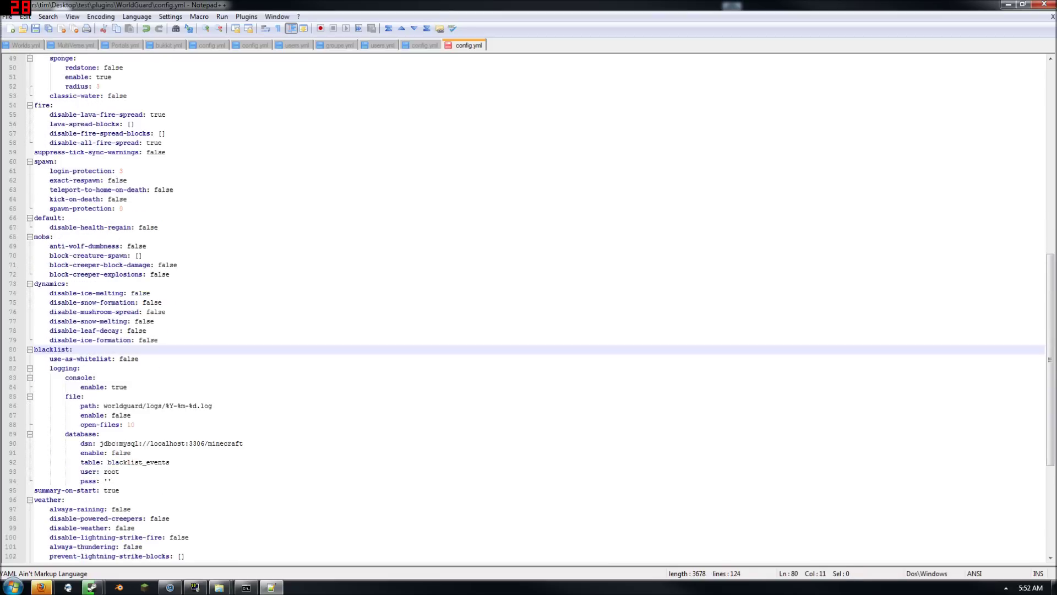
{"action": "scroll", "coordinate": [51, 321], "scroll_direction": "down", "scroll_amount": 2}
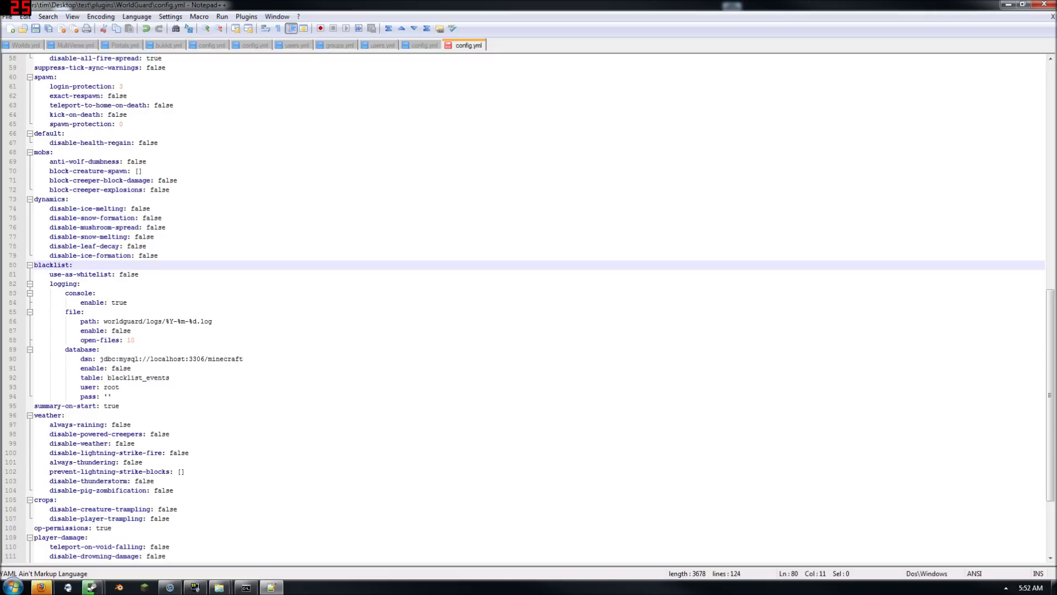
{"action": "scroll", "coordinate": [541, 308], "scroll_direction": "down", "scroll_amount": 1}
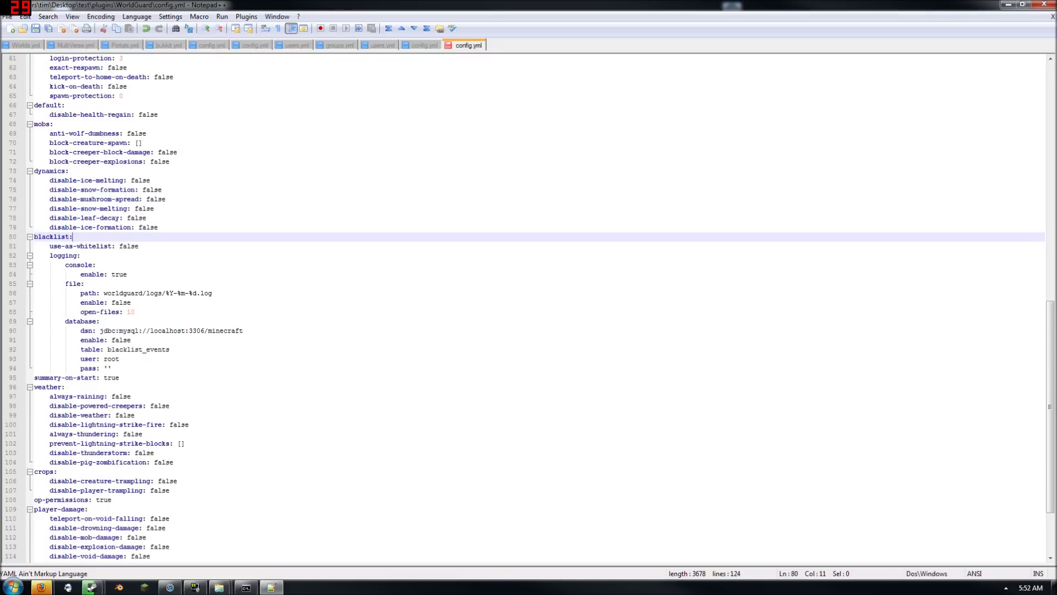
{"action": "scroll", "coordinate": [527, 307], "scroll_direction": "down", "scroll_amount": 2}
{"action": "scroll", "coordinate": [532, 309], "scroll_direction": "down", "scroll_amount": 2}
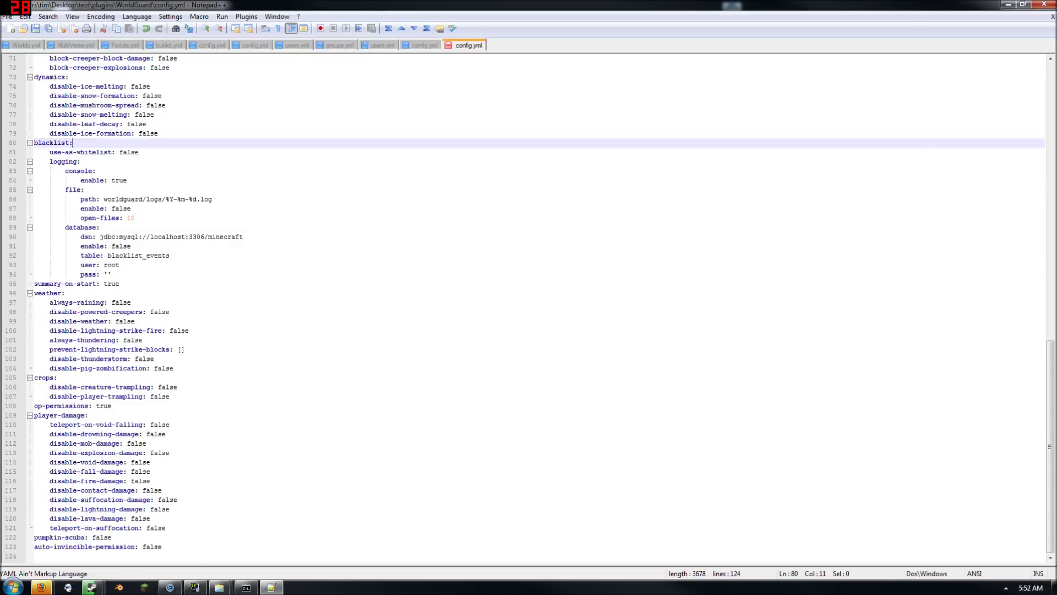
{"action": "double_click", "coordinate": [101, 536]}
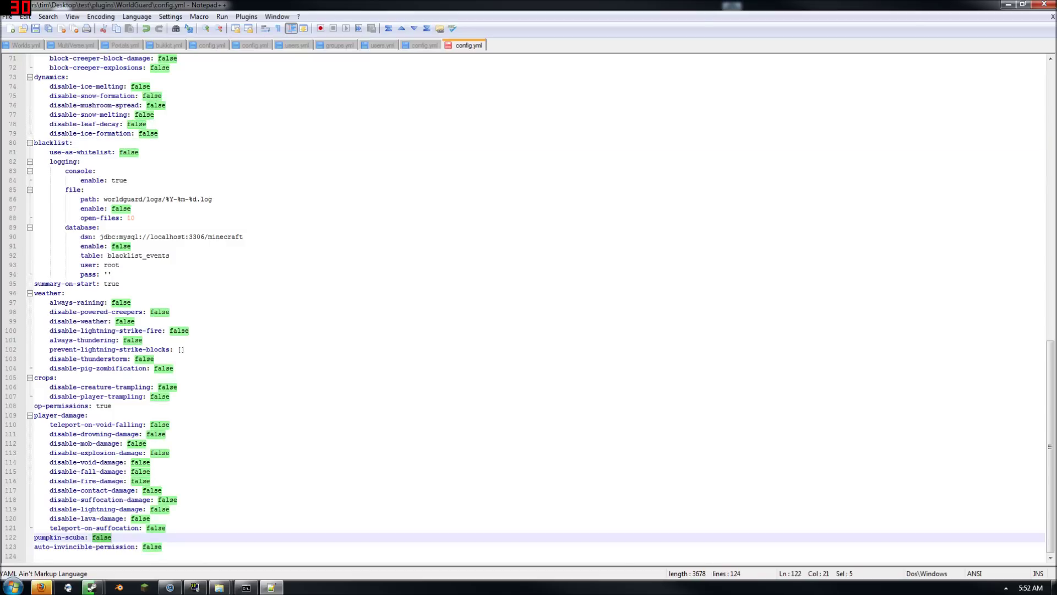
{"action": "type", "text": "true"}
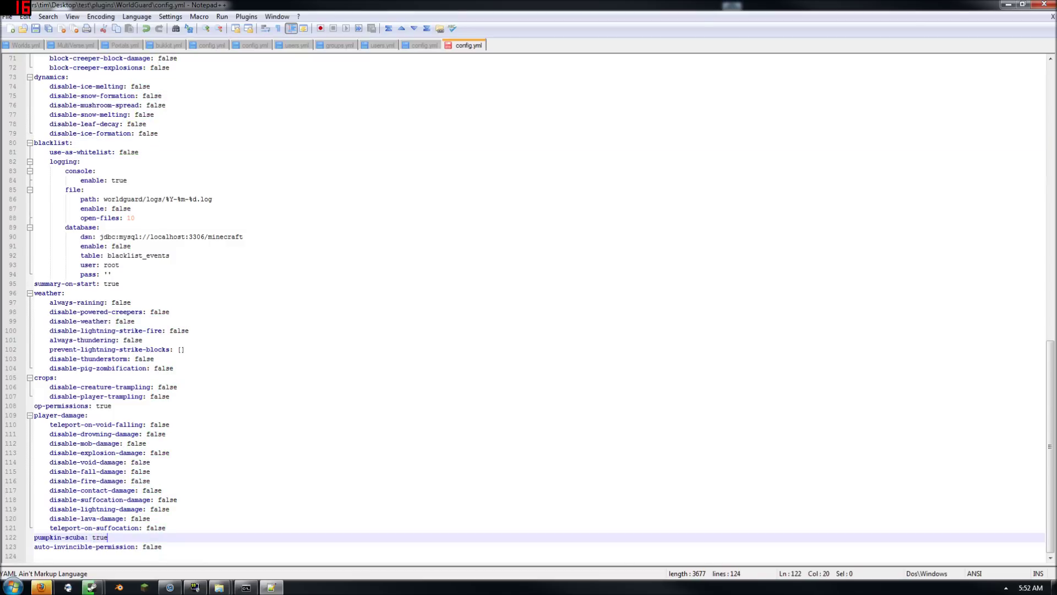
{"action": "scroll", "coordinate": [107, 536], "scroll_direction": "up", "scroll_amount": 12}
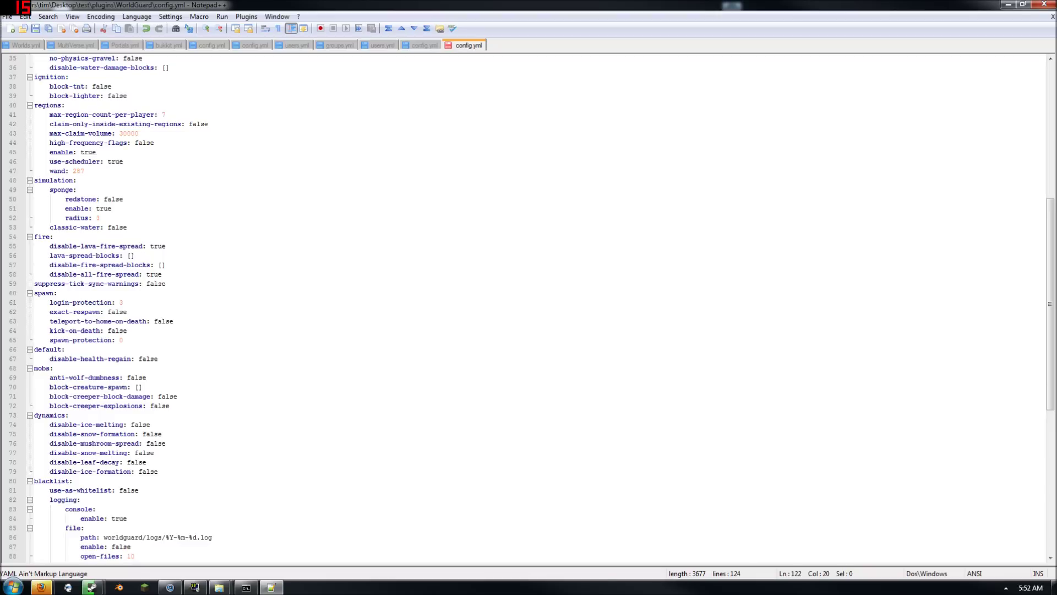
{"action": "scroll", "coordinate": [108, 537], "scroll_direction": "up", "scroll_amount": 2}
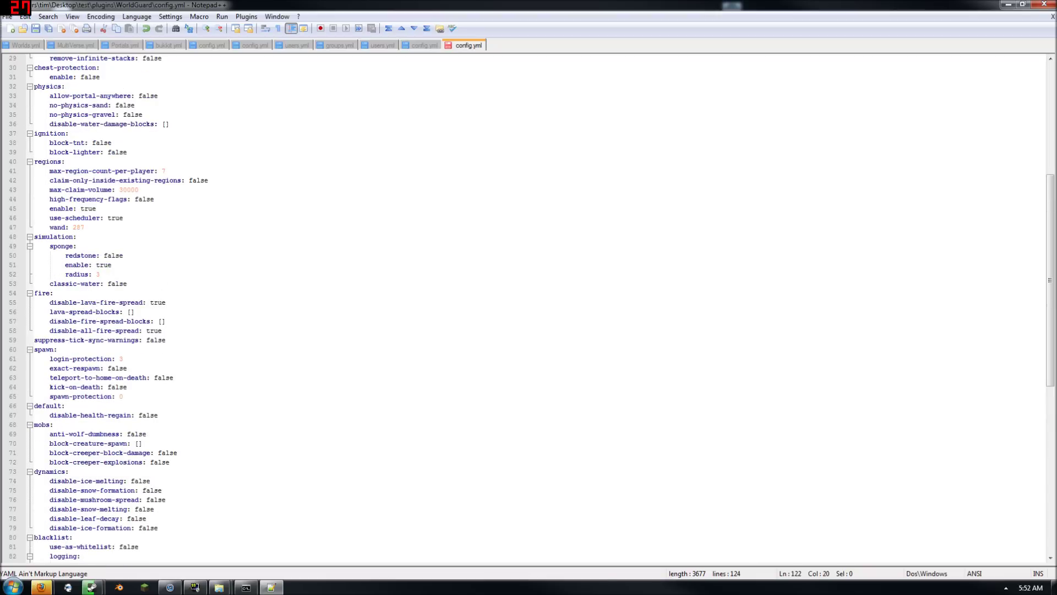
{"action": "key", "text": "ctrl+f"}
Find 'creeper' and set block-creeper-block-damage and block-creeper-explosions to true
{"action": "type", "text": "tnt"}
{"action": "key", "text": "Return"}
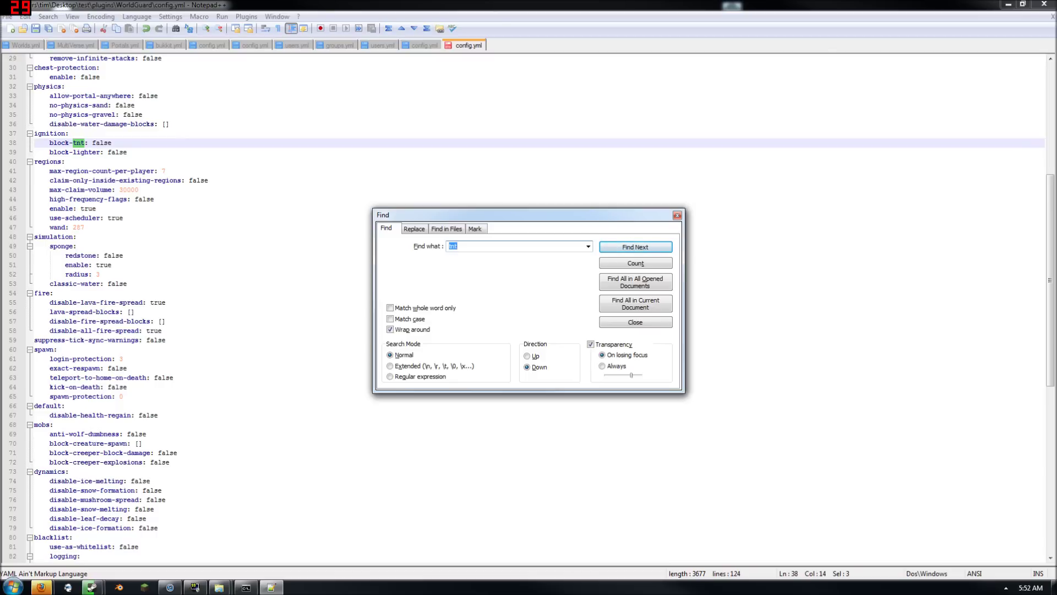
{"action": "type", "text": "creeper"}
{"action": "key", "text": "Return"}
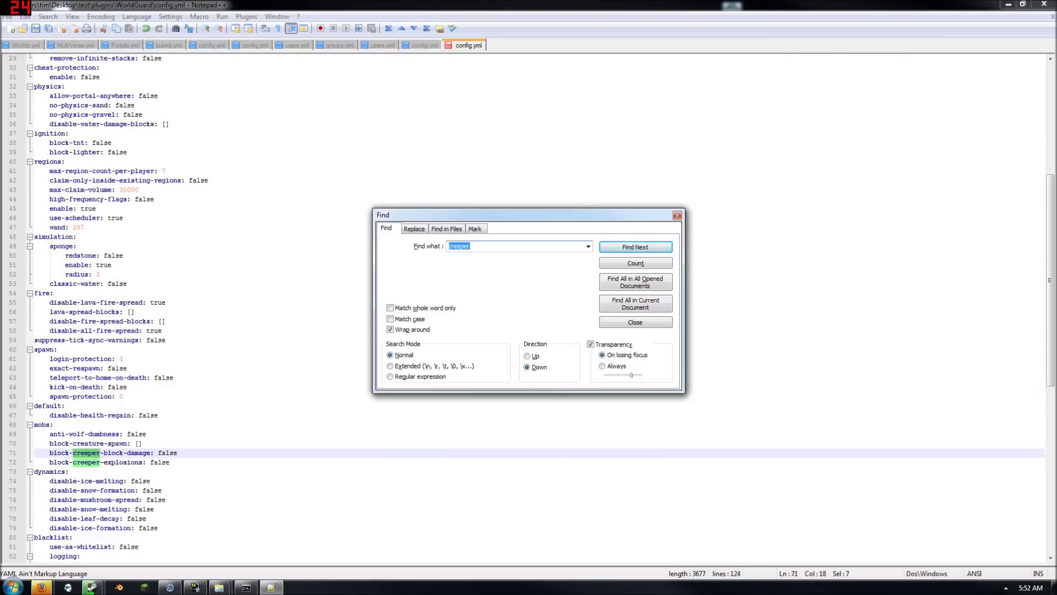
{"action": "double_click", "coordinate": [169, 453]}
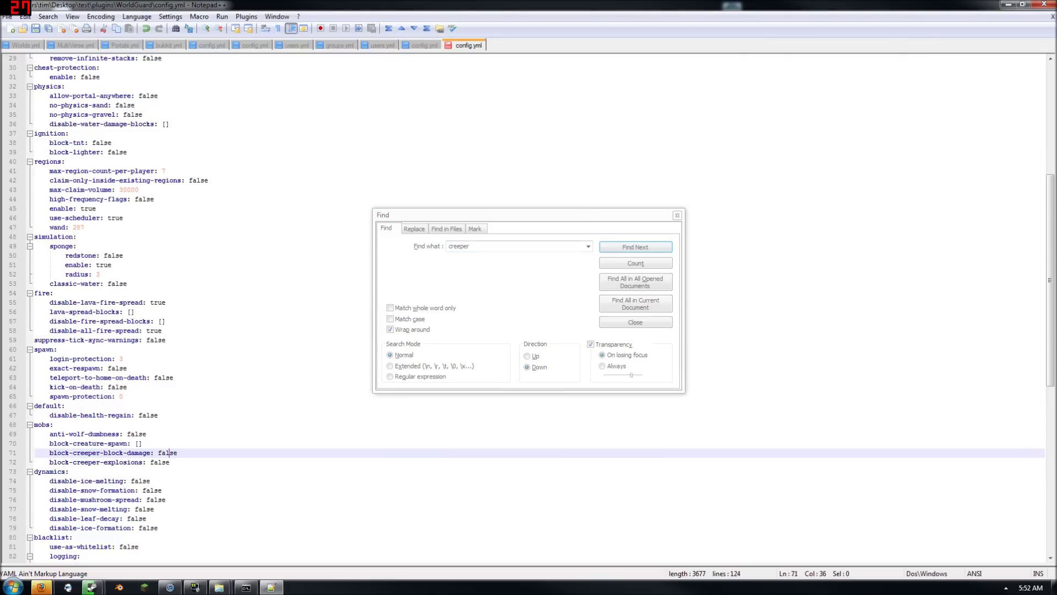
{"action": "left_click", "coordinate": [169, 460]}
{"action": "double_click", "coordinate": [169, 454]}
{"action": "type", "text": "true"}
{"action": "key", "text": "Down"}
{"action": "key", "text": "ctrl+shift+Left"}
{"action": "type", "text": "true"}
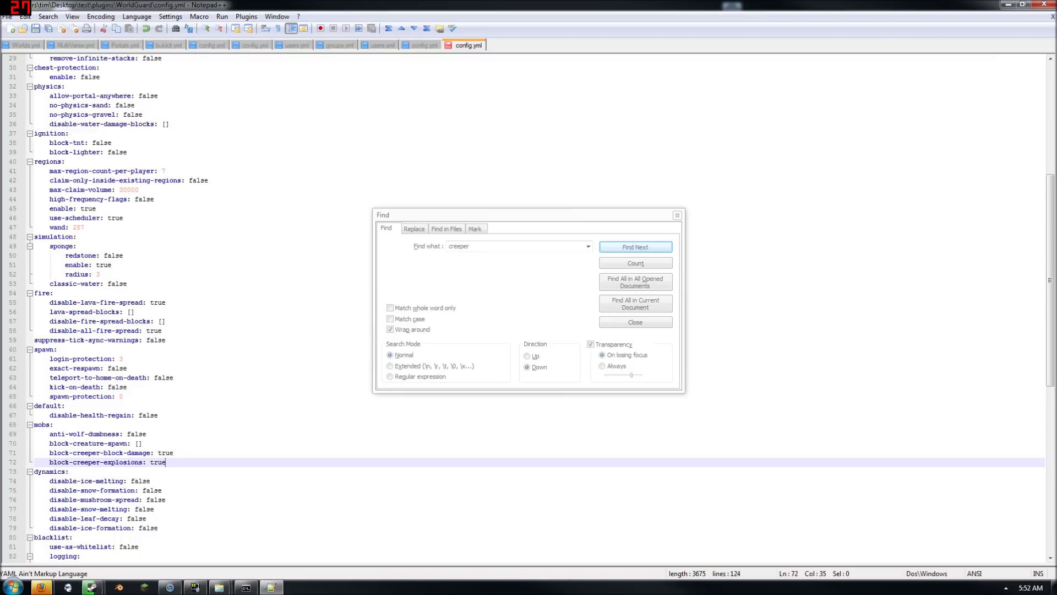
Reload the server from its console so the edited config takes effect
{"action": "left_click", "coordinate": [678, 215]}
{"action": "left_click", "coordinate": [1008, 4]}
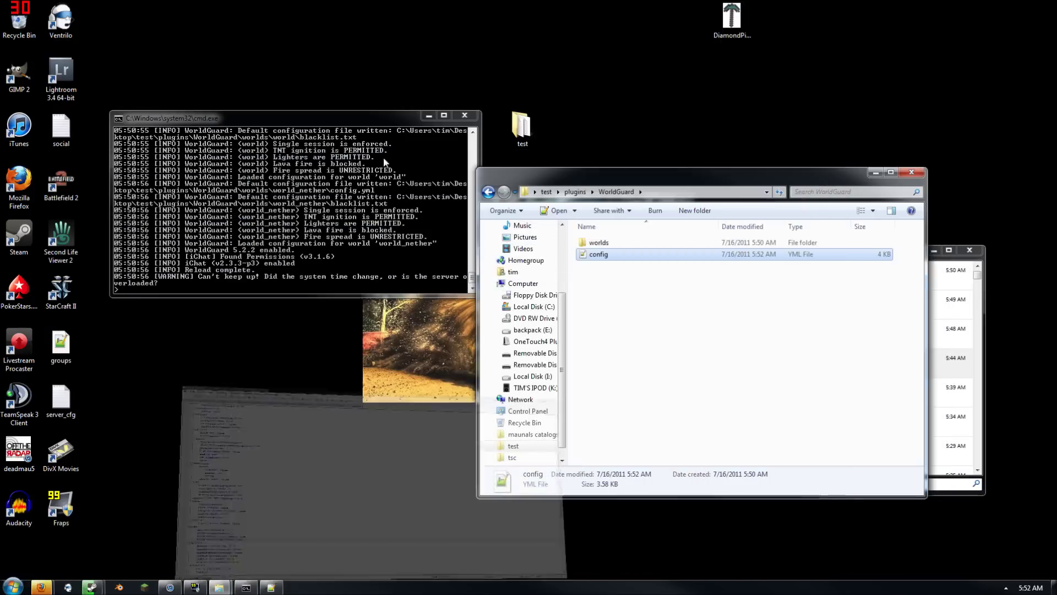
{"action": "type", "text": "oad"}
{"action": "key", "text": "Return"}
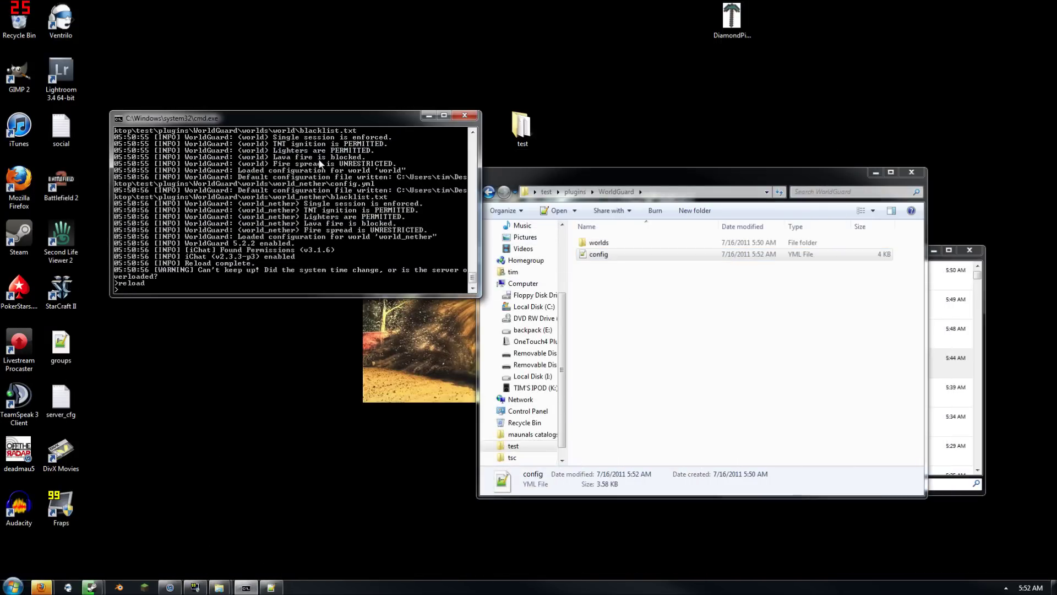
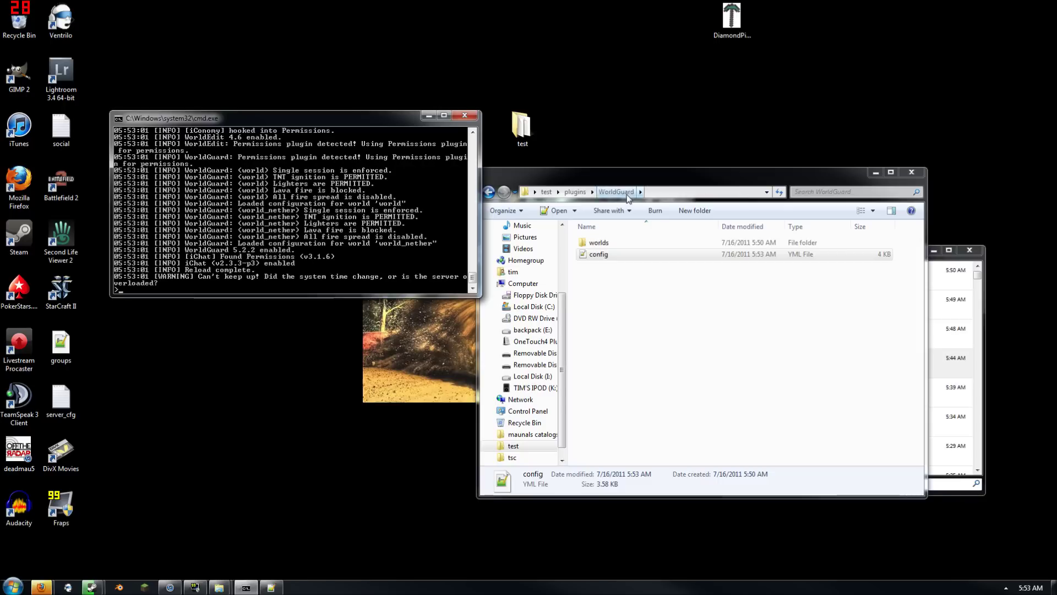
Go back up to the test server's plugins folder, then bring up the WorldGuard forum thread in Firefox
{"action": "left_click", "coordinate": [589, 205]}
{"action": "left_click", "coordinate": [570, 194]}
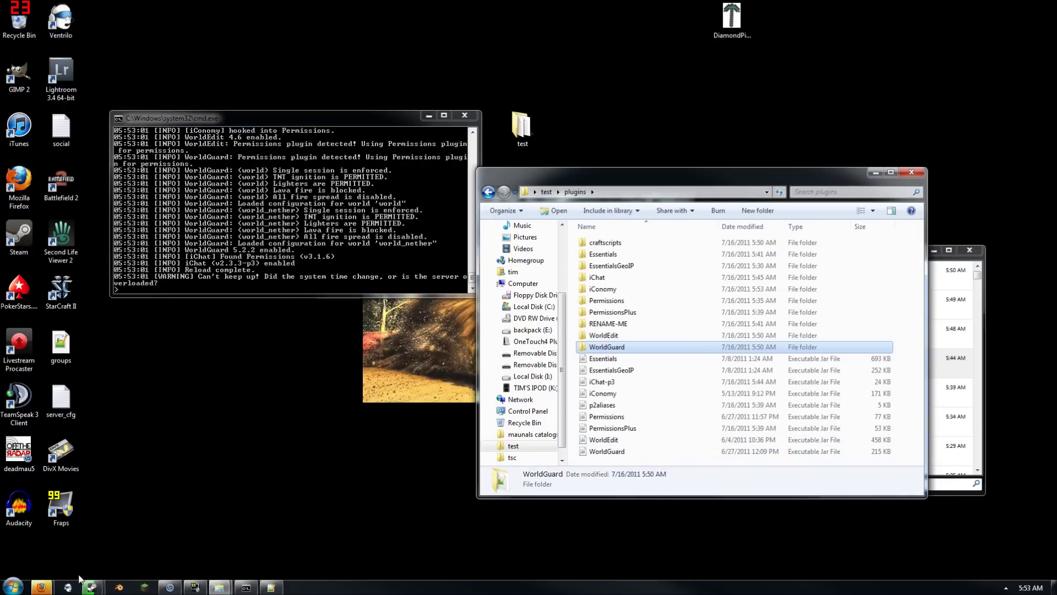
{"action": "mouse_move", "coordinate": [41, 586]}
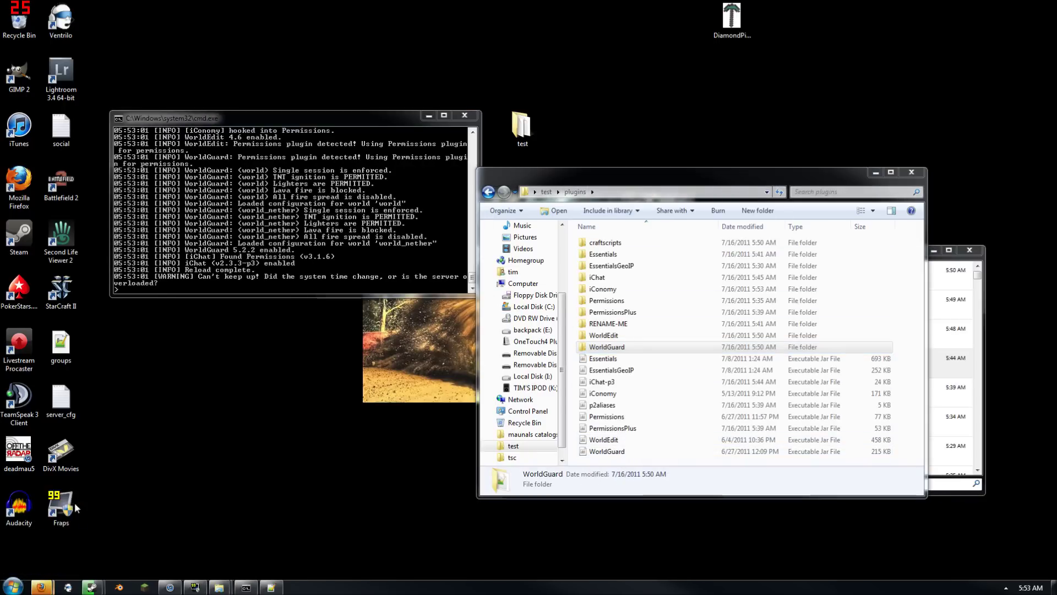
{"action": "left_click", "coordinate": [74, 503]}
{"action": "scroll", "coordinate": [523, 309], "scroll_direction": "up", "scroll_amount": 4}
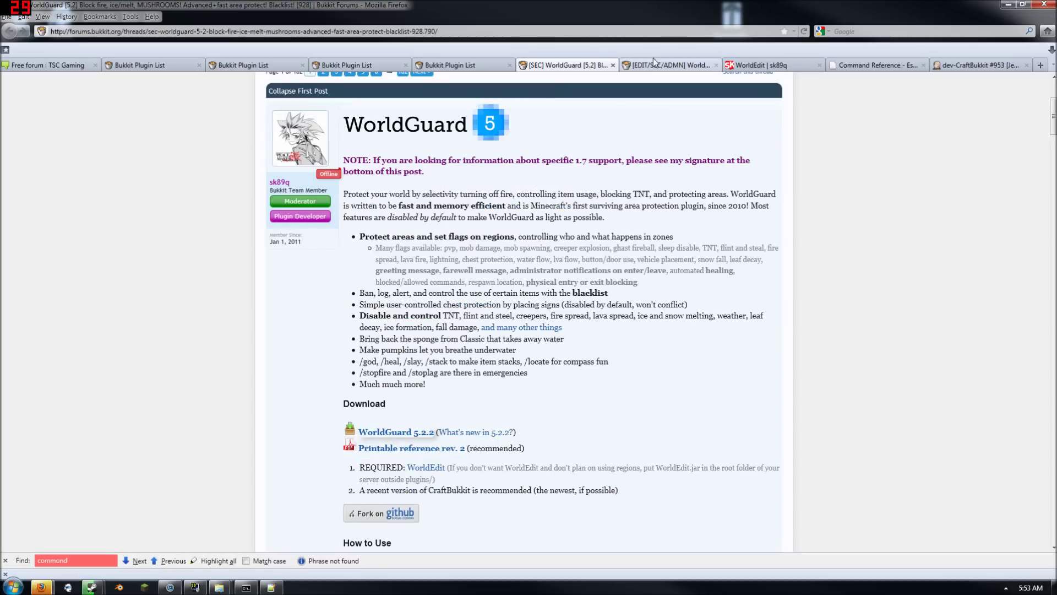
Close the WorldGuard and WorldEdit thread tabs and search plugin titles for 'dynamic map'
{"action": "left_click", "coordinate": [613, 65]}
{"action": "left_click", "coordinate": [611, 65]}
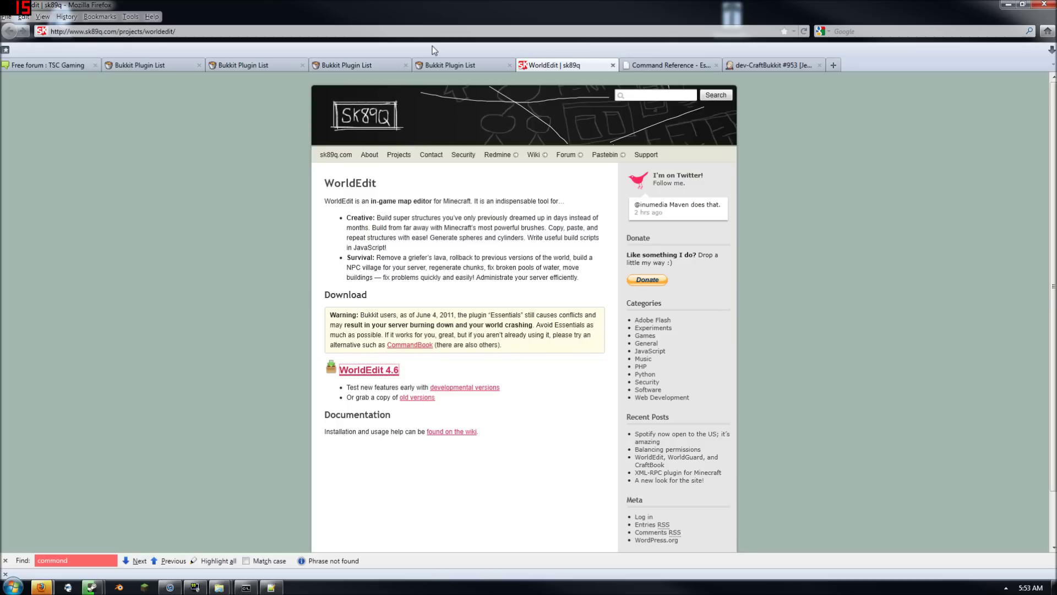
{"action": "left_click", "coordinate": [460, 65]}
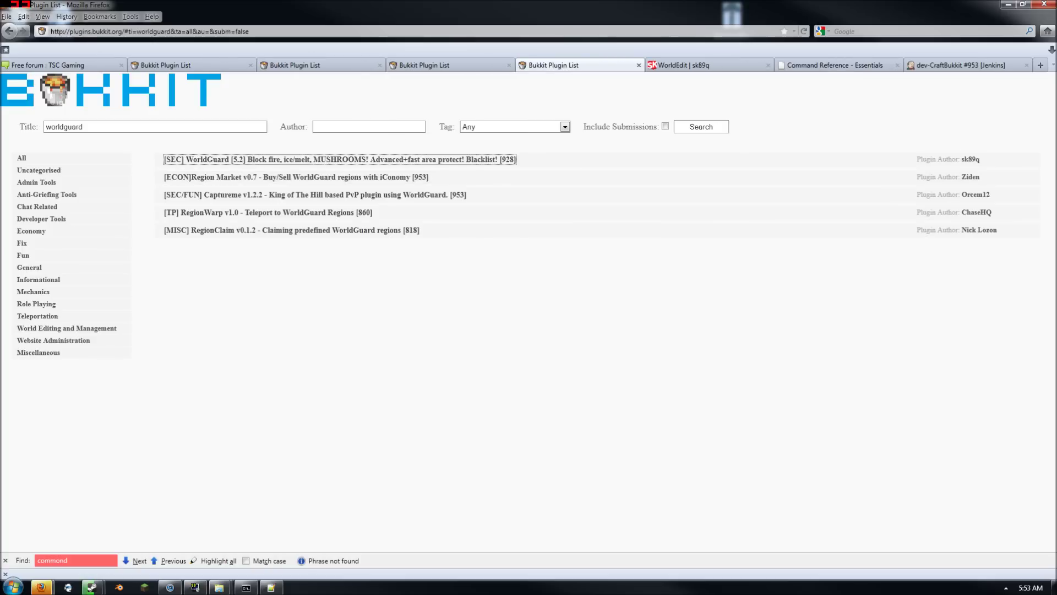
{"action": "double_click", "coordinate": [72, 127]}
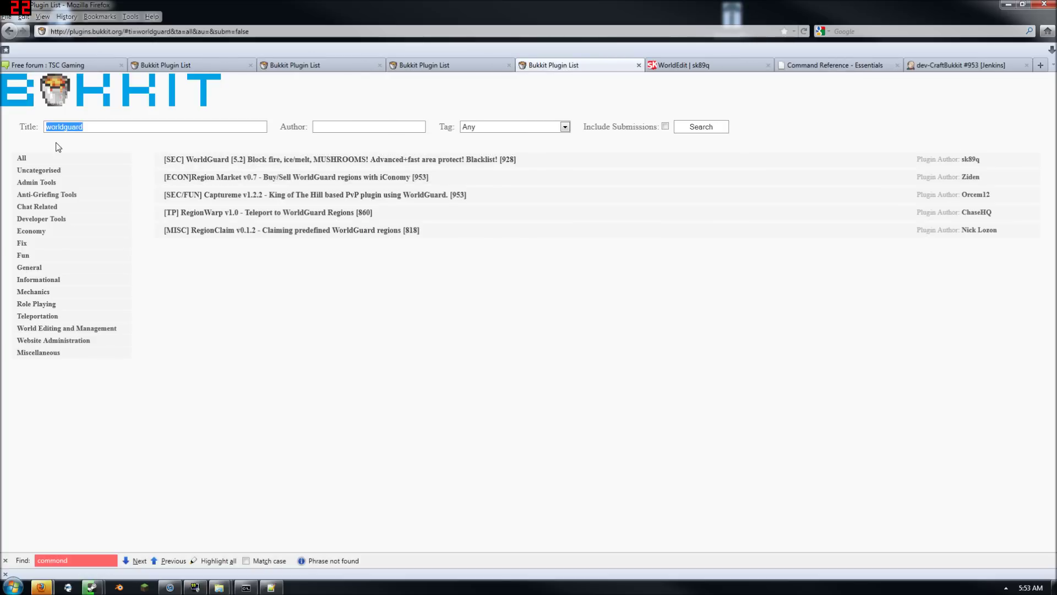
{"action": "type", "text": "dynamic"}
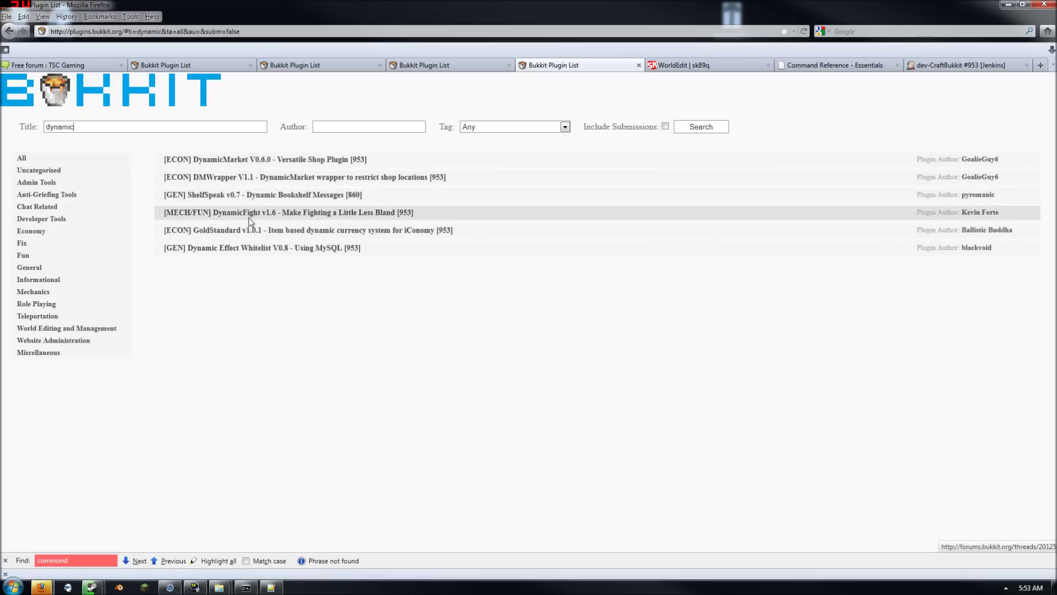
{"action": "type", "text": "map"}
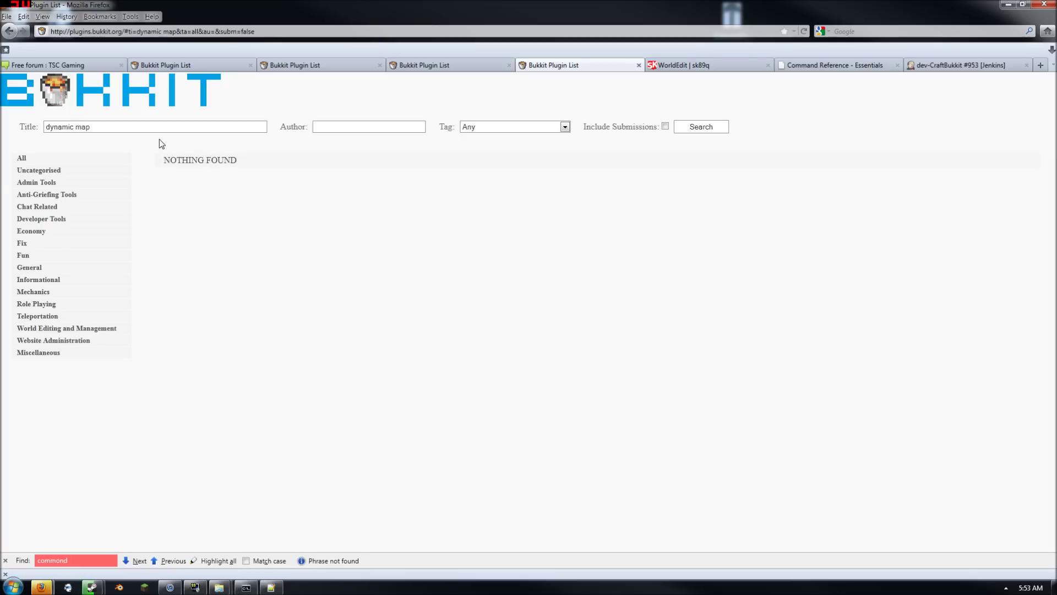
Try 'dynamic map' in the address bar, then dismiss the suggestions to the empty results
{"action": "key", "text": "ctrl+l"}
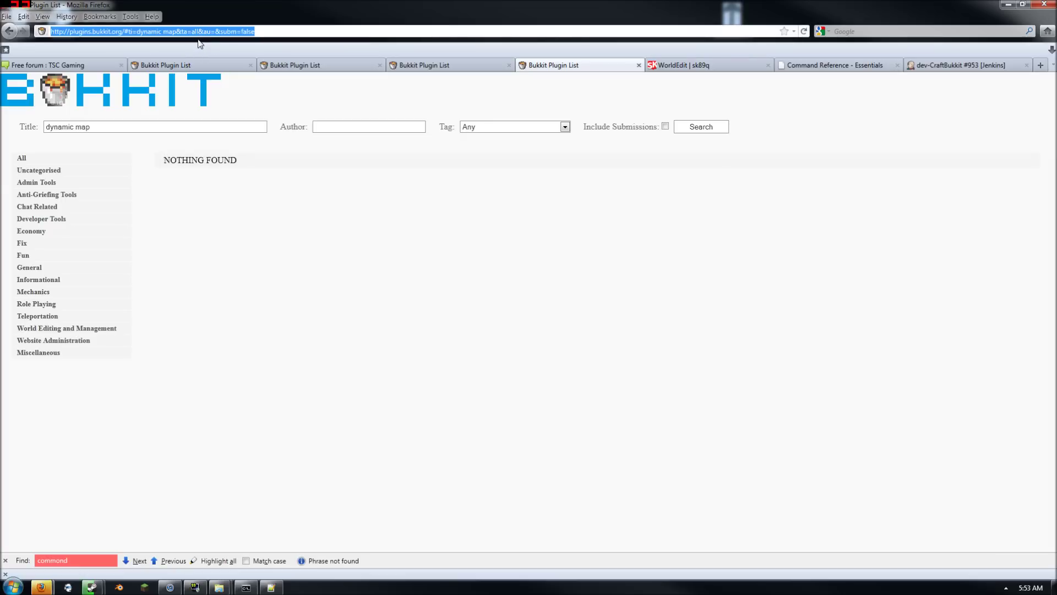
{"action": "type", "text": "dyna"}
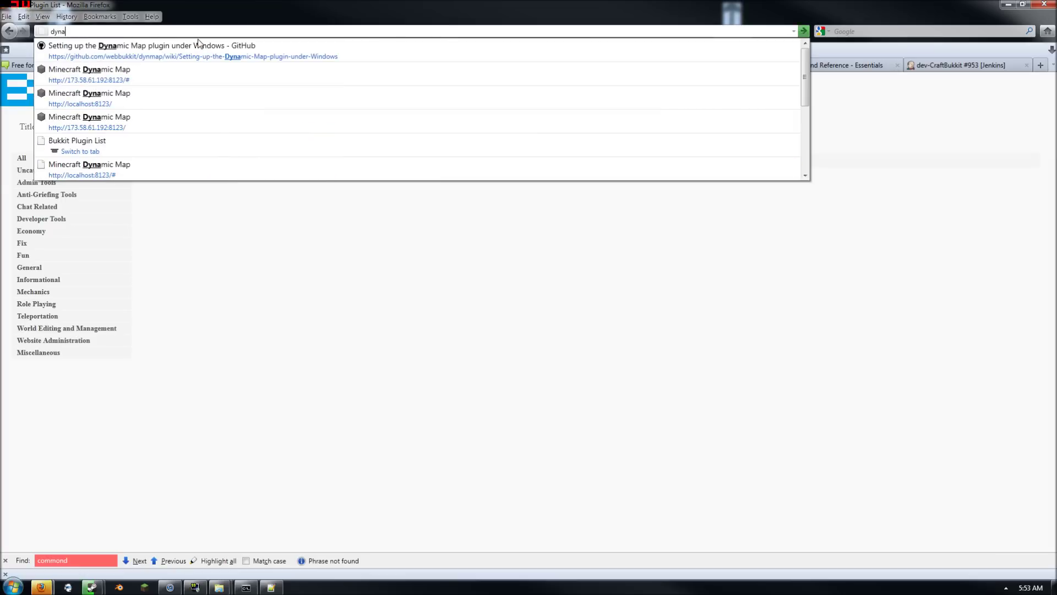
{"action": "key", "text": "Down"}
{"action": "key", "text": "Down"}
{"action": "key", "text": "Down"}
{"action": "key", "text": "Down"}
{"action": "key", "text": "Down"}
{"action": "key", "text": "Down"}
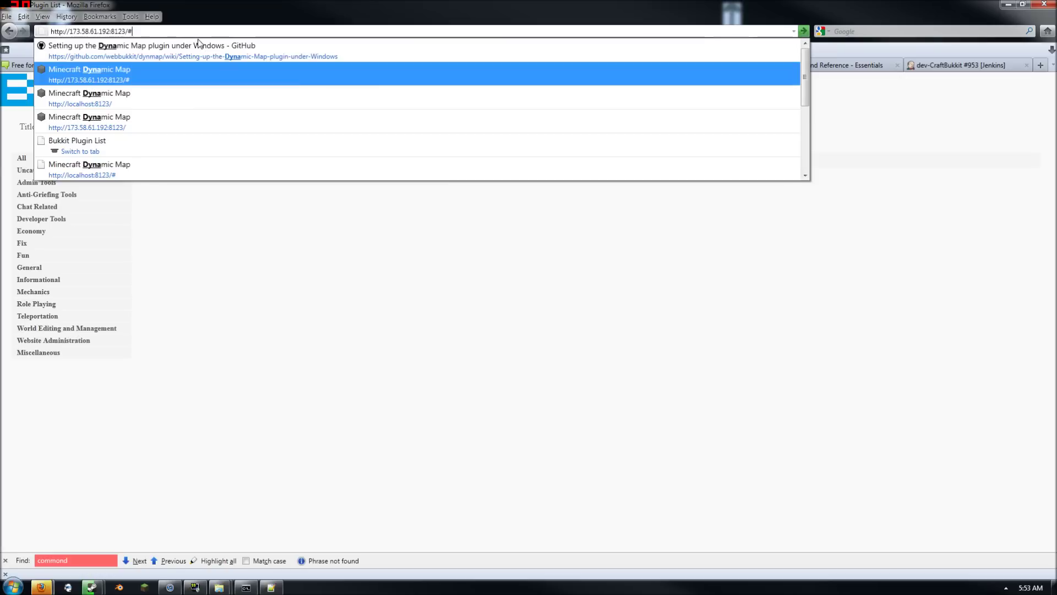
{"action": "key", "text": "Up"}
{"action": "key", "text": "Up"}
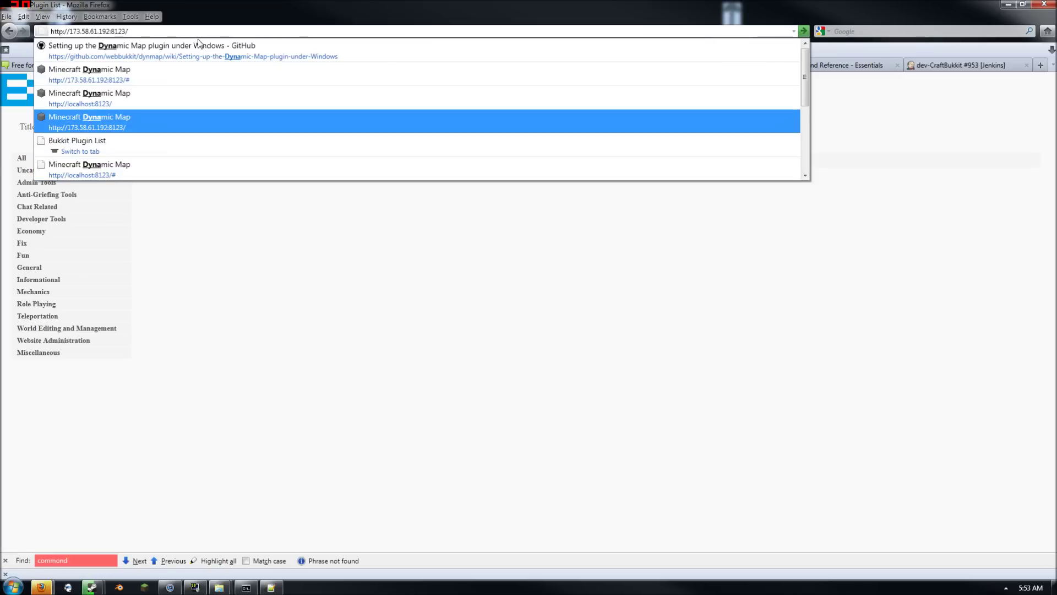
{"action": "key", "text": "ctrl+a"}
{"action": "type", "text": "dy"}
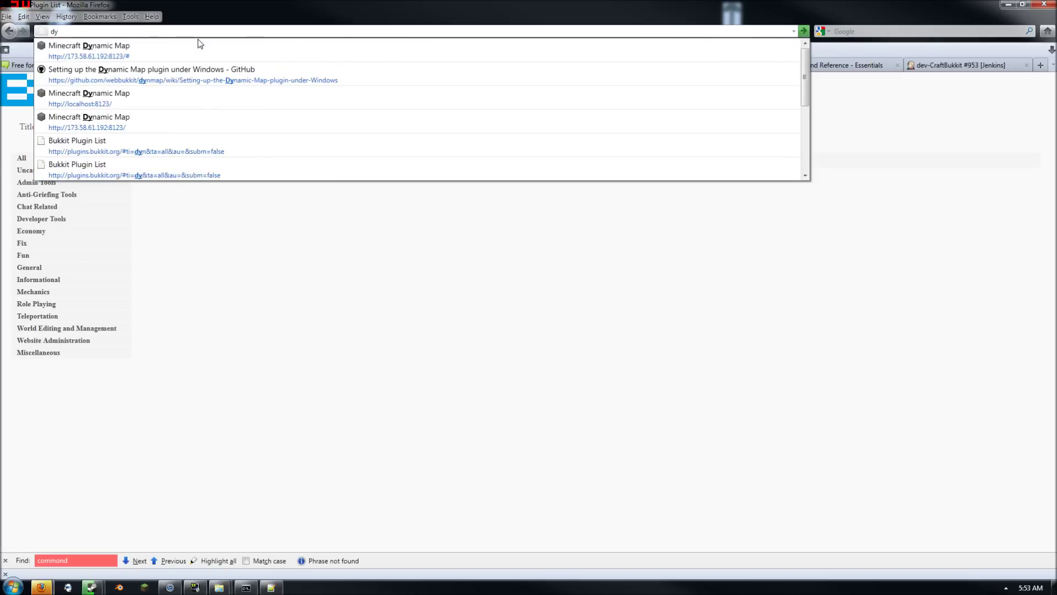
{"action": "type", "text": "namic map"}
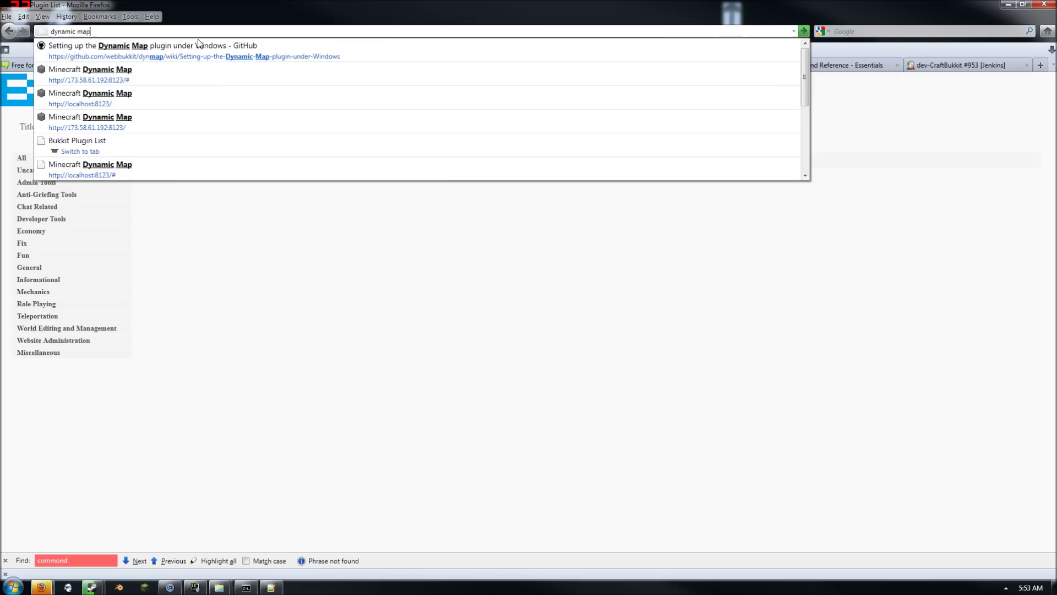
{"action": "scroll", "coordinate": [201, 94], "scroll_direction": "down", "scroll_amount": 5}
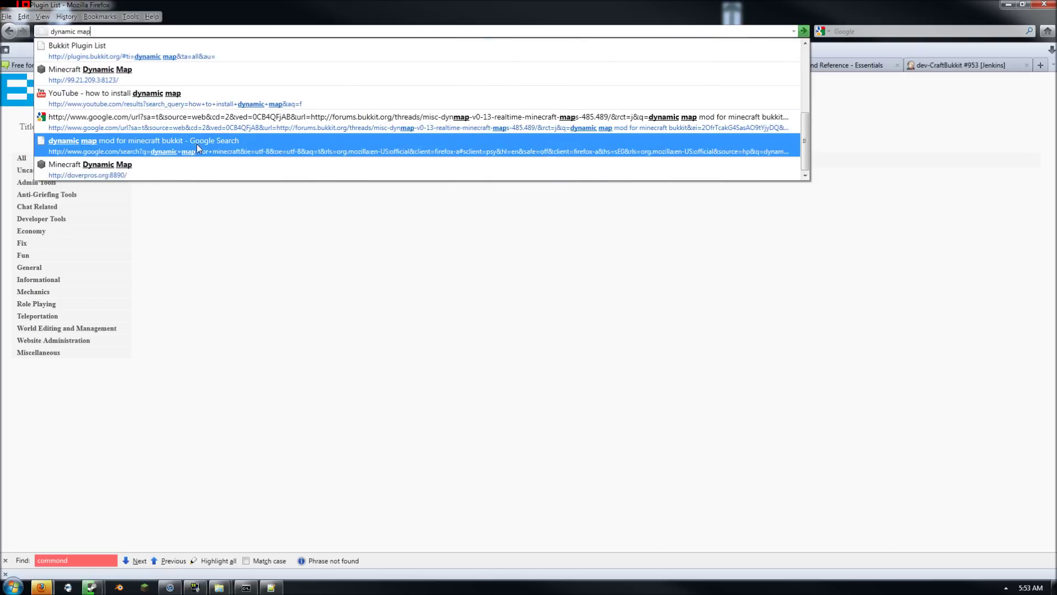
{"action": "left_click", "coordinate": [249, 224]}
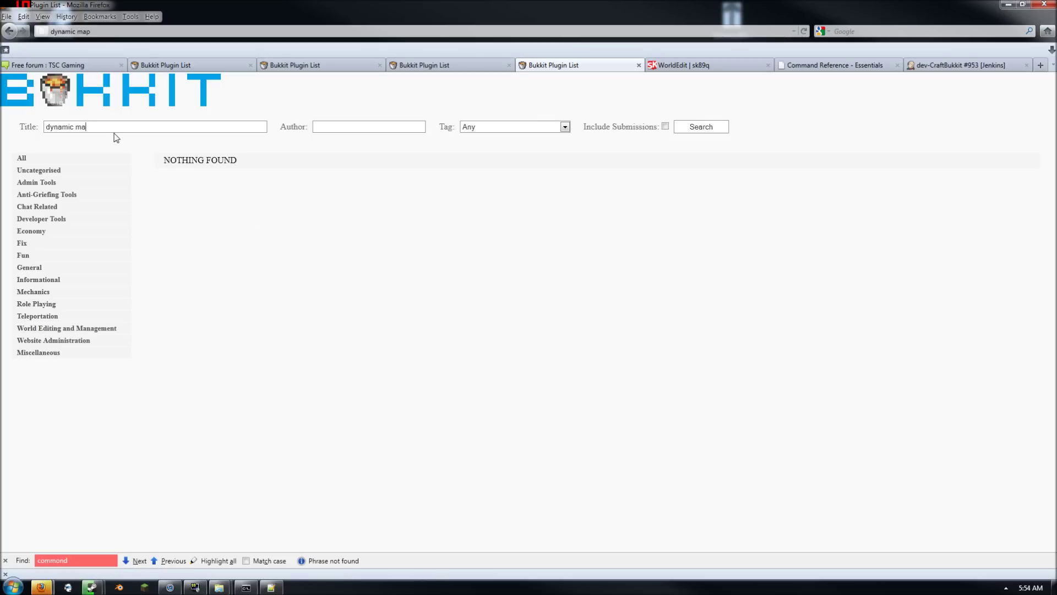
Retry the plugin title search as 'dyna' and then 'dynamicmap'
{"action": "key", "text": "BackSpace"}
{"action": "key", "text": "BackSpace"}
{"action": "key", "text": "BackSpace"}
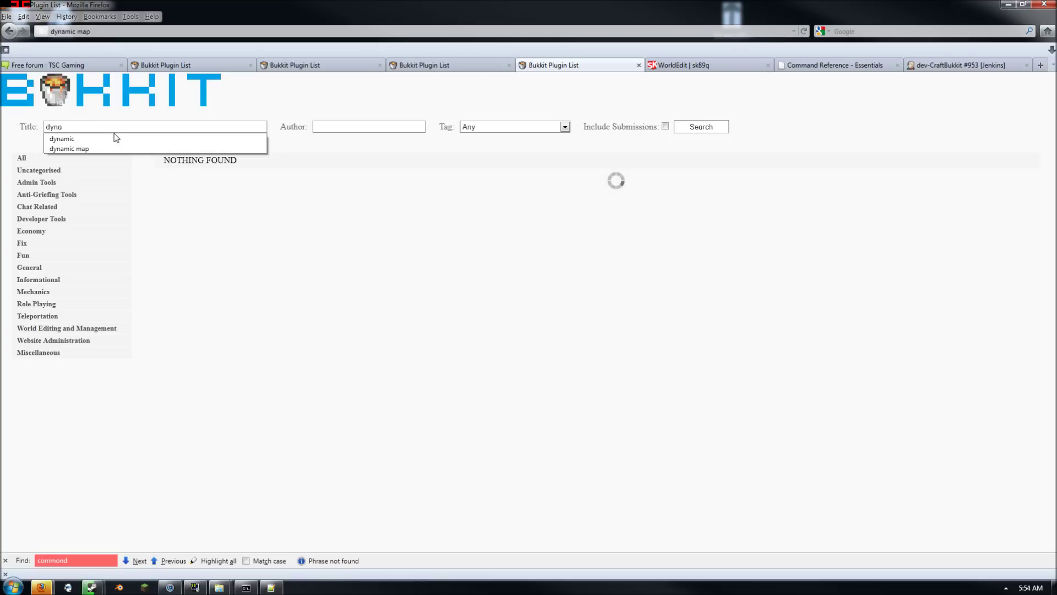
{"action": "left_click", "coordinate": [229, 313]}
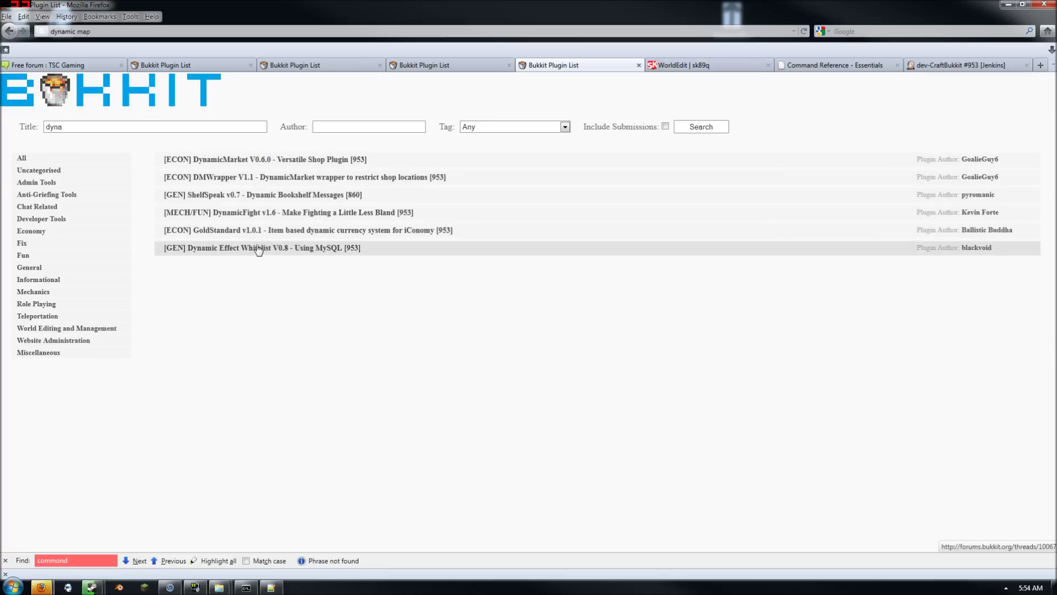
{"action": "left_click", "coordinate": [198, 127]}
{"action": "key", "text": "BackSpace"}
{"action": "key", "text": "BackSpace"}
{"action": "key", "text": "BackSpace"}
{"action": "key", "text": "BackSpace"}
{"action": "type", "text": "dynamic map"}
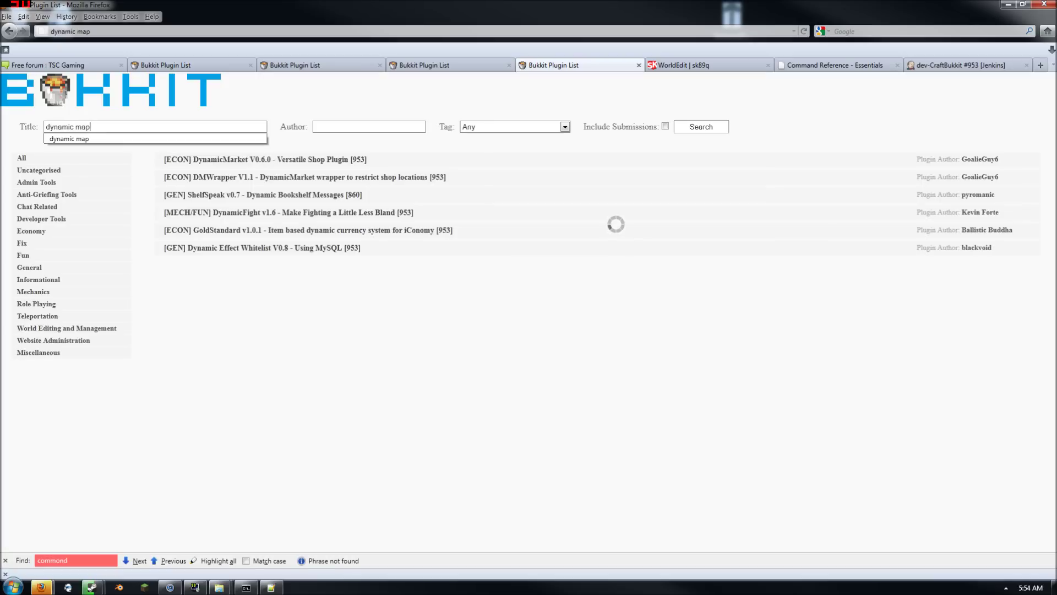
{"action": "key", "text": "Left"}
{"action": "key", "text": "Left"}
{"action": "key", "text": "Left"}
{"action": "key", "text": "BackSpace"}
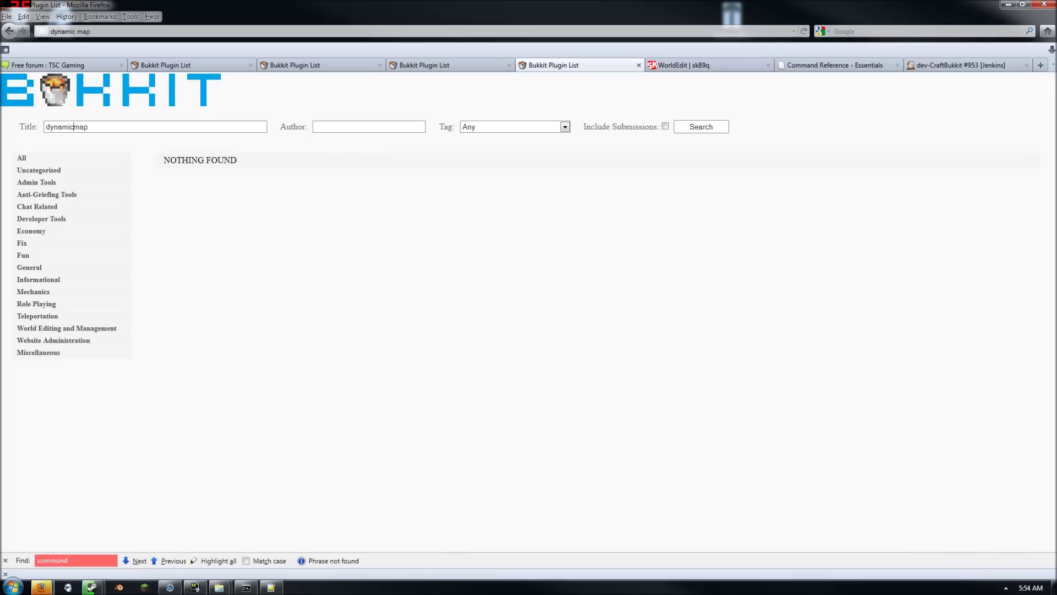
Search plugin titles for 'map', getting a long list of matching plugins
{"action": "key", "text": "ctrl+a"}
{"action": "type", "text": "map"}
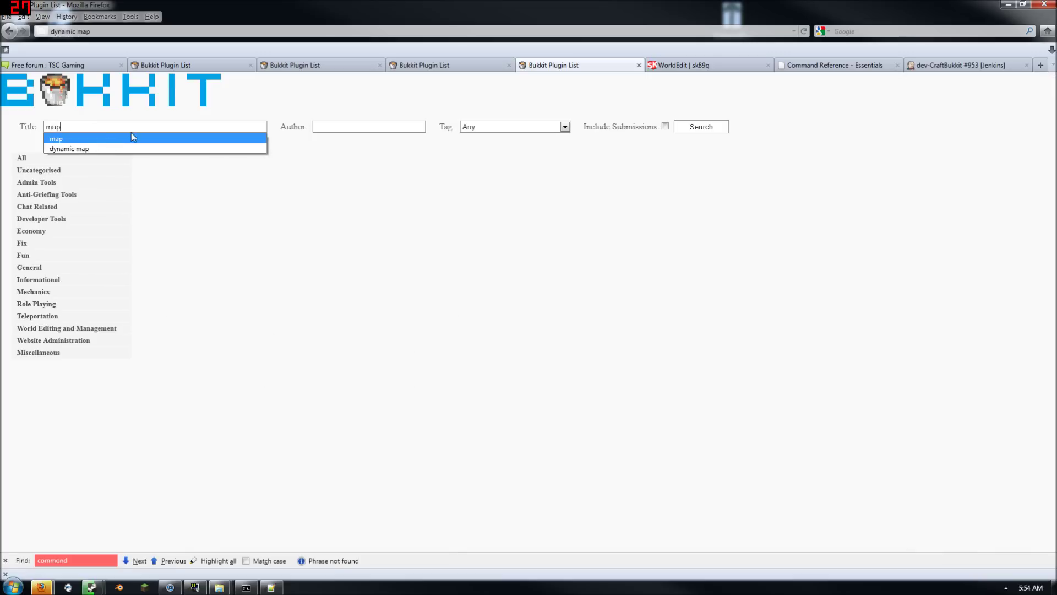
{"action": "left_click", "coordinate": [328, 2]}
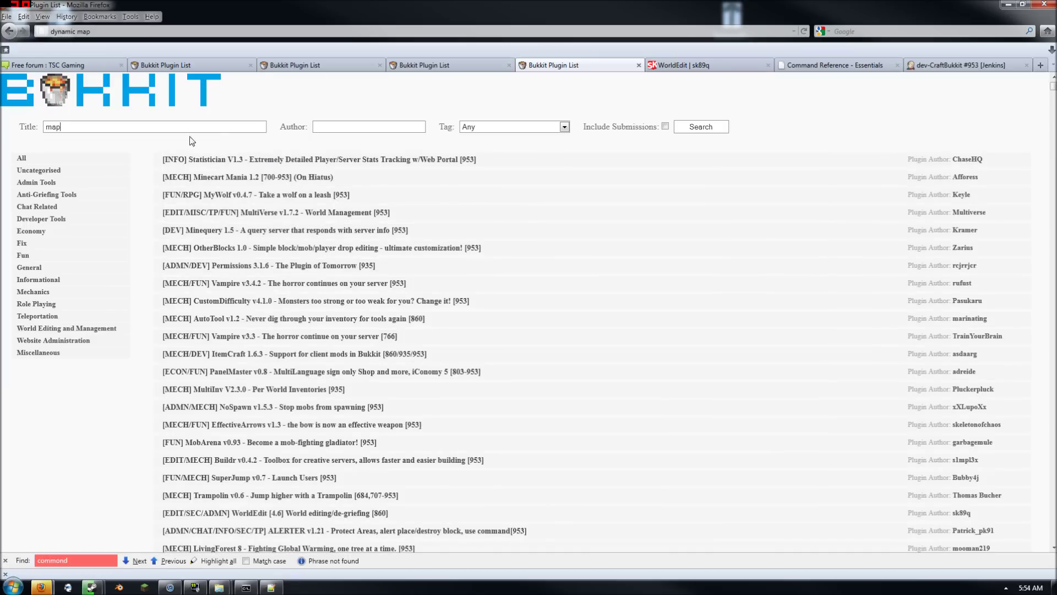
{"action": "key", "text": "ctrl+l"}
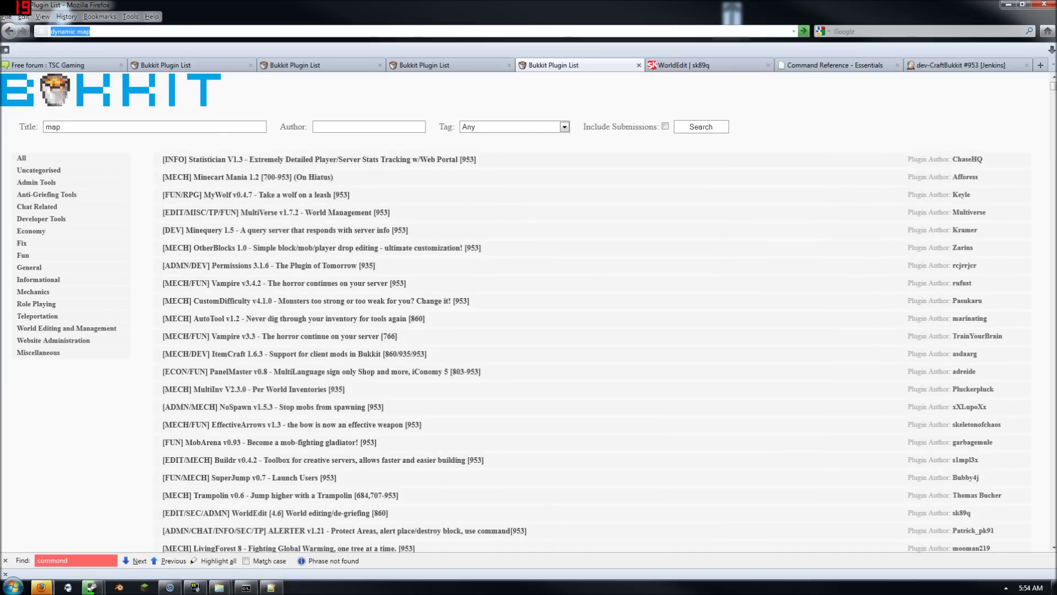
{"action": "type", "text": "map"}
{"action": "scroll", "coordinate": [152, 116], "scroll_direction": "down", "scroll_amount": 5}
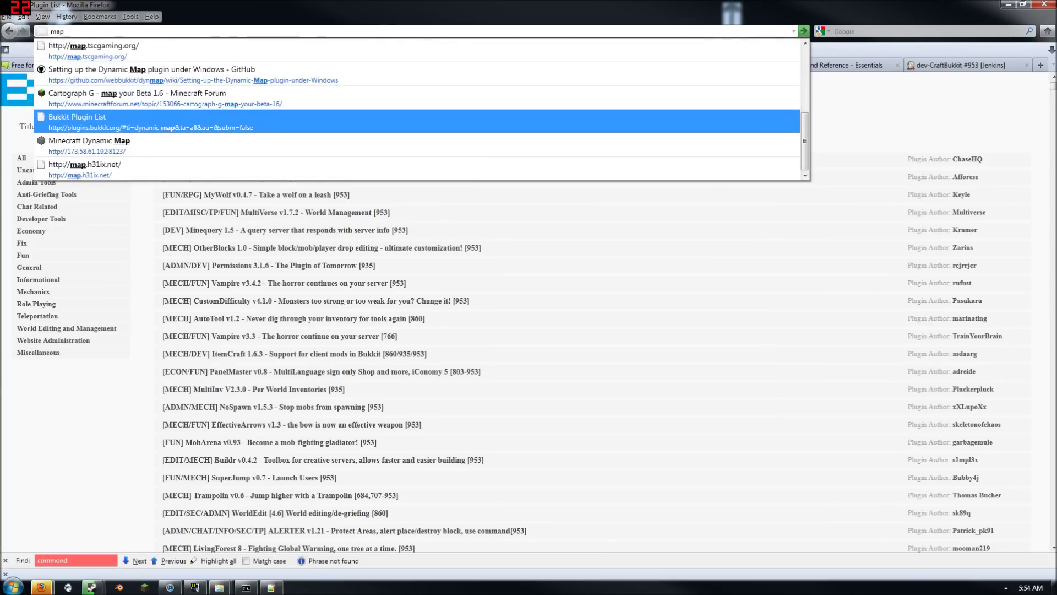
{"action": "left_click", "coordinate": [219, 587]}
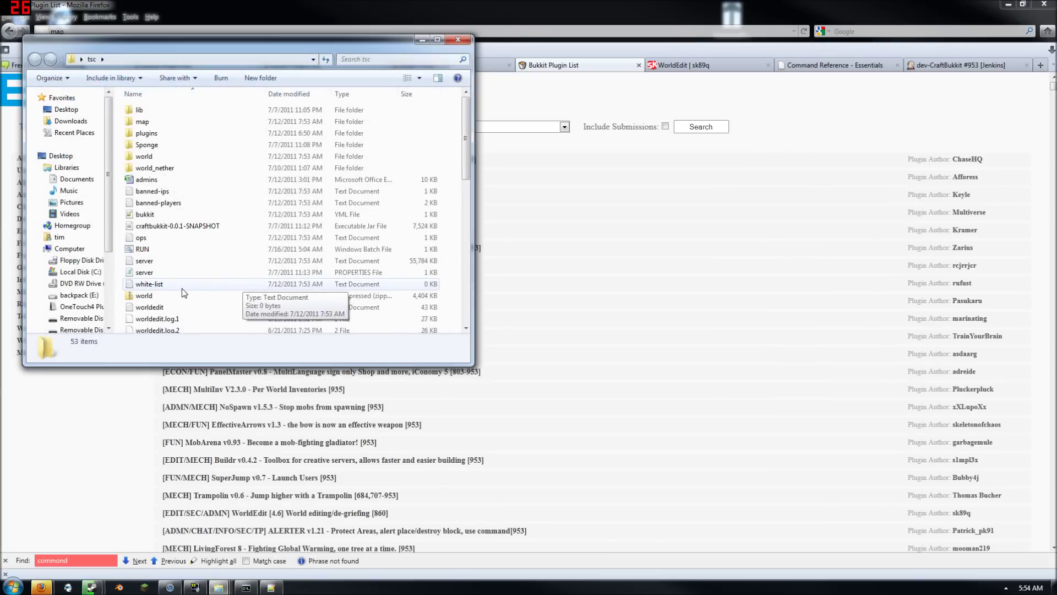
Browse the tsc server's plugins folder, then minimize Explorer to return to Firefox's 'map' results
{"action": "double_click", "coordinate": [160, 146]}
{"action": "left_click", "coordinate": [91, 59]}
{"action": "double_click", "coordinate": [160, 133]}
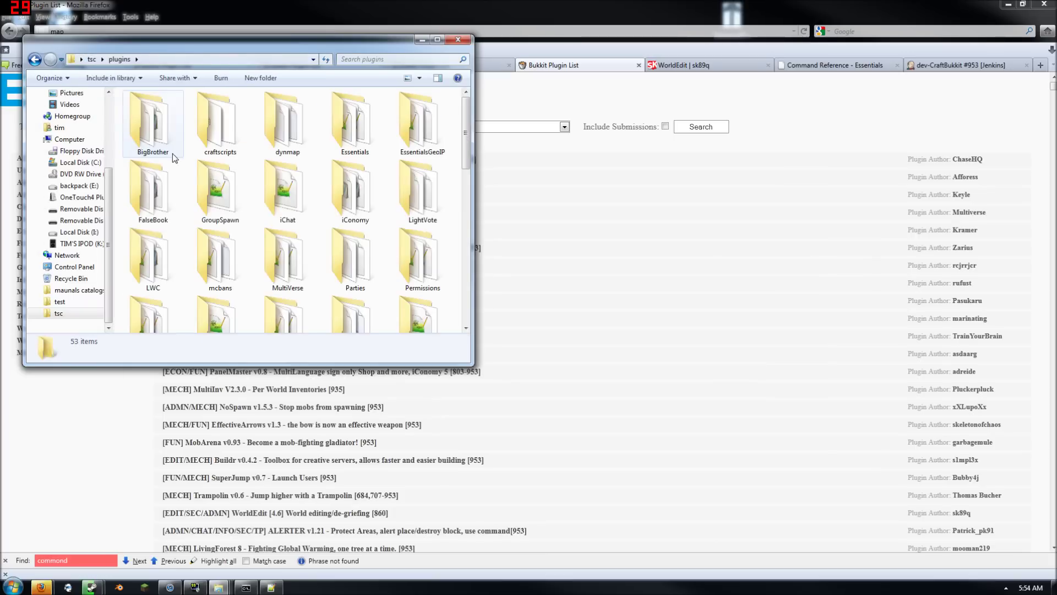
{"action": "scroll", "coordinate": [278, 201], "scroll_direction": "down", "scroll_amount": 3}
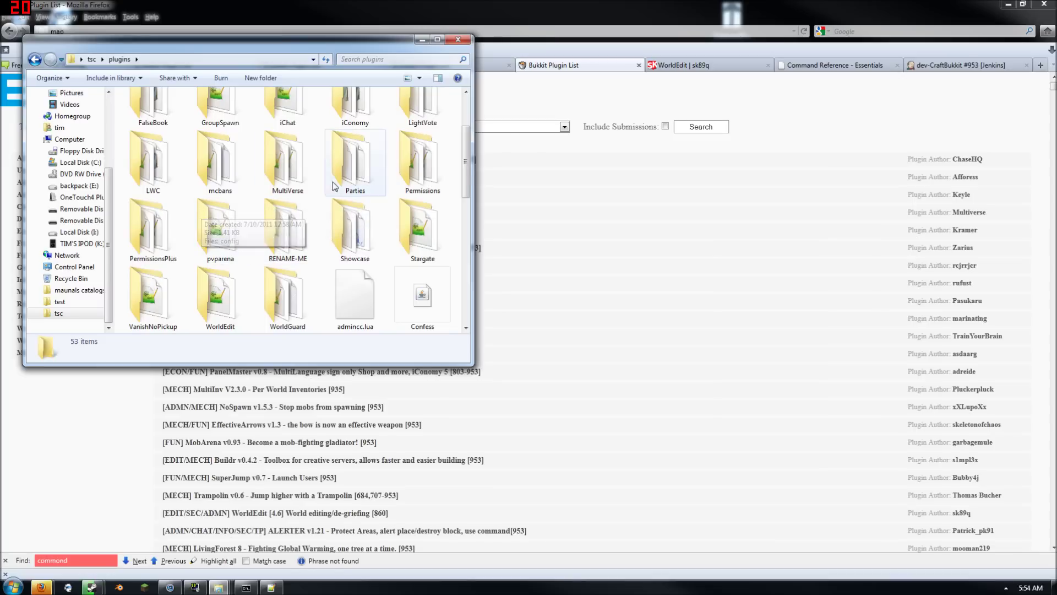
{"action": "scroll", "coordinate": [347, 226], "scroll_direction": "down", "scroll_amount": 4}
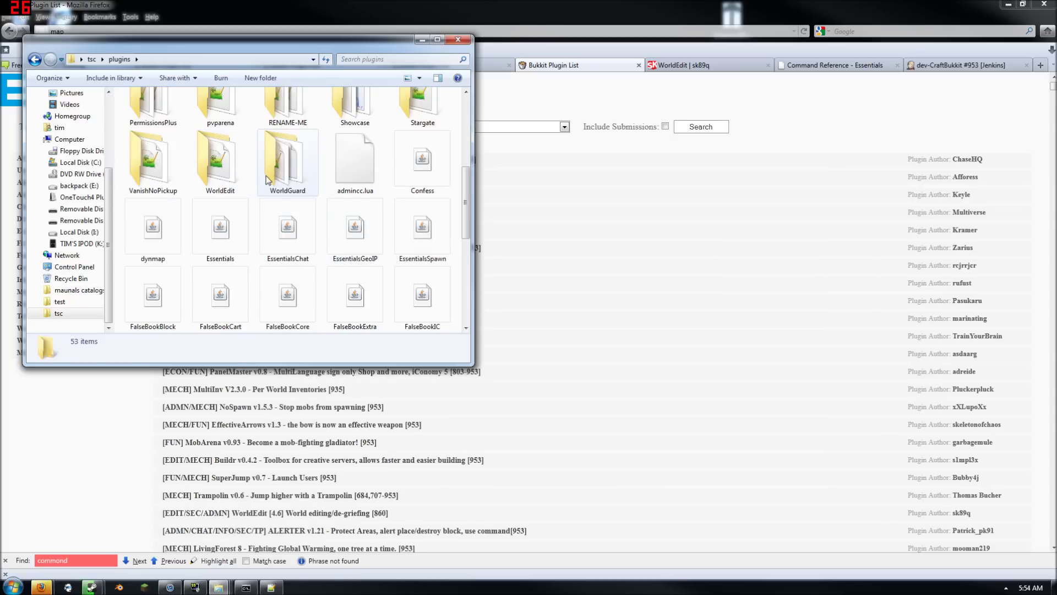
{"action": "scroll", "coordinate": [249, 194], "scroll_direction": "up", "scroll_amount": 5}
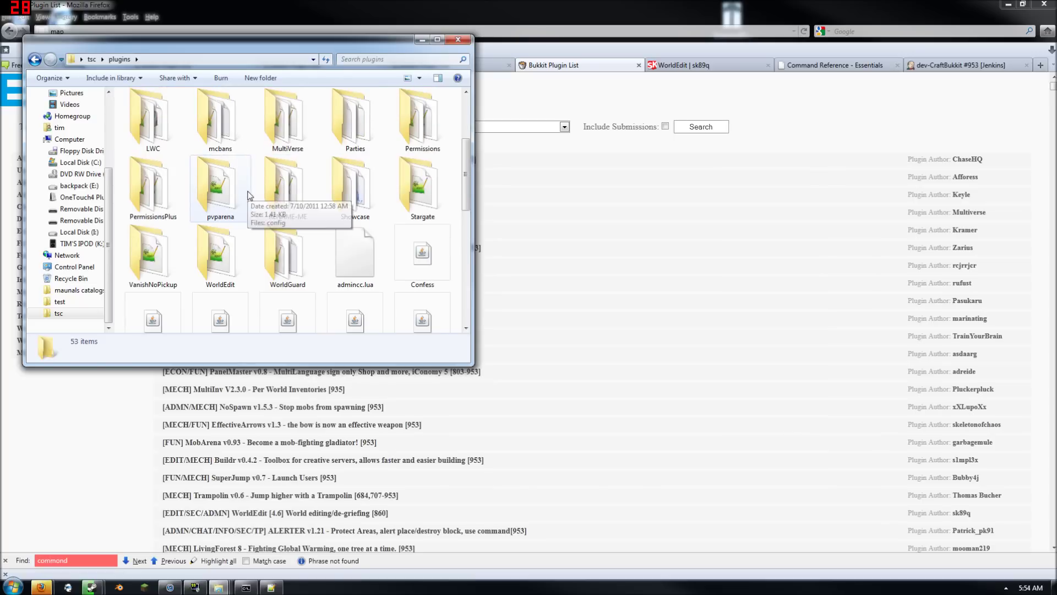
{"action": "left_click", "coordinate": [422, 40]}
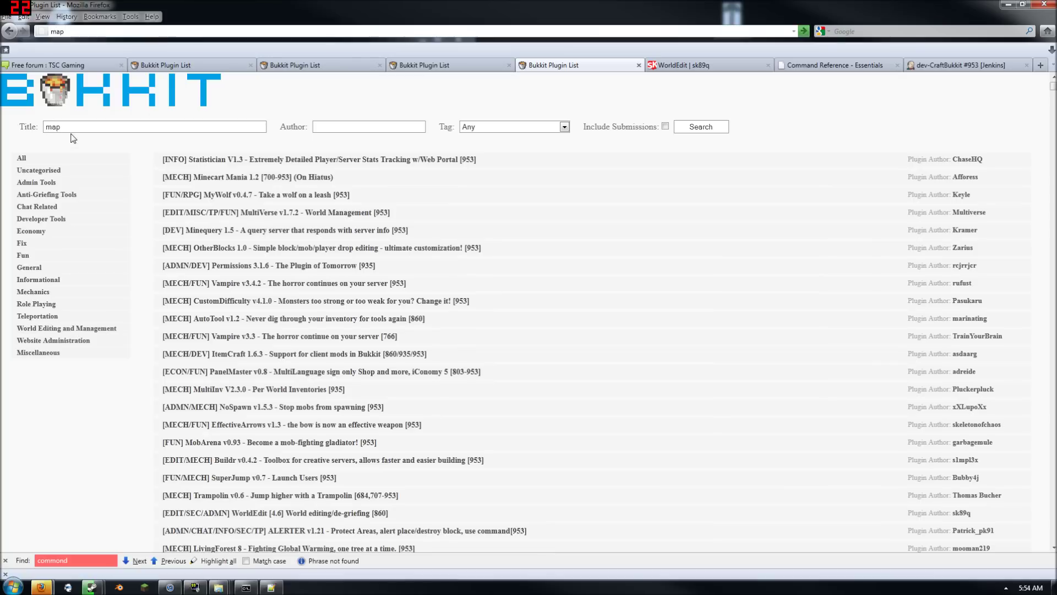
Search plugins for 'dynmap', open the Dynmap v0.19.2 thread, and download dynmap-0.19.2-bin.zip
{"action": "double_click", "coordinate": [53, 126]}
{"action": "type", "text": "dynmap"}
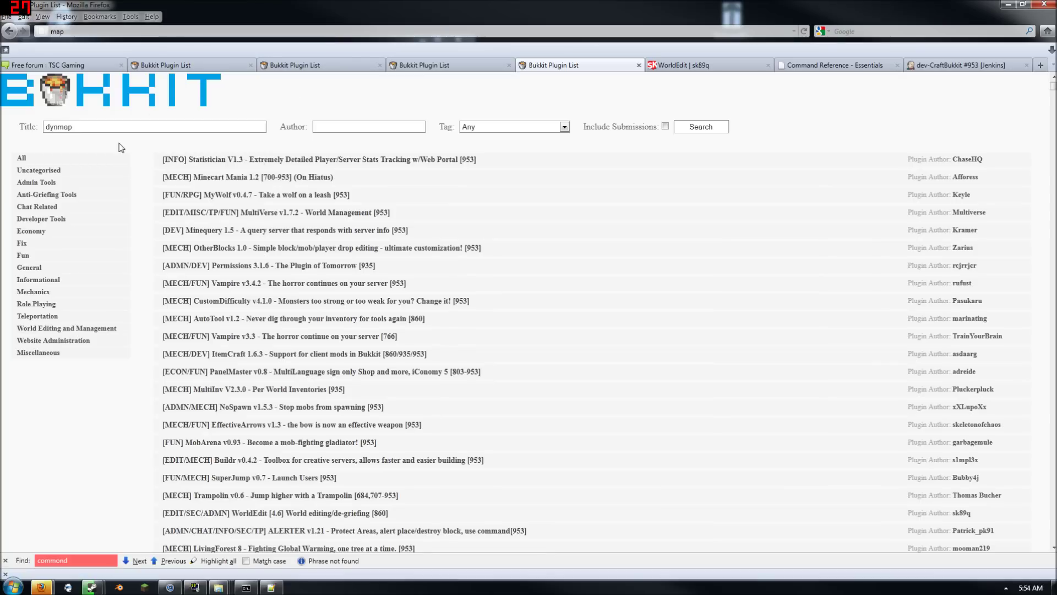
{"action": "key", "text": "Return"}
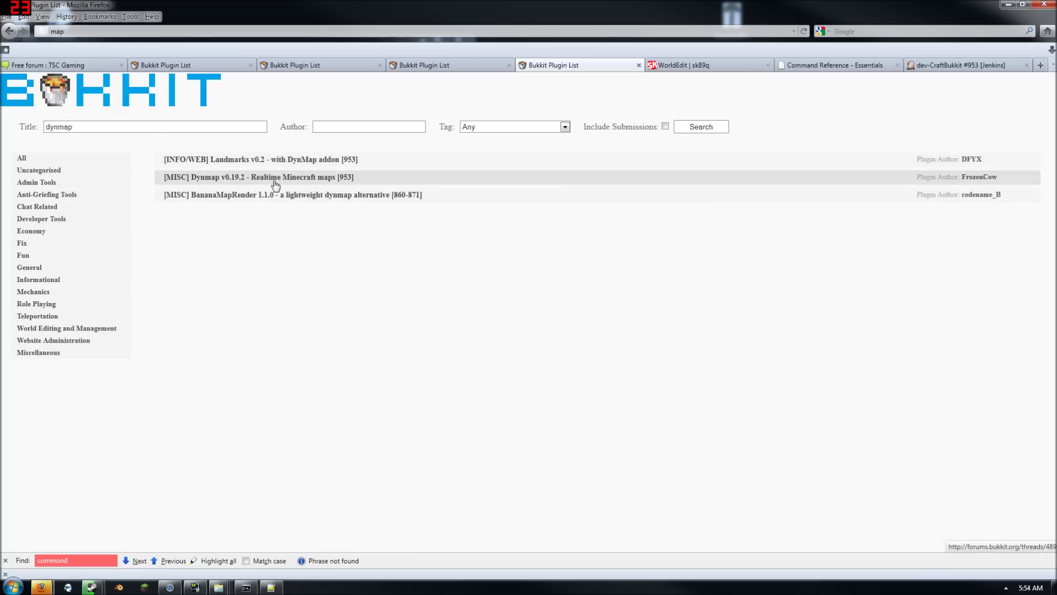
{"action": "left_click", "coordinate": [275, 179]}
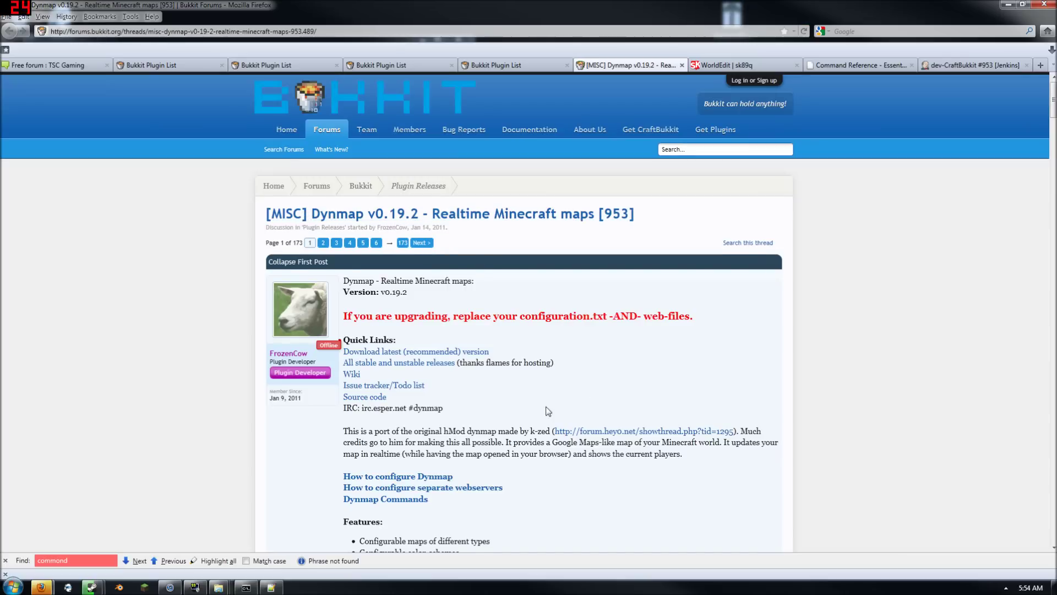
{"action": "scroll", "coordinate": [554, 409], "scroll_direction": "down", "scroll_amount": 2}
{"action": "left_click", "coordinate": [374, 291]}
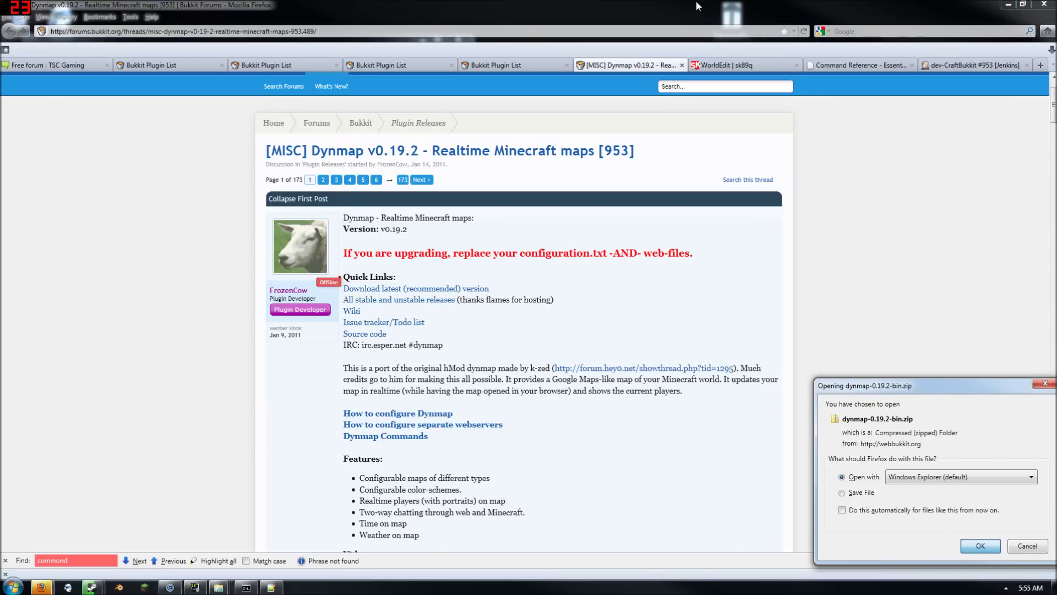
Paste the dynmap folder and jar from the zip into test\plugins and open dynmap's configuration
{"action": "left_click", "coordinate": [1008, 4]}
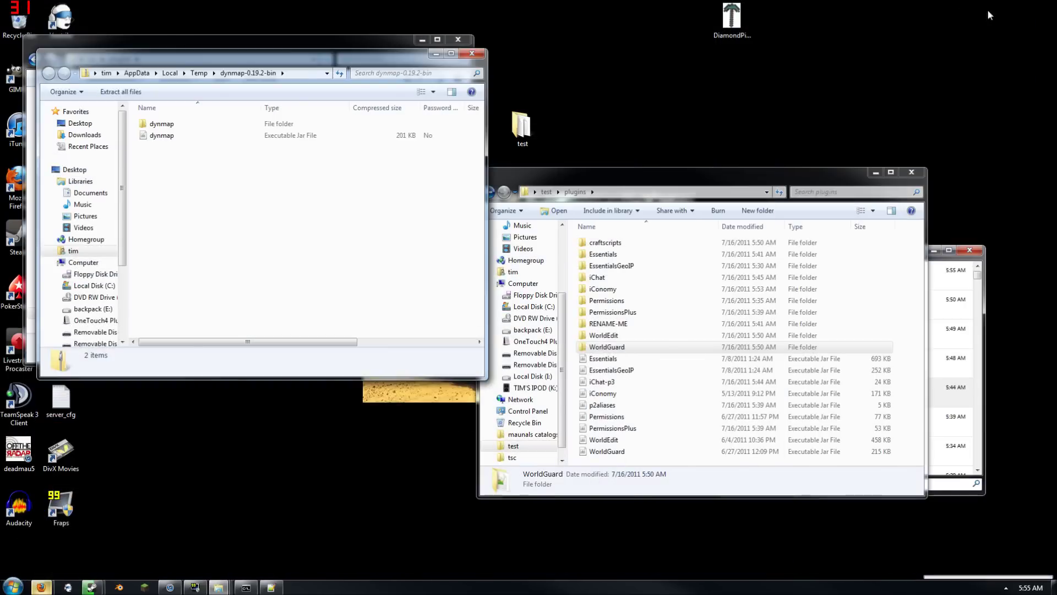
{"action": "left_click_drag", "start_coordinate": [175, 157], "coordinate": [169, 128]}
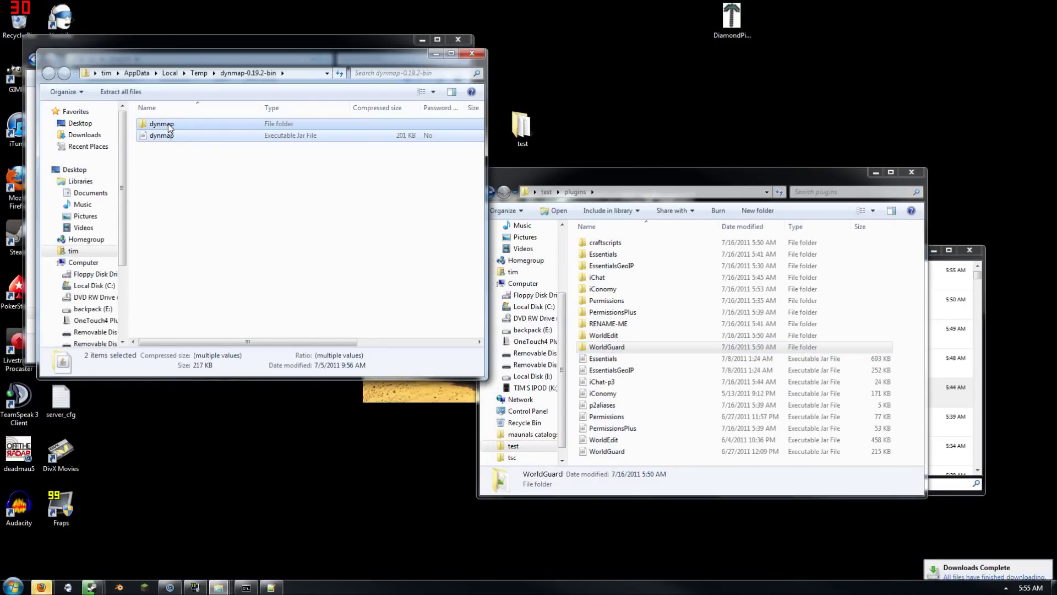
{"action": "left_click", "coordinate": [664, 415]}
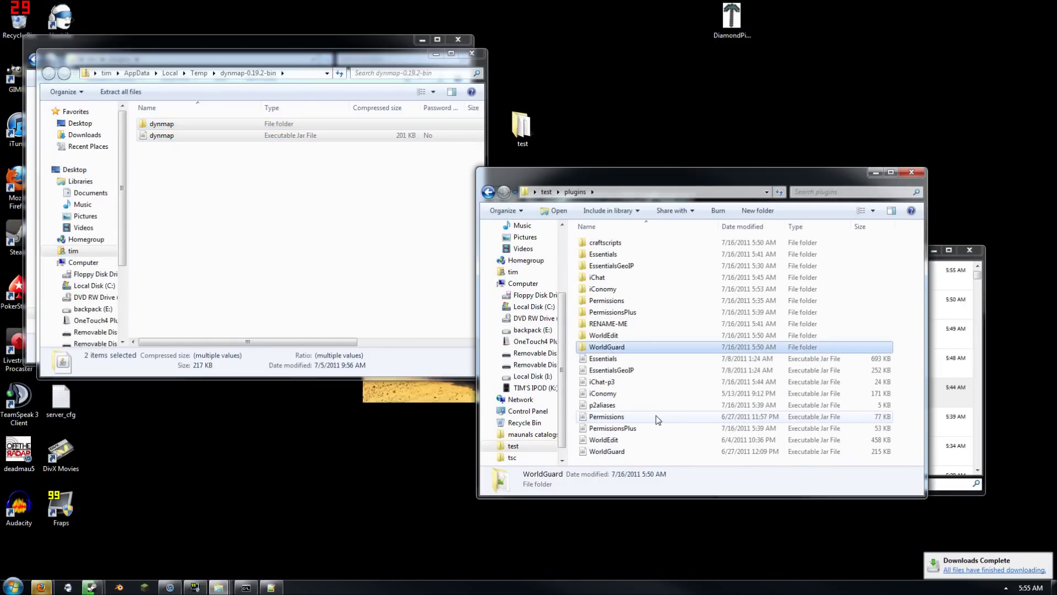
{"action": "key", "text": "ctrl+v"}
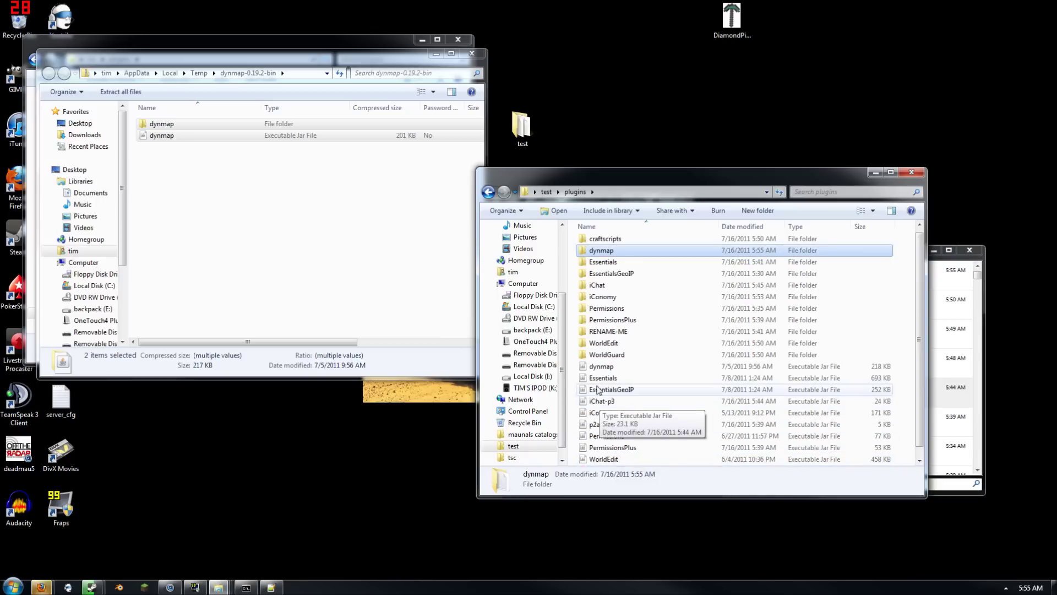
{"action": "double_click", "coordinate": [615, 252]}
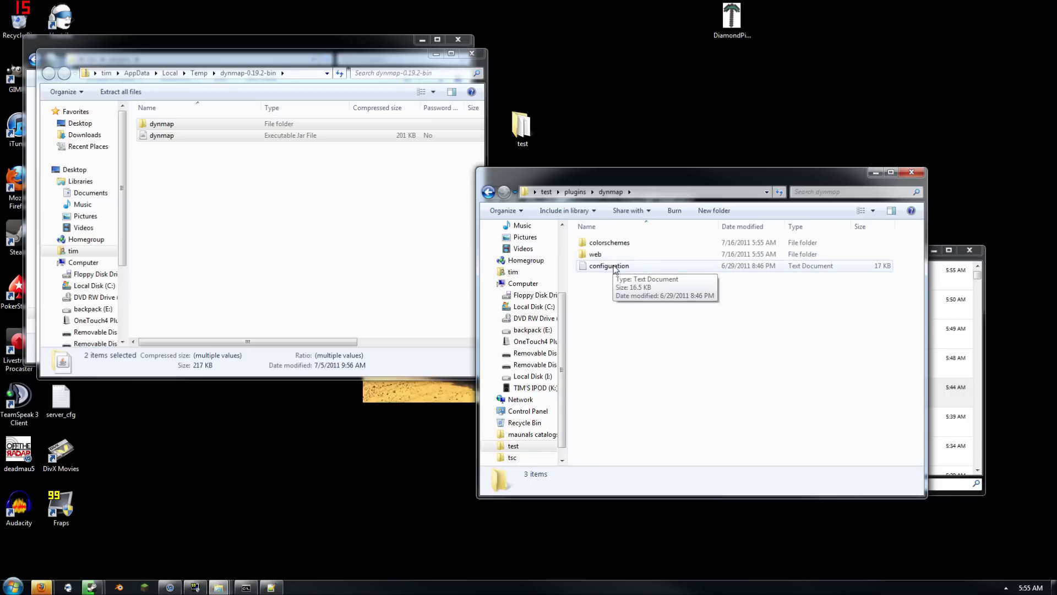
{"action": "double_click", "coordinate": [611, 266]}
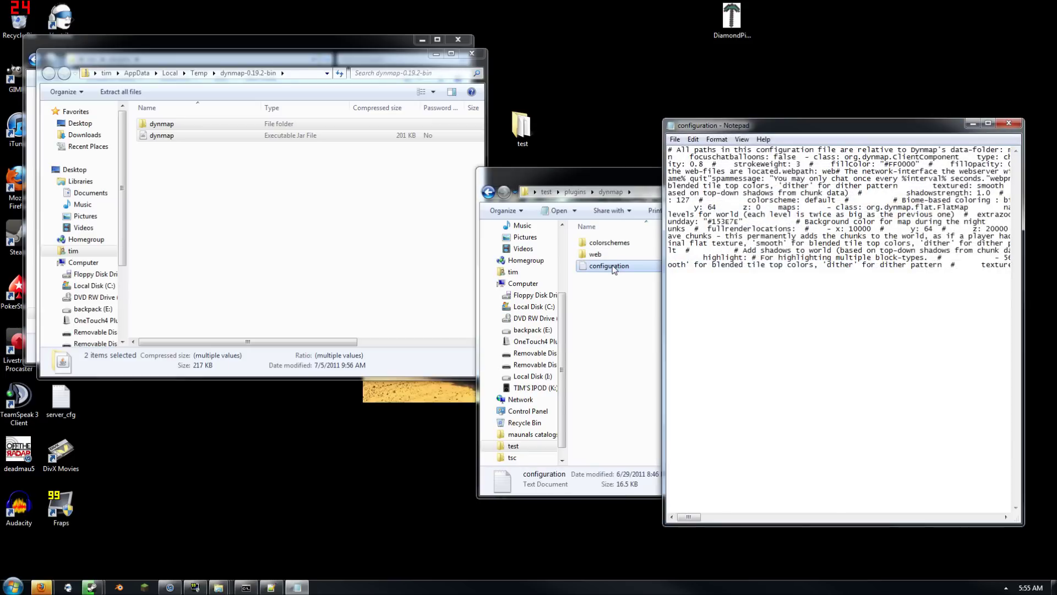
Open the tsc server's dynmap configuration and select all of its text
{"action": "left_click_drag", "start_coordinate": [771, 131], "coordinate": [521, 115]}
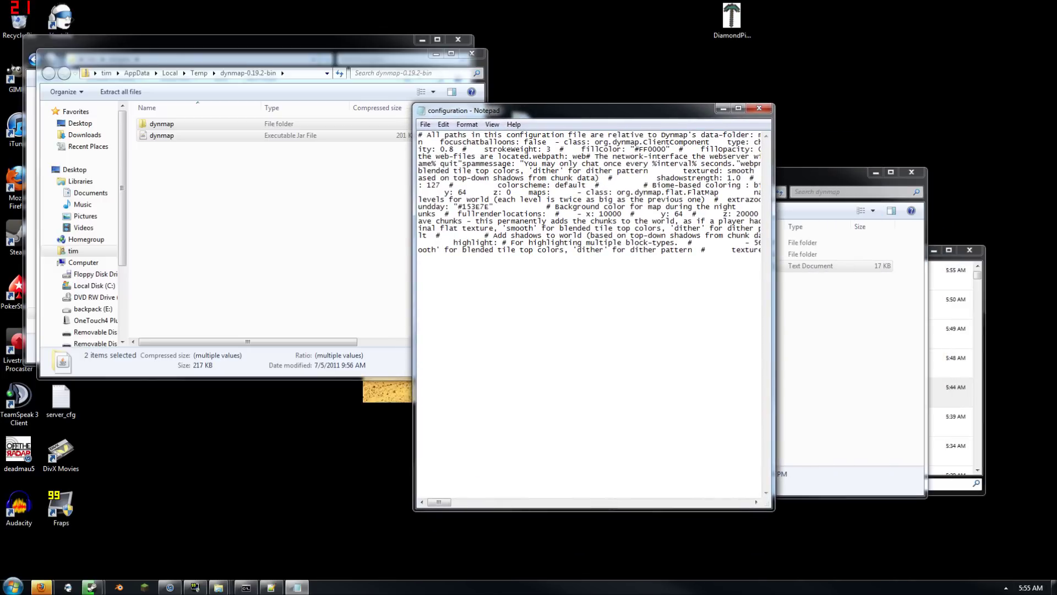
{"action": "left_click", "coordinate": [221, 41]}
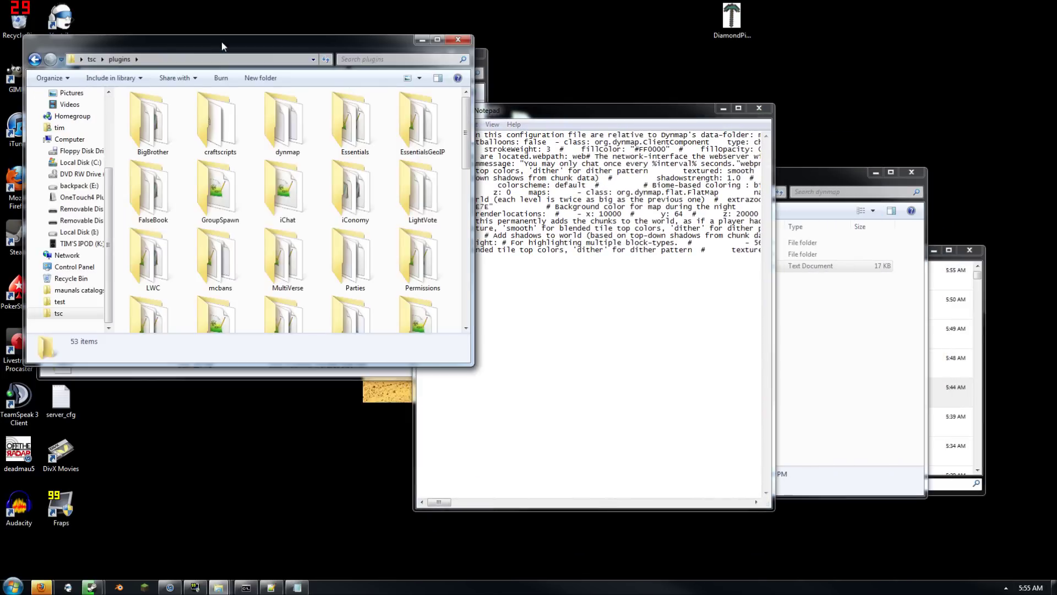
{"action": "double_click", "coordinate": [286, 124]}
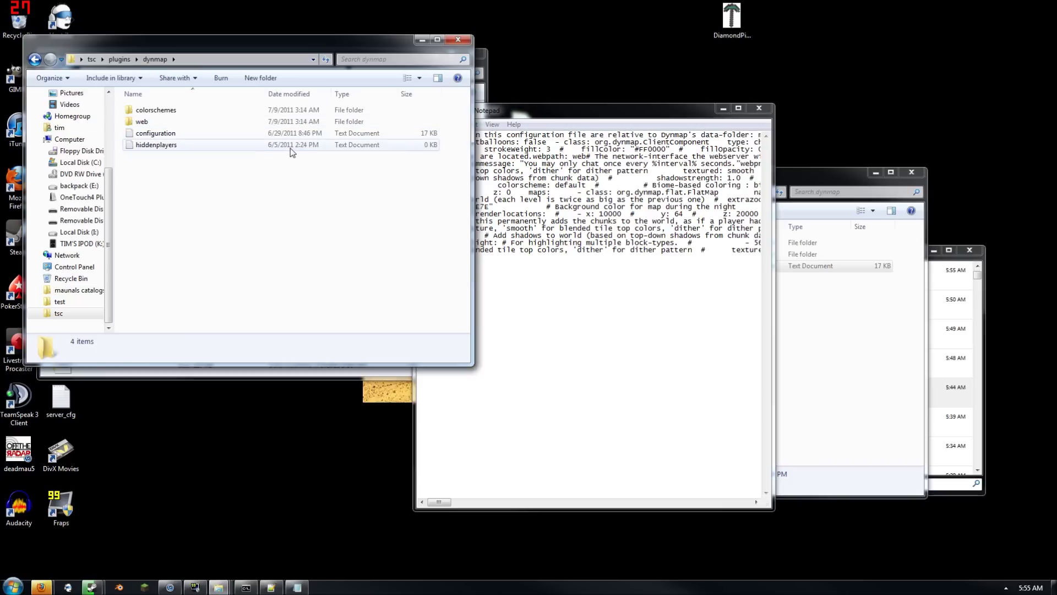
{"action": "double_click", "coordinate": [267, 134]}
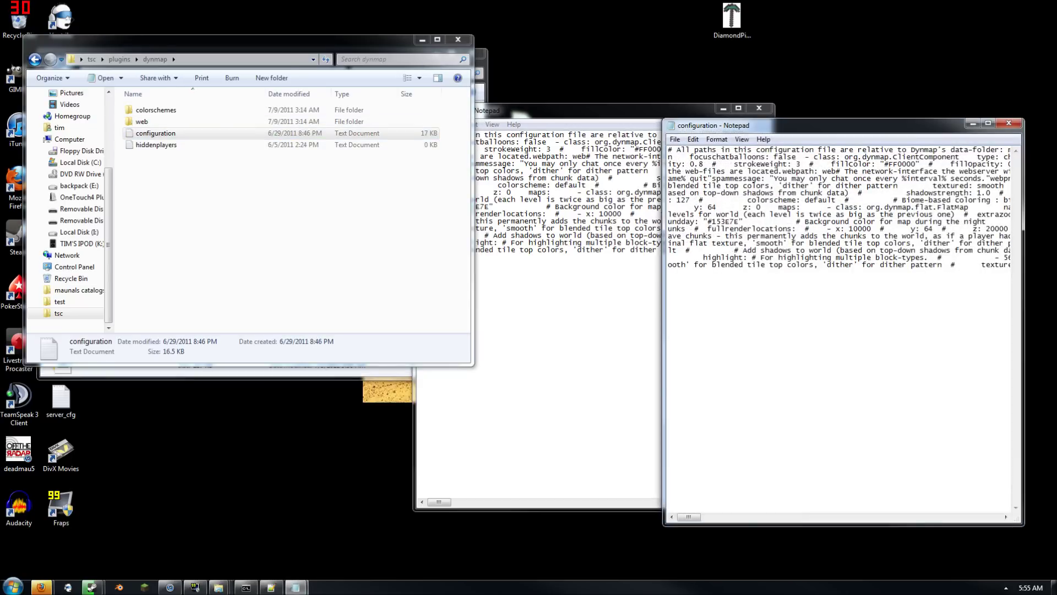
{"action": "key", "text": "ctrl+a"}
{"action": "key", "text": "ctrl+c"}
Paste the tsc settings over the test configuration, save it, and close both files
{"action": "left_click", "coordinate": [567, 352]}
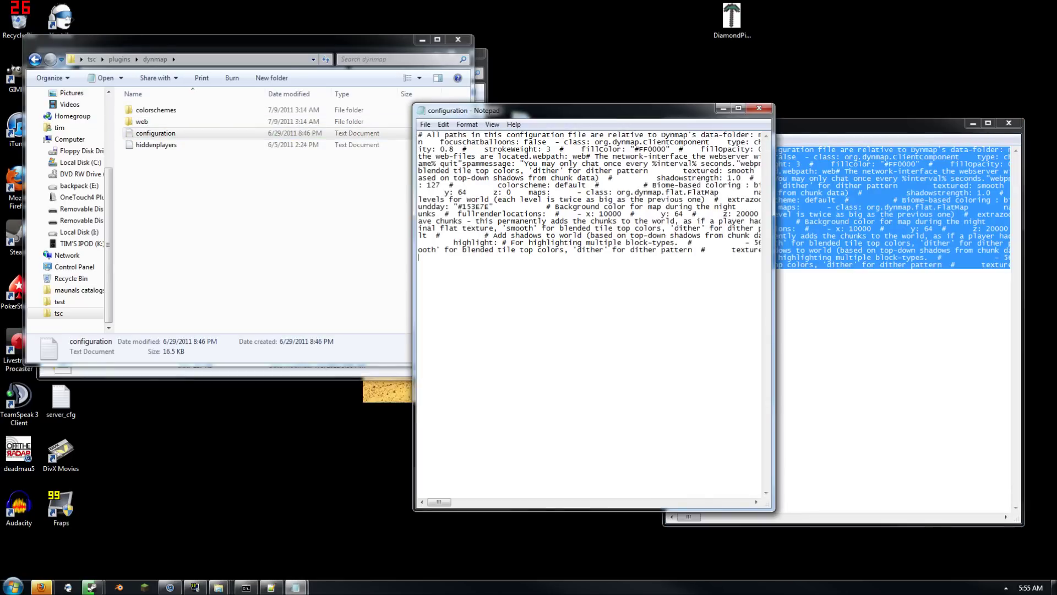
{"action": "key", "text": "ctrl+a"}
{"action": "key", "text": "ctrl+v"}
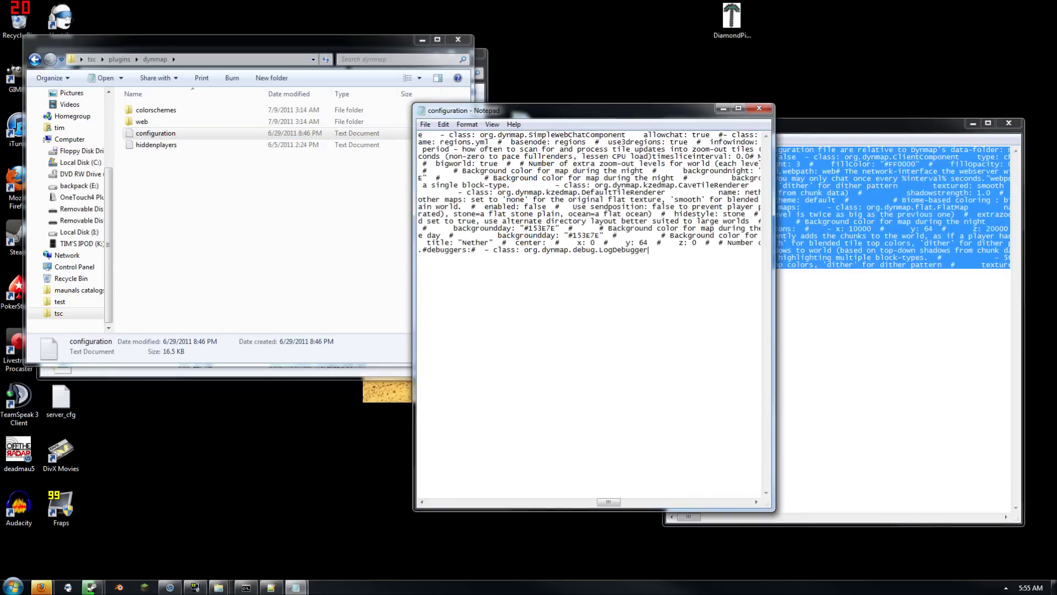
{"action": "left_click", "coordinate": [758, 109]}
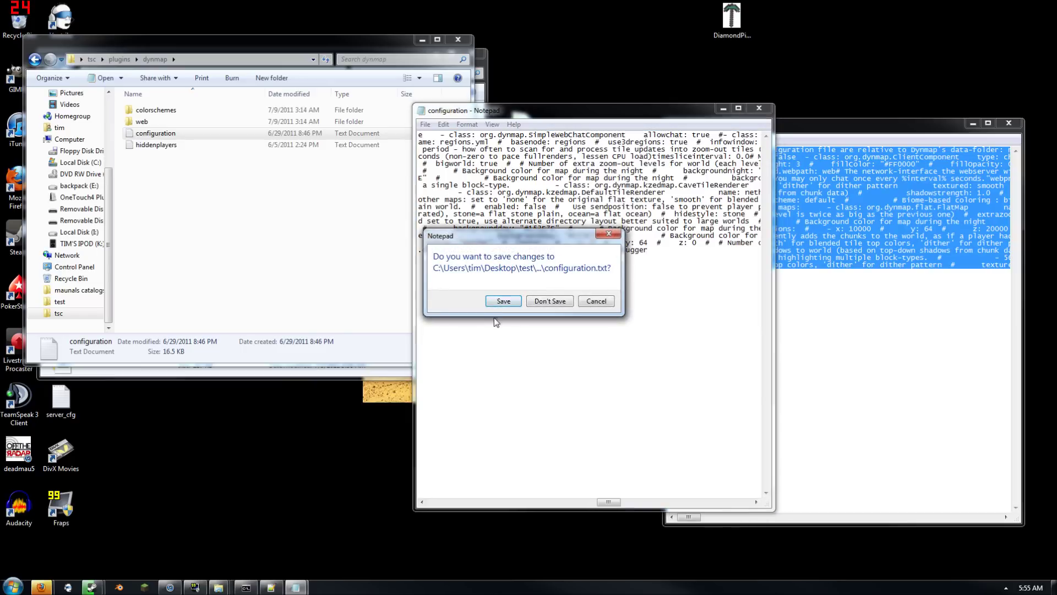
{"action": "left_click", "coordinate": [512, 306]}
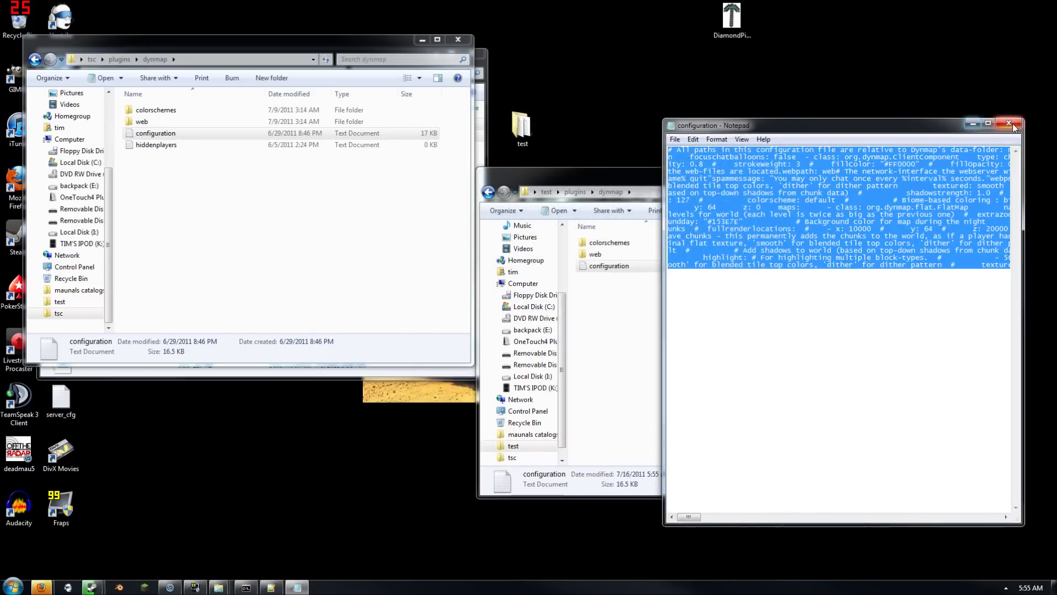
{"action": "left_click", "coordinate": [1009, 124]}
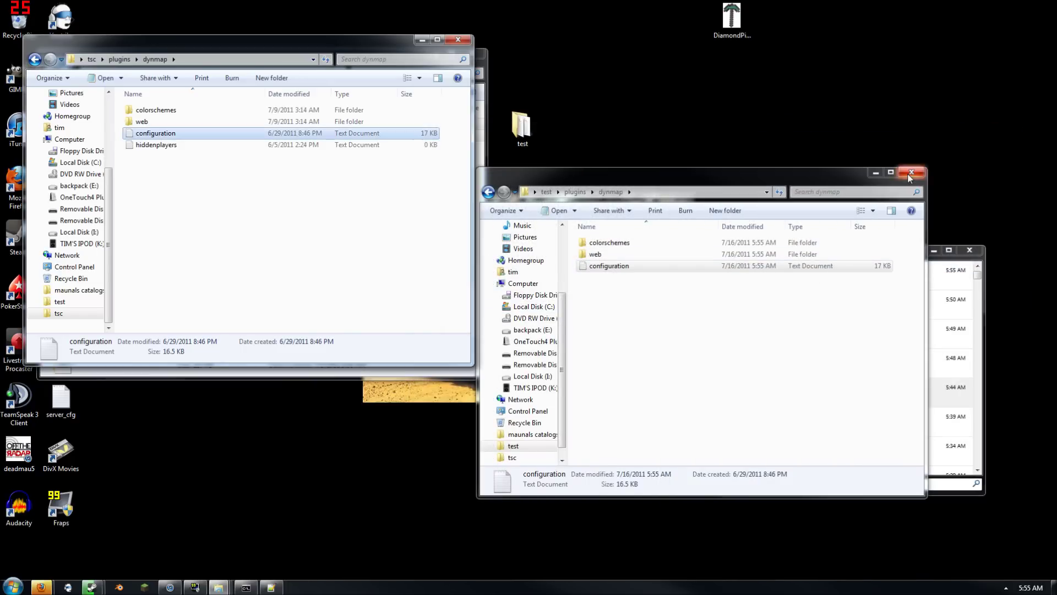
{"action": "left_click", "coordinate": [912, 172]}
Launch Minecraft, log in, and connect to the localhost server through Multiplayer
{"action": "left_click", "coordinate": [145, 587]}
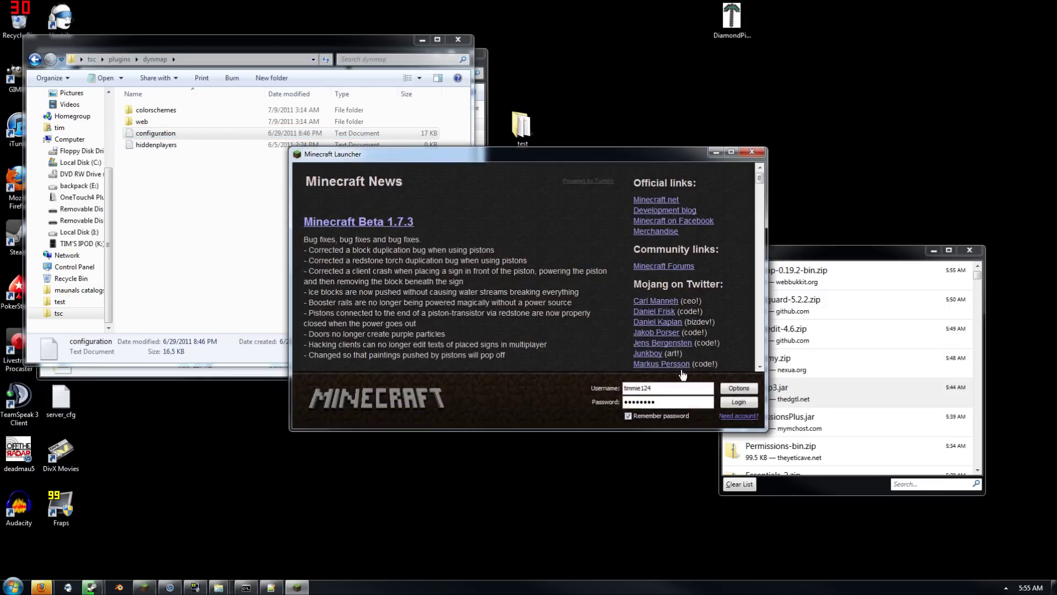
{"action": "left_click", "coordinate": [748, 405]}
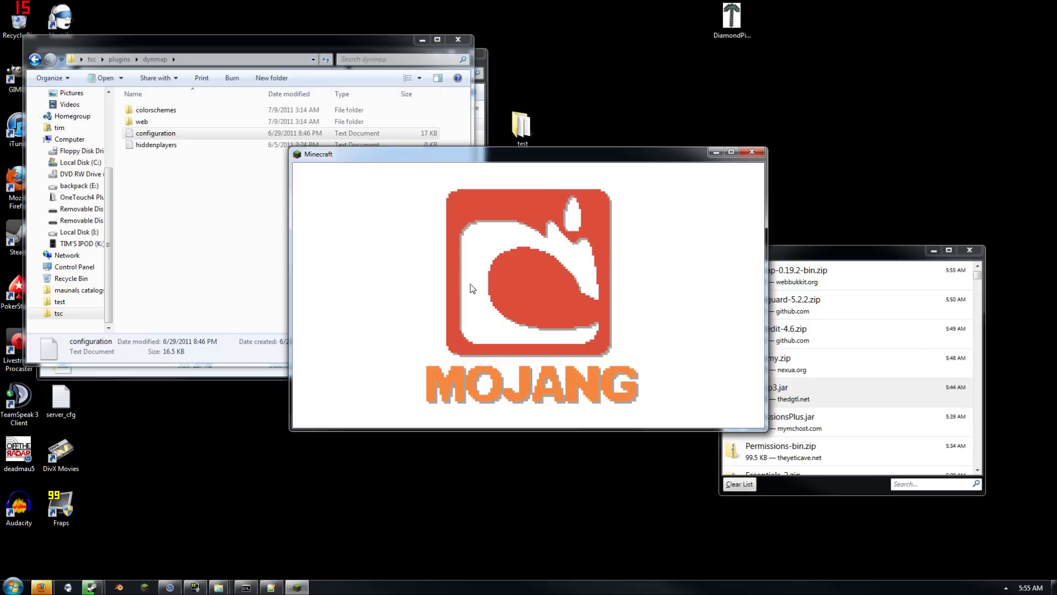
{"action": "left_click", "coordinate": [496, 308]}
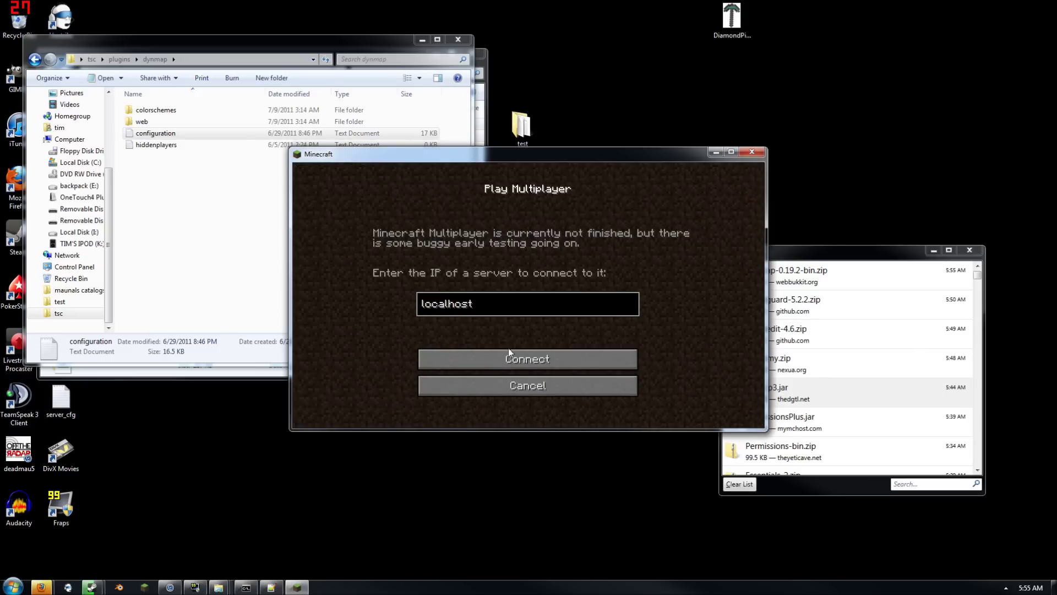
{"action": "left_click", "coordinate": [510, 355]}
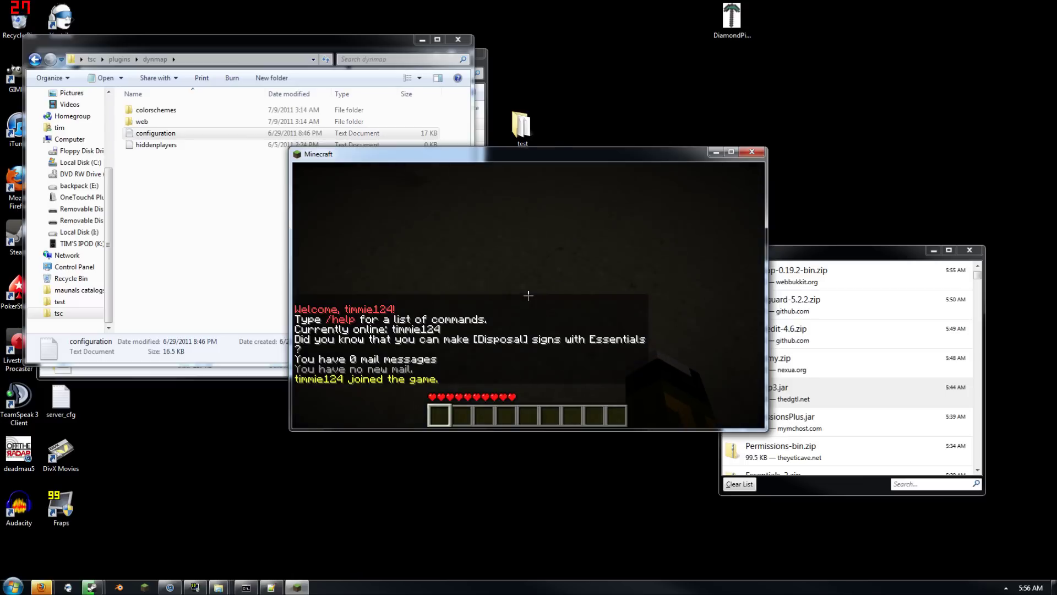
Make the Minecraft window full screen and return to the game
{"action": "key", "text": "Escape"}
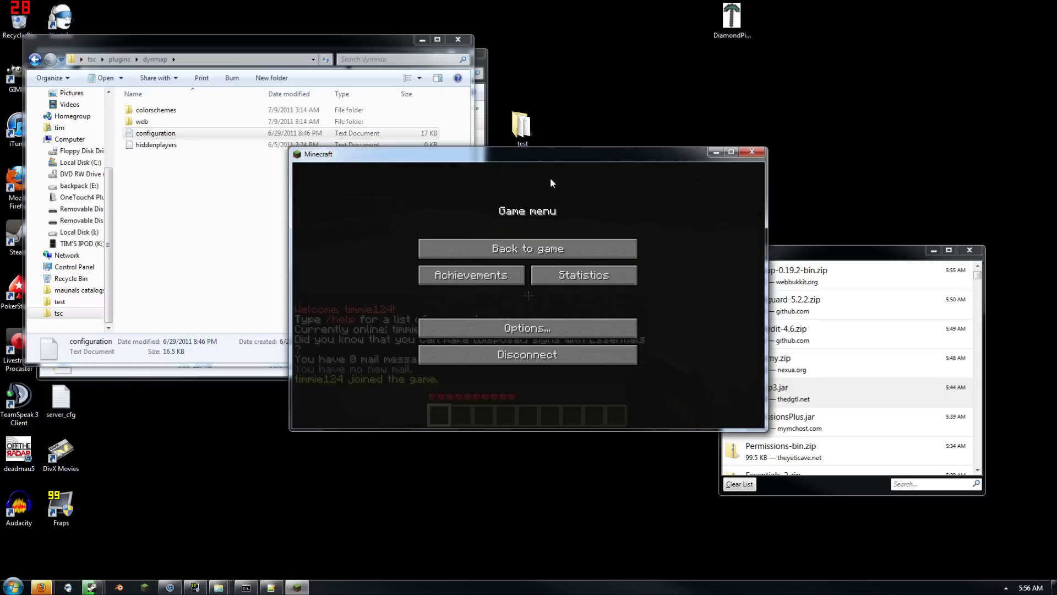
{"action": "left_click", "coordinate": [731, 152]}
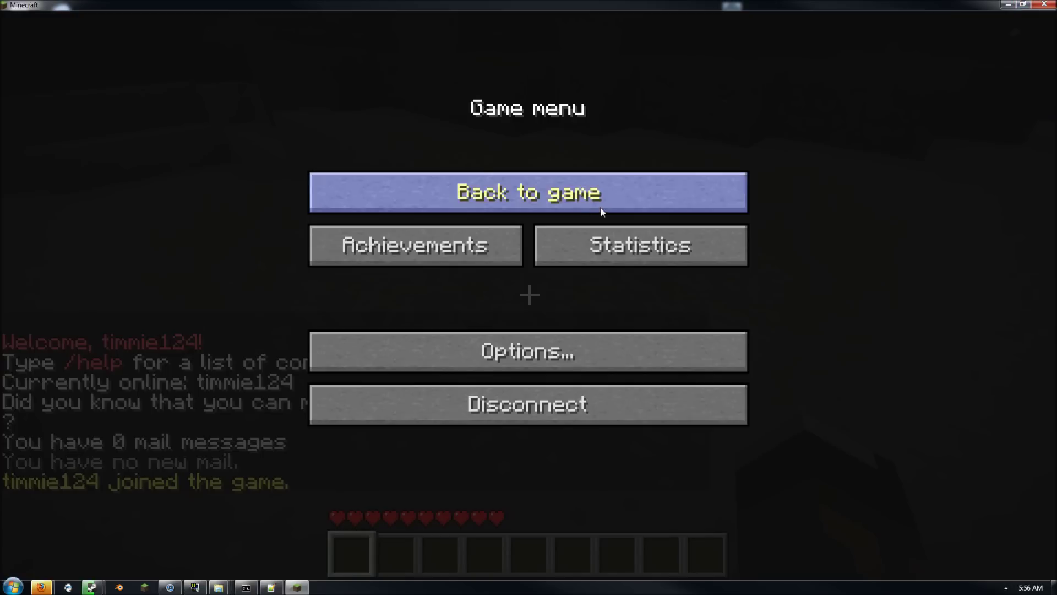
{"action": "left_click", "coordinate": [603, 201]}
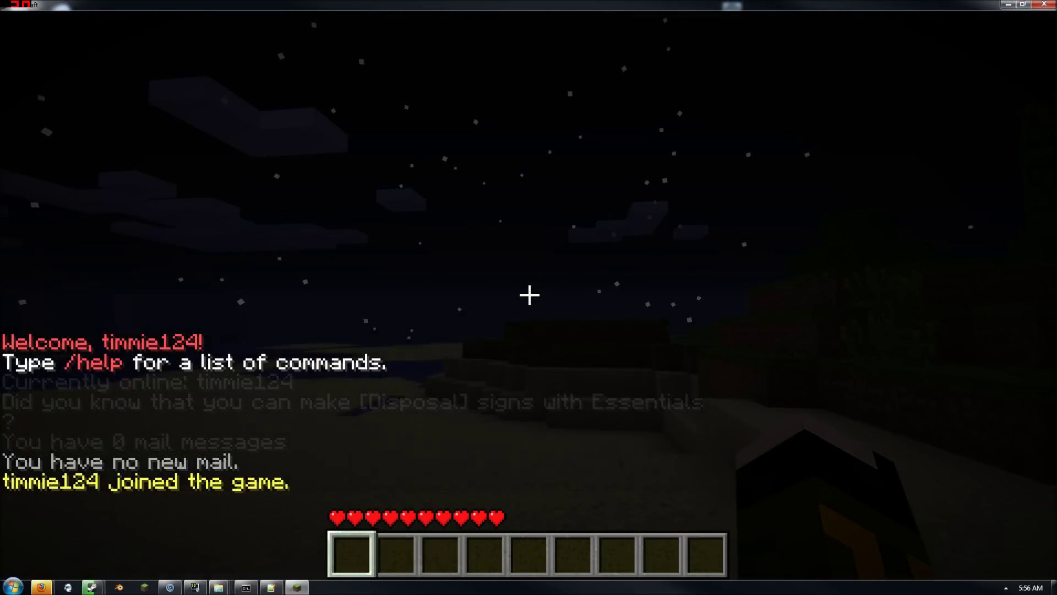
Send the /dynmap command in chat twice, then pause the game
{"action": "key", "text": "t"}
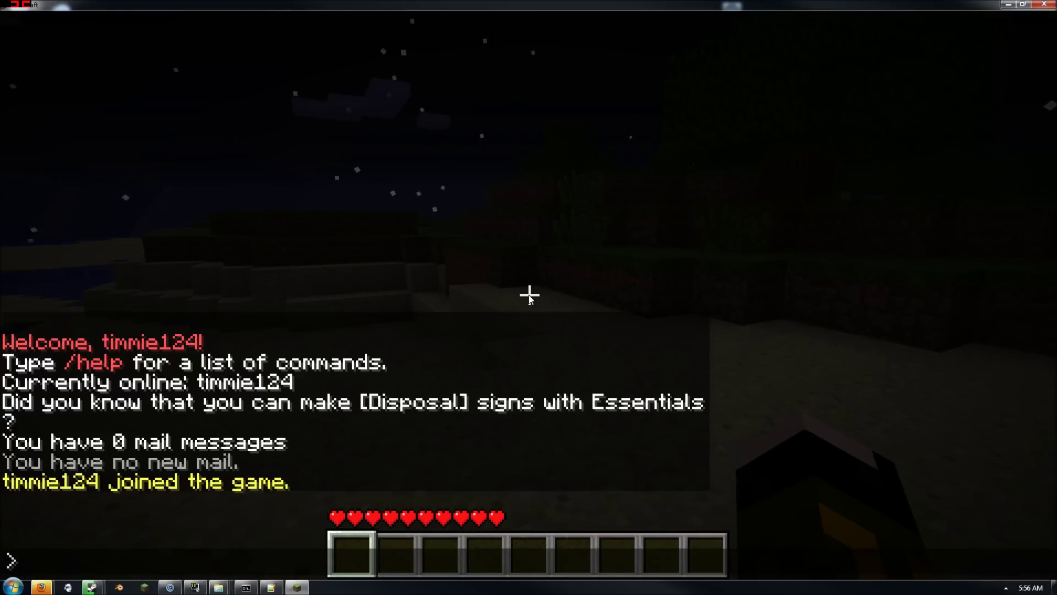
{"action": "type", "text": "t"}
{"action": "key", "text": "BackSpace"}
{"action": "type", "text": "/dynmap"}
{"action": "key", "text": "Return"}
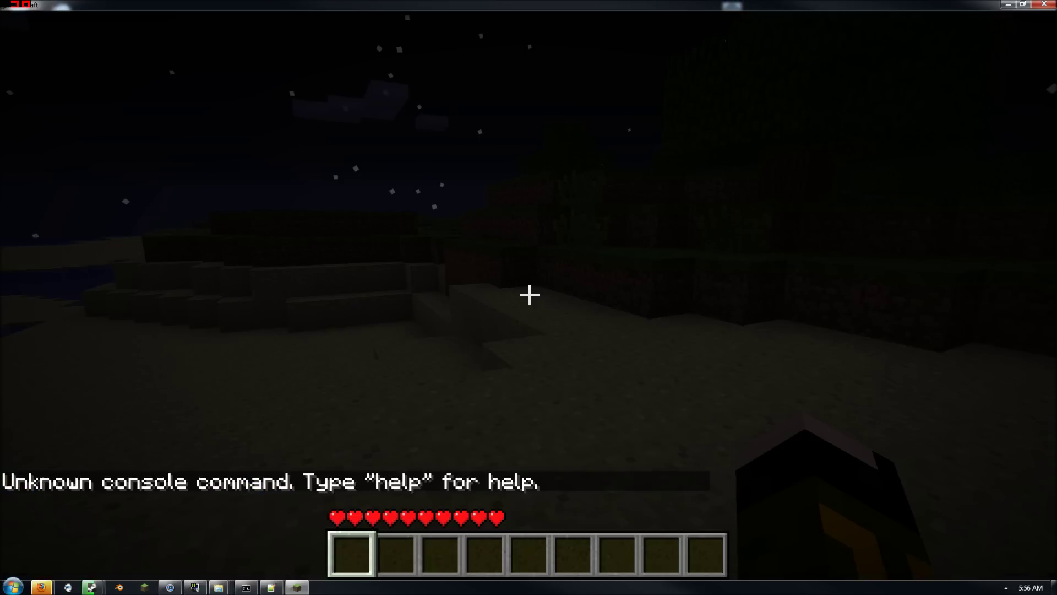
{"action": "key", "text": "slash"}
{"action": "type", "text": "dyan"}
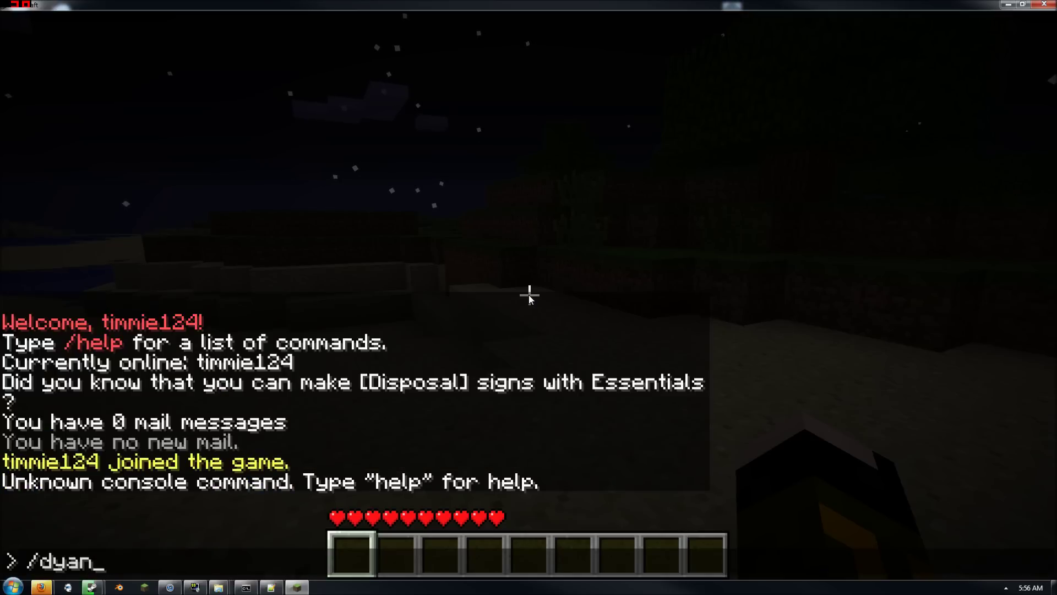
{"action": "key", "text": "BackSpace"}
{"action": "key", "text": "BackSpace"}
{"action": "type", "text": "nam"}
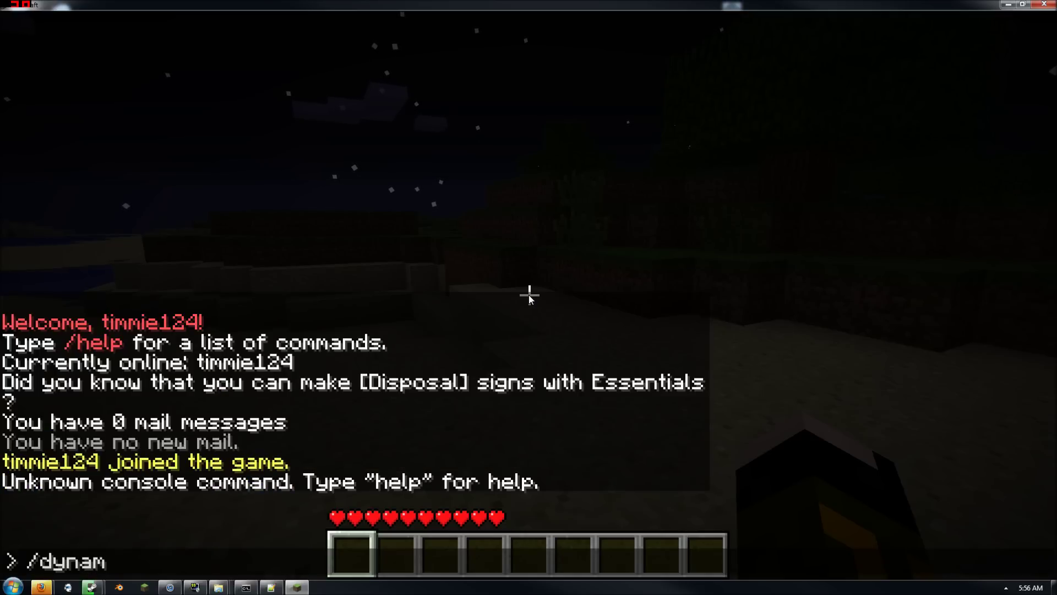
{"action": "type", "text": "ap"}
{"action": "key", "text": "Return"}
{"action": "key", "text": "Escape"}
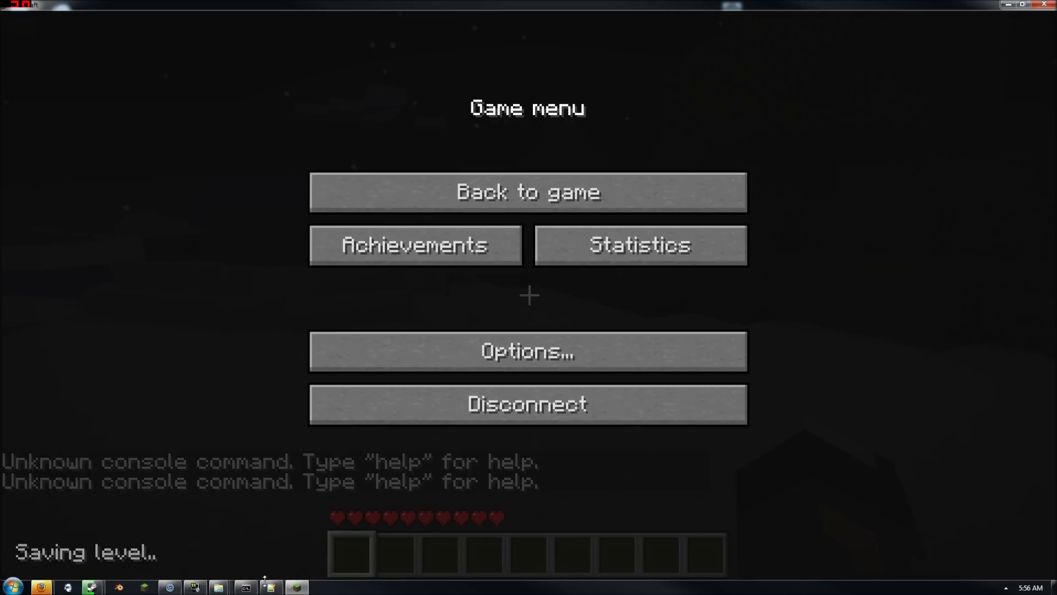
Run reload in the server console so the Dynmap plugin loads
{"action": "left_click", "coordinate": [246, 588]}
{"action": "left_click", "coordinate": [242, 308]}
{"action": "left_click", "coordinate": [246, 588]}
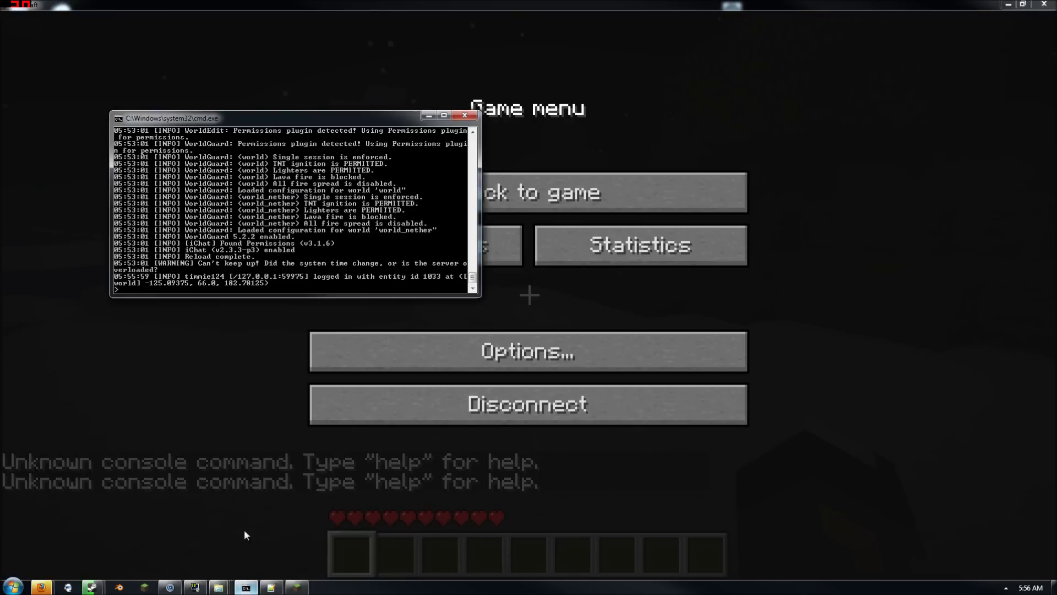
{"action": "type", "text": "reload"}
{"action": "key", "text": "Return"}
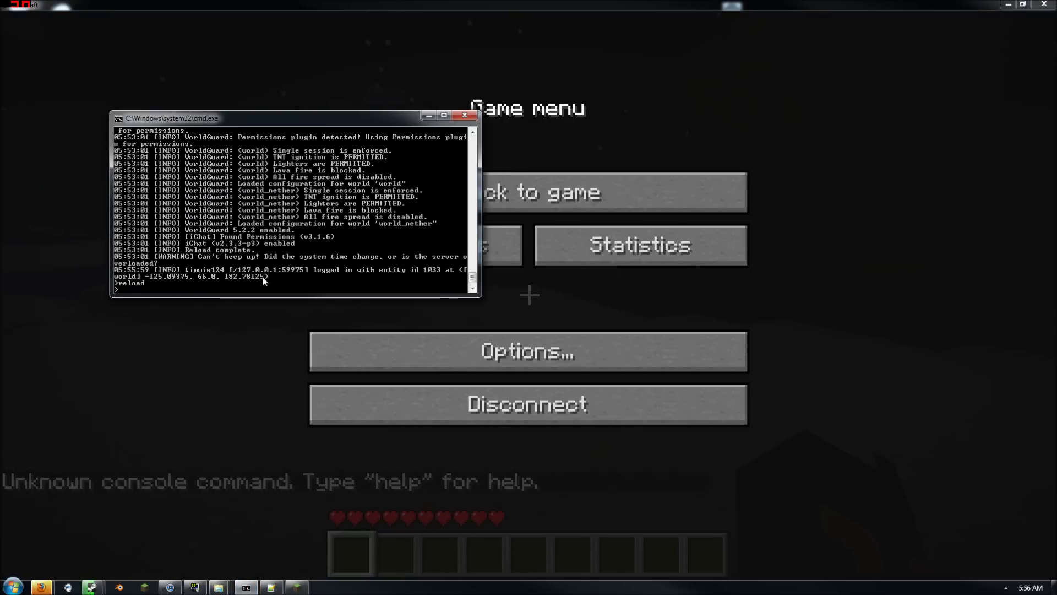
{"action": "left_click", "coordinate": [100, 510]}
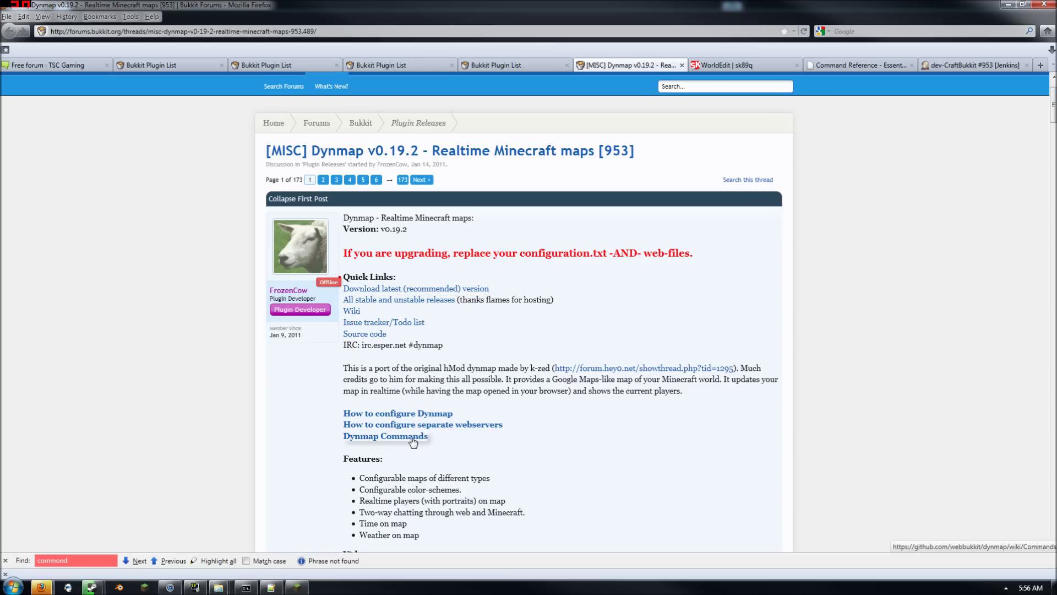
Open the GitHub Dynmap Commands wiki page, then resume Minecraft with the chat prompt open
{"action": "left_click", "coordinate": [418, 436]}
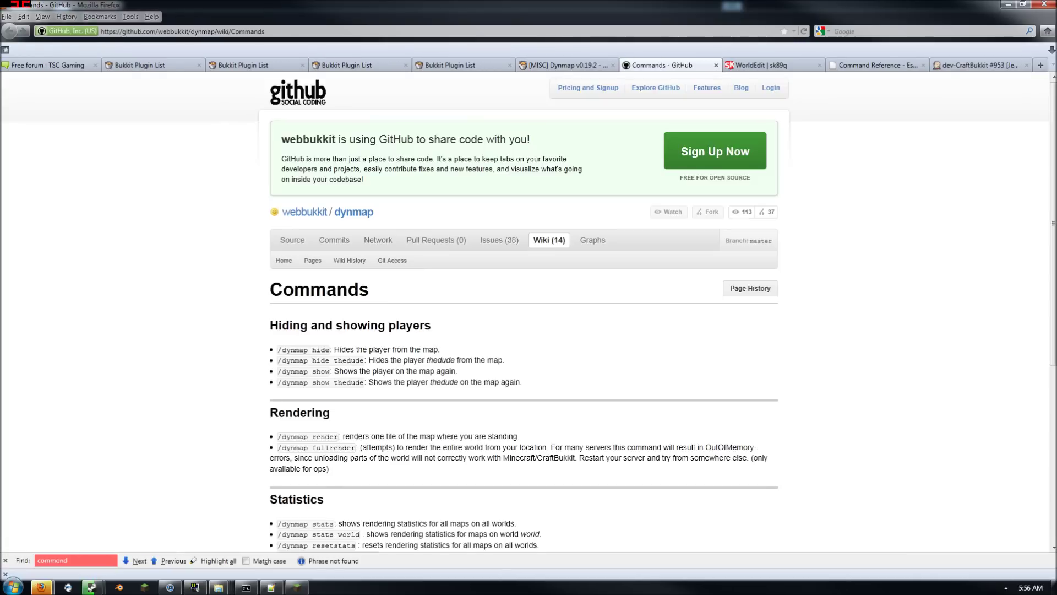
{"action": "left_click", "coordinate": [297, 586]}
{"action": "left_click", "coordinate": [496, 193]}
{"action": "key", "text": "t"}
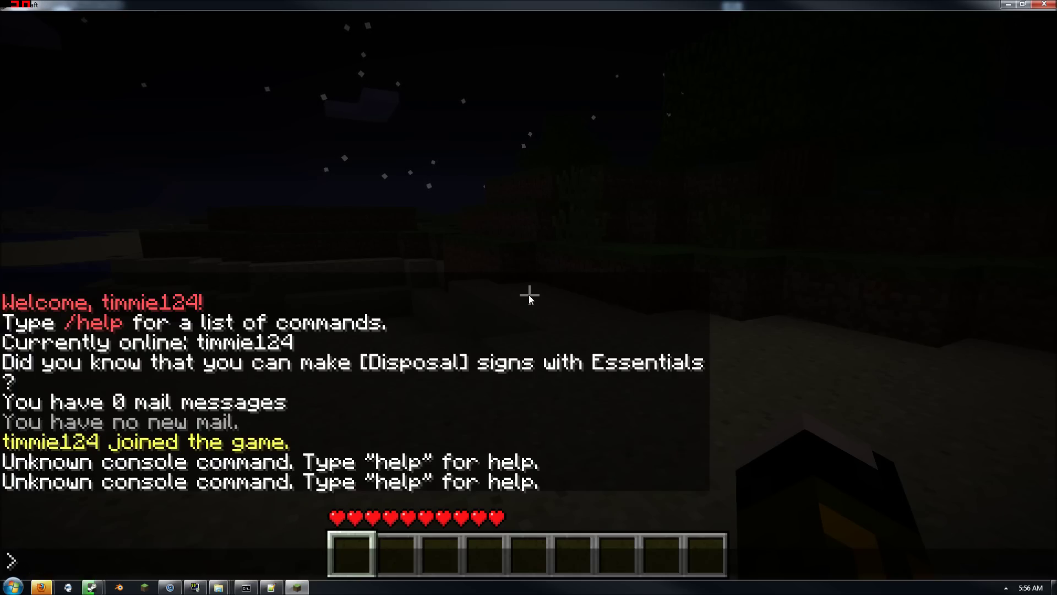
Run /dynmap fullrender so the 'world' FlatMap renders all 16 tiles, then pause the game
{"action": "type", "text": "/d"}
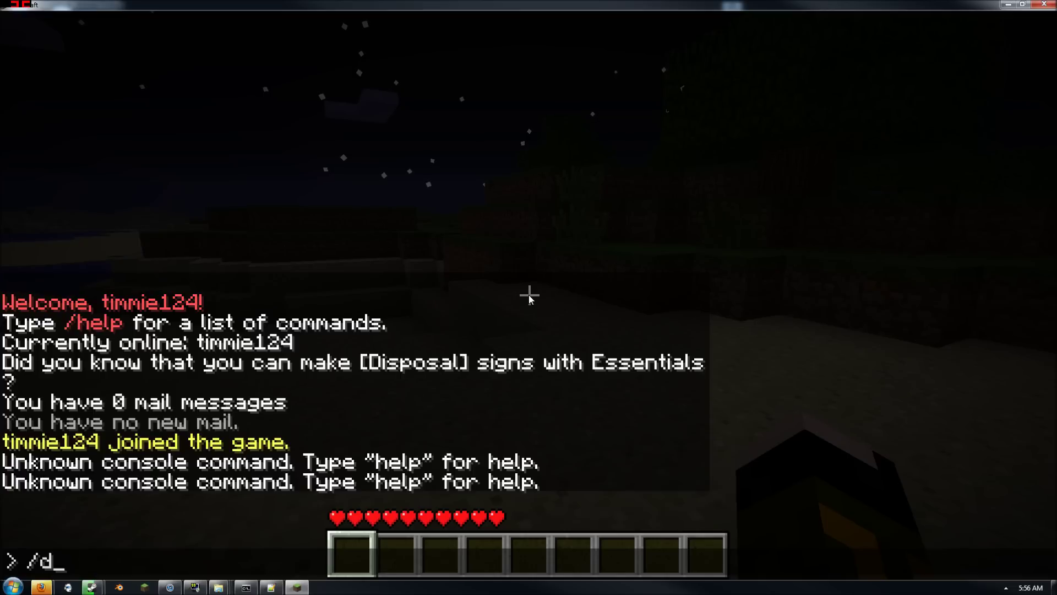
{"action": "type", "text": "ynmap fullre"}
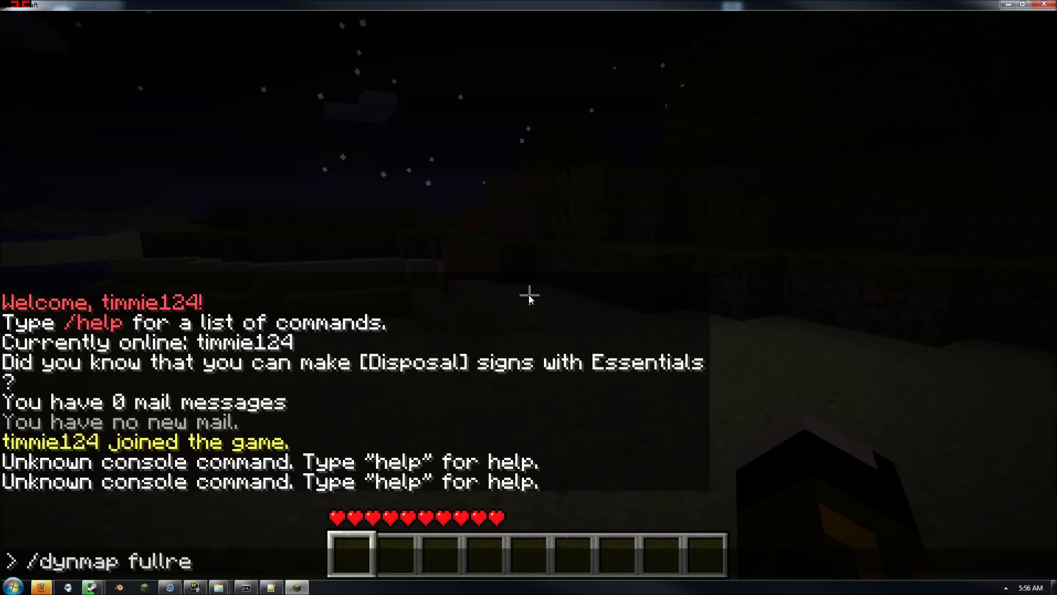
{"action": "type", "text": "nder"}
{"action": "key", "text": "Return"}
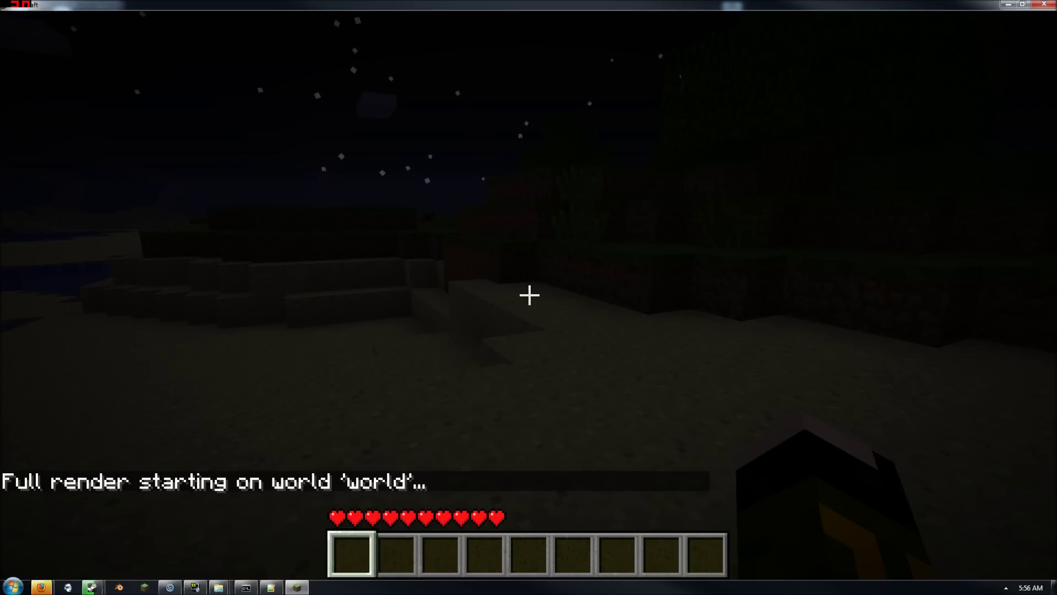
{"action": "key", "text": "Escape"}
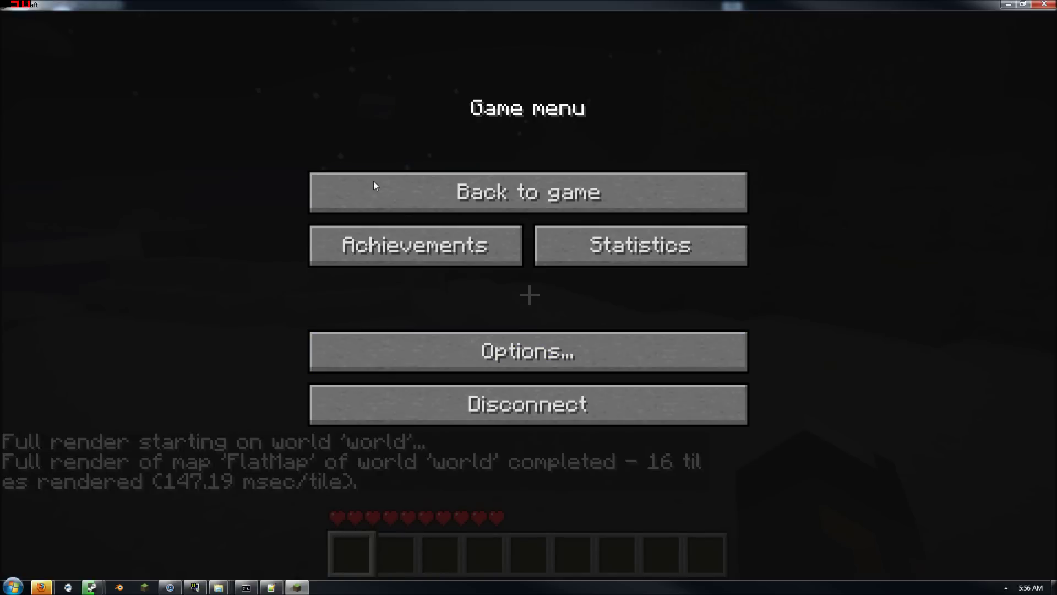
{"action": "left_click", "coordinate": [344, 181]}
{"action": "key", "text": "Escape"}
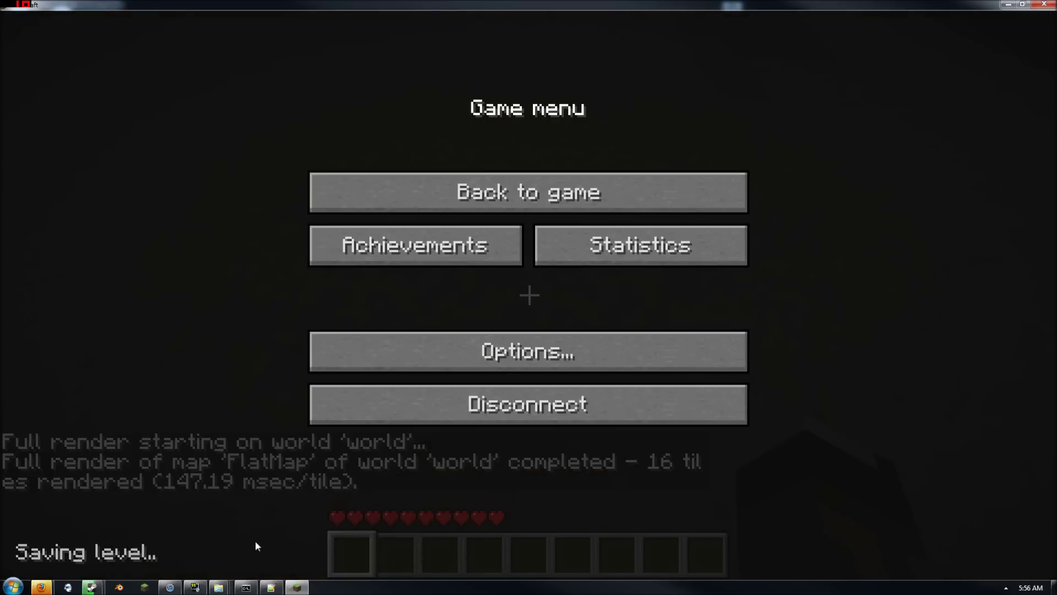
{"action": "mouse_move", "coordinate": [42, 587]}
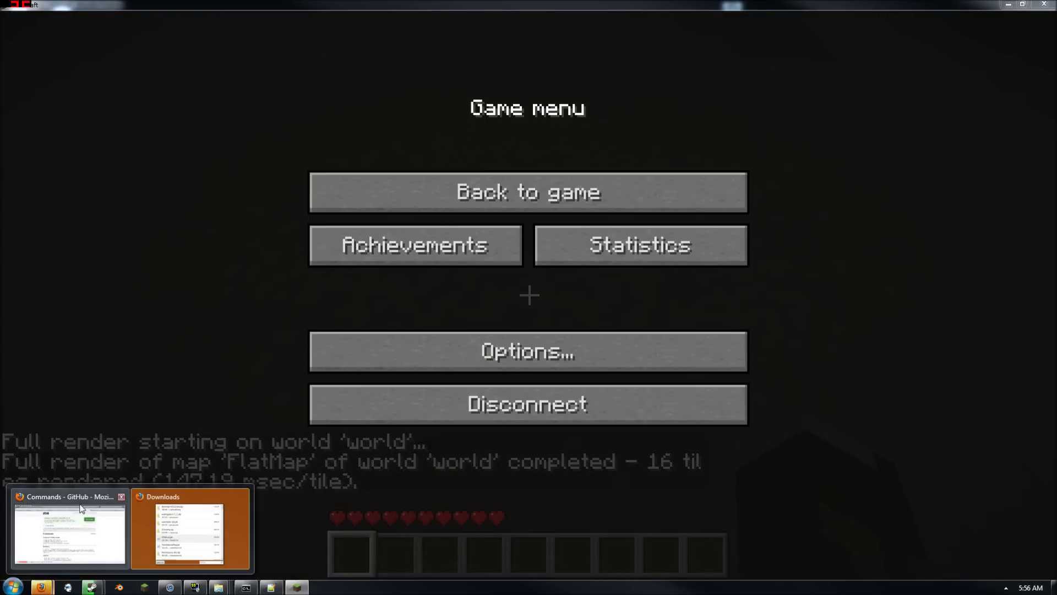
{"action": "left_click", "coordinate": [81, 507]}
Load the Dynmap live map at localhost:8123 in Firefox
{"action": "key", "text": "ctrl+l"}
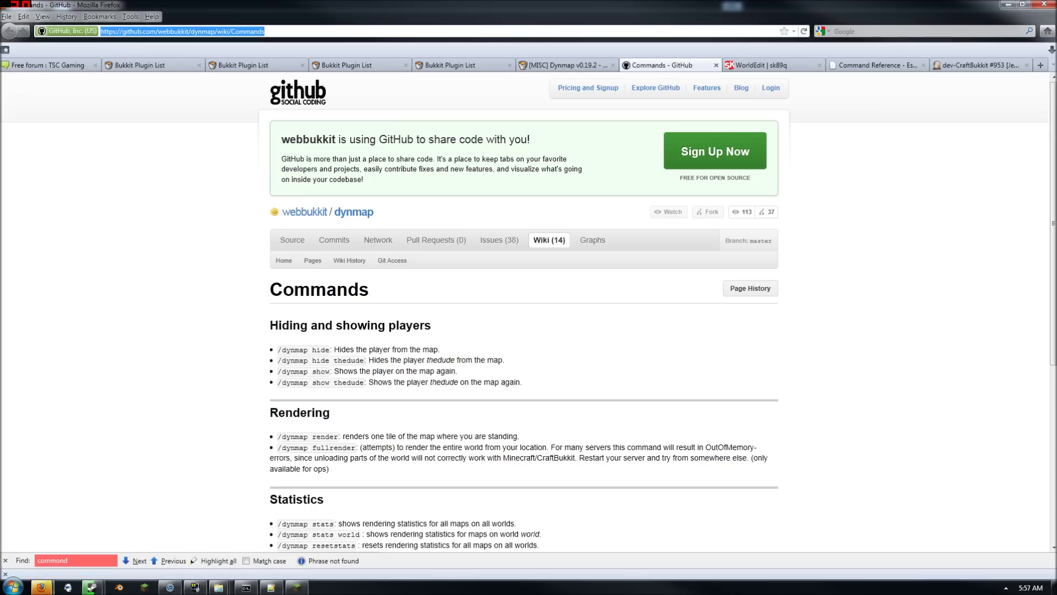
{"action": "type", "text": "localhost"}
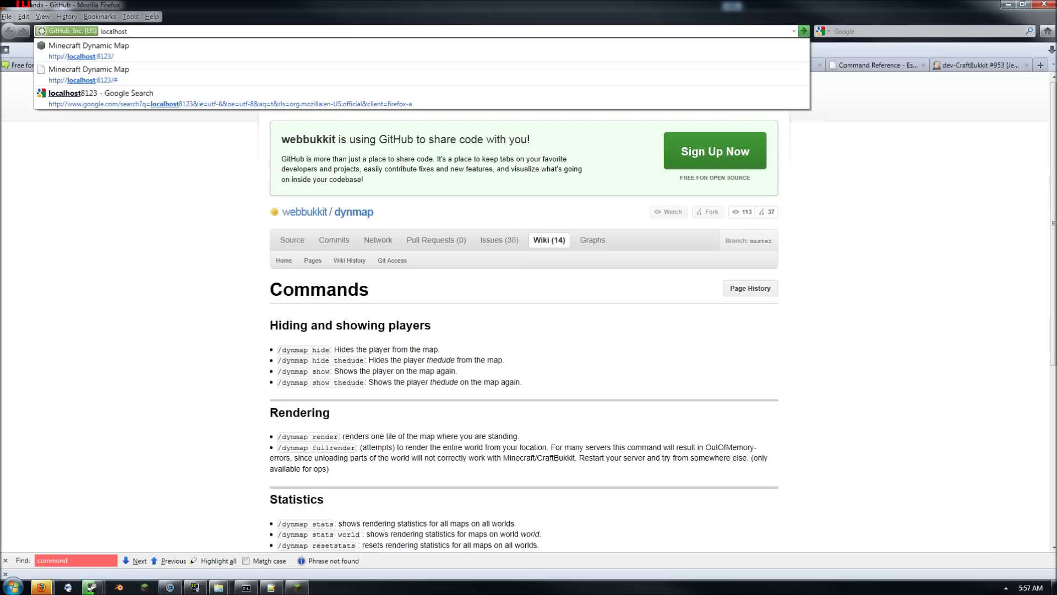
{"action": "type", "text": ":"}
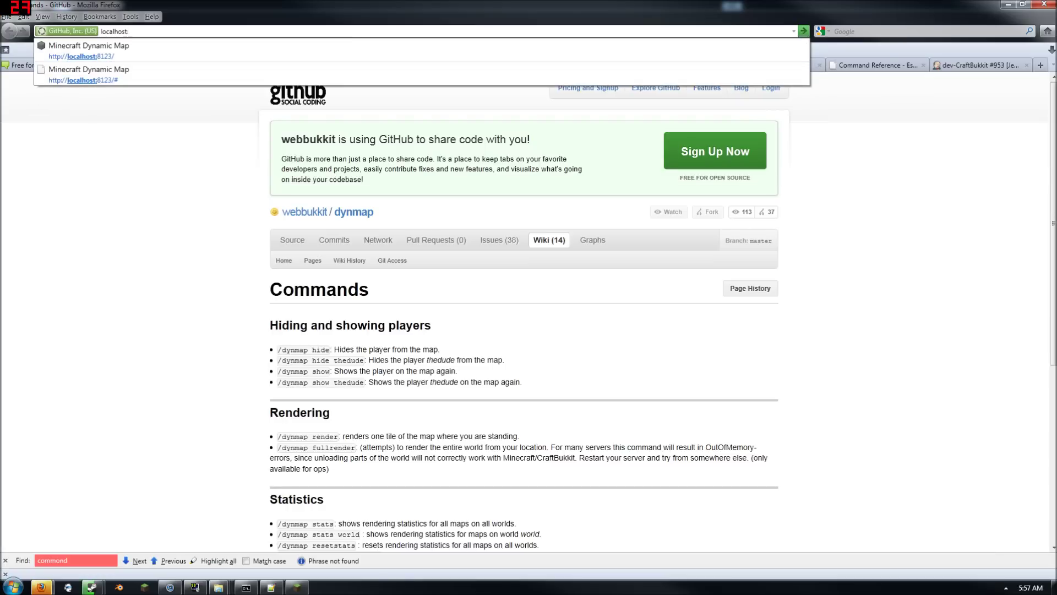
{"action": "type", "text": "8123/"}
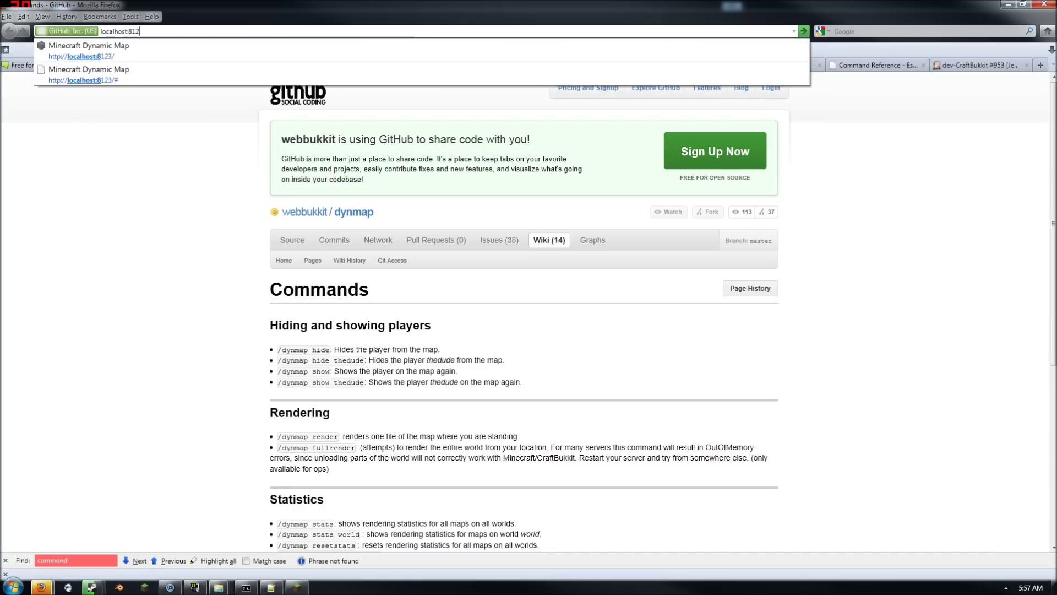
{"action": "key", "text": "Return"}
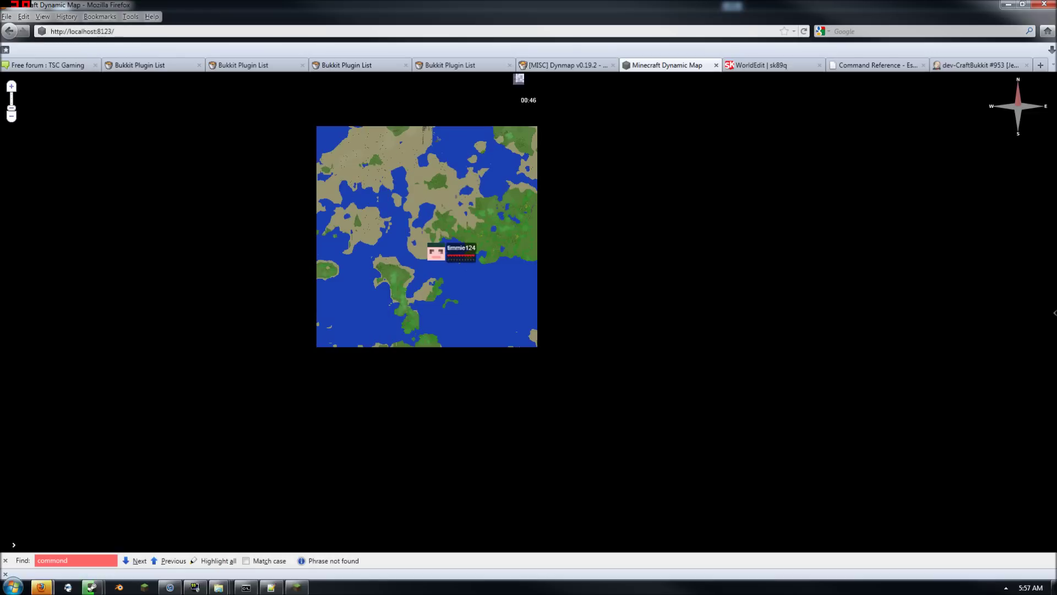
Zoom in and pan the Dynmap map around the player marker
{"action": "key", "text": "ctrl+l"}
{"action": "type", "text": "dy"}
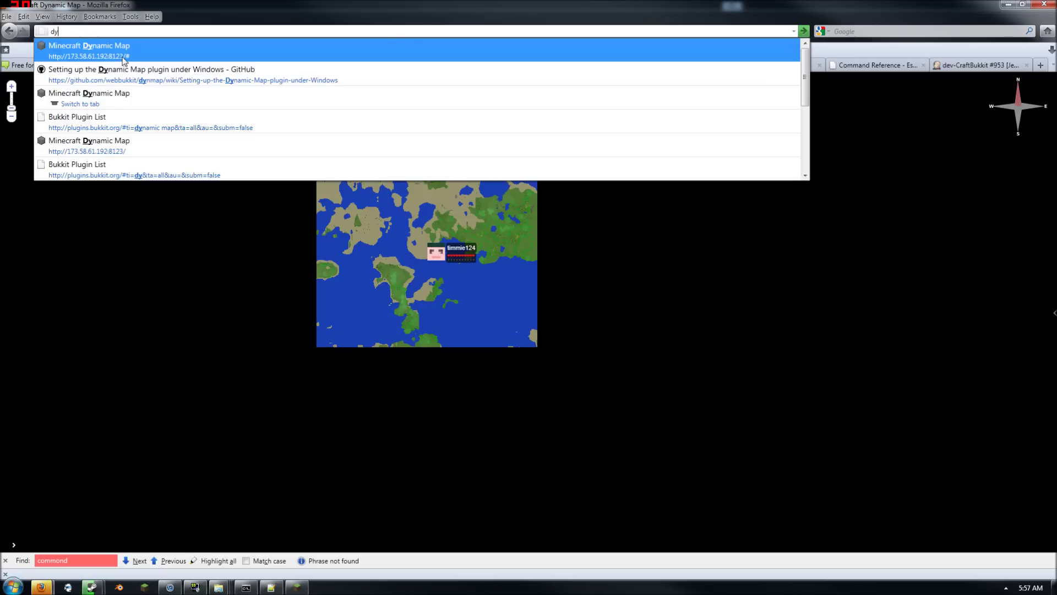
{"action": "left_click", "coordinate": [151, 226]}
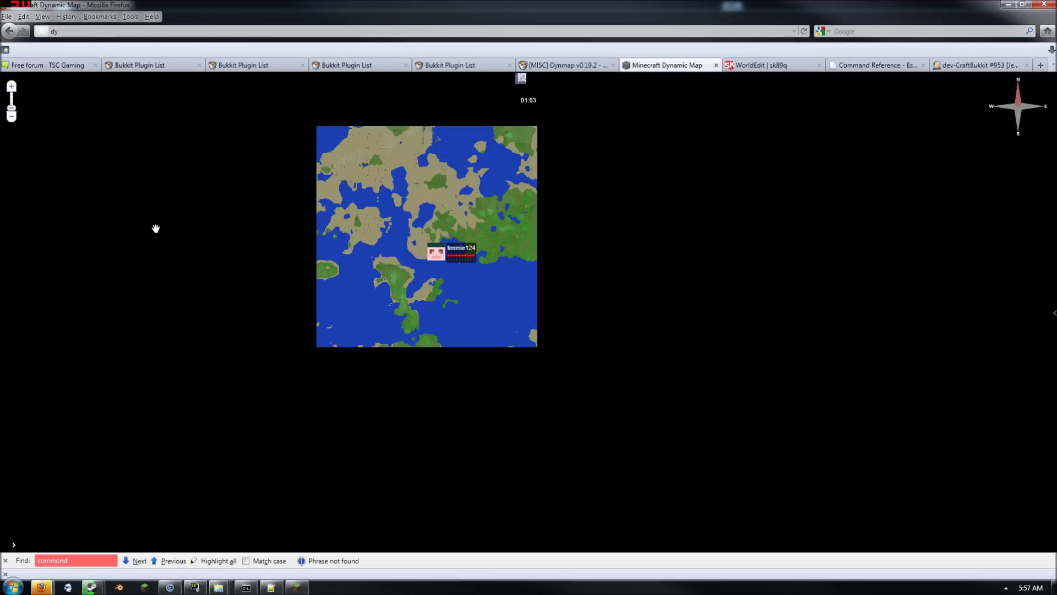
{"action": "mouse_move", "coordinate": [521, 292]}
{"action": "left_mouse_down"}
{"action": "mouse_move", "coordinate": [511, 271]}
{"action": "mouse_move", "coordinate": [558, 331]}
{"action": "mouse_move", "coordinate": [550, 365]}
{"action": "left_mouse_up"}
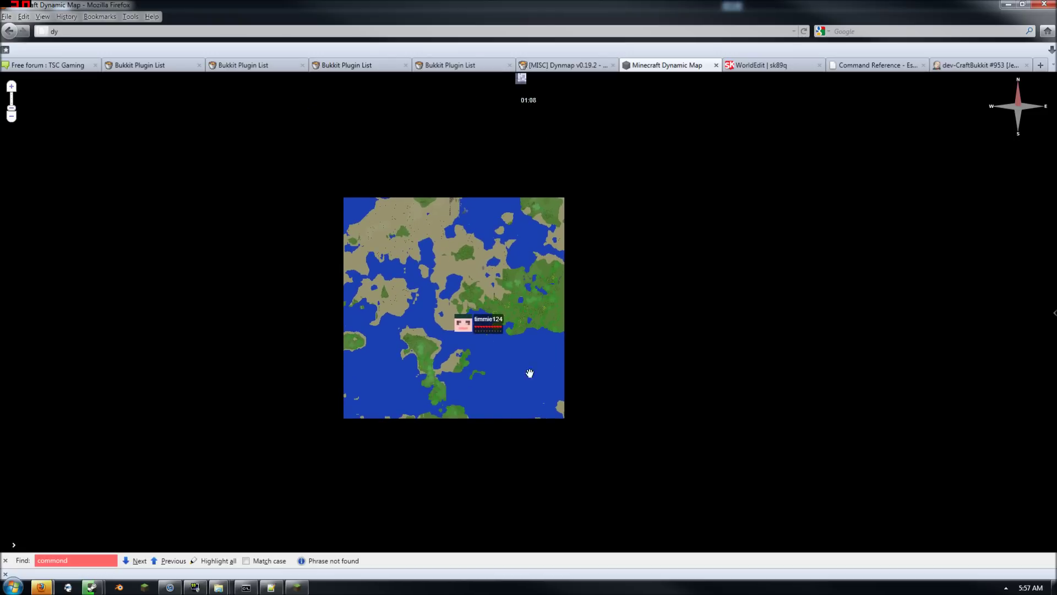
{"action": "scroll", "coordinate": [505, 370], "scroll_direction": "up", "scroll_amount": 1}
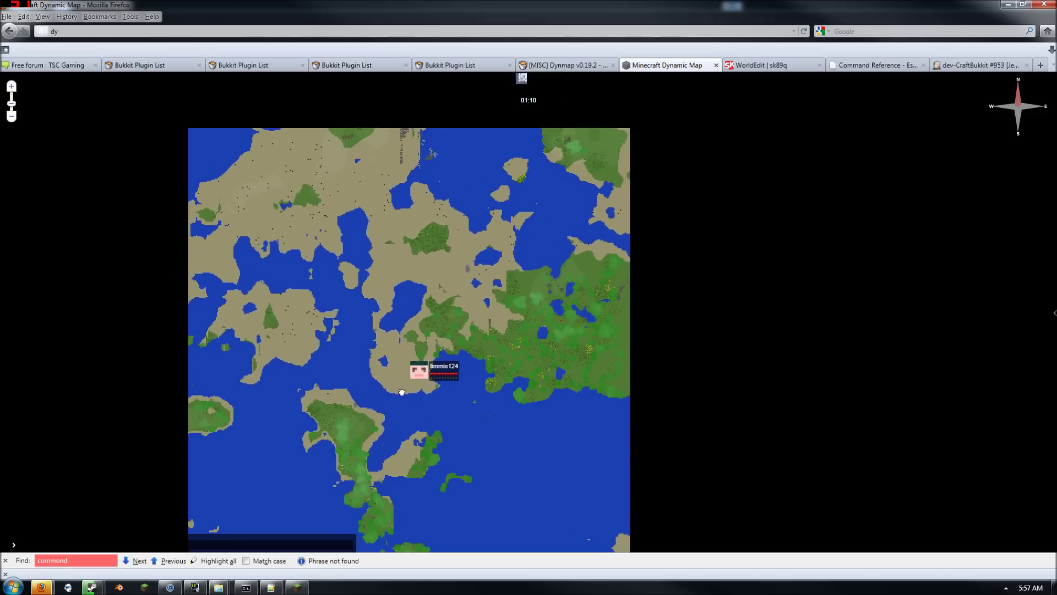
{"action": "left_click_drag", "start_coordinate": [334, 378], "coordinate": [334, 343]}
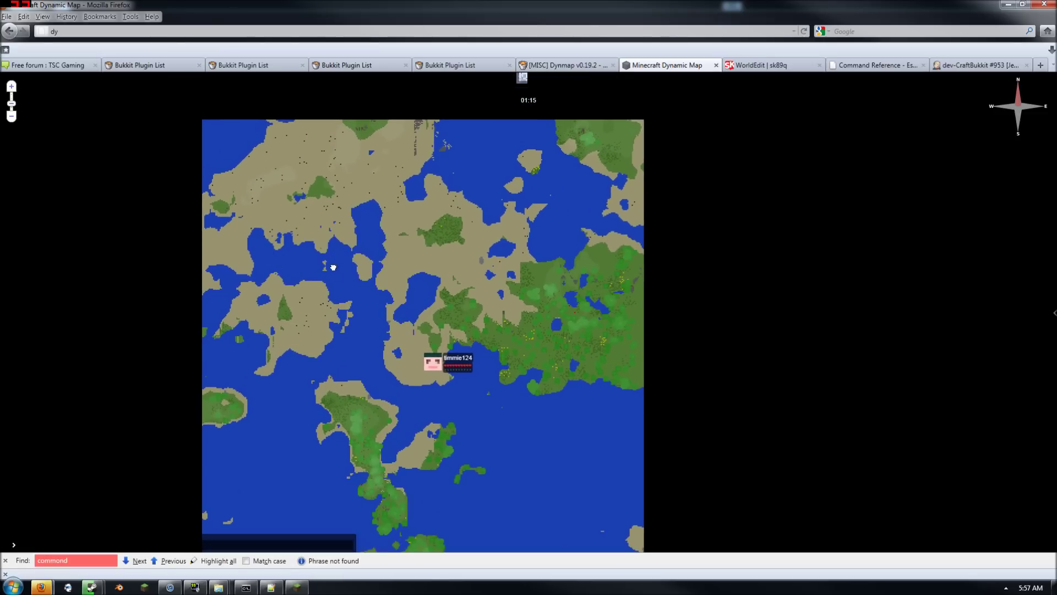
{"action": "mouse_move", "coordinate": [333, 267]}
{"action": "left_mouse_down"}
{"action": "mouse_move", "coordinate": [332, 229]}
{"action": "mouse_move", "coordinate": [354, 257]}
{"action": "left_mouse_up"}
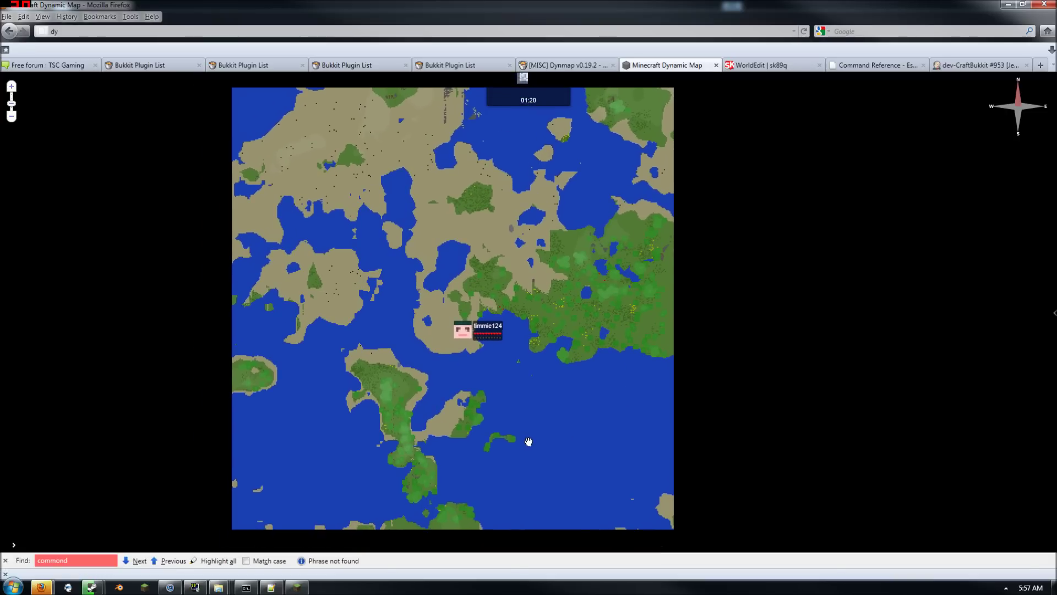
View the world_nether map, return to the world flat map, then minimize Firefox
{"action": "mouse_move", "coordinate": [1053, 341]}
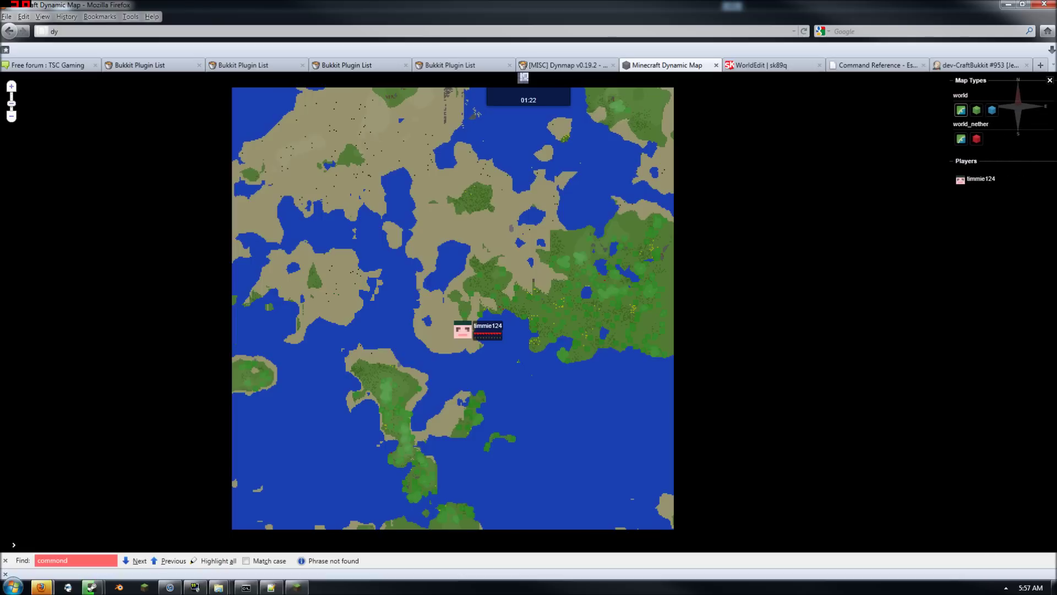
{"action": "left_click", "coordinate": [967, 140]}
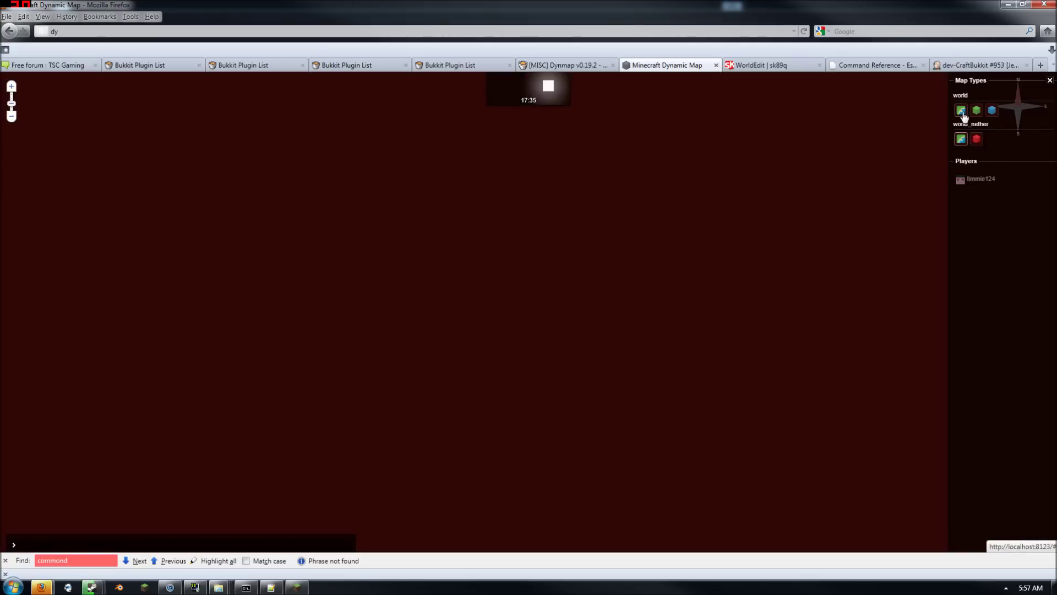
{"action": "left_click", "coordinate": [961, 112]}
{"action": "left_click_drag", "start_coordinate": [467, 231], "coordinate": [518, 360]}
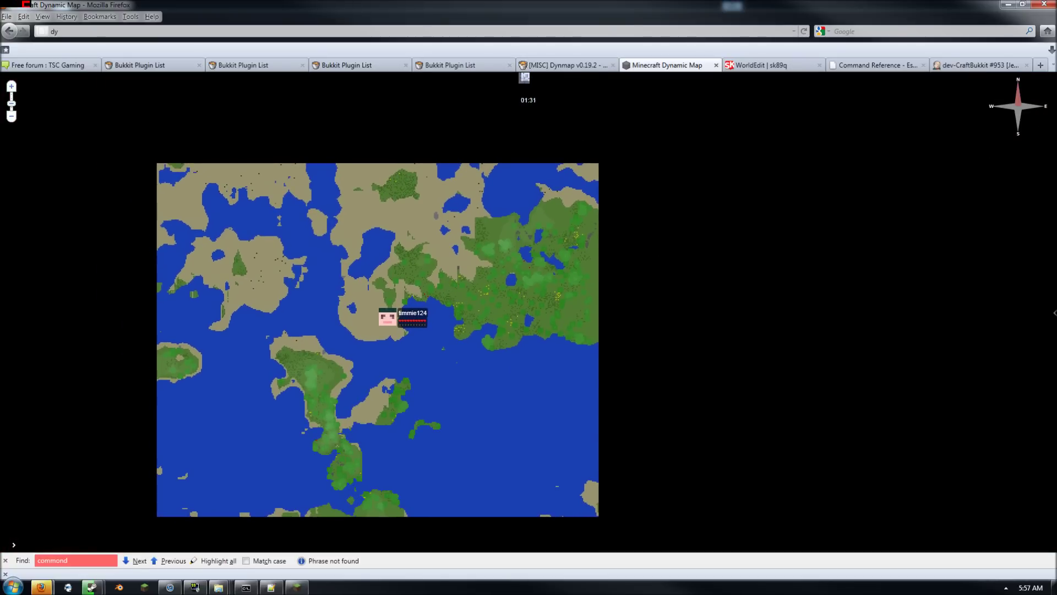
{"action": "mouse_move", "coordinate": [1056, 202]}
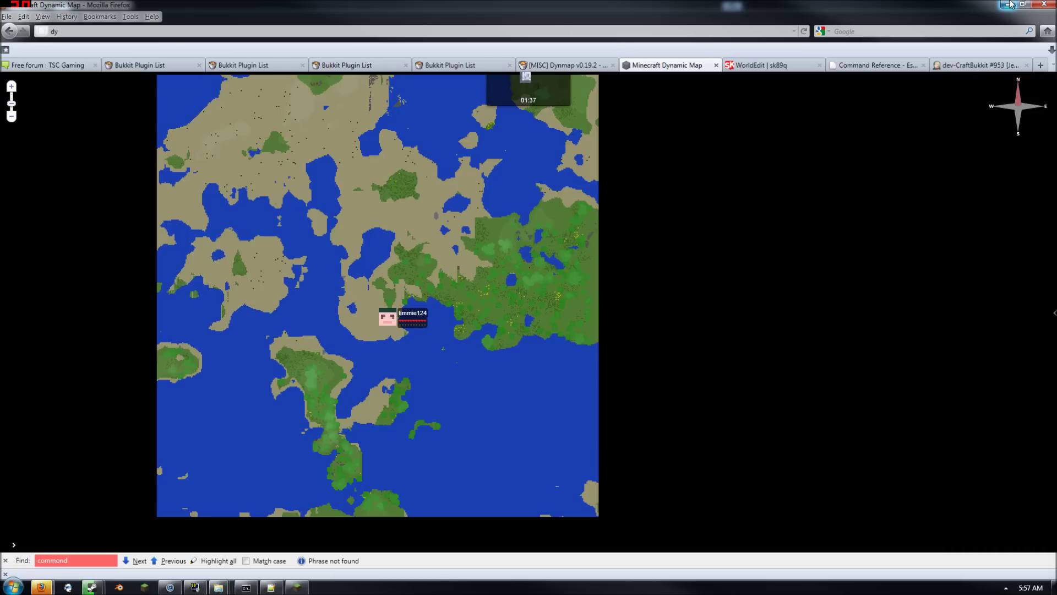
{"action": "left_click", "coordinate": [1009, 4]}
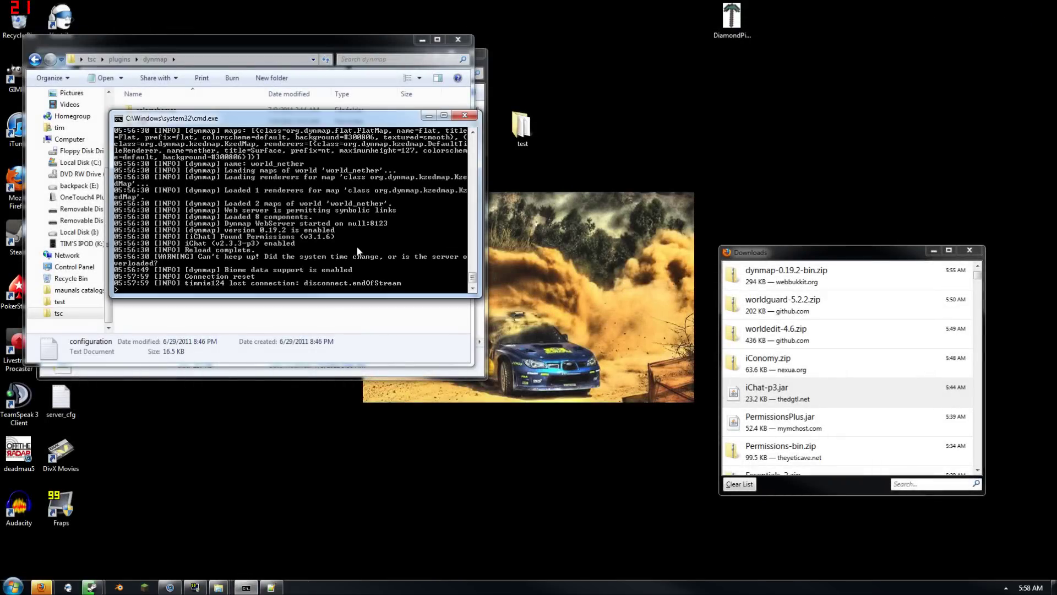
Shut down the server with the stop command and dismiss its finished console window
{"action": "type", "text": "stop"}
{"action": "key", "text": "Return"}
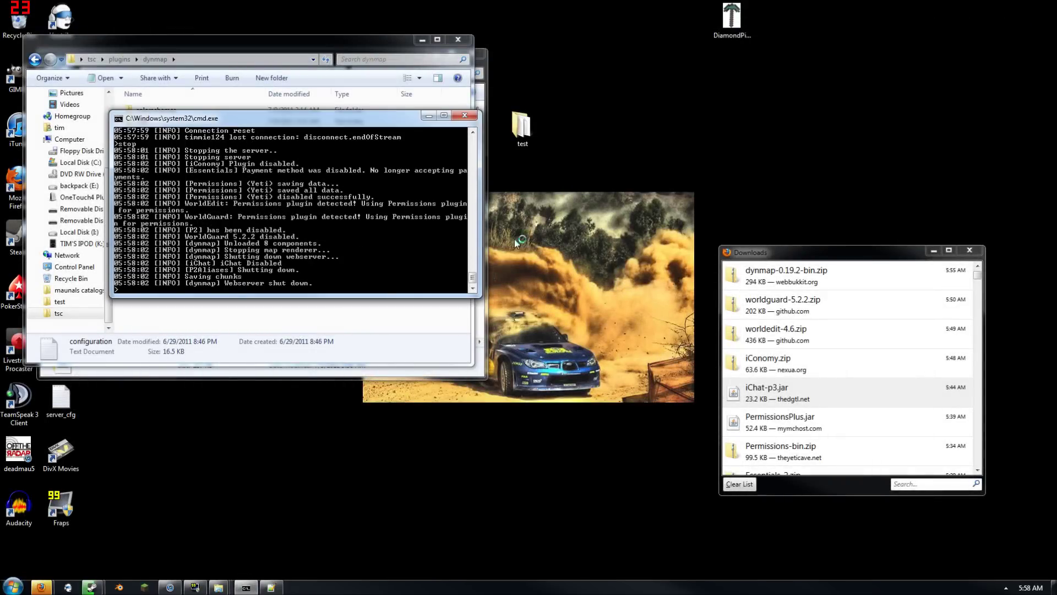
{"action": "left_click_drag", "start_coordinate": [387, 37], "coordinate": [764, 70]}
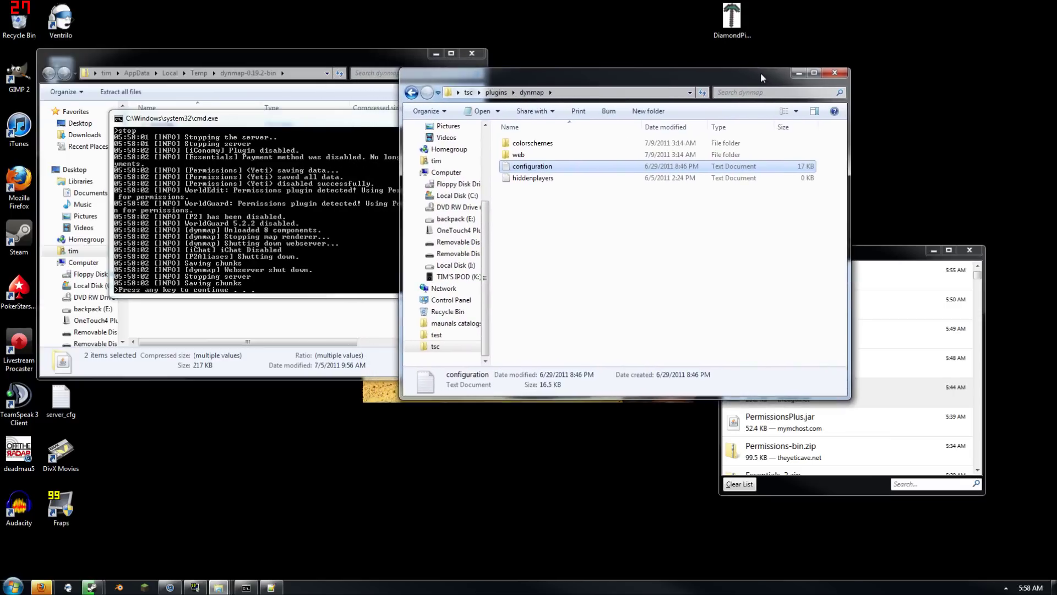
{"action": "left_click", "coordinate": [10, 584]}
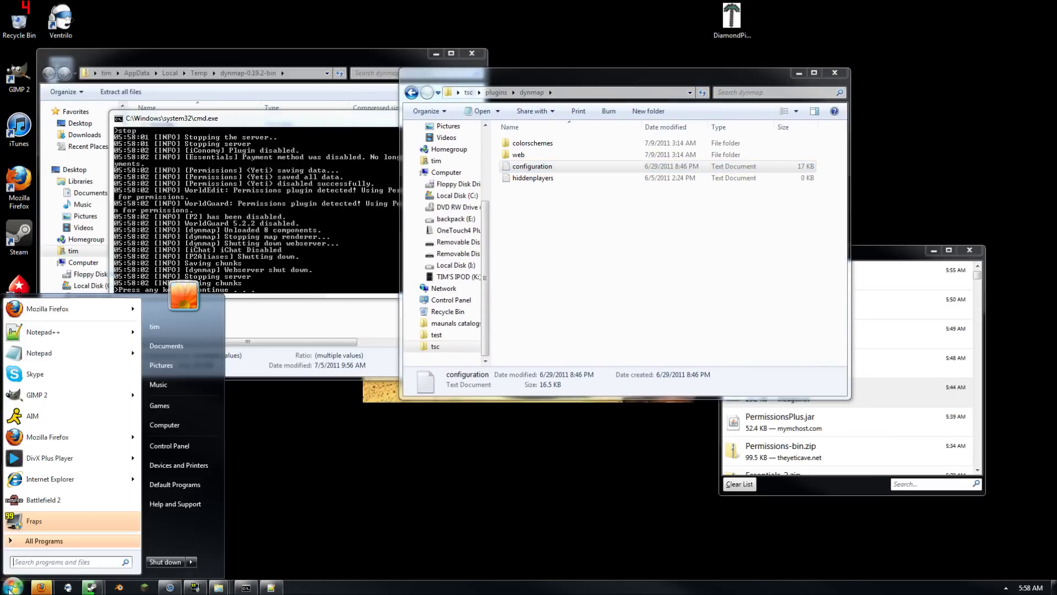
{"action": "left_click", "coordinate": [300, 252]}
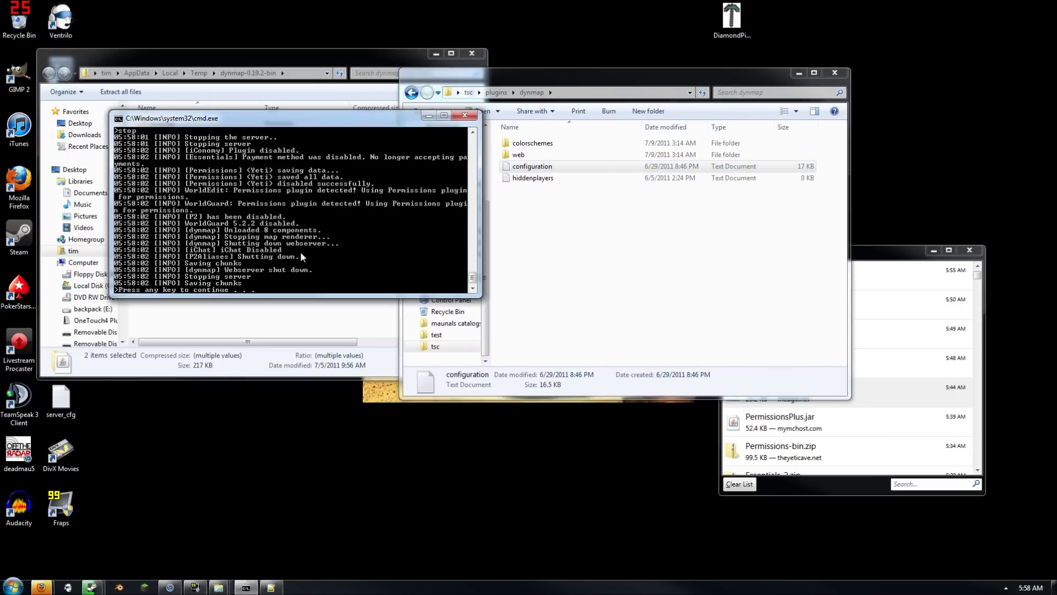
{"action": "key", "text": "Return"}
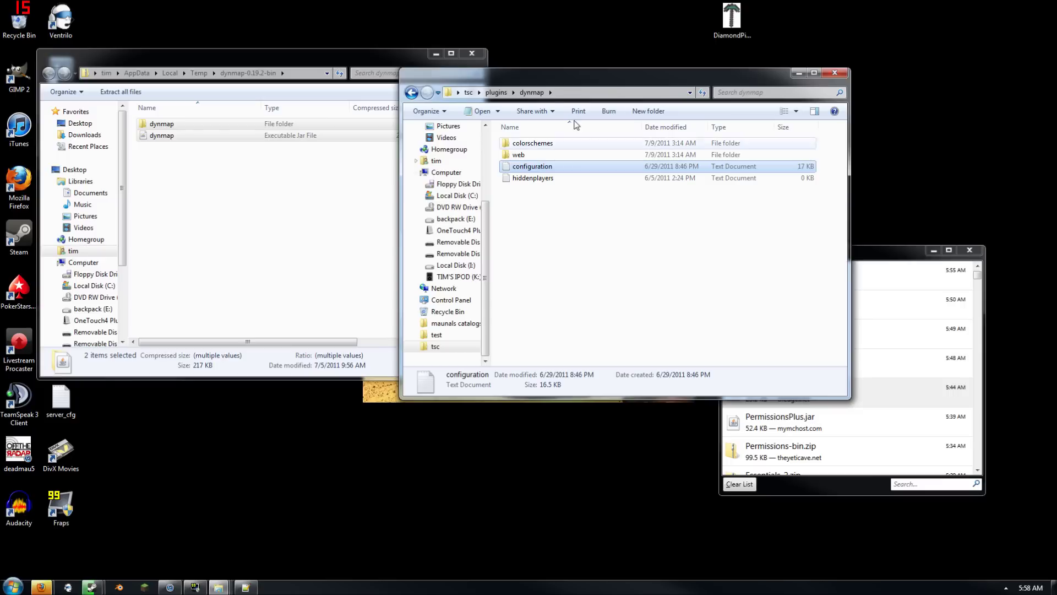
Delete the RENAME-ME folder from the test plugins folder, then bring back the Dynmap map
{"action": "left_click", "coordinate": [494, 93]}
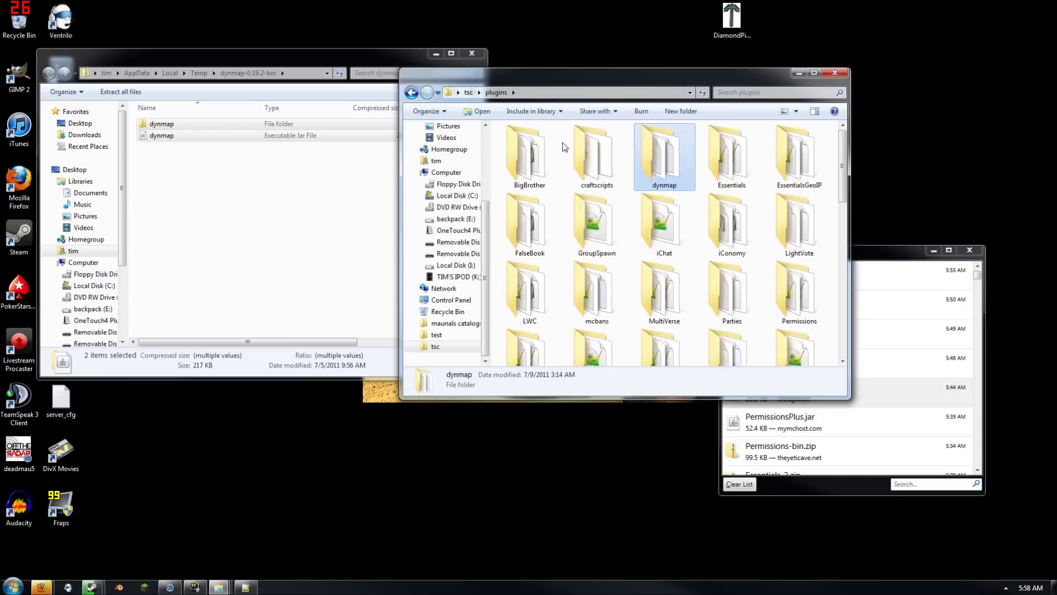
{"action": "left_click", "coordinate": [834, 73]}
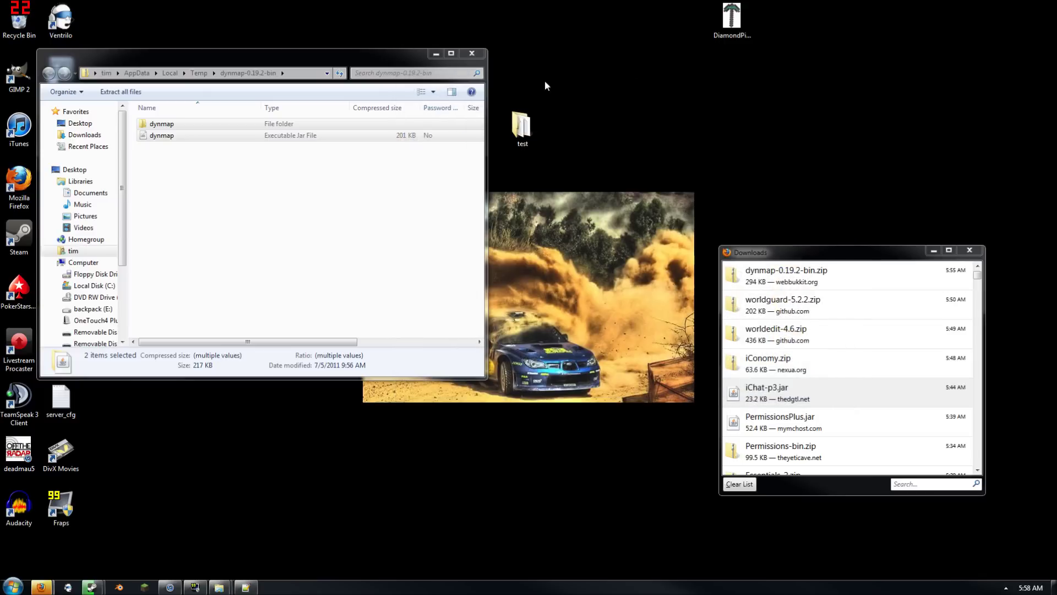
{"action": "double_click", "coordinate": [542, 122]}
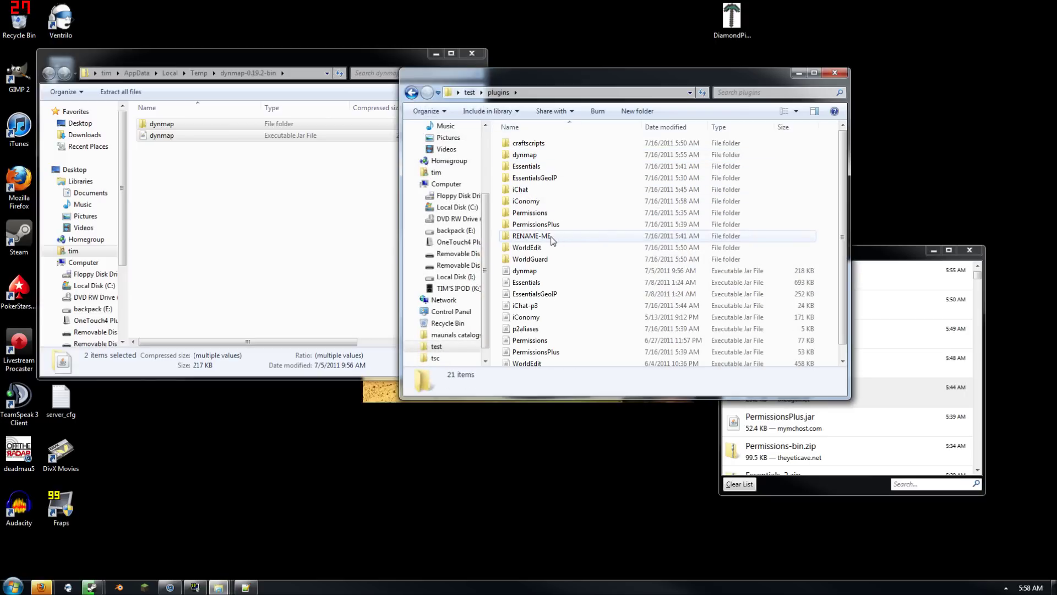
{"action": "left_click", "coordinate": [558, 238]}
{"action": "key", "text": "Delete"}
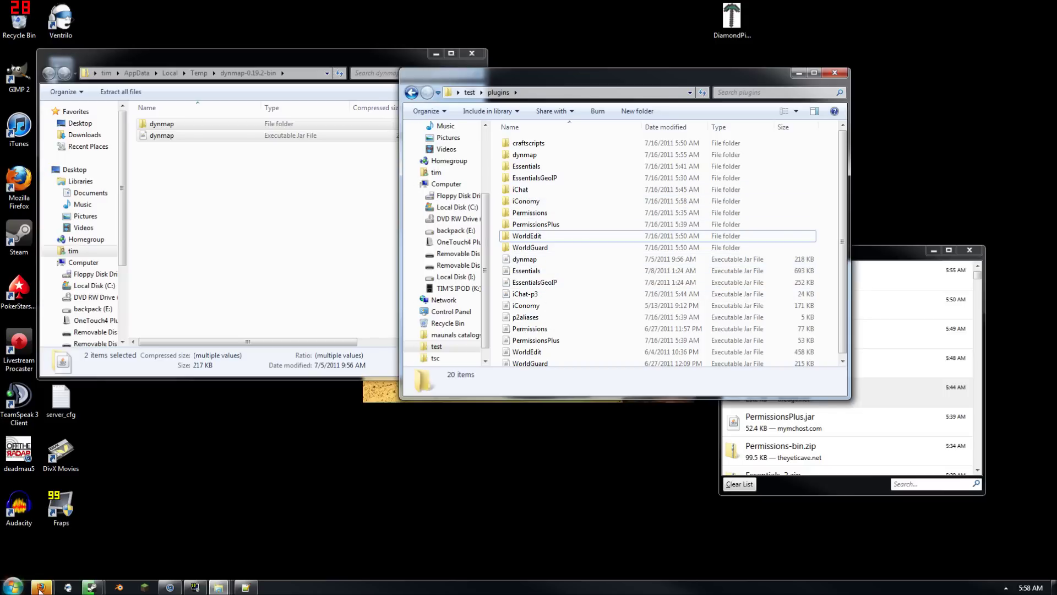
{"action": "mouse_move", "coordinate": [40, 588]}
{"action": "left_click", "coordinate": [87, 516]}
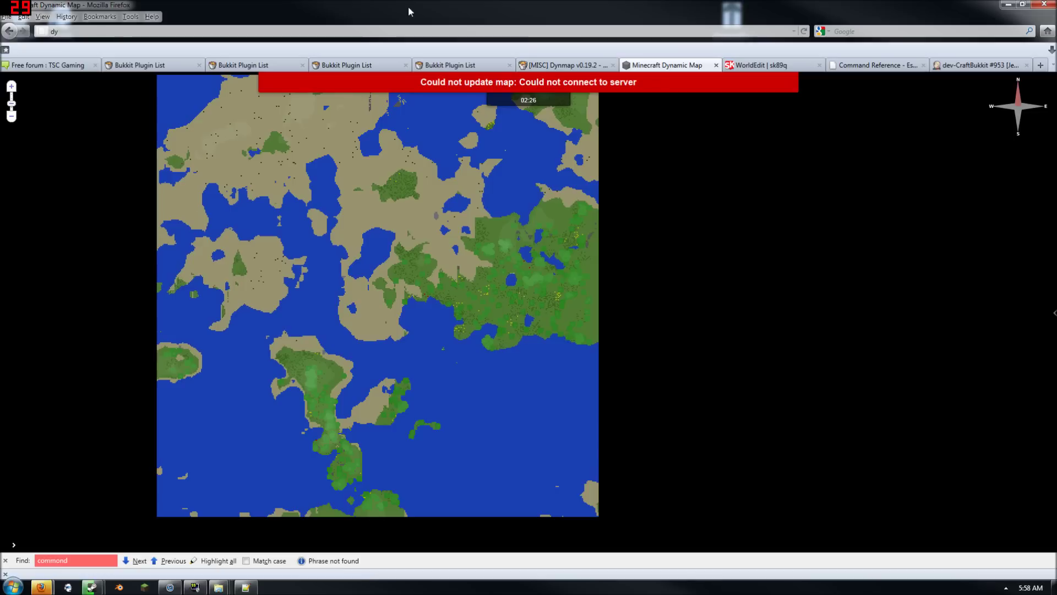
Search the Bukkit plugin list by title for 'showcase' and open the Showcase forum thread
{"action": "left_click", "coordinate": [716, 65]}
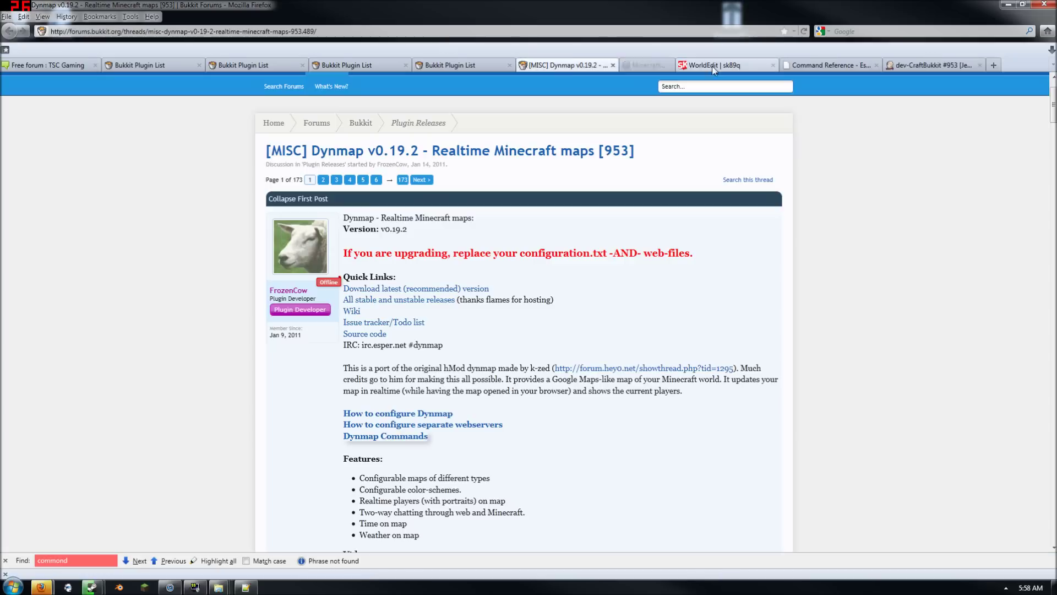
{"action": "scroll", "coordinate": [695, 117], "scroll_direction": "up", "scroll_amount": 2}
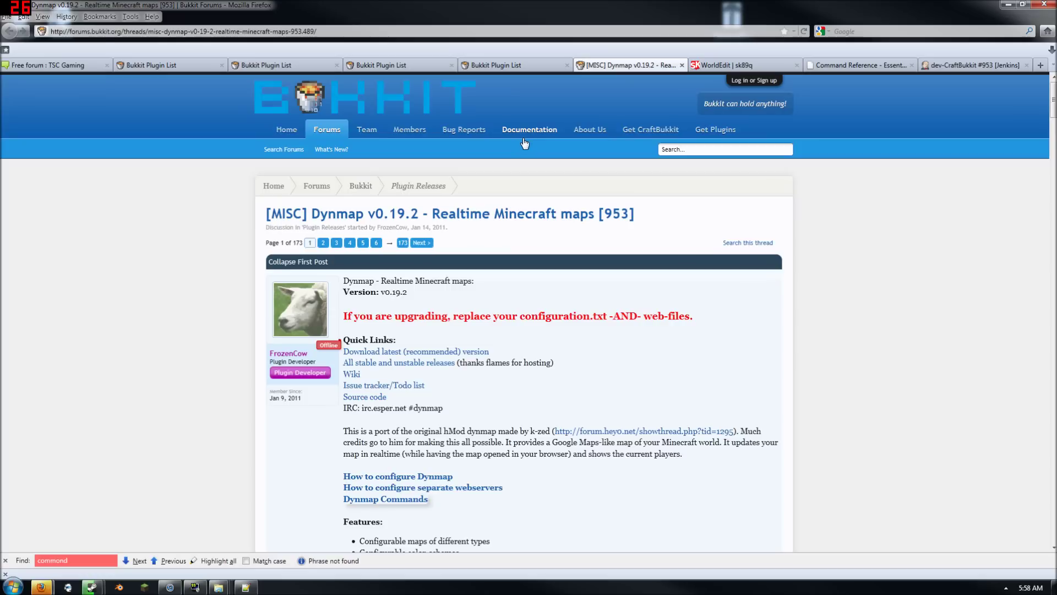
{"action": "left_click", "coordinate": [713, 131]}
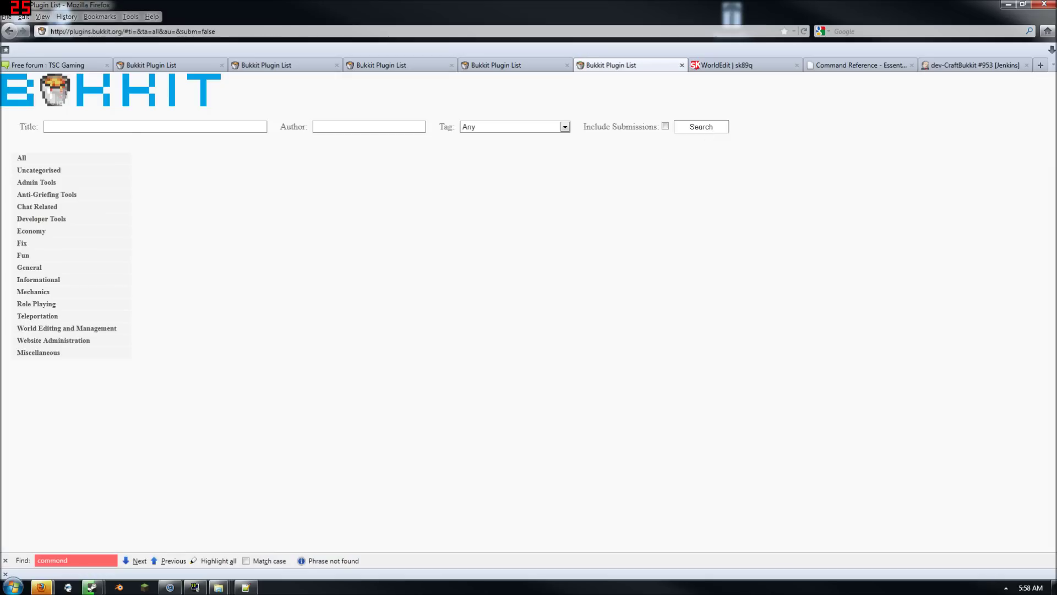
{"action": "left_click", "coordinate": [156, 127]}
{"action": "type", "text": "showcase"}
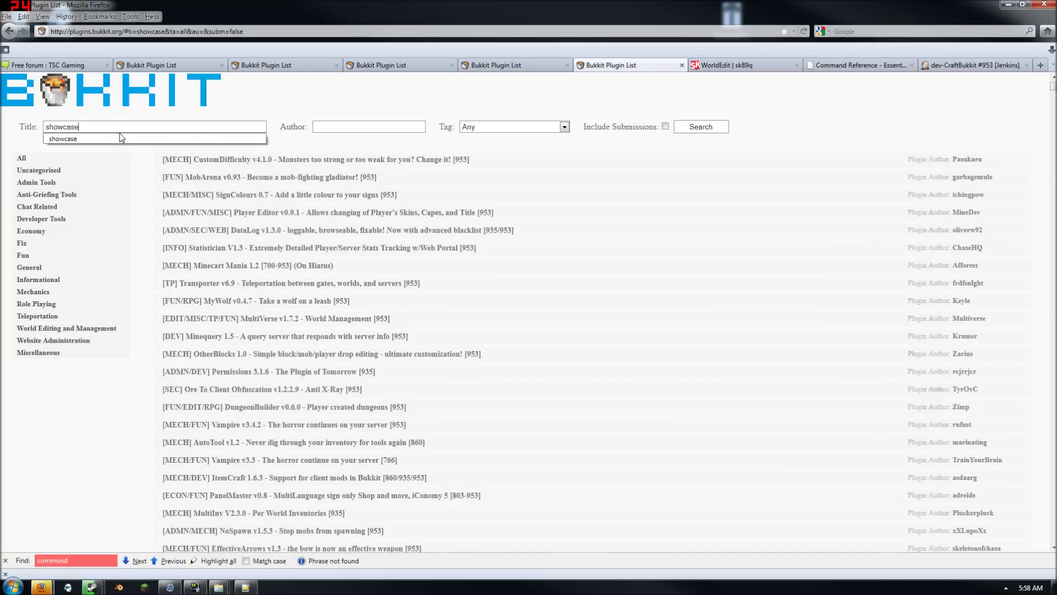
{"action": "left_click", "coordinate": [256, 164]}
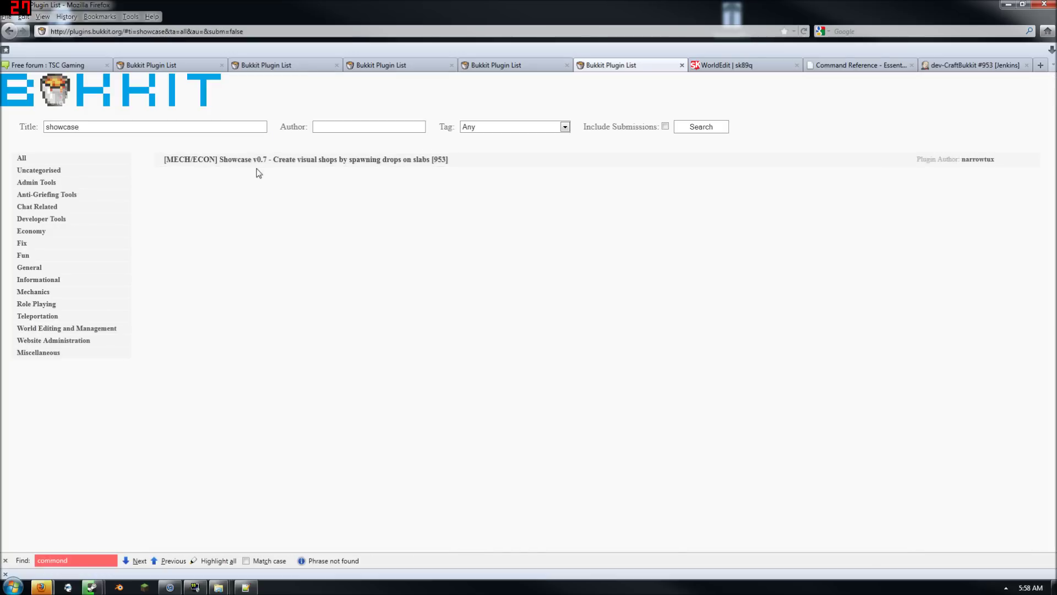
{"action": "left_click", "coordinate": [297, 160]}
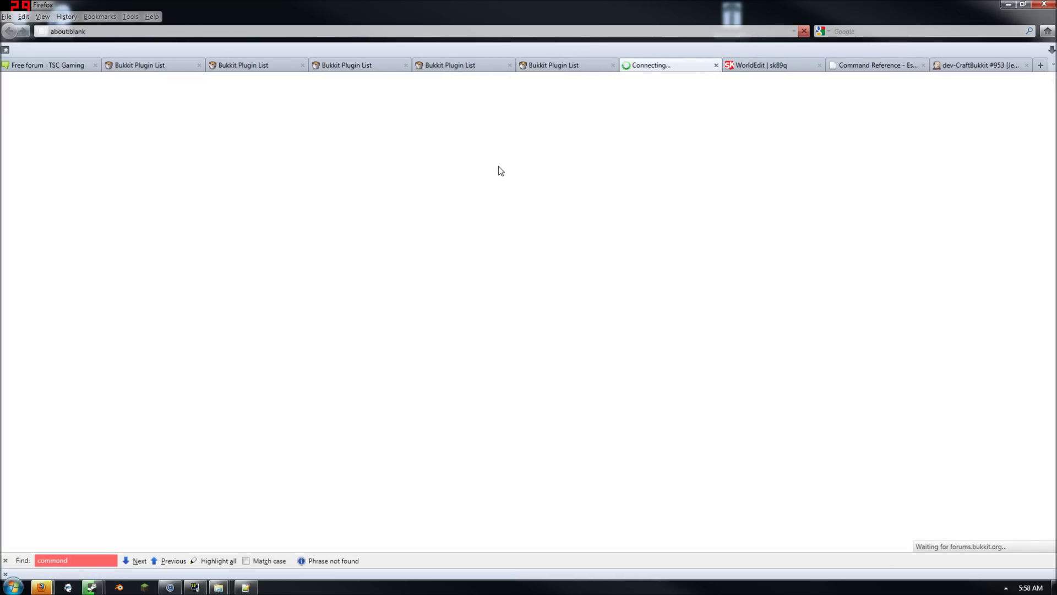
Download and save Showcase.jar from the thread, then minimize Firefox
{"action": "scroll", "coordinate": [461, 365], "scroll_direction": "down", "scroll_amount": 3}
{"action": "scroll", "coordinate": [460, 361], "scroll_direction": "down", "scroll_amount": 5}
{"action": "scroll", "coordinate": [406, 400], "scroll_direction": "up", "scroll_amount": 6}
{"action": "scroll", "coordinate": [435, 370], "scroll_direction": "down", "scroll_amount": 10}
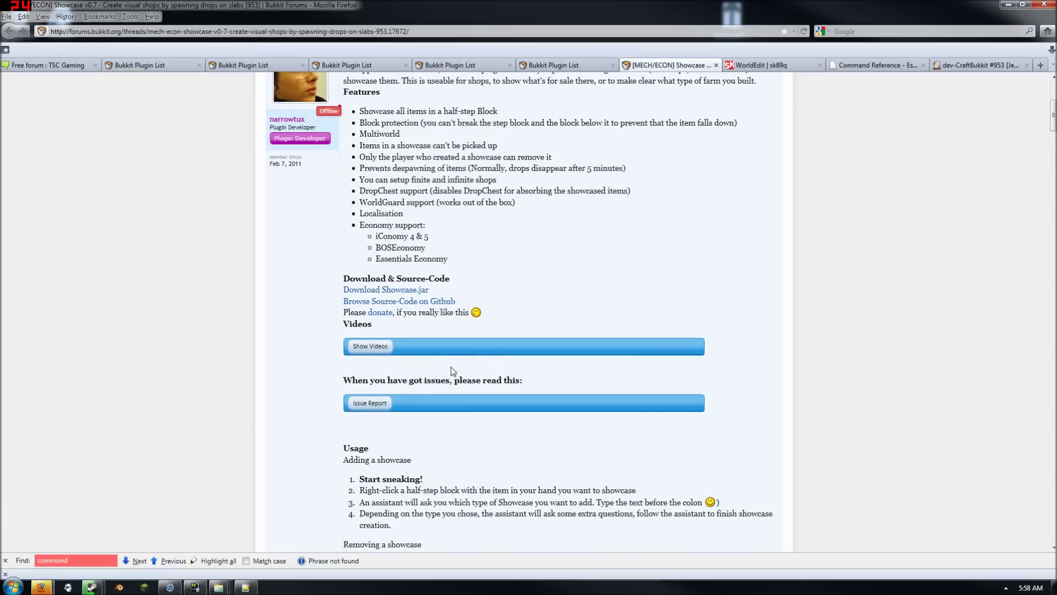
{"action": "scroll", "coordinate": [438, 347], "scroll_direction": "up", "scroll_amount": 2}
{"action": "scroll", "coordinate": [440, 347], "scroll_direction": "down", "scroll_amount": 3}
{"action": "scroll", "coordinate": [441, 347], "scroll_direction": "up", "scroll_amount": 7}
{"action": "left_click", "coordinate": [386, 227]}
{"action": "left_click", "coordinate": [971, 479]}
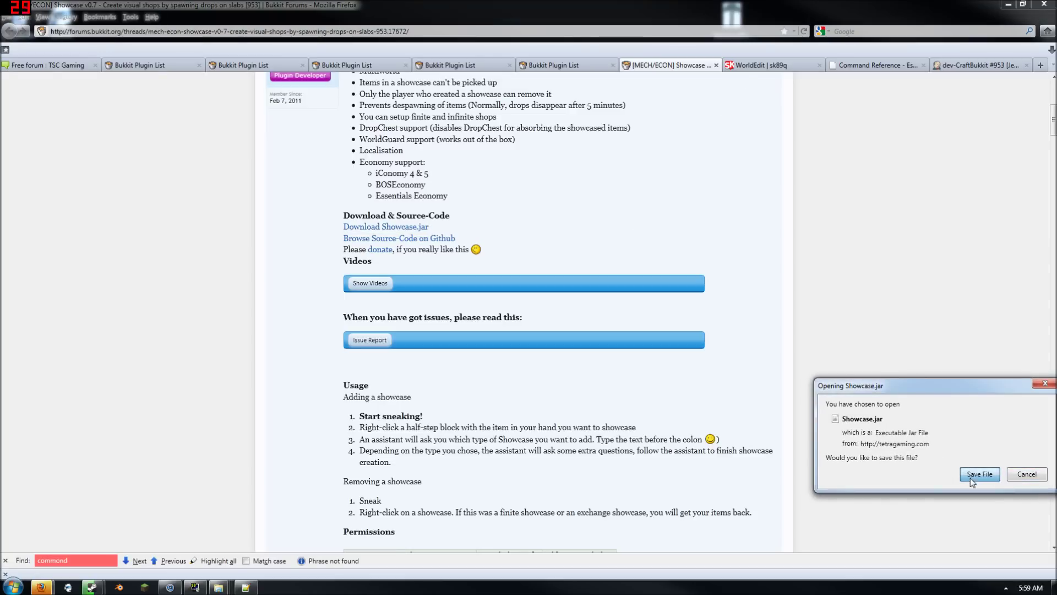
{"action": "left_click", "coordinate": [1003, 8]}
{"action": "left_click_drag", "start_coordinate": [677, 89], "coordinate": [514, 125]}
Move Showcase.jar into the plugins folder and launch the server via the run batch file
{"action": "left_click_drag", "start_coordinate": [787, 286], "coordinate": [515, 315]}
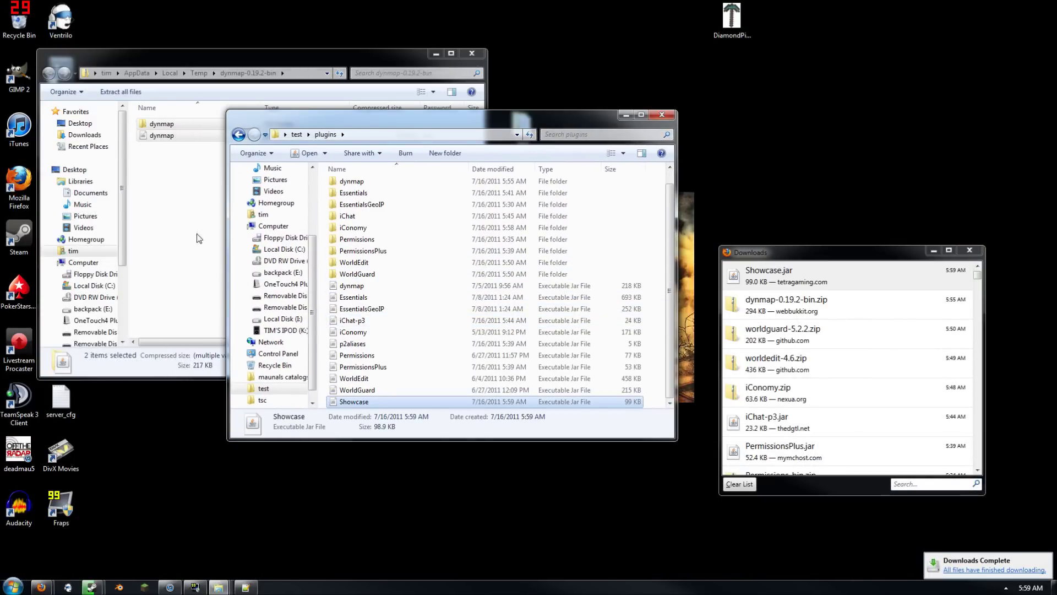
{"action": "left_click", "coordinate": [297, 134]}
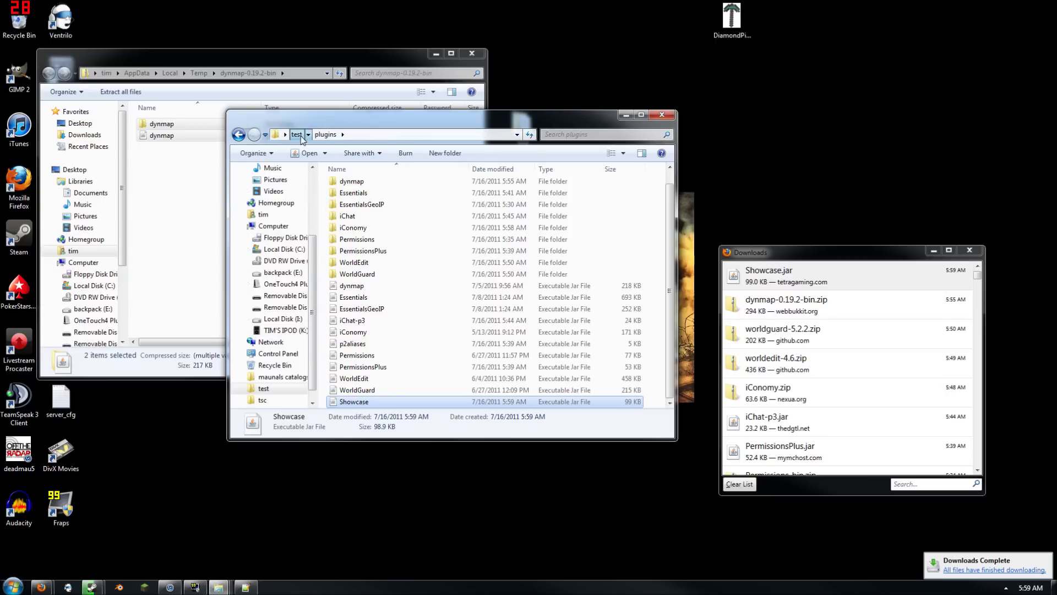
{"action": "double_click", "coordinate": [385, 289]}
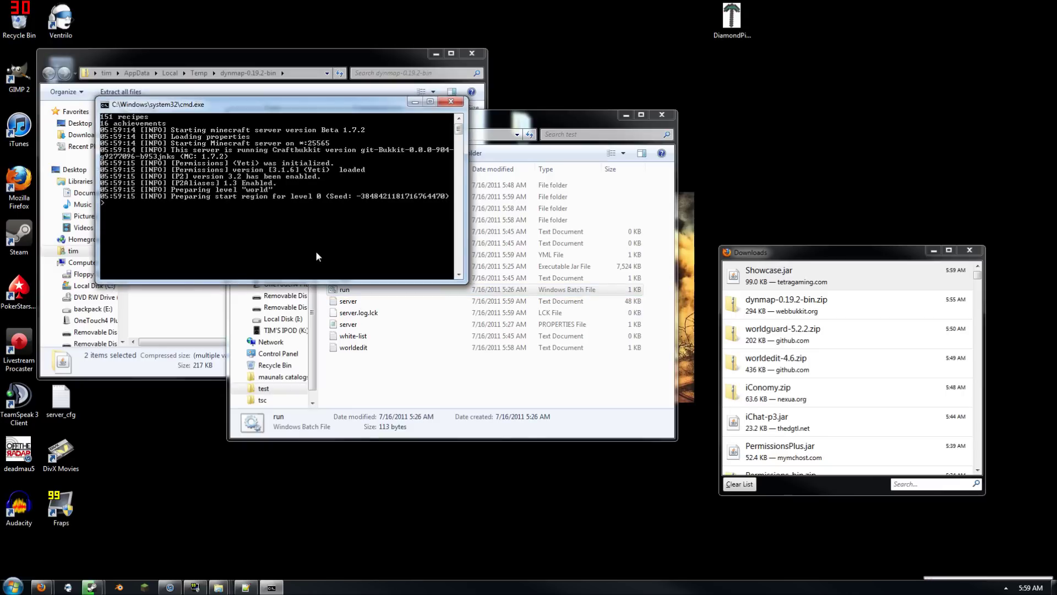
{"action": "left_click", "coordinate": [42, 588]}
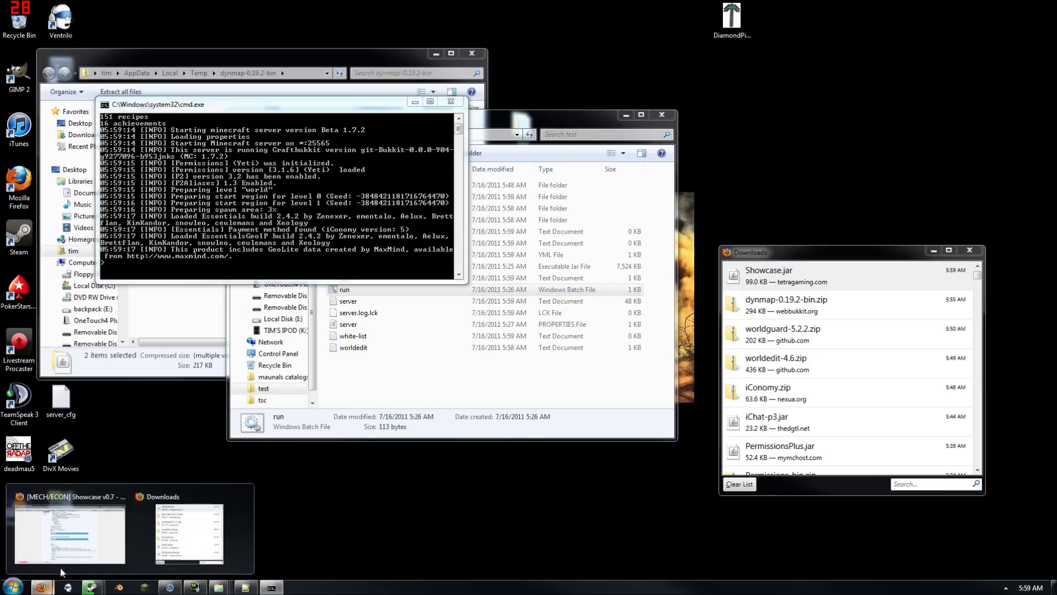
{"action": "left_click", "coordinate": [78, 509]}
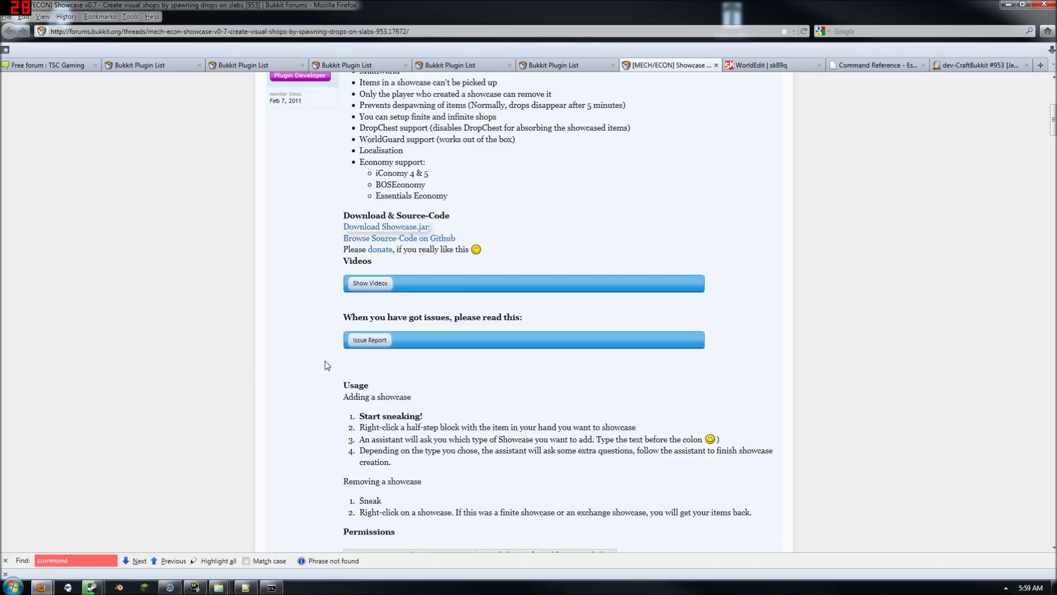
{"action": "scroll", "coordinate": [325, 362], "scroll_direction": "down", "scroll_amount": 7}
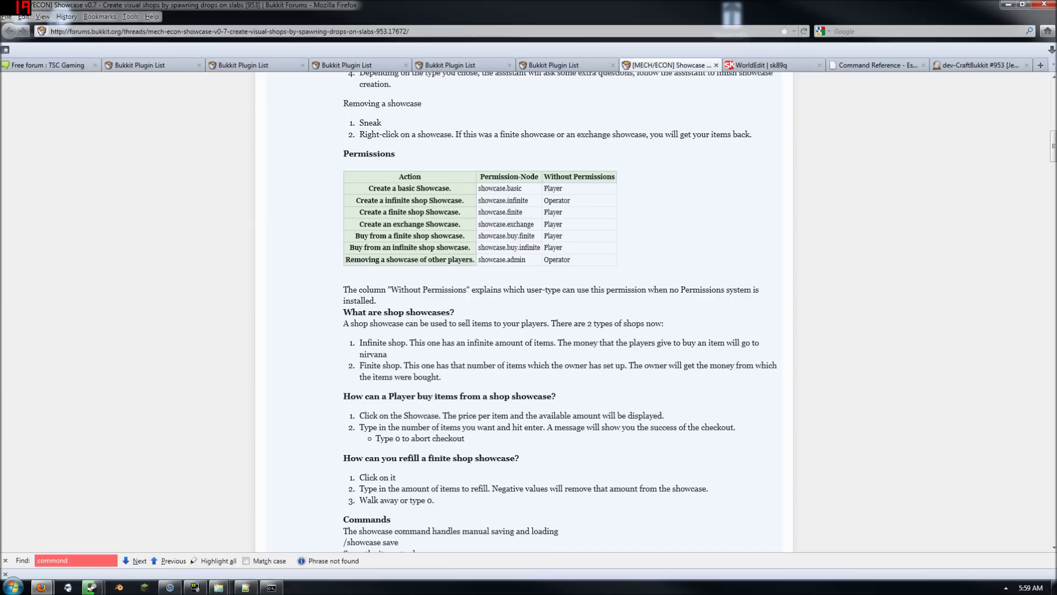
{"action": "left_click_drag", "start_coordinate": [484, 189], "coordinate": [513, 259]}
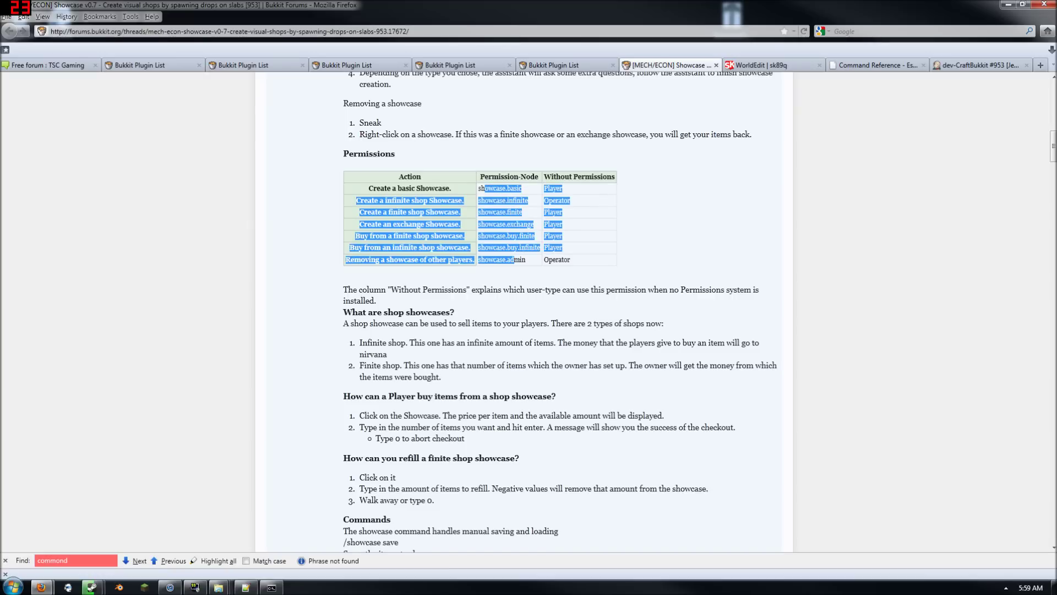
{"action": "left_click", "coordinate": [577, 407]}
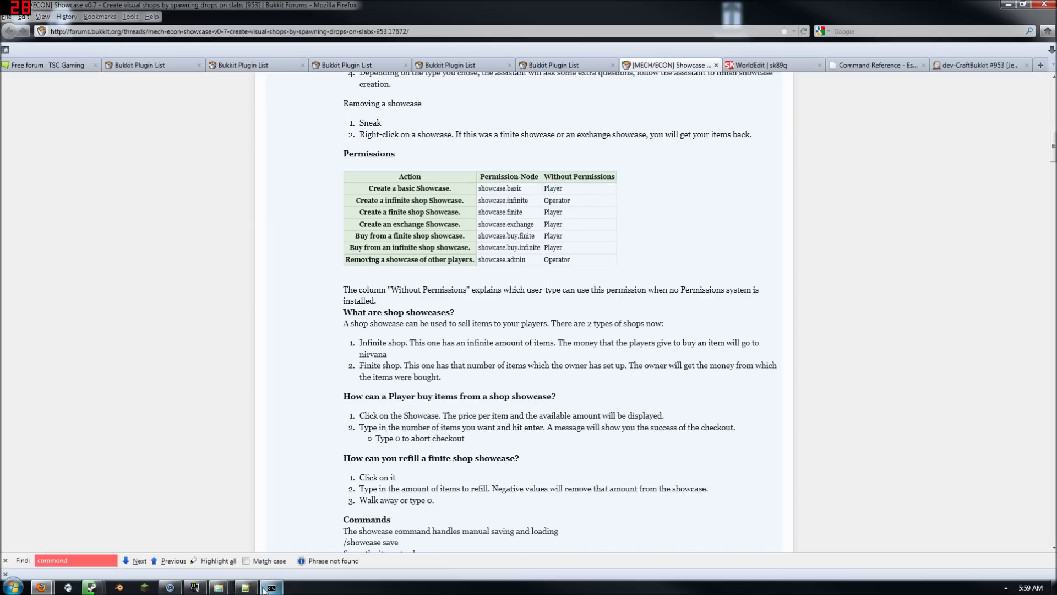
{"action": "mouse_move", "coordinate": [255, 591]}
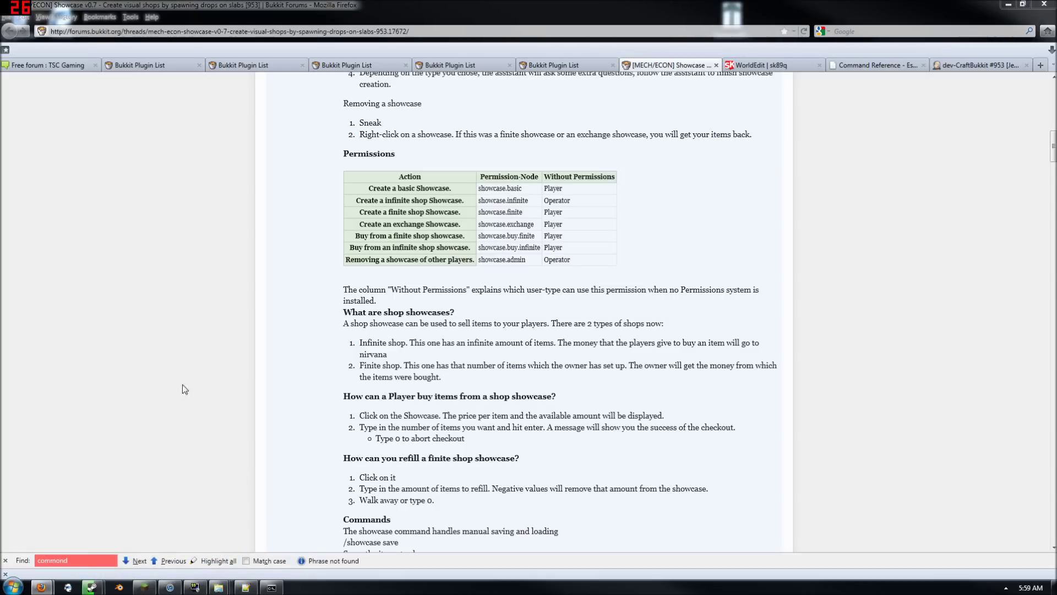
{"action": "left_click", "coordinate": [739, 403]}
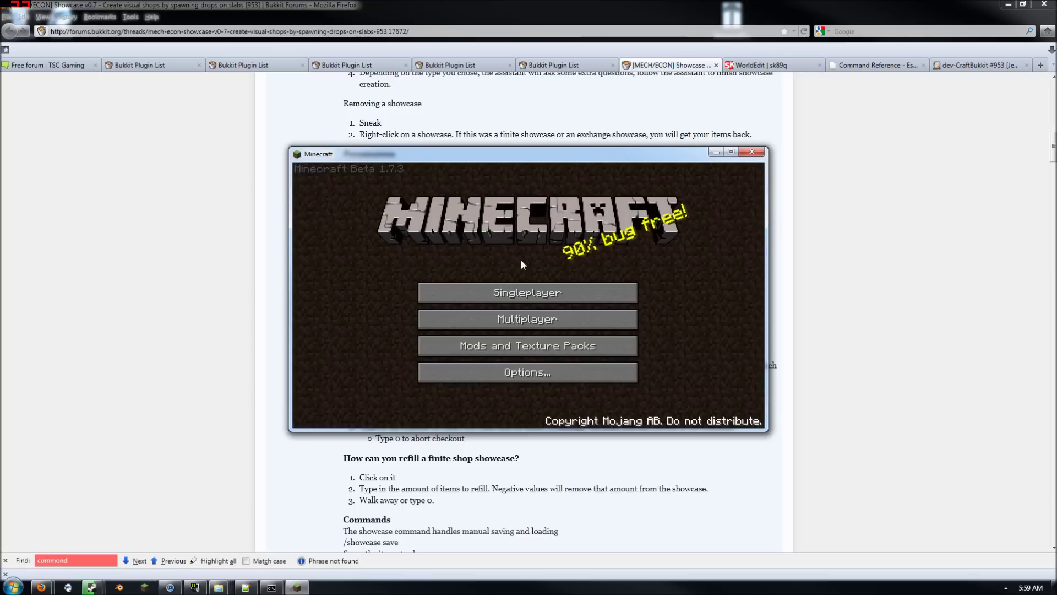
Join the test server, get 64 stone slabs with /i 44, and maximize the game window
{"action": "left_click", "coordinate": [520, 317]}
{"action": "left_click", "coordinate": [521, 355]}
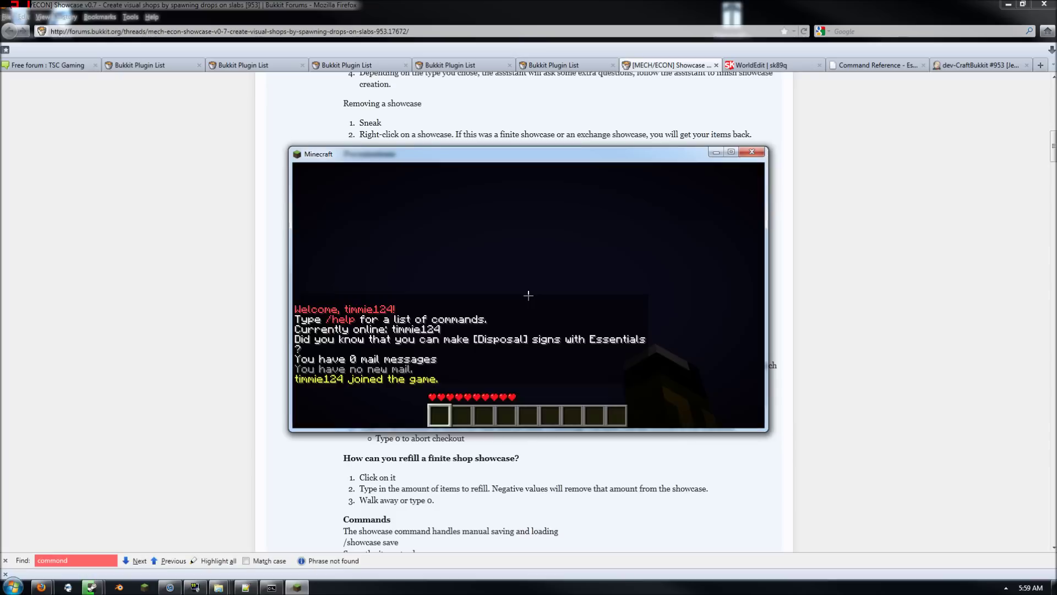
{"action": "type", "text": "ty"}
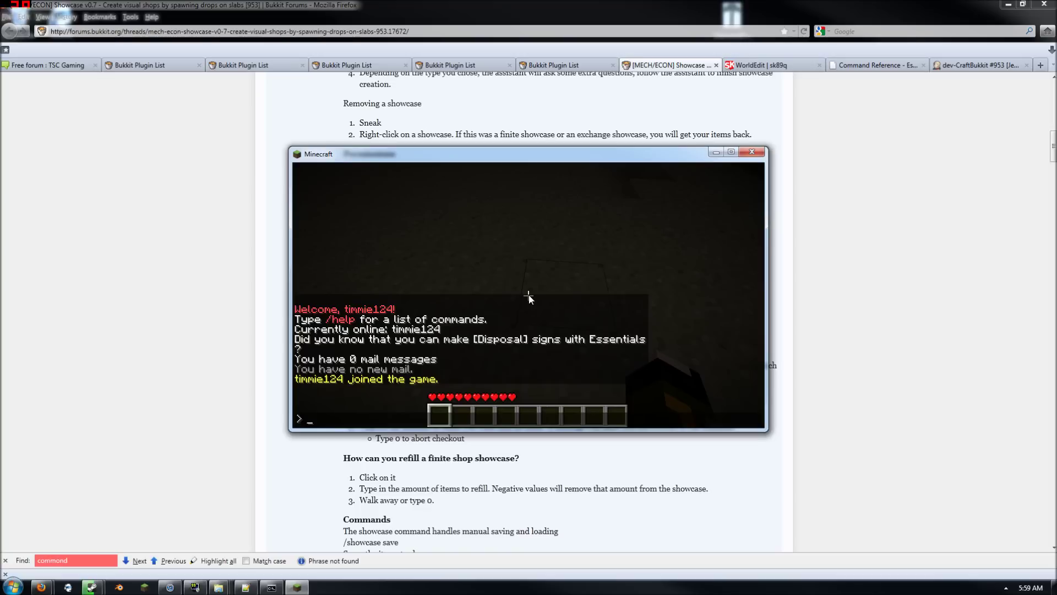
{"action": "type", "text": "i 44"}
{"action": "key", "text": "Return"}
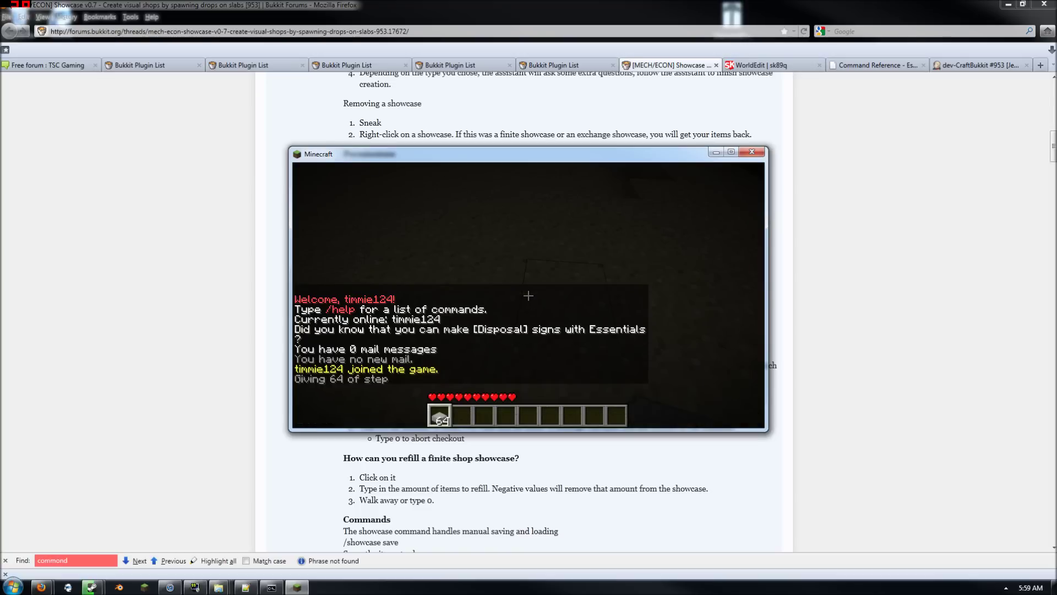
{"action": "key", "text": "Escape"}
{"action": "left_click", "coordinate": [730, 152]}
{"action": "key", "text": "Escape"}
Place a stone slab and start a finite-type showcase on it
{"action": "right_click", "coordinate": [529, 295]}
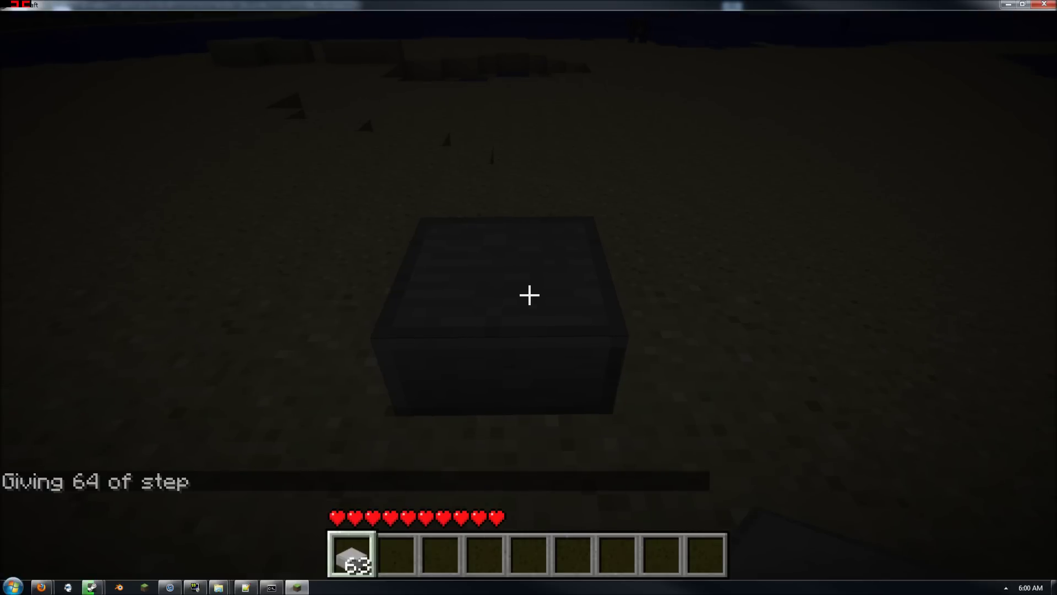
{"action": "right_click", "coordinate": [529, 295]}
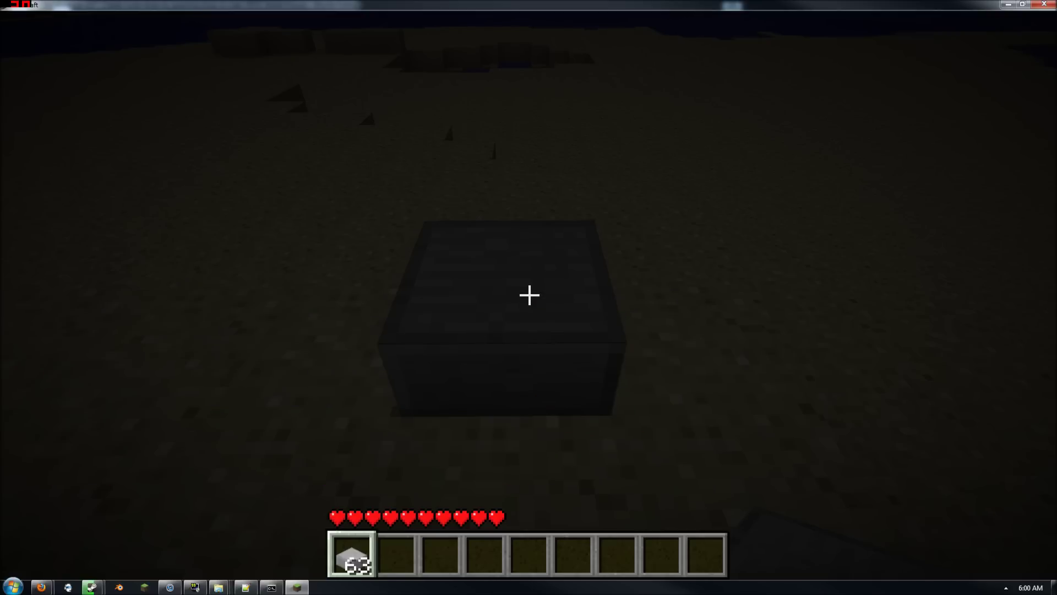
{"action": "key", "text": "t"}
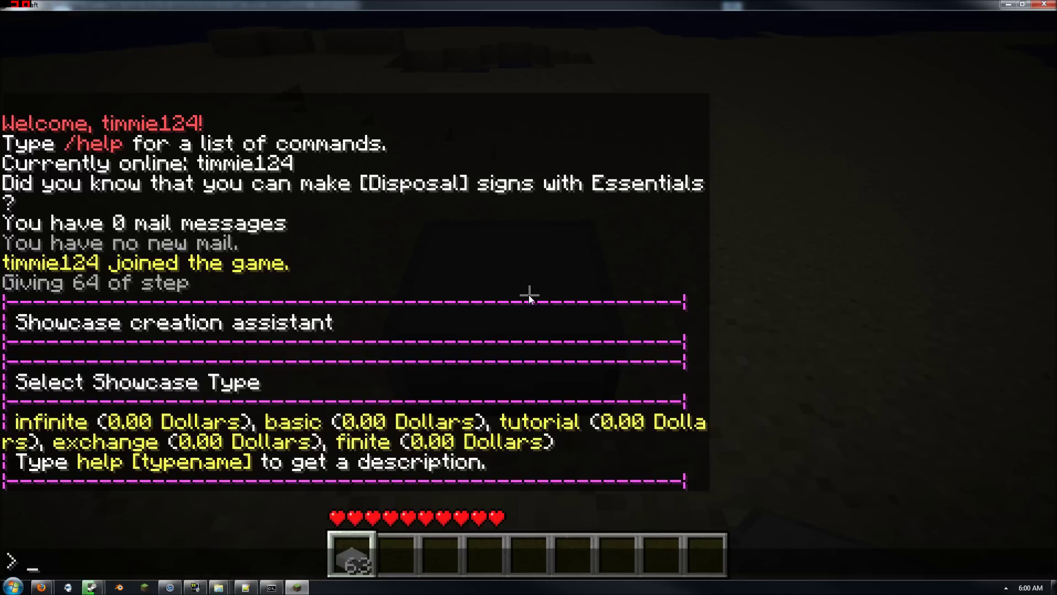
{"action": "type", "text": "finite"}
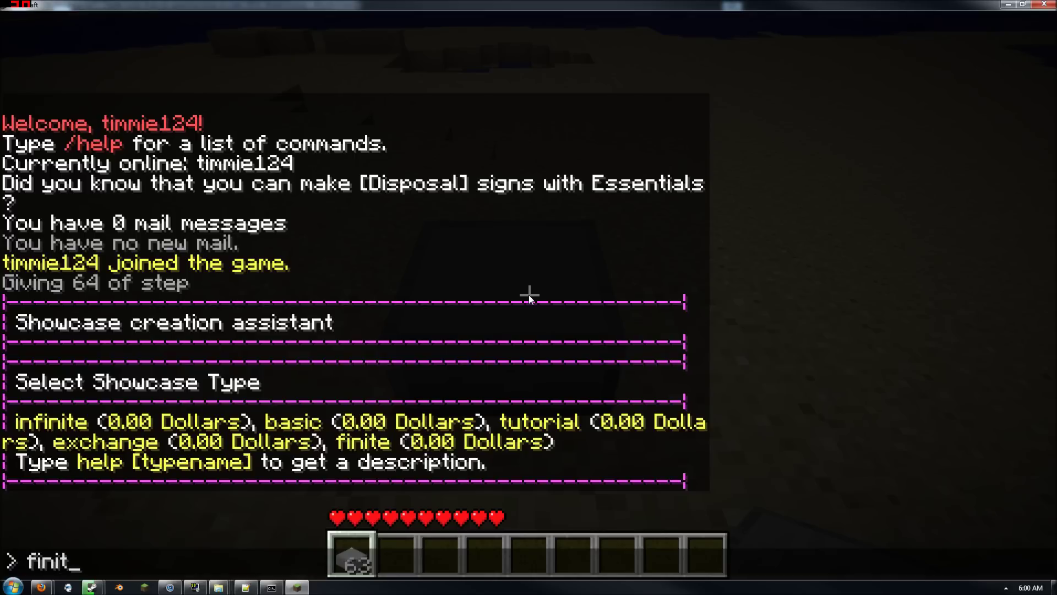
{"action": "key", "text": "Return"}
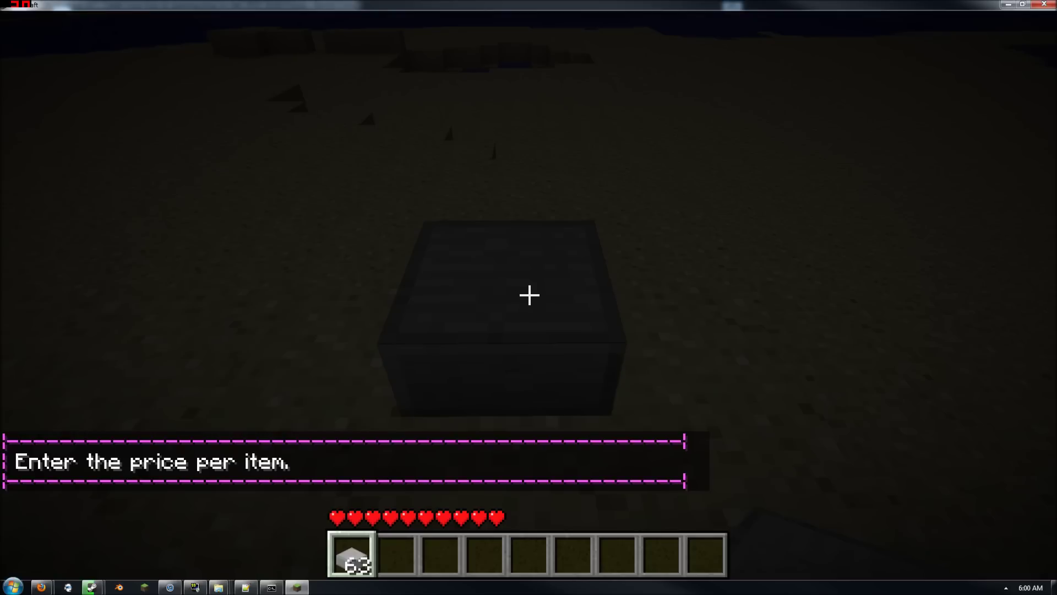
Set the showcase price to 10 per item and stock it with 63 slabs
{"action": "key", "text": "t"}
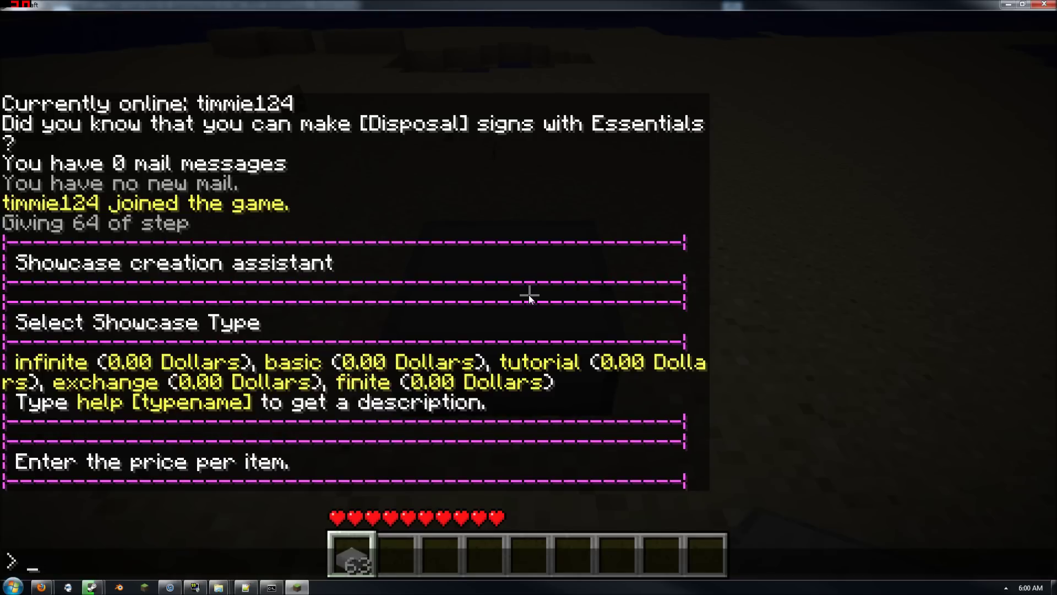
{"action": "key", "text": "Return"}
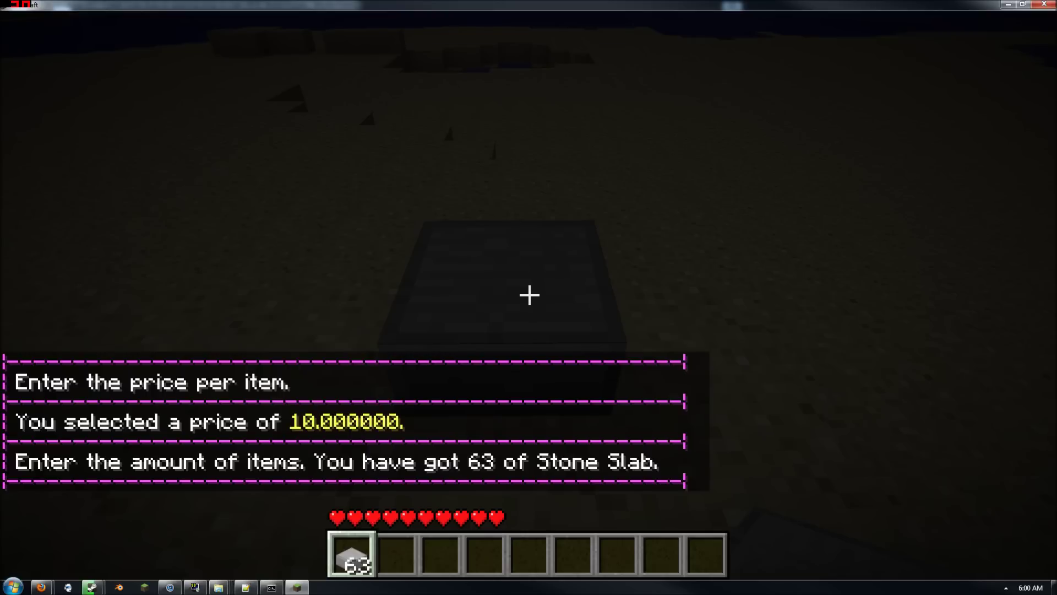
{"action": "key", "text": "t"}
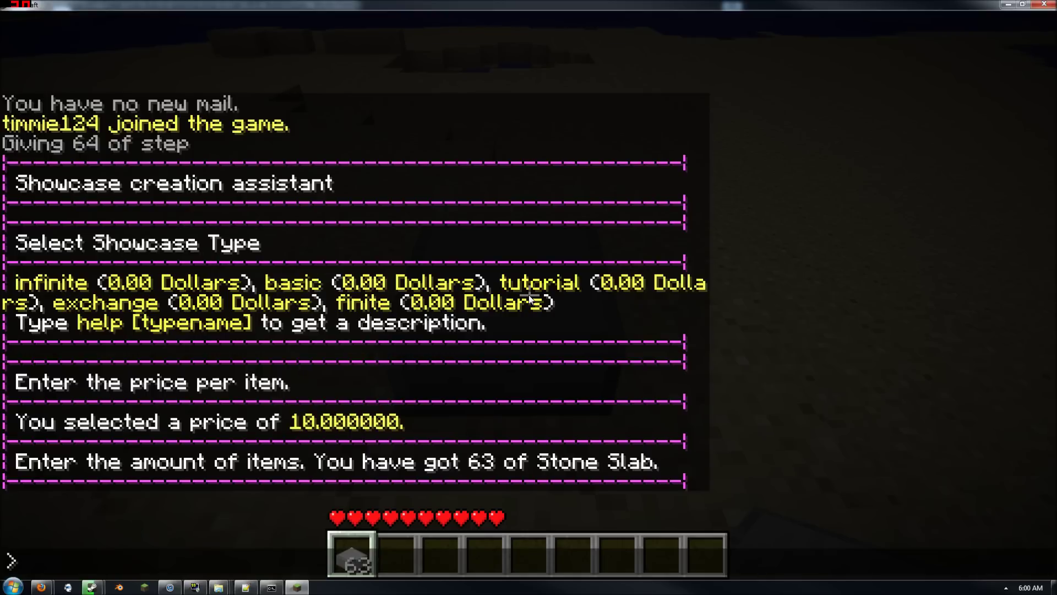
{"action": "type", "text": "63"}
{"action": "key", "text": "Return"}
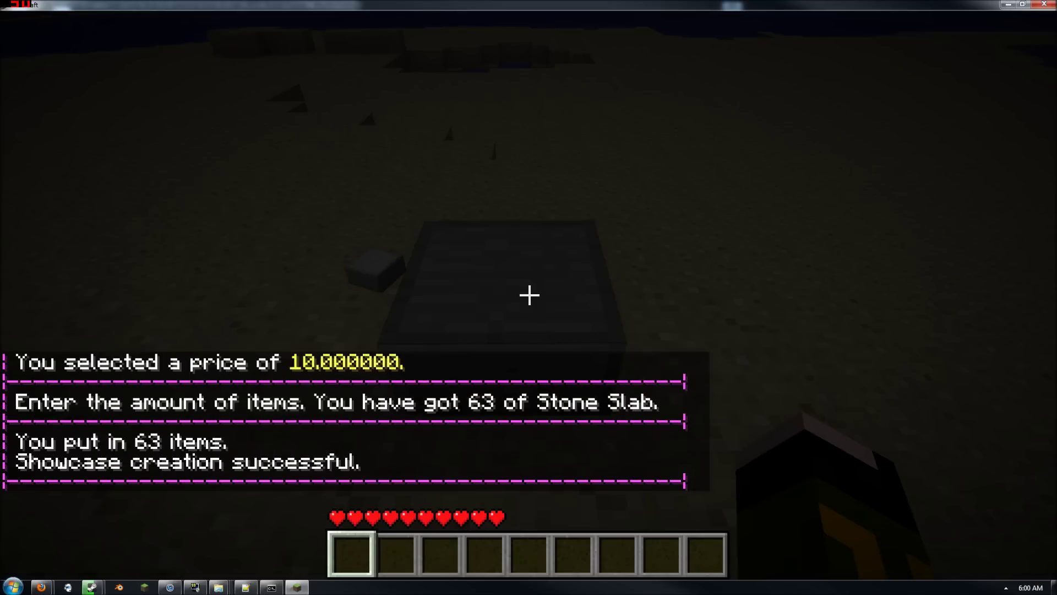
{"action": "key", "text": "s"}
{"action": "key", "text": "w"}
{"action": "key", "text": "d"}
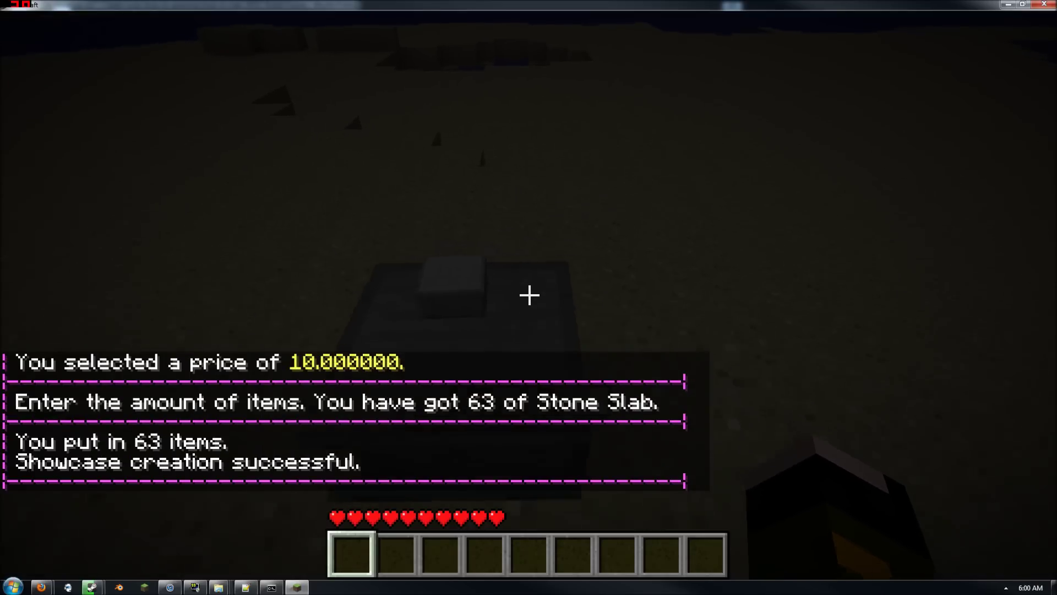
Attempt to buy all 63 Stone Slabs from the showcase
{"action": "right_click", "coordinate": [529, 295]}
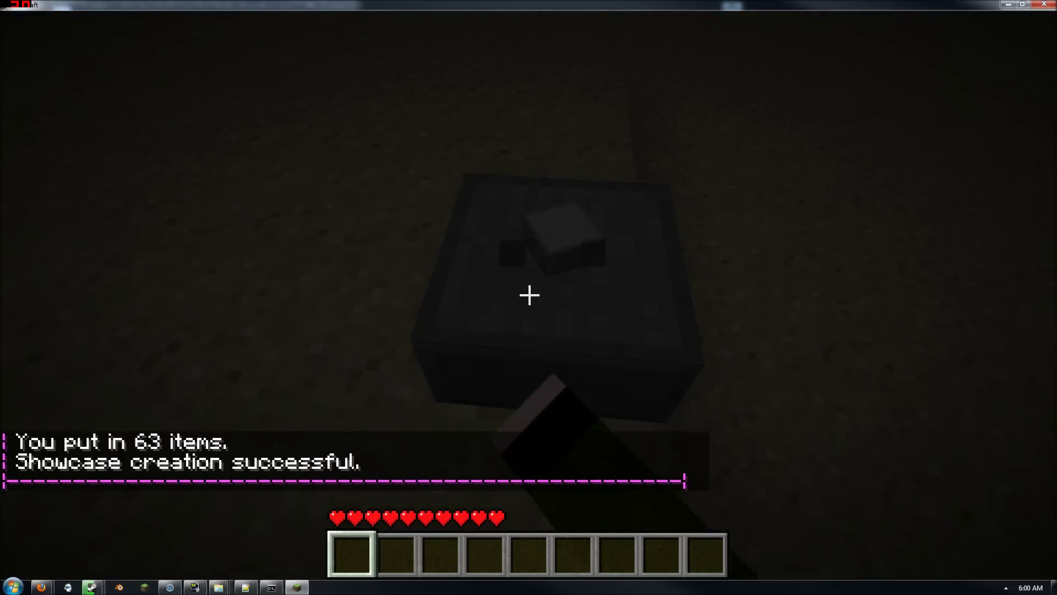
{"action": "type", "text": "t"}
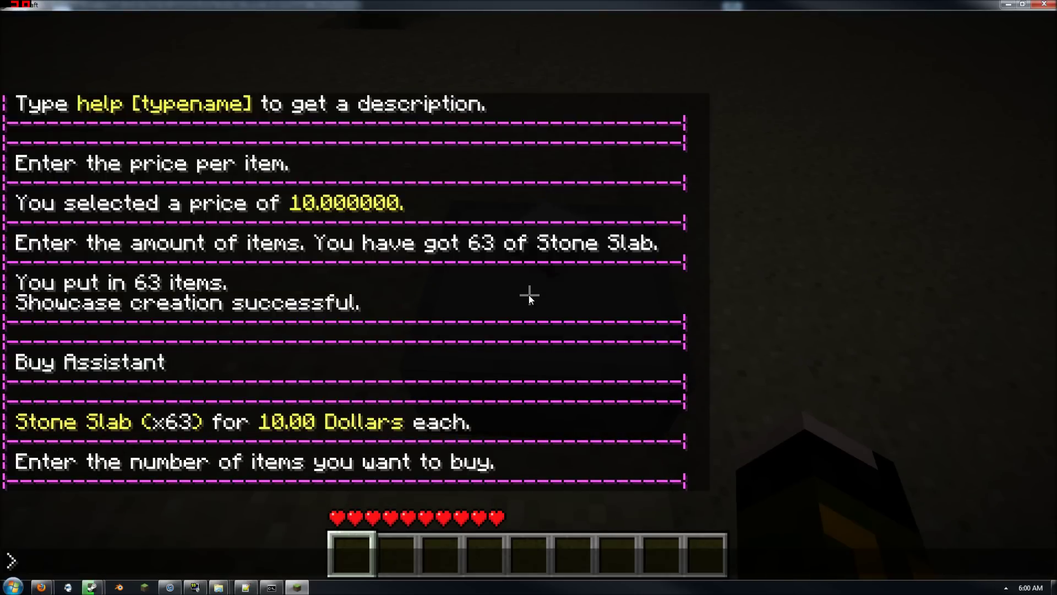
{"action": "type", "text": "63"}
{"action": "key", "text": "Return"}
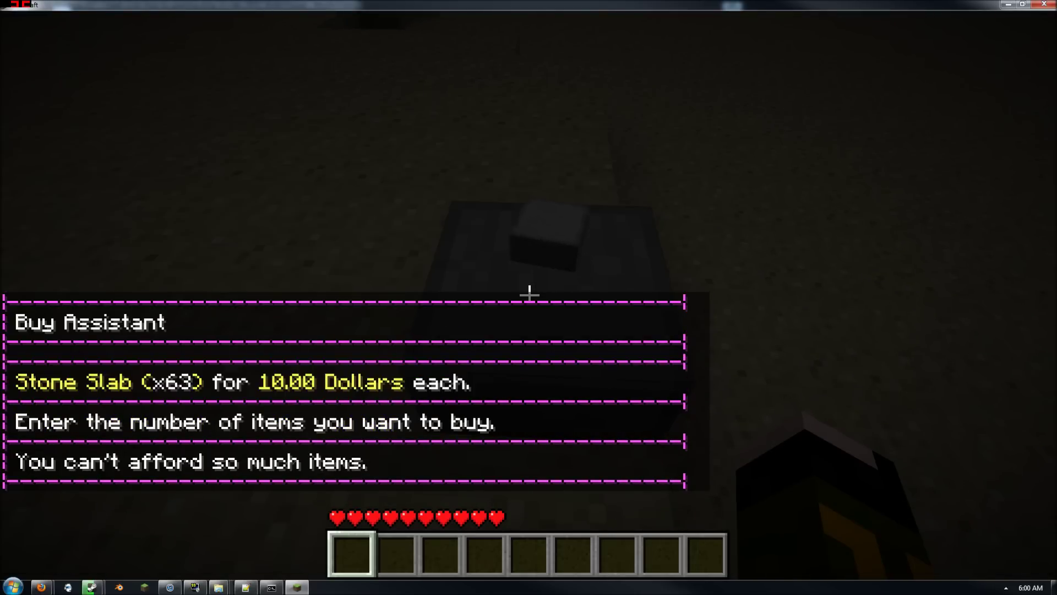
Grant the player's account 10,000 Dollars with /money grant
{"action": "key", "text": "t"}
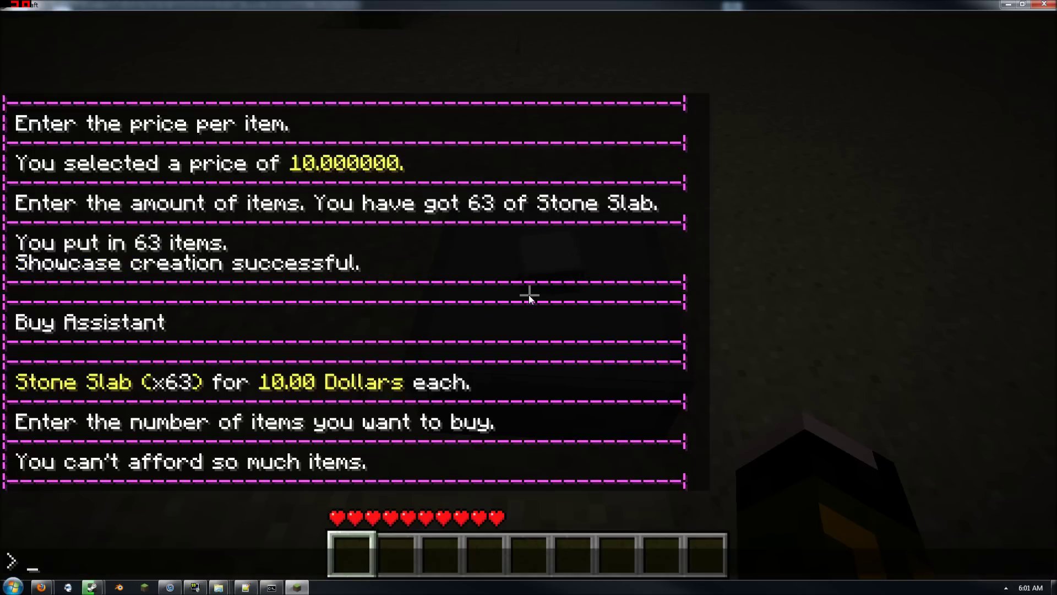
{"action": "type", "text": "/mon"}
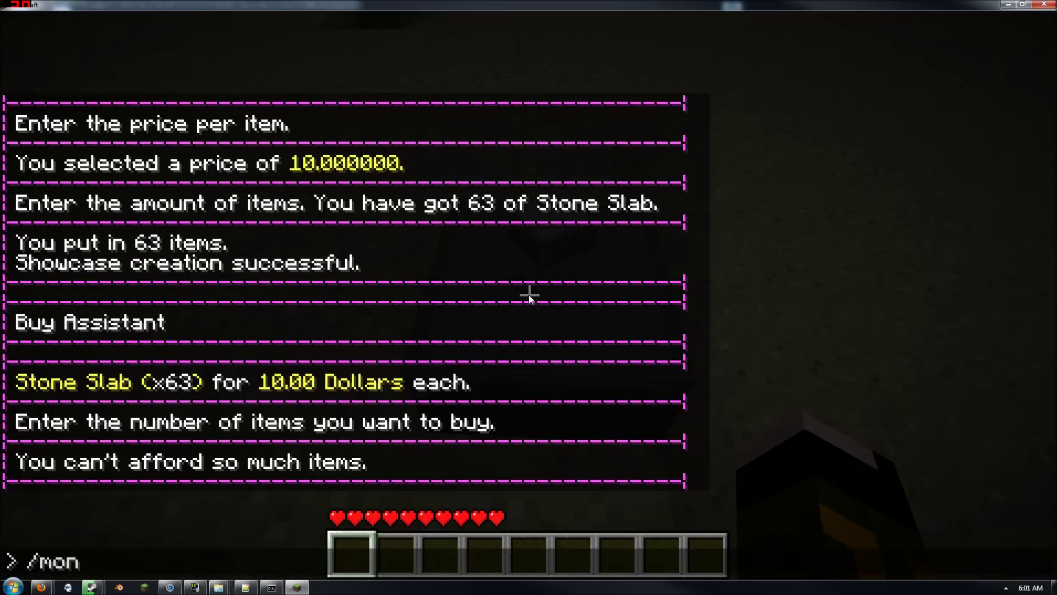
{"action": "type", "text": "ey grant 1000"}
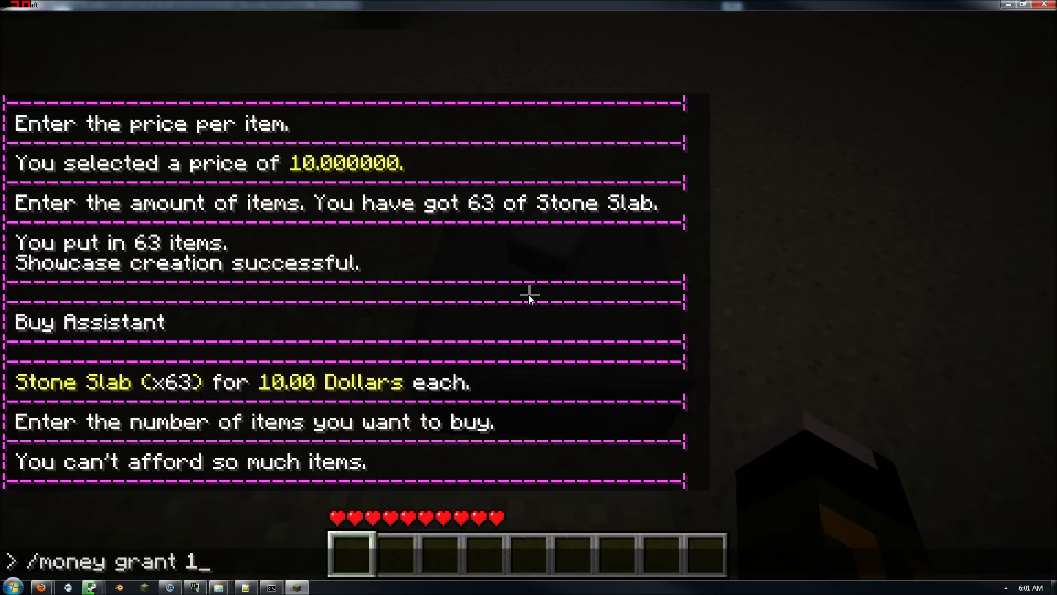
{"action": "key", "text": "Return"}
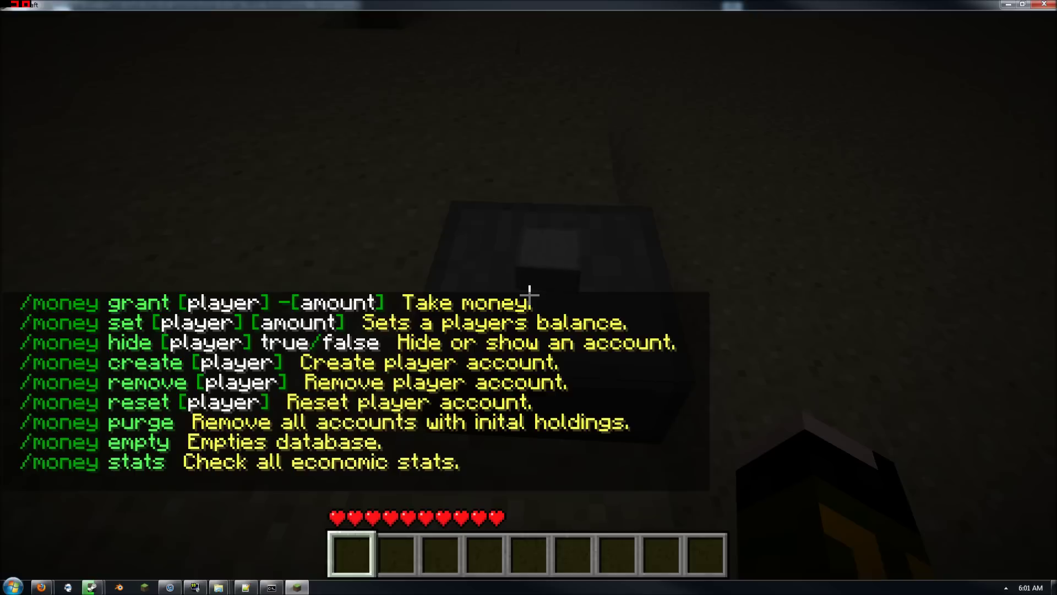
{"action": "key", "text": "t"}
{"action": "type", "text": "/"}
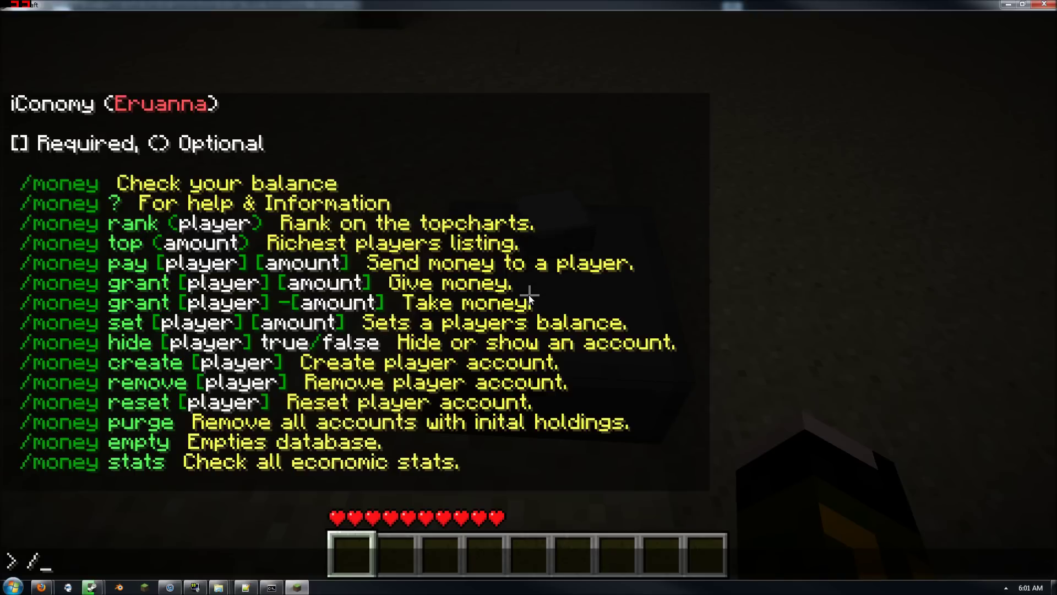
{"action": "type", "text": "money grant ti"}
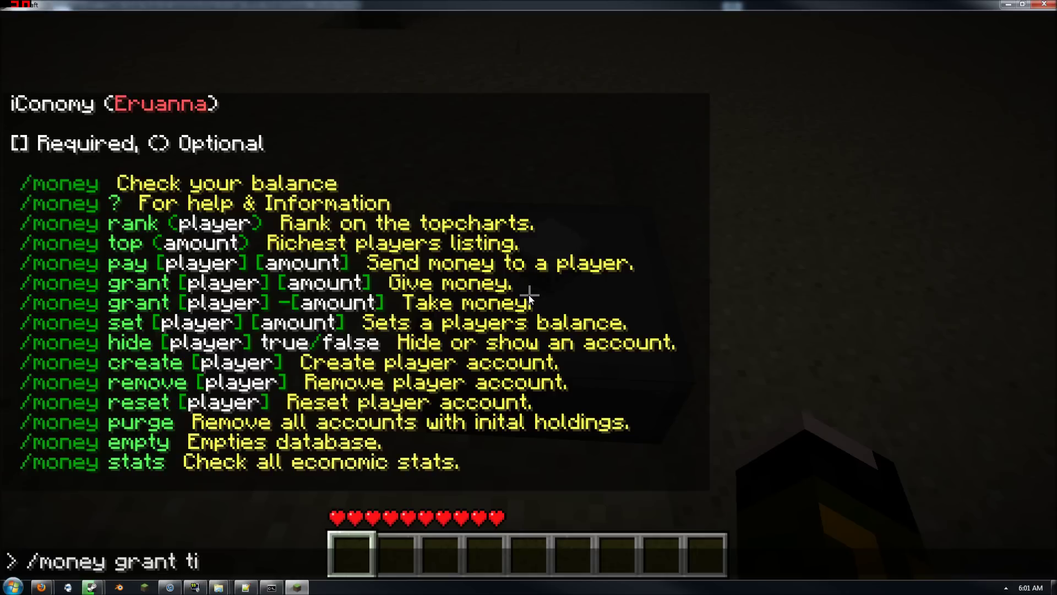
{"action": "type", "text": "mmie124 10000"}
{"action": "key", "text": "Return"}
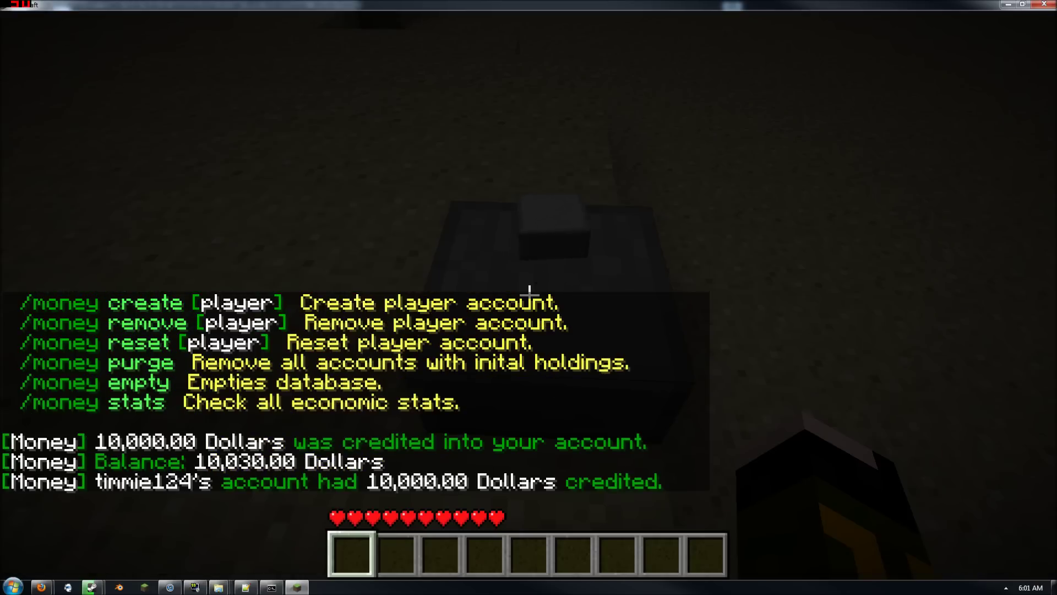
Buy all 63 Stone Slabs for 630 Dollars and check the balance with /money
{"action": "right_click", "coordinate": [529, 294]}
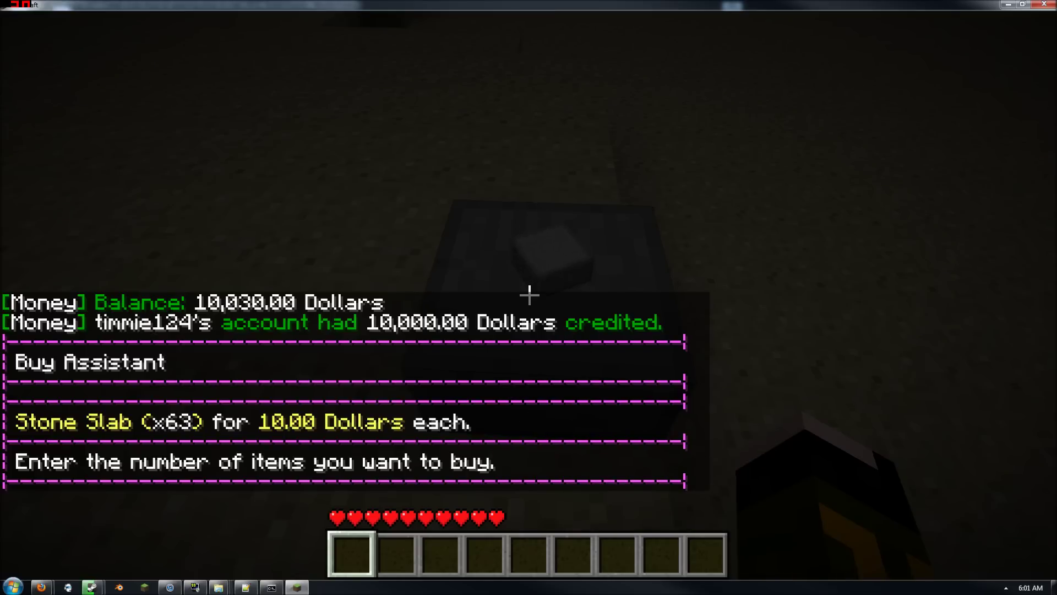
{"action": "type", "text": "t"}
{"action": "type", "text": "/"}
{"action": "key", "text": "BackSpace"}
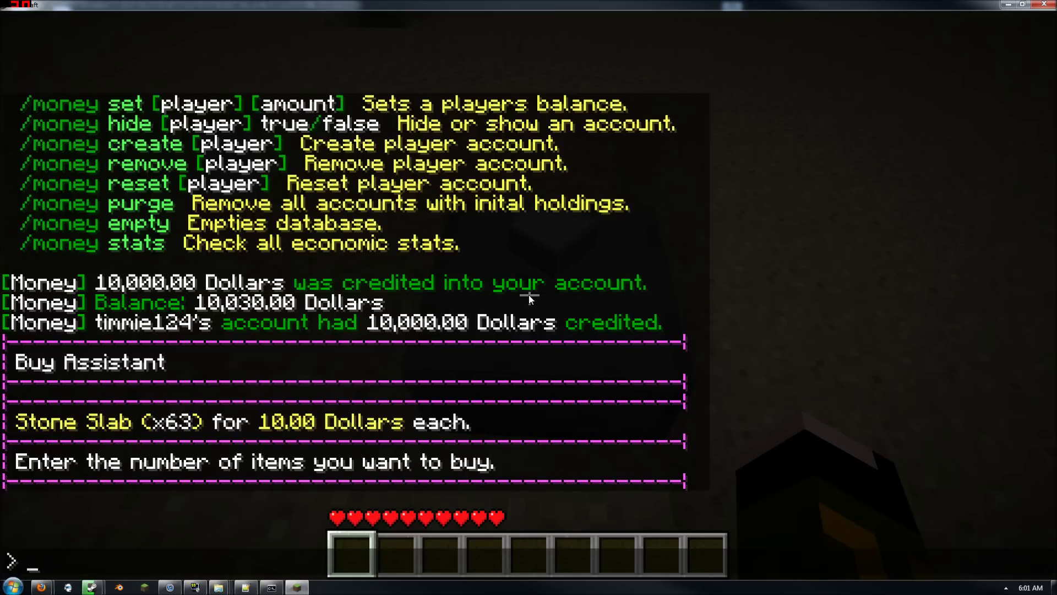
{"action": "type", "text": "63"}
{"action": "key", "text": "Return"}
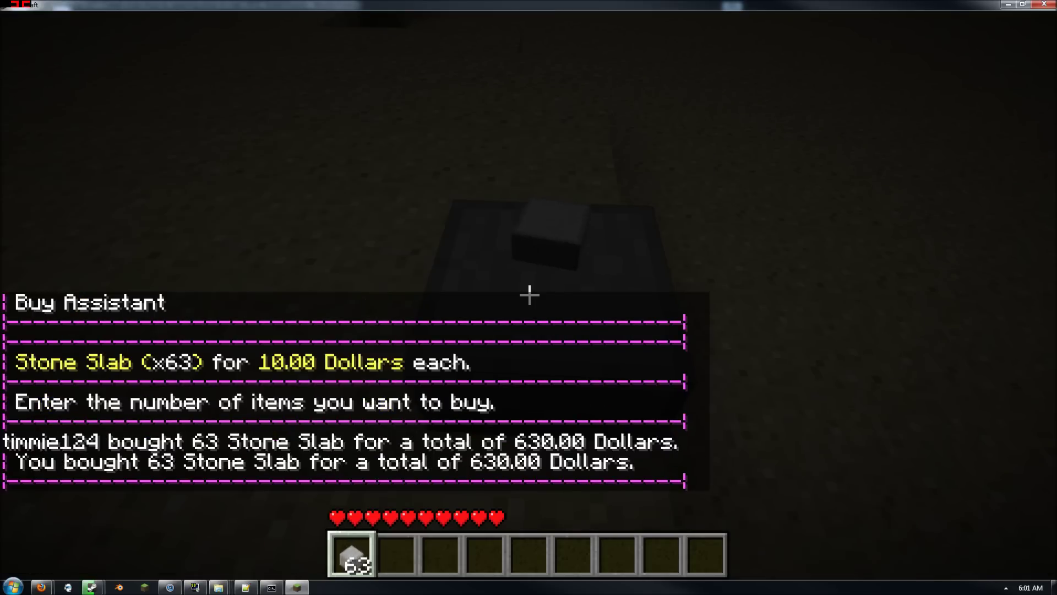
{"action": "type", "text": "t/money"}
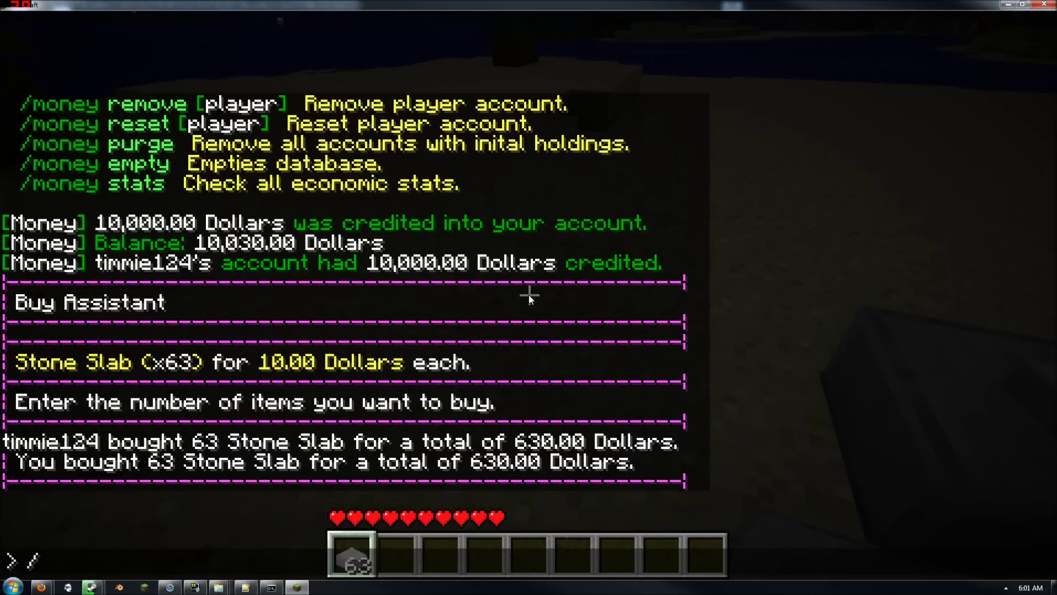
{"action": "key", "text": "Return"}
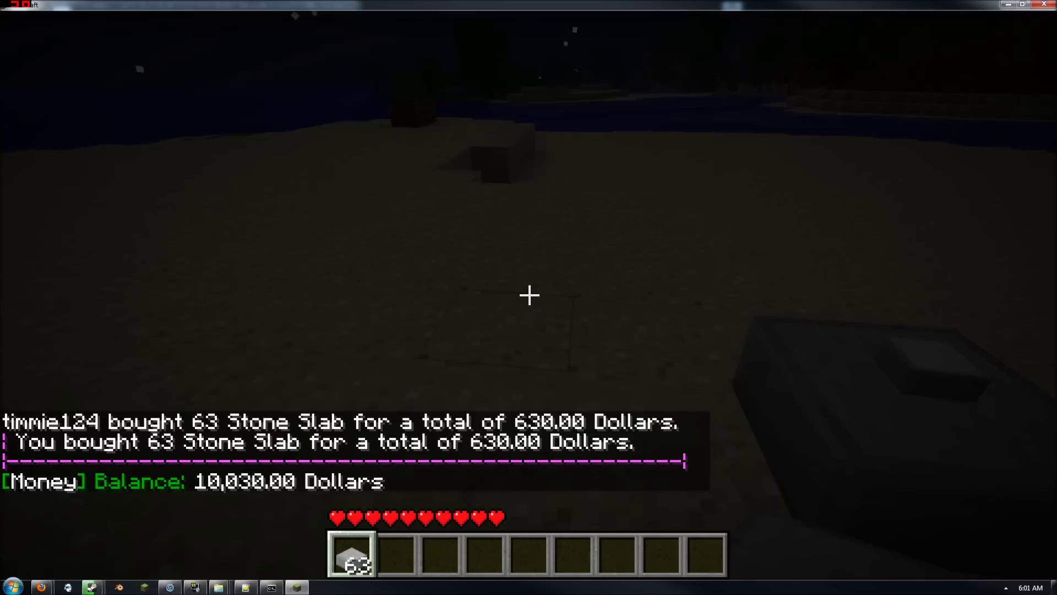
Get diamond pickaxes with /i 278 and hold one
{"action": "right_click", "coordinate": [529, 295]}
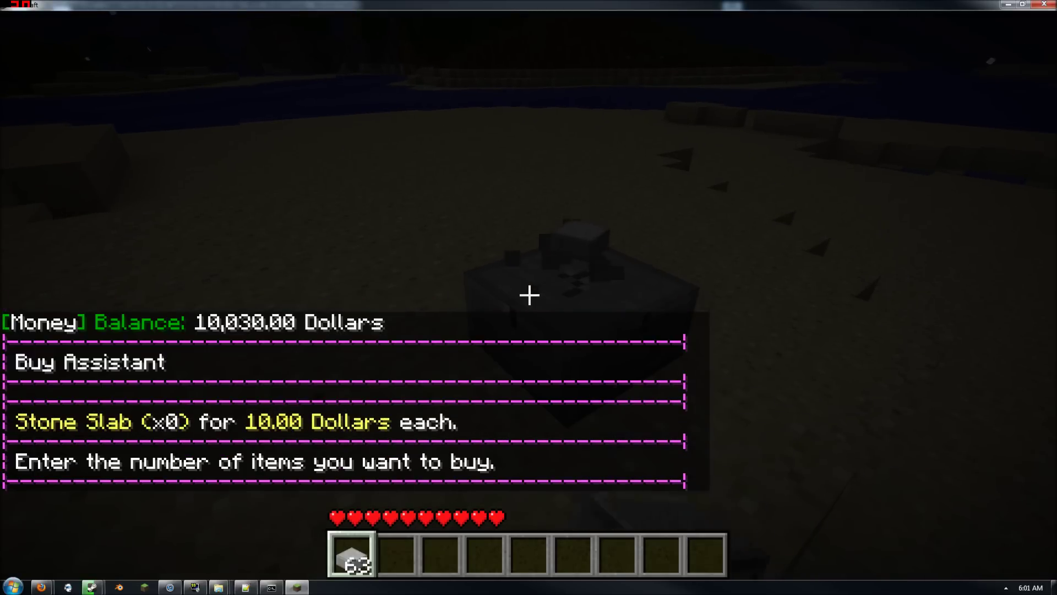
{"action": "type", "text": "t/"}
{"action": "type", "text": "i"}
{"action": "key", "text": "BackSpace"}
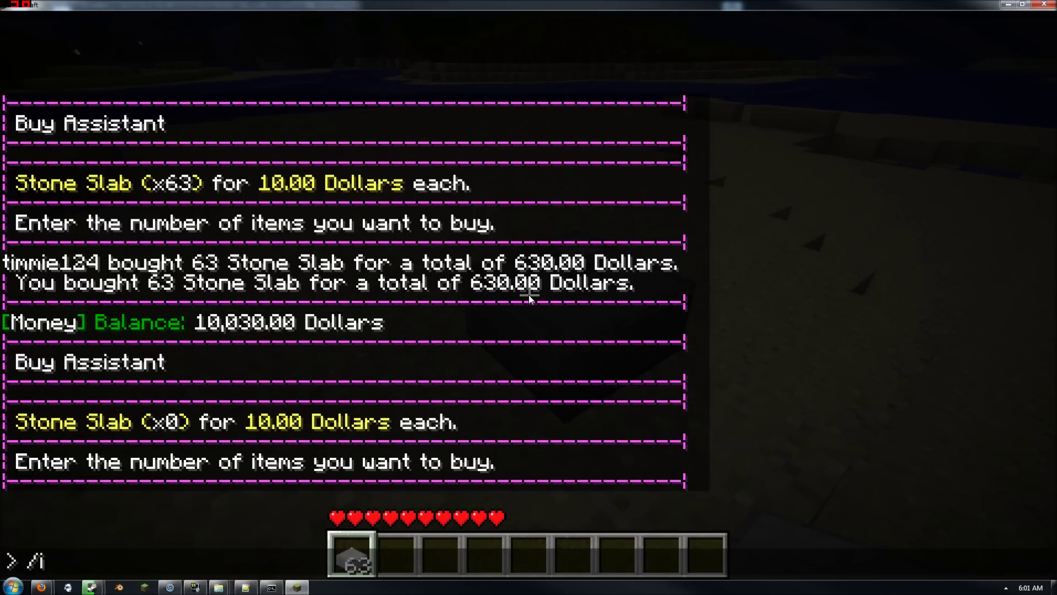
{"action": "type", "text": "278"}
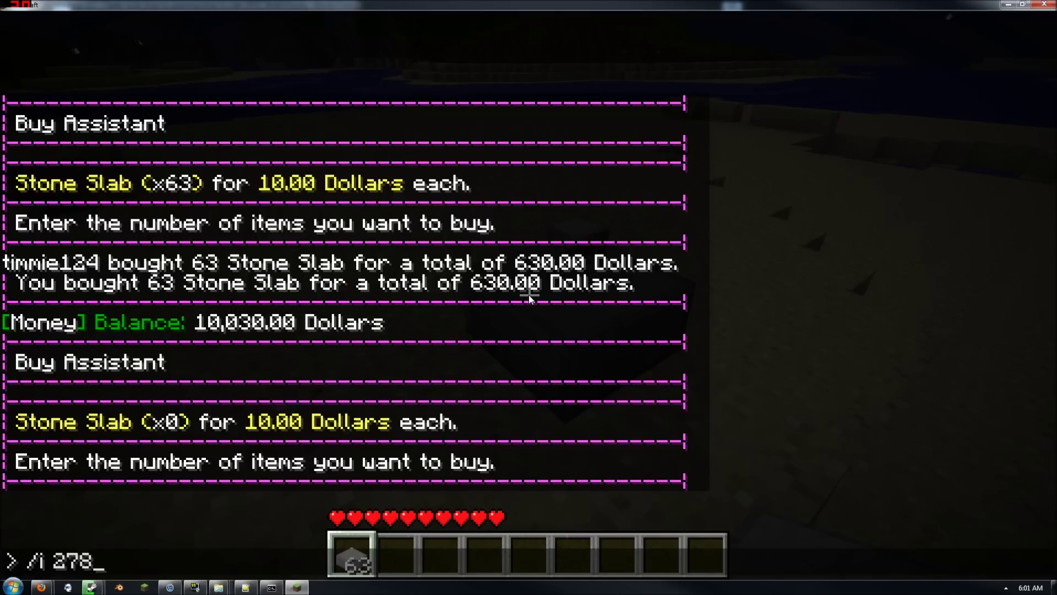
{"action": "key", "text": "Return"}
{"action": "key", "text": "2"}
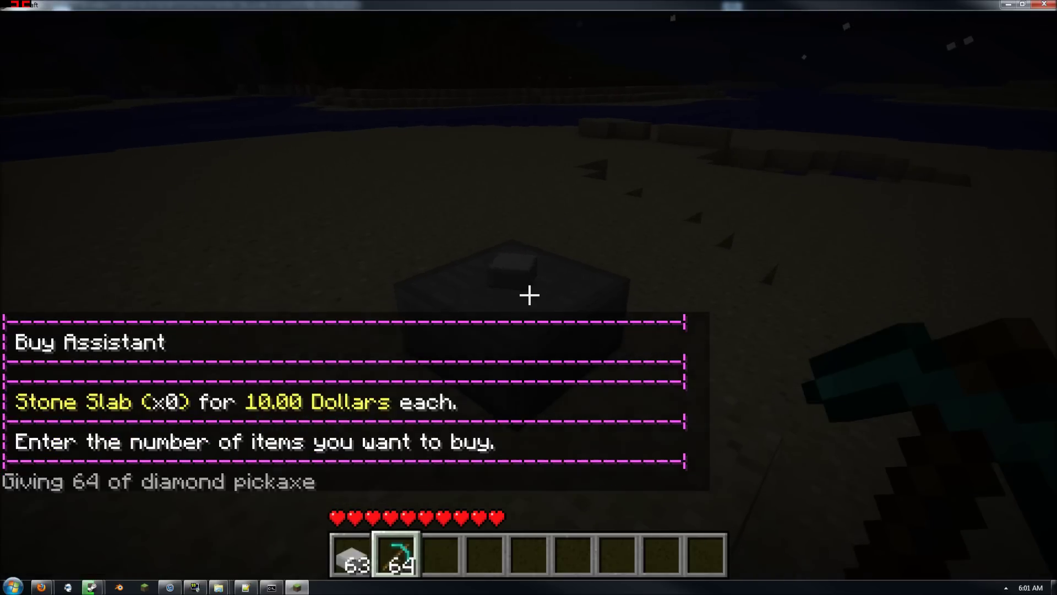
Remove the Stone Slab showcase, mine its slab, and pick up the drop
{"action": "key", "text": "w"}
{"action": "key", "text": "a"}
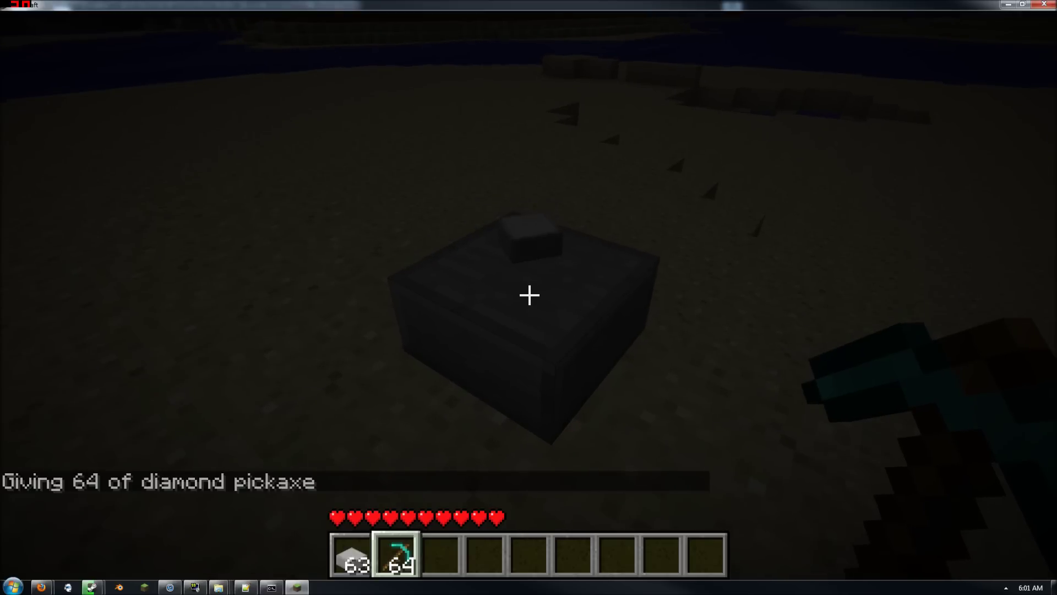
{"action": "left_click", "coordinate": [529, 295]}
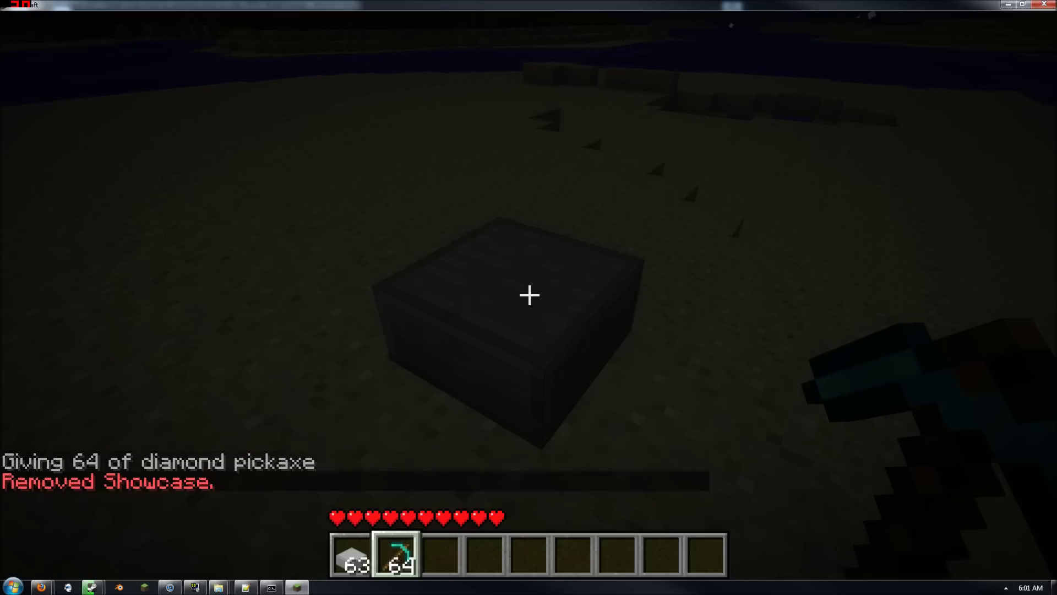
{"action": "left_click", "coordinate": [529, 295]}
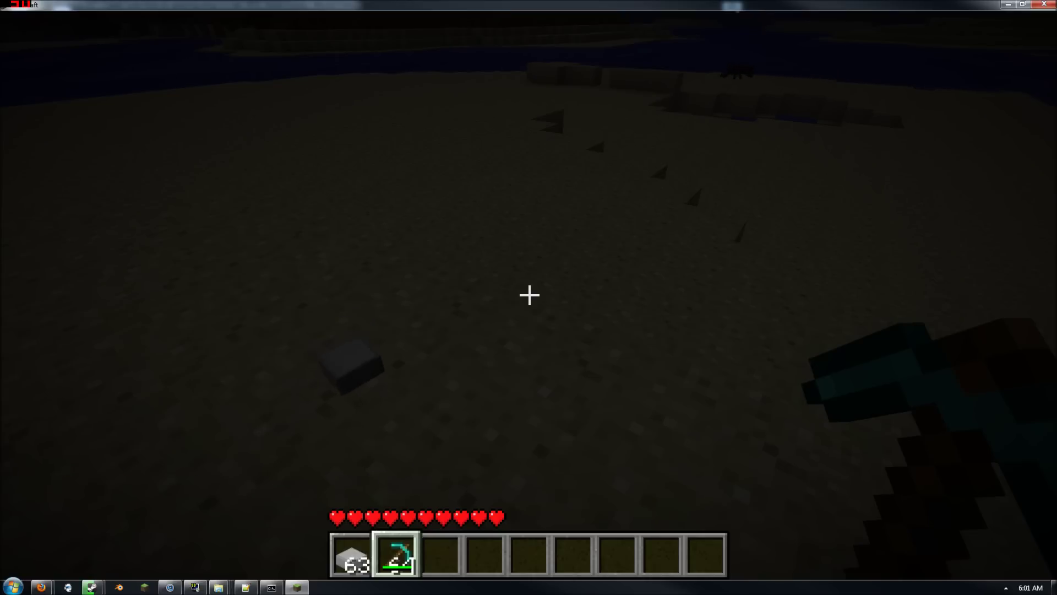
{"action": "key", "text": "w"}
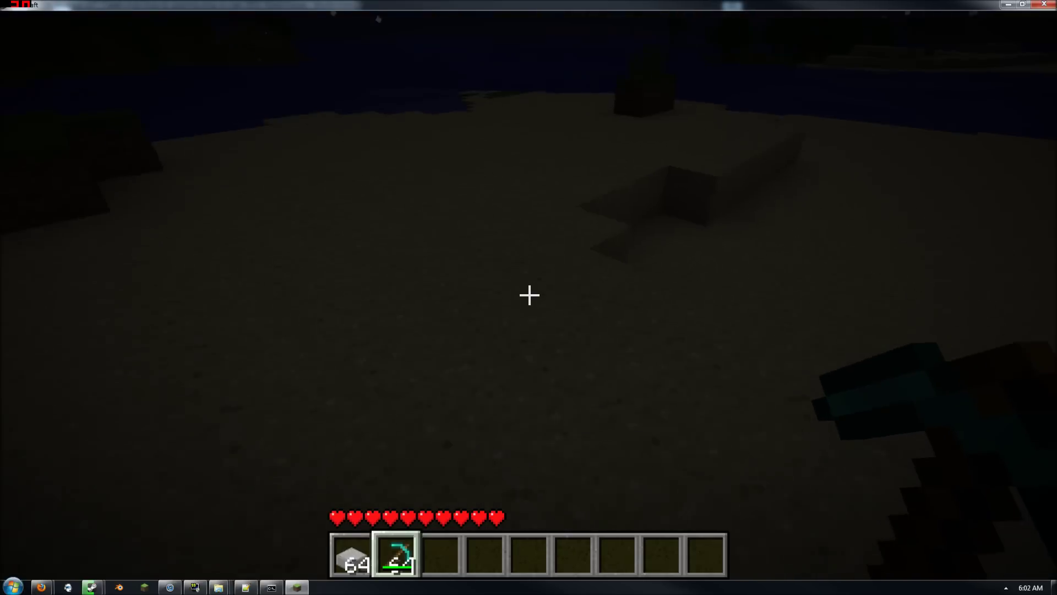
{"action": "key", "text": "w"}
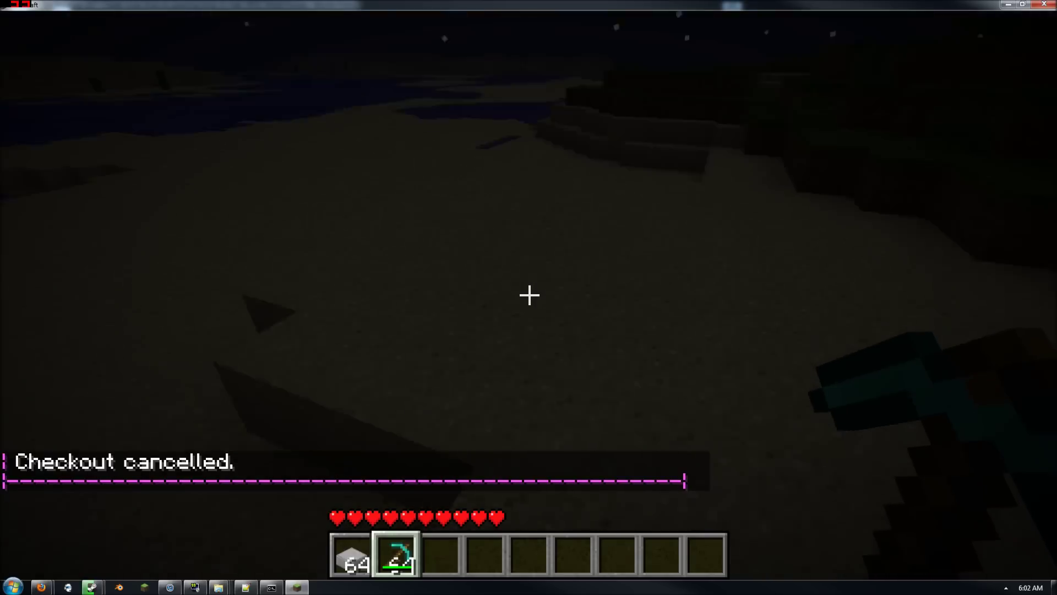
Walk across the sand, then disconnect from the test server
{"action": "key", "text": "w"}
{"action": "key", "text": "w"}
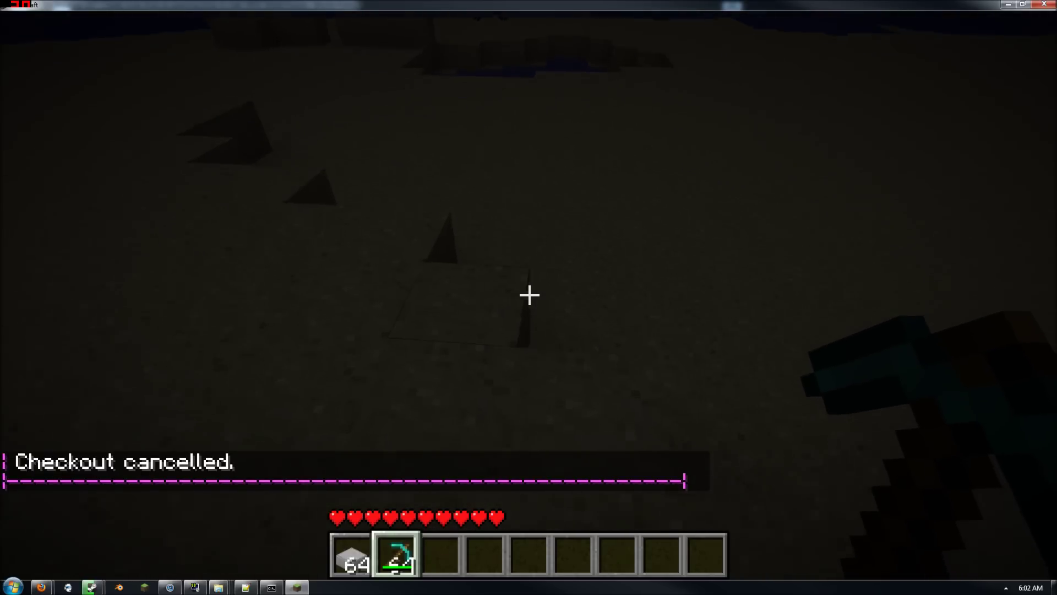
{"action": "key", "text": "w"}
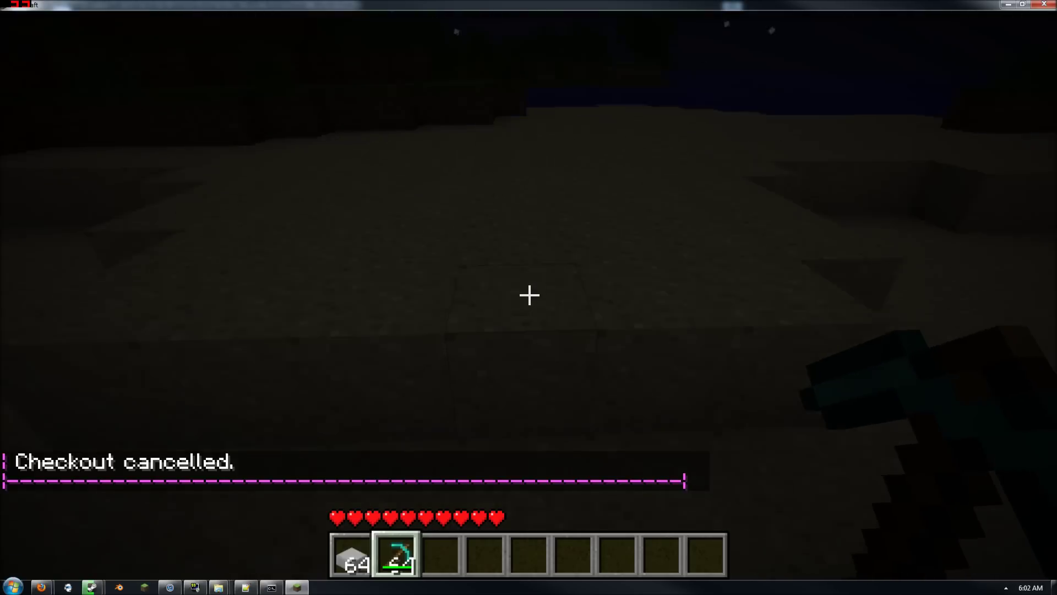
{"action": "key", "text": "Escape"}
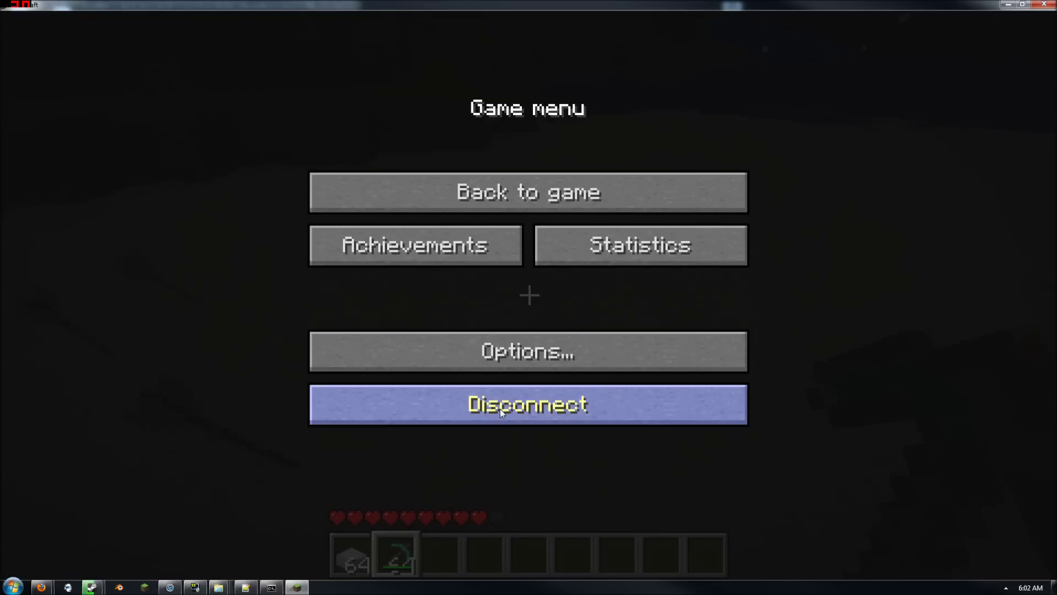
{"action": "left_click", "coordinate": [500, 409]}
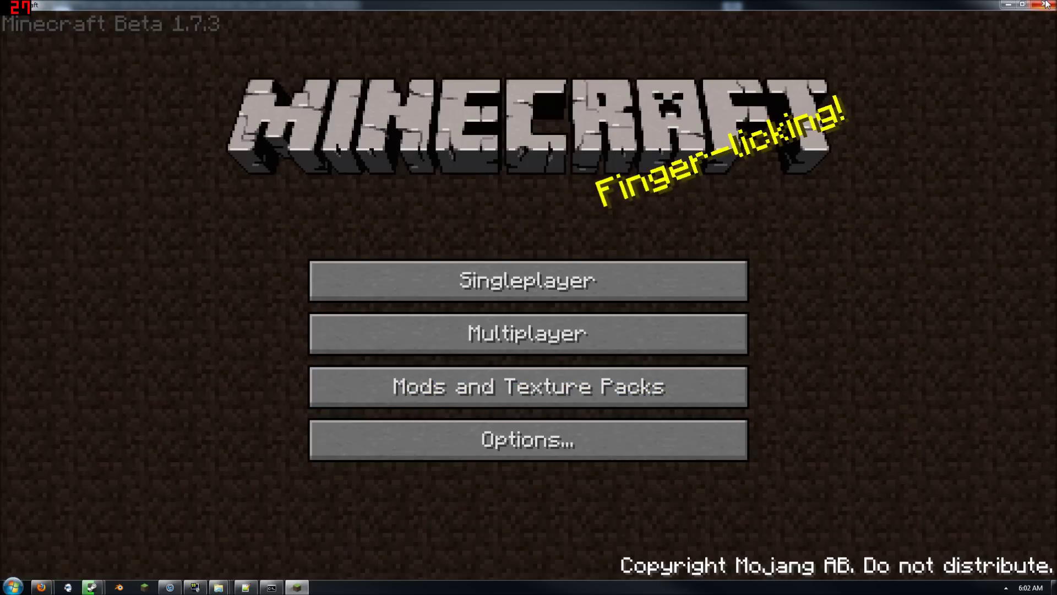
Close the Firefox window and confirm closing all 10 tabs
{"action": "key", "text": "alt+Tab"}
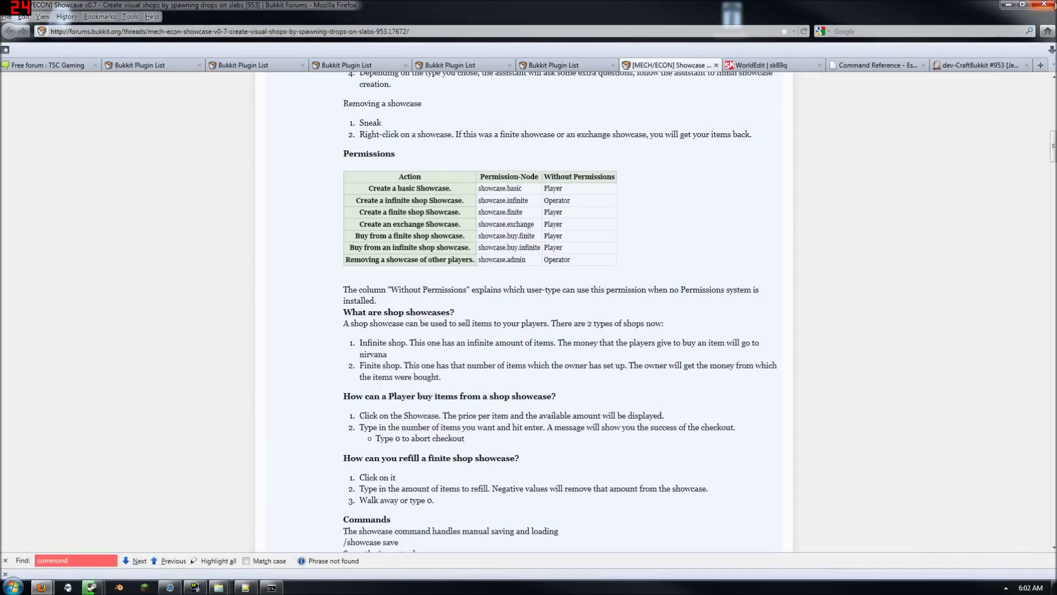
{"action": "left_click", "coordinate": [1044, 4]}
{"action": "left_click", "coordinate": [504, 314]}
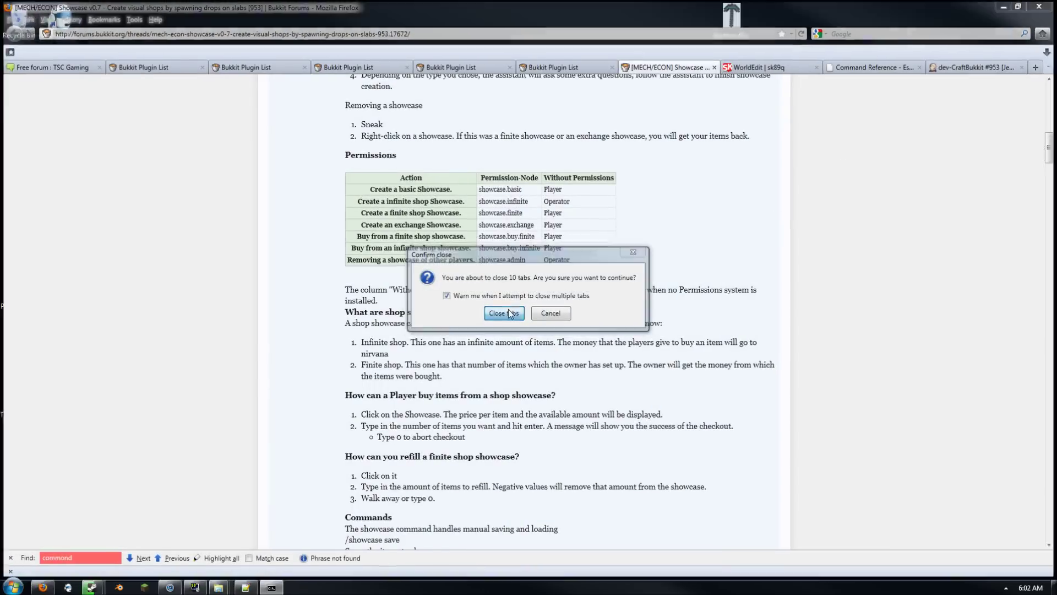